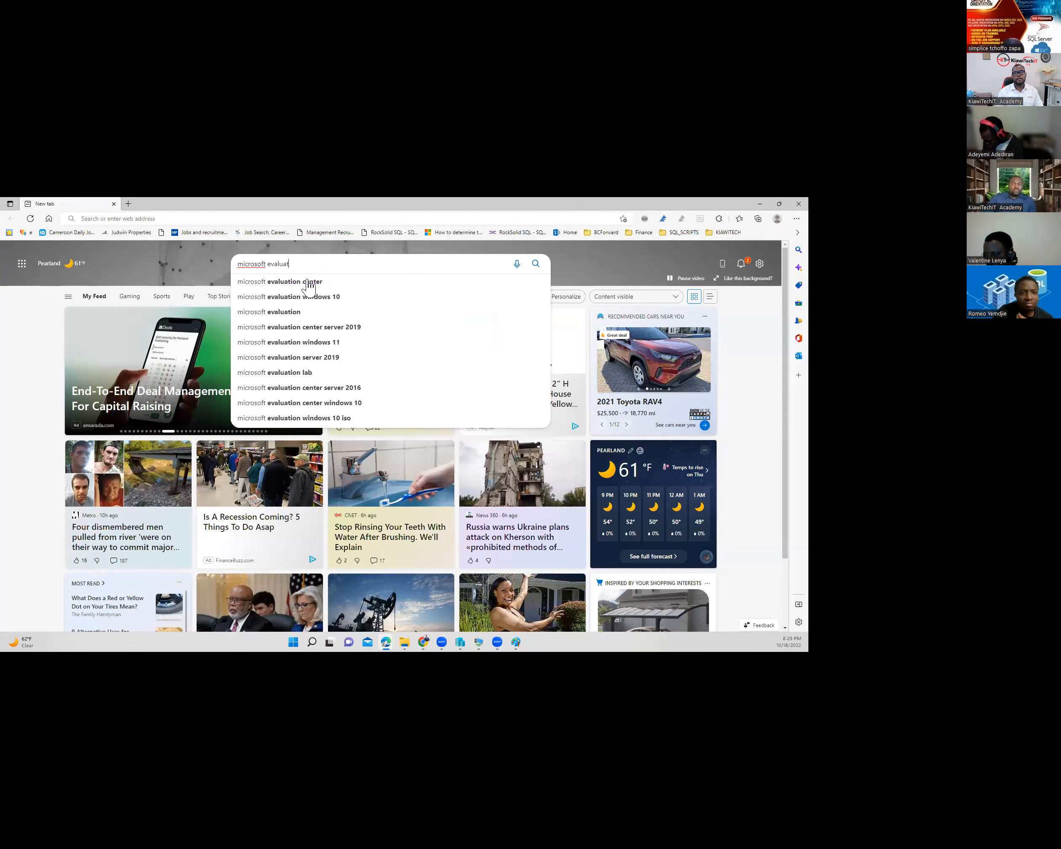
- Open the Microsoft Evaluation Center from Bing's suggestion and scroll down to its product cards
left_click(309, 282)
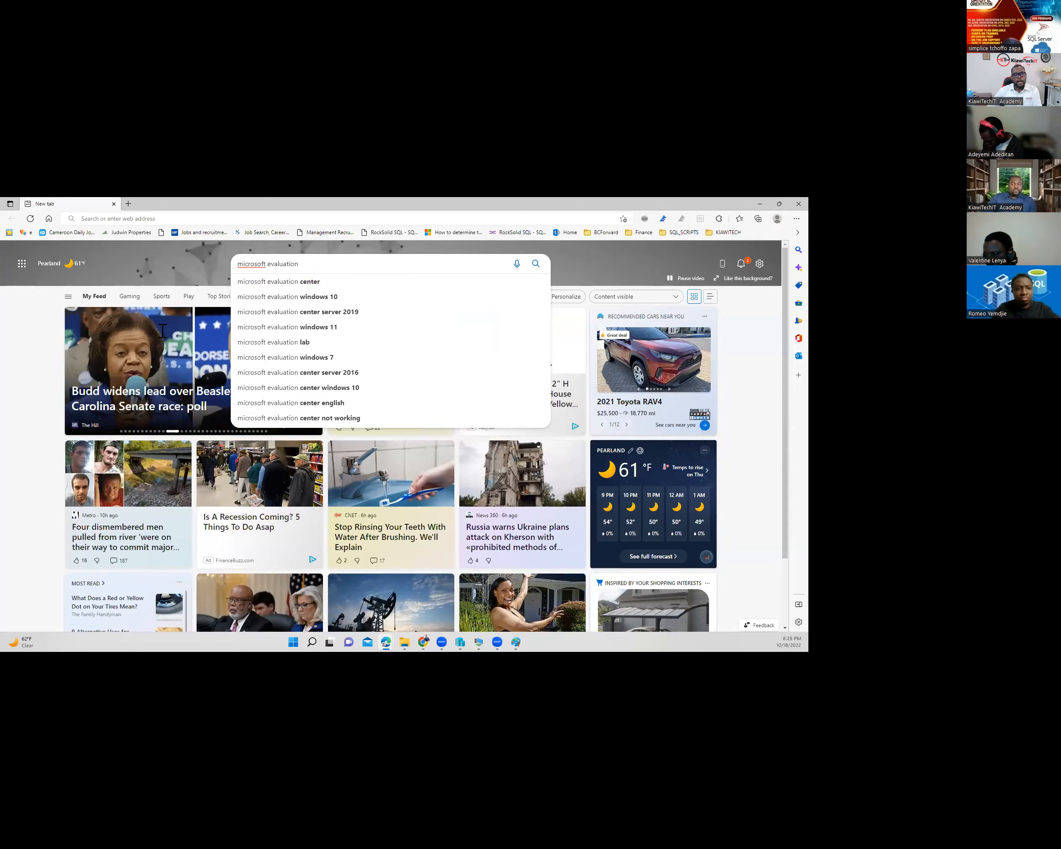
left_click(139, 318)
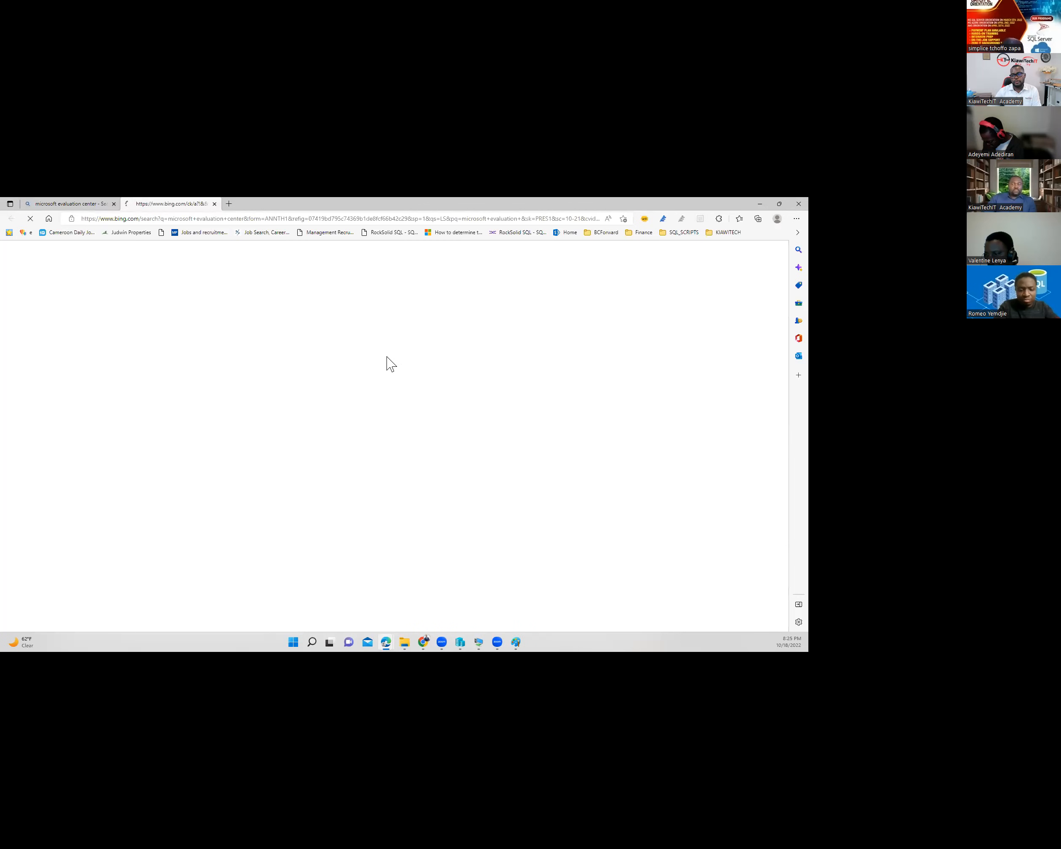
scroll(238, 341, "down", 3)
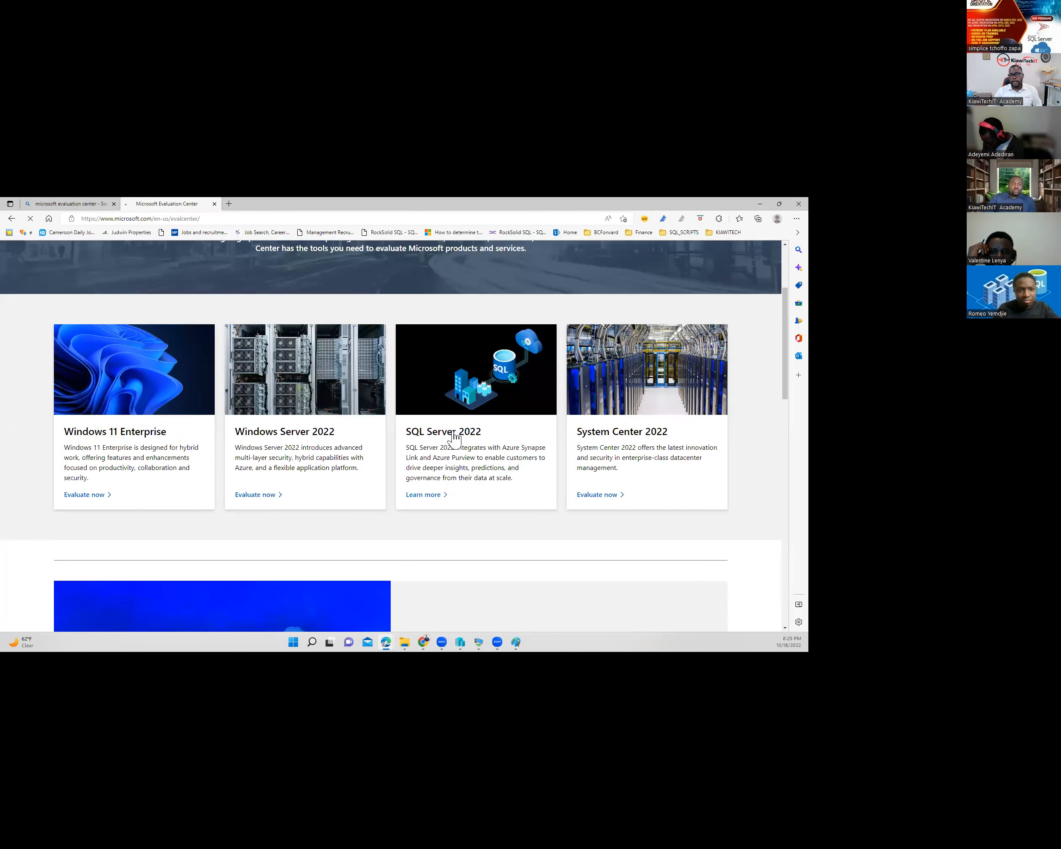
- Open the SQL Server 2022 product page and start its free trial
left_click(453, 438)
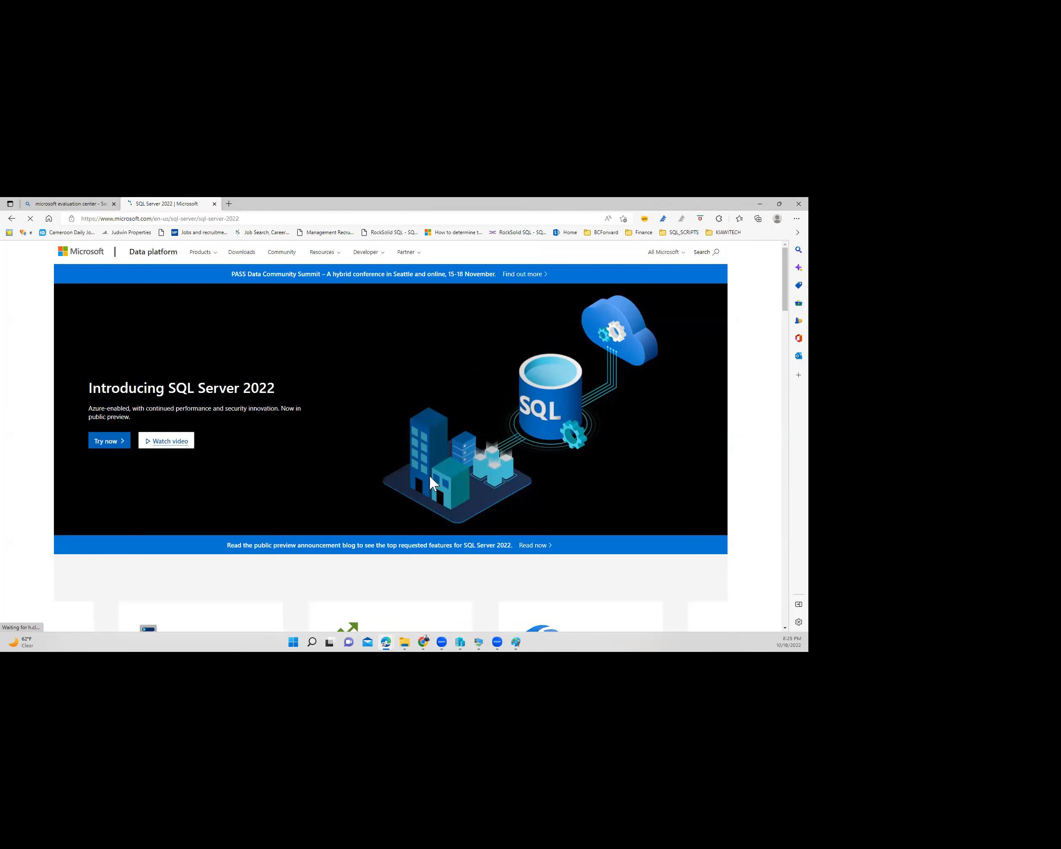
scroll(433, 472, "down", 10)
scroll(434, 478, "down", 6)
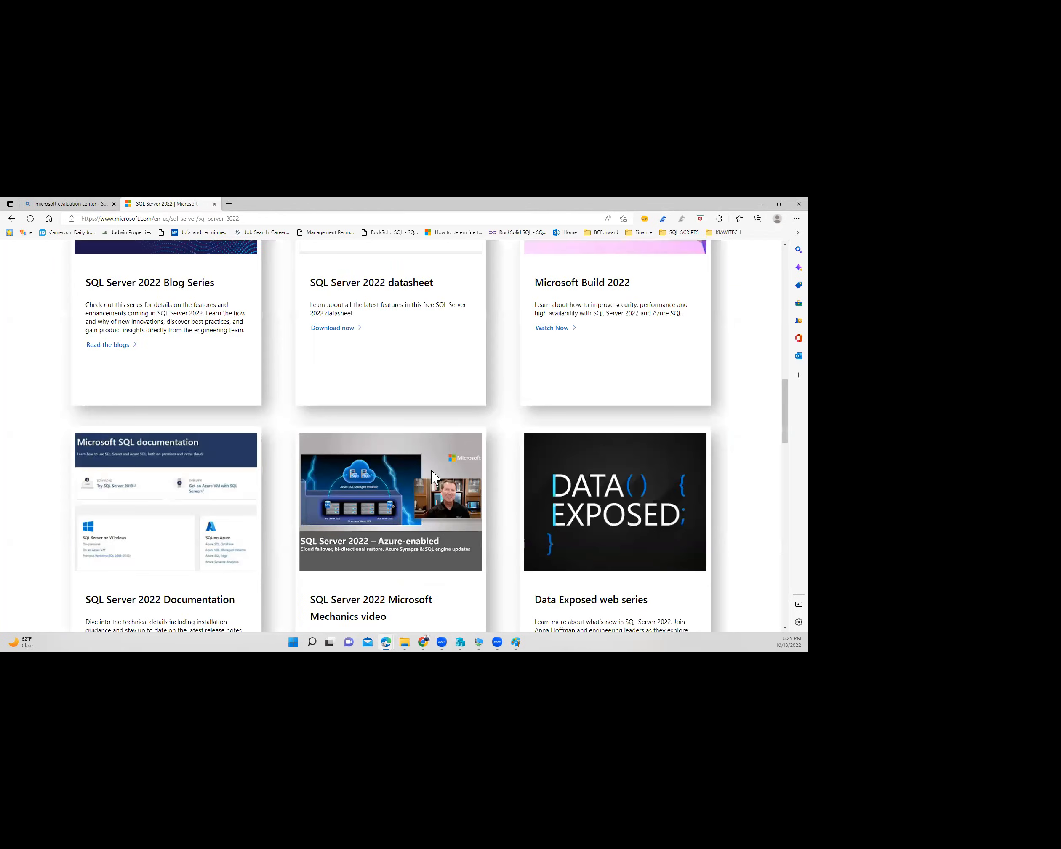
scroll(433, 478, "down", 8)
scroll(432, 478, "down", 7)
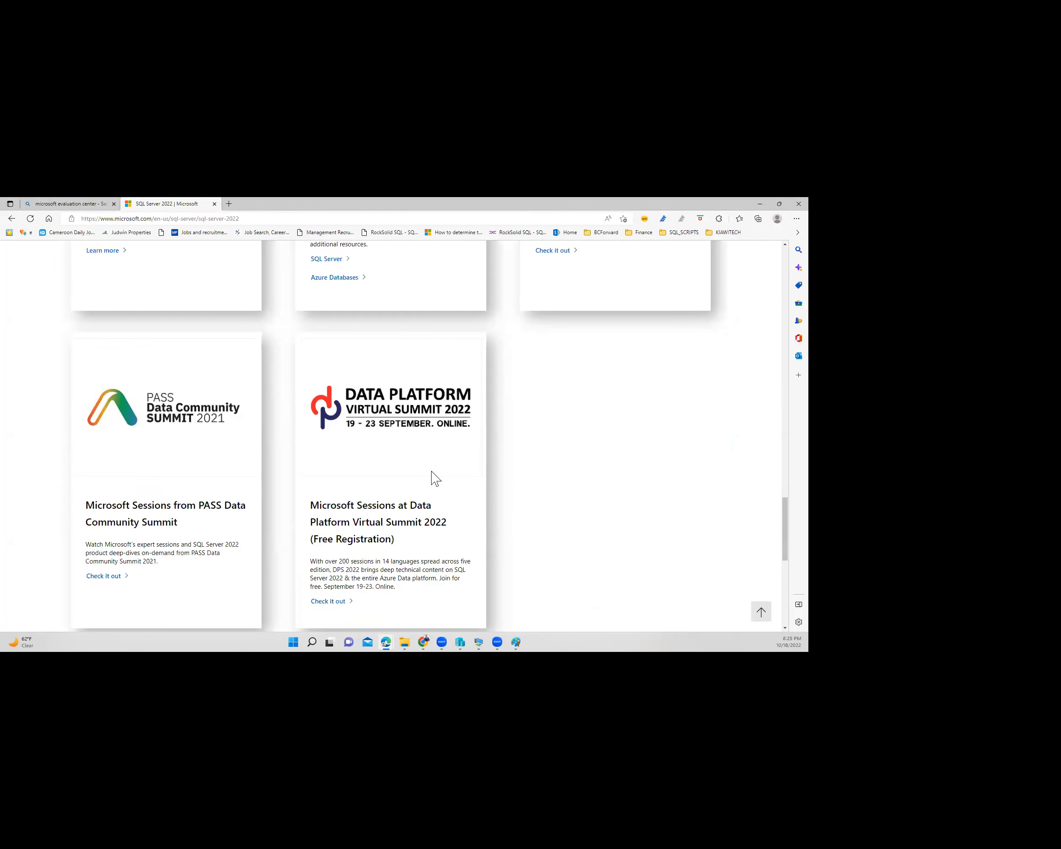
scroll(434, 479, "down", 8)
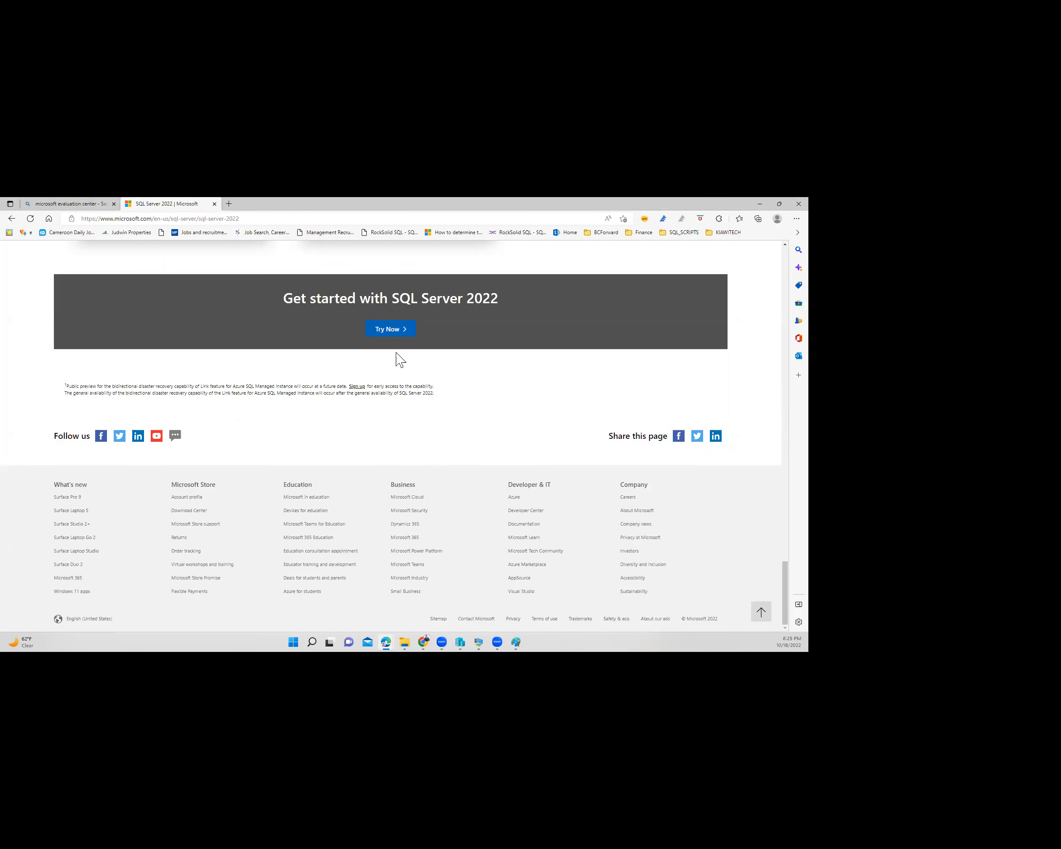
left_click(389, 332)
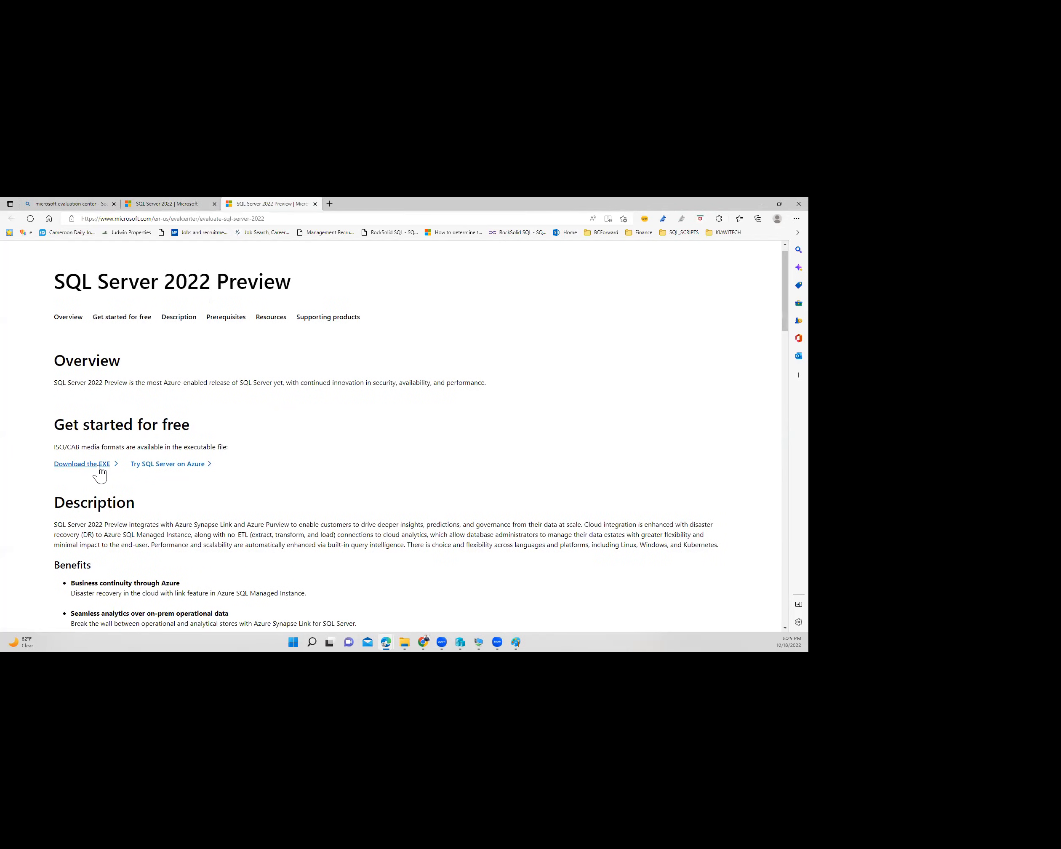
- Choose Download the EXE on the SQL Server 2022 Preview page
scroll(123, 464, "down", 4)
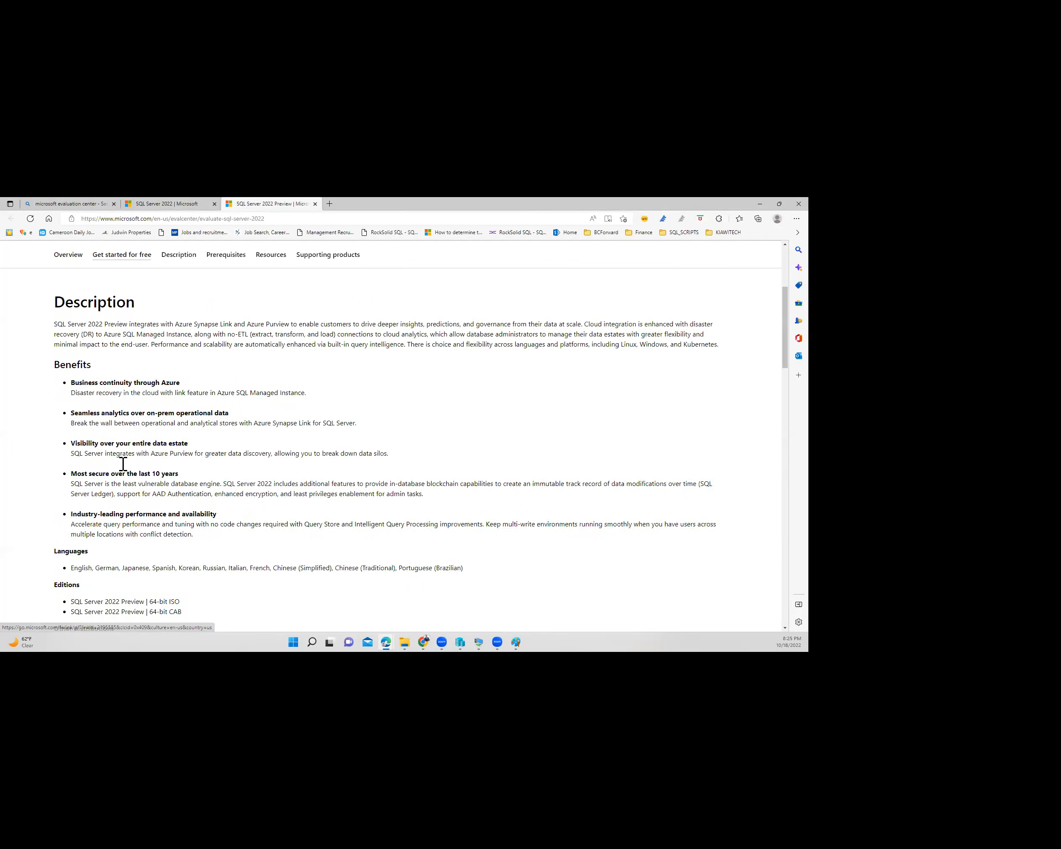
scroll(124, 464, "down", 5)
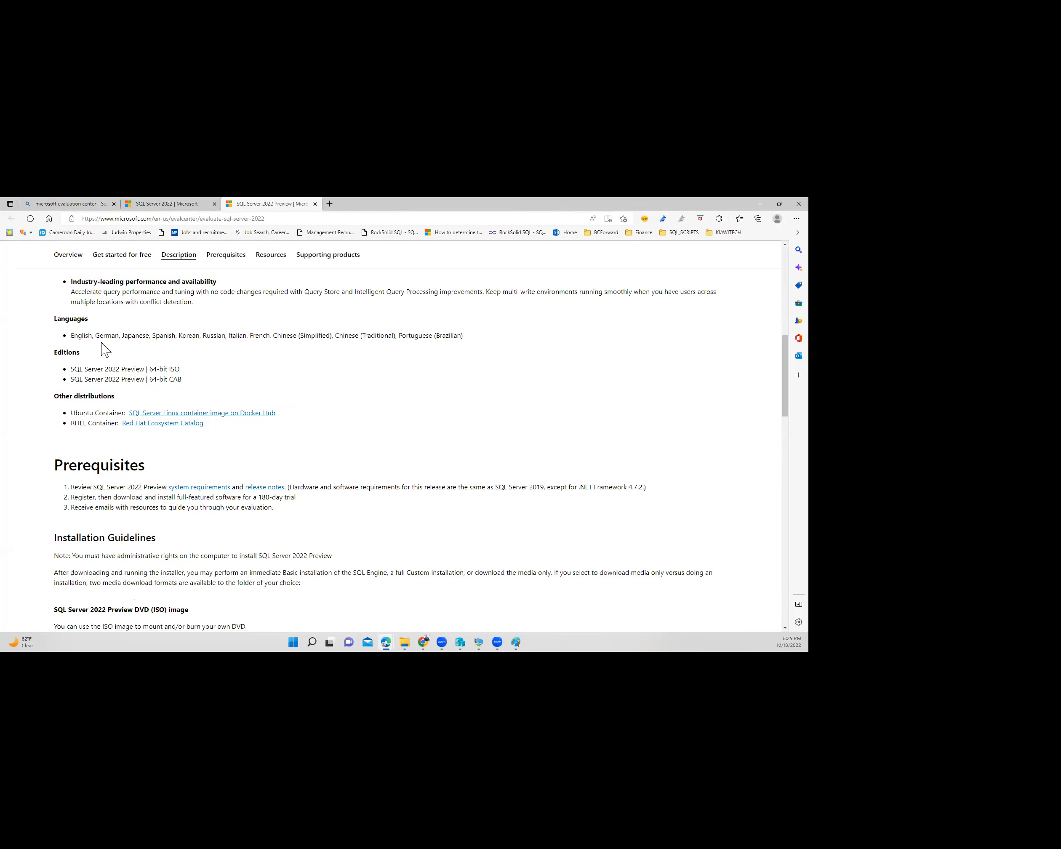
scroll(118, 386, "up", 3)
scroll(98, 494, "up", 5)
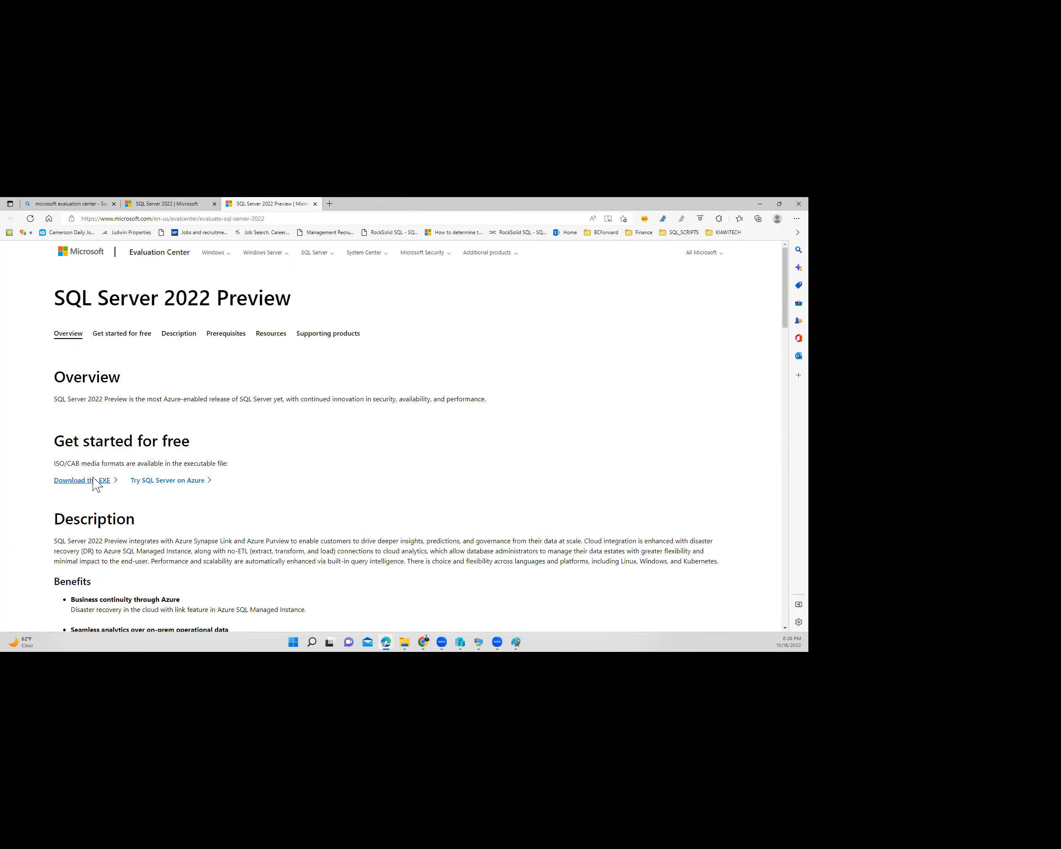
left_click(116, 467)
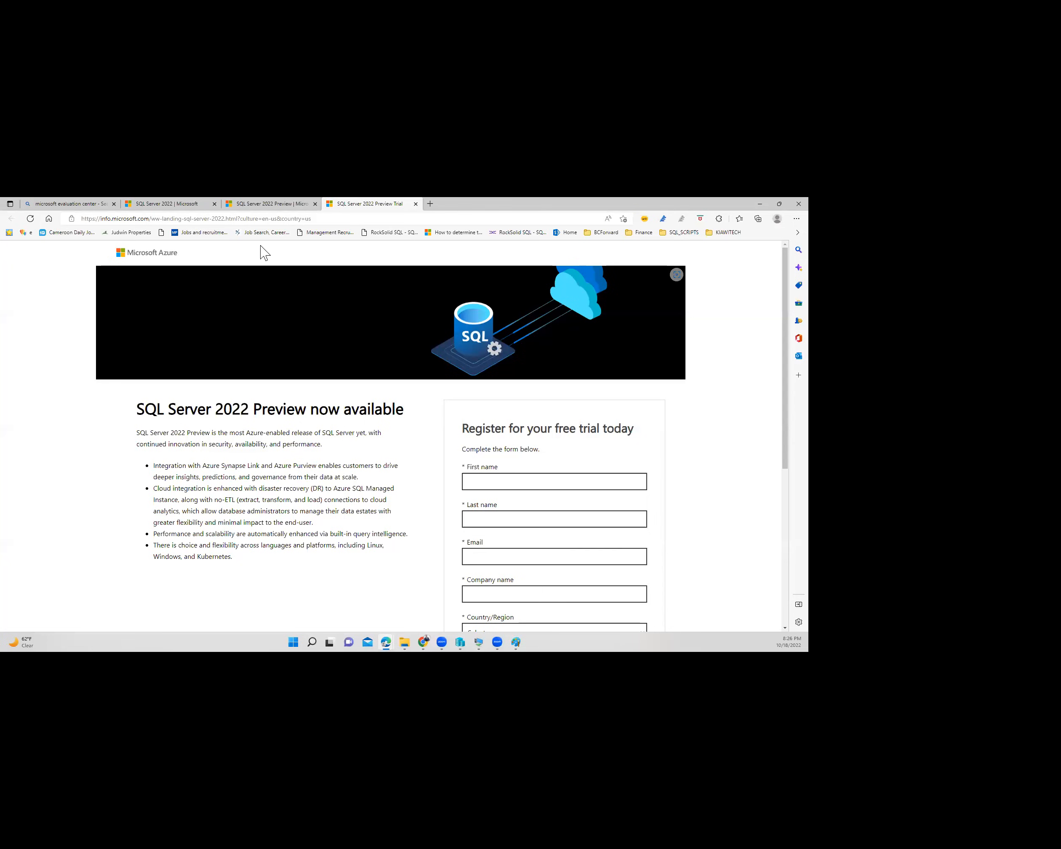
- Enter the registrant's first name in the trial registration form
left_click(345, 220)
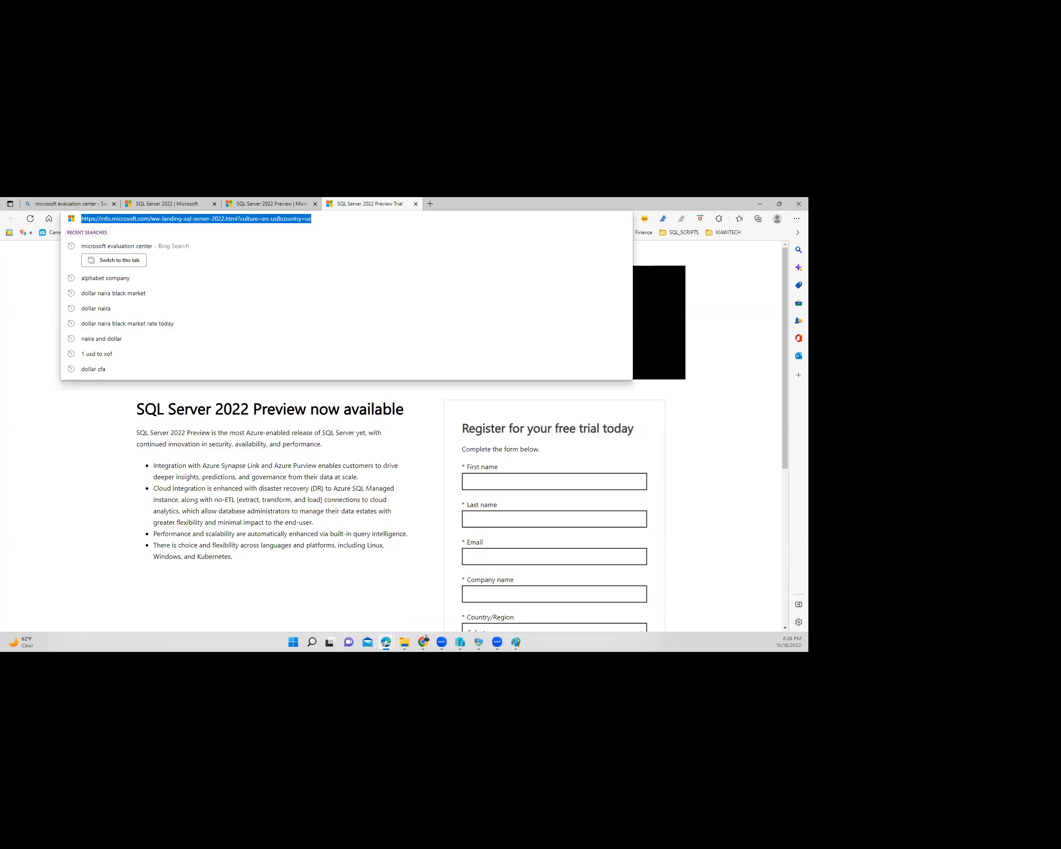
left_click(105, 425)
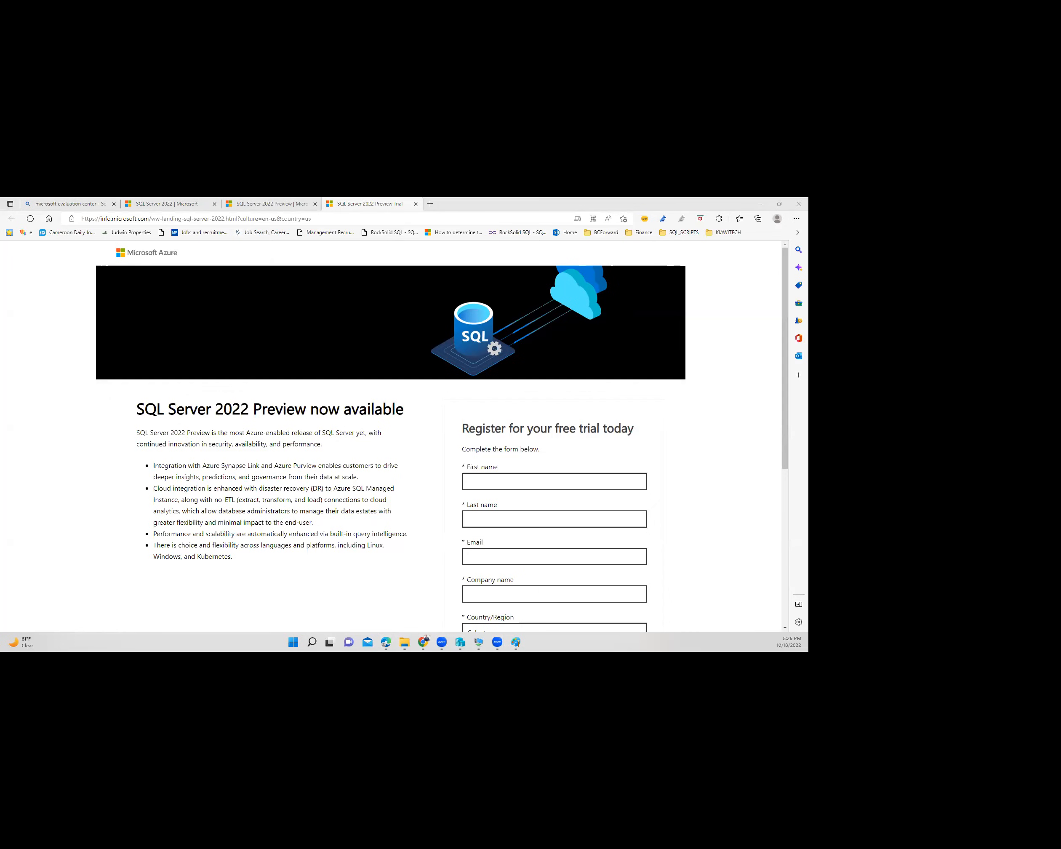
left_click(489, 484)
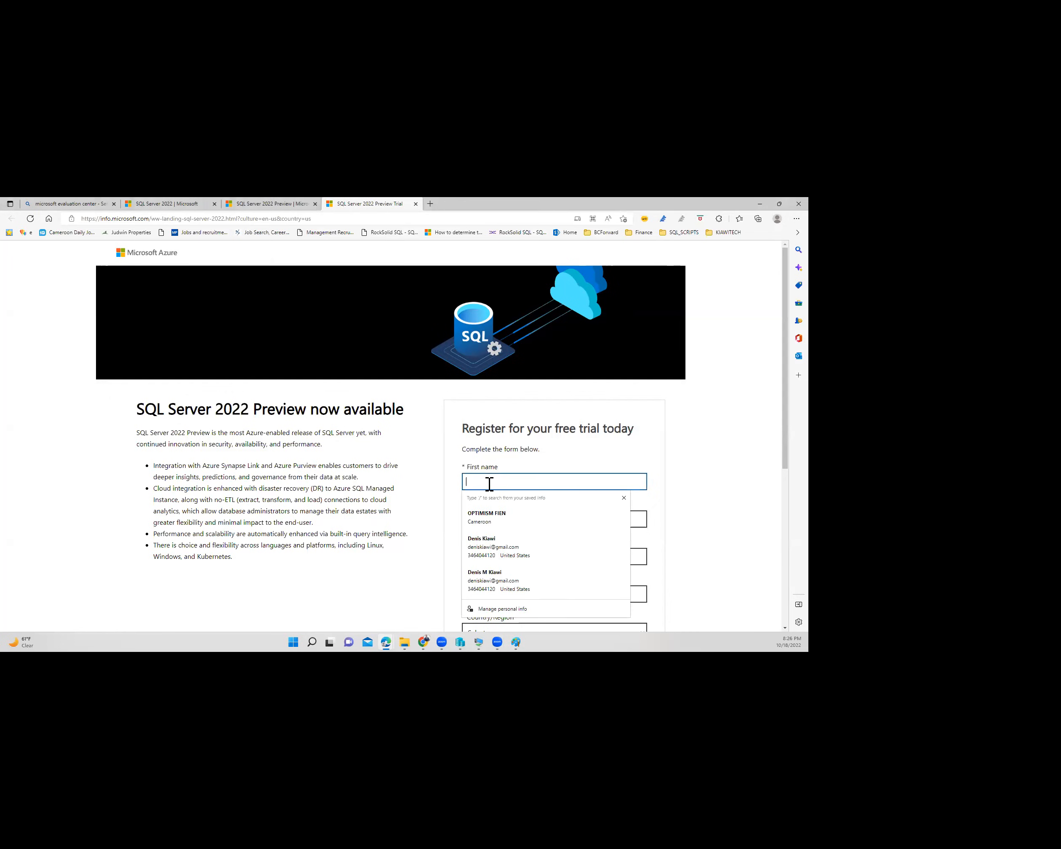
left_click(571, 488)
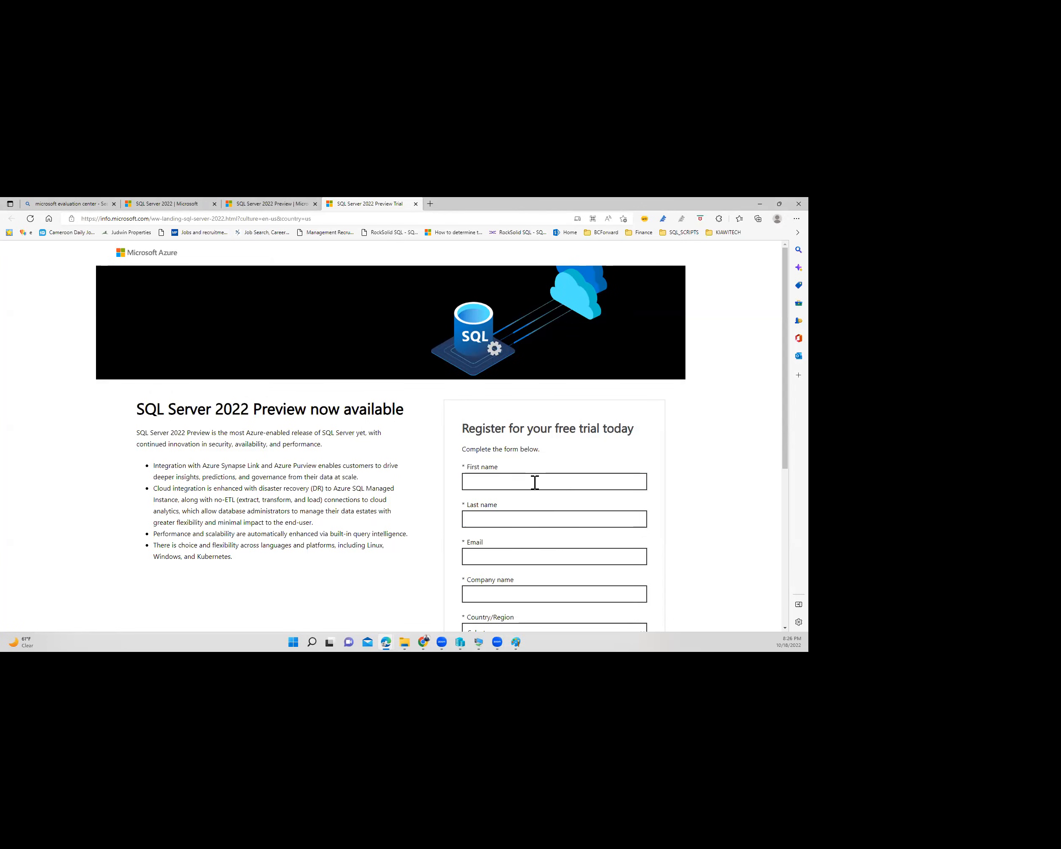
left_click(521, 479)
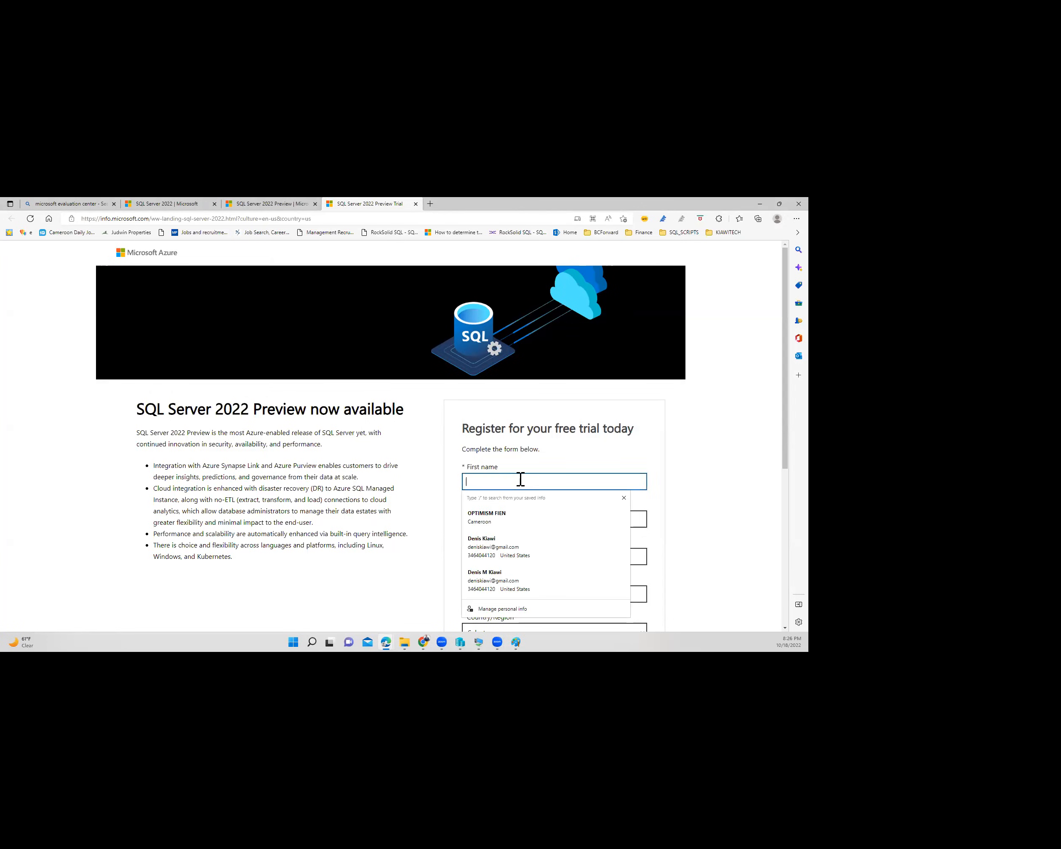
type("Denis")
key("Tab")
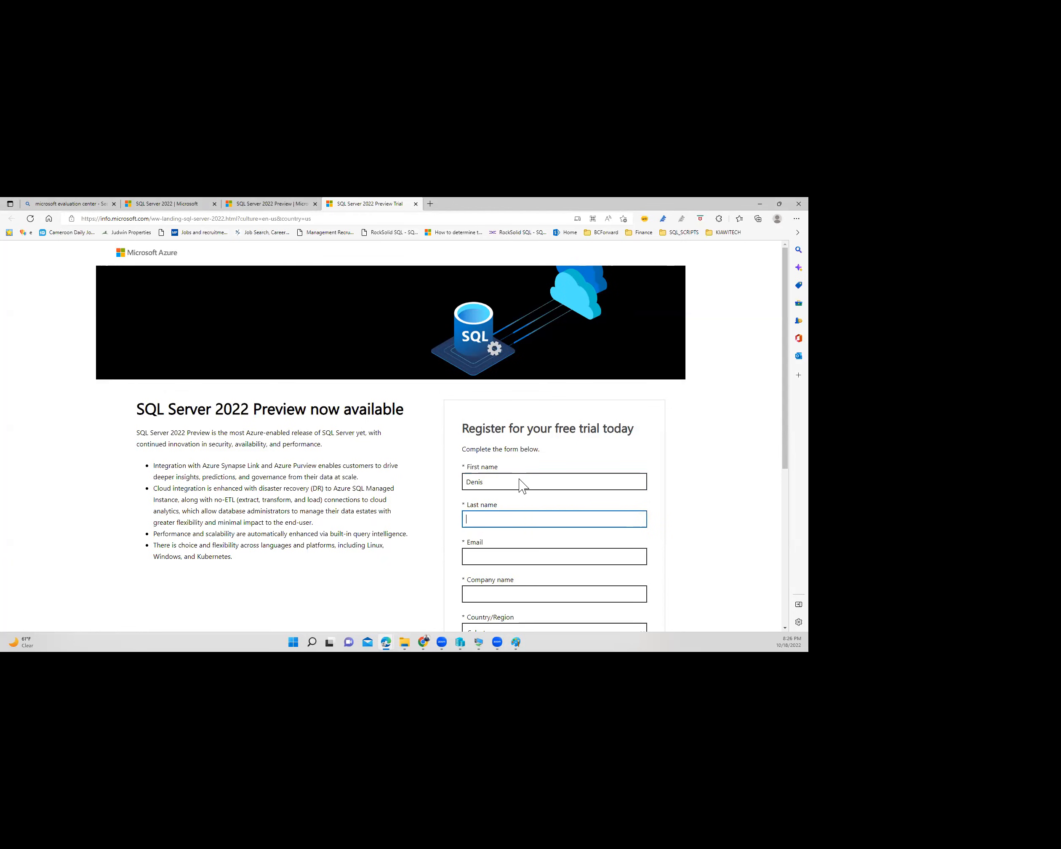
- Fill in the last name from saved info, then the e-mail address and company name
type("K")
left_click(520, 478)
key("Tab")
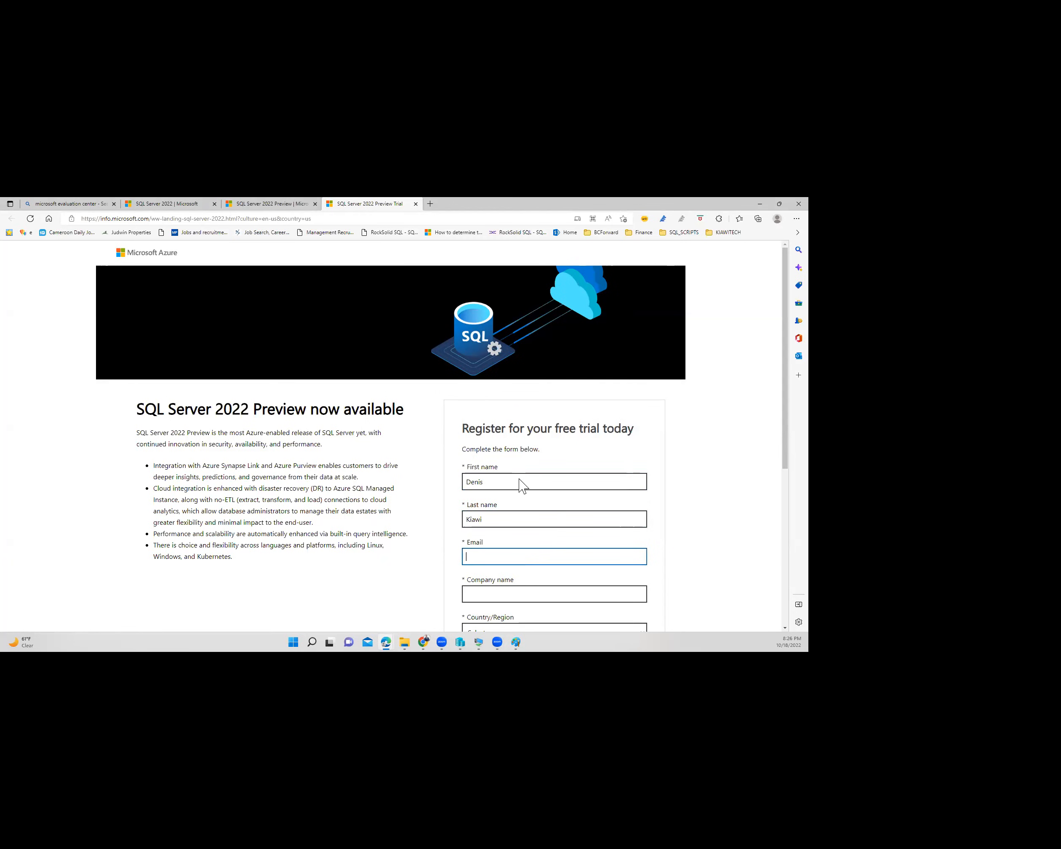
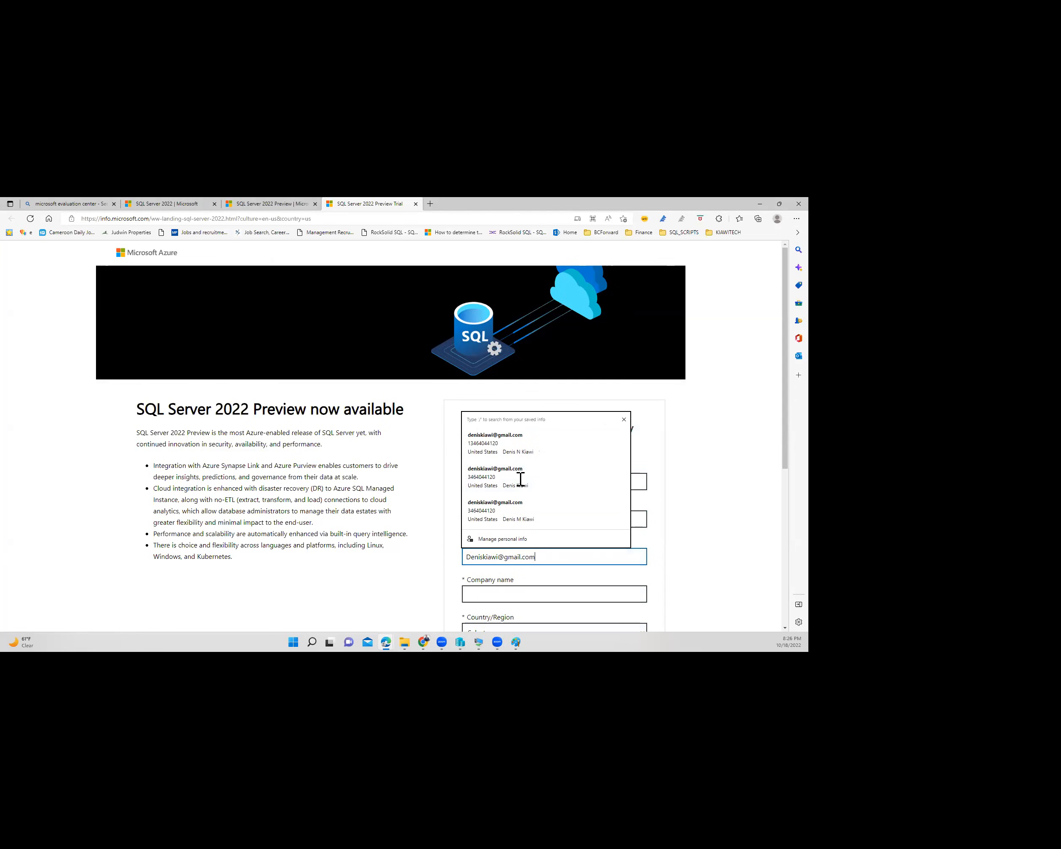
key("Tab")
type("Kiaw")
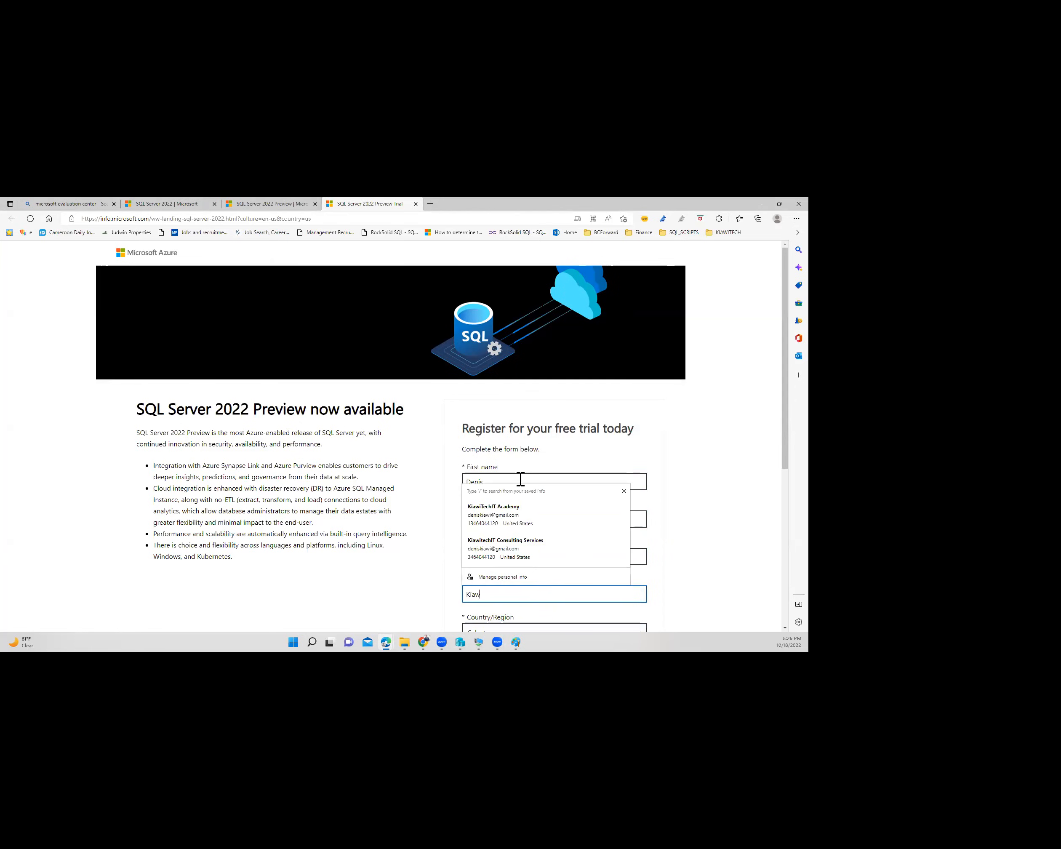
type("iTechIT Academy")
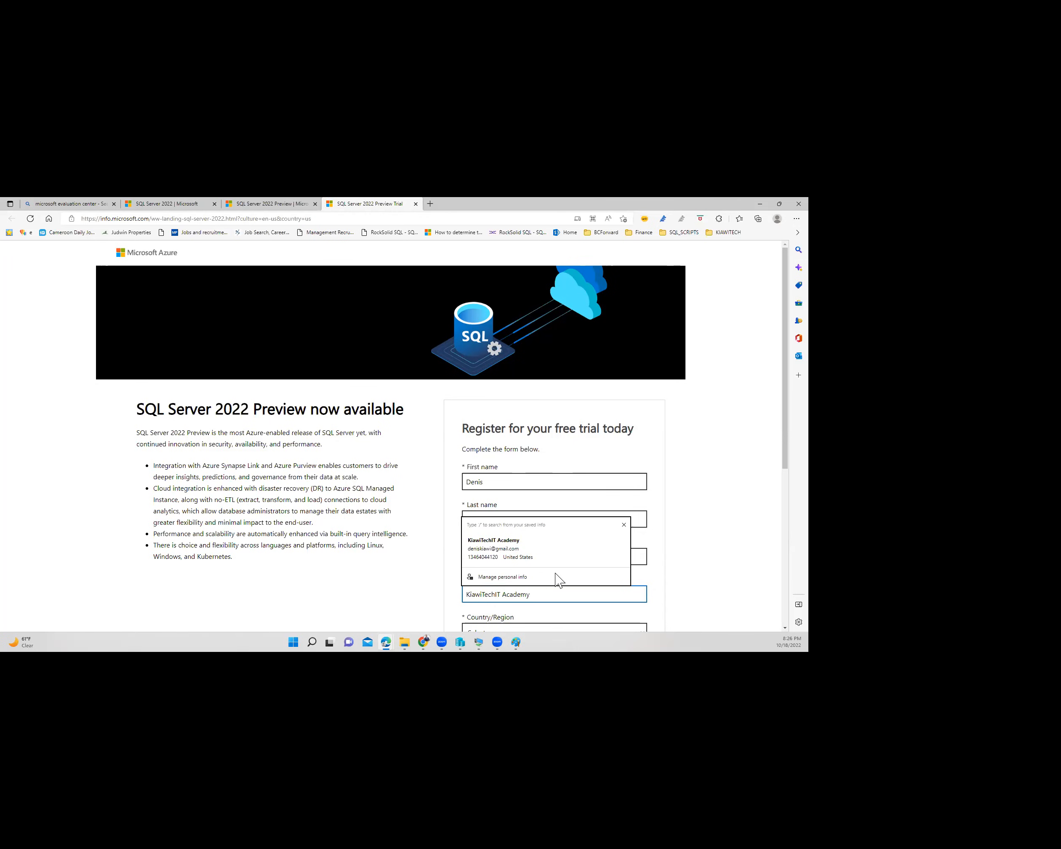
left_click(611, 650)
- Set the country to United States and the company size to 25-49
scroll(506, 521, "down", 3)
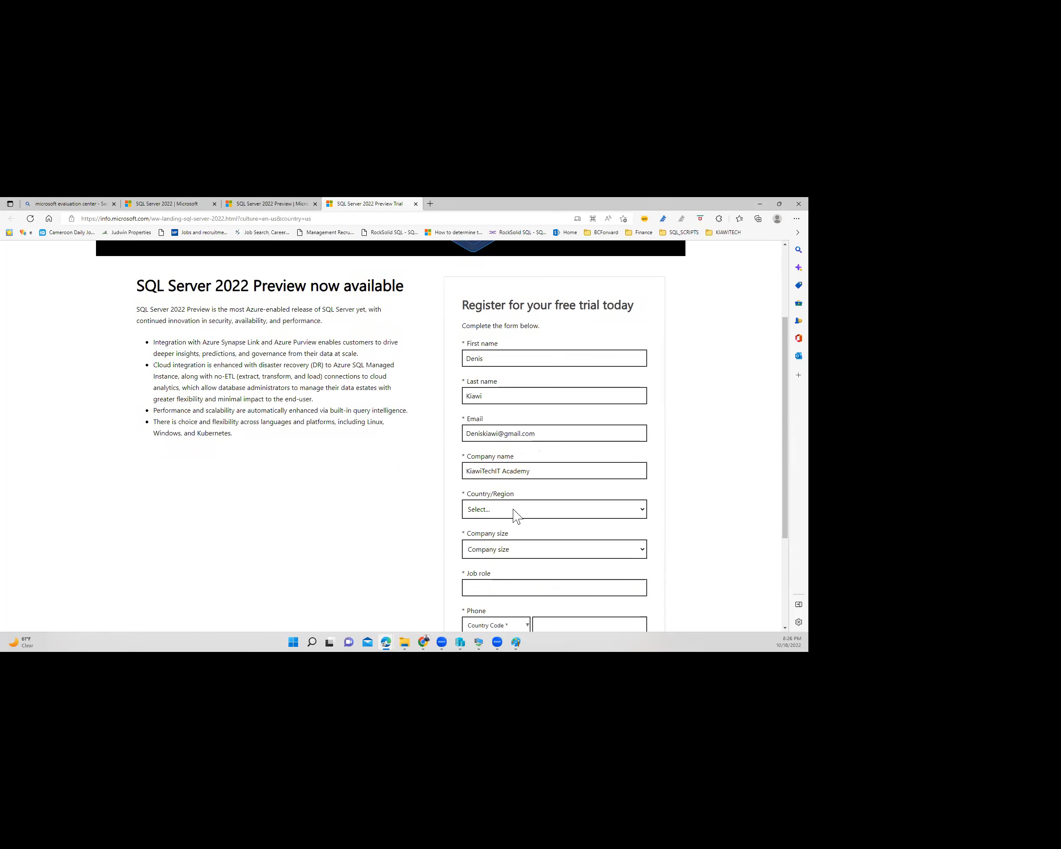
left_click(516, 516)
key("Down")
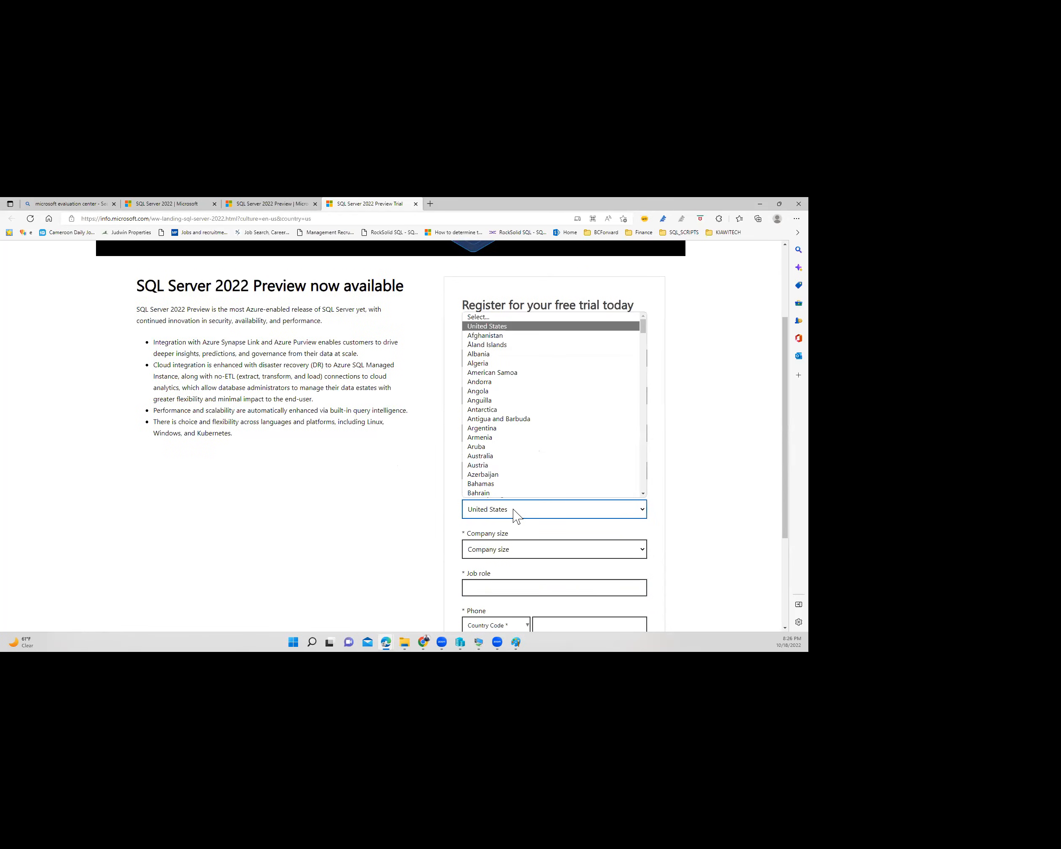
left_click(516, 568)
left_click(514, 550)
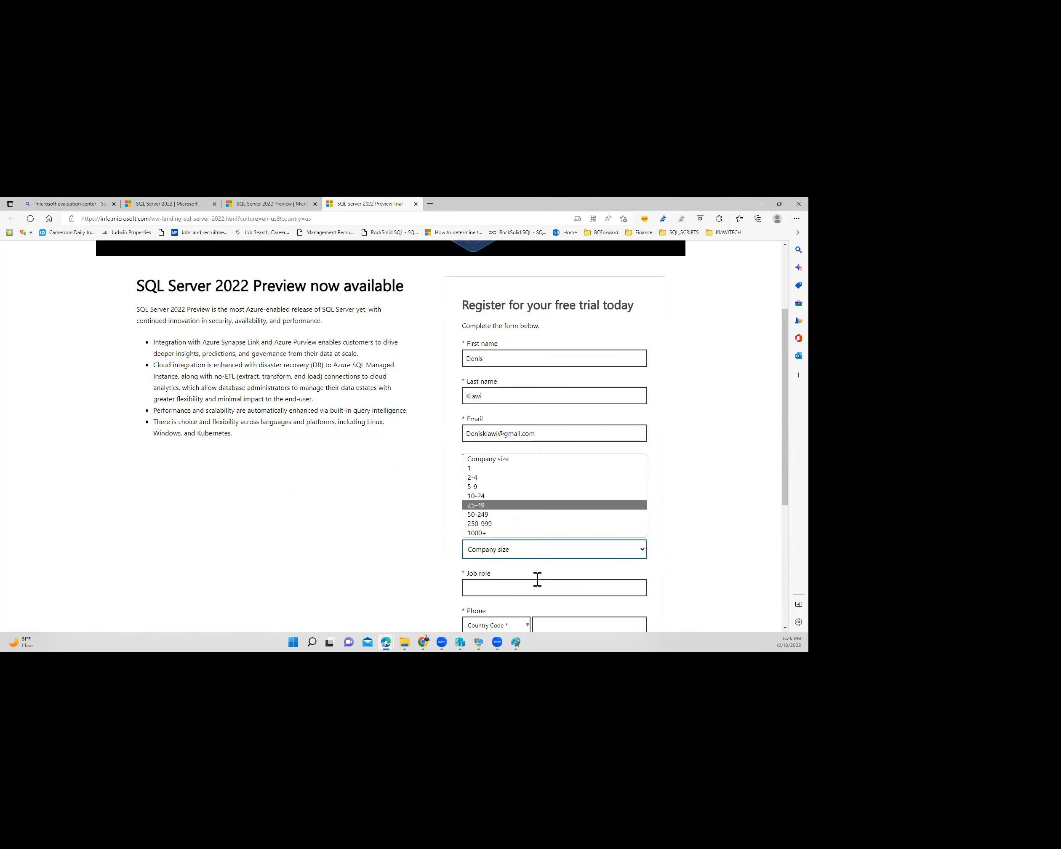
key("Return")
scroll(493, 539, "down", 1)
- Set the job role to DB Manager, enter the phone number, and try submitting
left_click(493, 536)
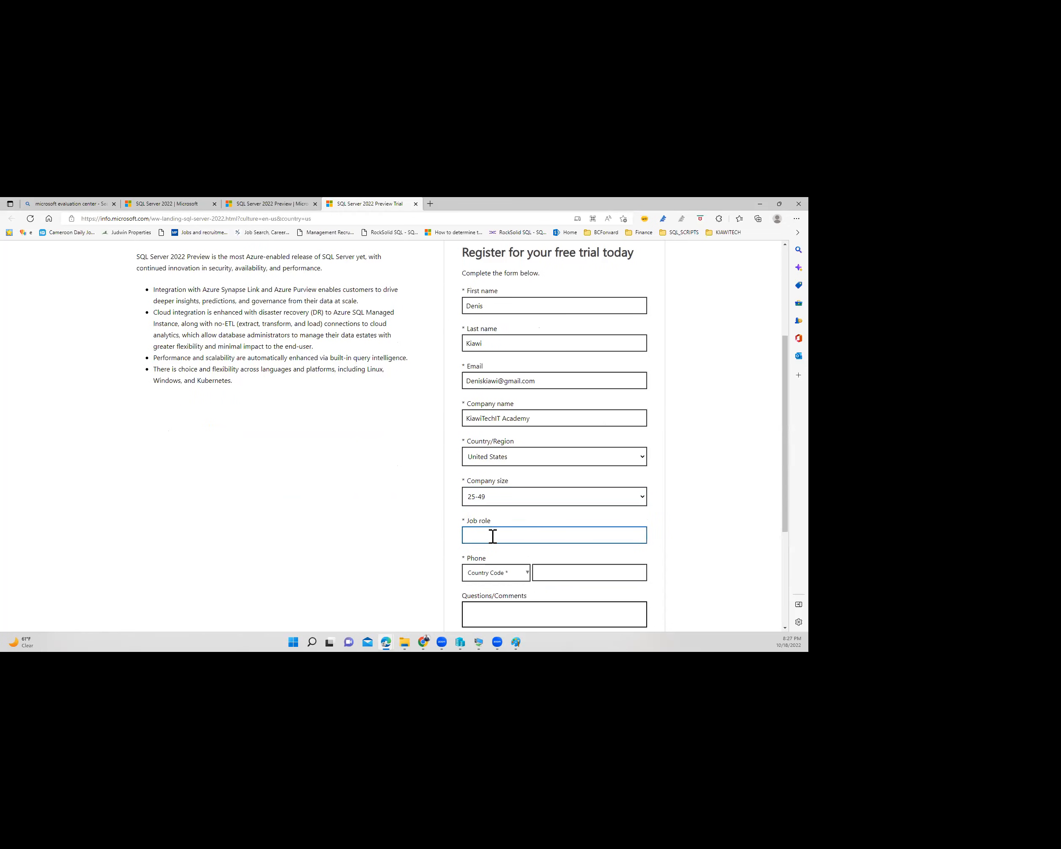
left_click(569, 572)
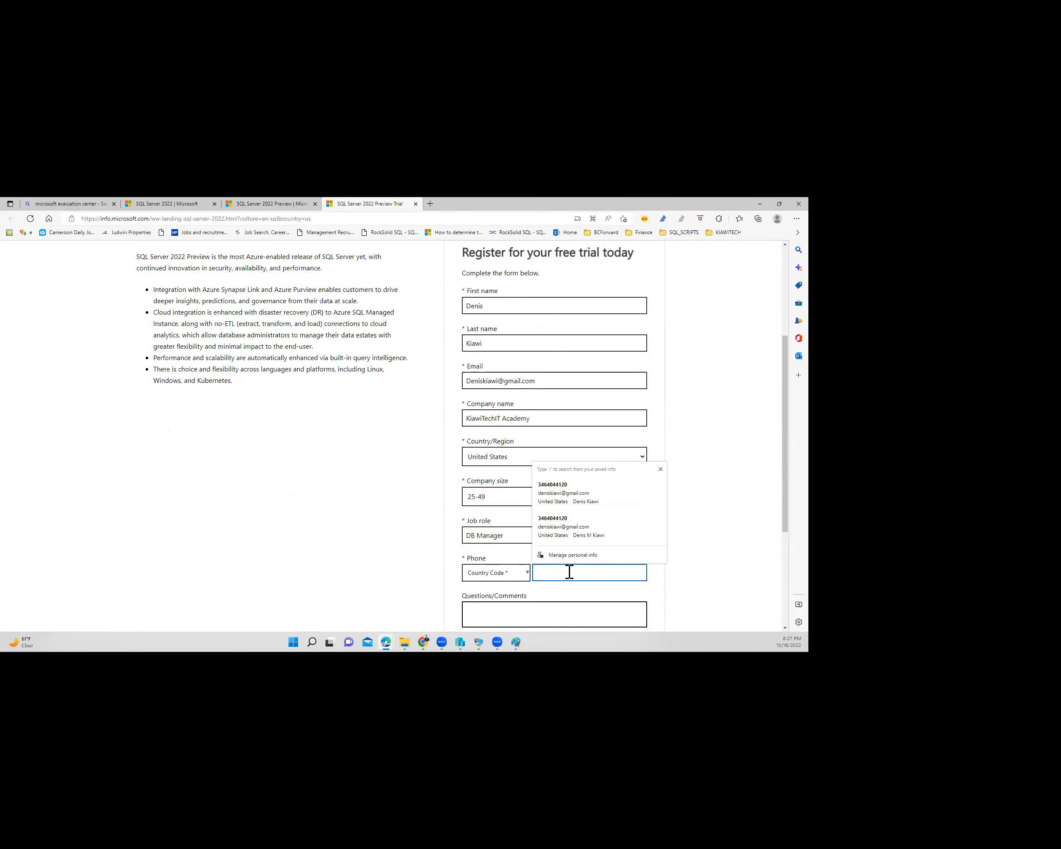
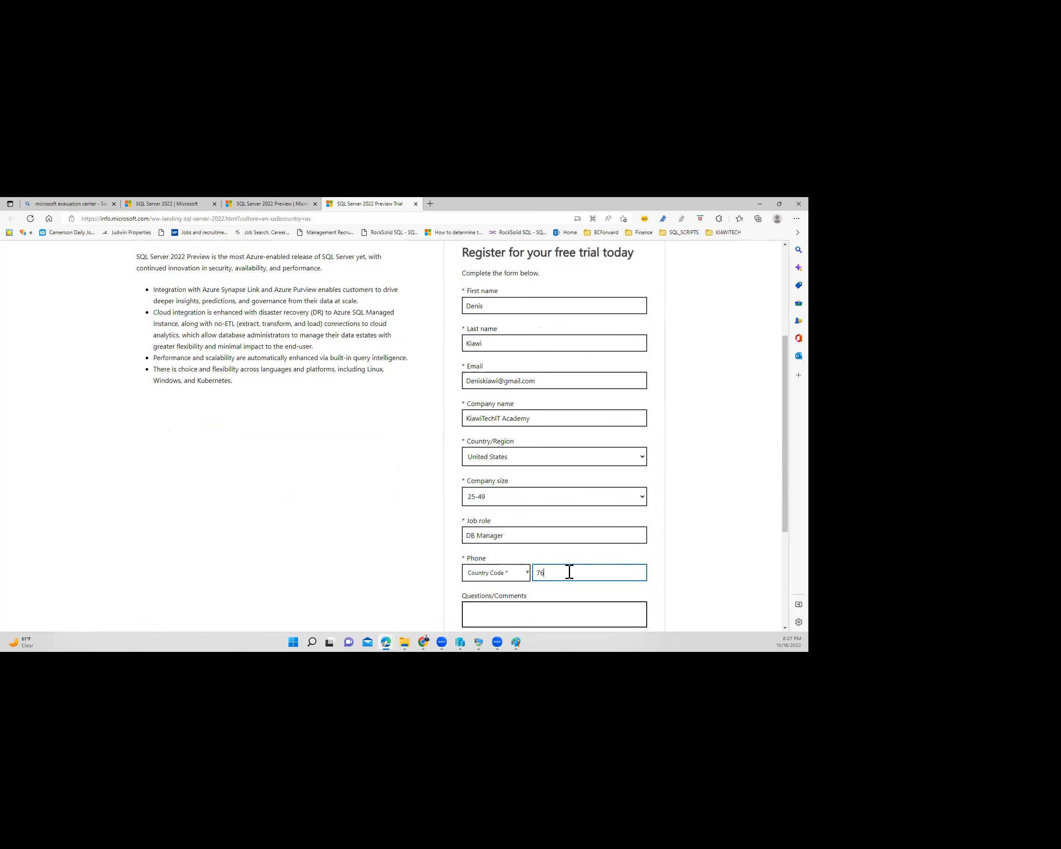
scroll(548, 572, "down", 4)
left_click(400, 529)
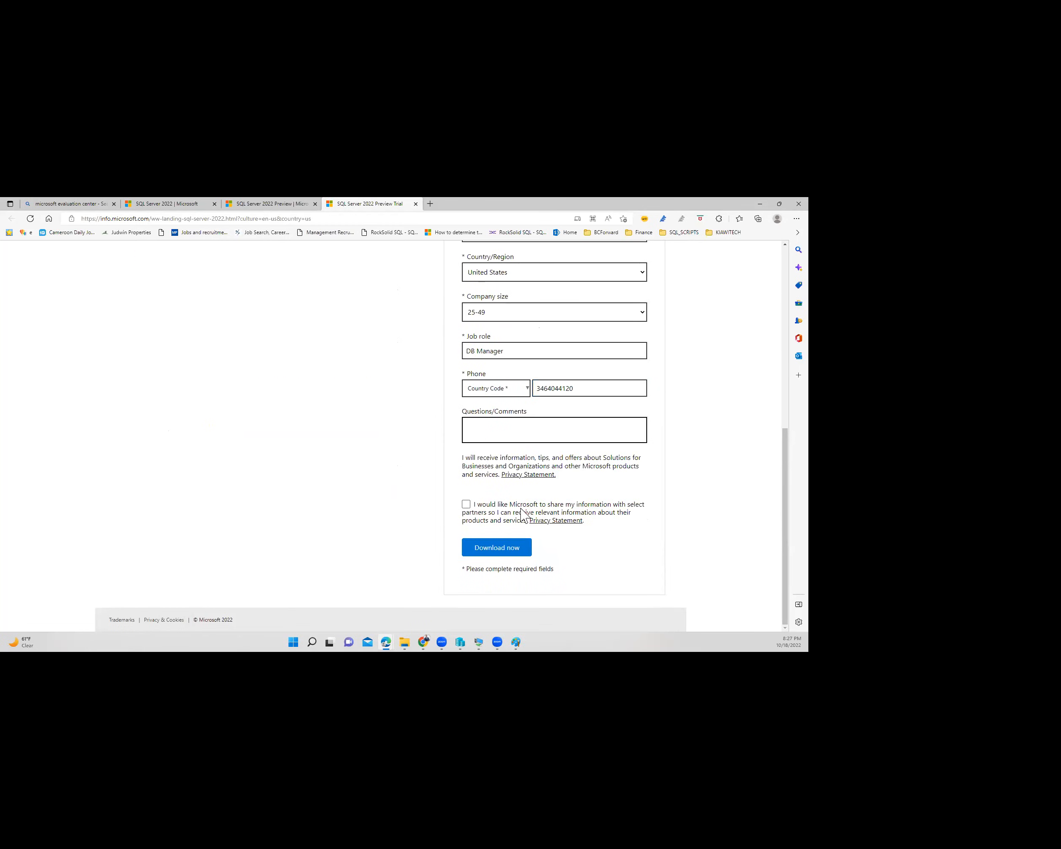
left_click(504, 552)
- Type 't' in Questions/Comments and open the phone Country Code list
left_click(494, 432)
type("t")
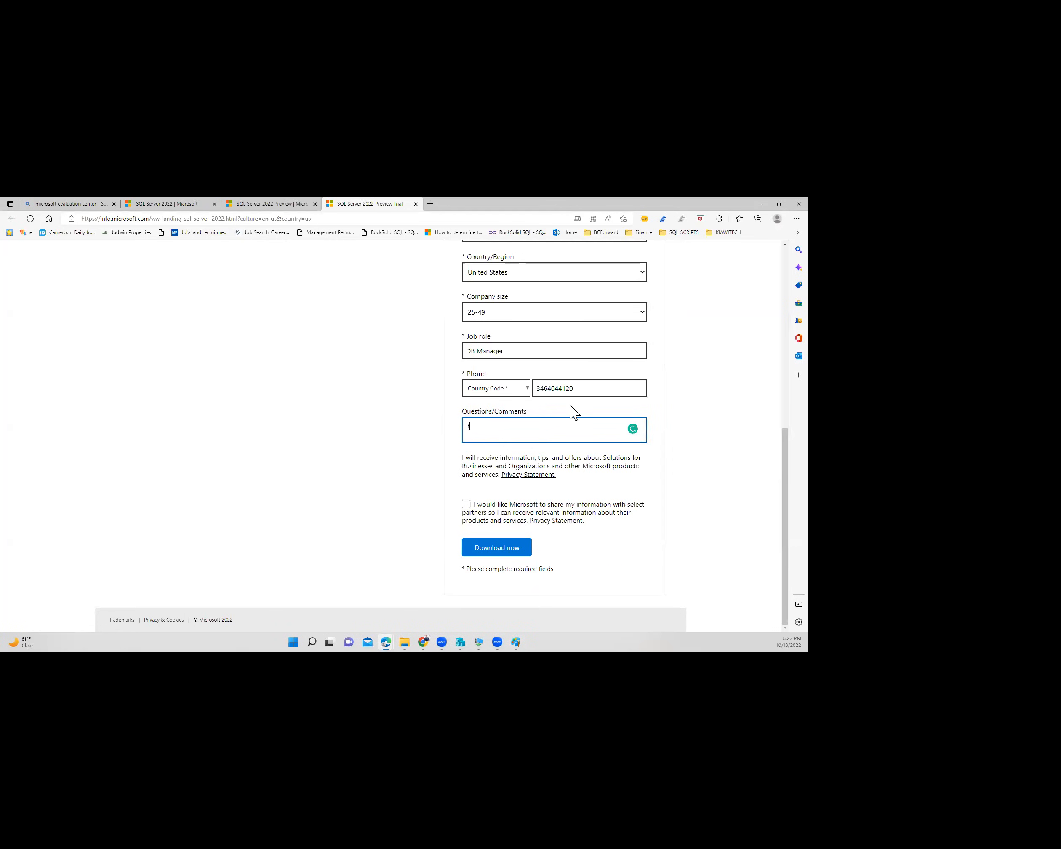
scroll(571, 413, "up", 1)
scroll(557, 415, "up", 3)
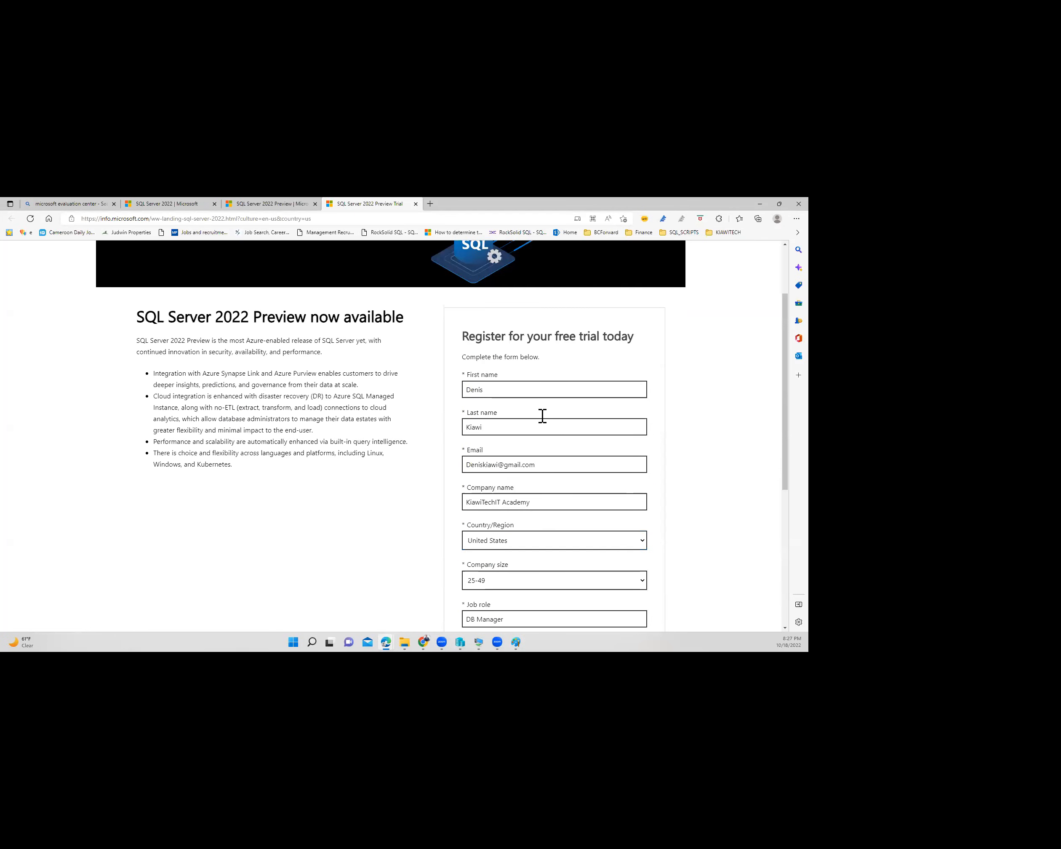
scroll(544, 417, "down", 2)
scroll(525, 490, "down", 3)
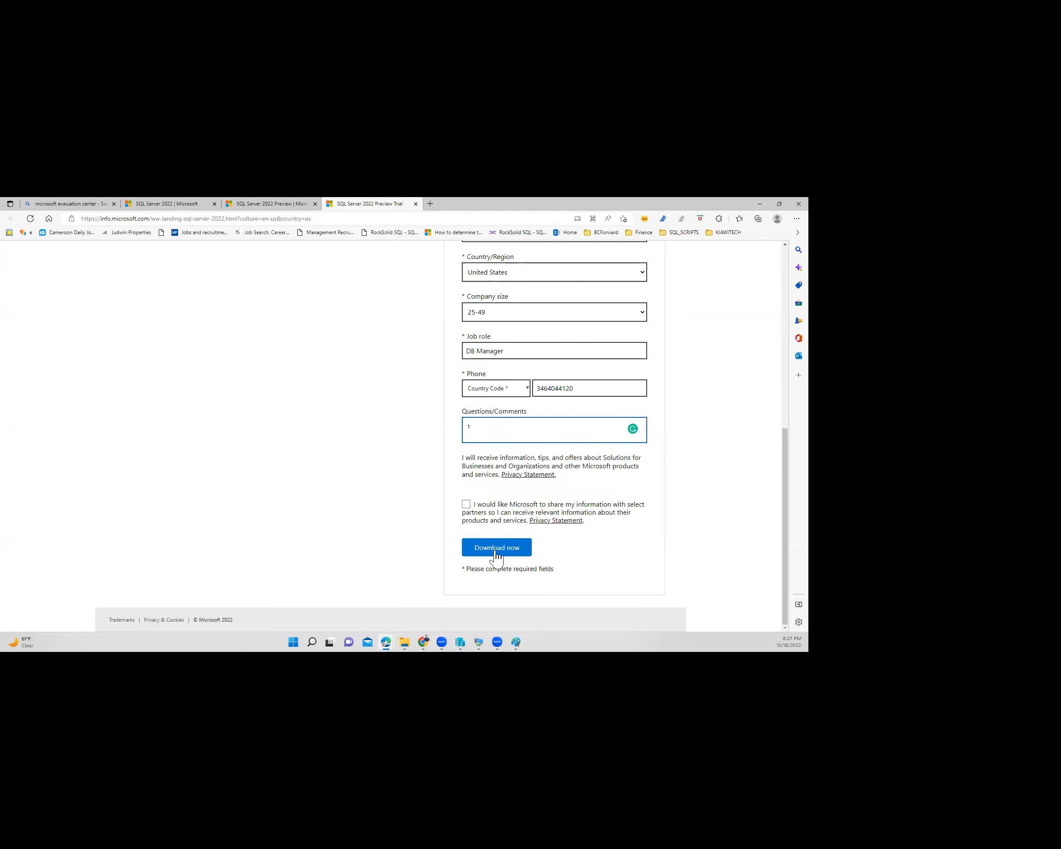
left_click(511, 394)
- Pick United States (+1), download the 64-bit SQL Server 2022 Preview EXE, and show Downloads
left_click(492, 407)
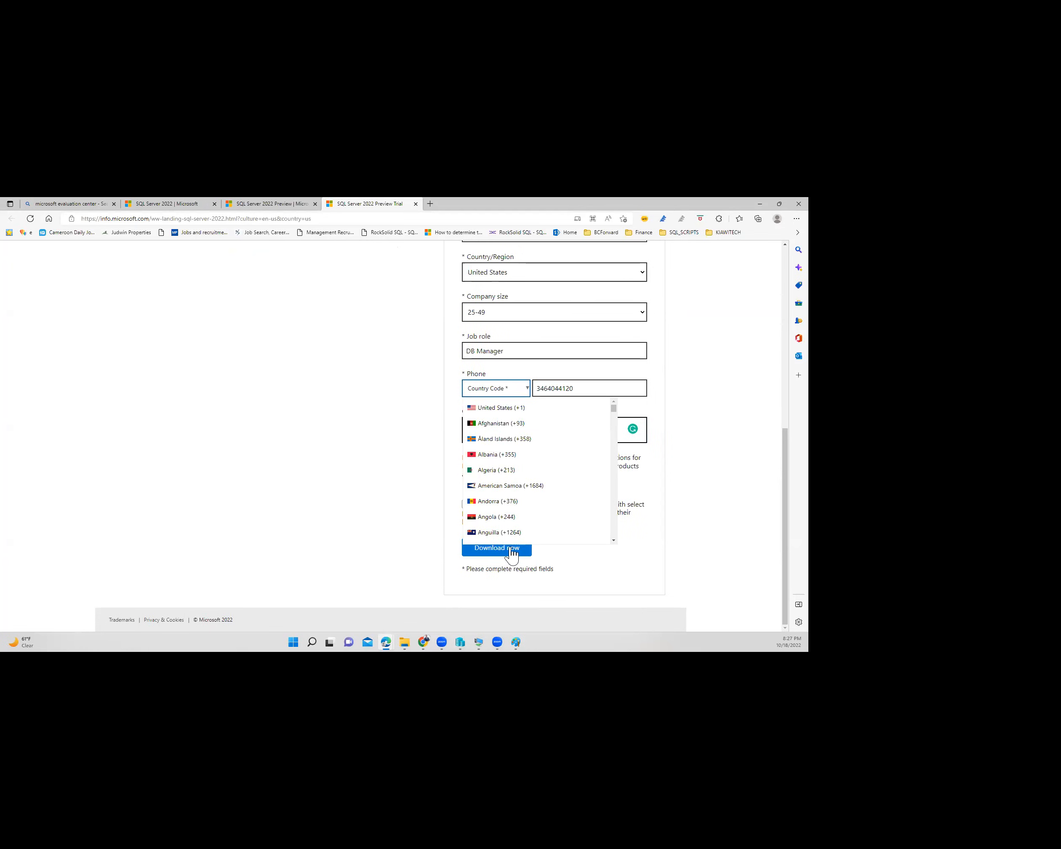
left_click(497, 547)
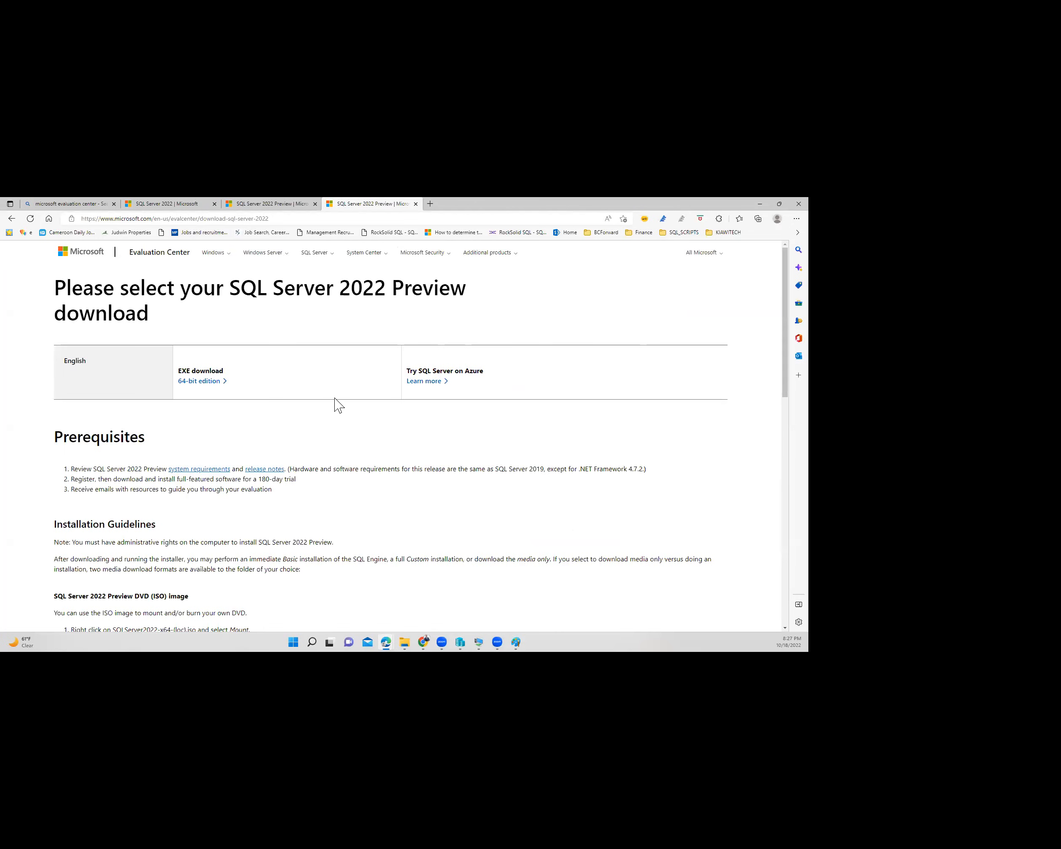
left_click(209, 381)
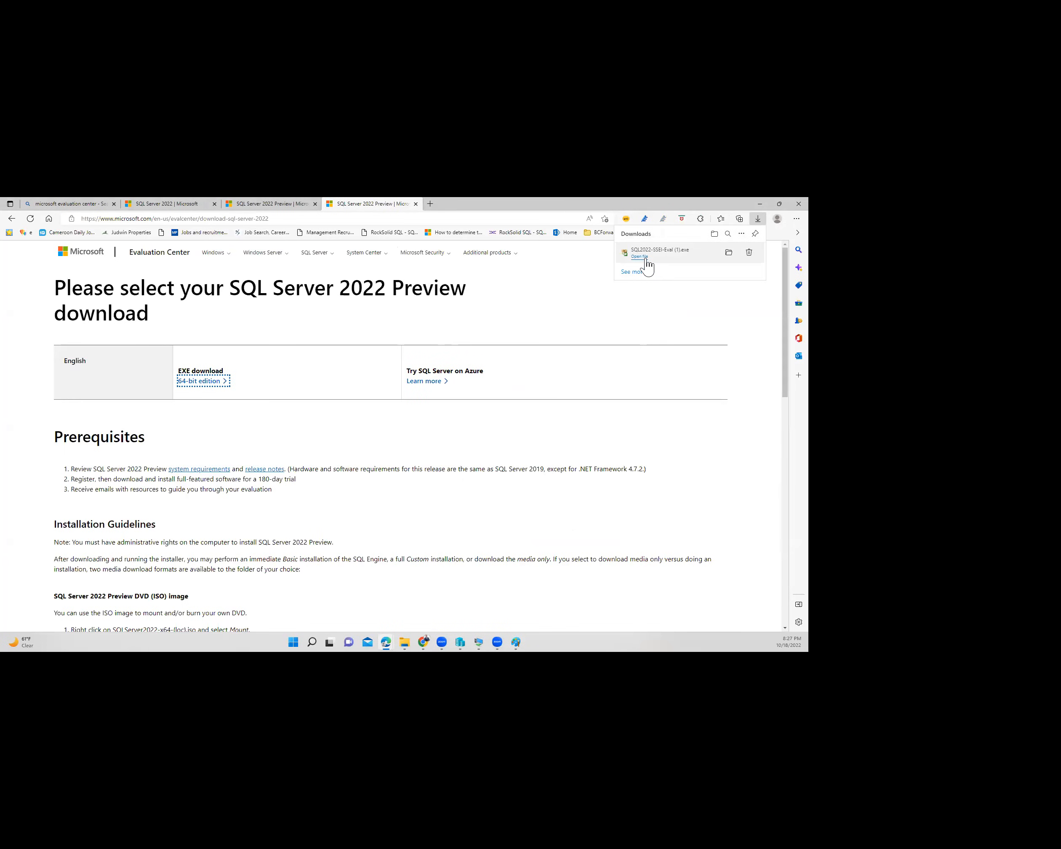
left_click(646, 257)
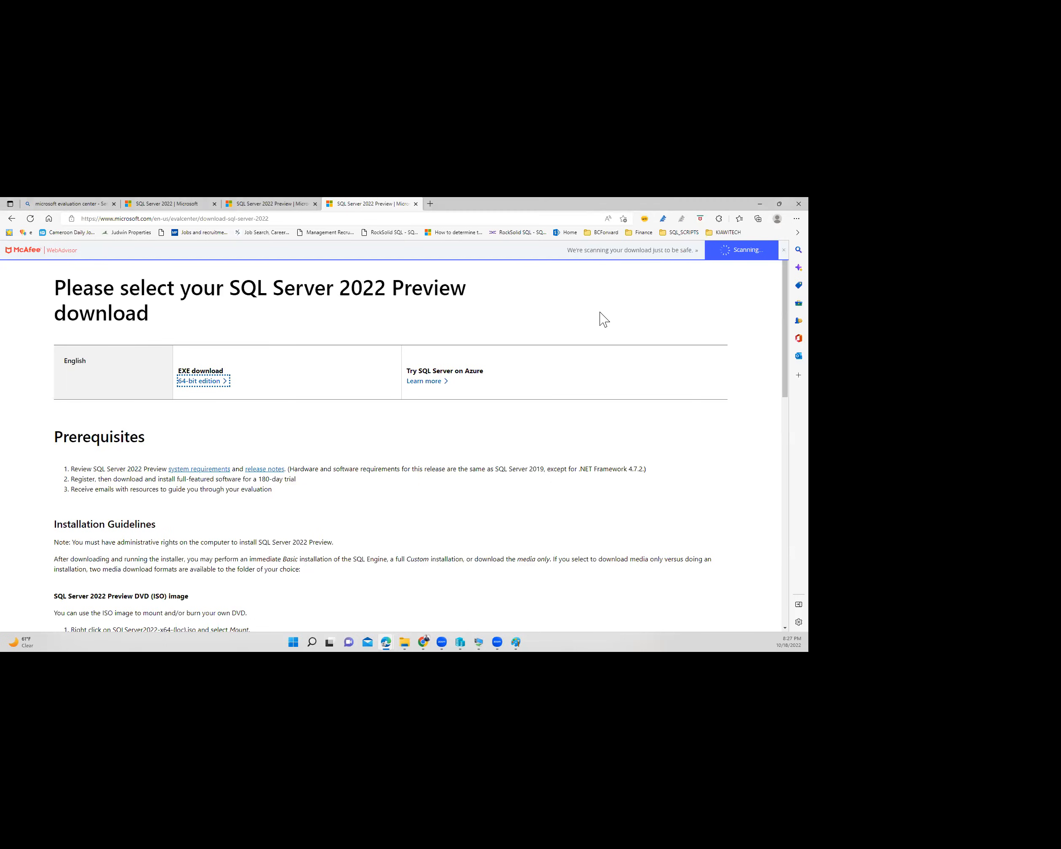
left_click(404, 643)
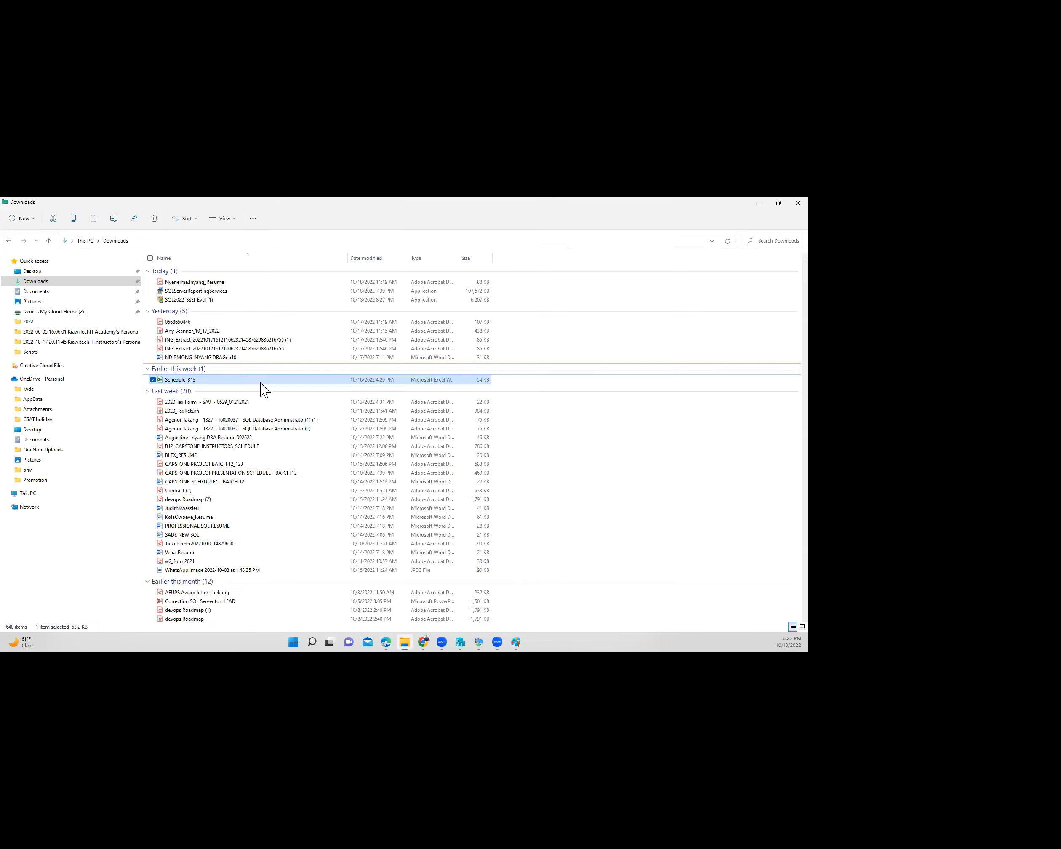
- Select SQL2022-SSEI-Eval (1) in Downloads, then switch to Hyper-V Manager
left_click(193, 302)
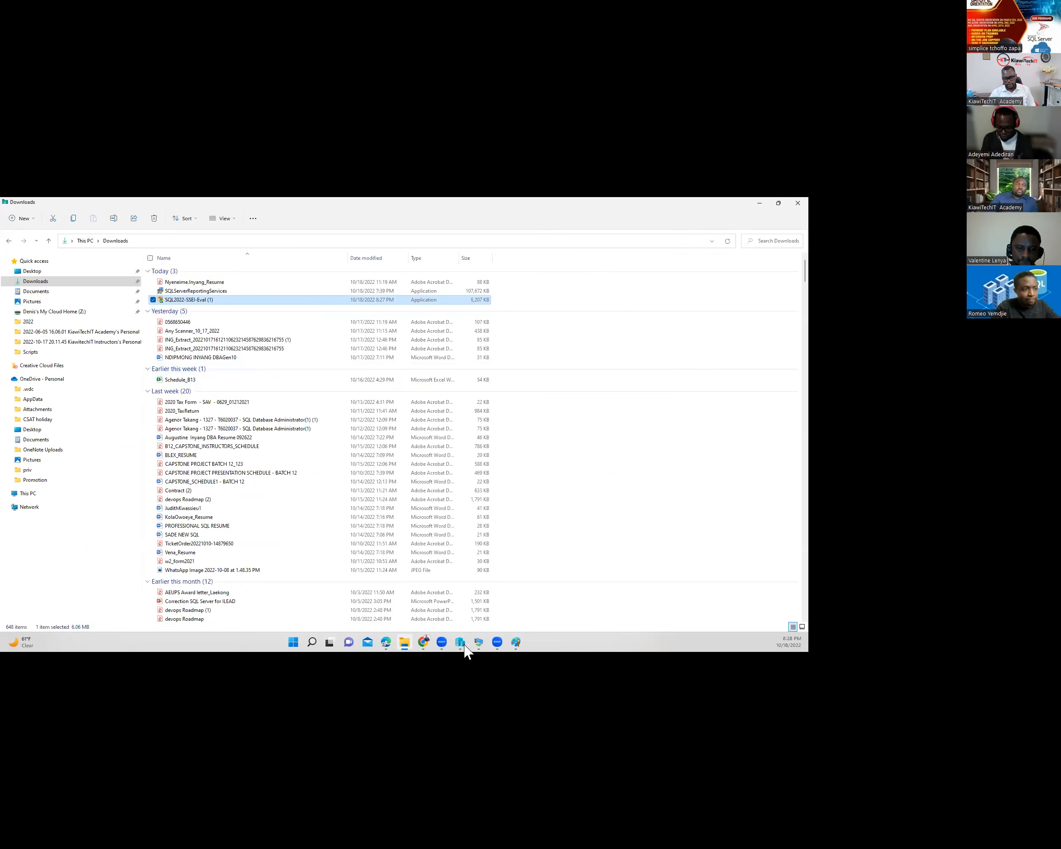
key("alt+Tab")
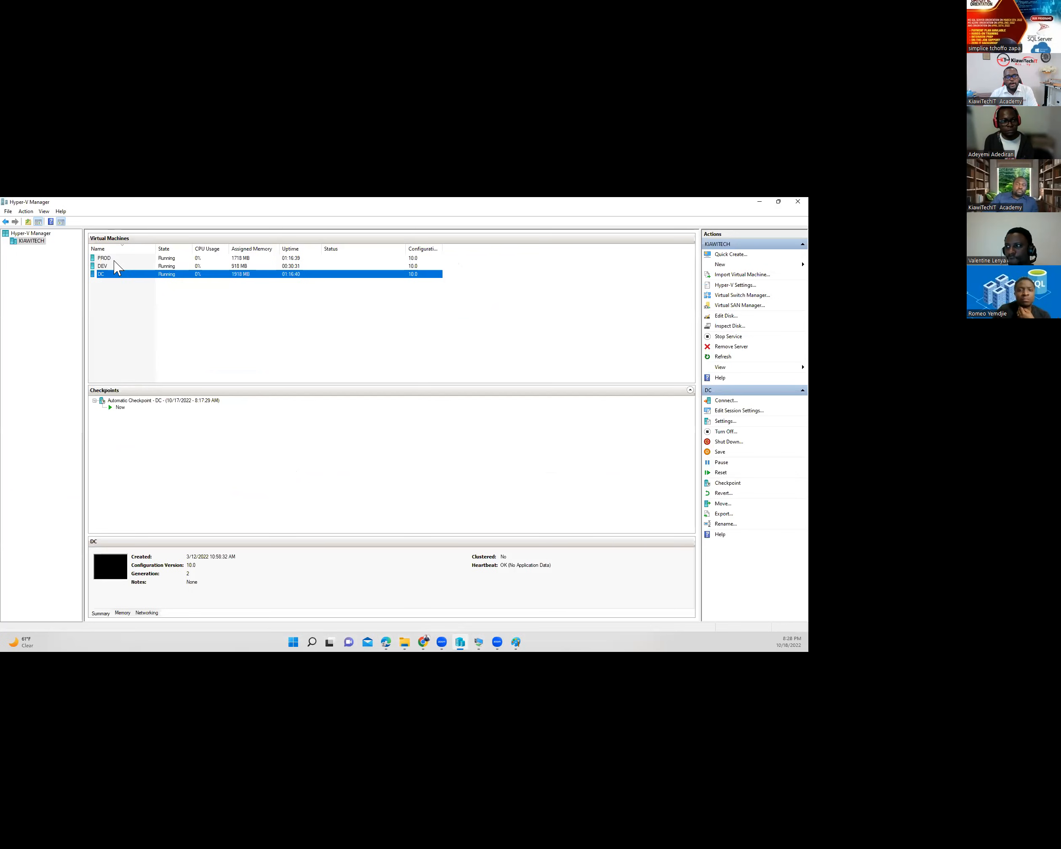
- Review the PROD, DEV and DC machines' details, then connect to DEV
left_click(116, 258)
left_click(114, 266)
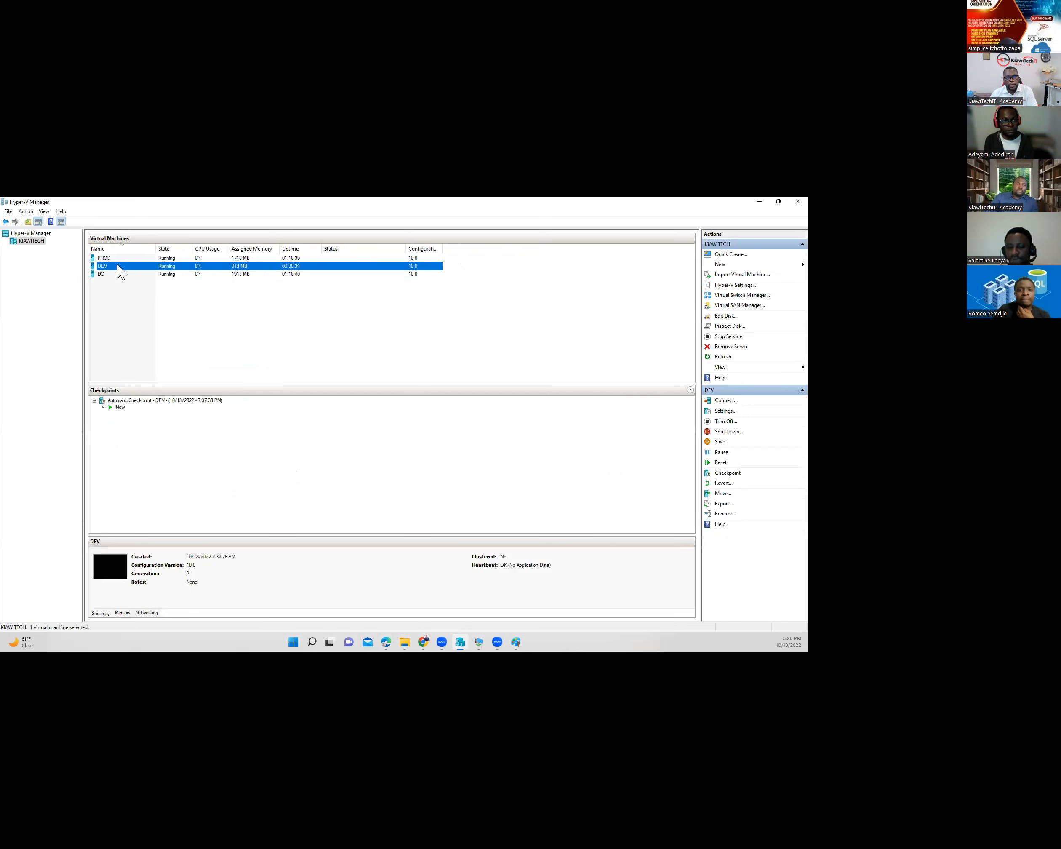
left_click(105, 274)
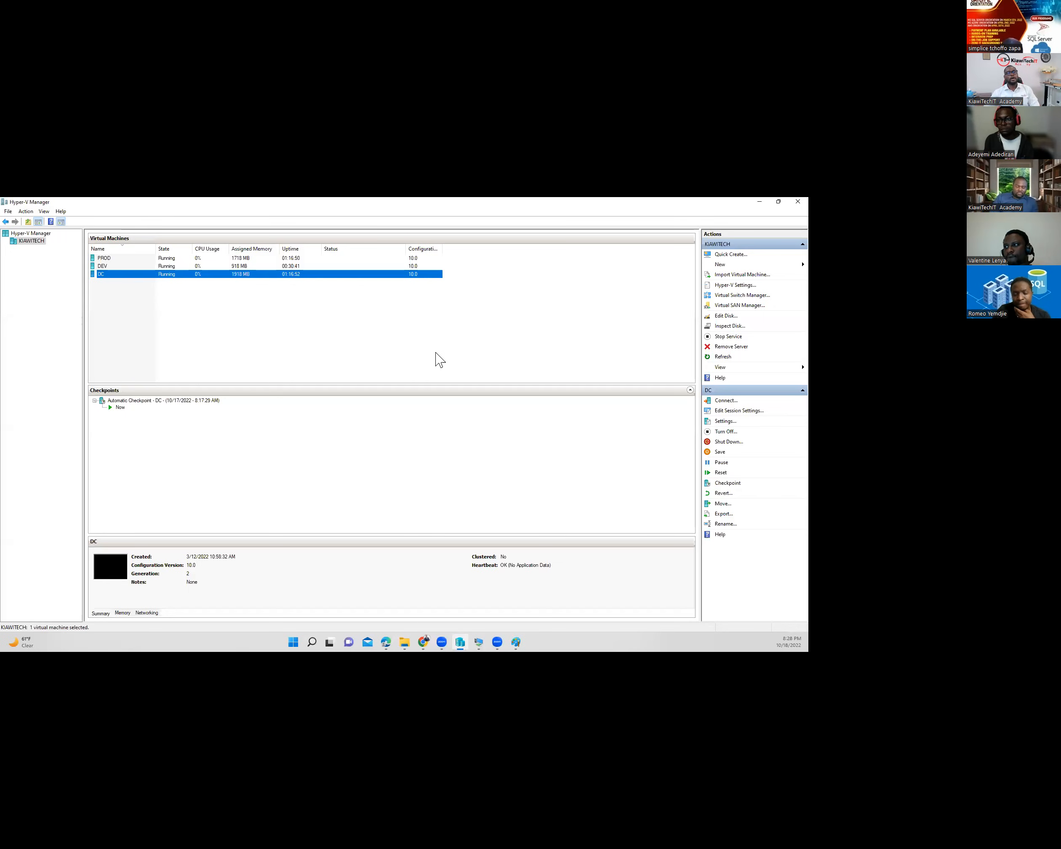
left_click(110, 258)
left_click(106, 258)
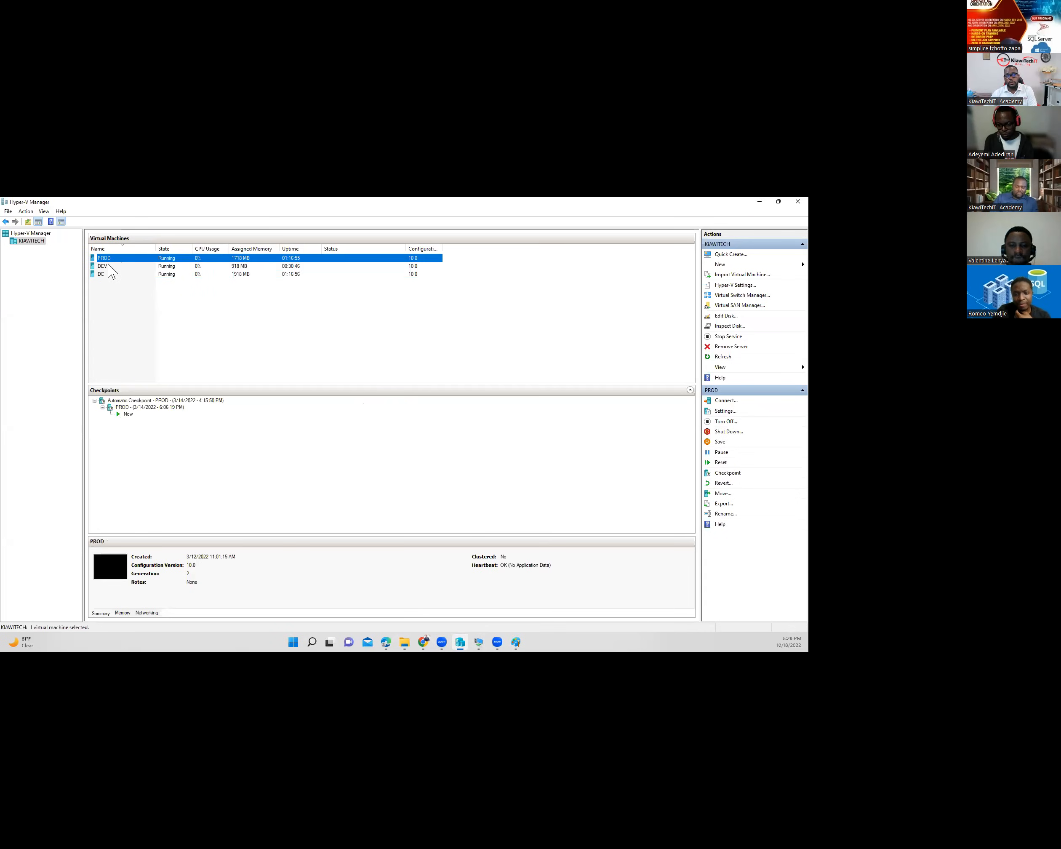
left_click(111, 267)
left_click(123, 259)
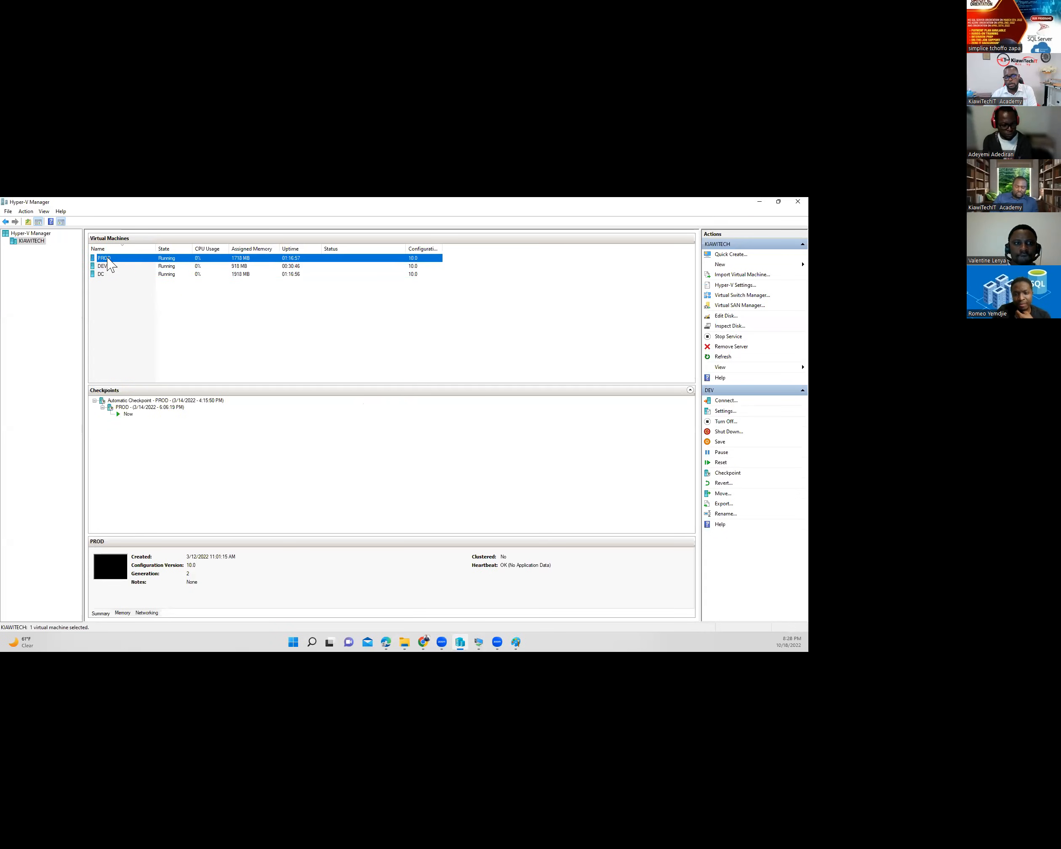
left_click(112, 267)
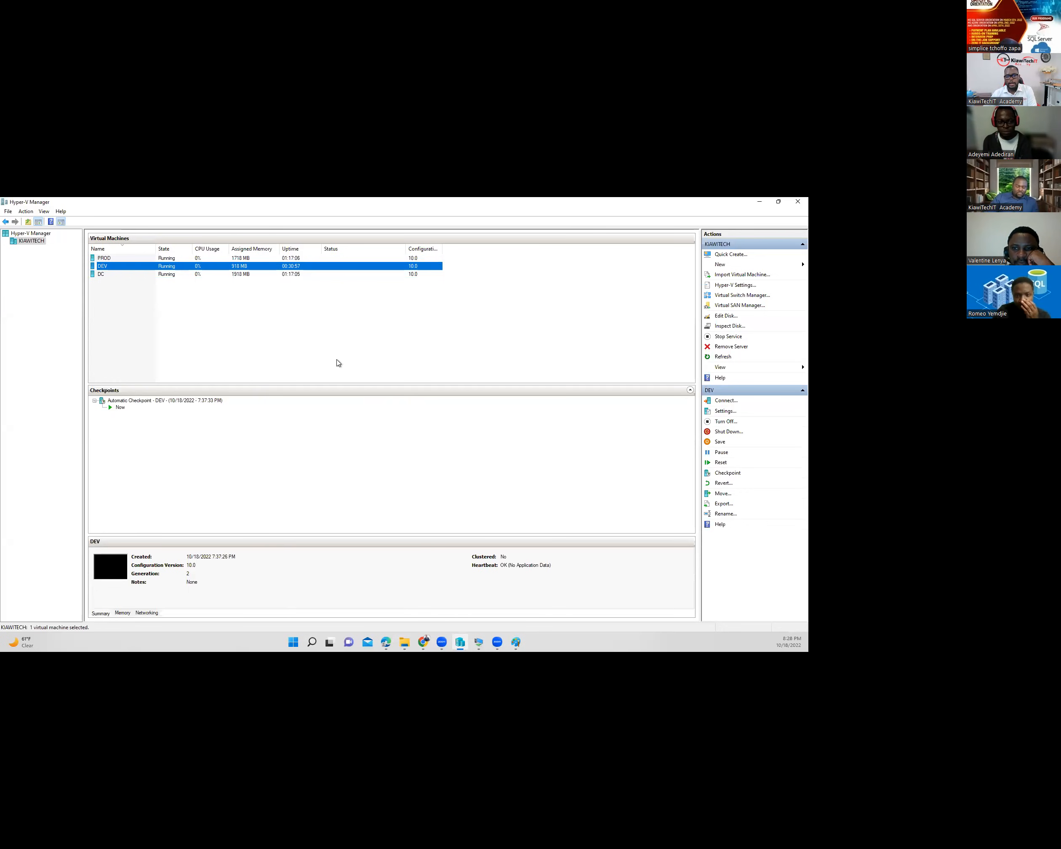
double_click(122, 265)
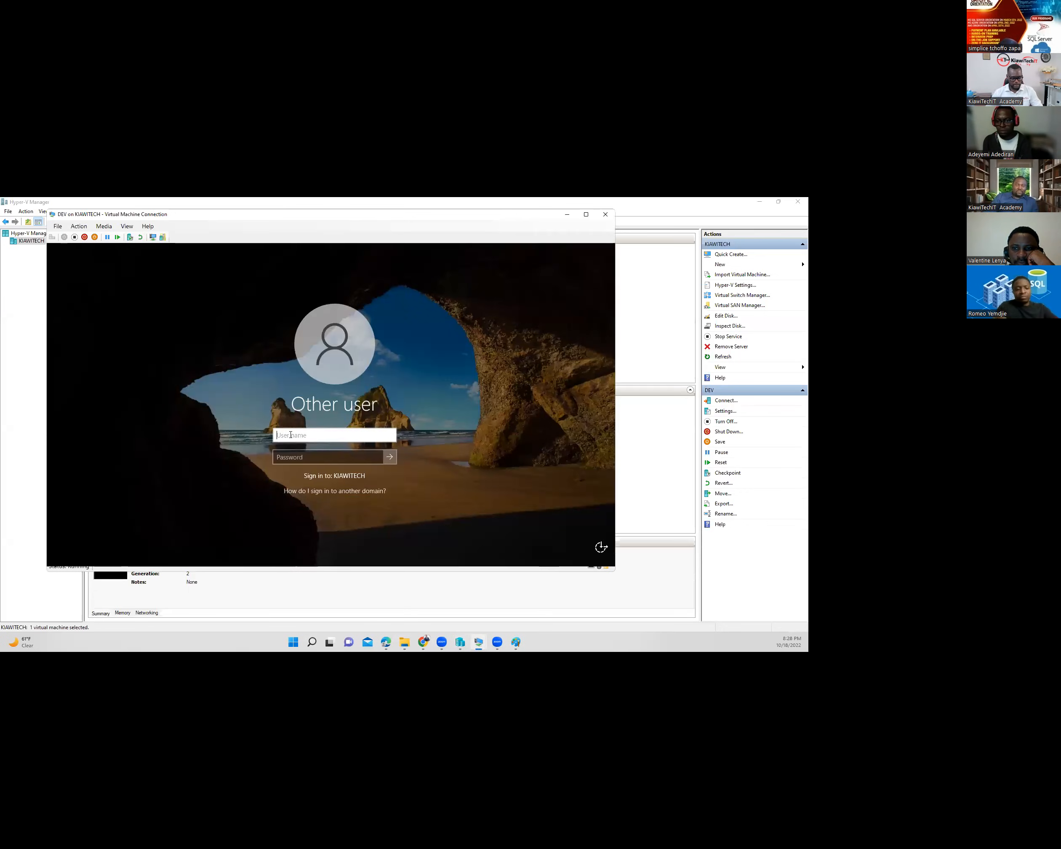
- Sign in to DEV with the admin account's user name and password
type("d")
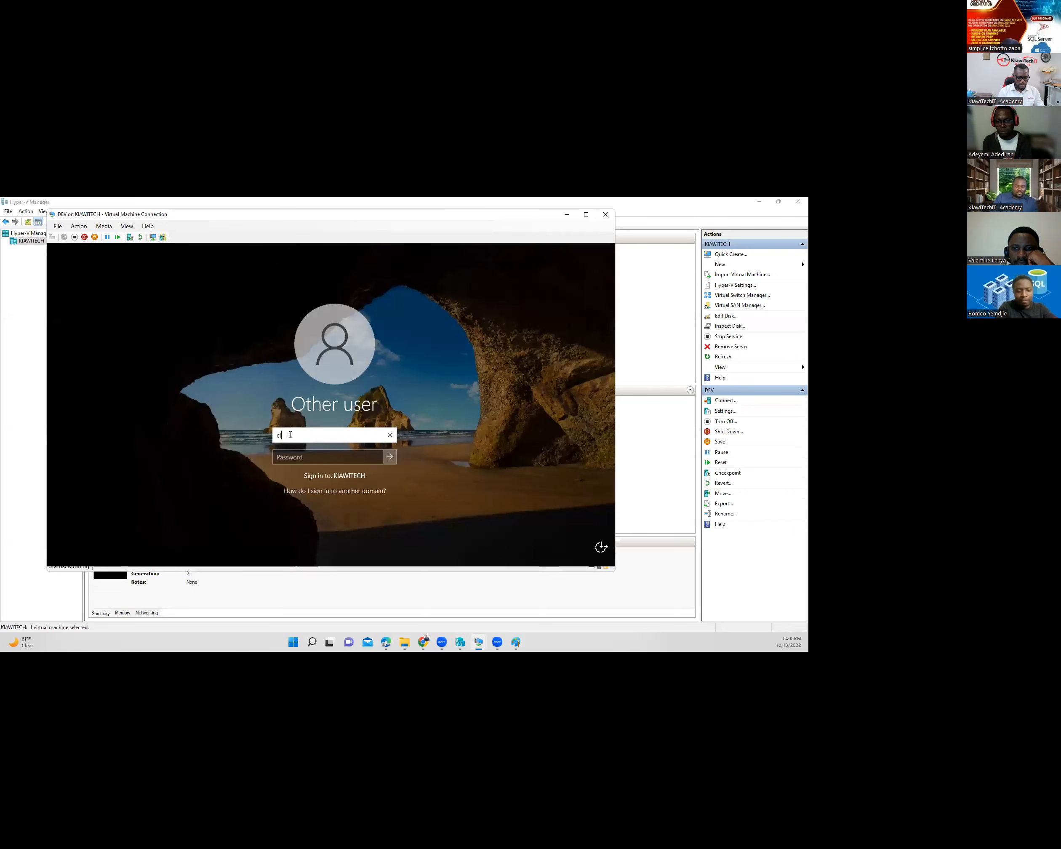
type("ustera")
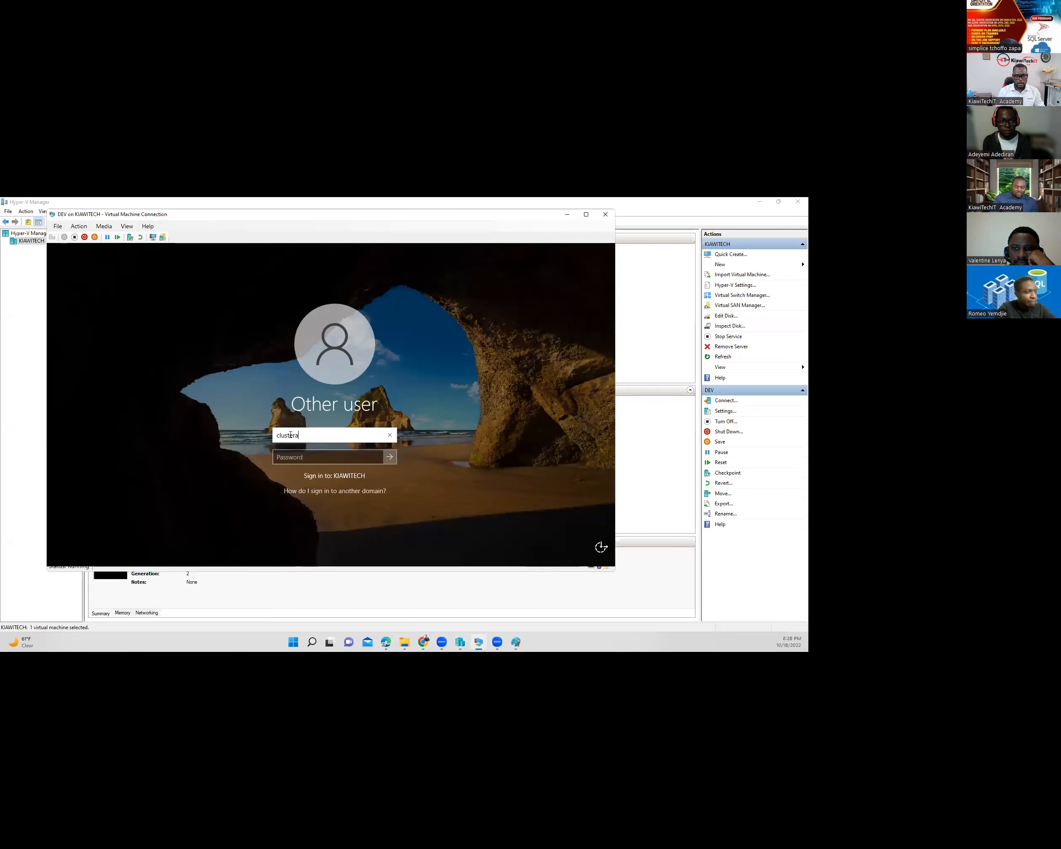
type("dmin")
key("Tab")
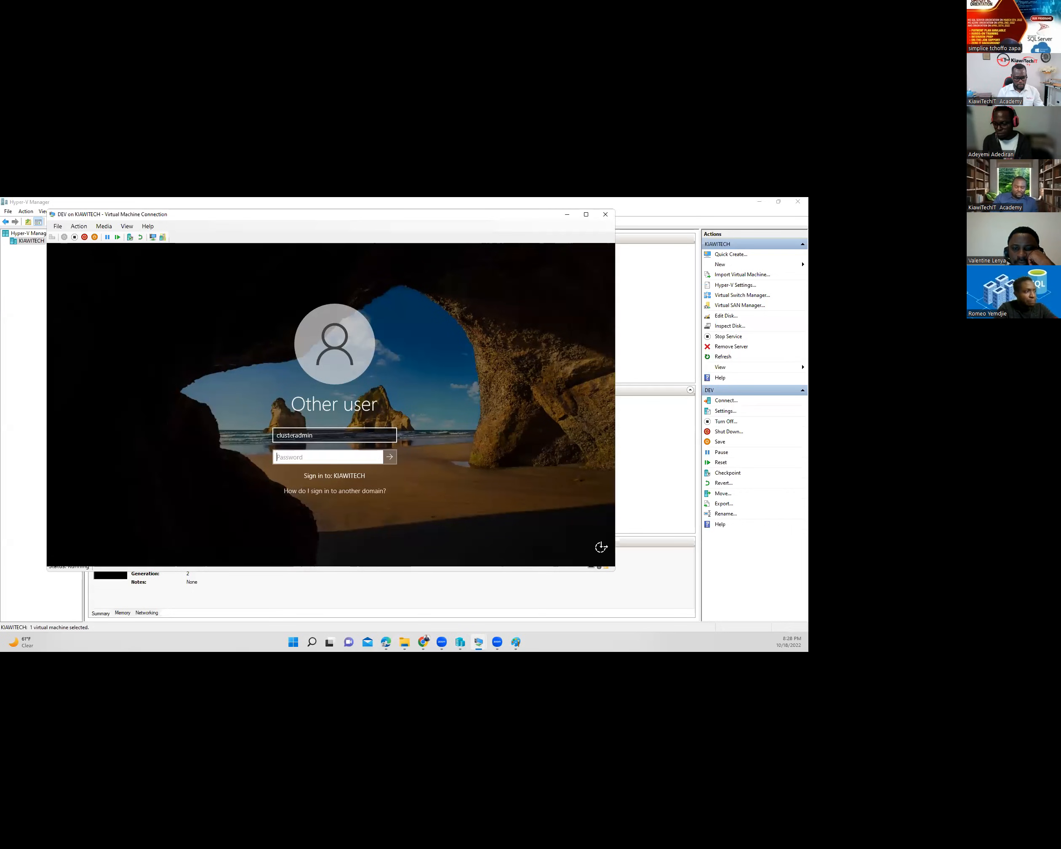
type("•••••••••")
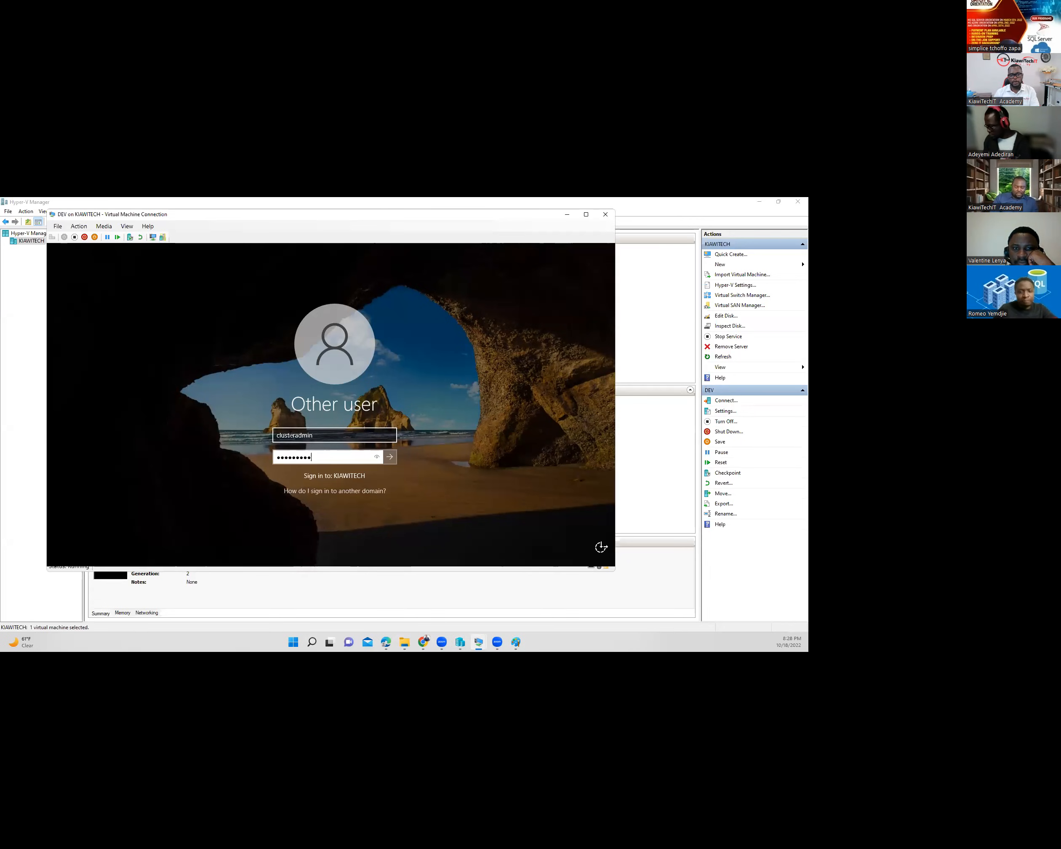
left_click(390, 457)
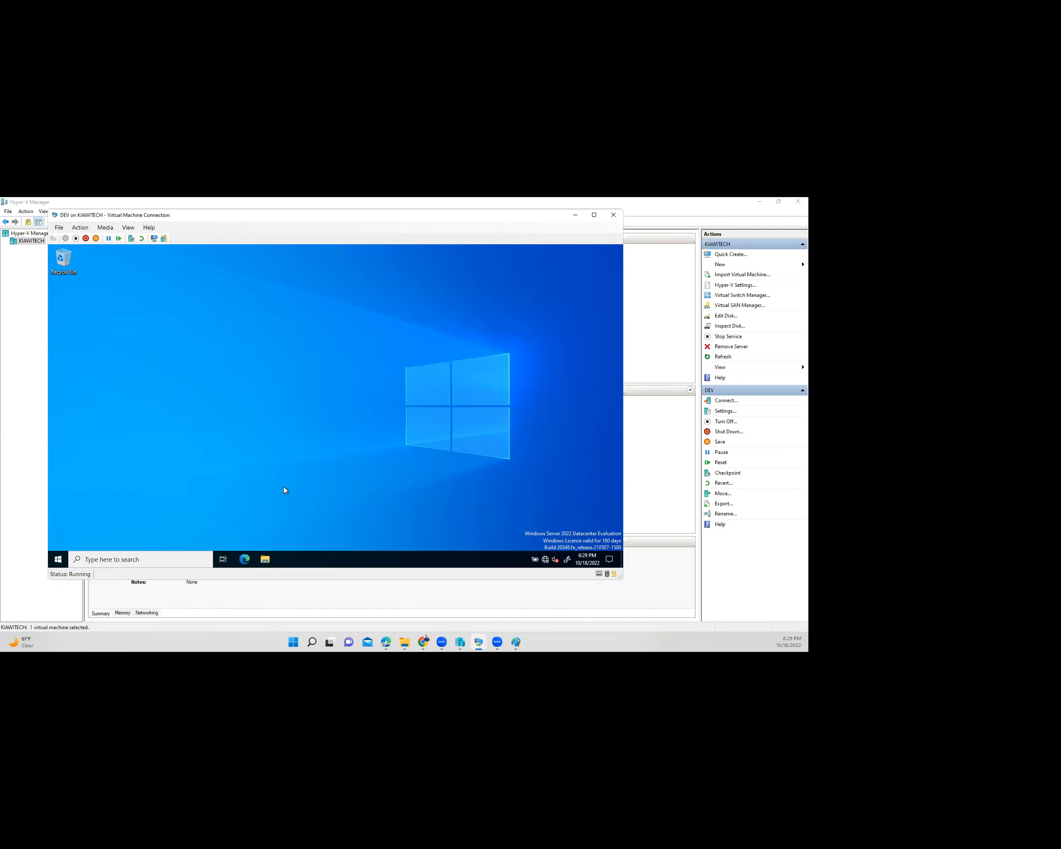
- Copy SQL2022-SSEI-Eval (1) from the host's Downloads folder
left_click(398, 607)
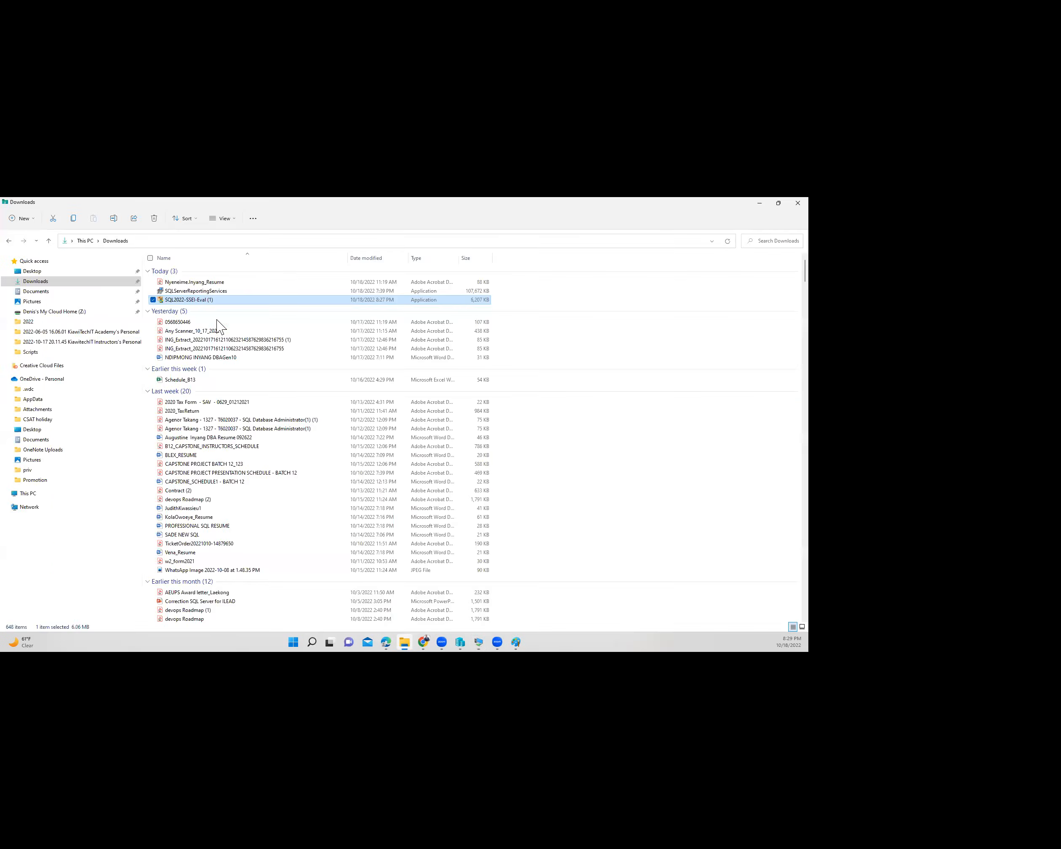
right_click(182, 301)
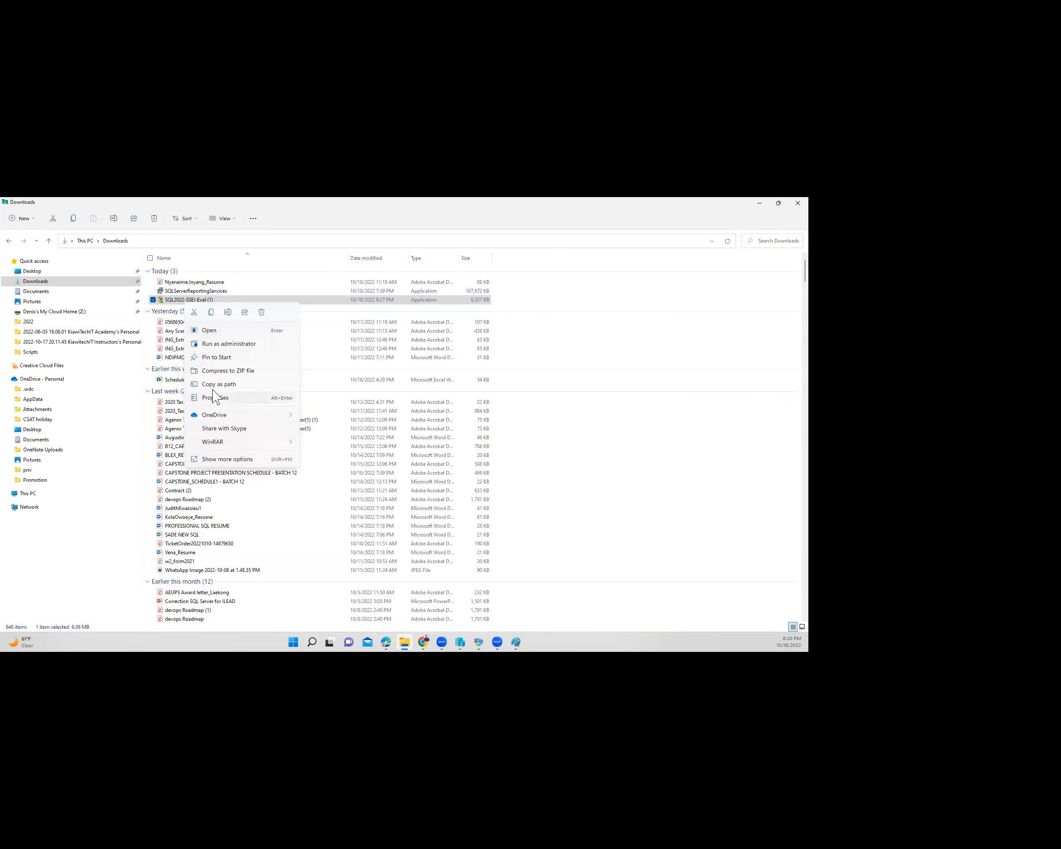
left_click(209, 314)
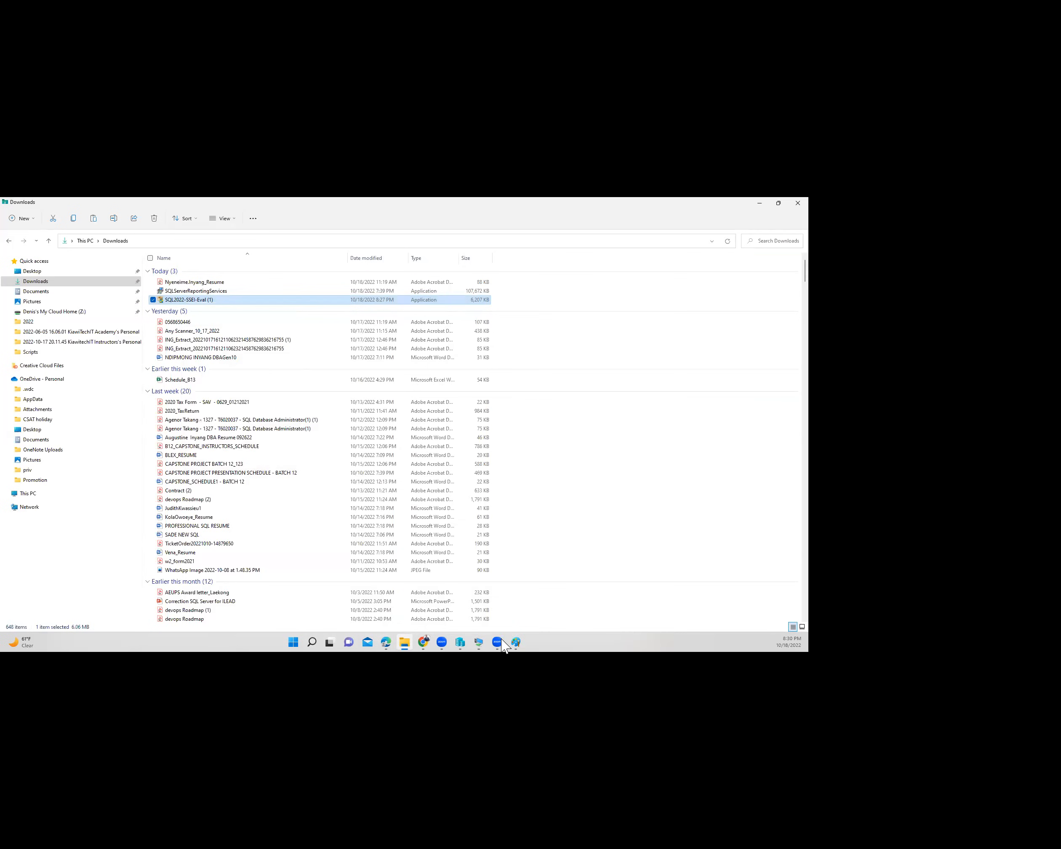
- Paste the installer onto the DEV VM desktop after minimizing Server Manager
left_click(480, 641)
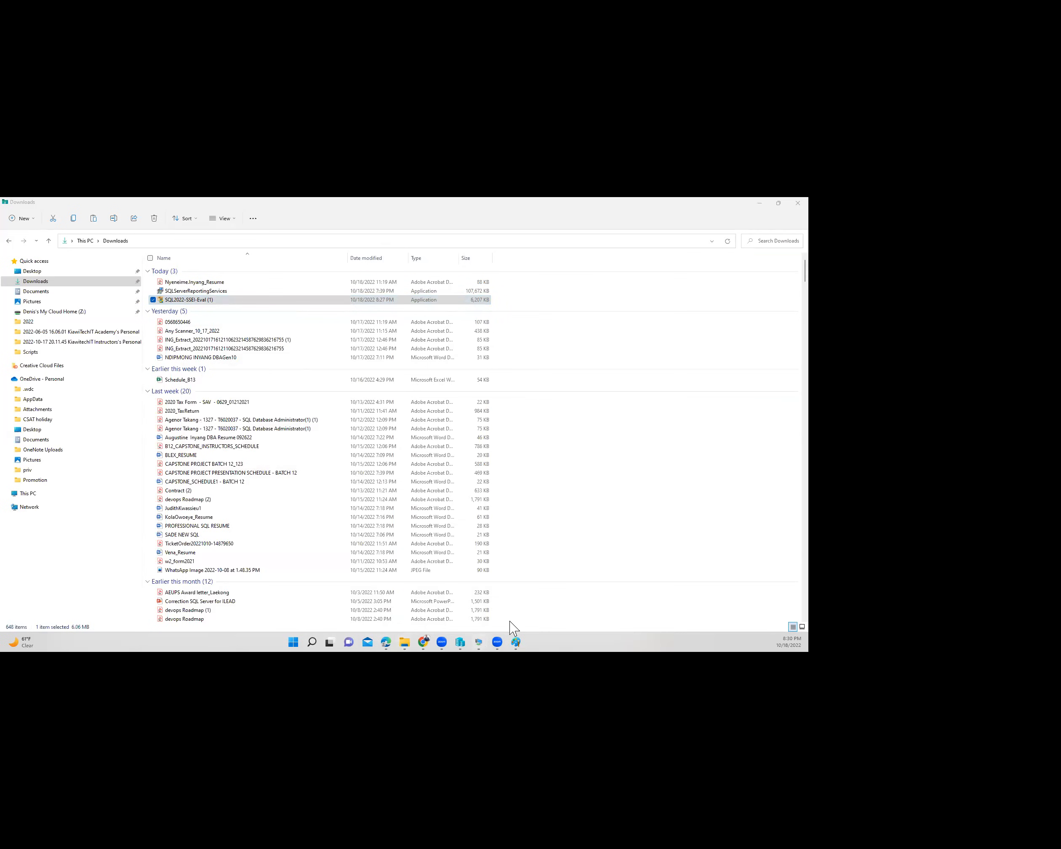
left_click(569, 609)
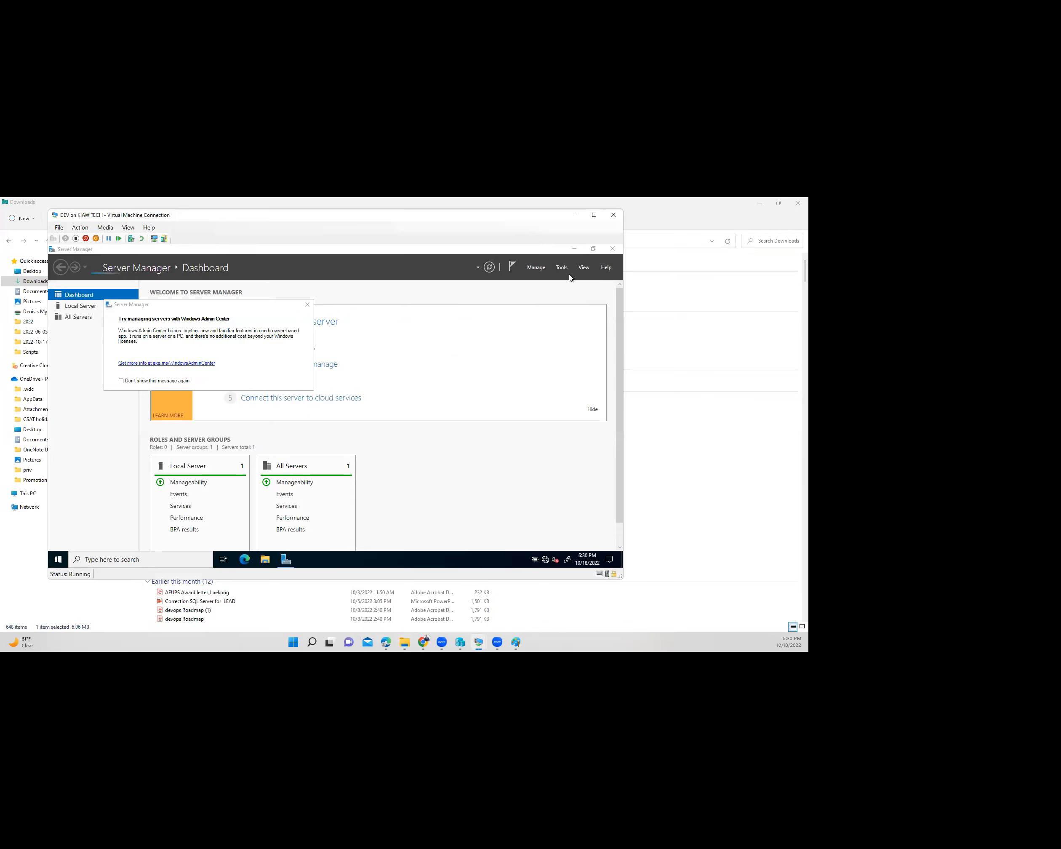
left_click(575, 249)
right_click(295, 326)
left_click(251, 361)
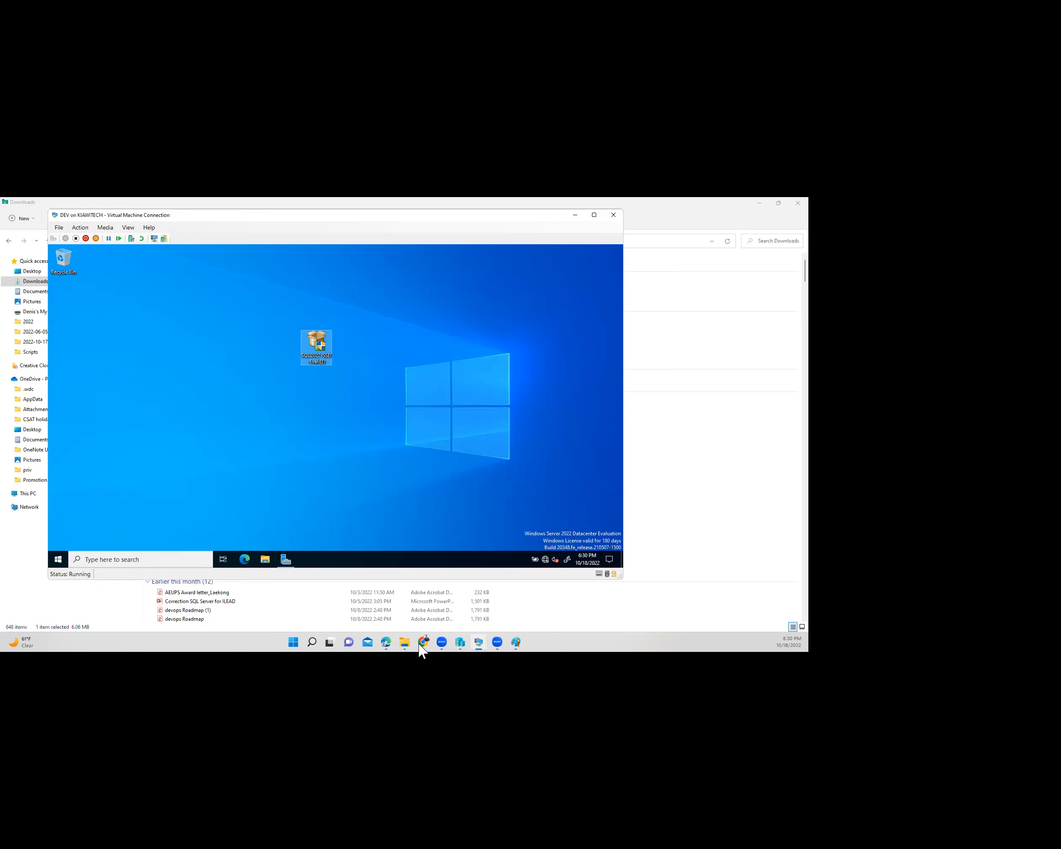
- Open This PC in the VM to see Local Disk (C:) with 88.0 GB free of 99.3 GB
mouse_move(404, 646)
mouse_move(595, 220)
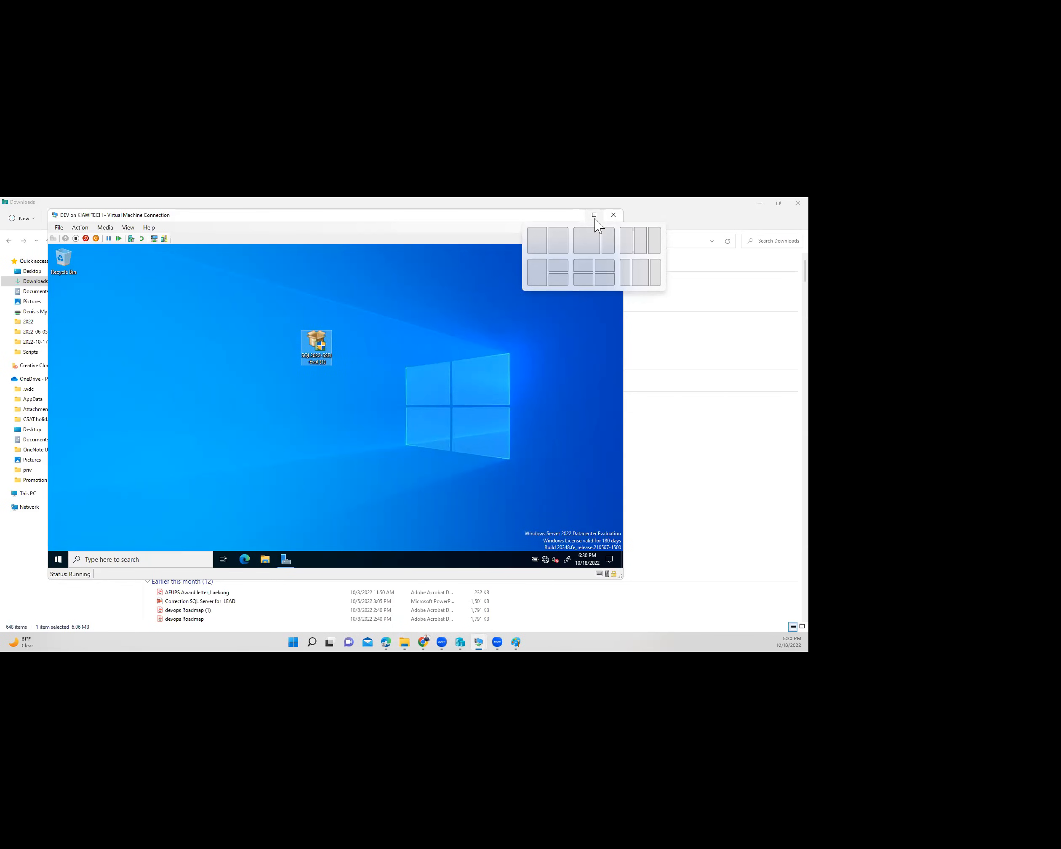
left_click(356, 399)
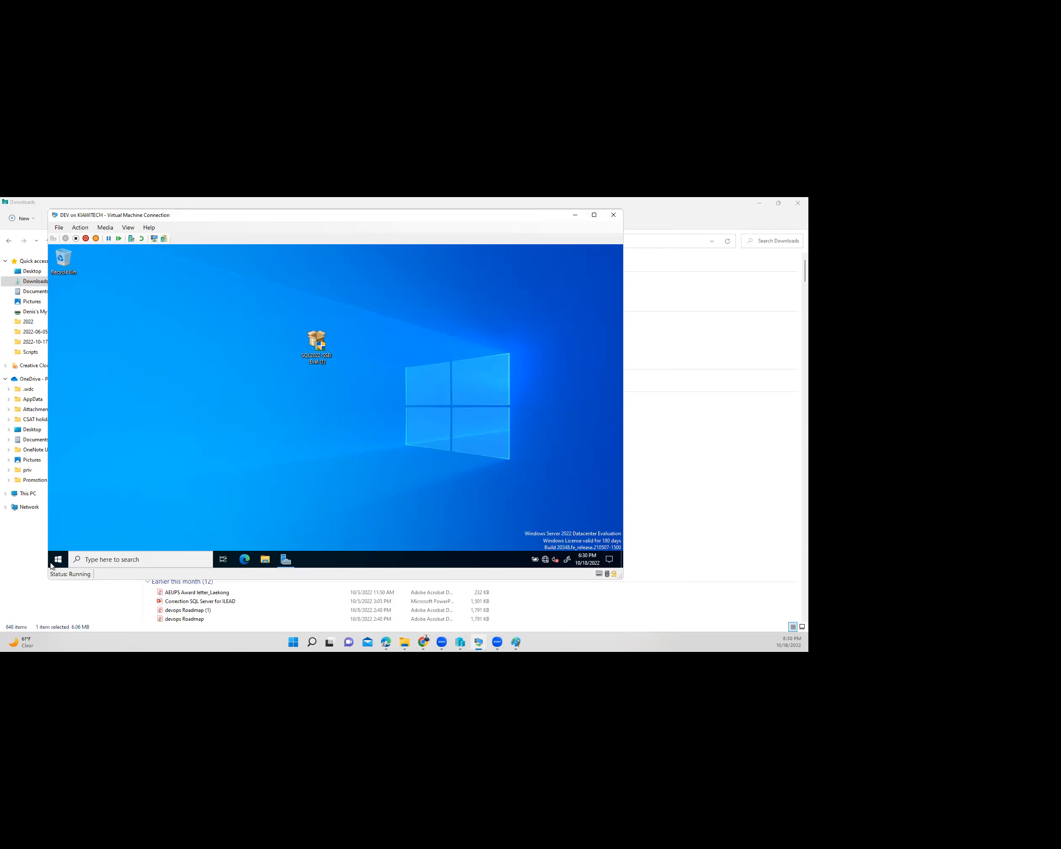
left_click(265, 559)
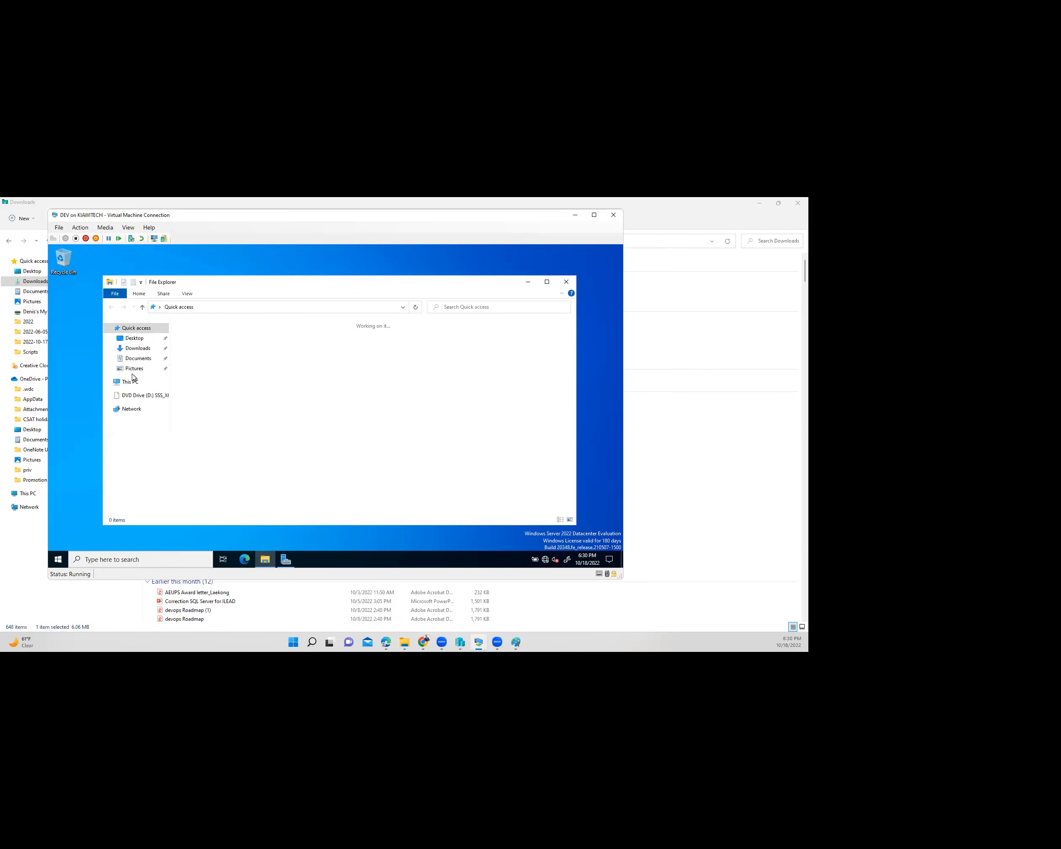
left_click(131, 383)
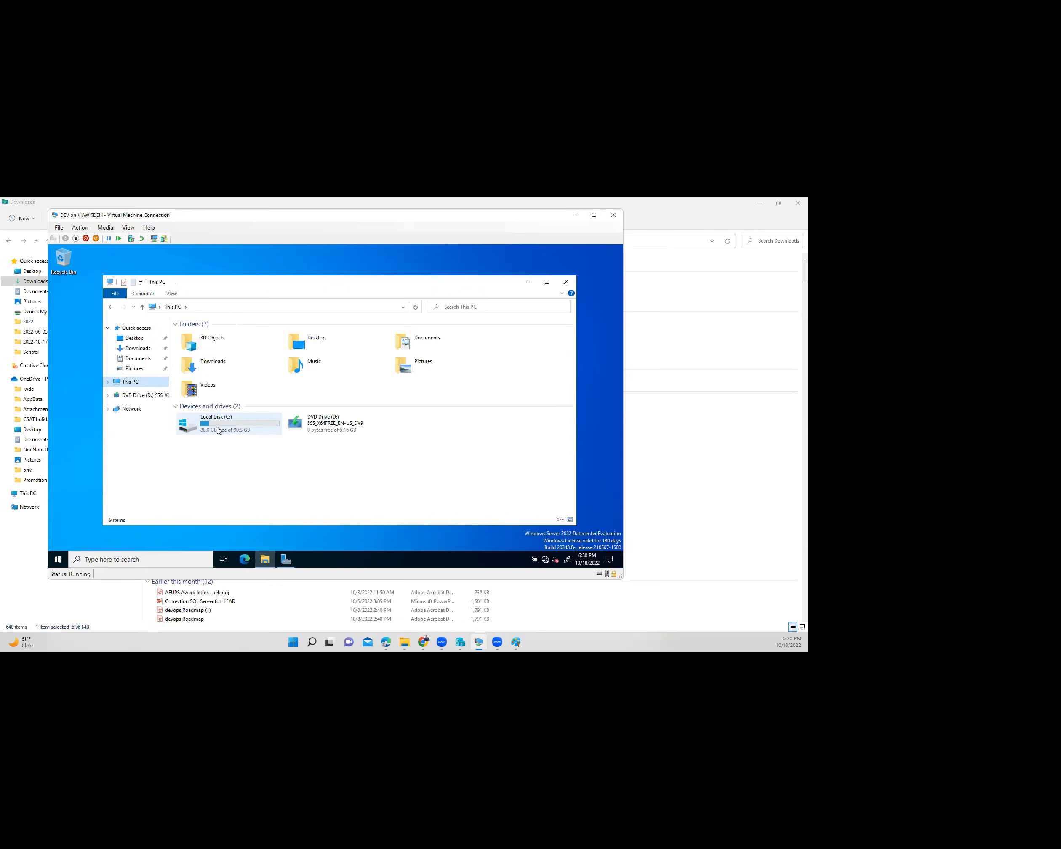
mouse_move(225, 429)
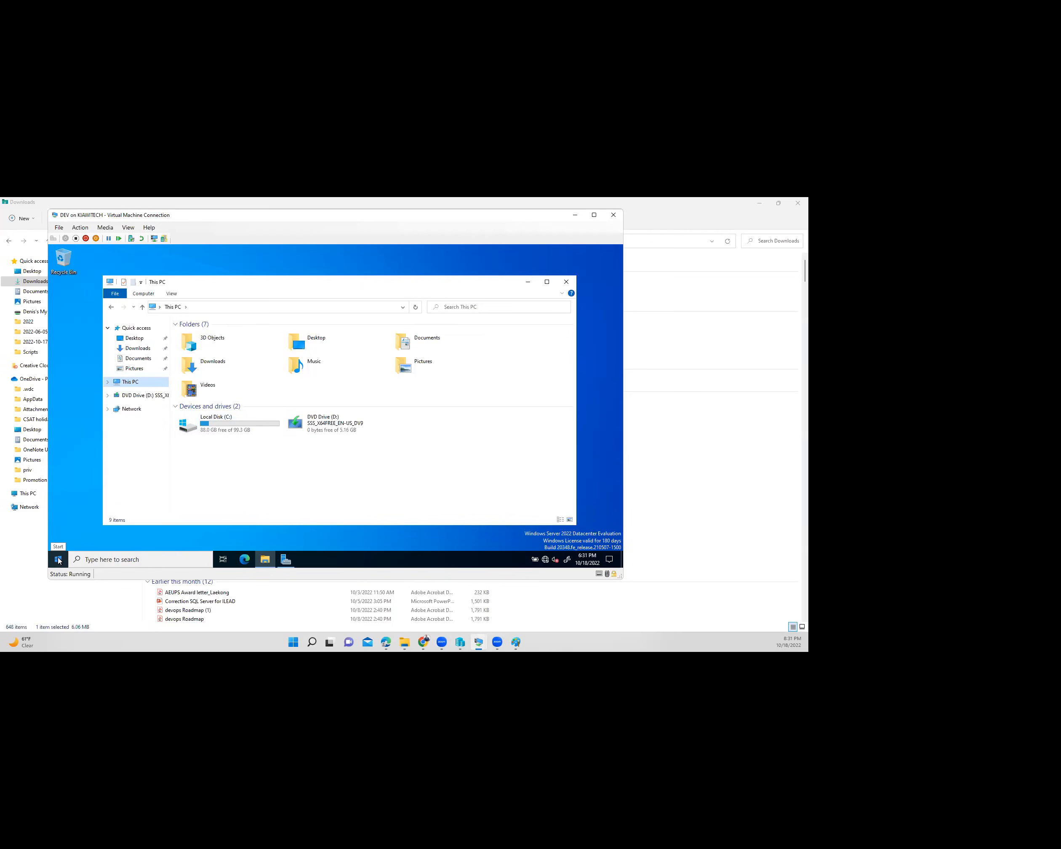
right_click(57, 560)
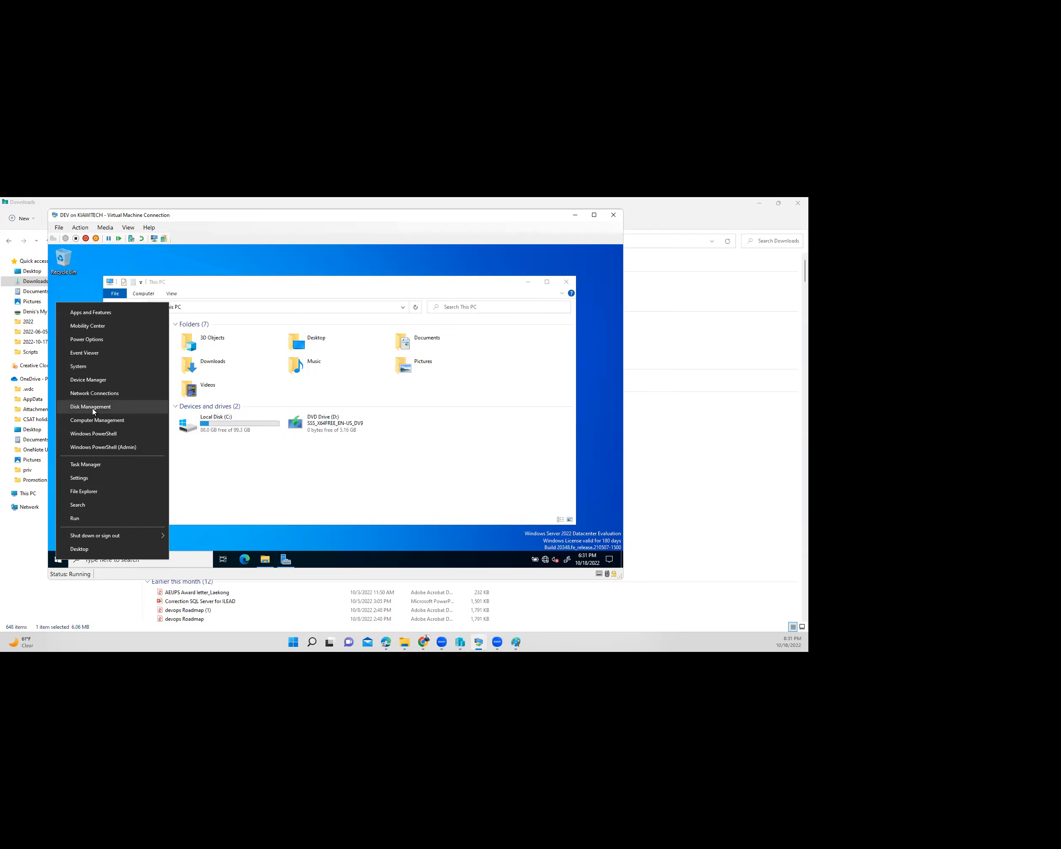
- Launch Disk Management in the VM, maximize it, and open Shrink Volume for C: (90683 MB available)
key("Return")
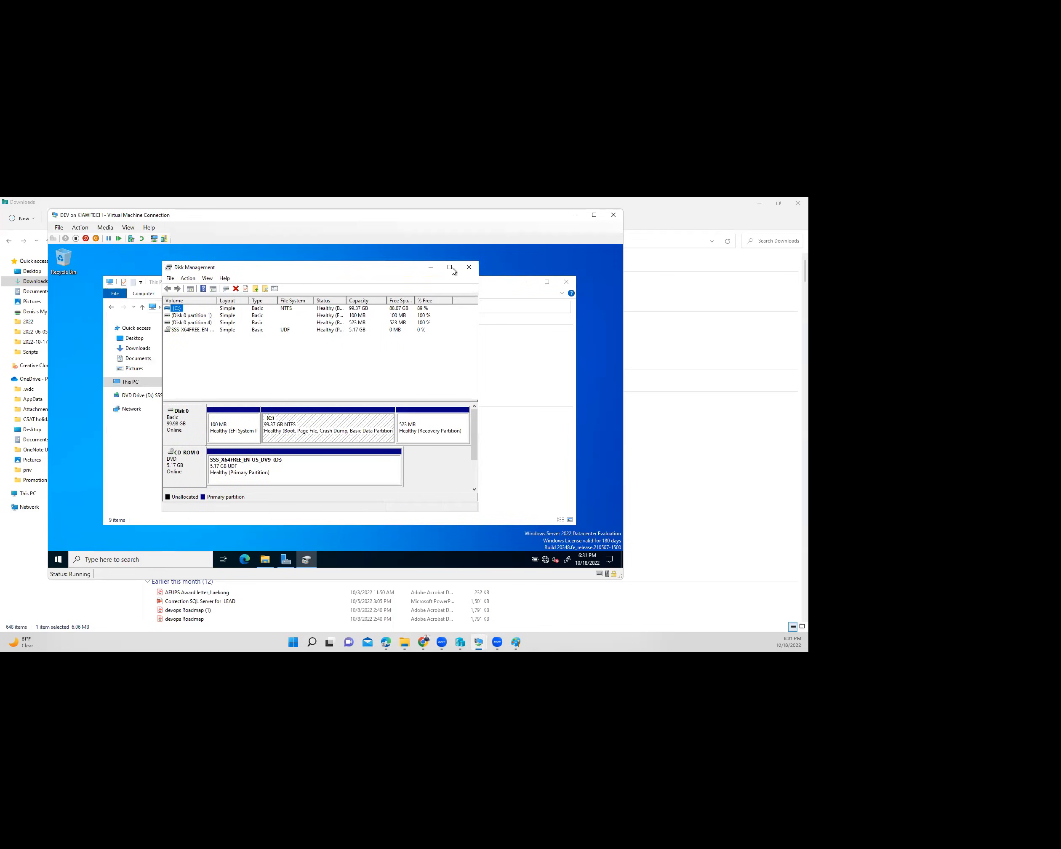
left_click(450, 267)
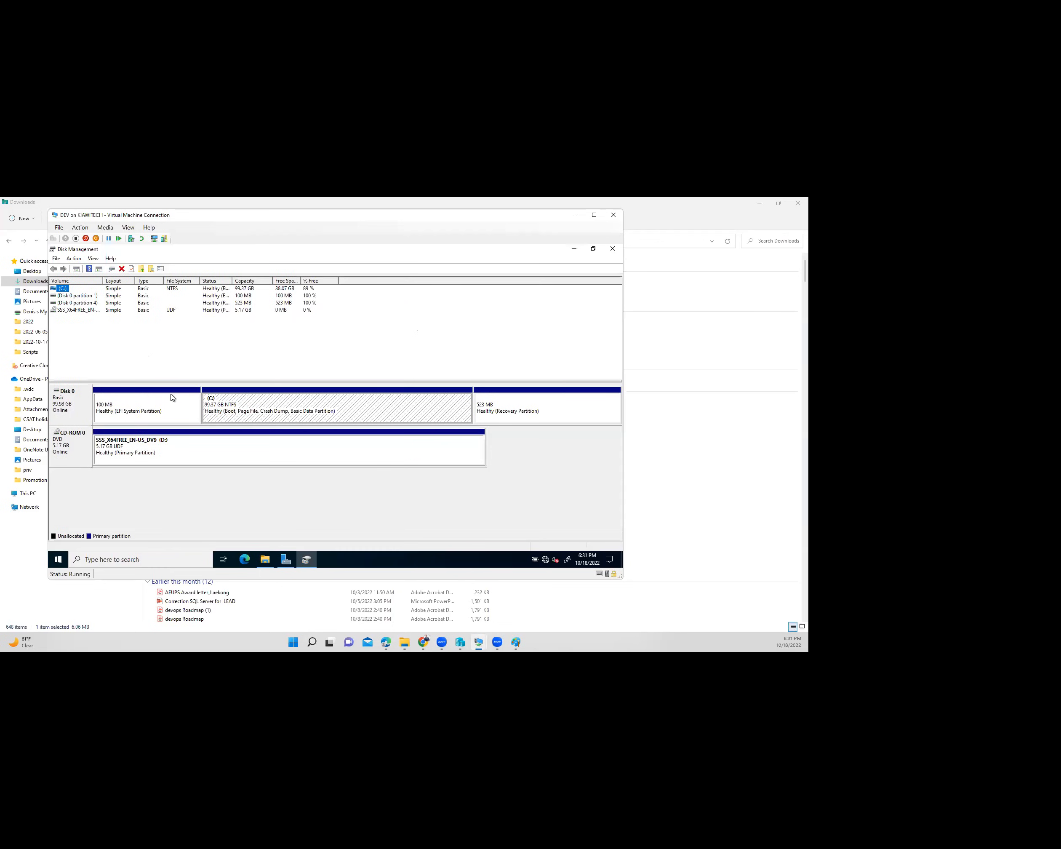
right_click(244, 403)
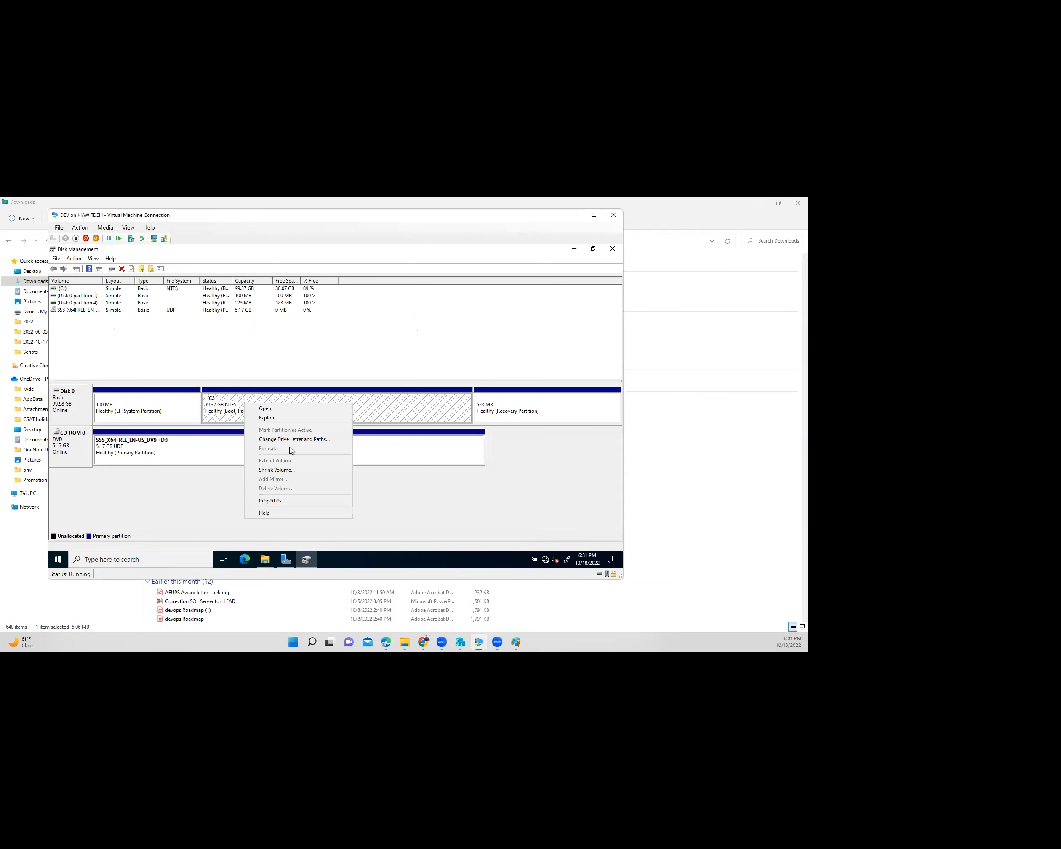
left_click(282, 471)
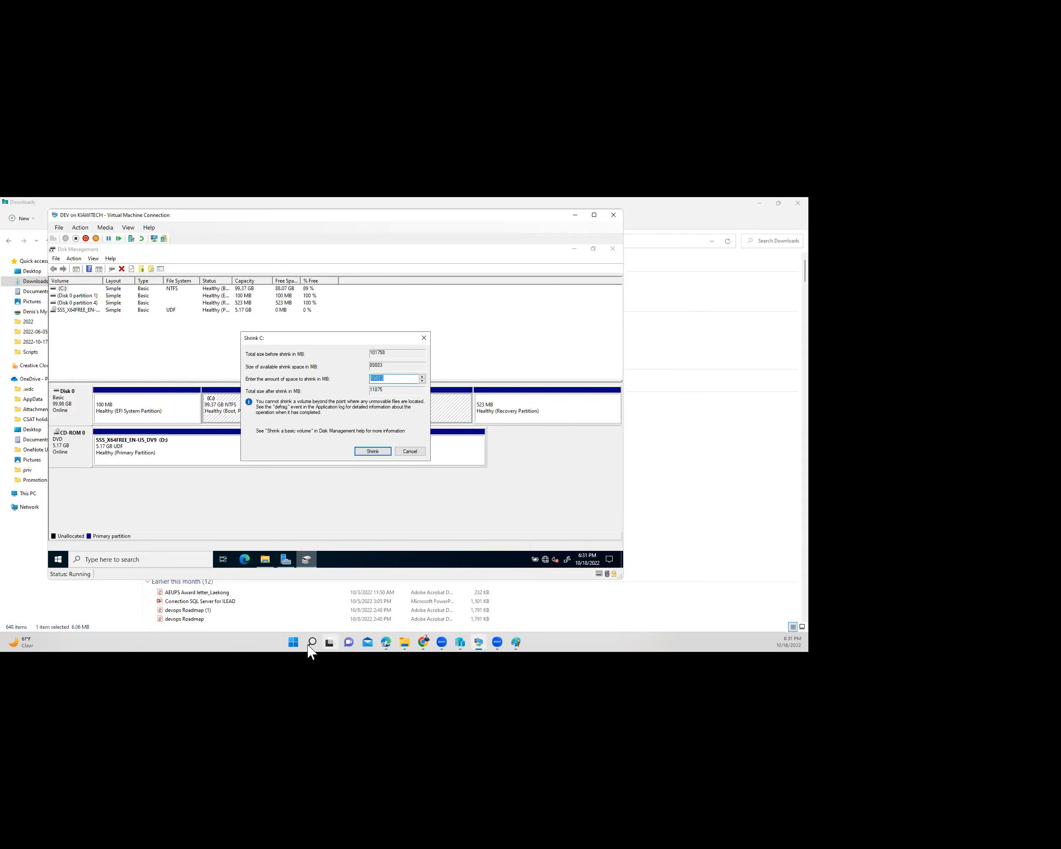
- Compute 50 × 1024 = 51,200 in Calculator
mouse_move(308, 645)
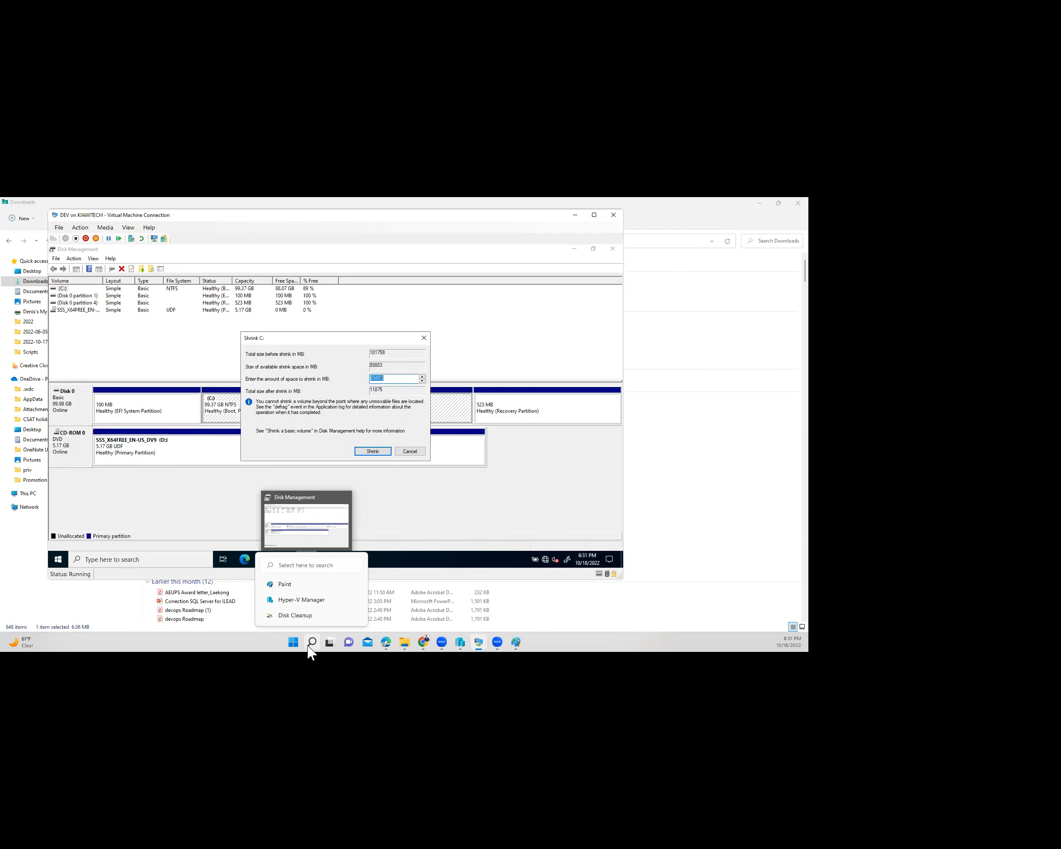
left_click(309, 646)
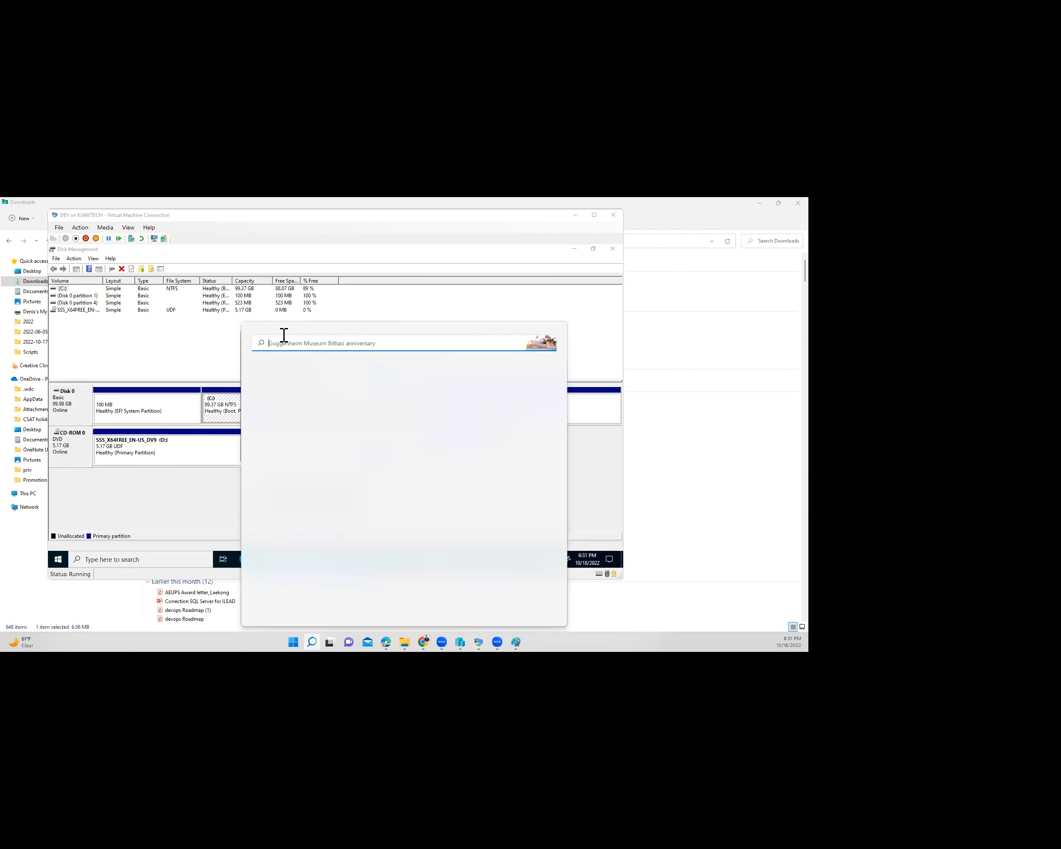
type("calc")
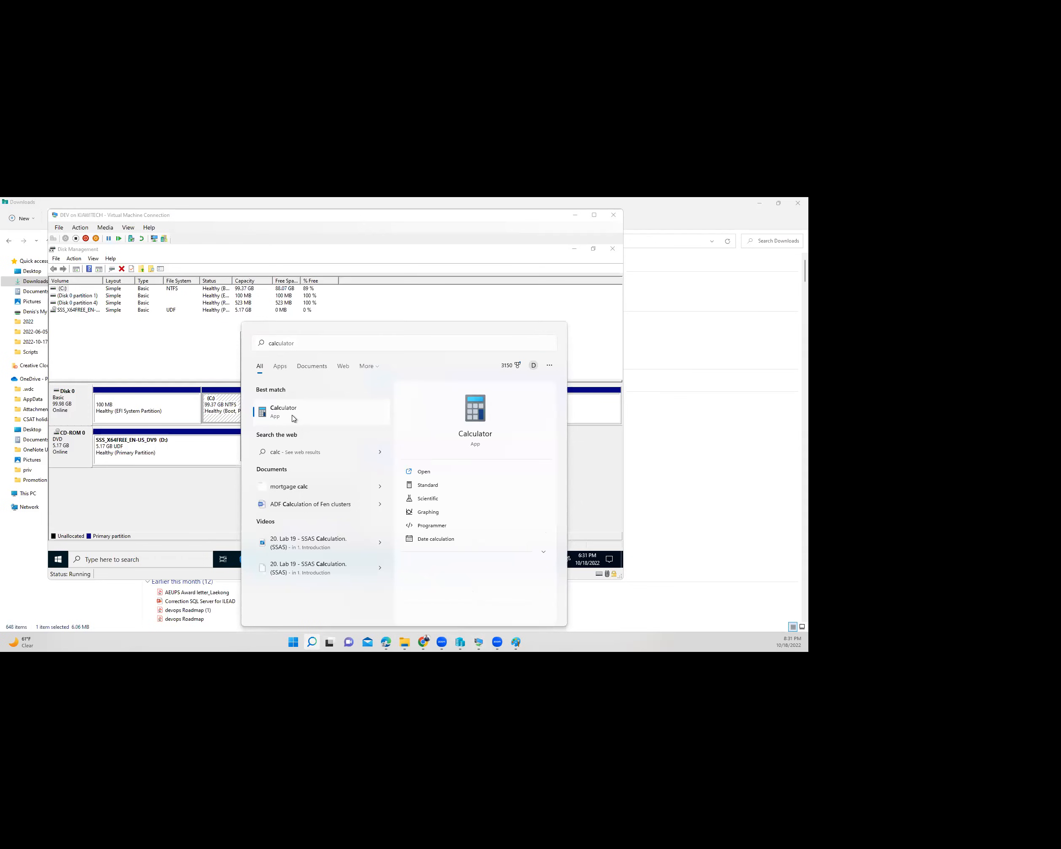
key("Return")
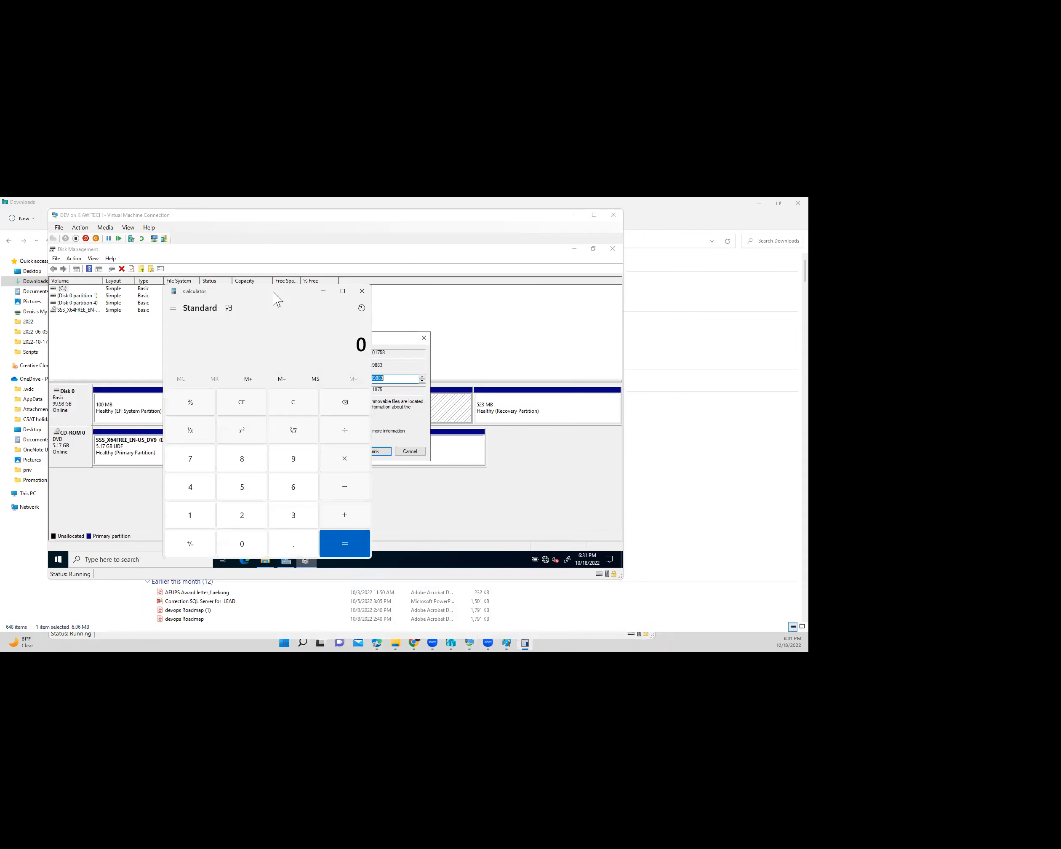
type("50*1024")
key("Return")
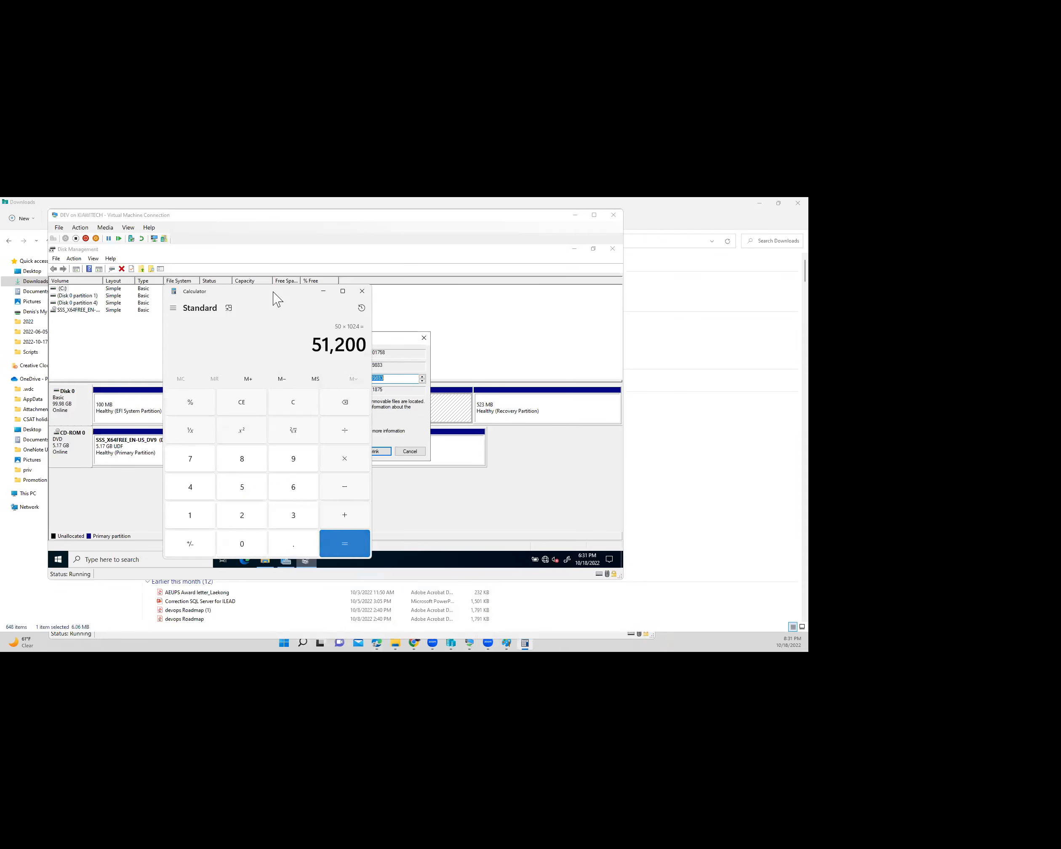
double_click(367, 352)
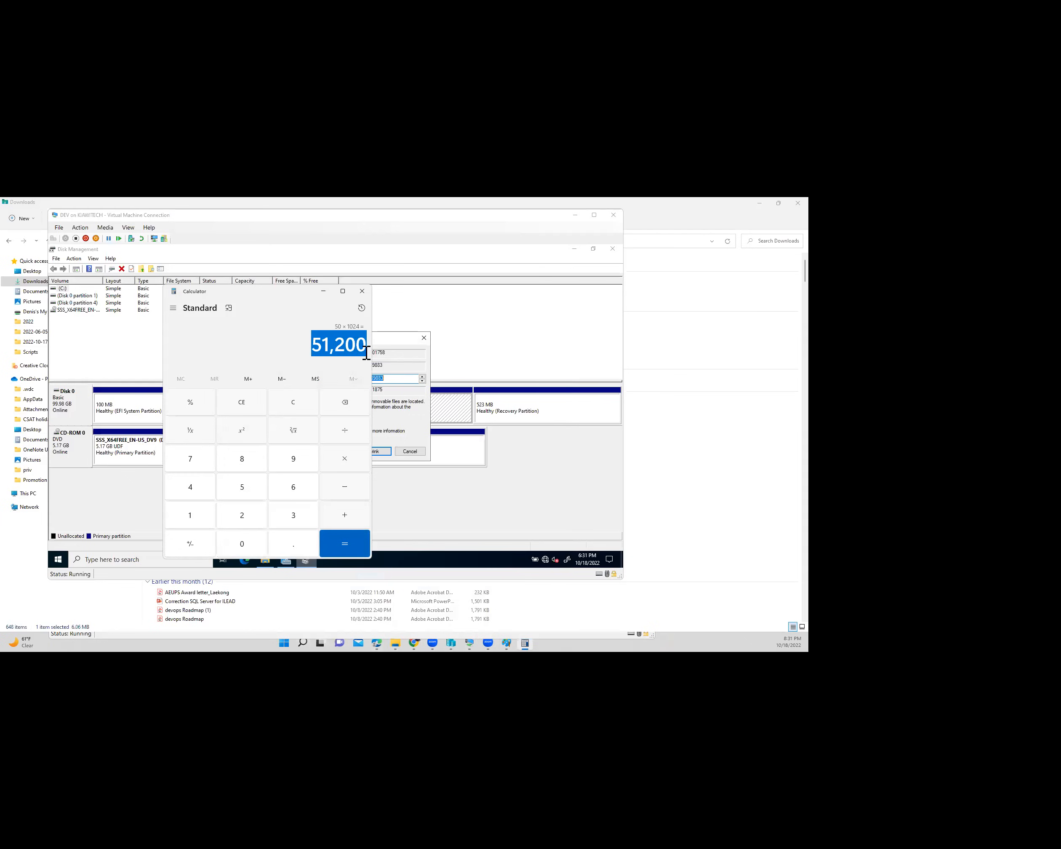
- Shrink the C: volume by 51200 MB to free 50 GB
key("alt+Tab")
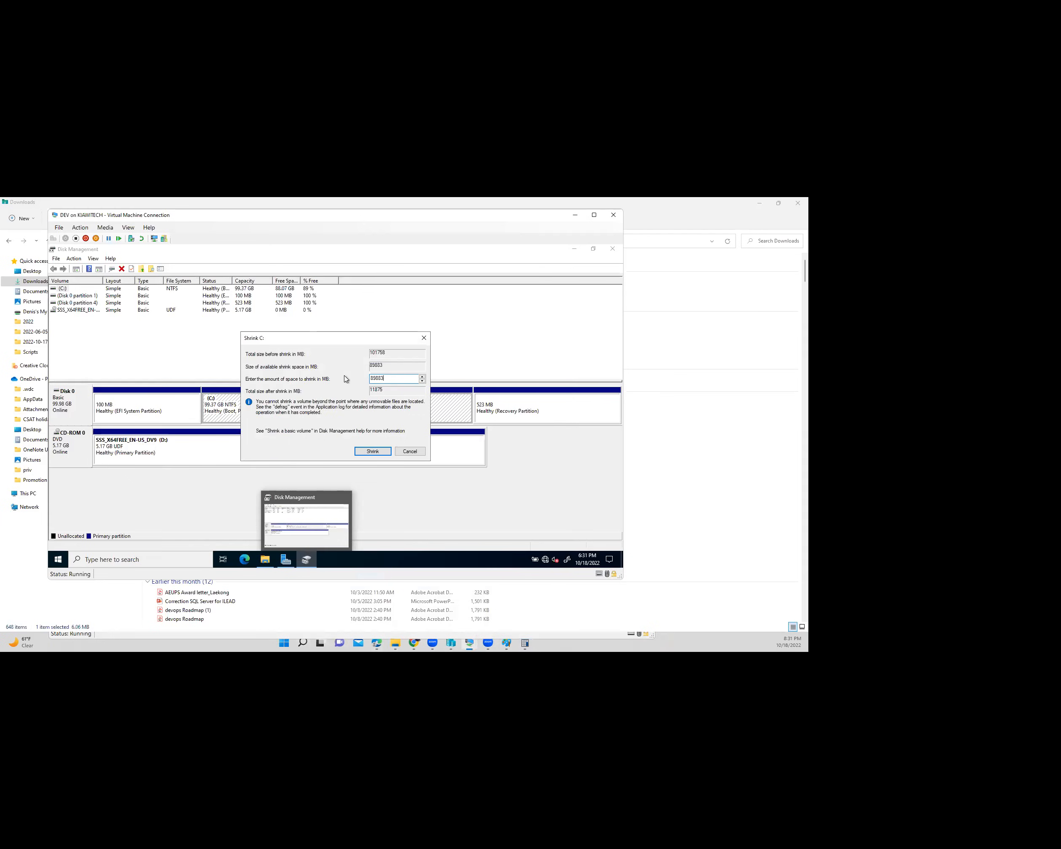
key("ctrl+v")
left_click(395, 378)
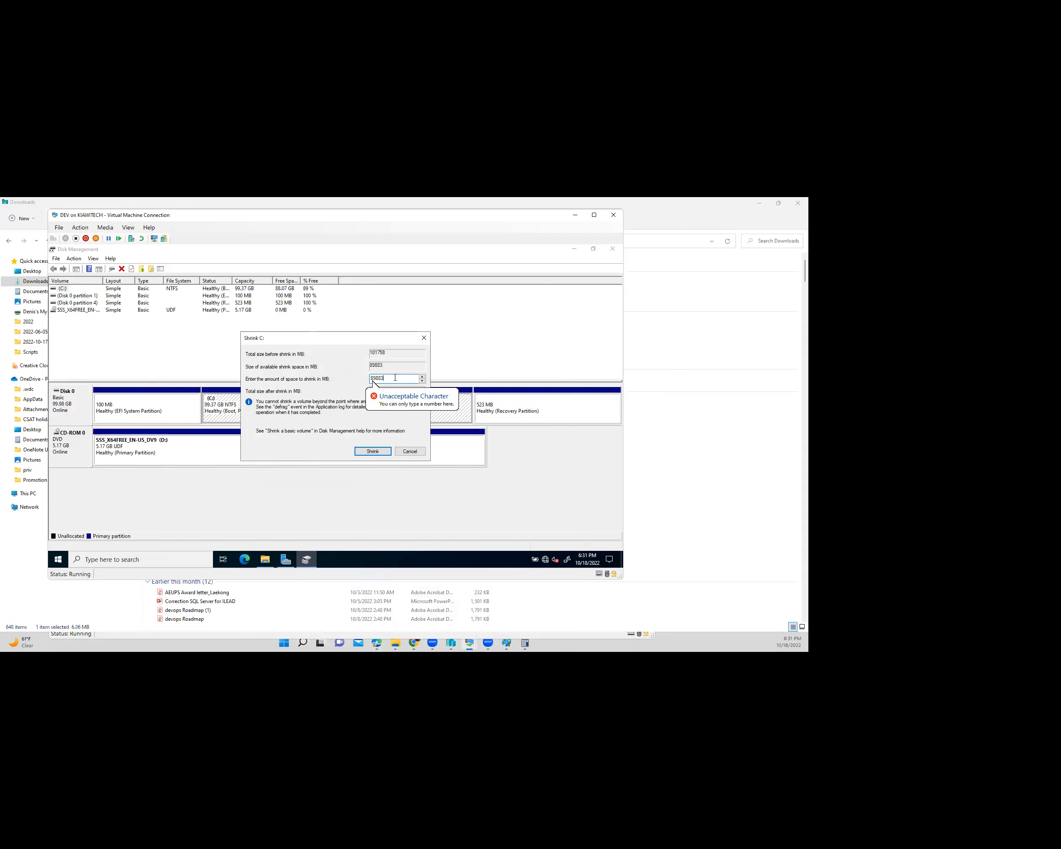
key("BackSpace")
key("BackSpace")
key("BackSpace")
key("BackSpace")
type("51200")
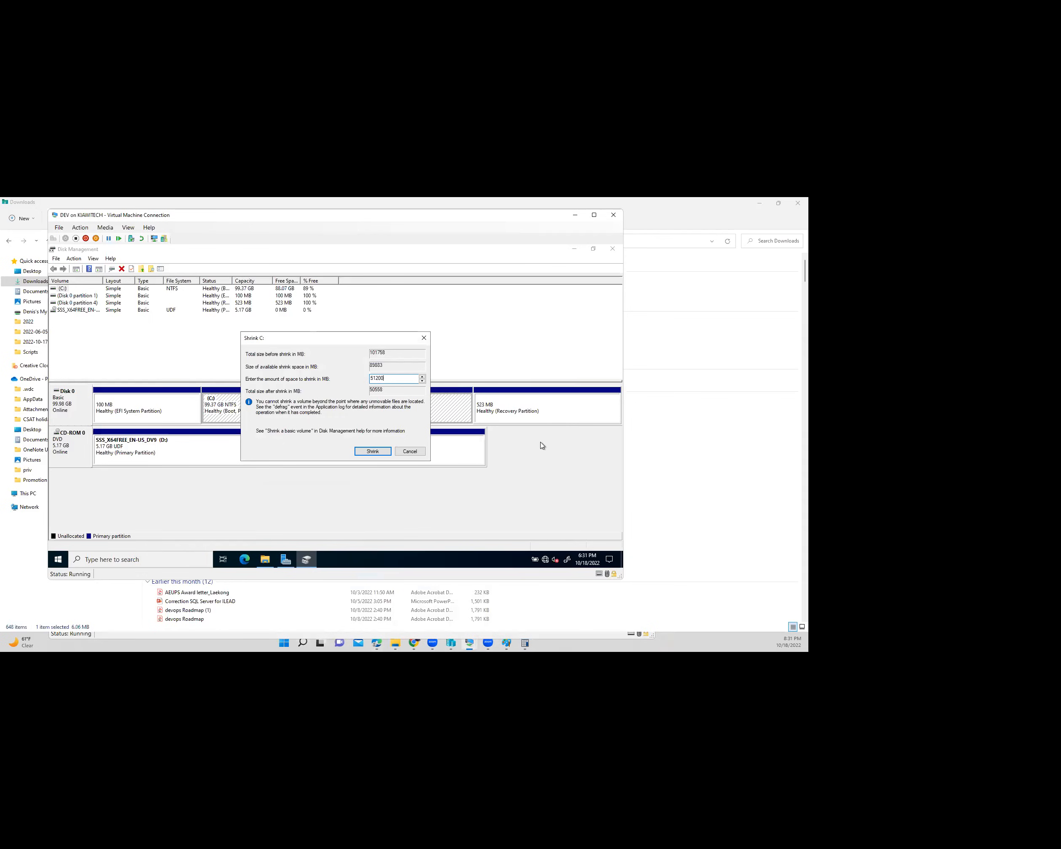
left_click(373, 451)
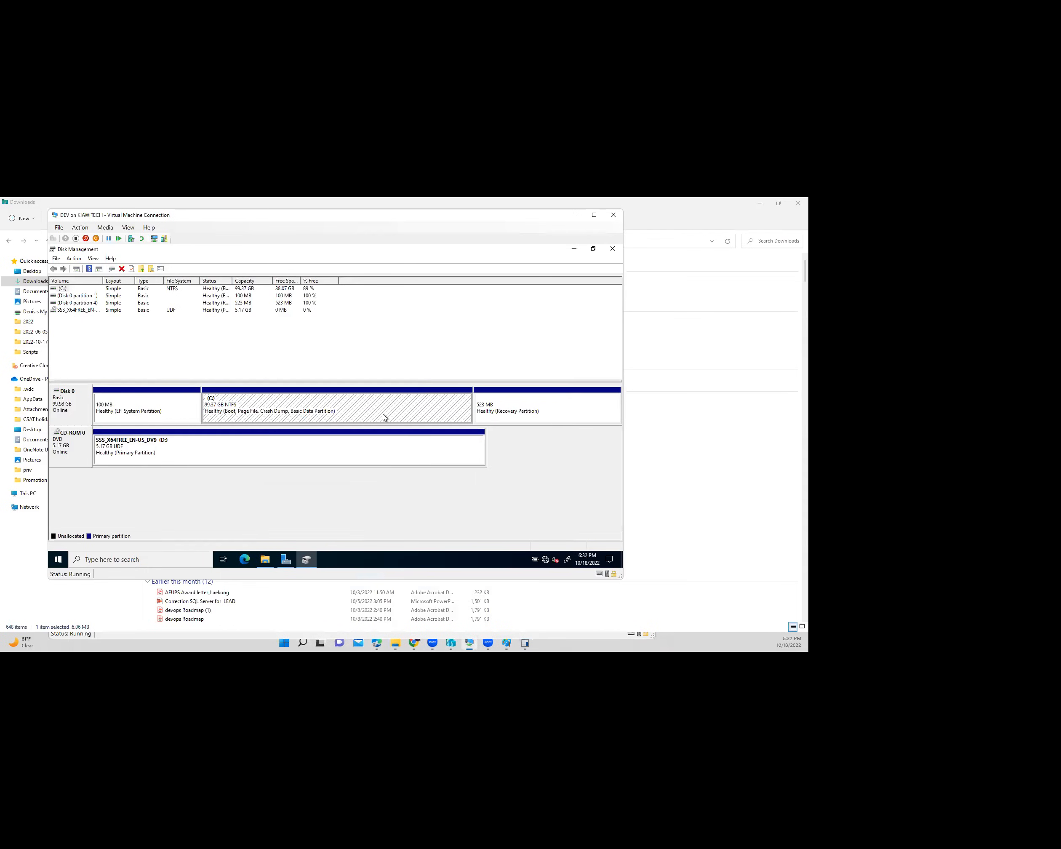
- Create a 10240 MB NTFS simple volume E: labelled DATA in the 50 GB unallocated space
right_click(370, 405)
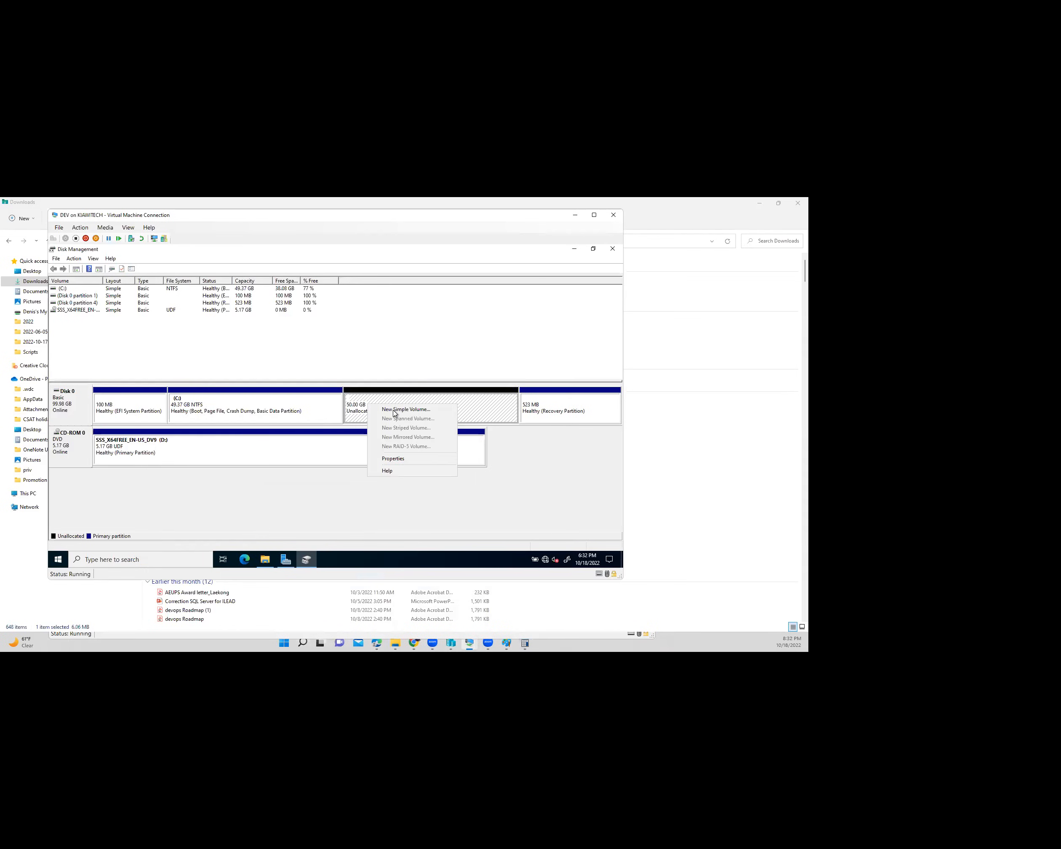
left_click(399, 409)
left_click(206, 441)
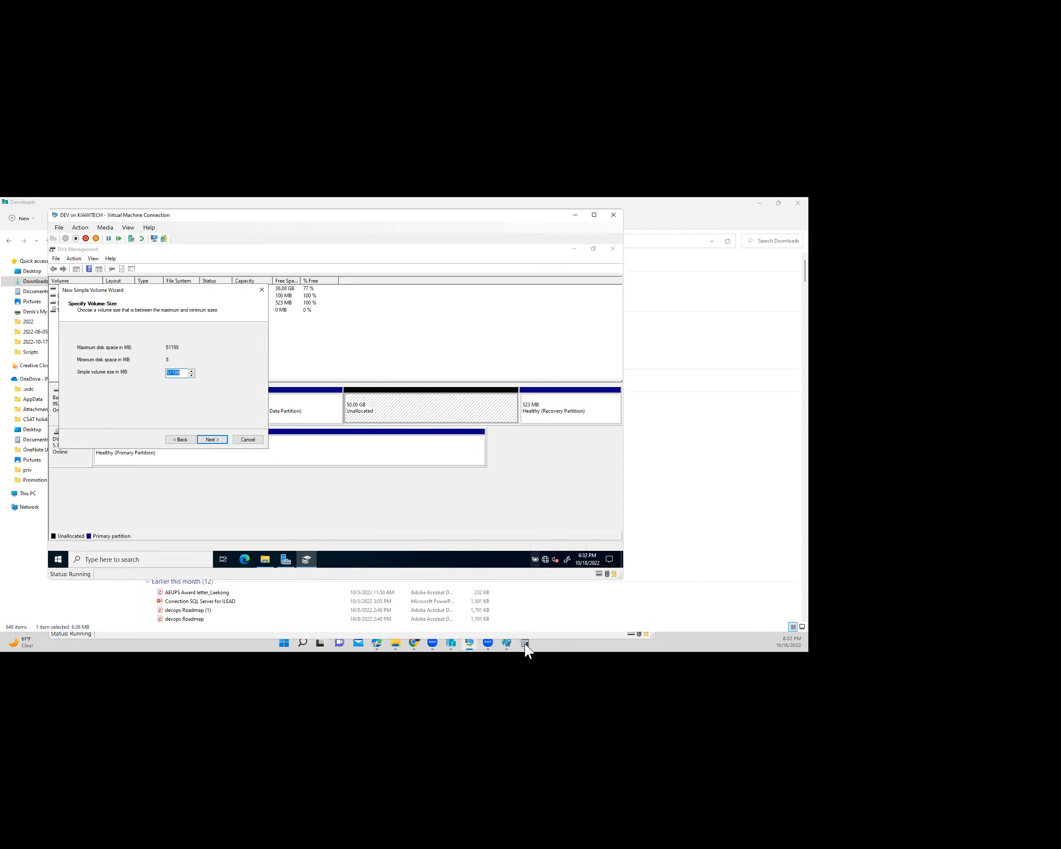
type("10")
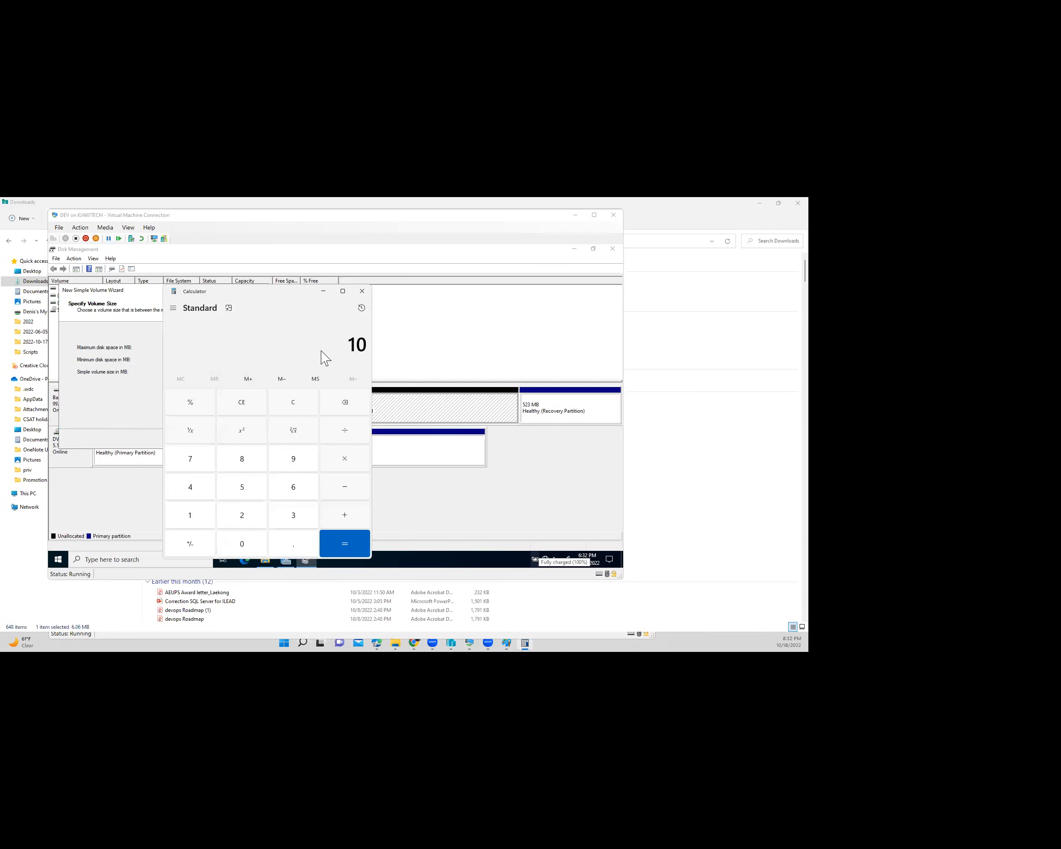
type("*1024")
key("Return")
left_click(406, 356)
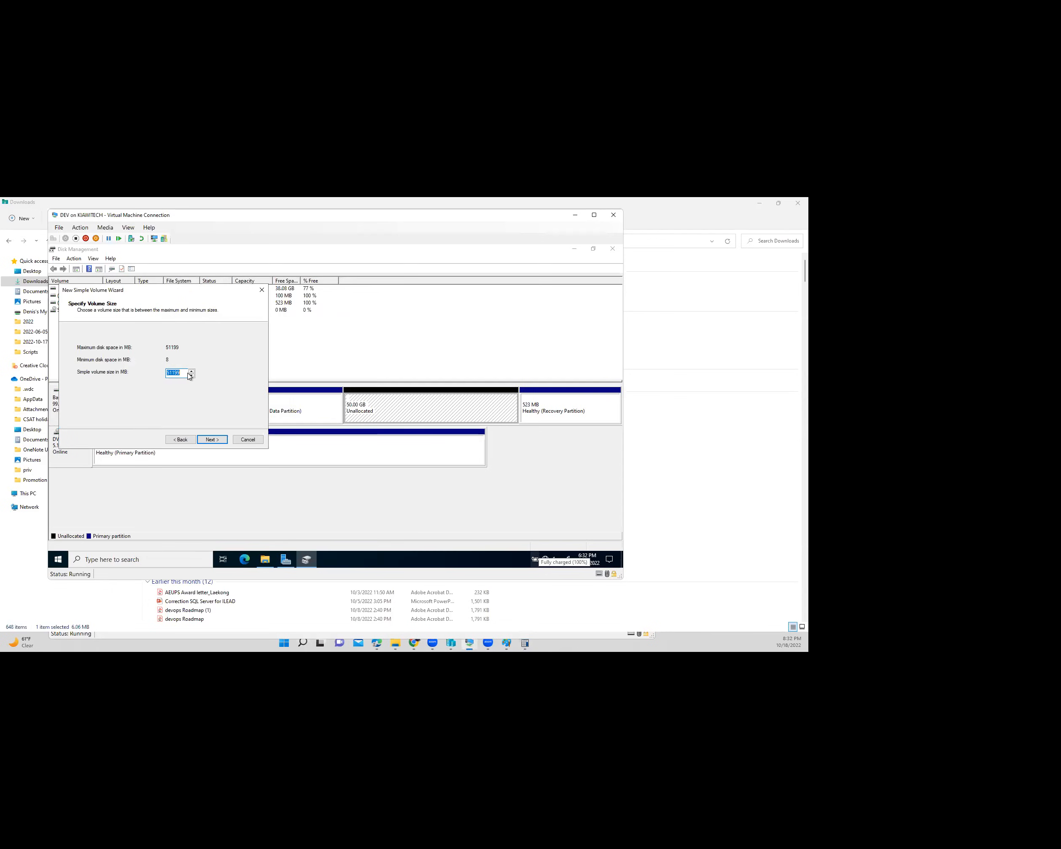
left_click(210, 439)
key("Return")
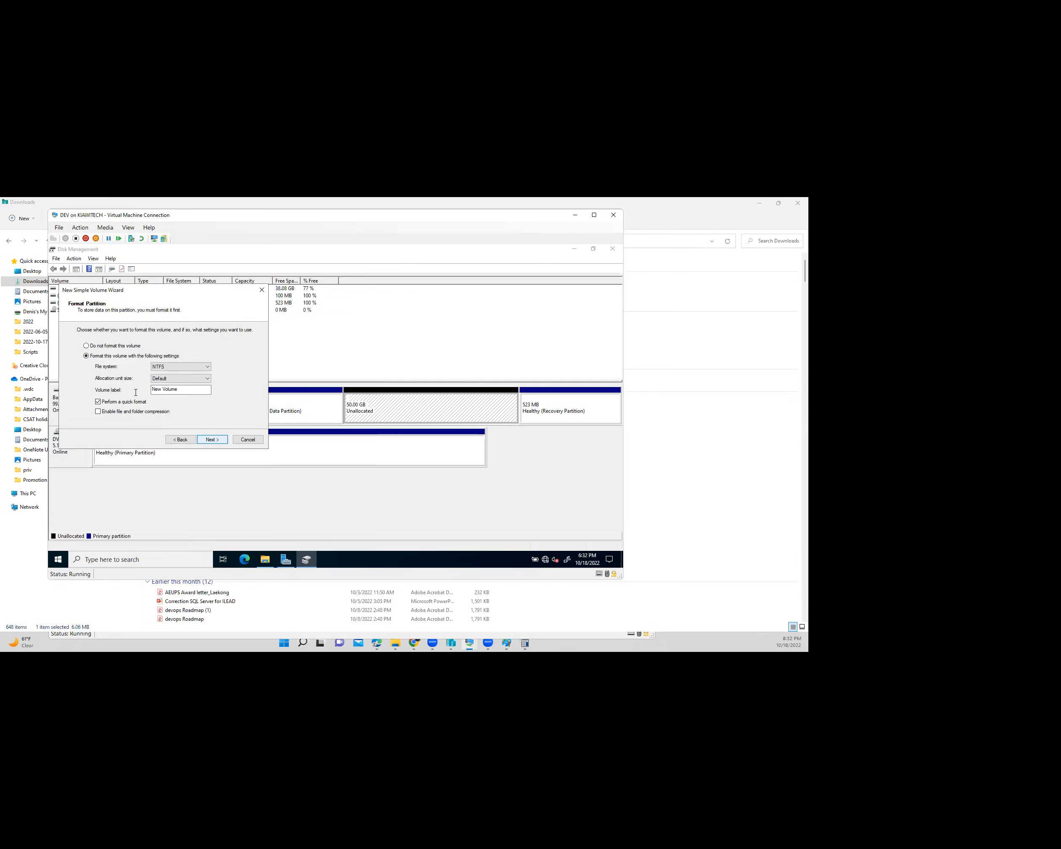
type("DATA")
left_click(204, 439)
left_click(203, 439)
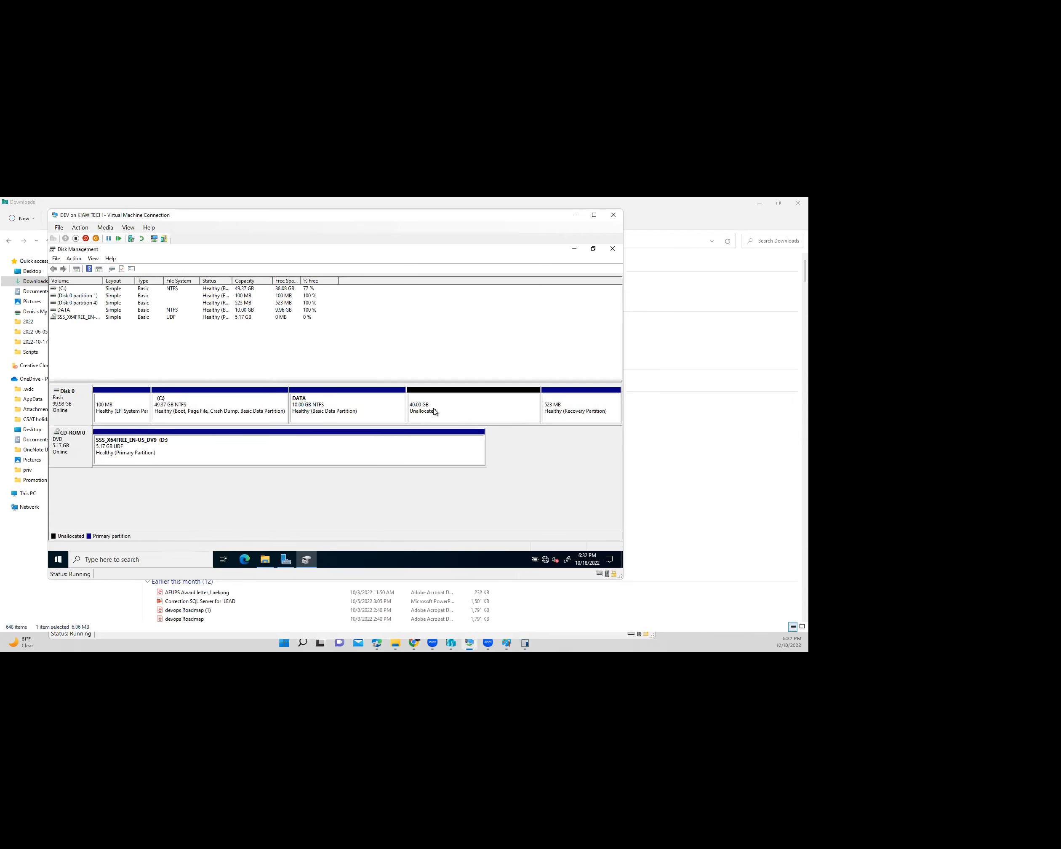
- Create a 10240 MB NTFS volume F: labelled LOG in the 40 GB unallocated space
right_click(471, 418)
left_click(477, 414)
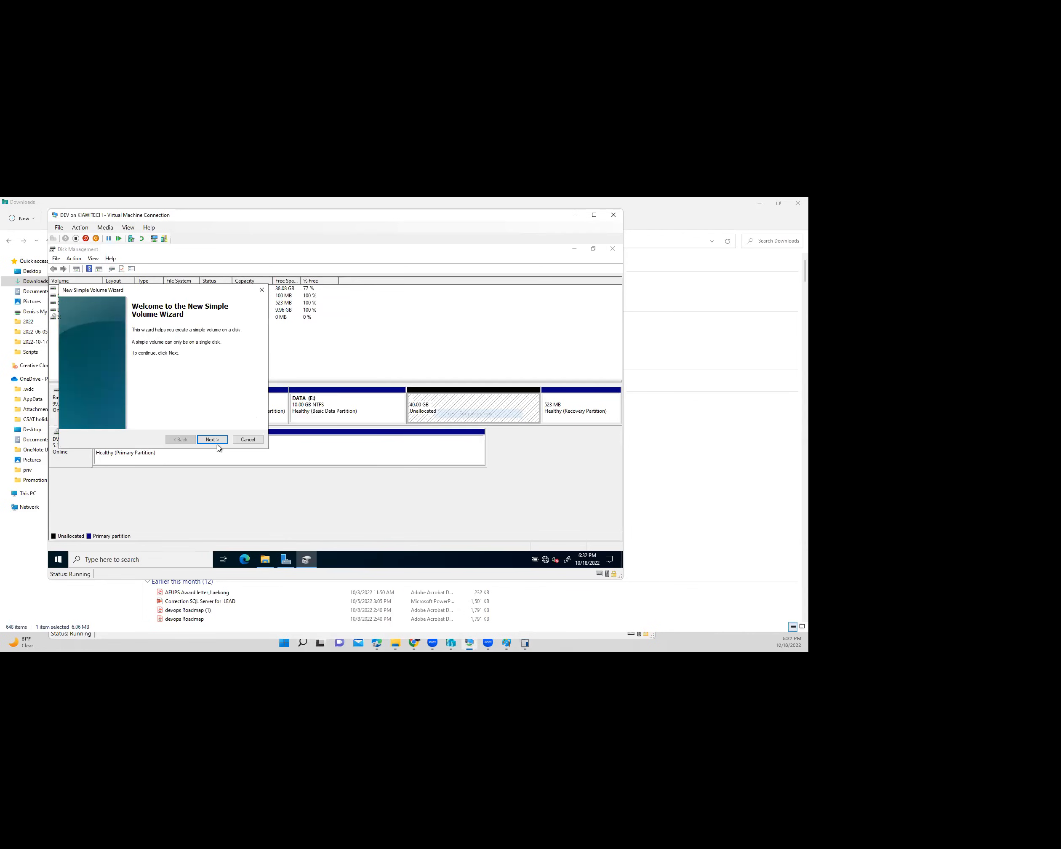
left_click(212, 439)
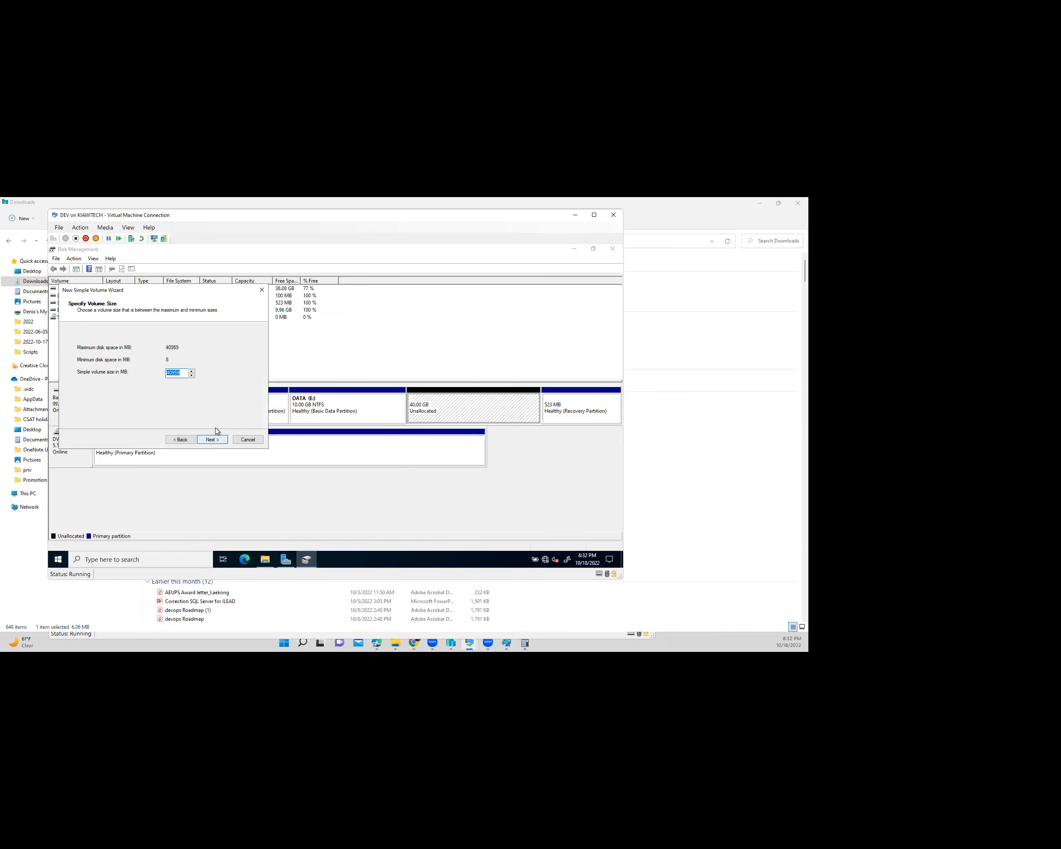
type("10240")
left_click(212, 440)
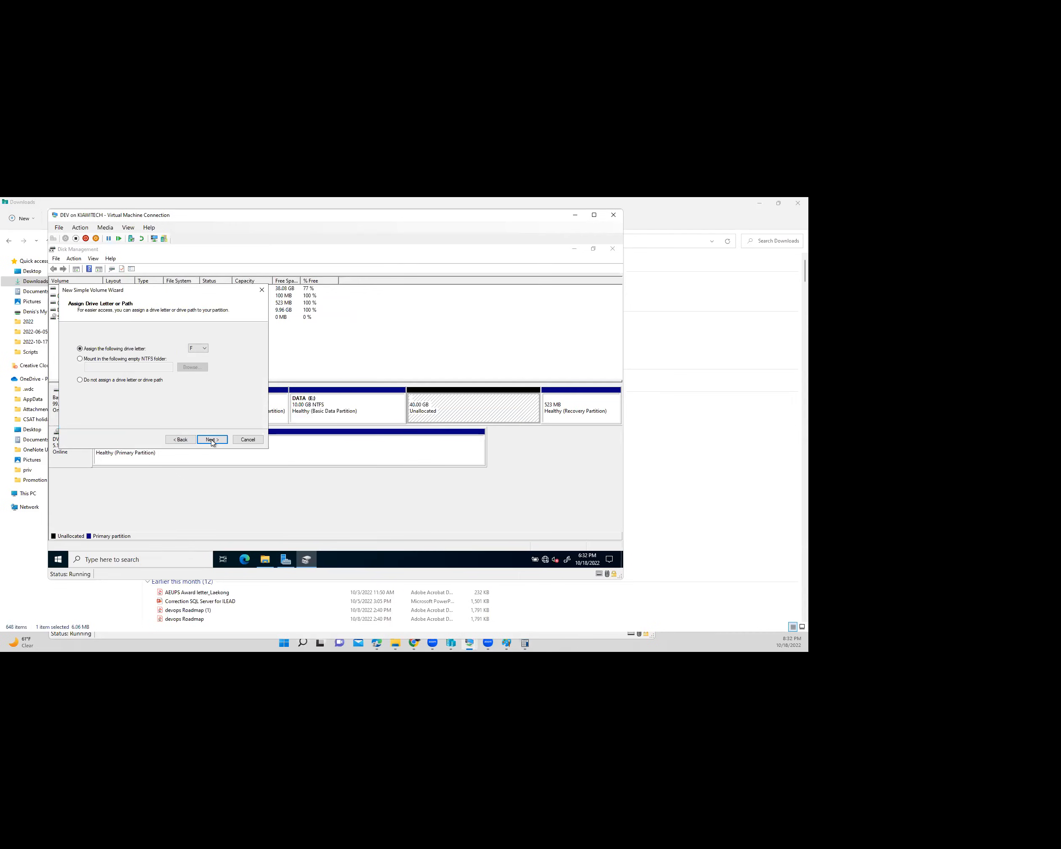
left_click(212, 440)
left_click_drag(182, 390, 149, 391)
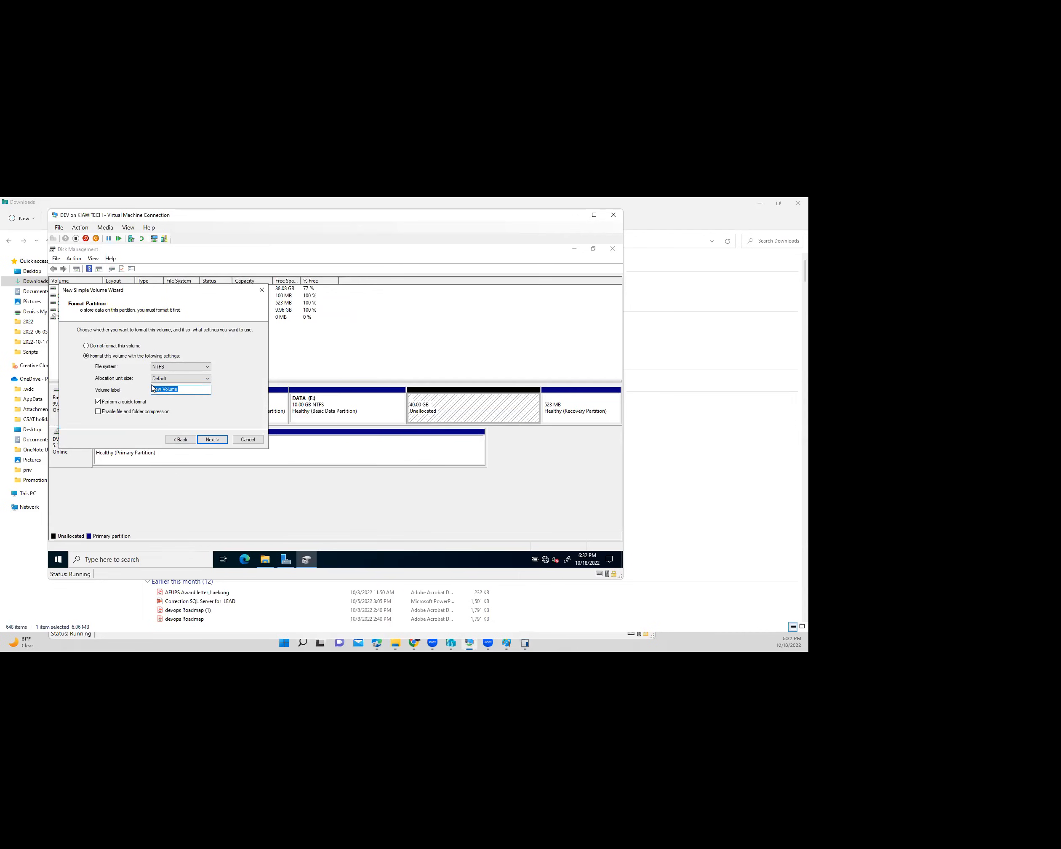
type("LOG")
left_click(212, 440)
key("Return")
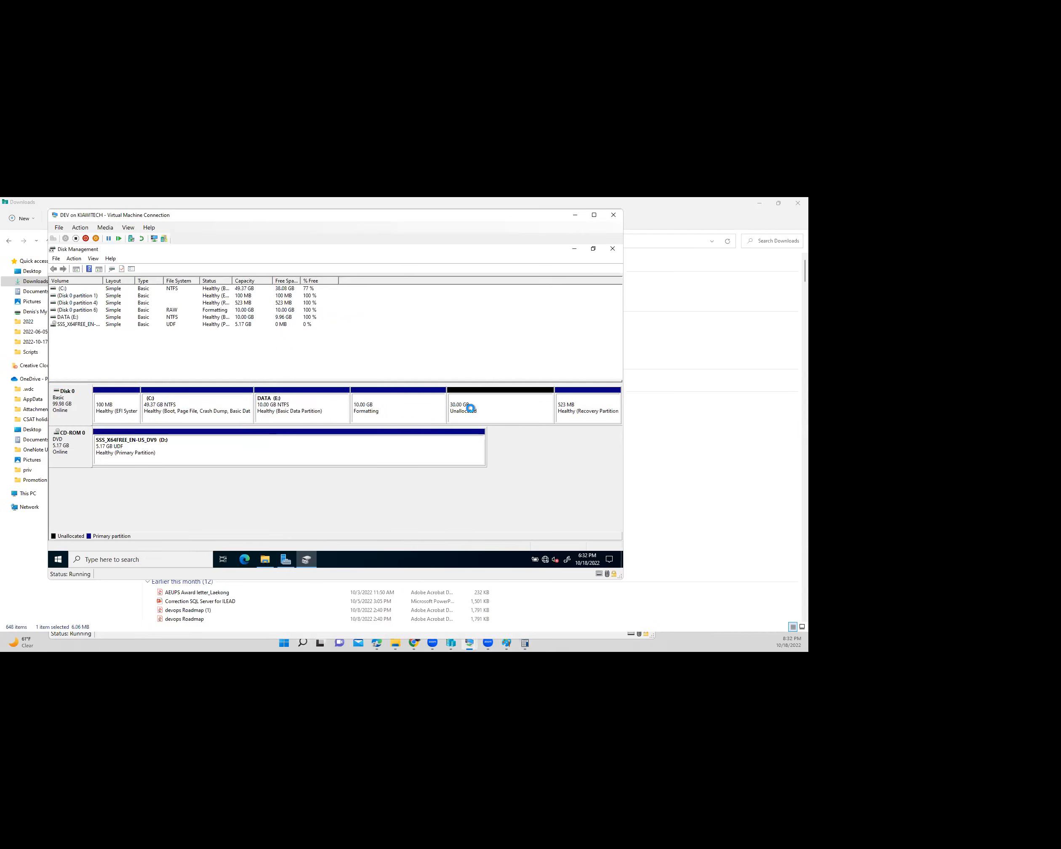
- Create a 10240 MB NTFS volume G: labelled TEMPDB in the remaining 30 GB
left_click(475, 411)
right_click(475, 411)
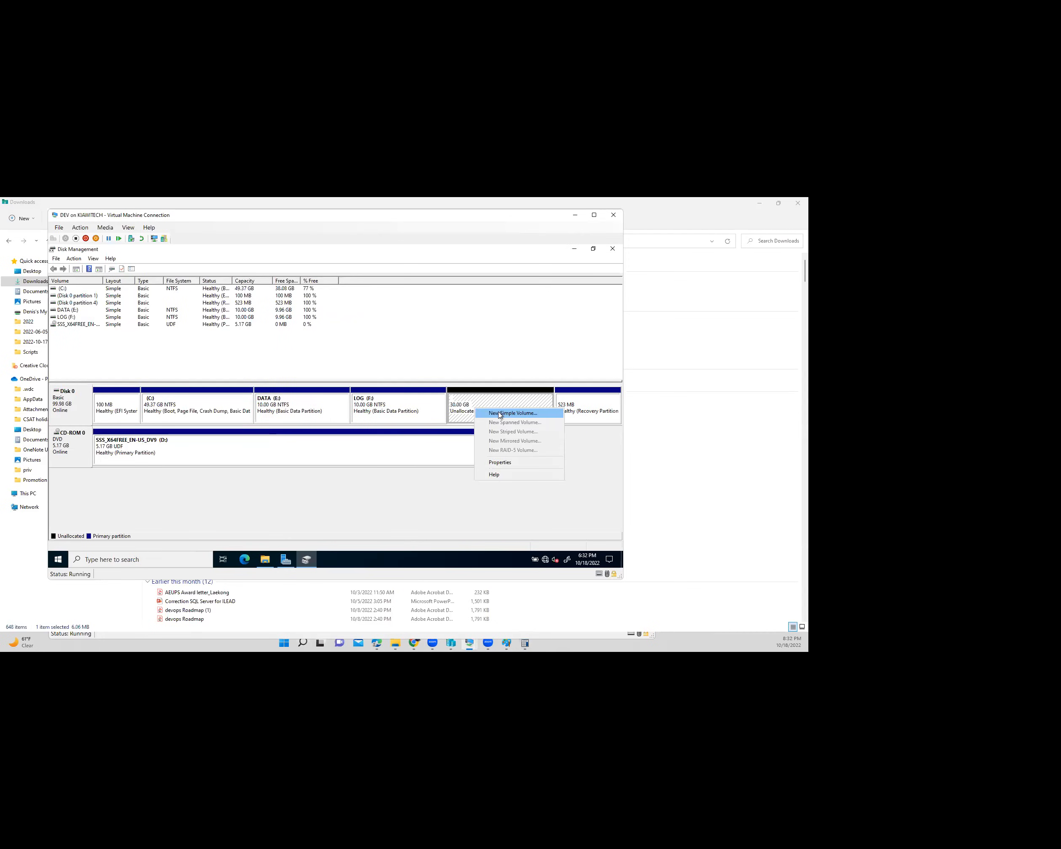
key("Return")
left_click(212, 439)
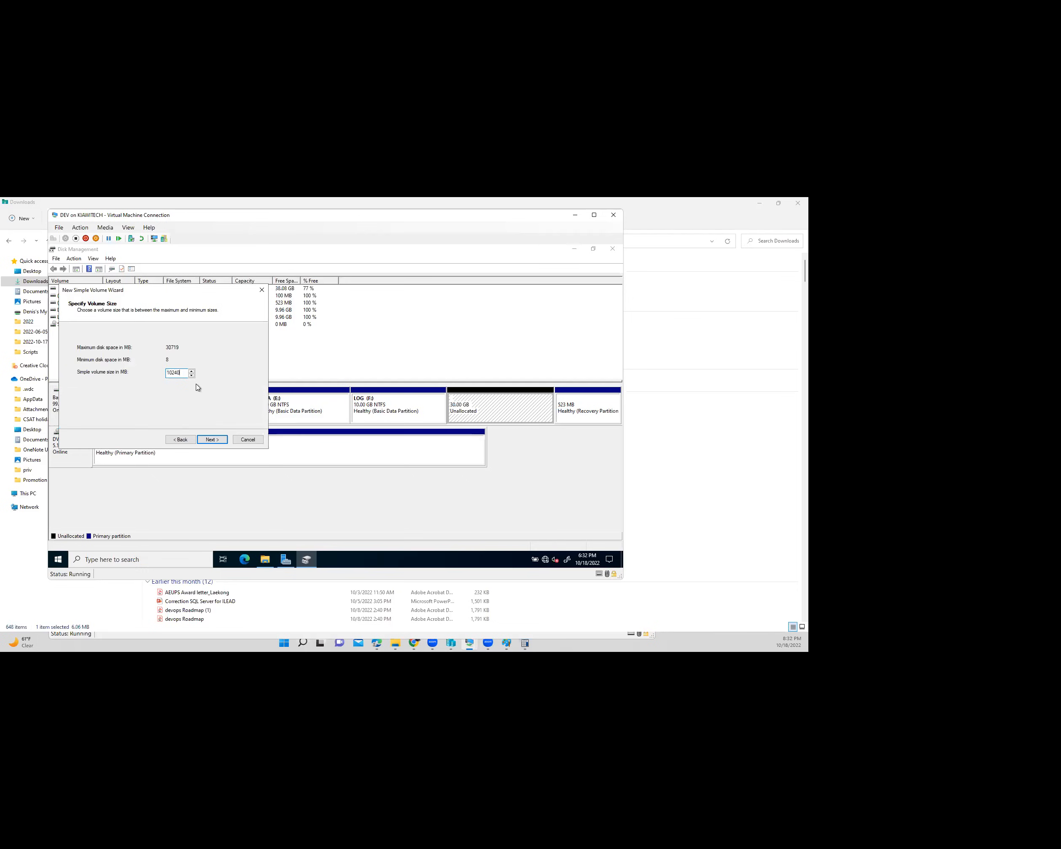
left_click(207, 442)
left_click(211, 439)
left_click_drag(182, 390, 99, 389)
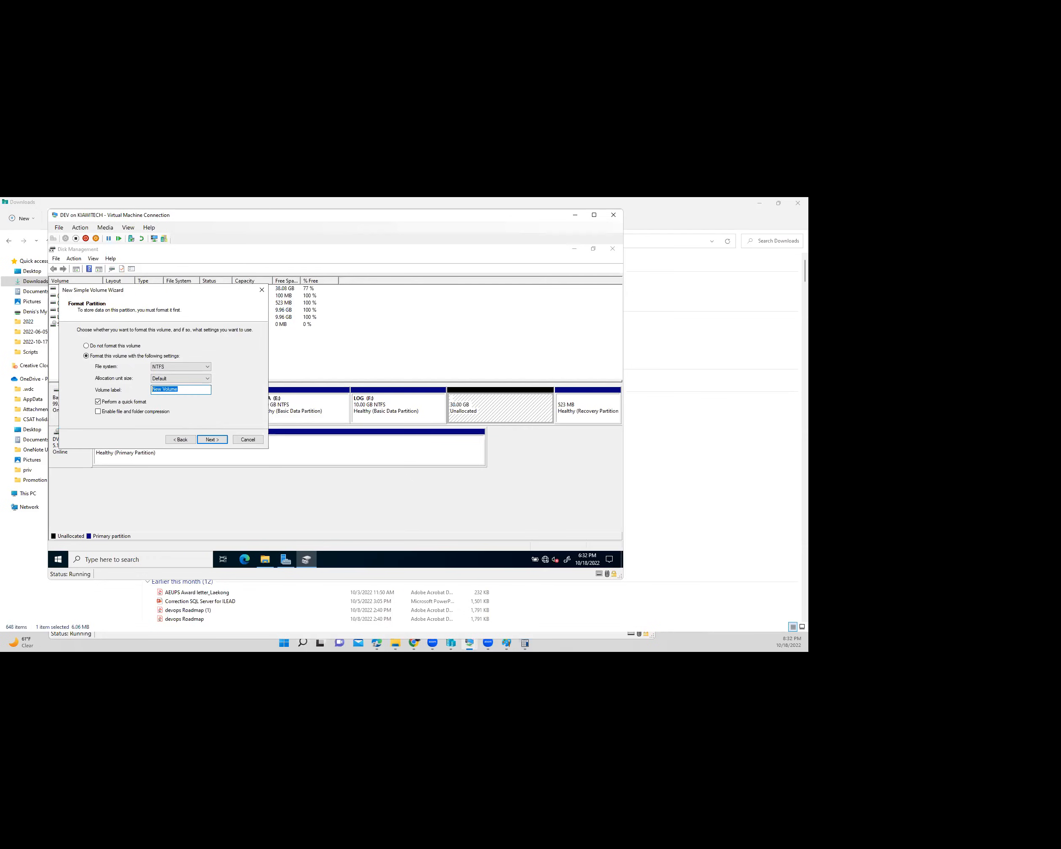
type("TEMPDB")
key("Return")
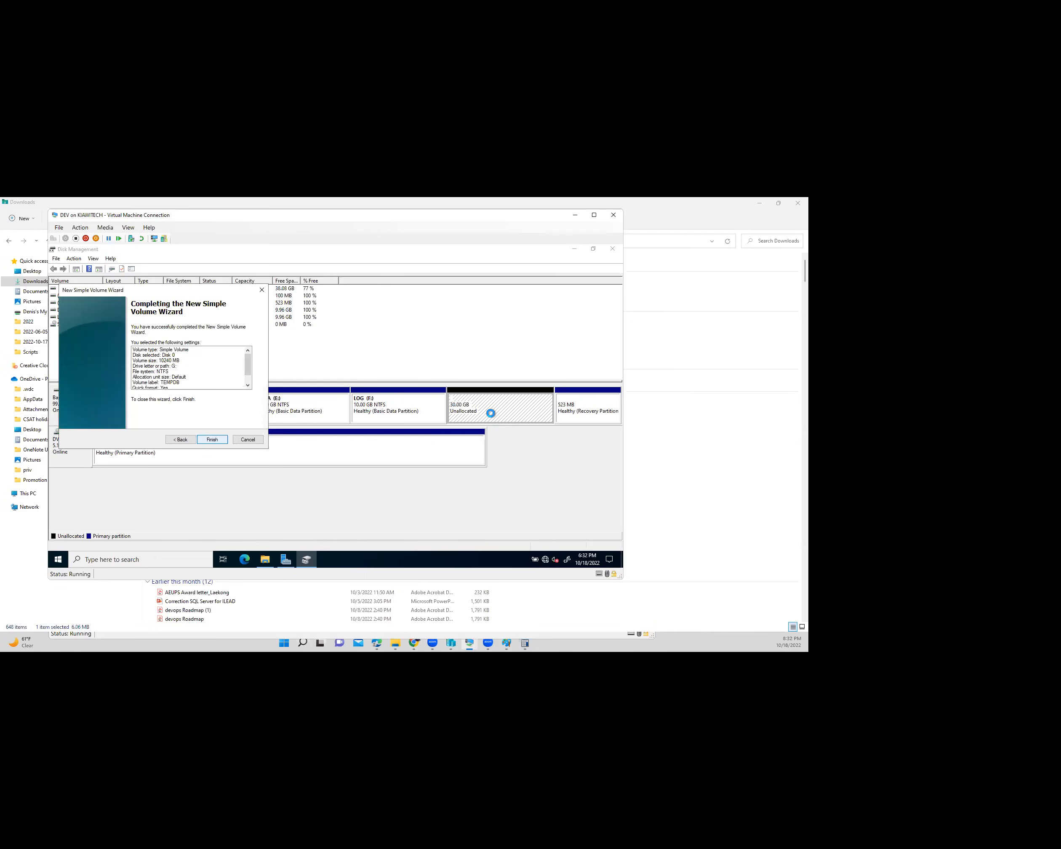
key("Return")
- Create a 10240 MB NTFS volume U: labelled BACKUP in the 20 GB unallocated space
right_click(503, 408)
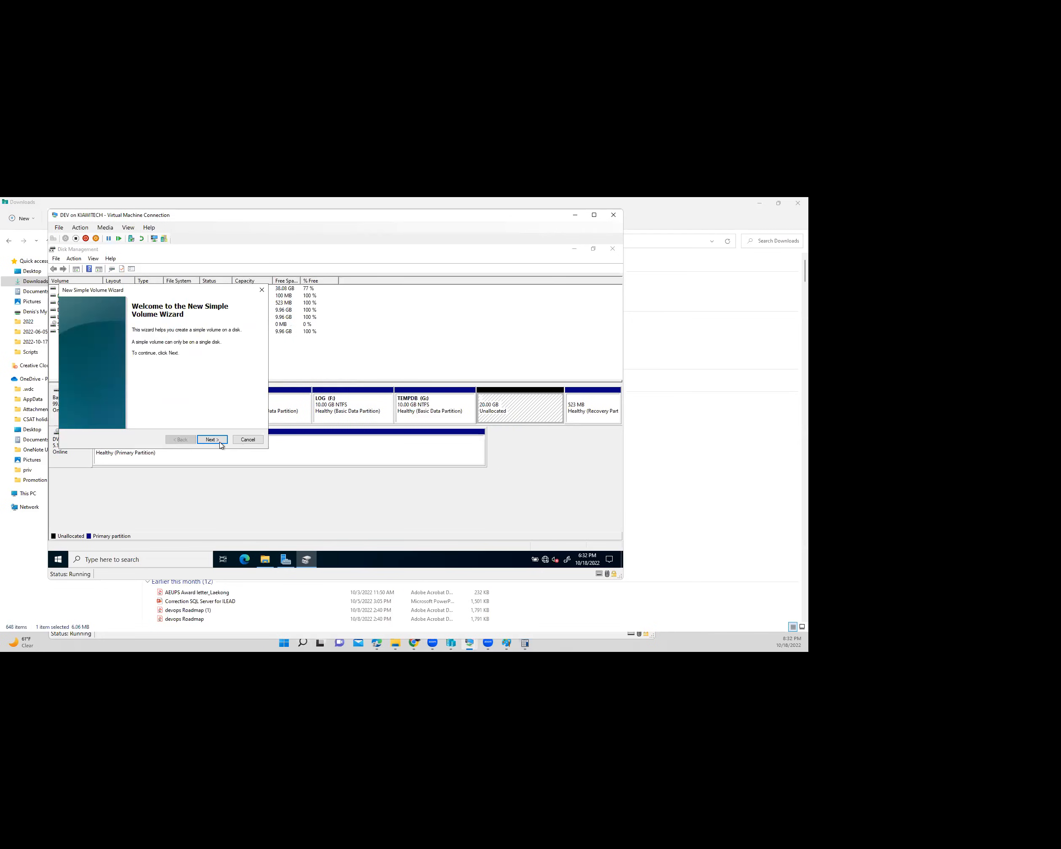
key("Return")
type("1")
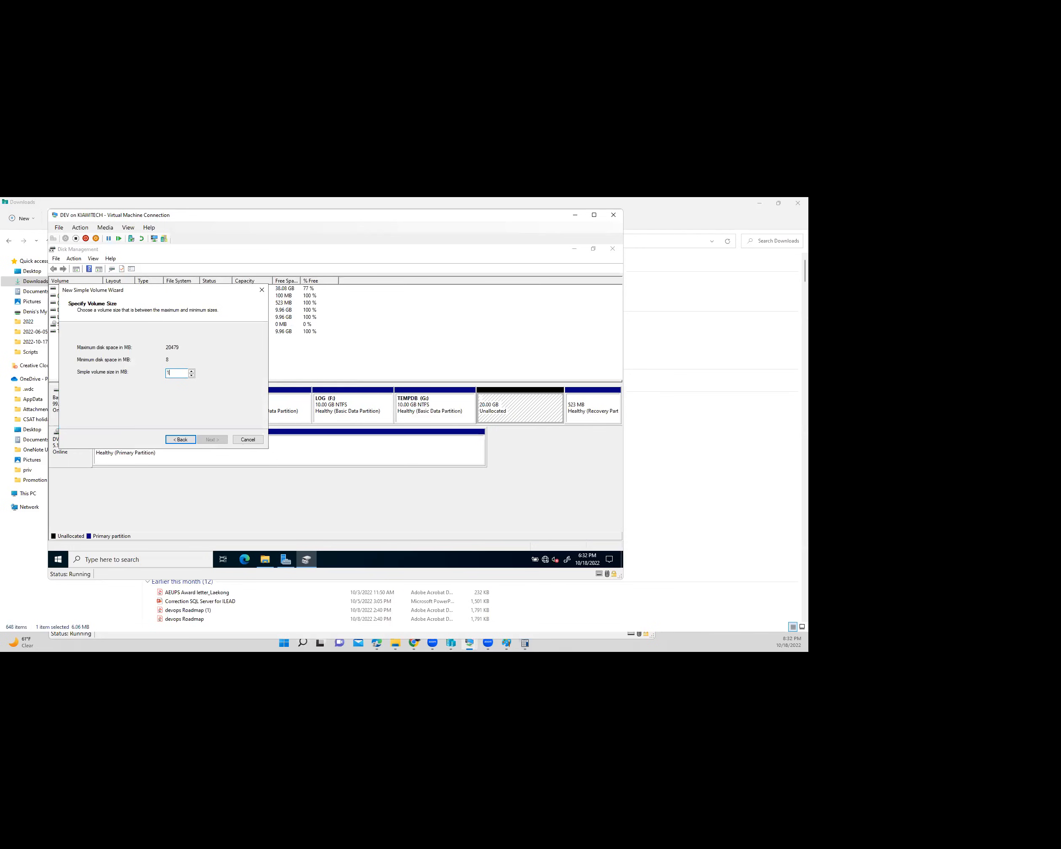
type("0240")
left_click(211, 439)
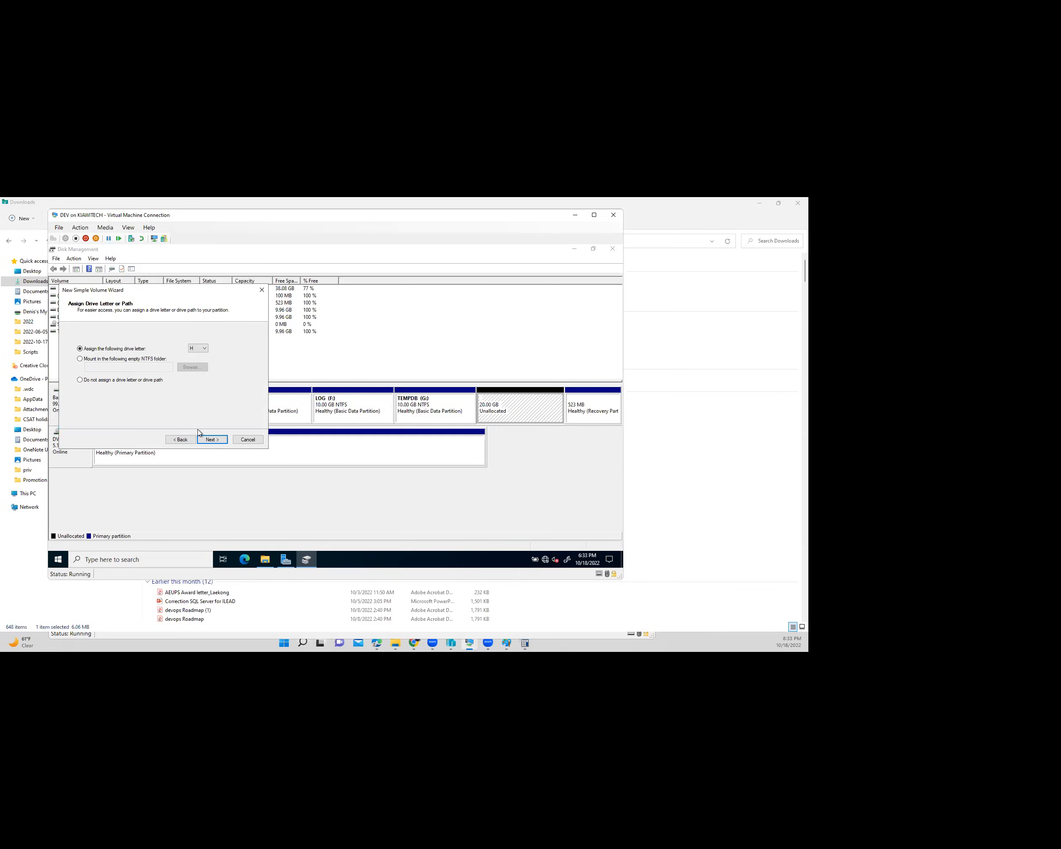
left_click(198, 348)
left_click(222, 442)
key("Tab")
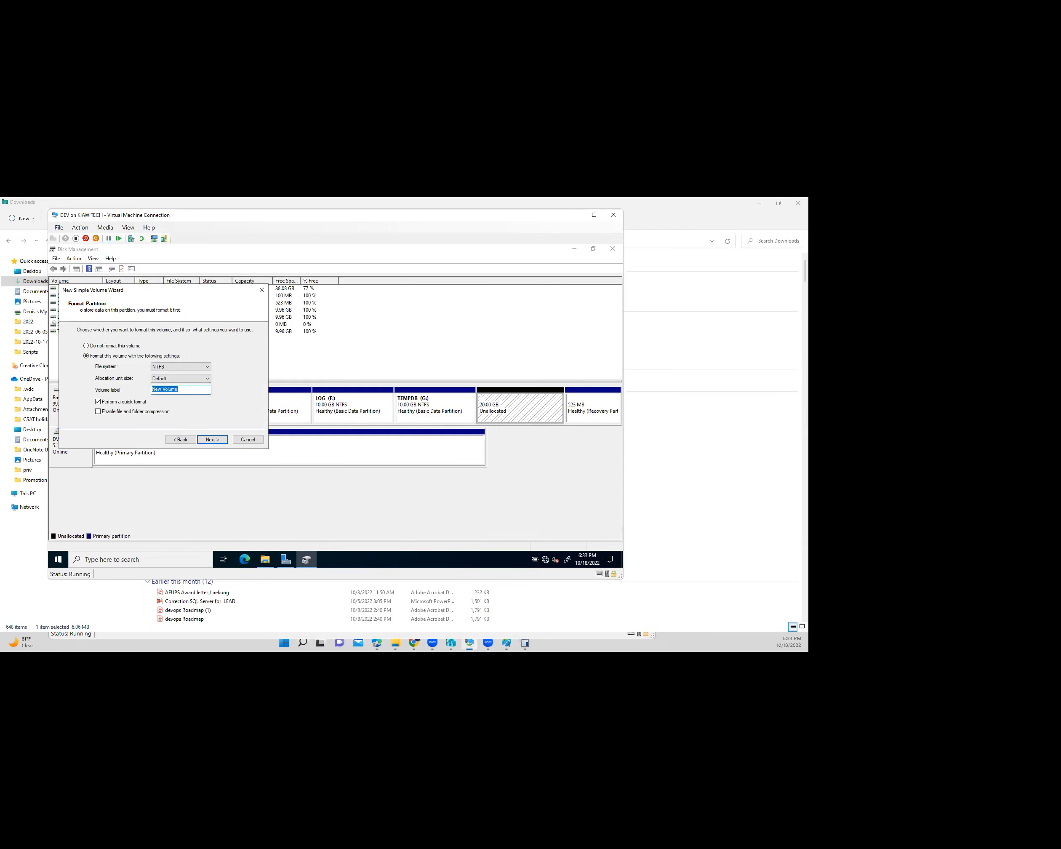
type("BACKUP")
left_click(215, 441)
left_click(215, 441)
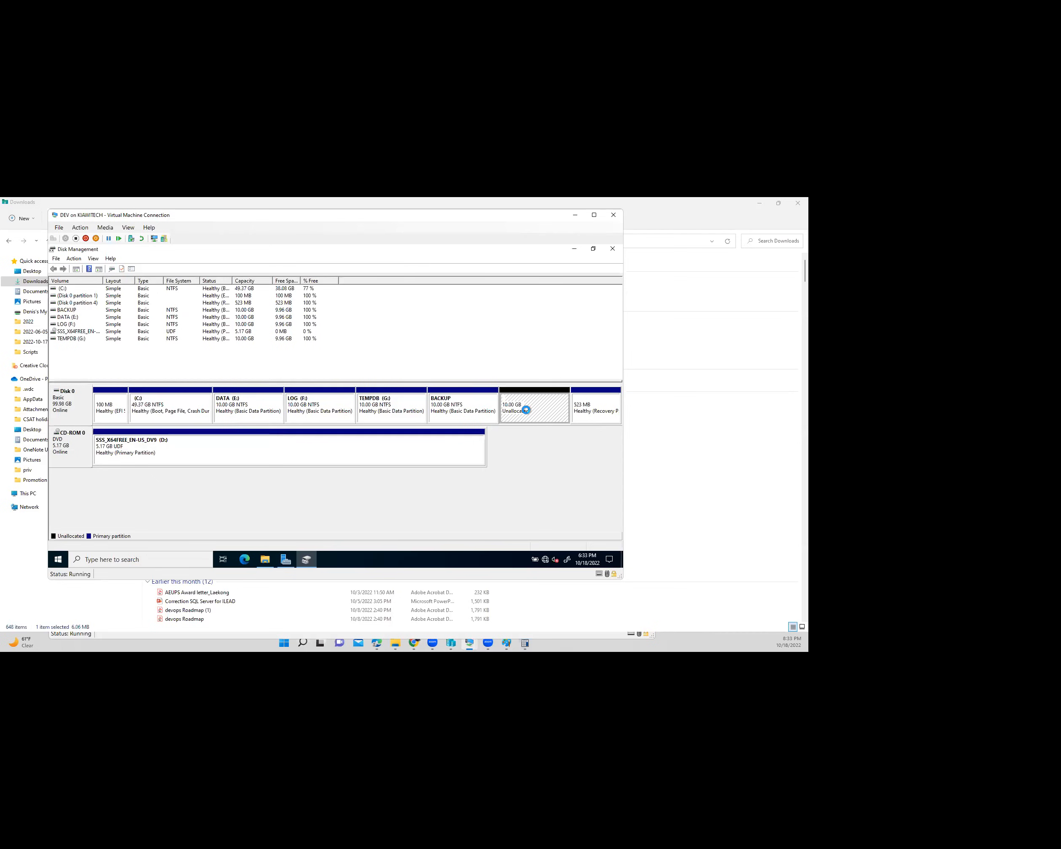
- Create a volume S: labelled SYSTEM using all remaining unallocated space
right_click(527, 407)
left_click(559, 410)
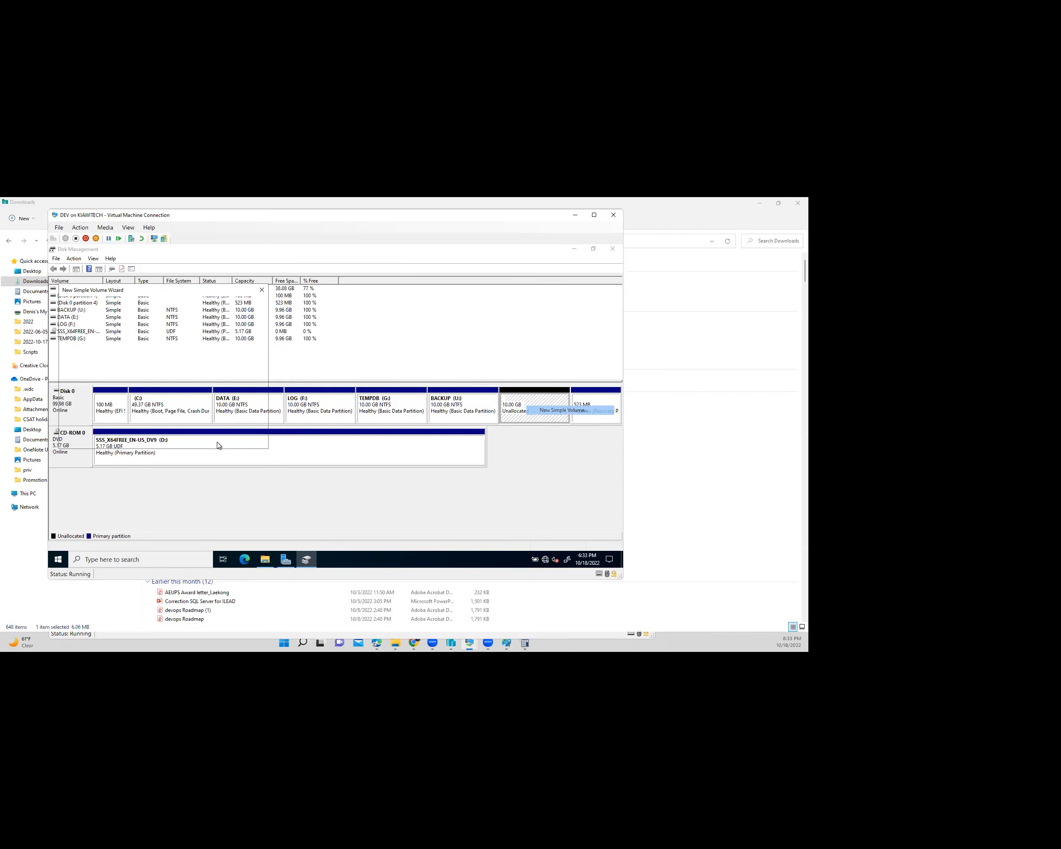
left_click(215, 440)
left_click(213, 440)
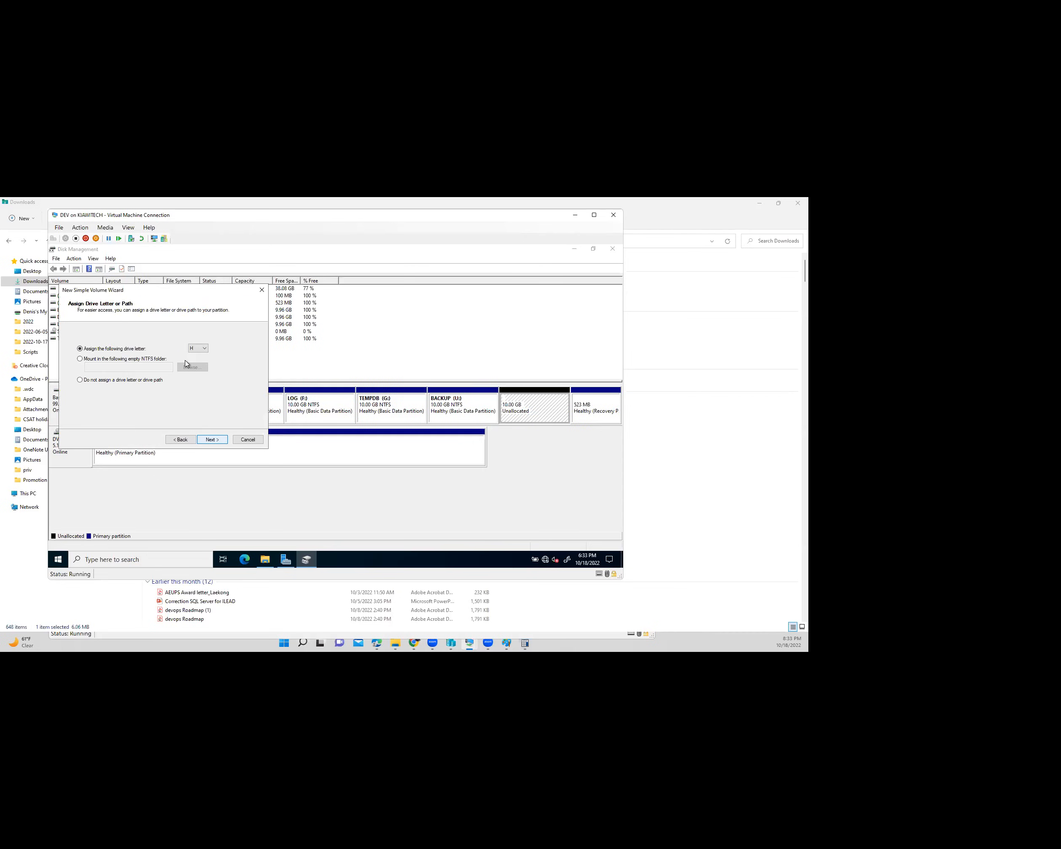
left_click(198, 348)
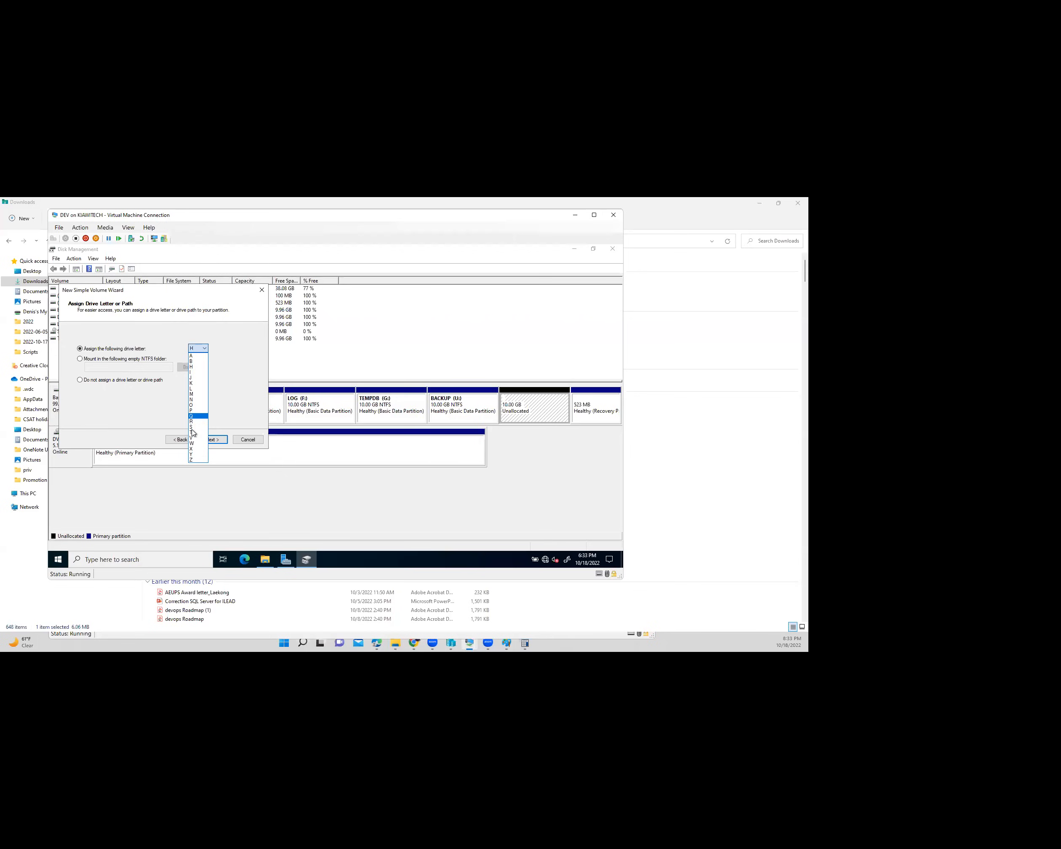
left_click(198, 427)
key("Return")
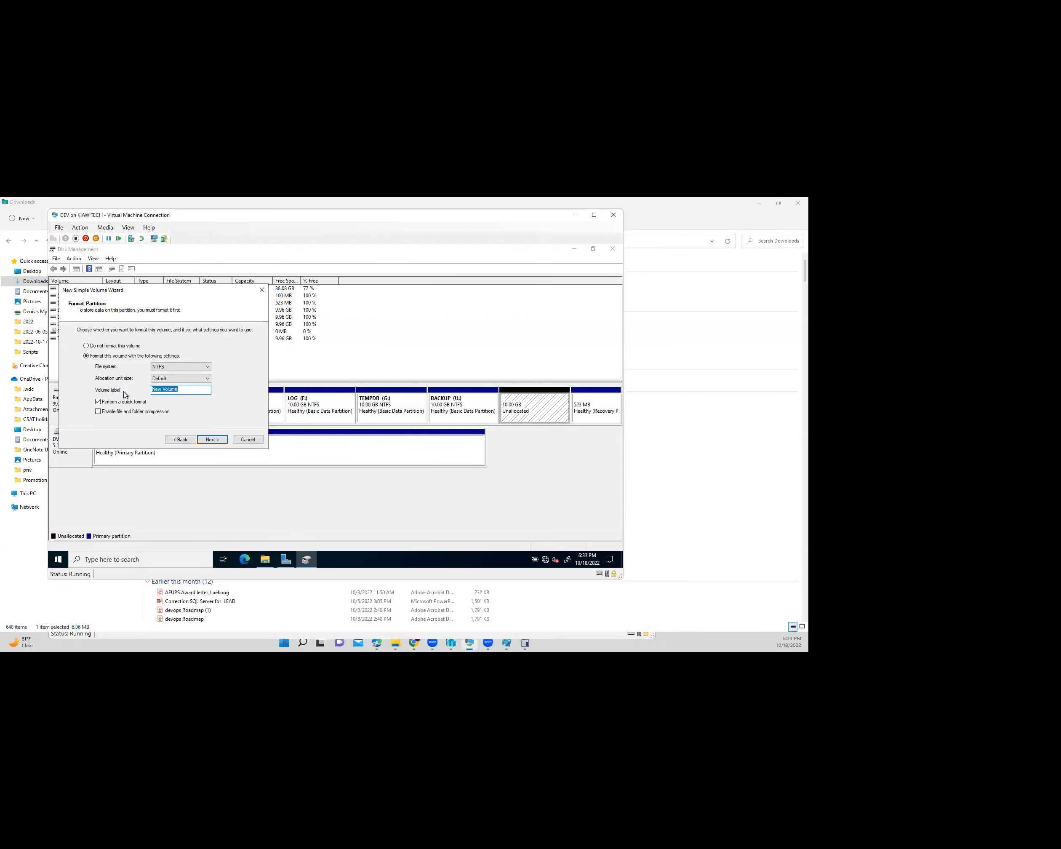
type("SYSTEM")
left_click(212, 440)
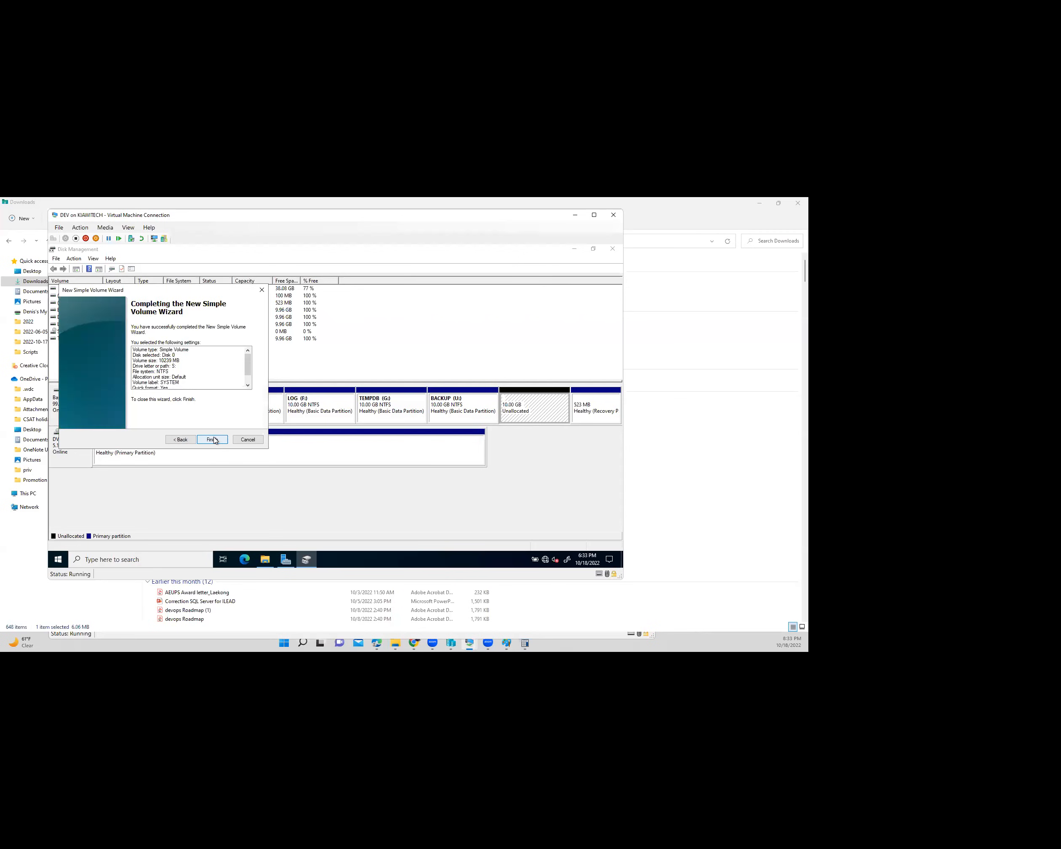
left_click(212, 439)
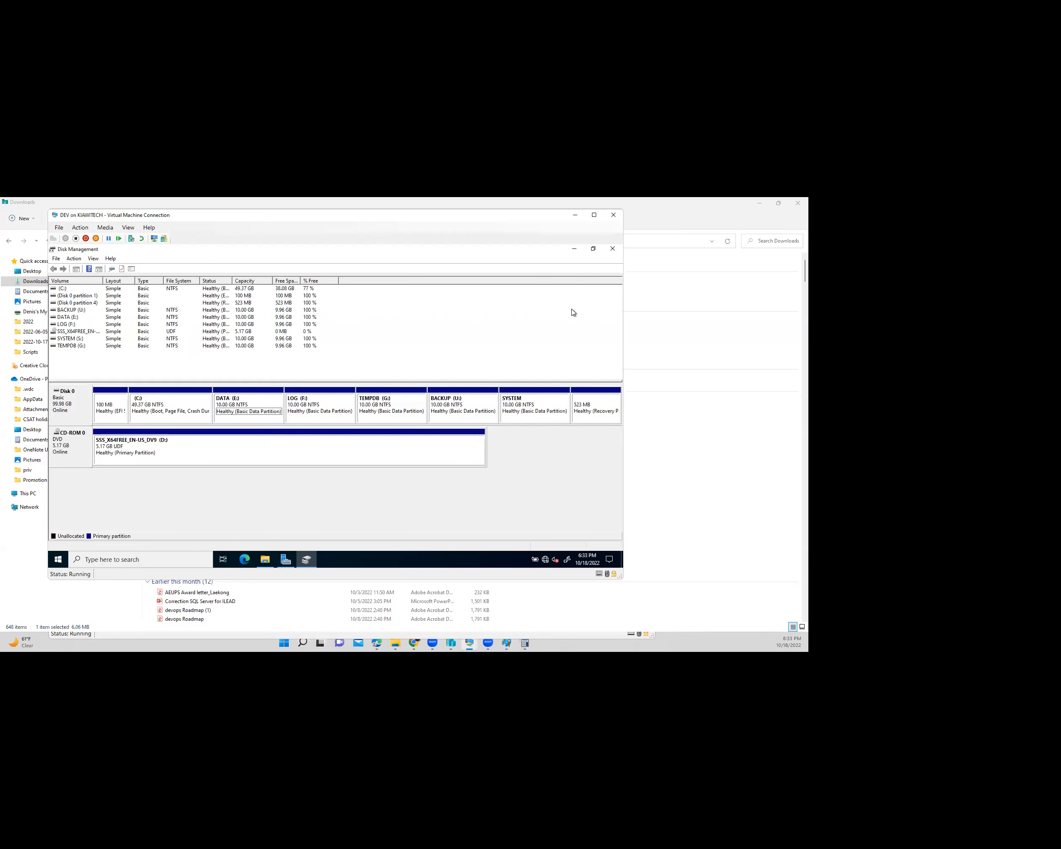
- Close Disk Management and create a folder named MSSQL on DATA (E:)
left_click(613, 248)
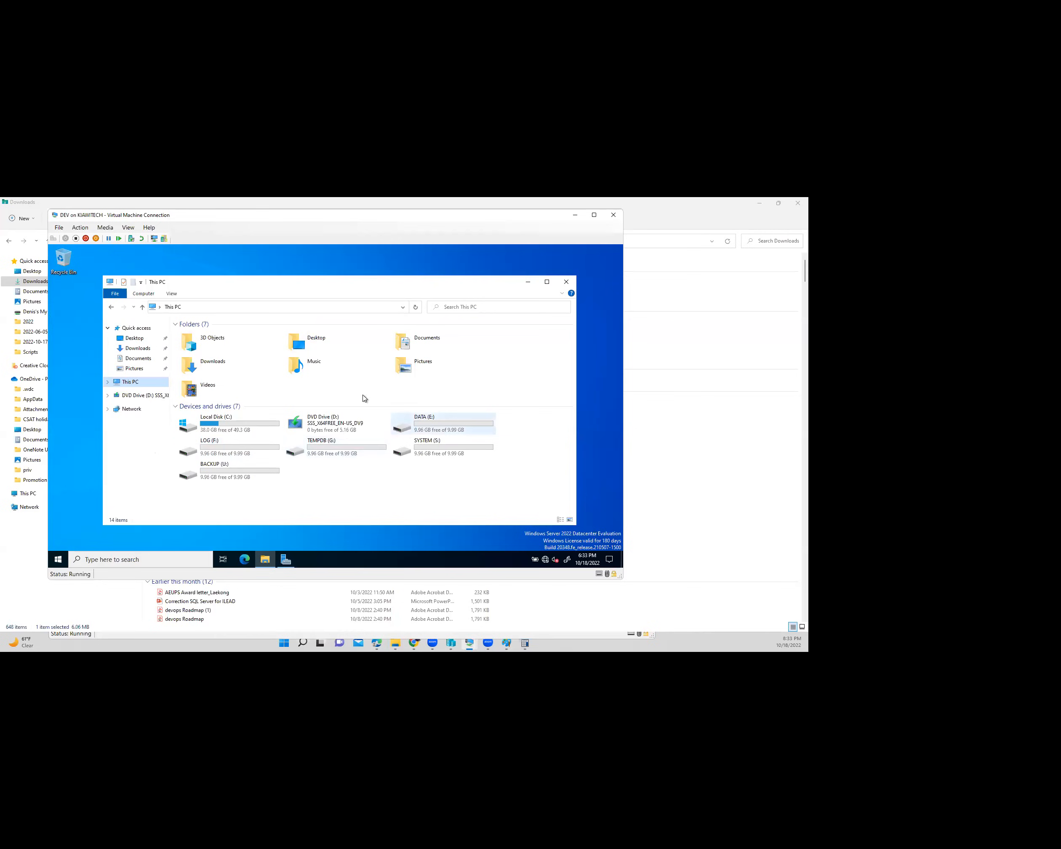
left_click(472, 433)
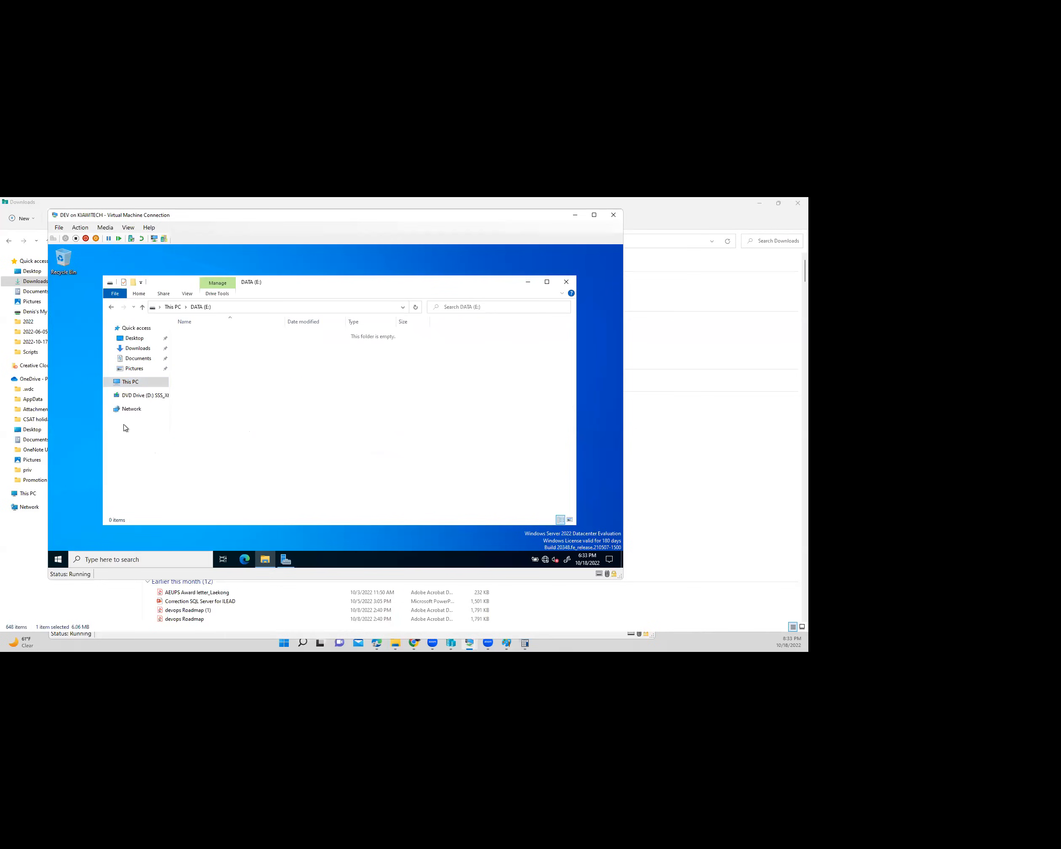
right_click(134, 415)
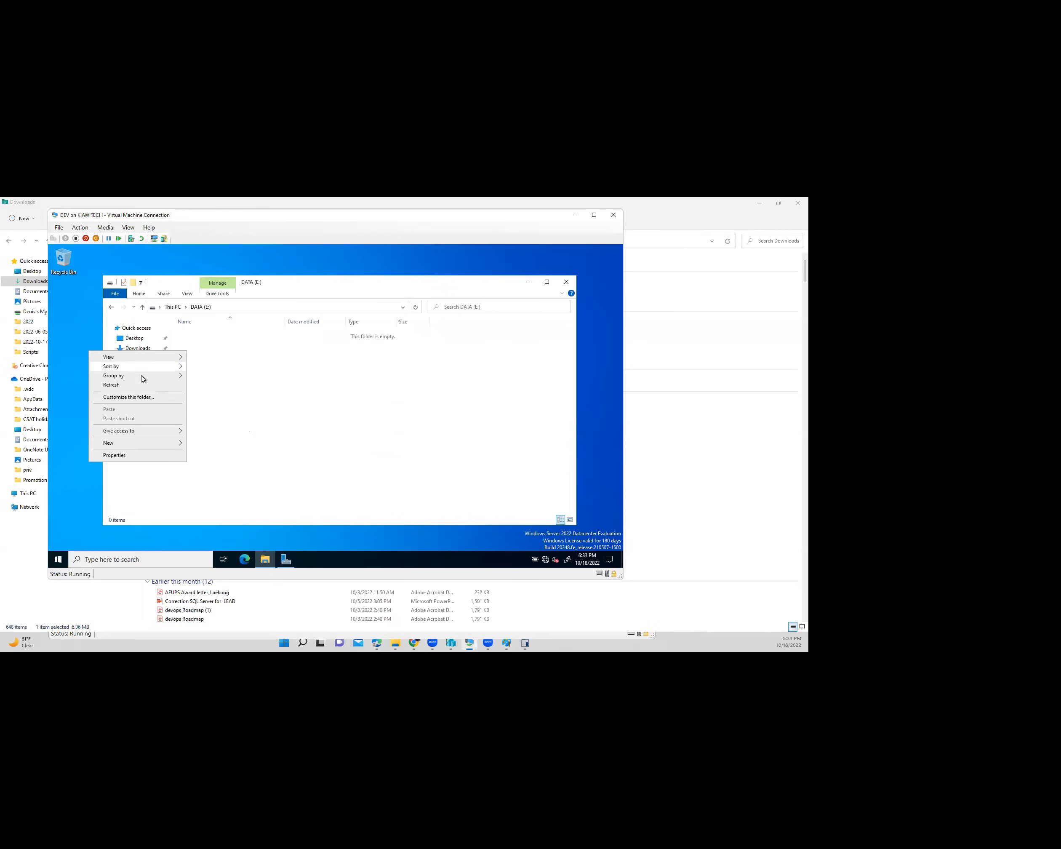
left_click(263, 364)
right_click(256, 460)
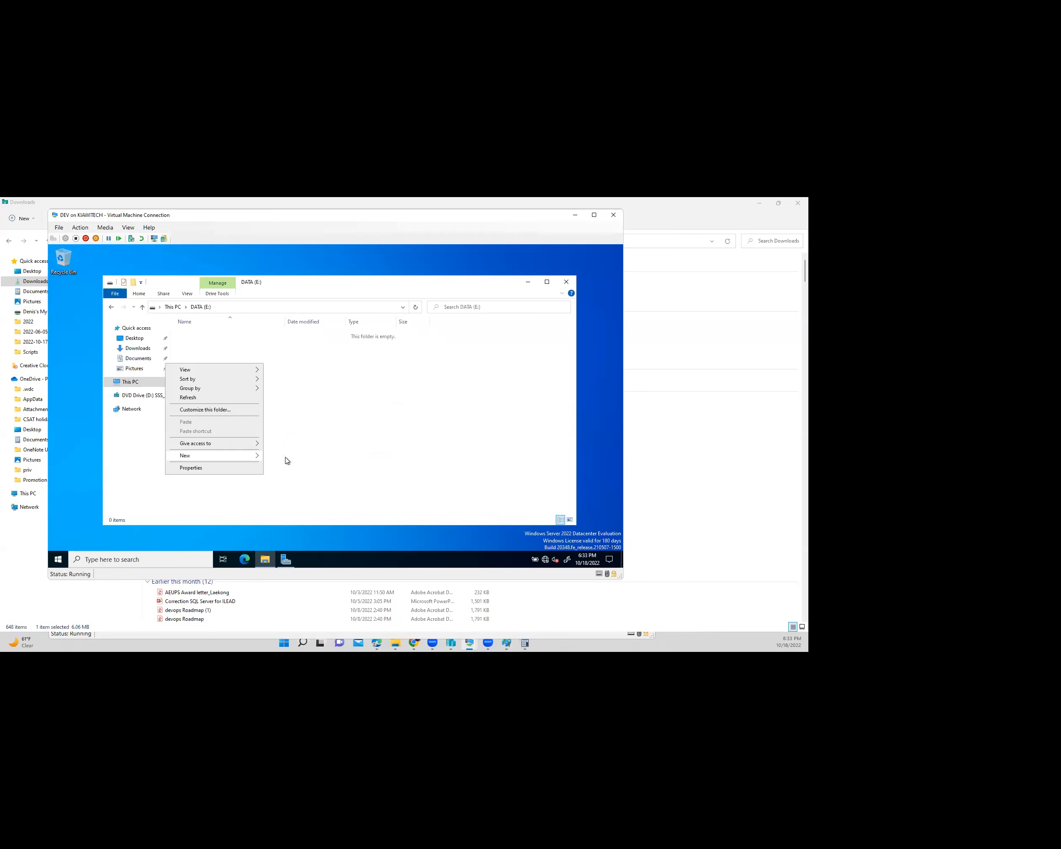
left_click(276, 454)
right_click(243, 452)
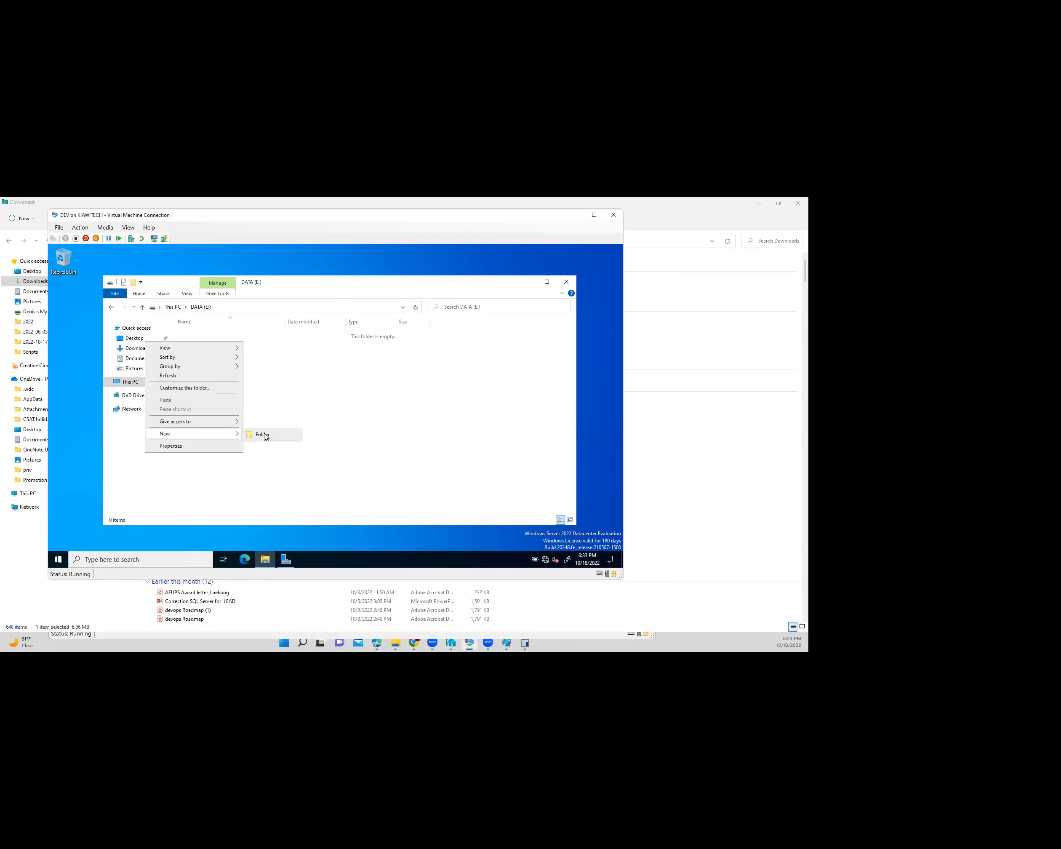
left_click(263, 435)
type("MSSQL")
key("Return")
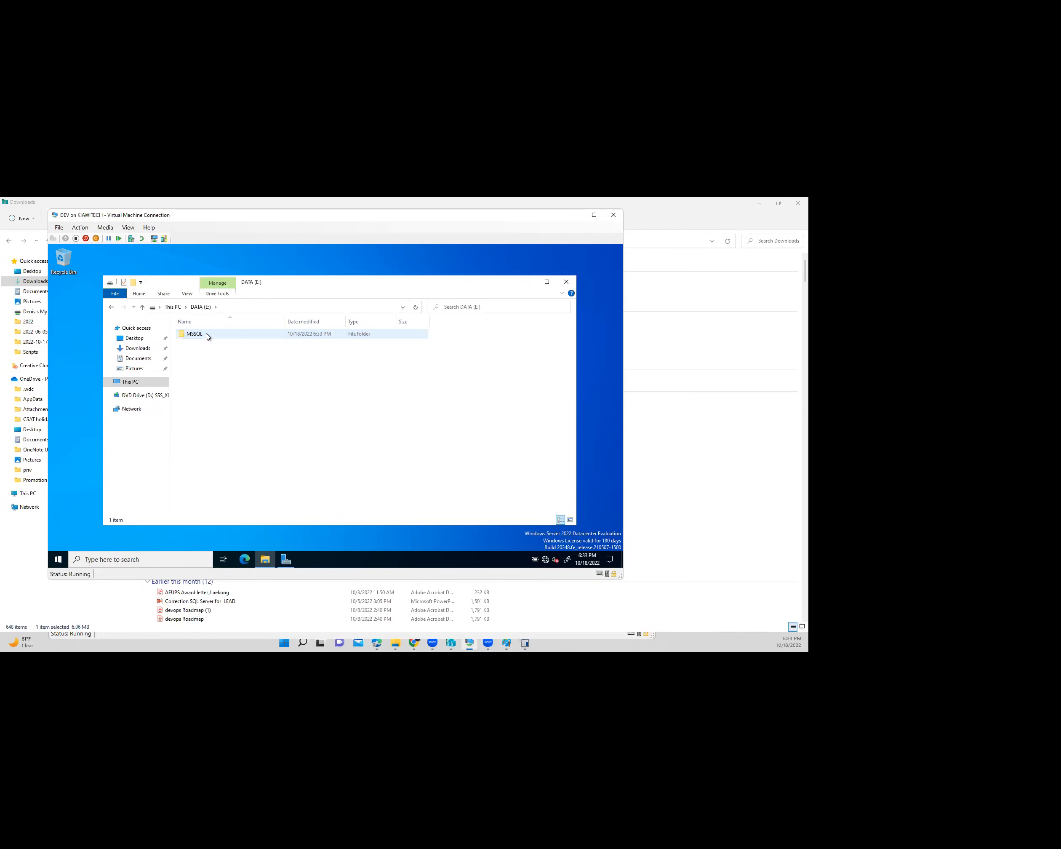
- Copy the MSSQL folder onto TEMPDB (G:), LOG (F:), BACKUP (U:) and SYSTEM (S:)
left_click(207, 336)
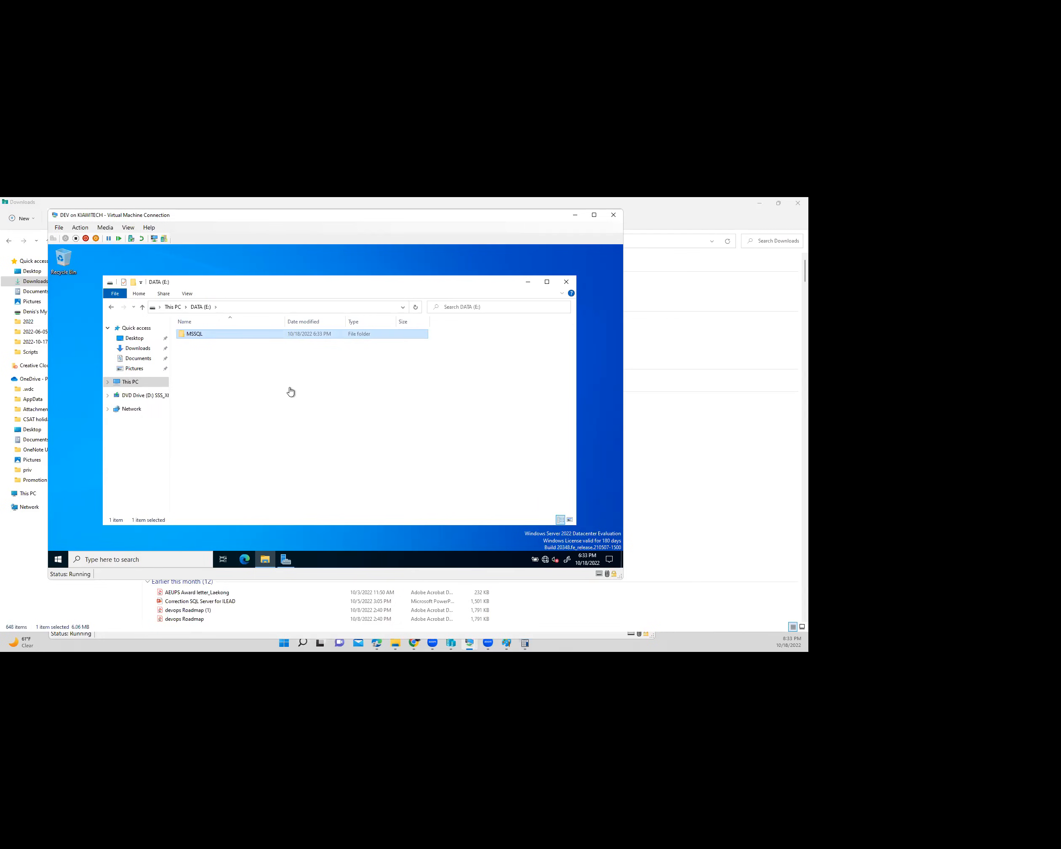
key("alt+Up")
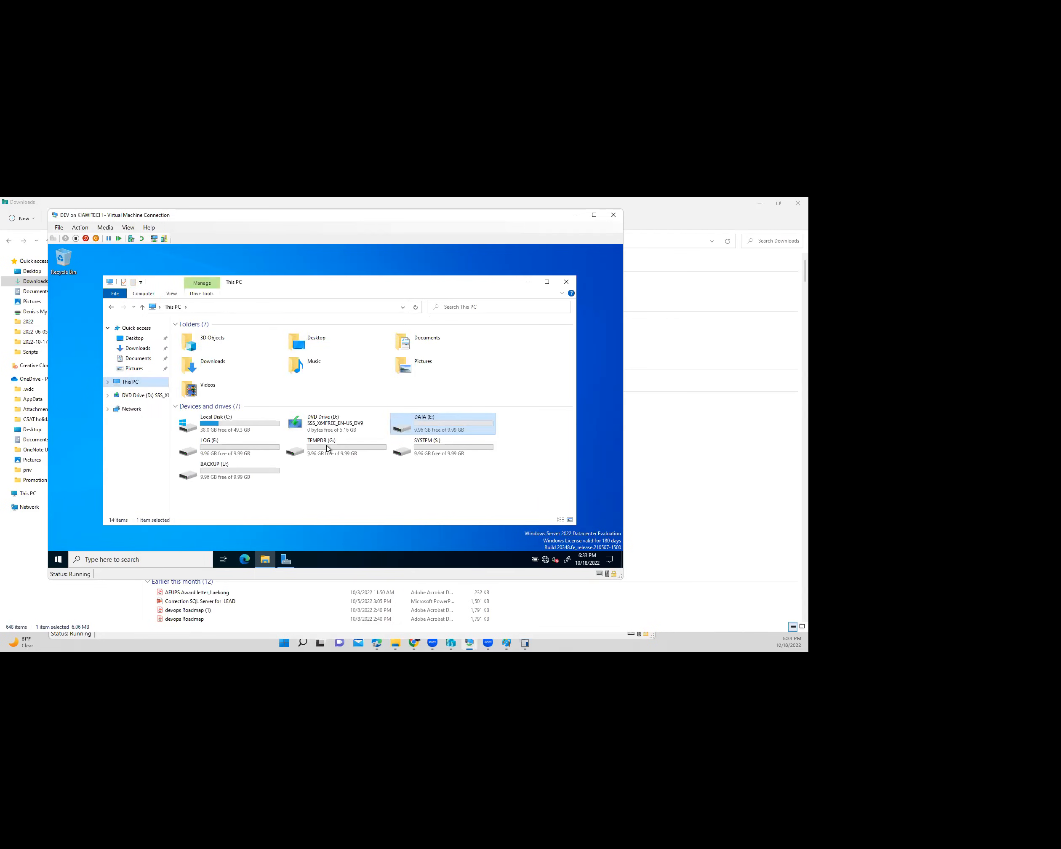
key("ctrl+v")
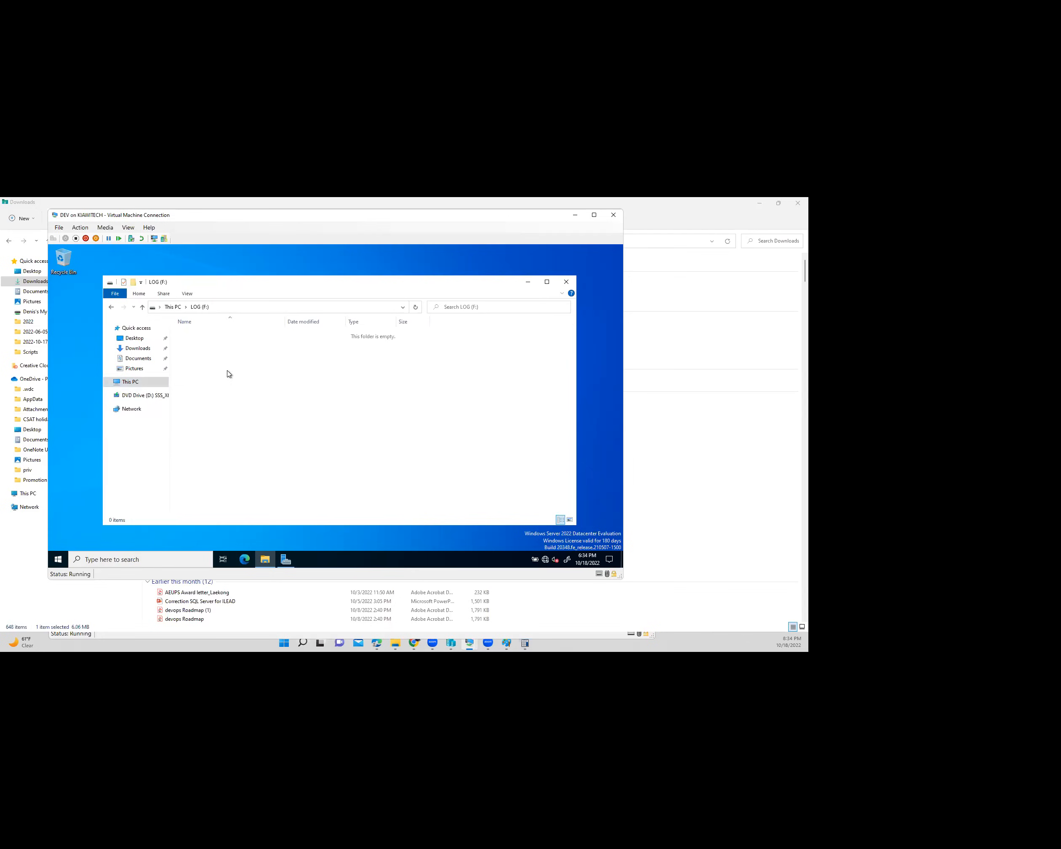
key("ctrl+v")
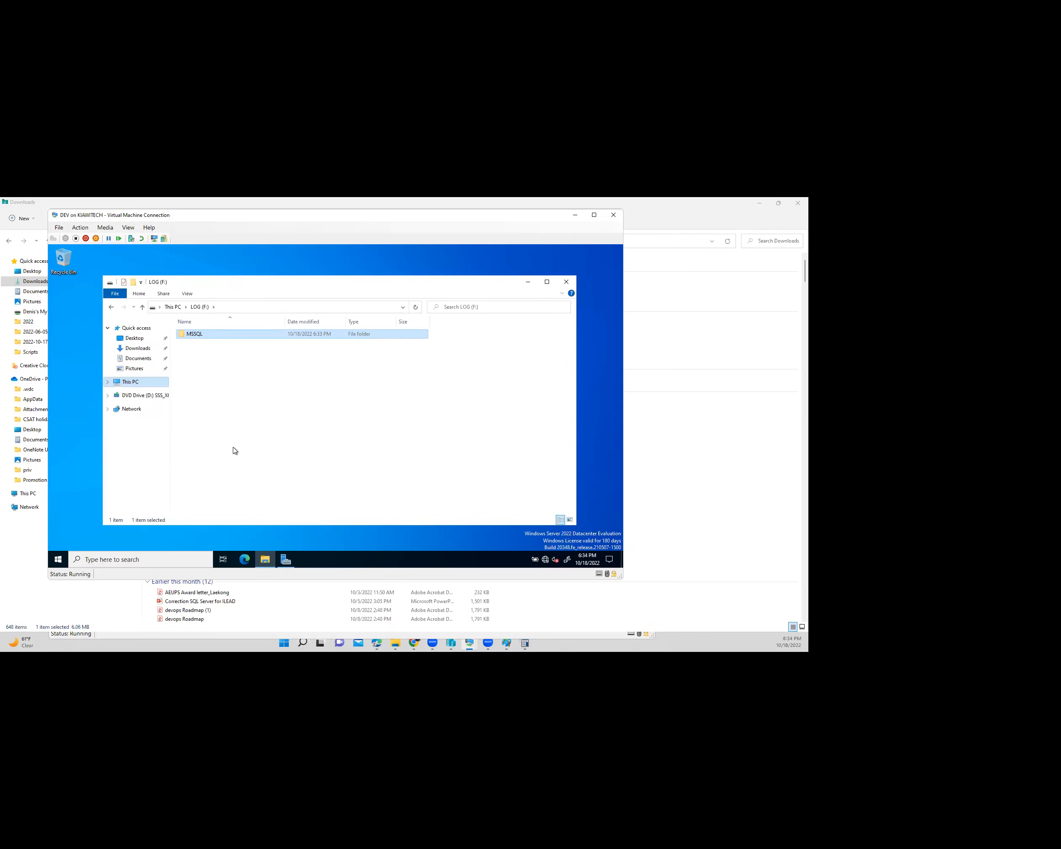
double_click(224, 468)
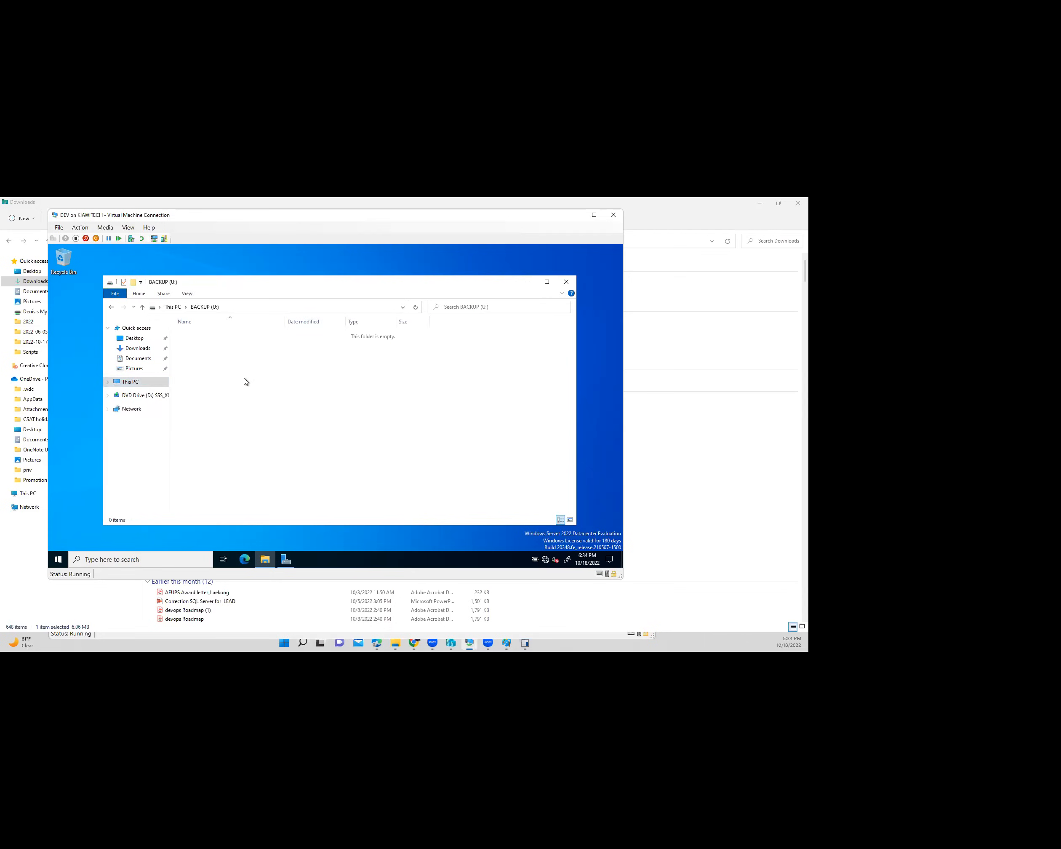
key("ctrl+v")
double_click(446, 421)
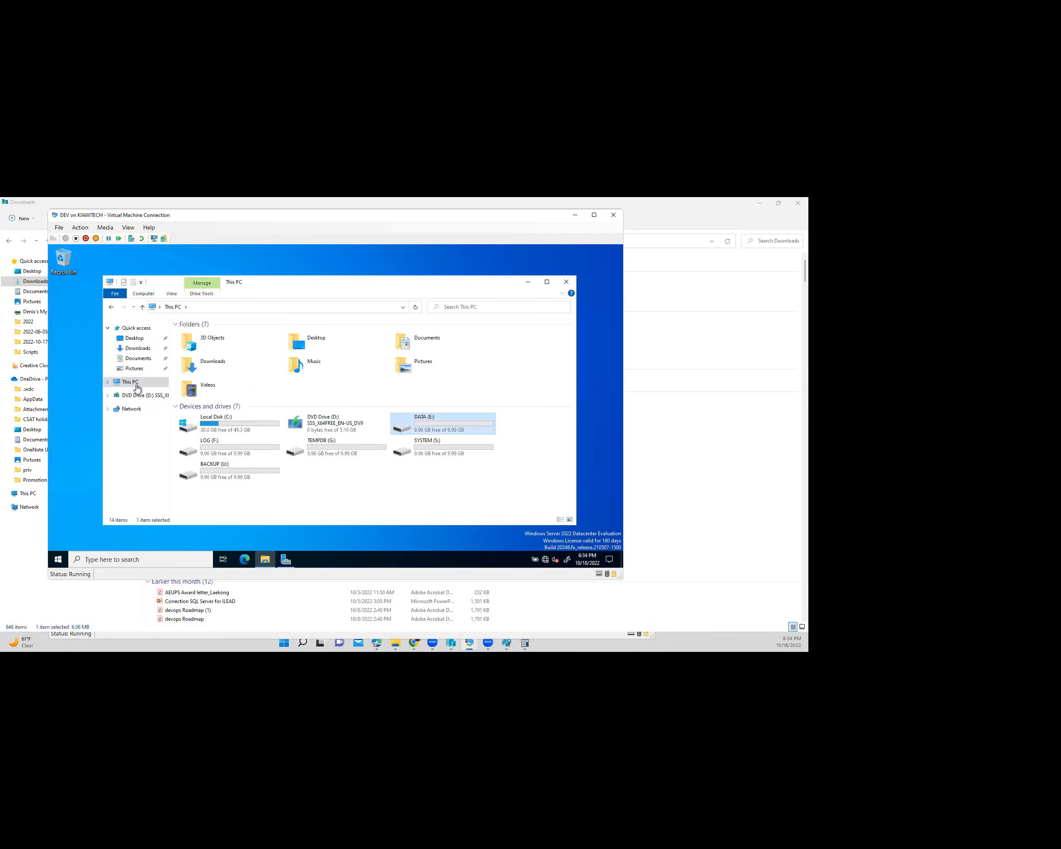
key("alt+Left")
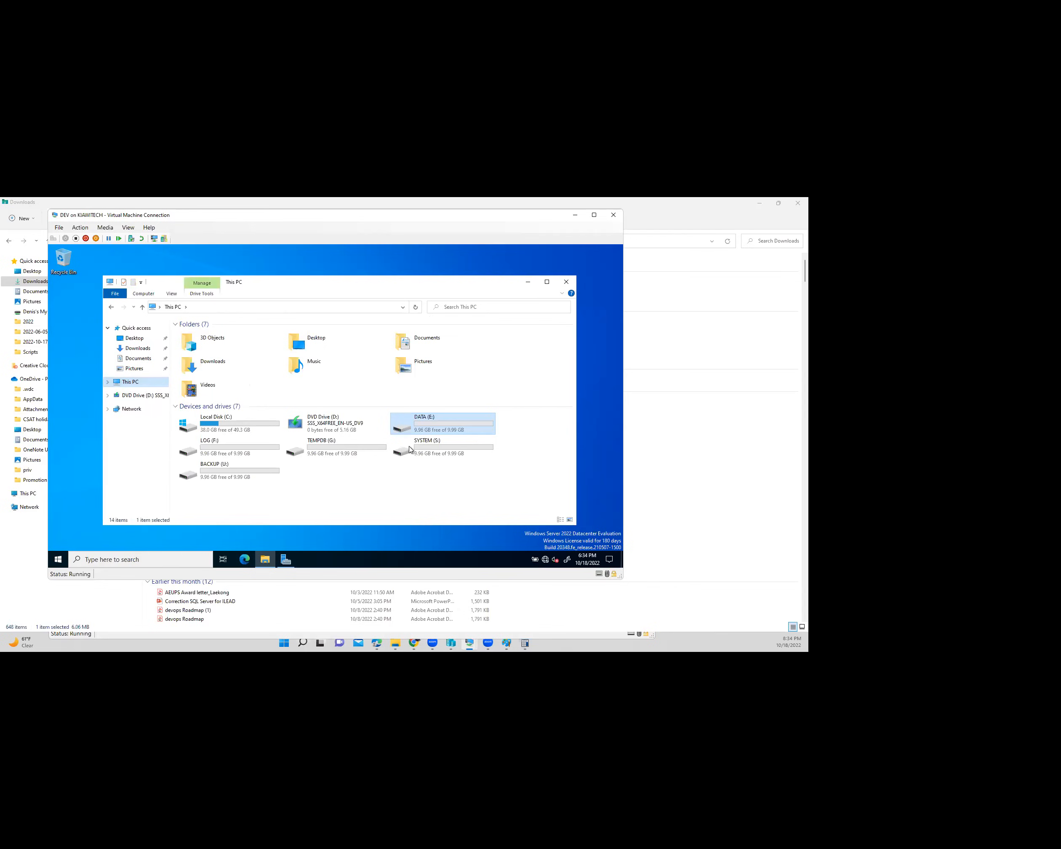
left_click(427, 448)
key("Return")
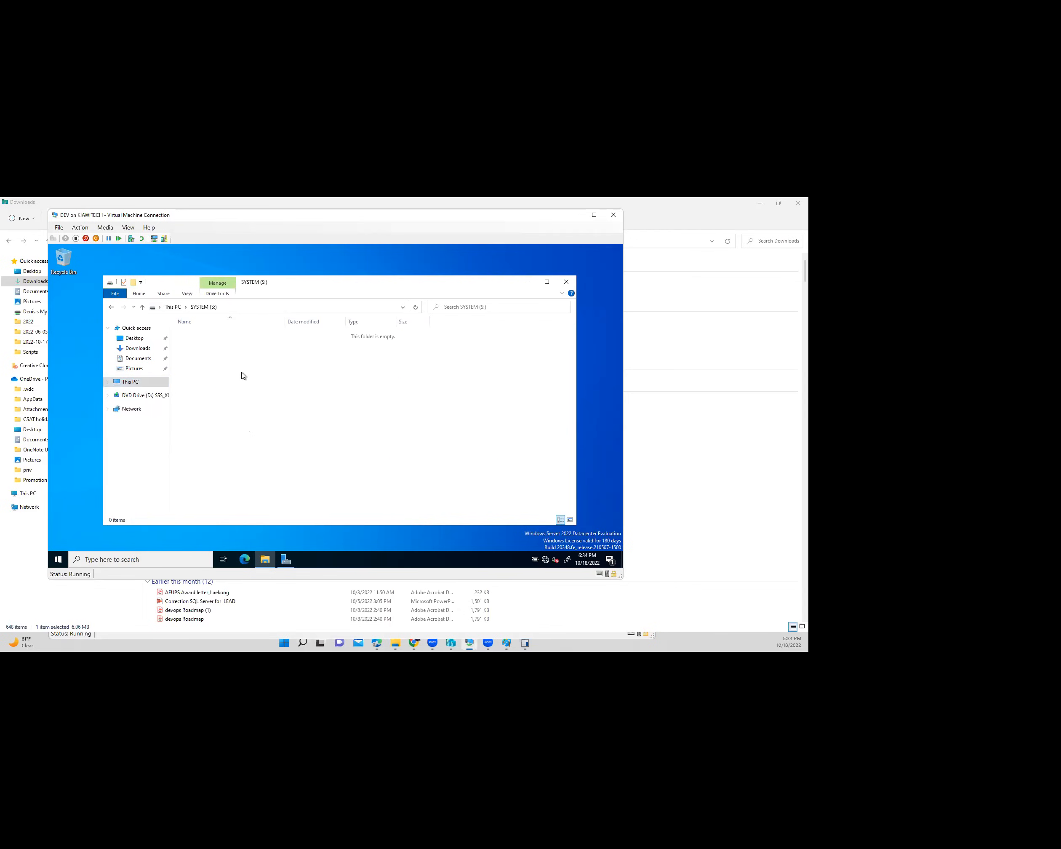
key("ctrl+v")
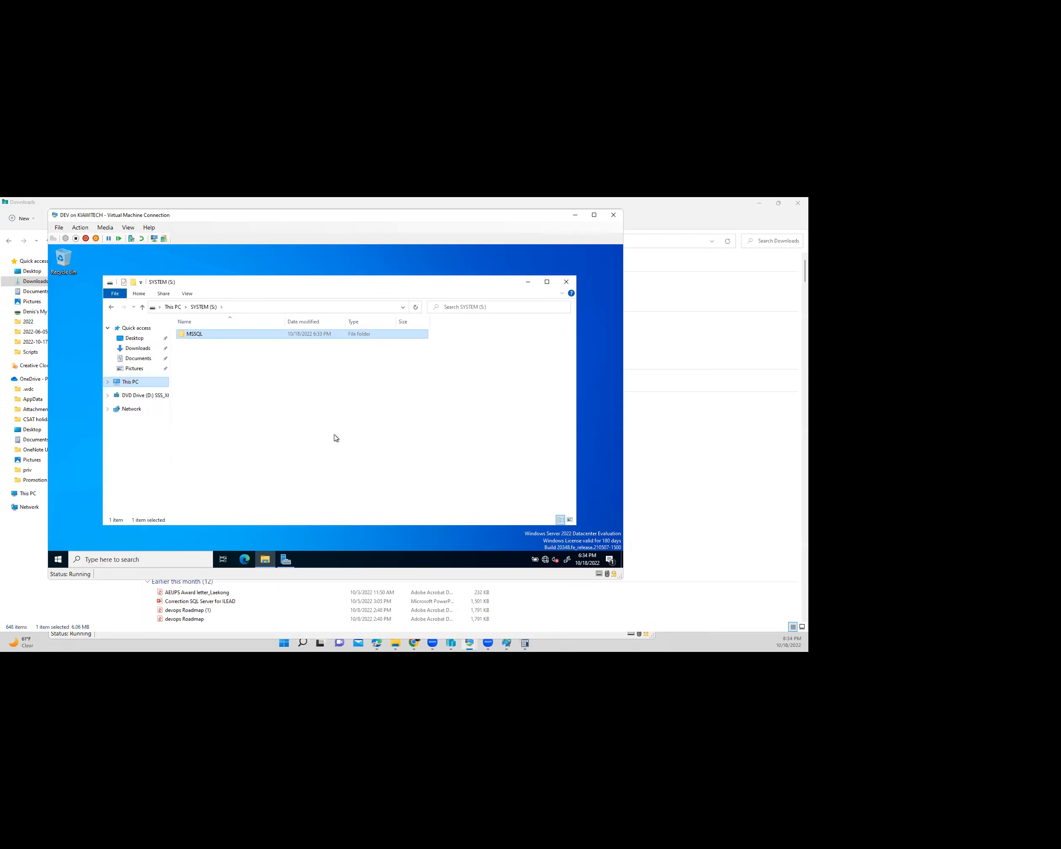
- Verify each drive has an MSSQL folder, close Explorer, and launch the SQL Server 2022 installer
key("BackSpace")
left_click(332, 449)
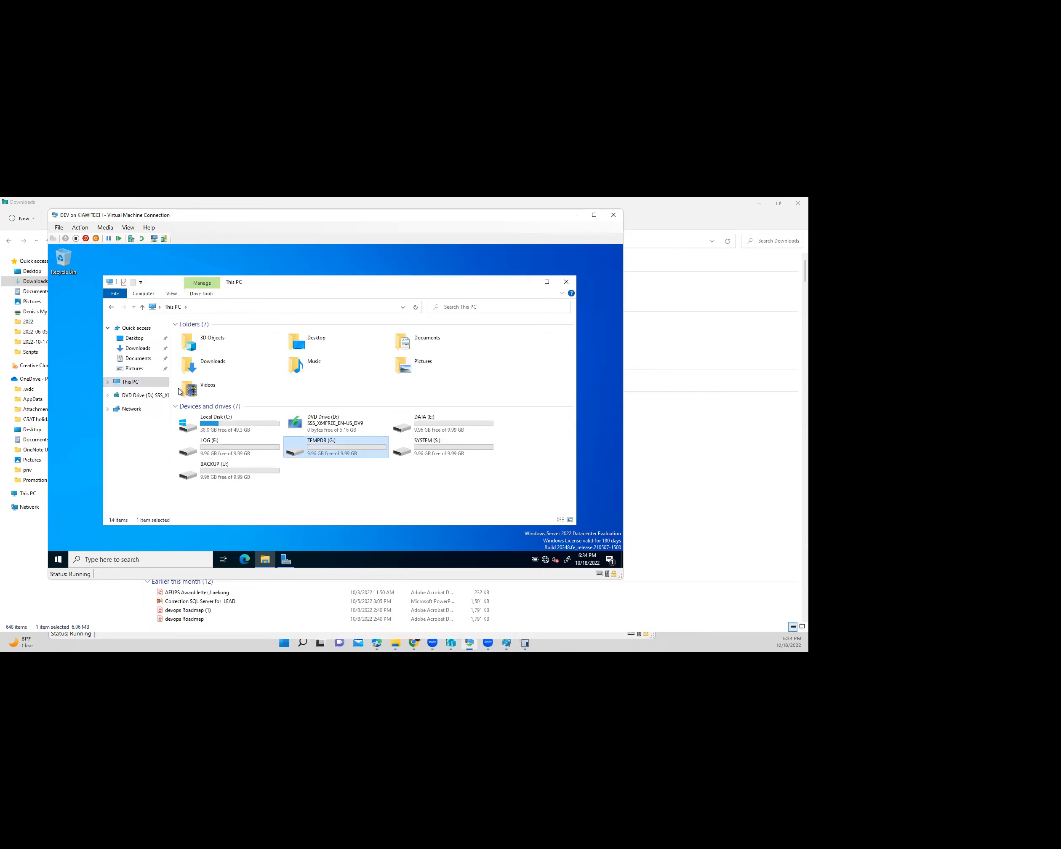
key("Return")
key("BackSpace")
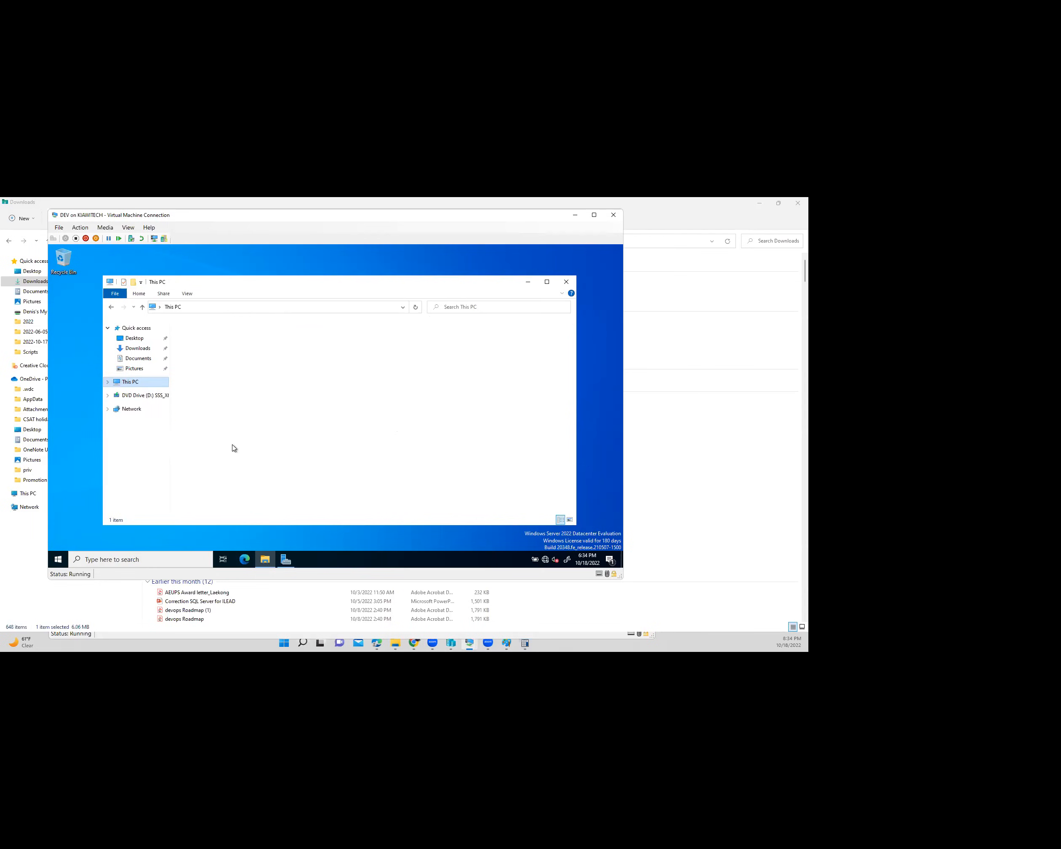
double_click(253, 448)
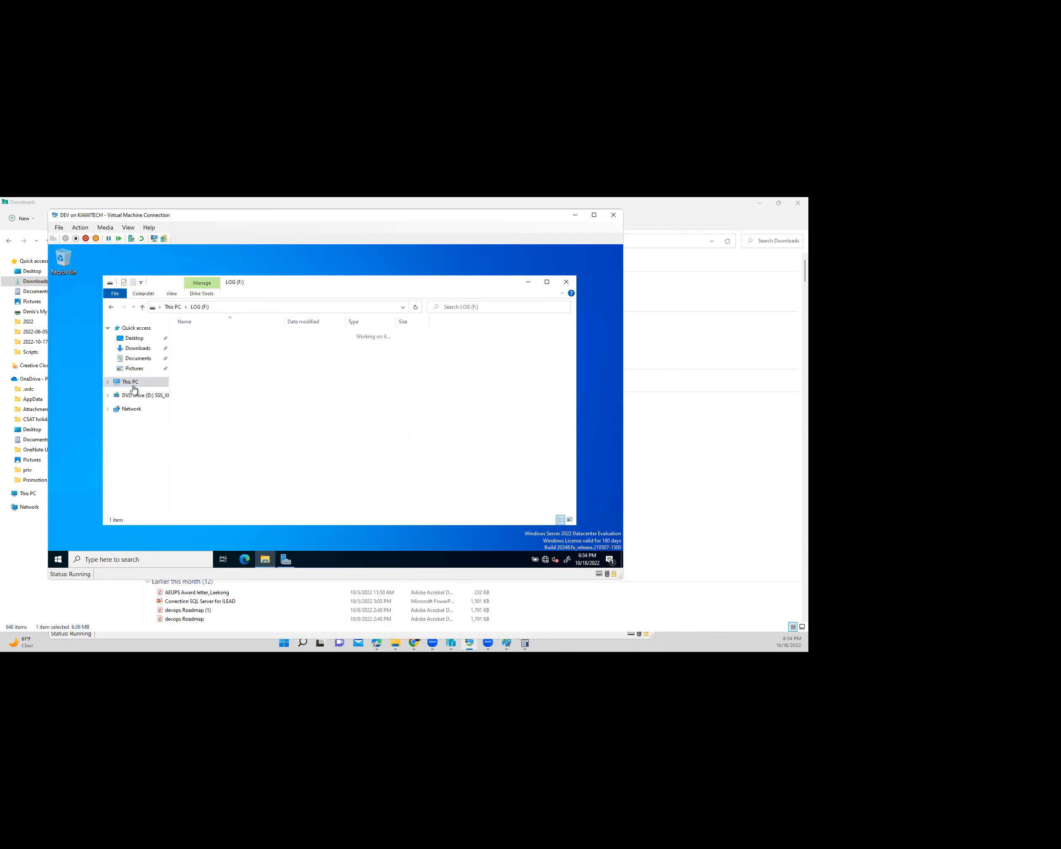
key("BackSpace")
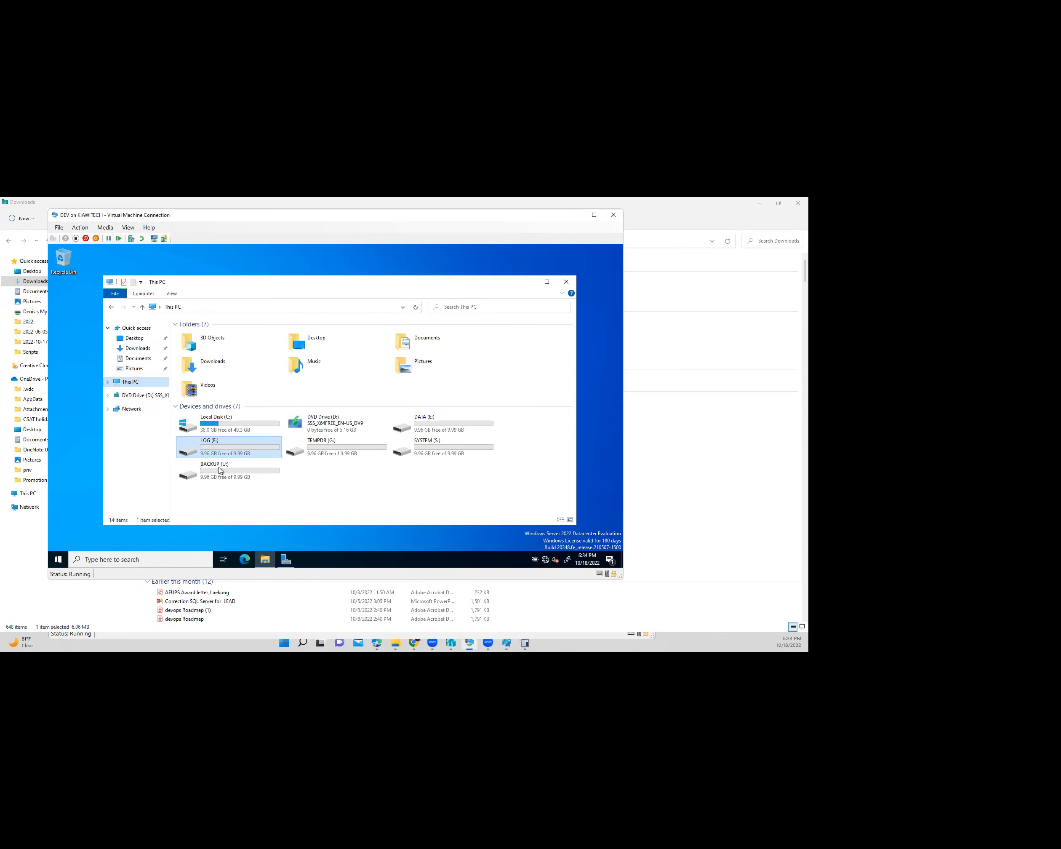
double_click(221, 471)
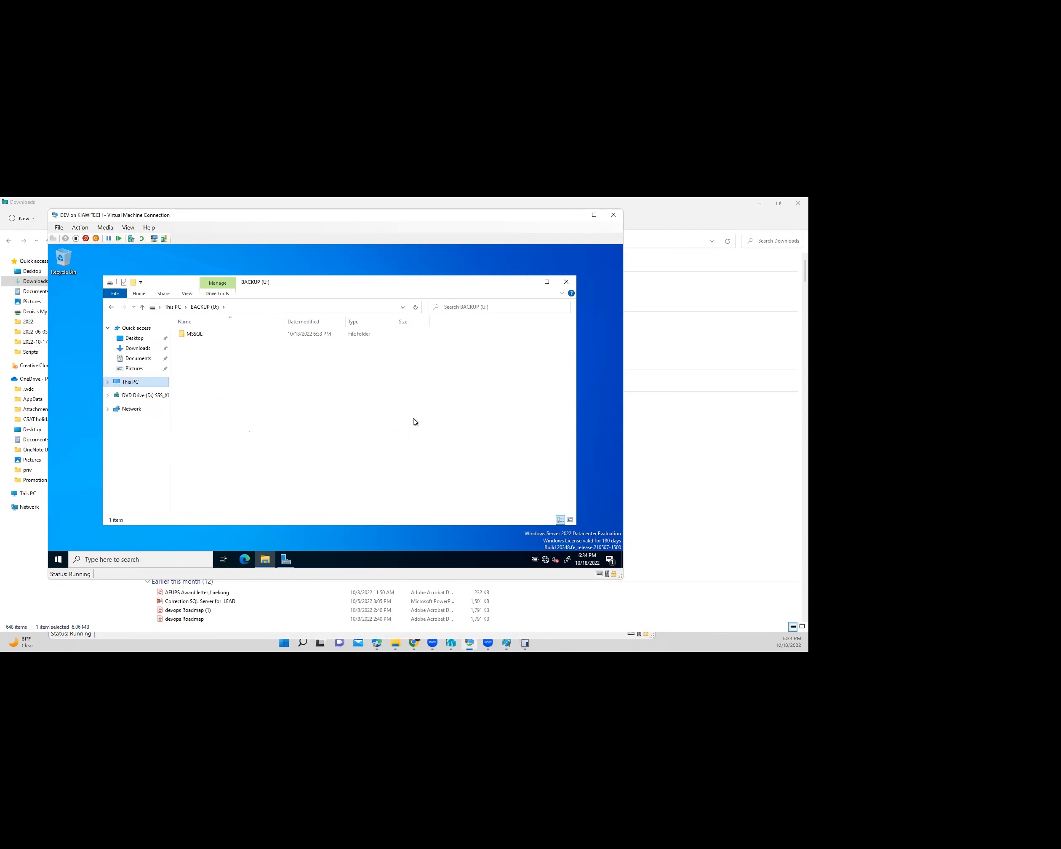
key("BackSpace")
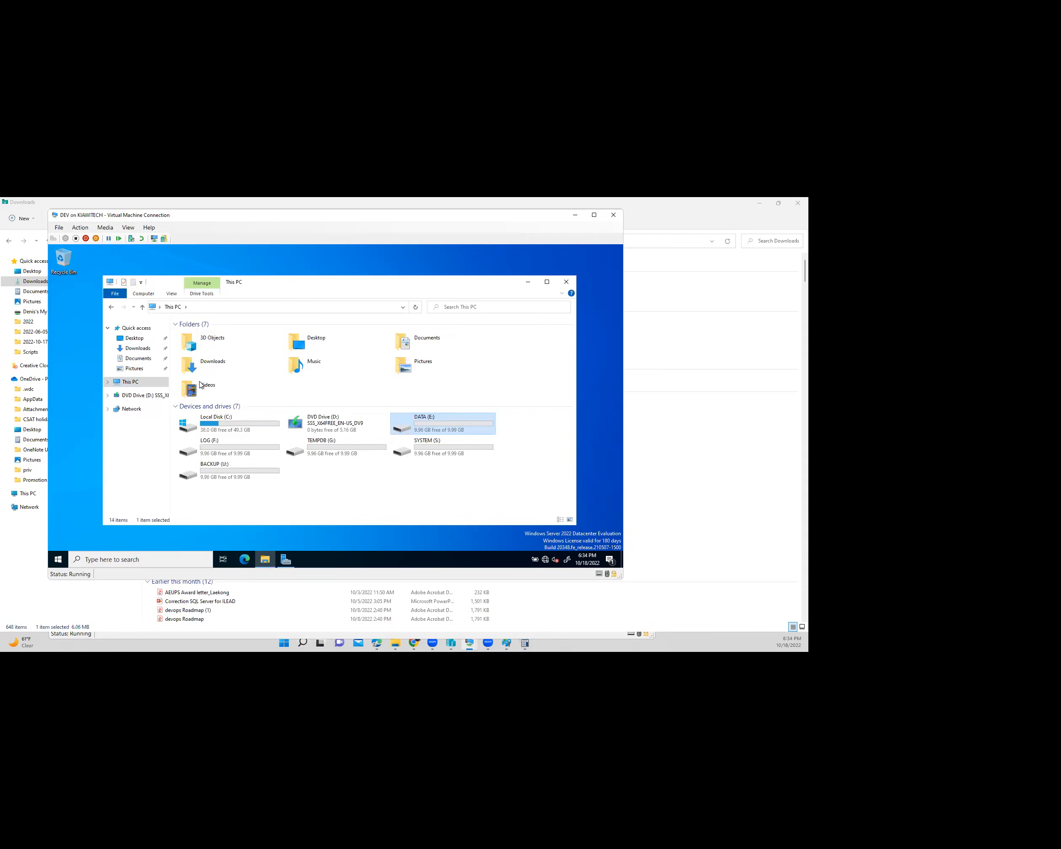
double_click(444, 421)
key("BackSpace")
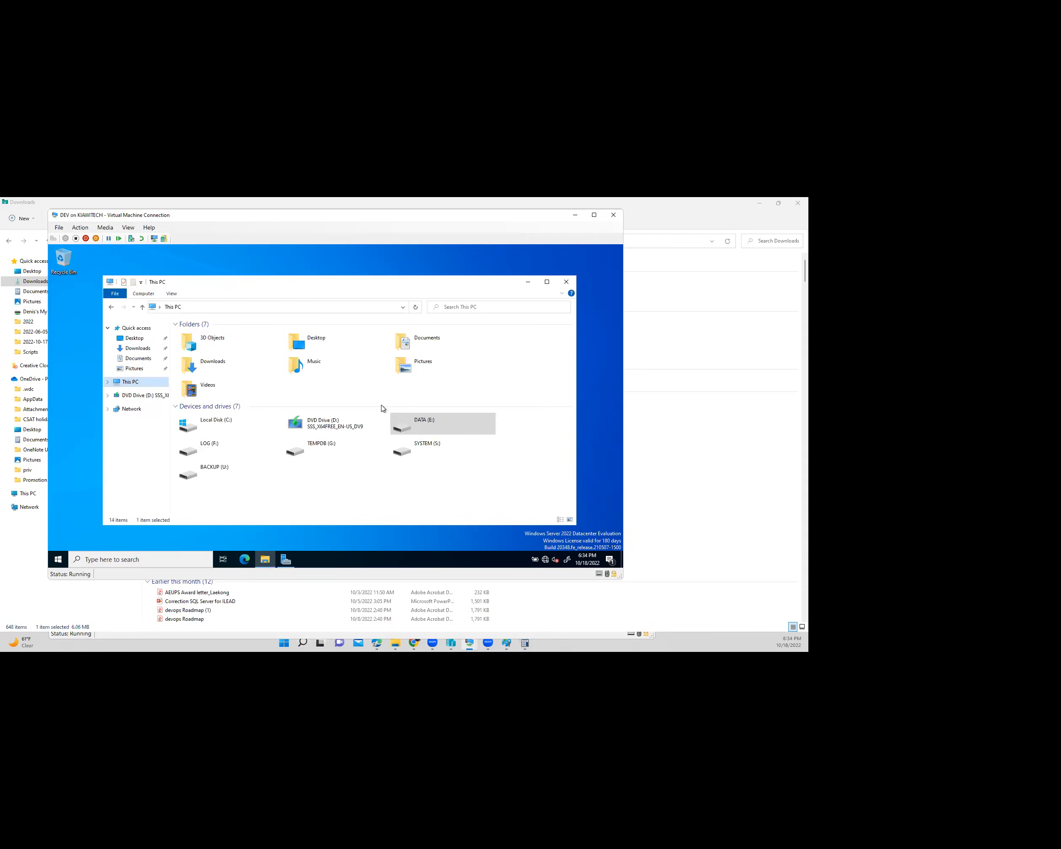
left_click(567, 282)
double_click(318, 347)
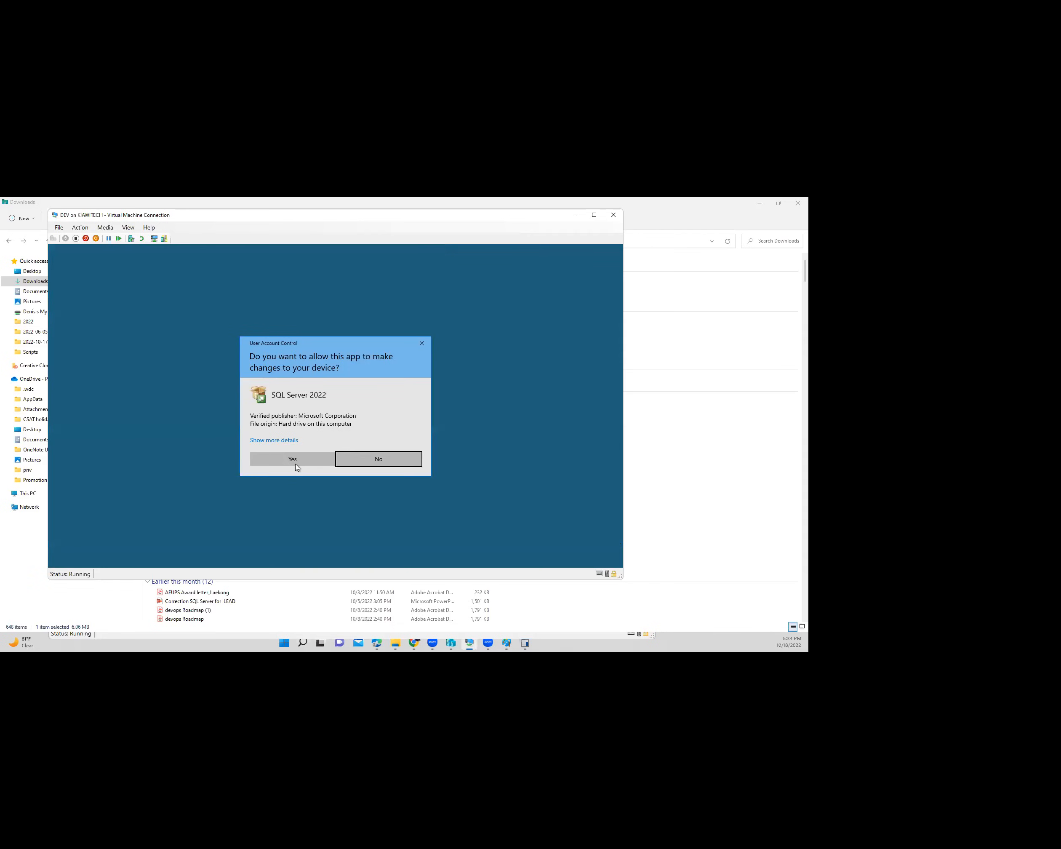
- Approve the installer's UAC prompt in the VM and switch to the host's Downloads folder
left_click(293, 461)
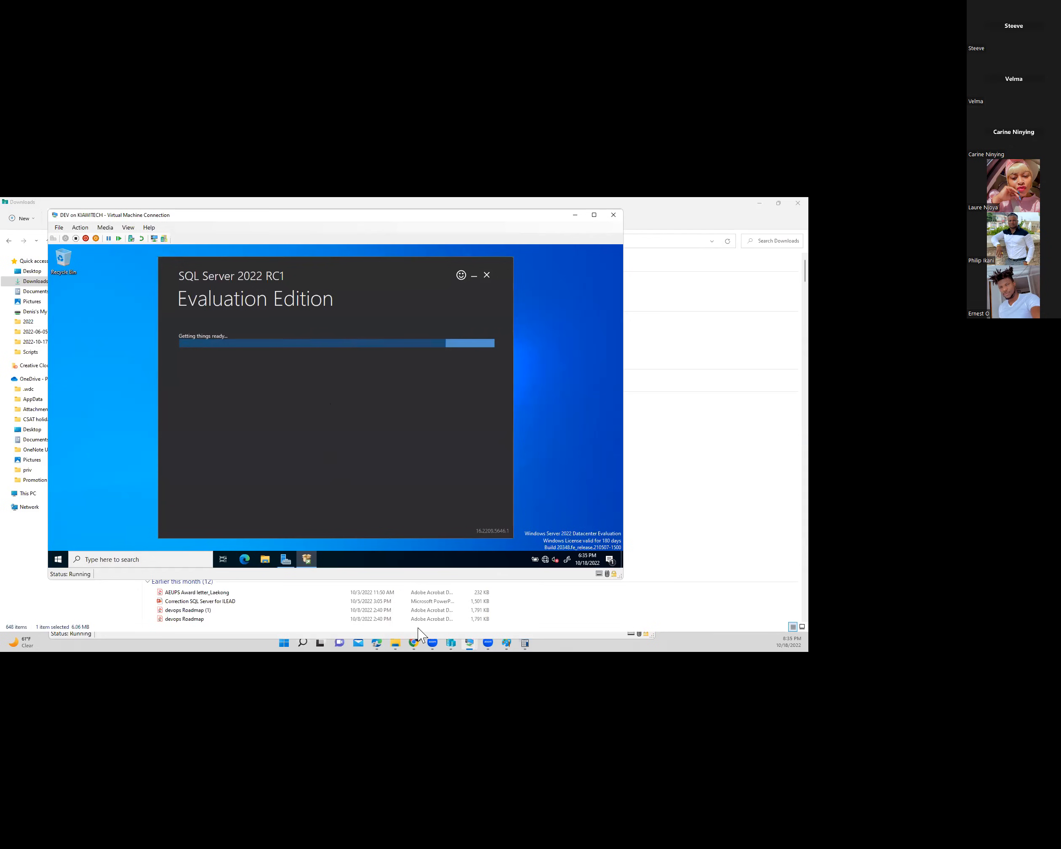
left_click(398, 645)
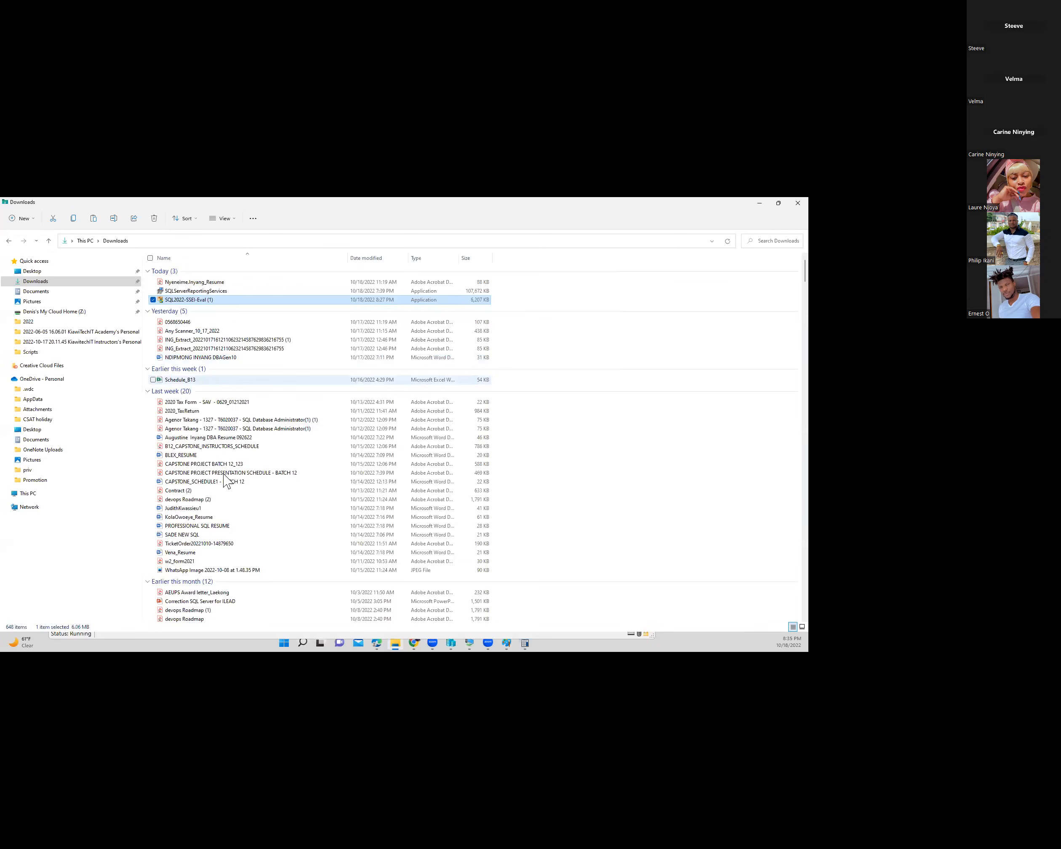
- Open the host's DATA (D:) drive and look inside its MSSQL folder
scroll(225, 479, "down", 1)
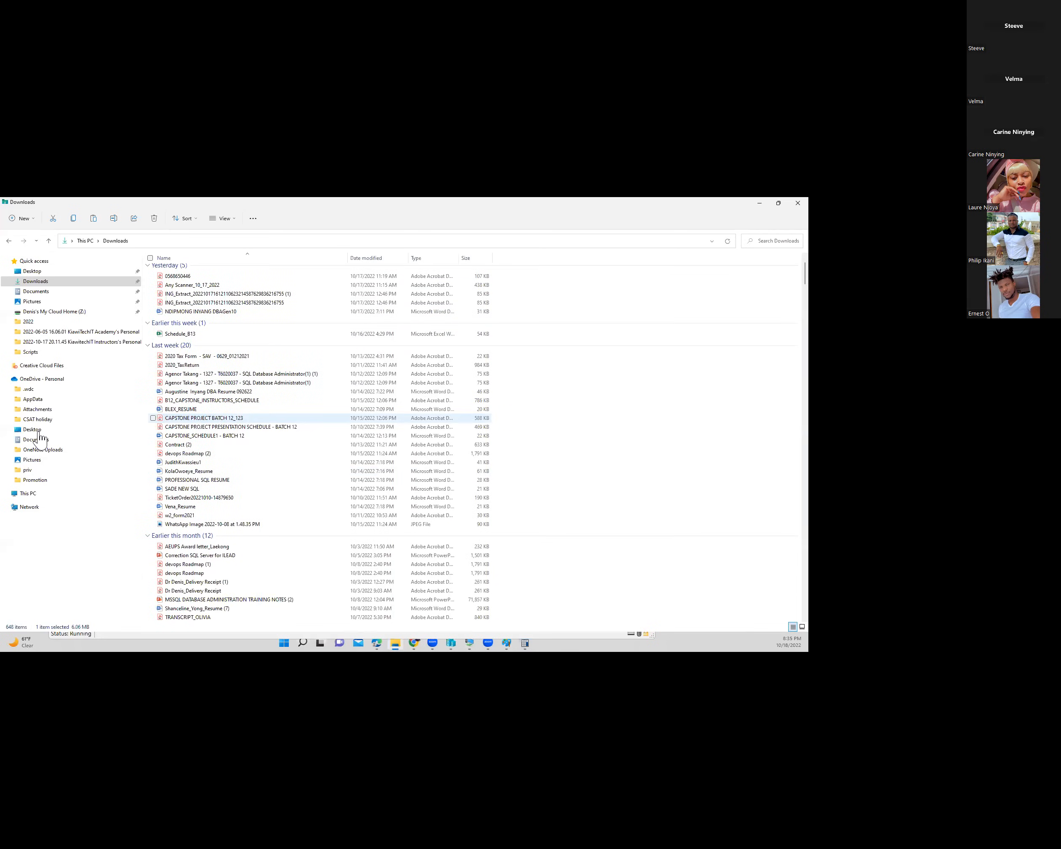
left_click(22, 494)
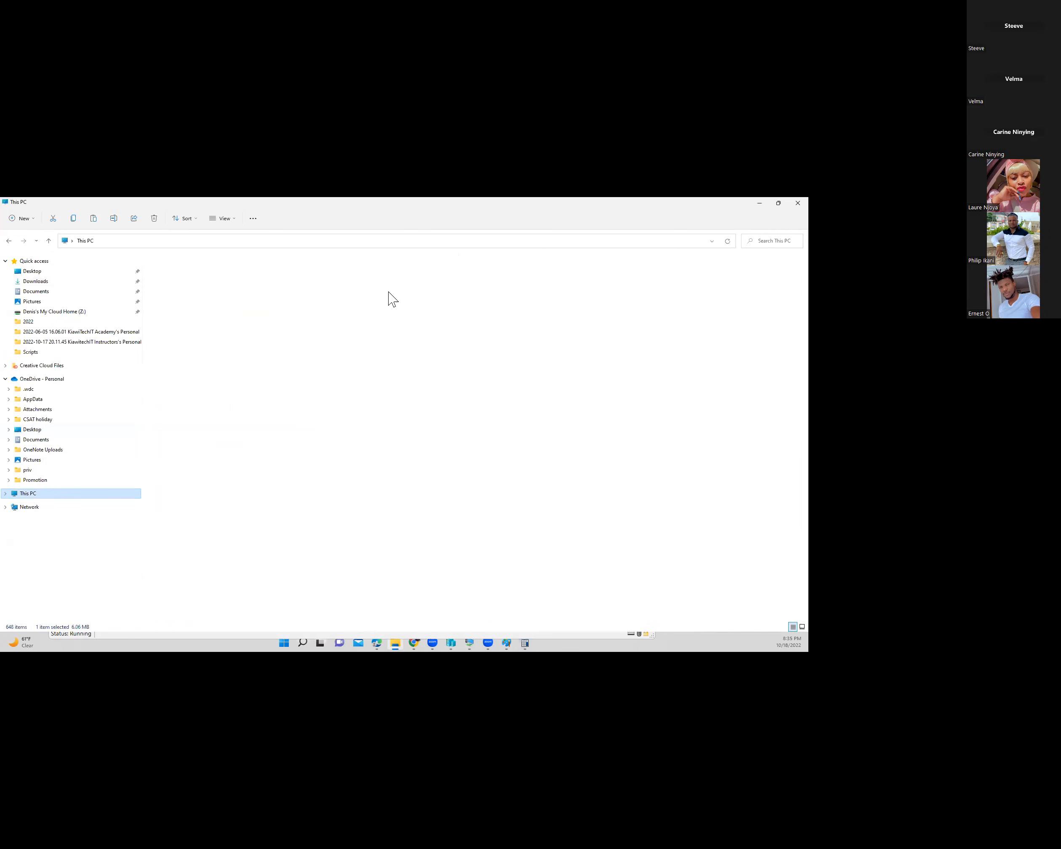
double_click(456, 293)
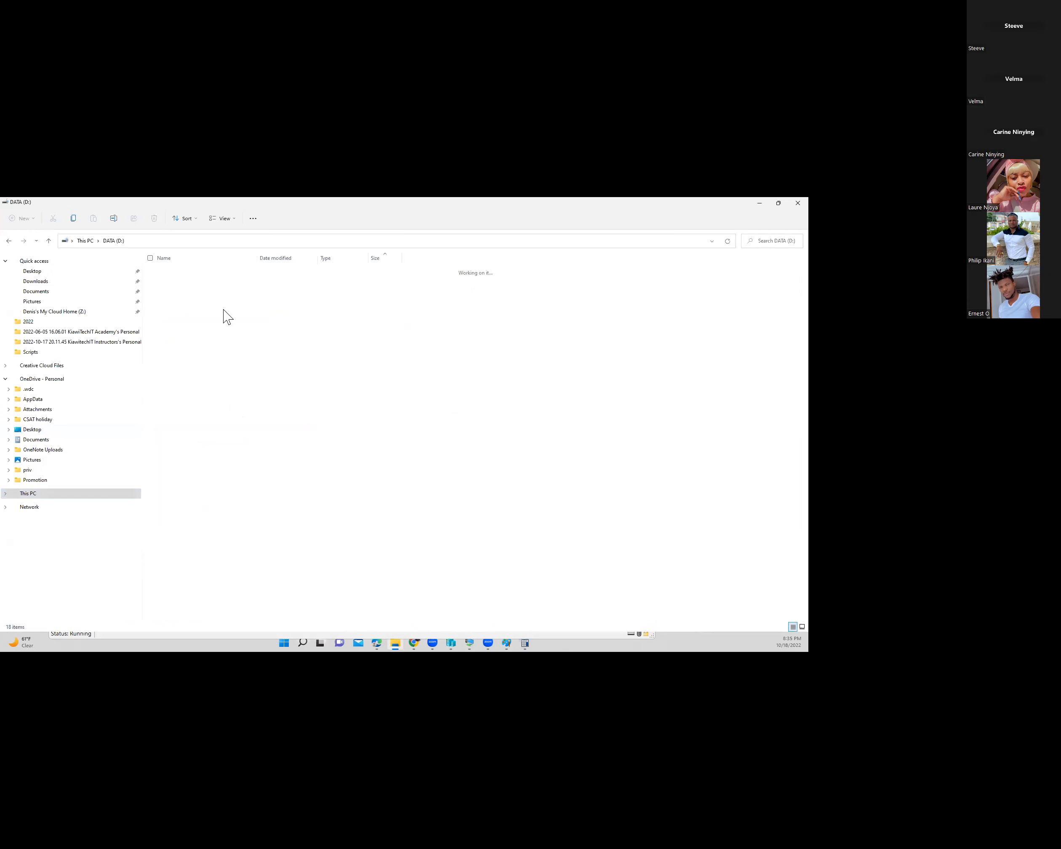
left_click(182, 341)
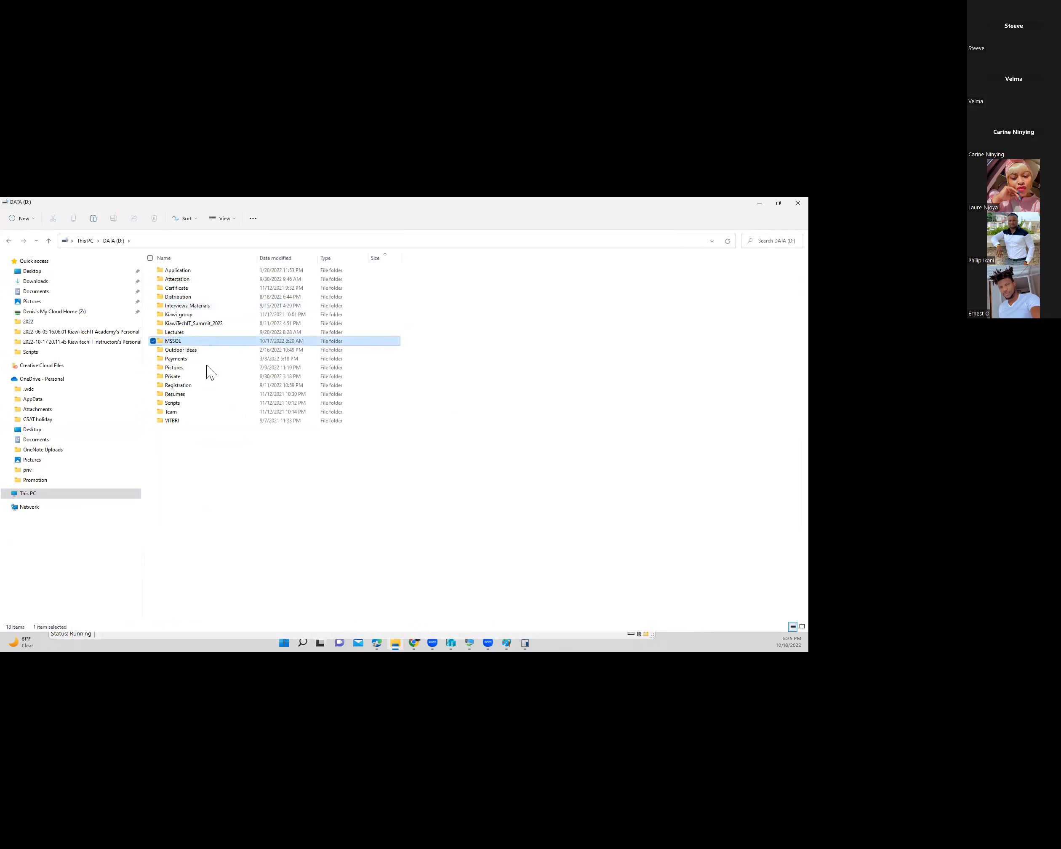
double_click(194, 342)
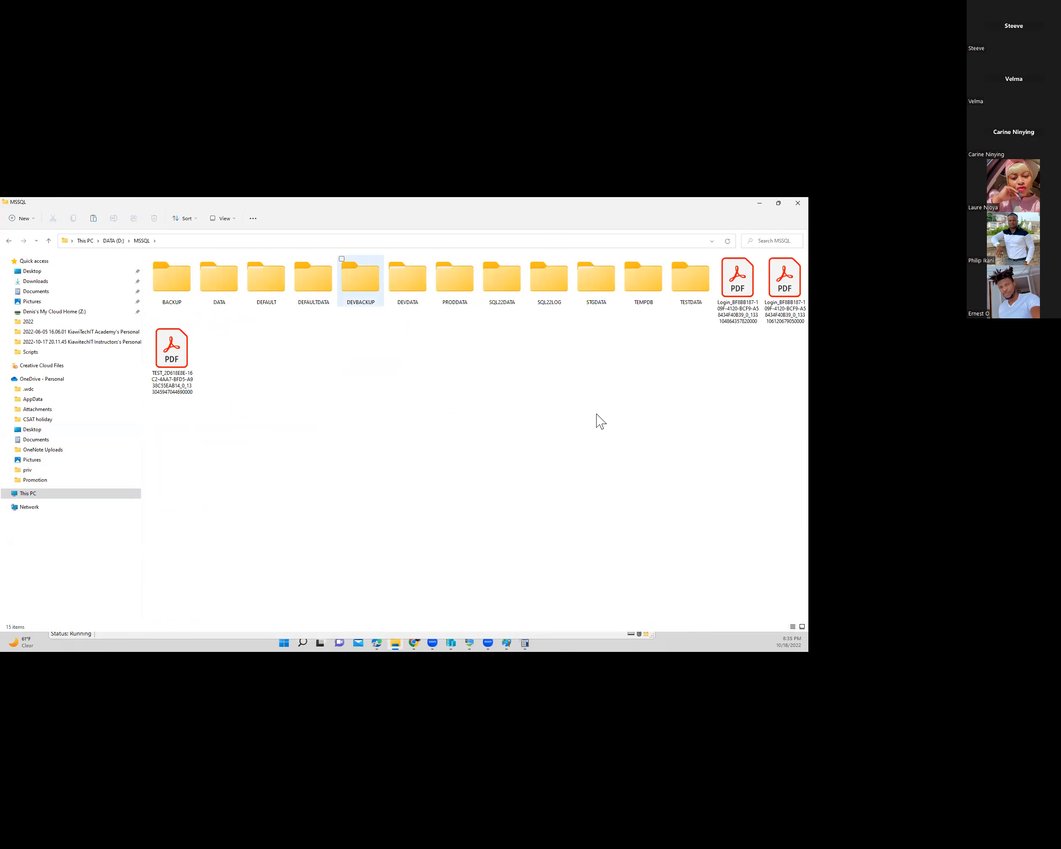
left_click(49, 241)
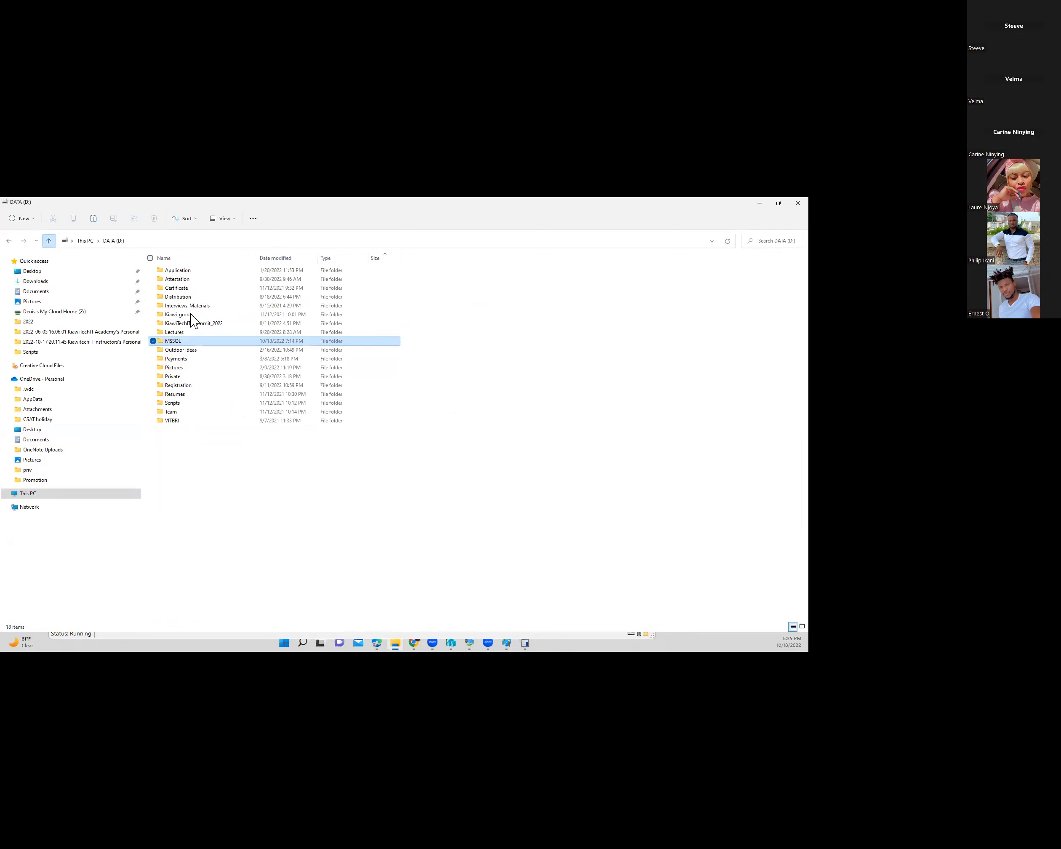
- Find SQLServer2022-x64-ENU in Kiawi_group > KiawiTechIT > MEDIA > SQL Server 2022, then return to the DEV VM
double_click(198, 316)
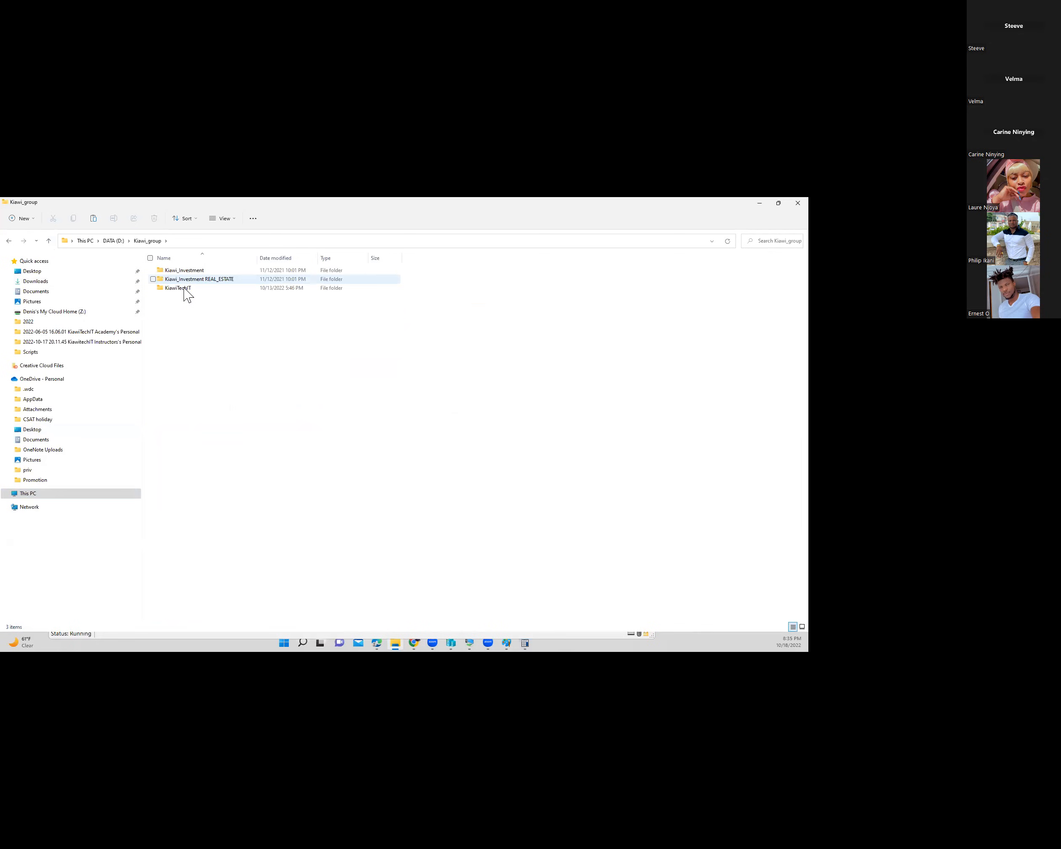
double_click(191, 287)
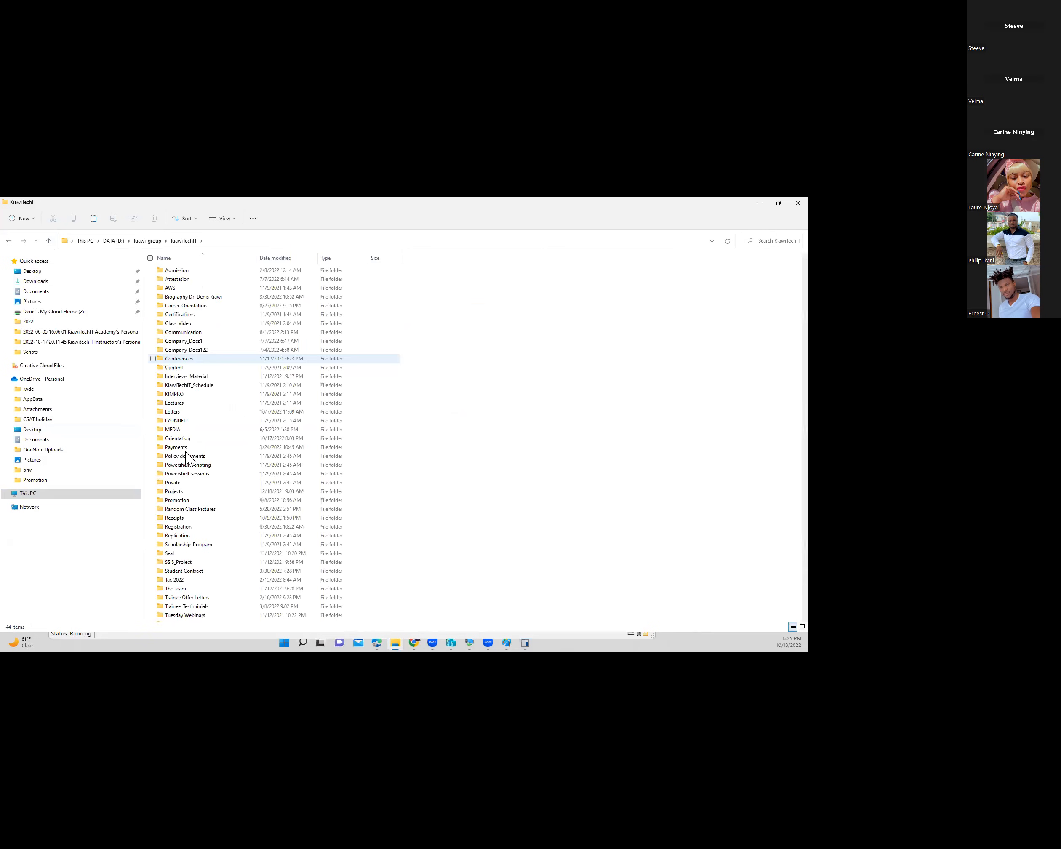
scroll(196, 452, "down", 1)
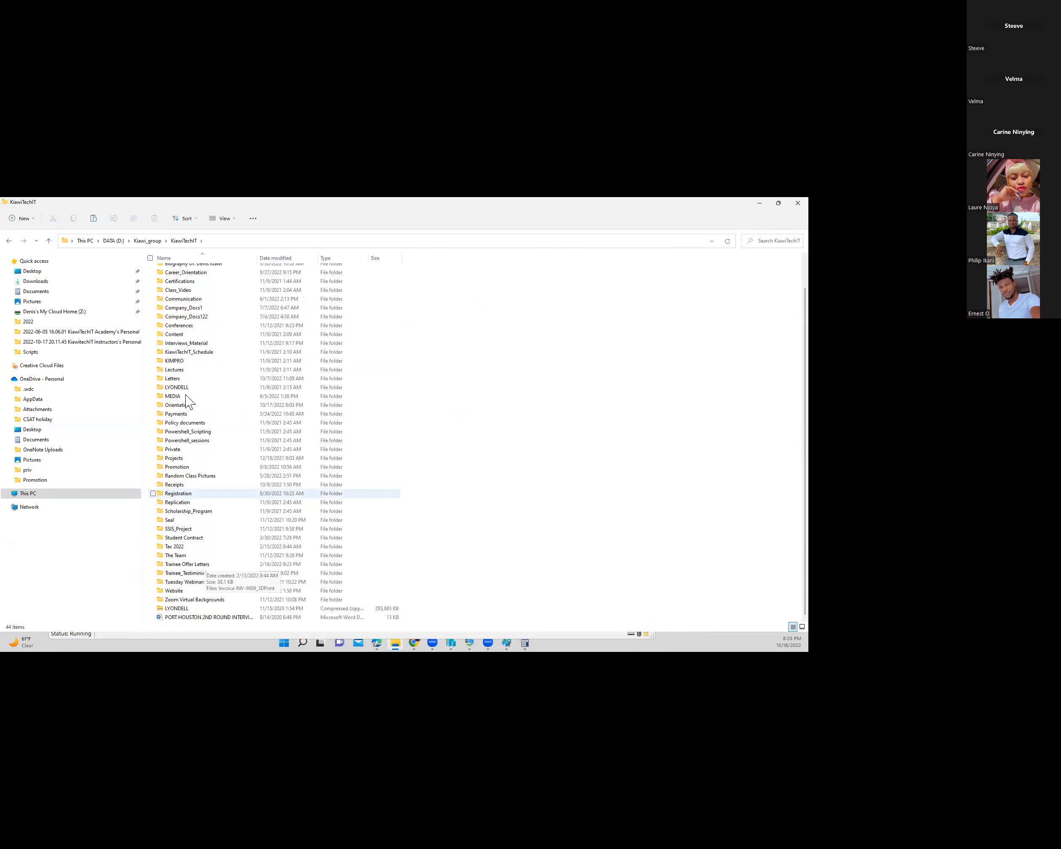
left_click(186, 397)
key("Return")
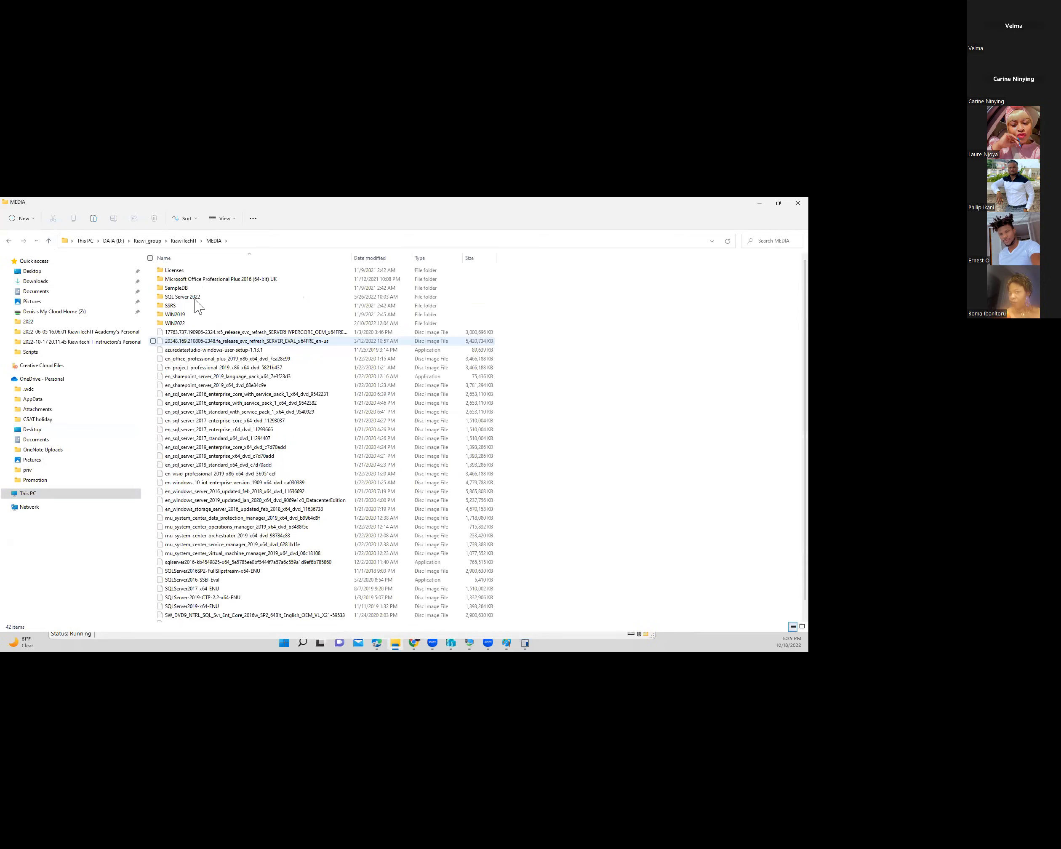
double_click(196, 299)
left_click(193, 273)
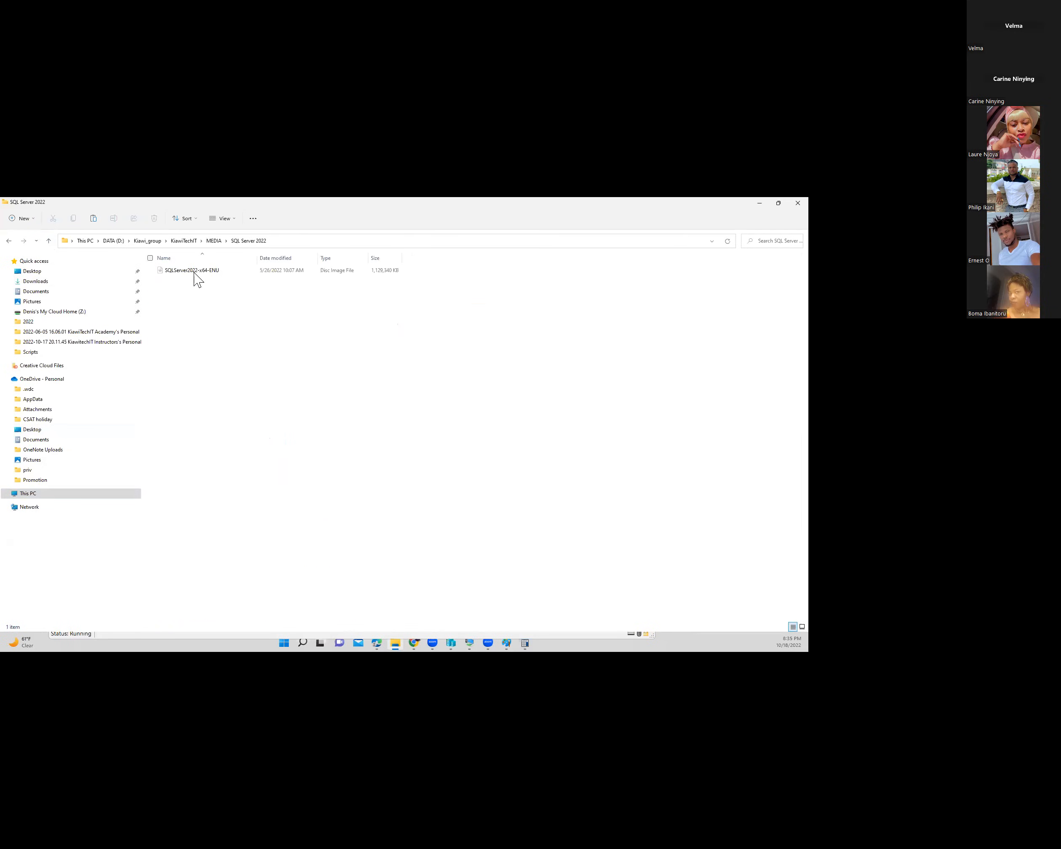
left_click(467, 644)
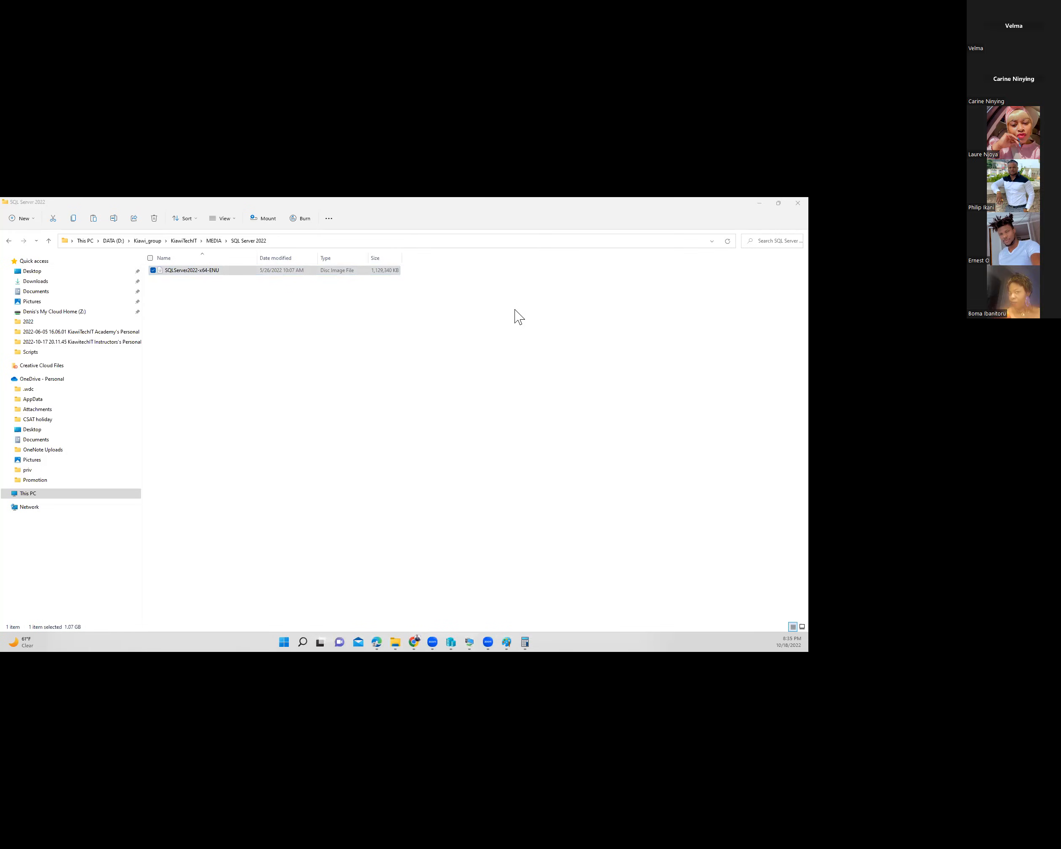
mouse_move(469, 644)
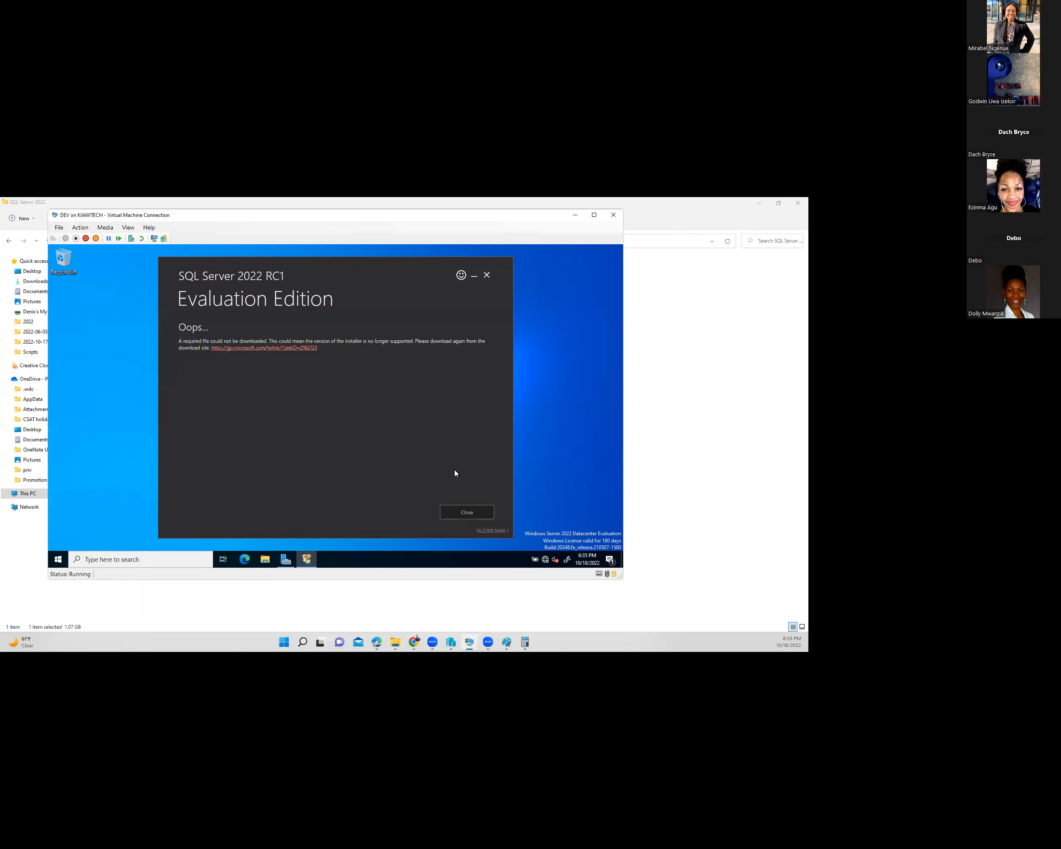
- Dismiss the VM's download error and run SQL2022-SSEI-Eval from Downloads to download the ISO media
left_click(467, 512)
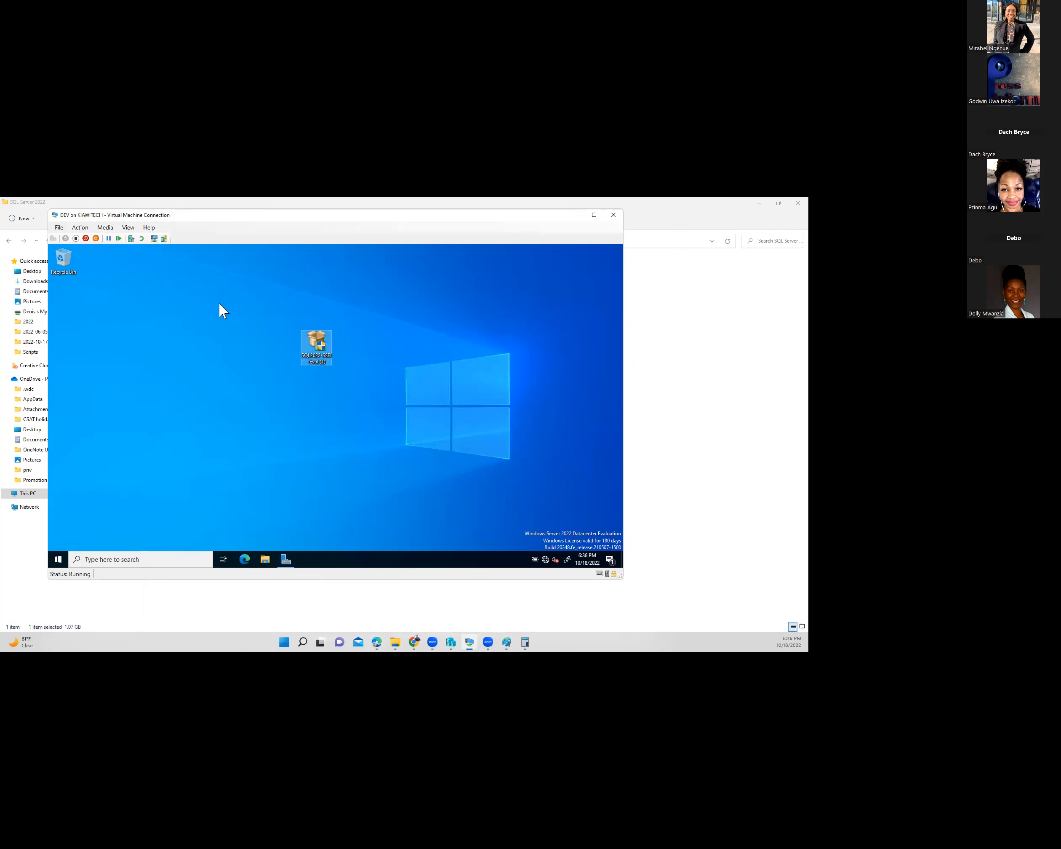
key("alt+Tab")
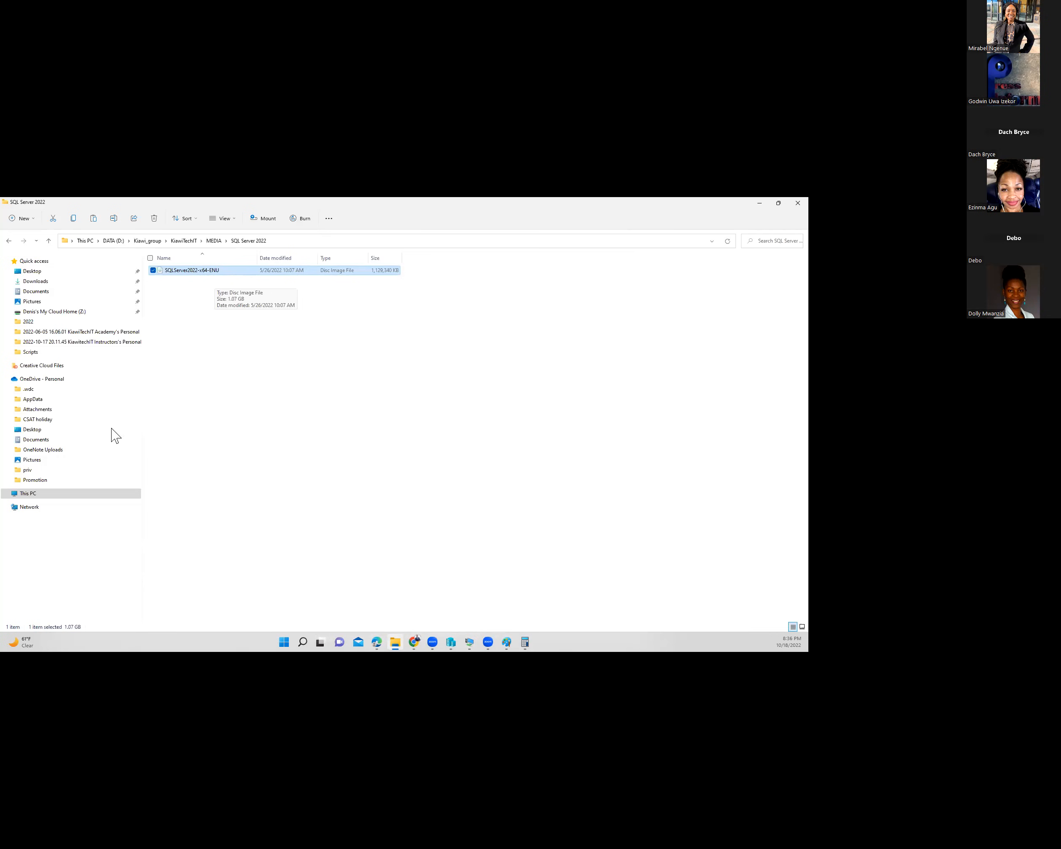
left_click(36, 281)
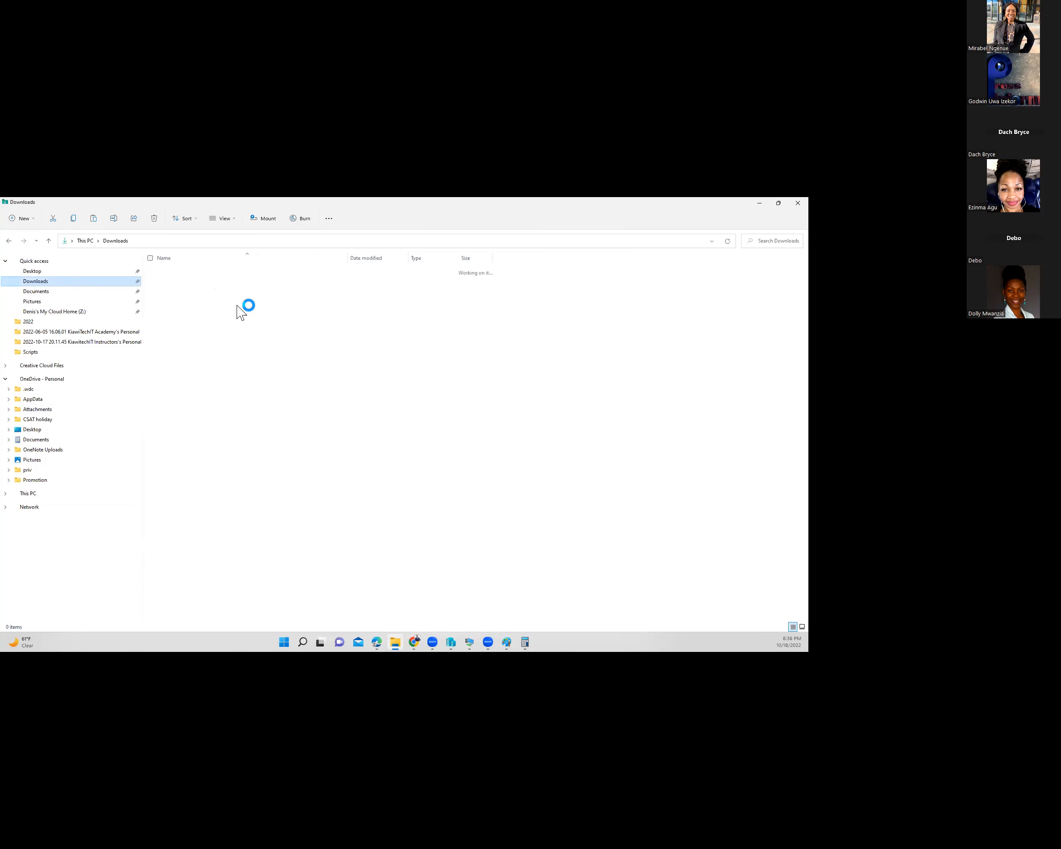
left_click(376, 259)
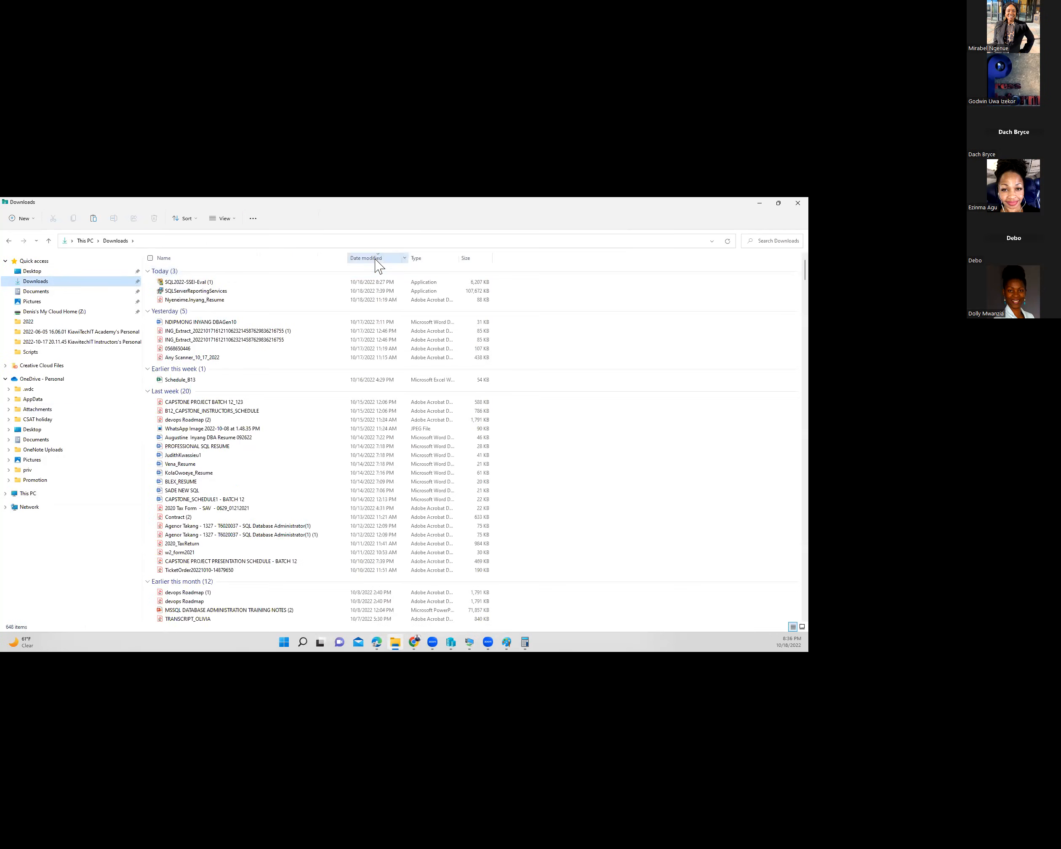
left_click(363, 283)
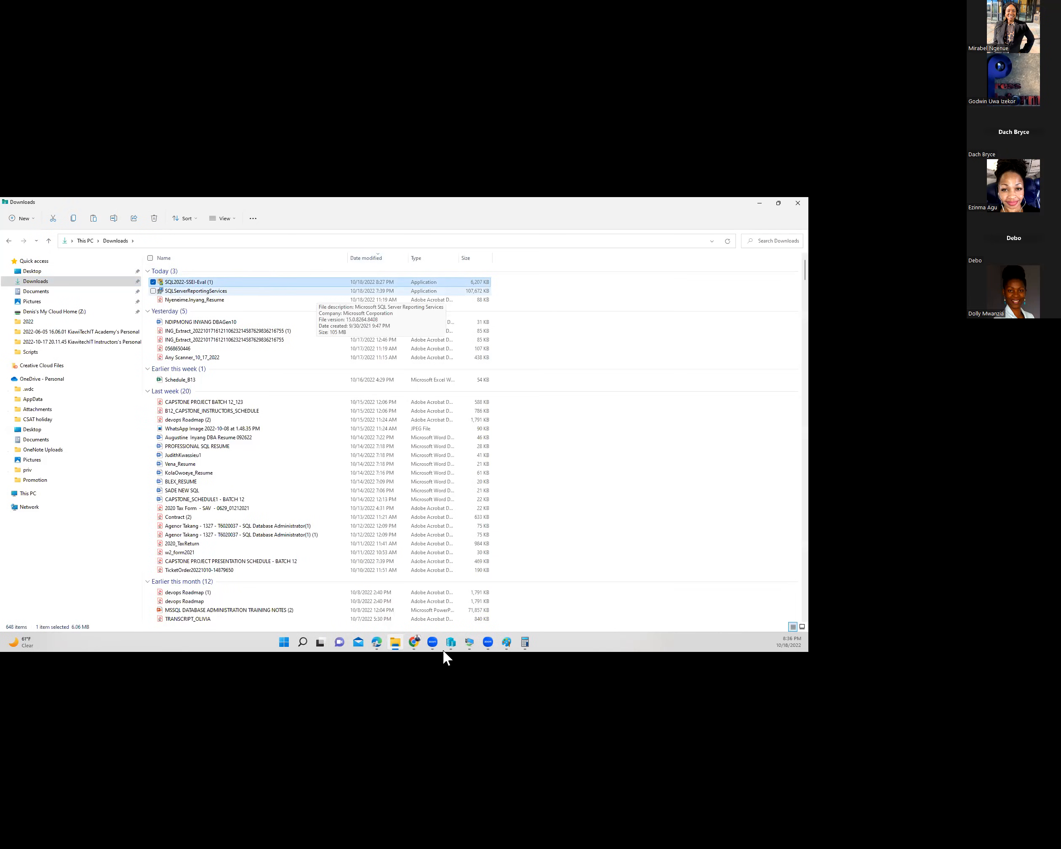
double_click(199, 283)
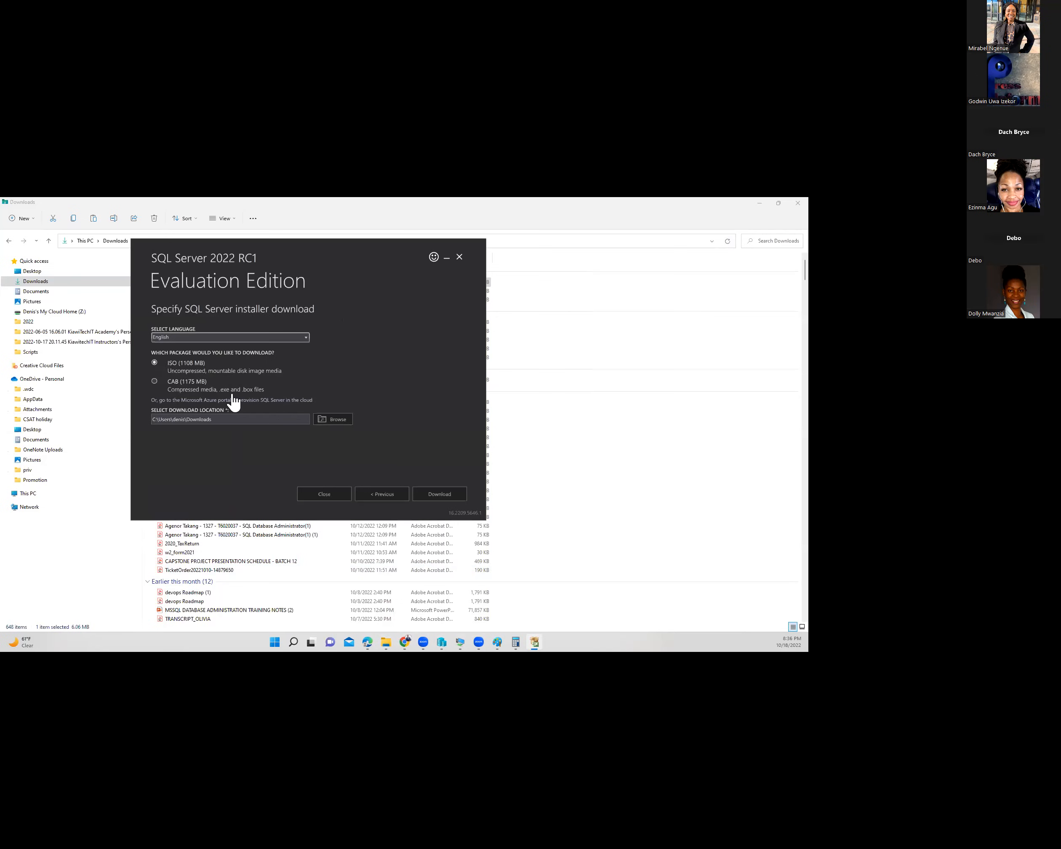
left_click(440, 494)
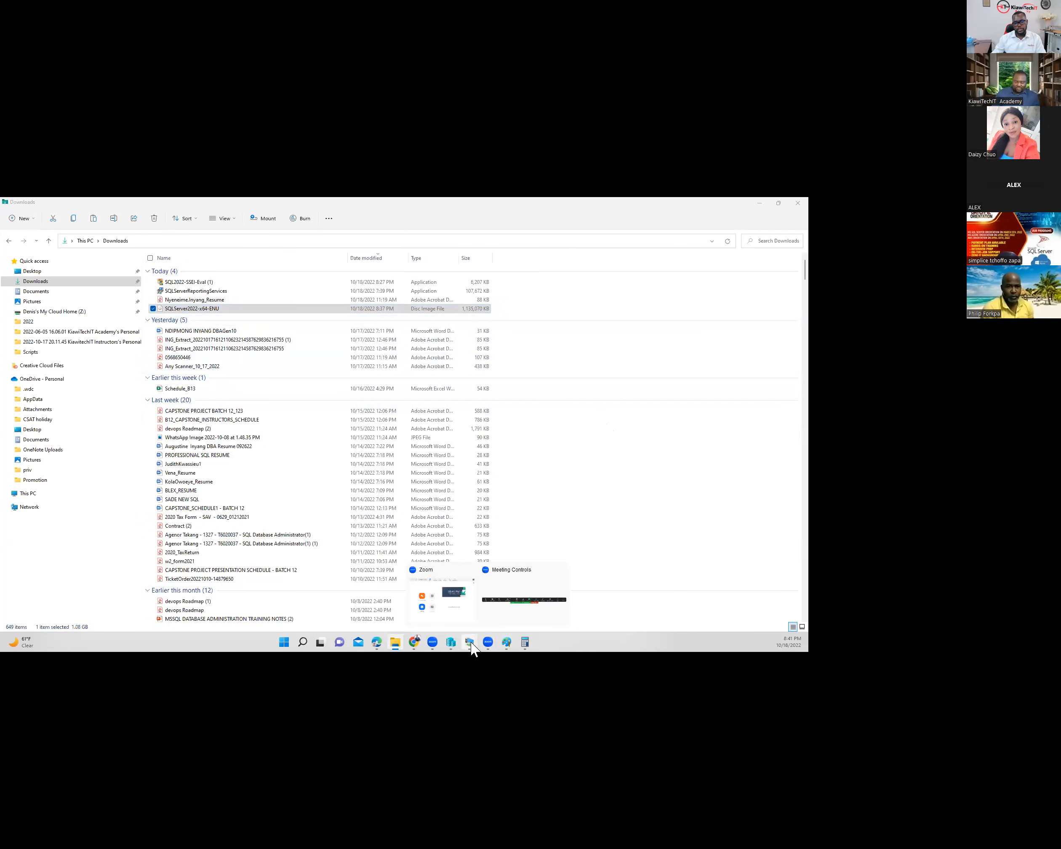
- Insert the SQLServer2022-x64-ENU ISO from Downloads into the DEV VM's DVD drive
left_click(539, 603)
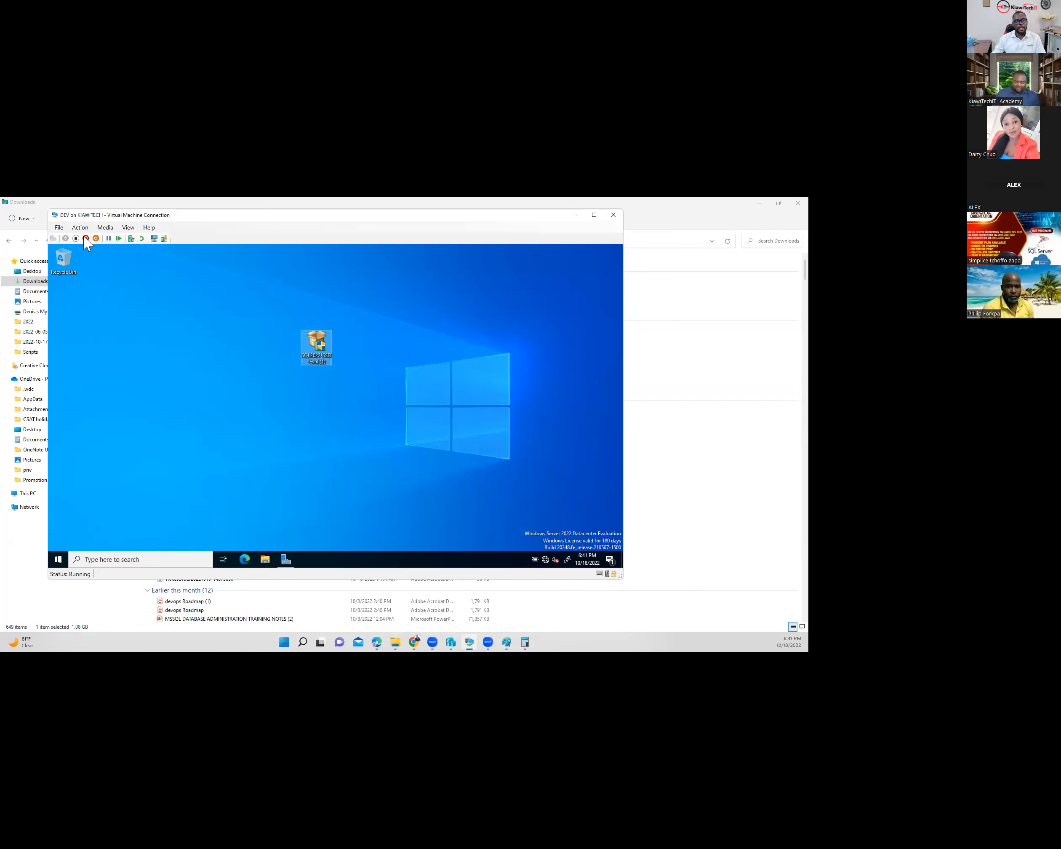
left_click(128, 227)
mouse_move(105, 229)
left_click(189, 252)
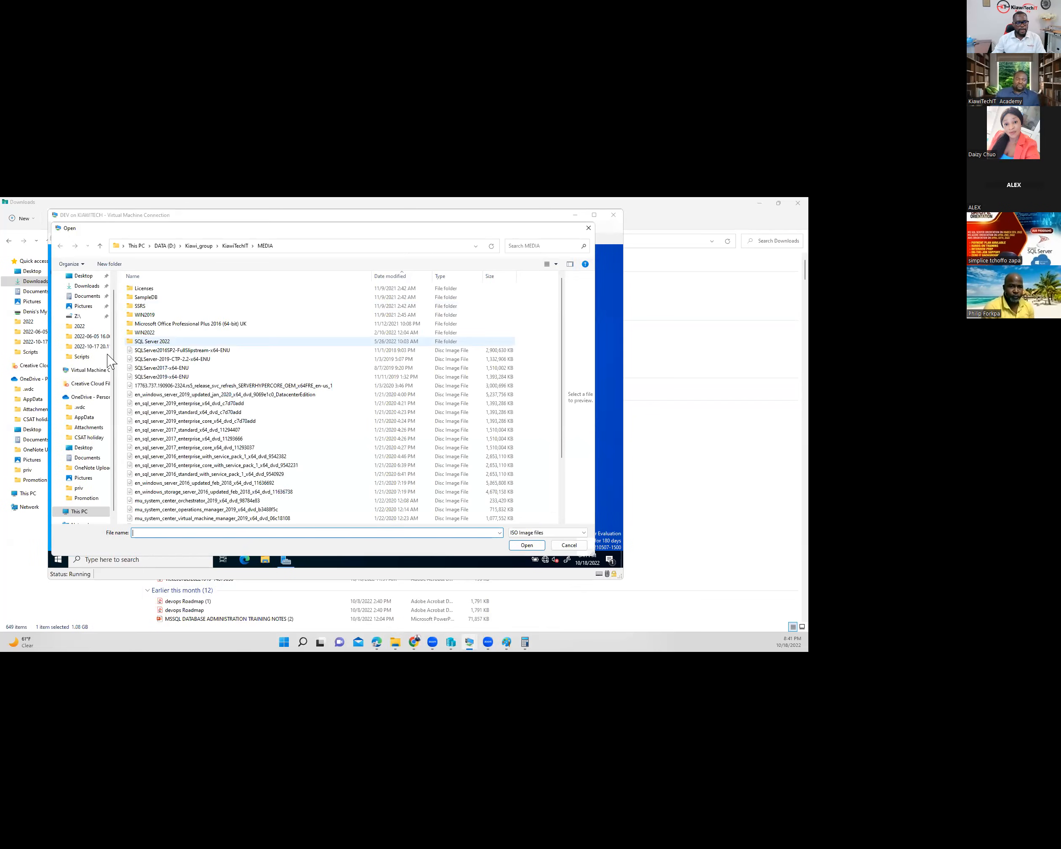
left_click(85, 287)
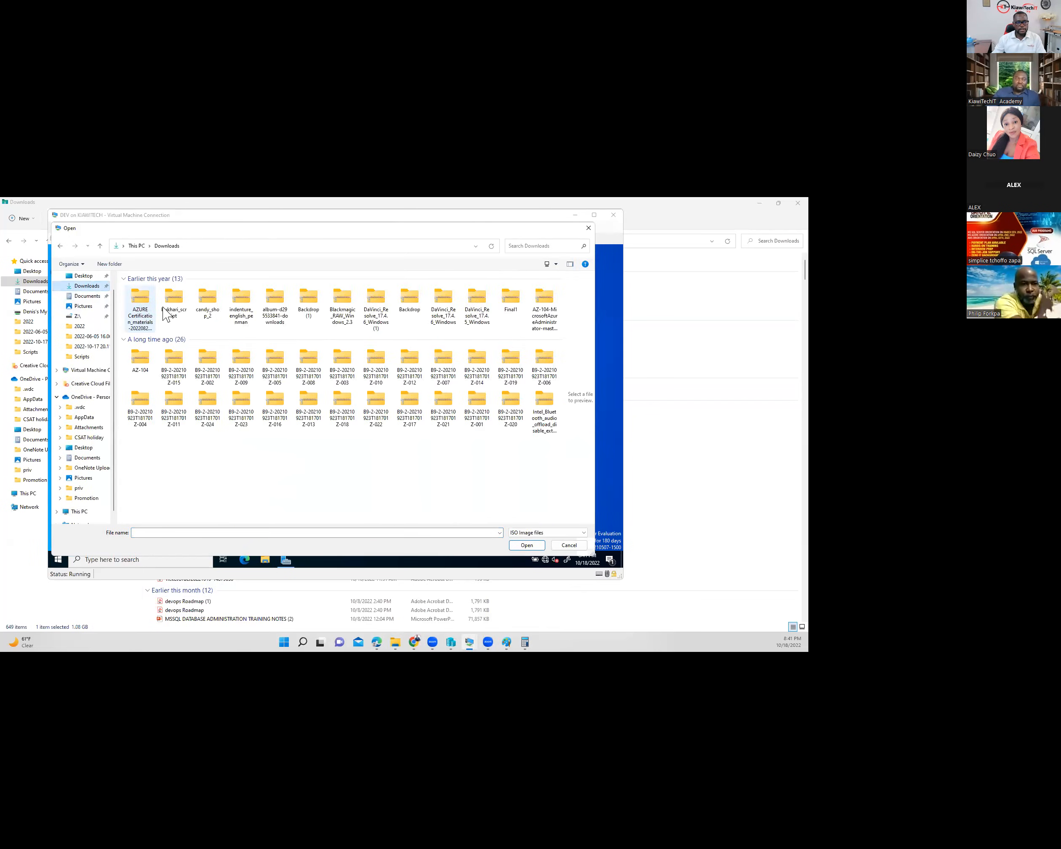
double_click(141, 306)
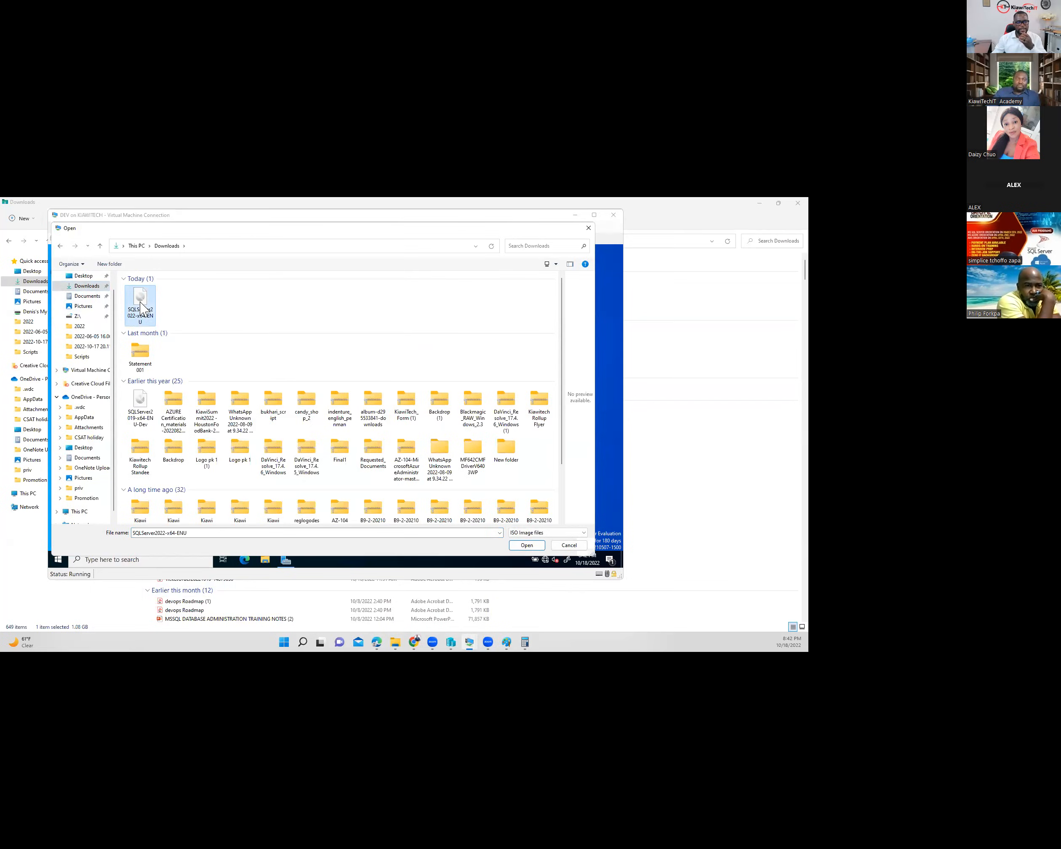
- Run setup from the VM's DVD Drive (D:) SQLServer2022 with administrator rights
left_click(264, 561)
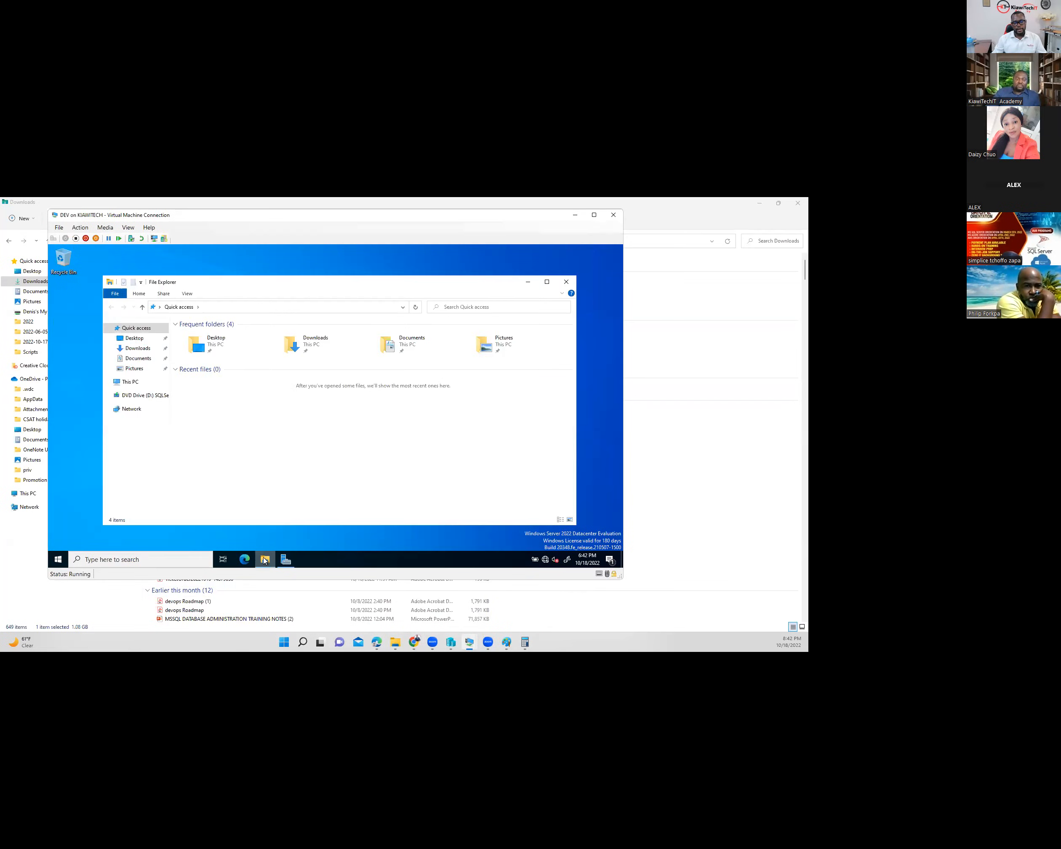
left_click(125, 381)
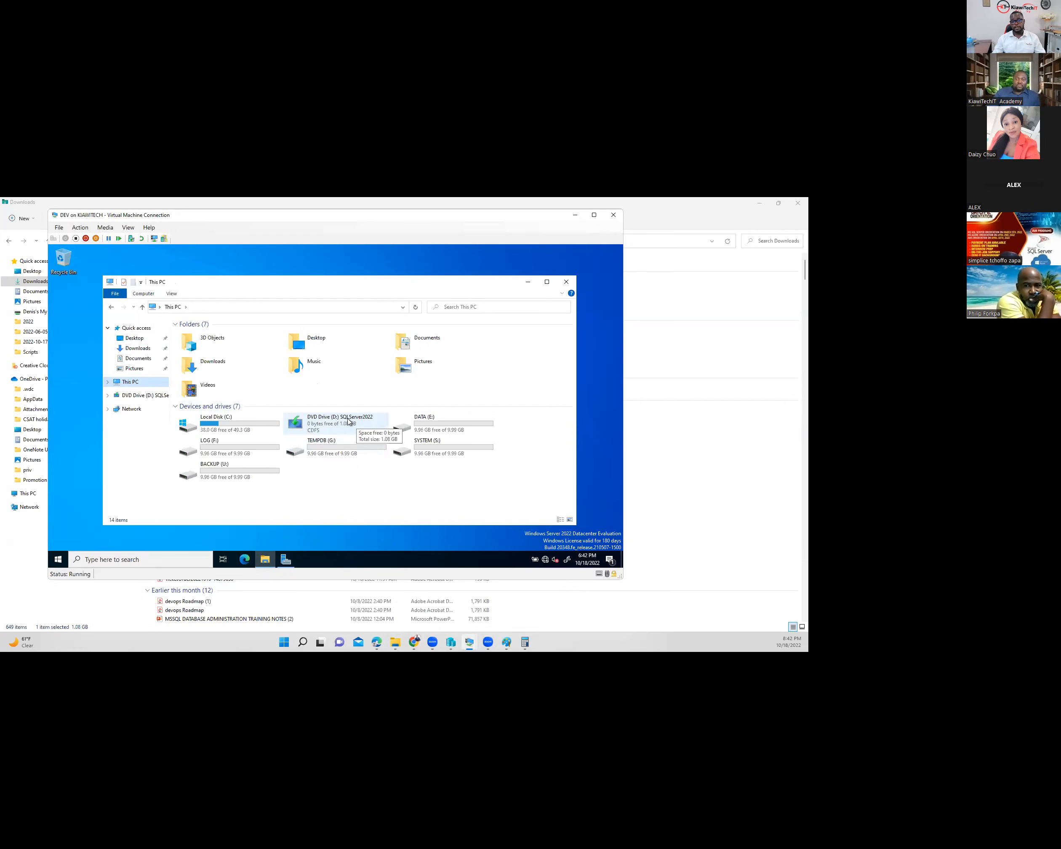
left_click(348, 421)
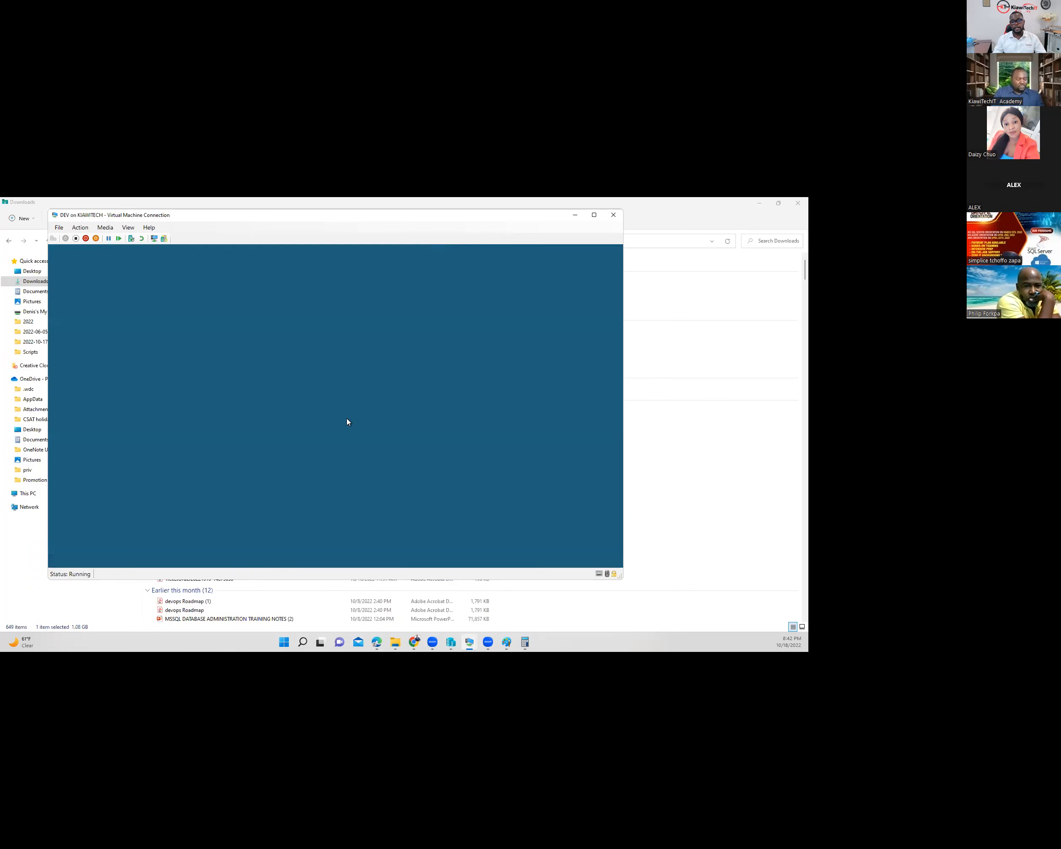
left_click(316, 458)
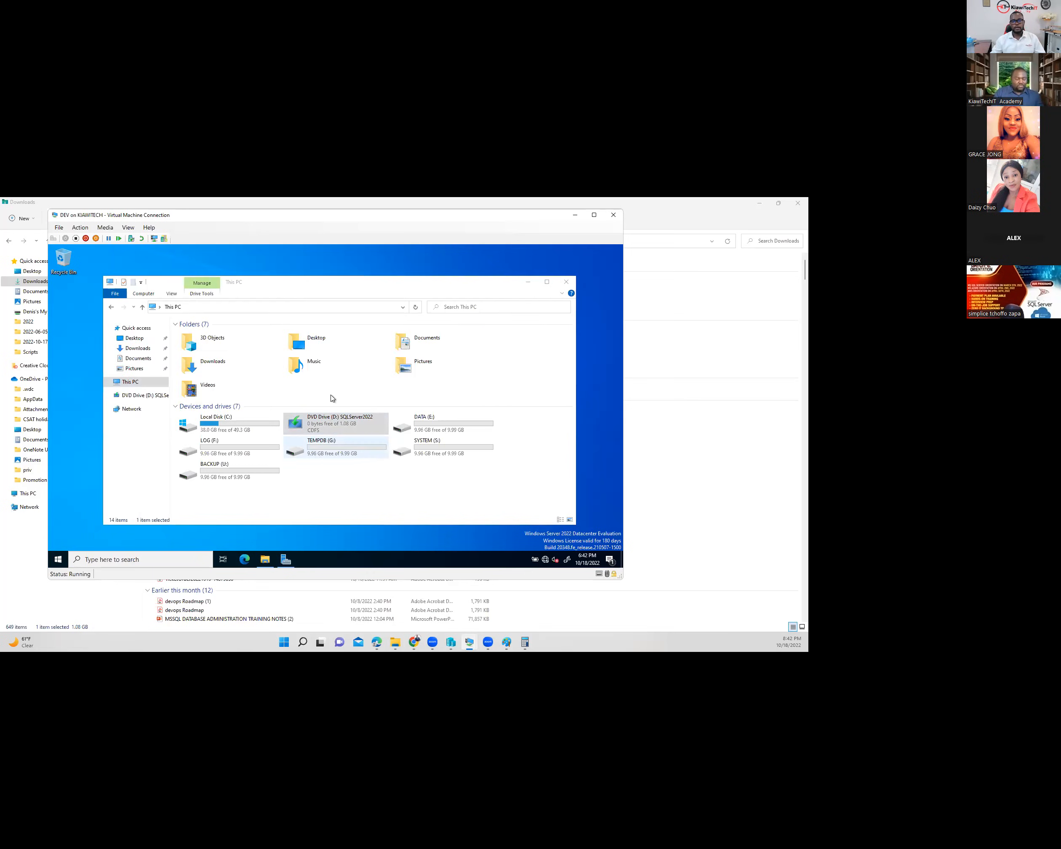
- Maximize the DEV VM console so the SQL Server Installation Center fills the screen
left_click(594, 216)
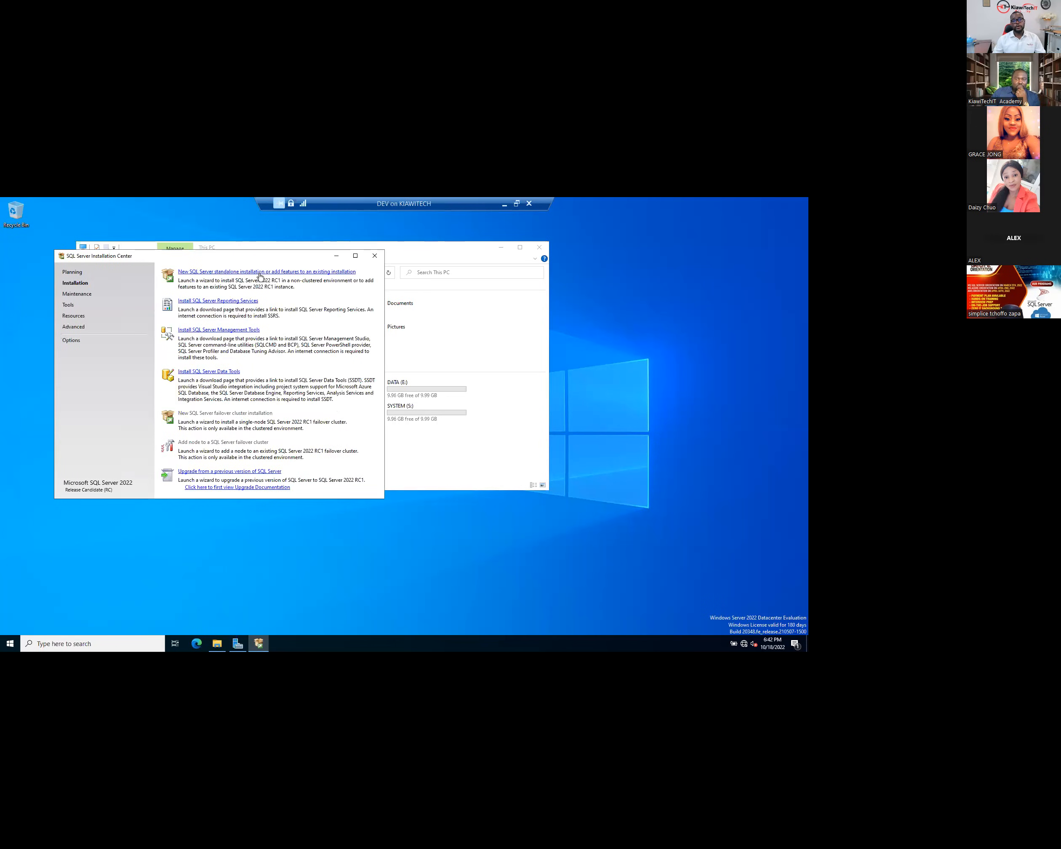
- Start a new standalone SQL Server installation, keep the Evaluation edition and accept the license terms
left_click(286, 271)
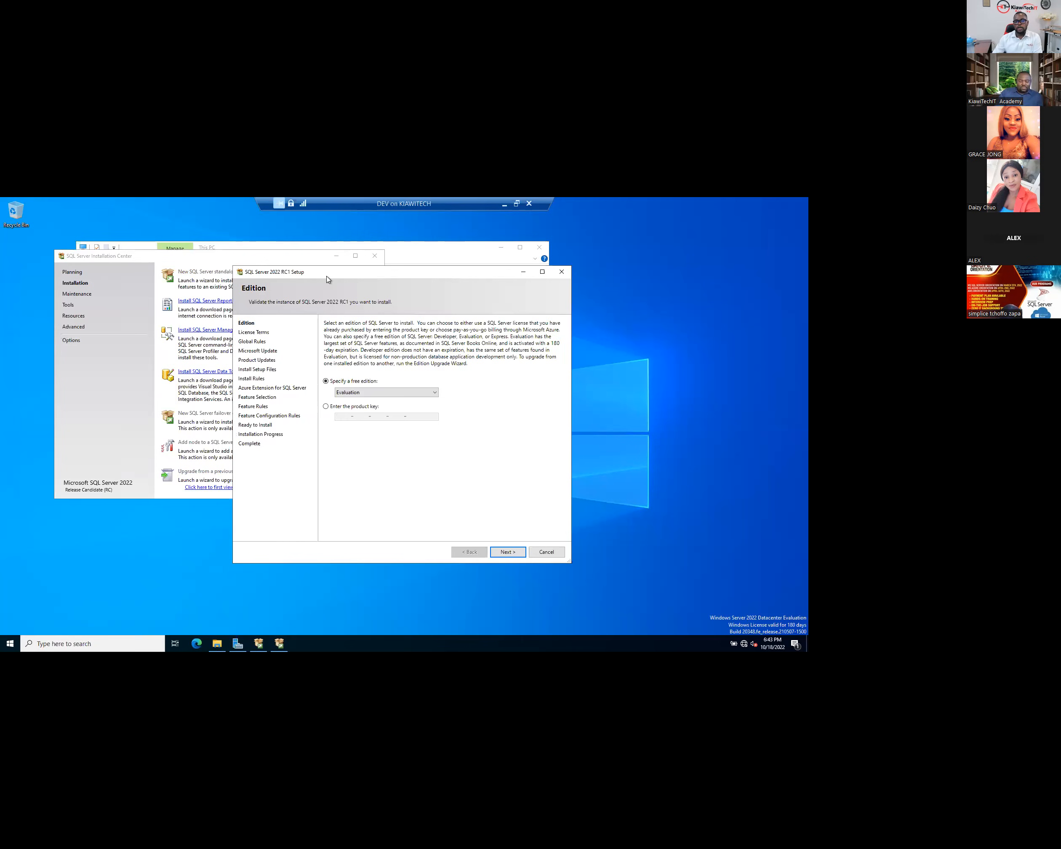
left_click_drag(262, 265, 186, 260)
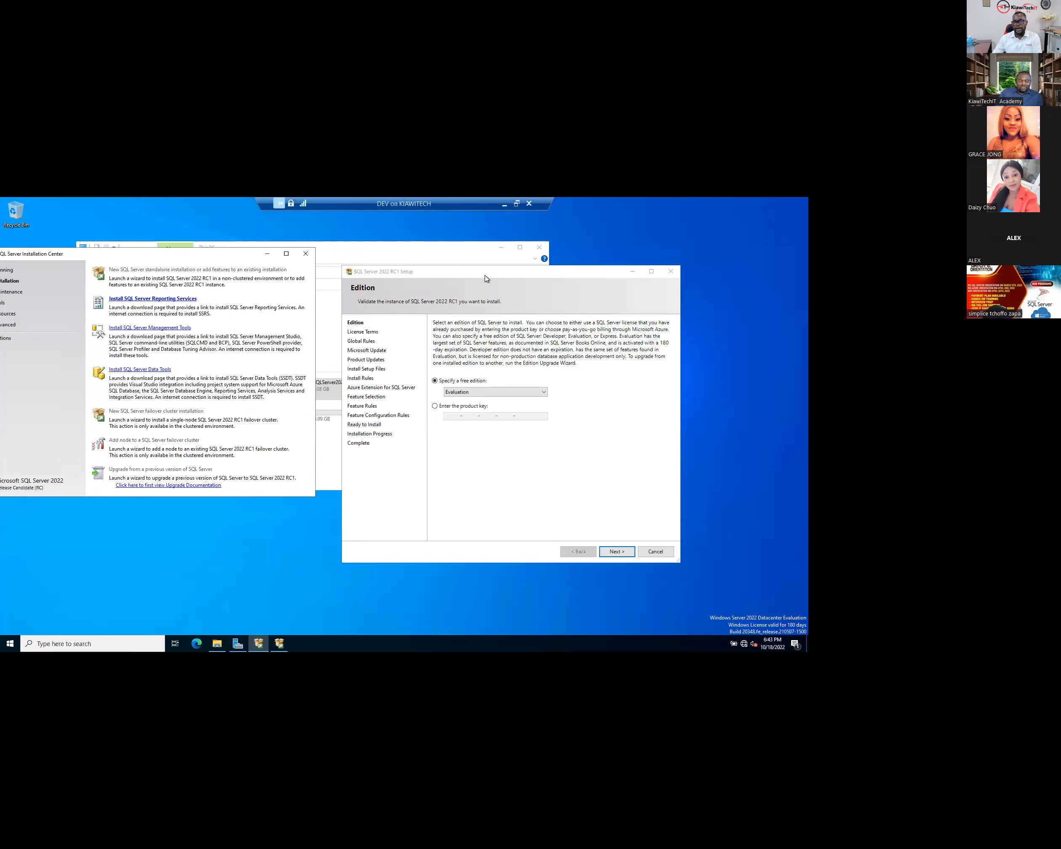
left_click_drag(486, 273, 470, 255)
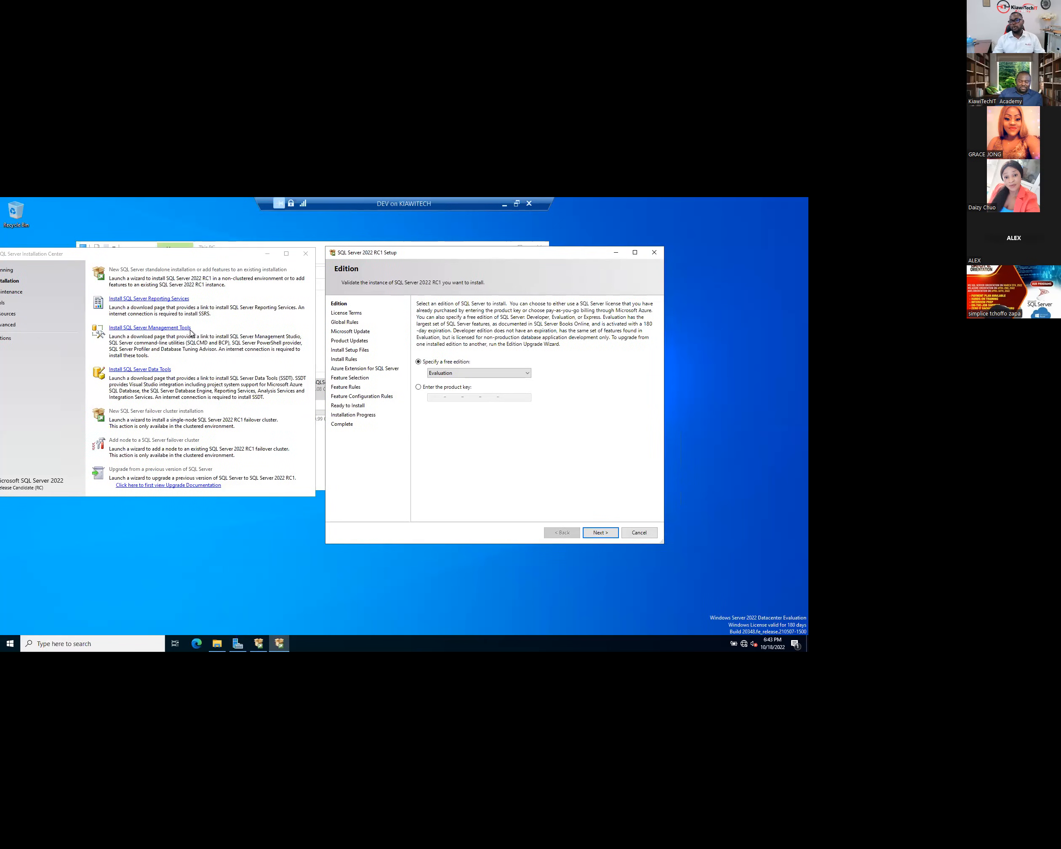
left_click(476, 374)
left_click(443, 377)
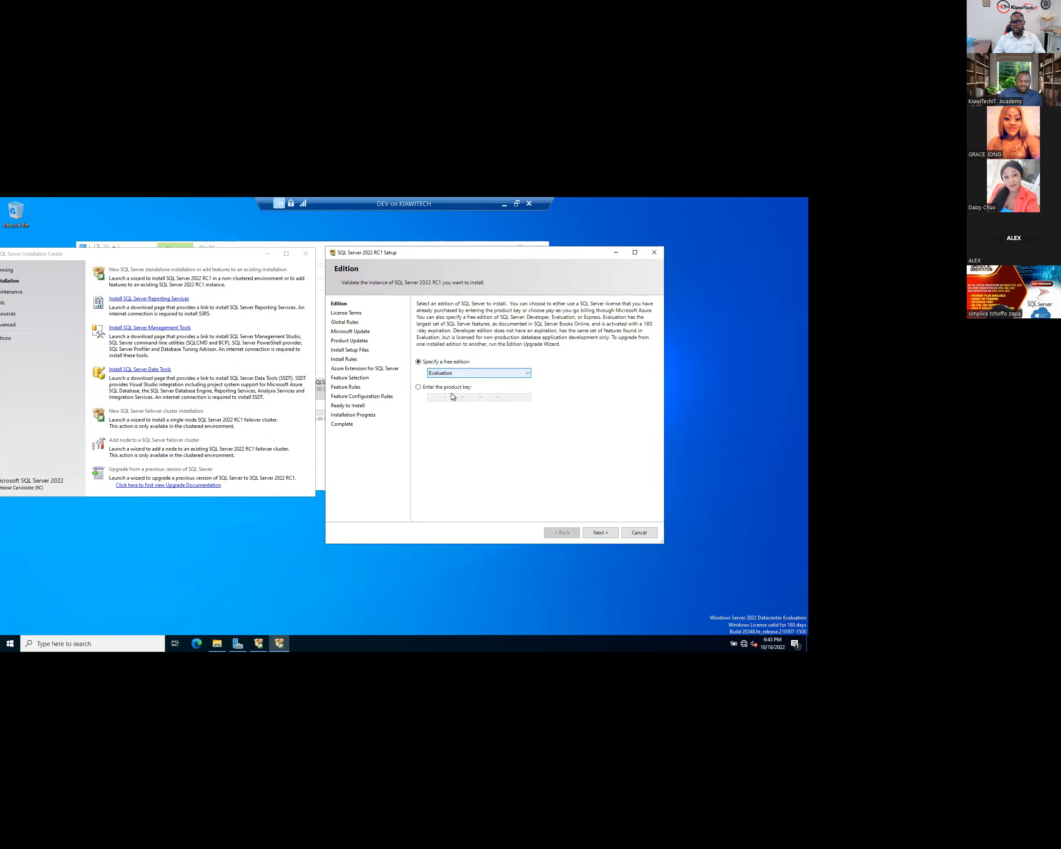
left_click(601, 533)
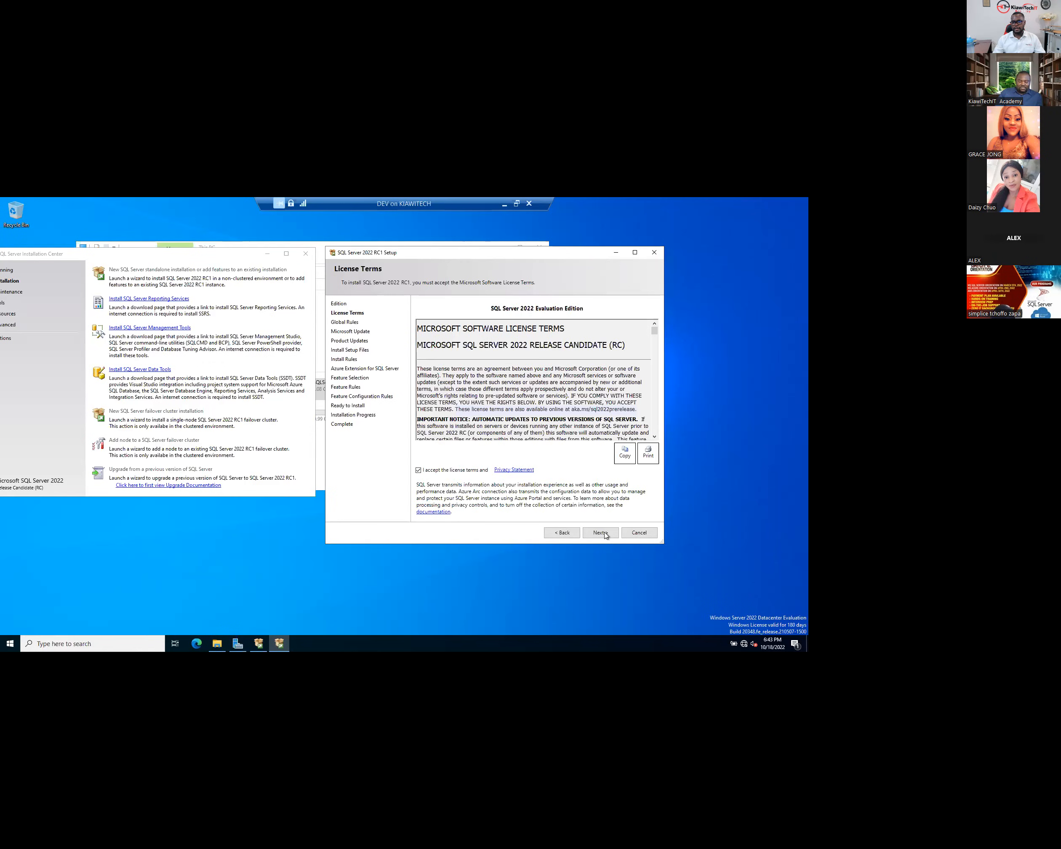
left_click(606, 533)
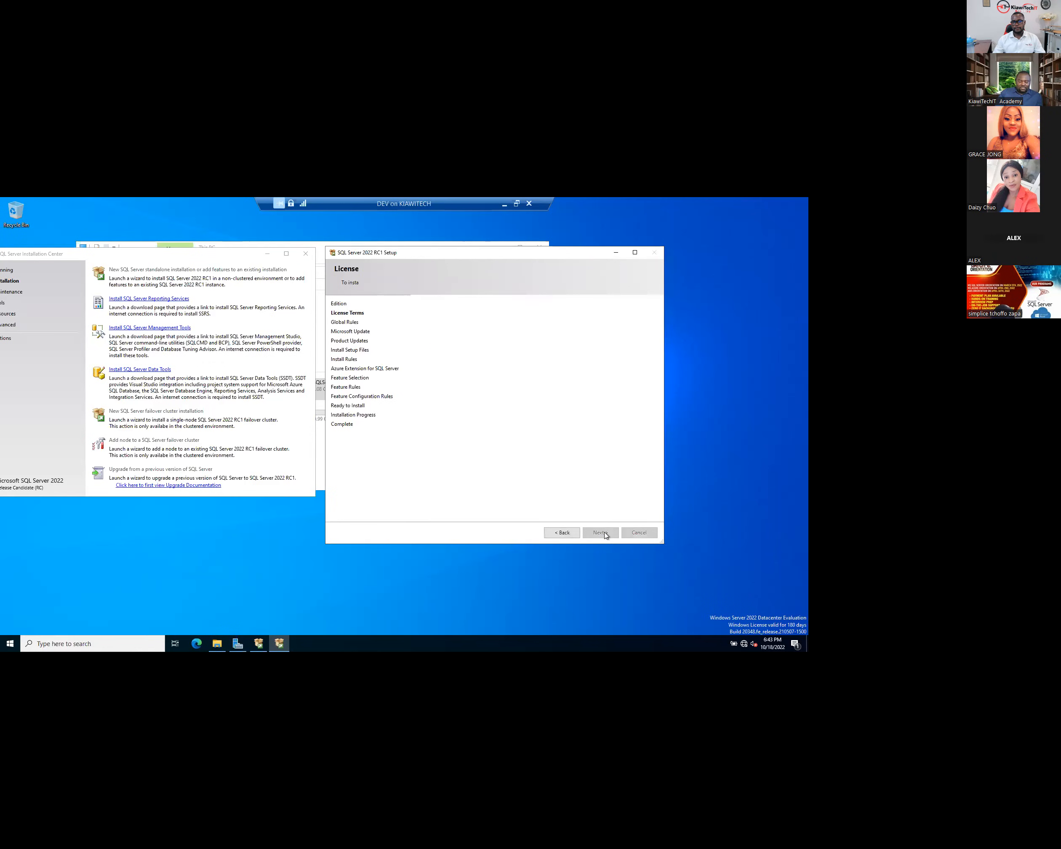
- Skip Microsoft Update and untick Include SQL Server product updates
left_click(271, 258)
left_click_drag(480, 251, 415, 251)
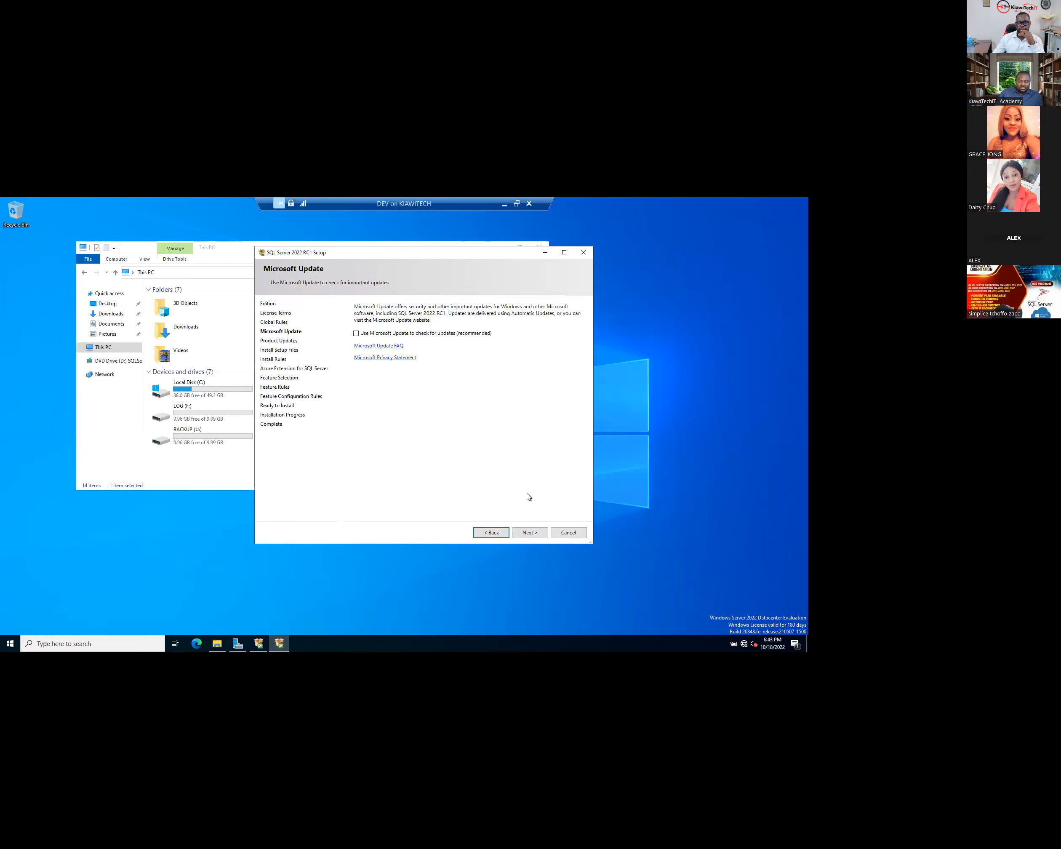
left_click(528, 533)
left_click(356, 311)
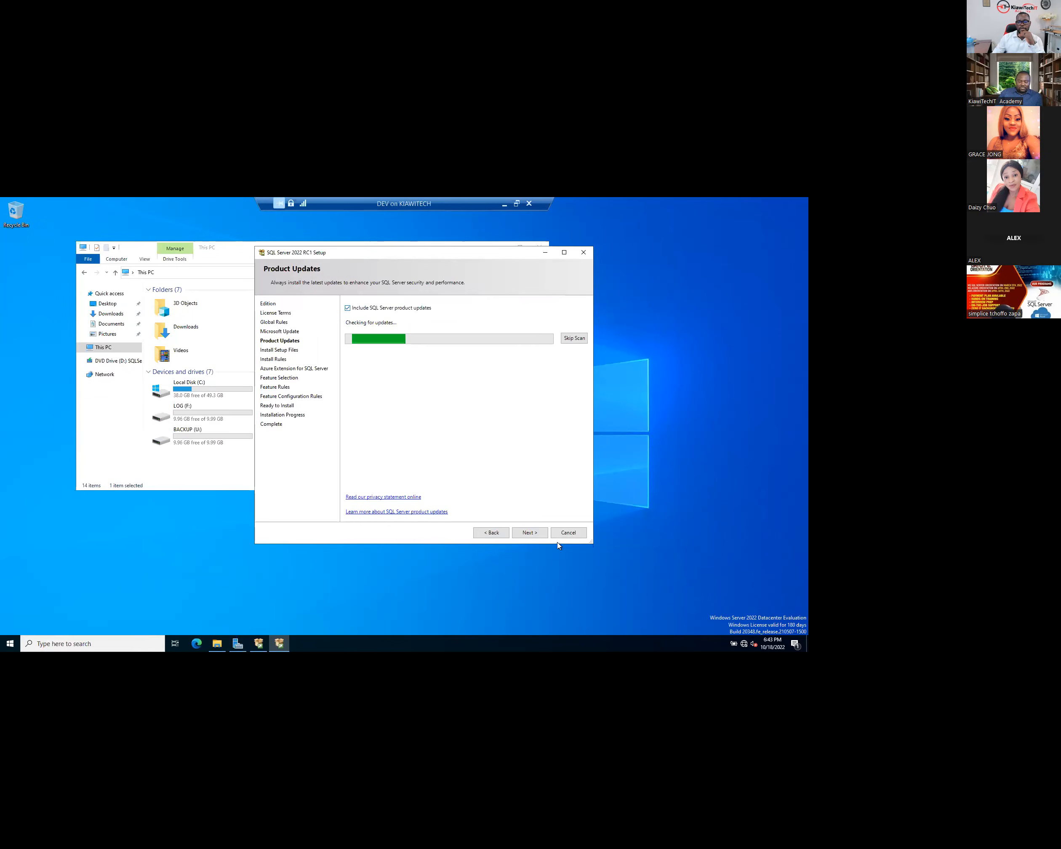
left_click(536, 534)
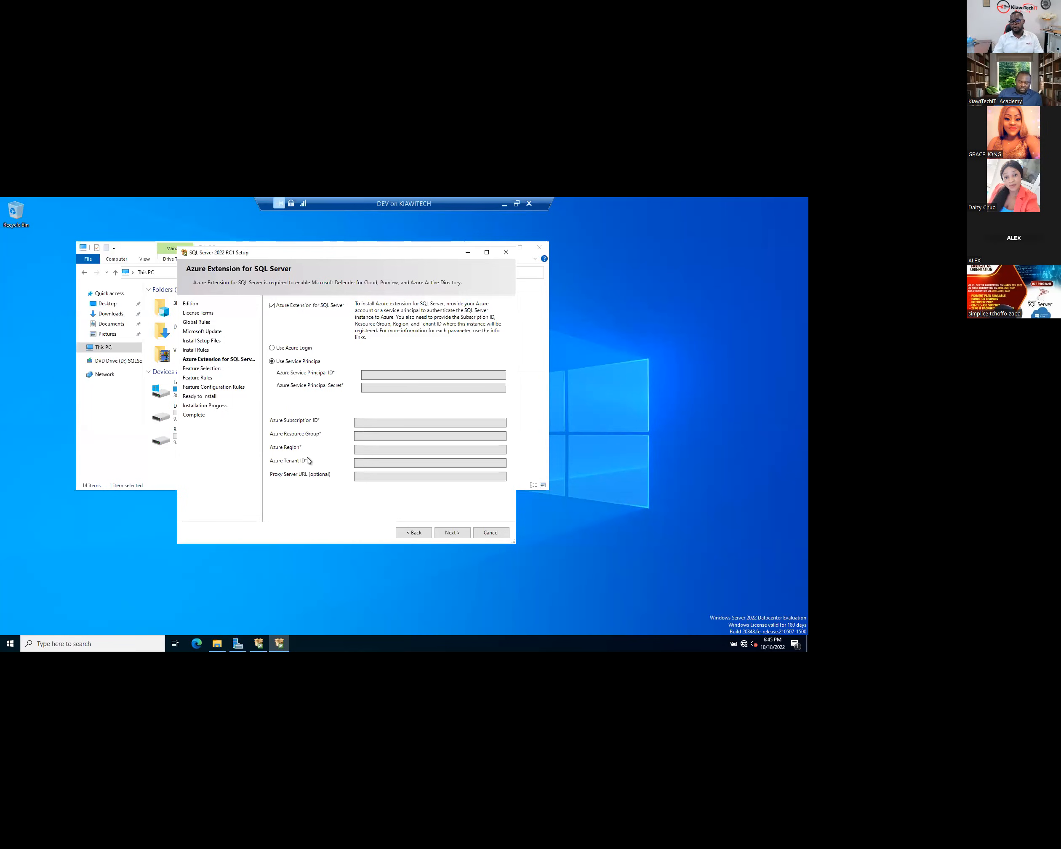
- Untick Azure Extension for SQL Server, then tick Database Engine Services and SQL Server Replication
left_click(271, 306)
left_click(453, 529)
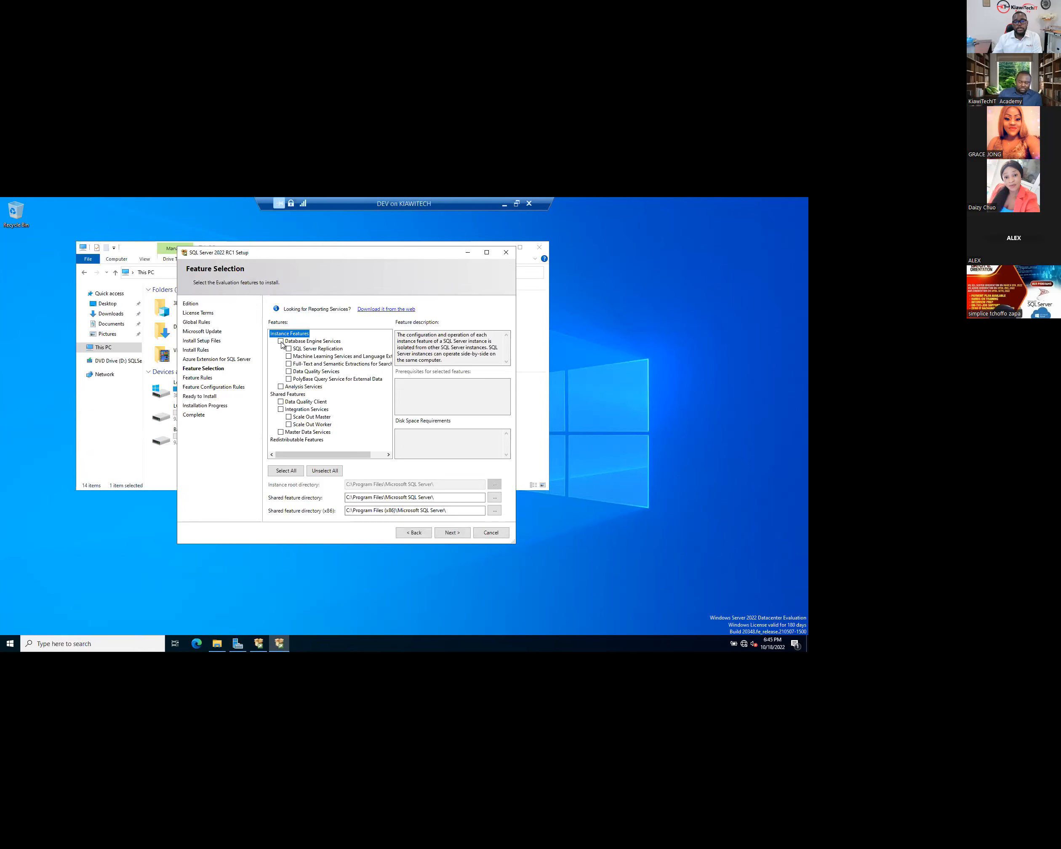
left_click(281, 341)
left_click(289, 350)
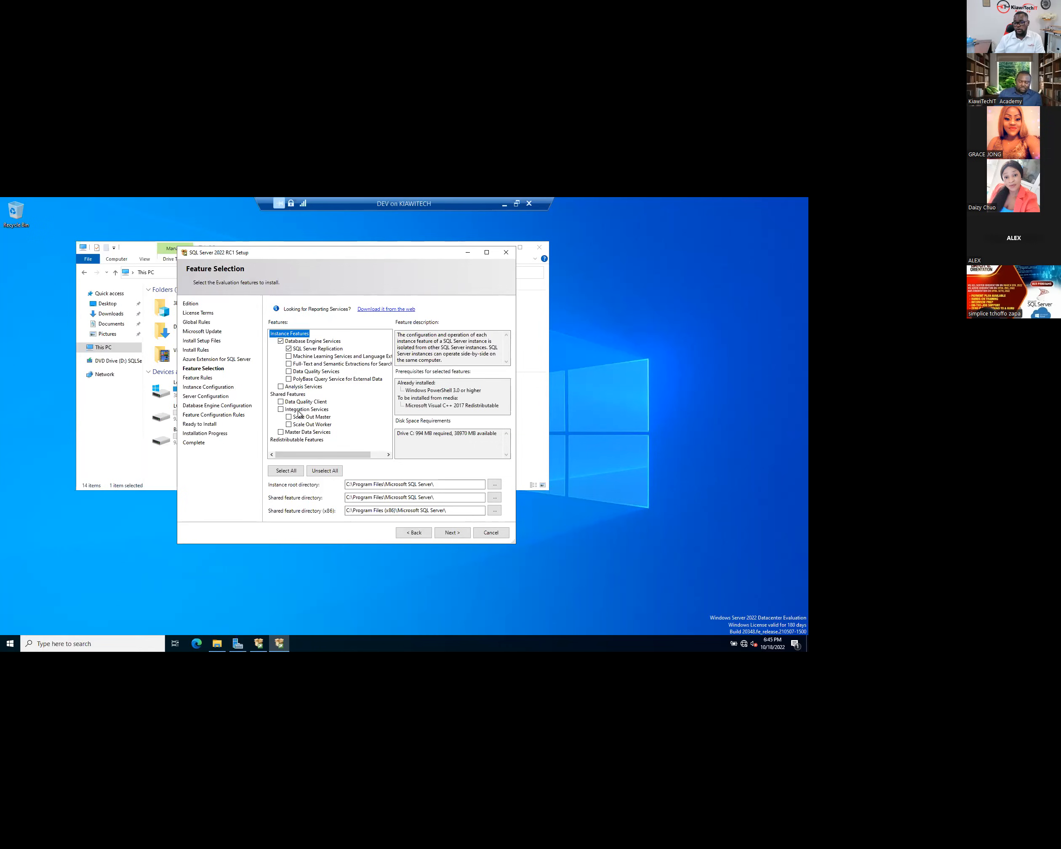
left_click(350, 483)
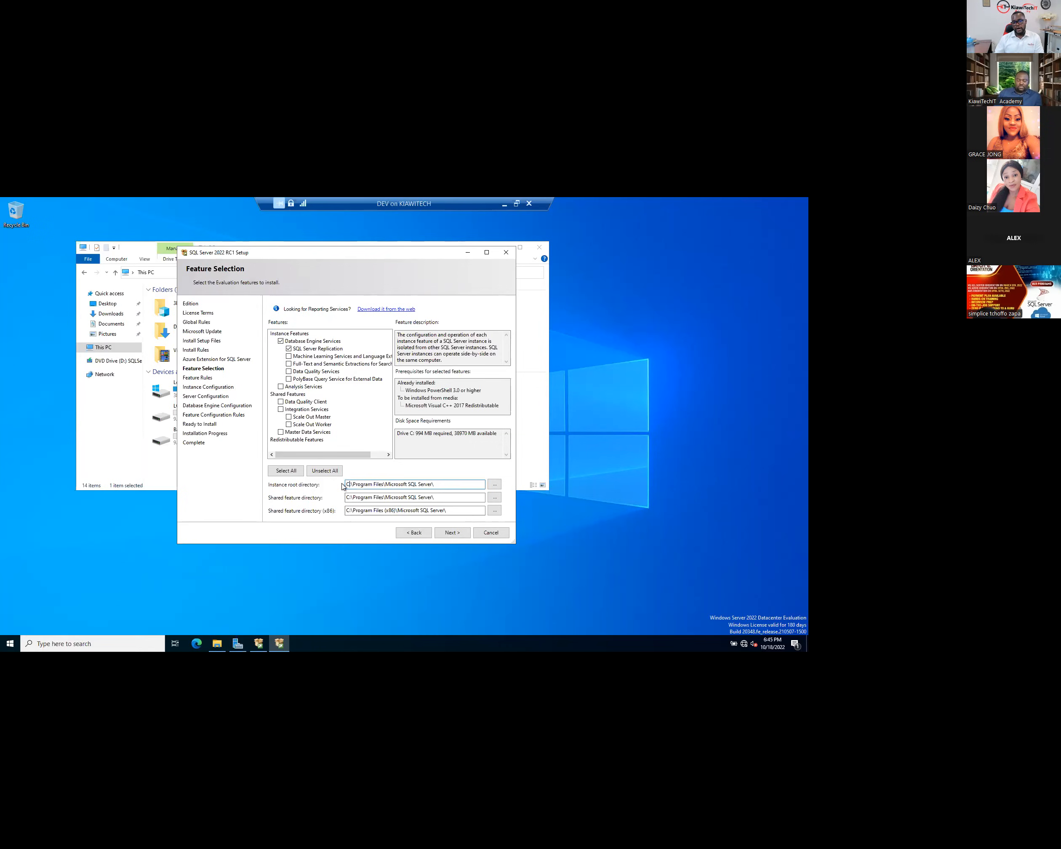
- Check drive space in This PC, then change the instance root directory from C: to S:
left_click_drag(346, 484, 350, 484)
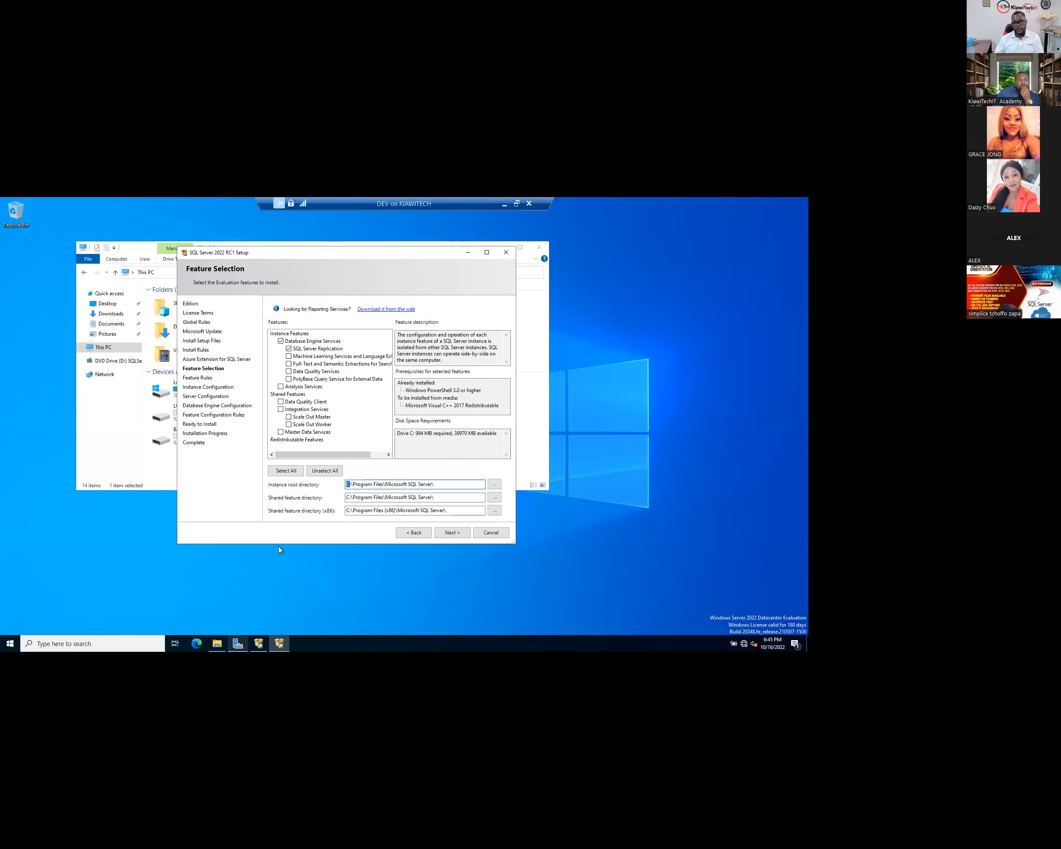
left_click(218, 643)
mouse_move(402, 410)
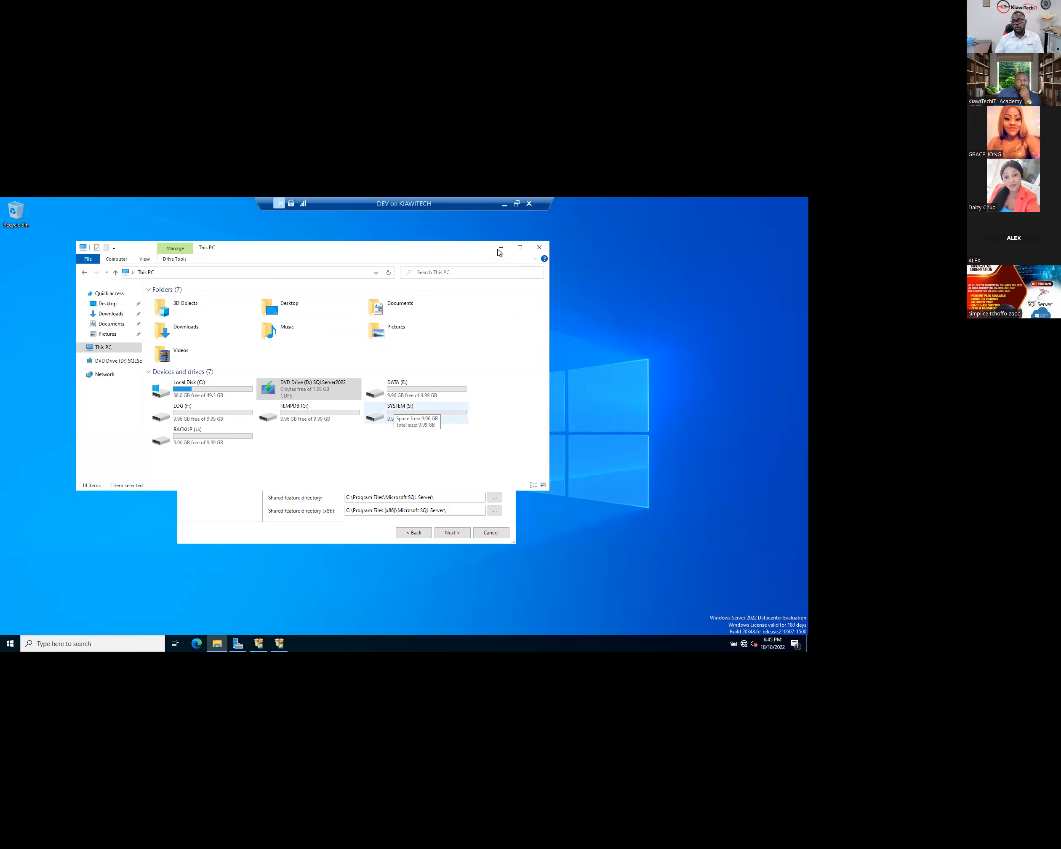
left_click(500, 249)
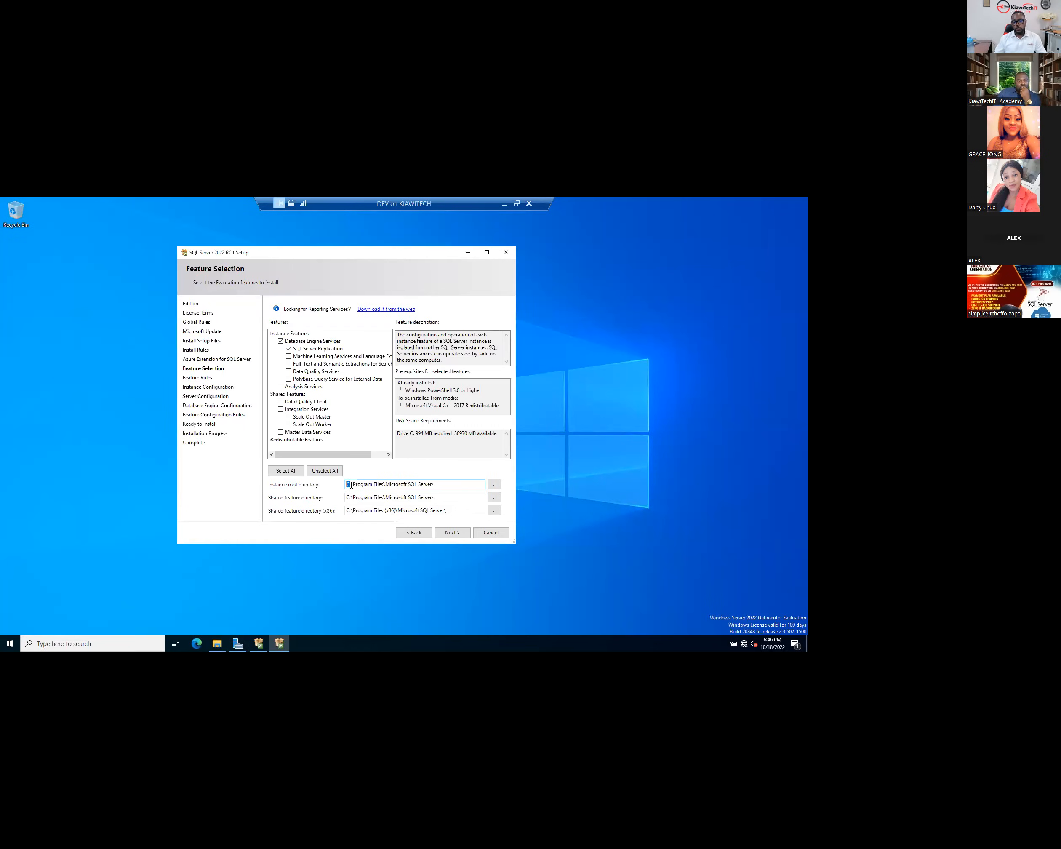
key("BackSpace")
type("S")
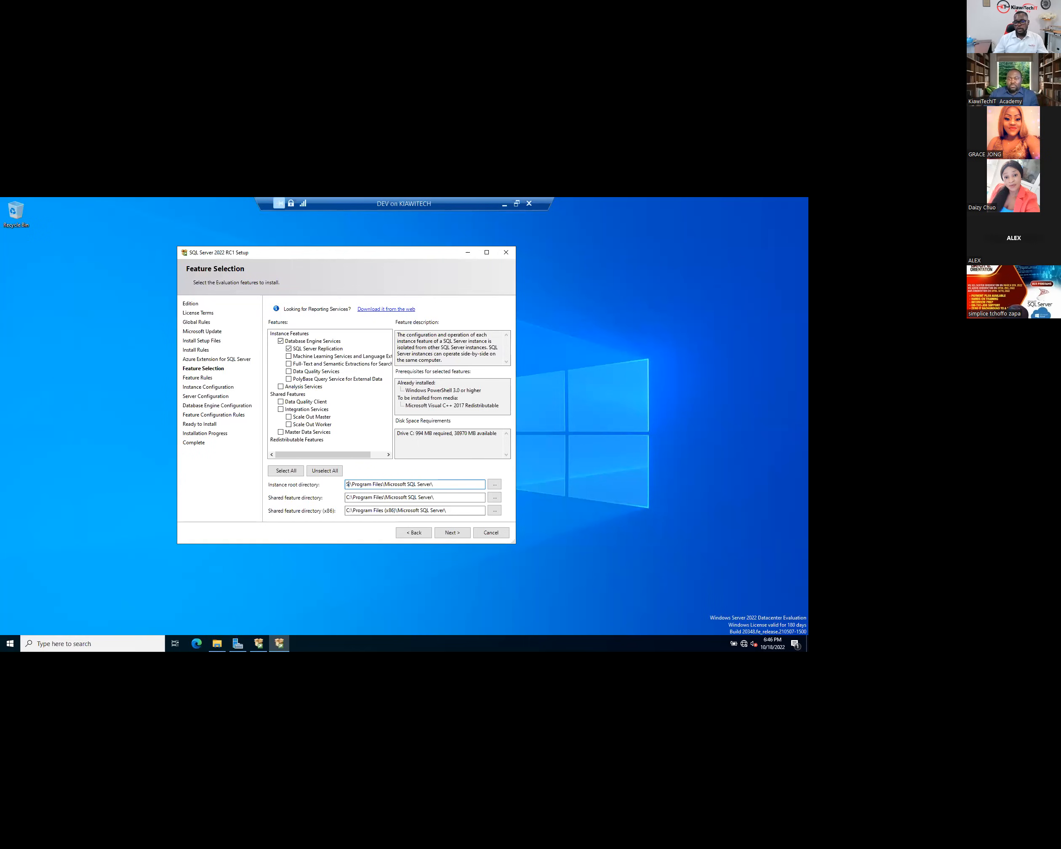
- Change the shared feature directory and the x86 shared feature directory from C: to S:
left_click(355, 497)
key("Home")
key("Delete")
type("S")
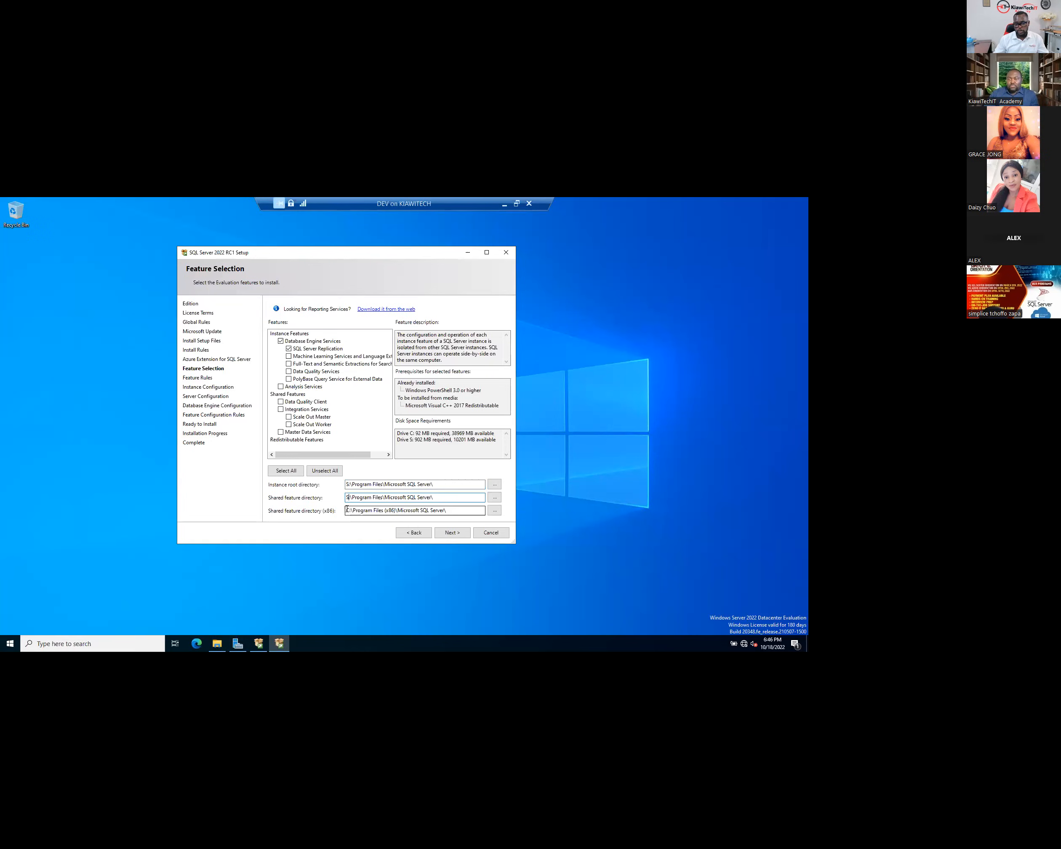
left_click(368, 512)
key("Home")
key("Delete")
type("S")
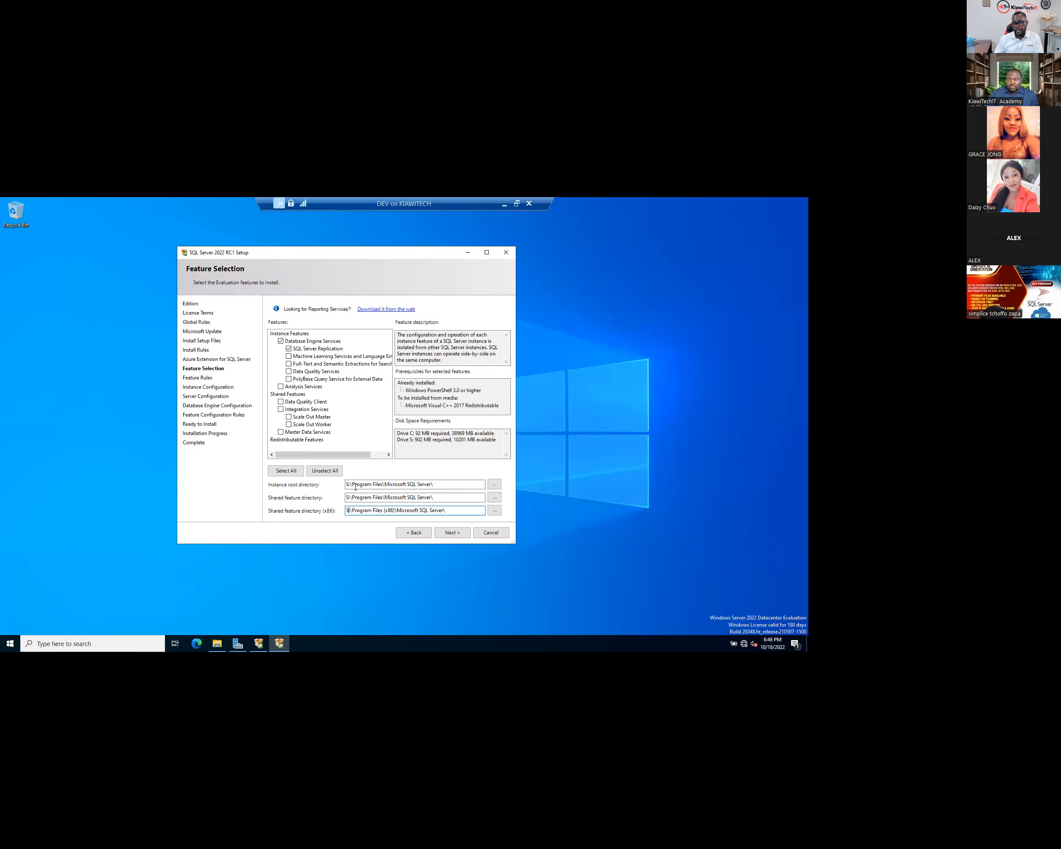
mouse_move(434, 485)
left_mouse_down()
mouse_move(357, 487)
mouse_move(434, 498)
left_mouse_up()
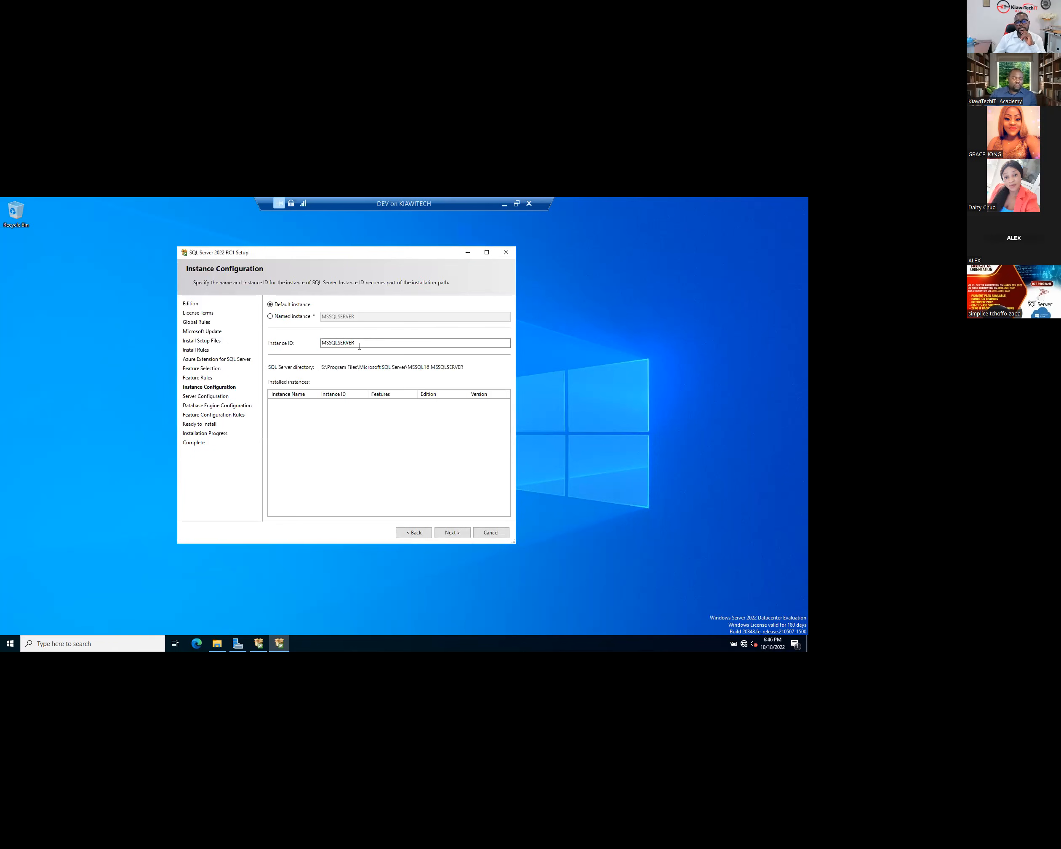
- Keep Default instance with Instance ID MSSQLSERVER and advance to Server Configuration
double_click(337, 343)
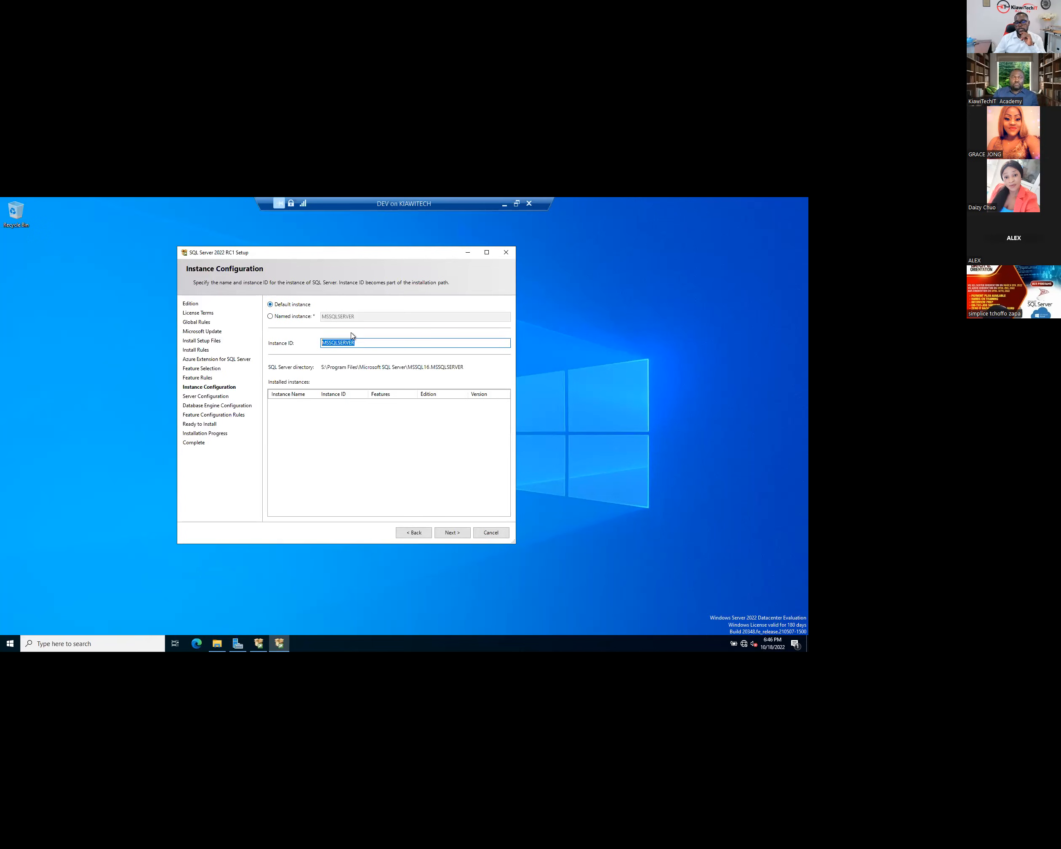
left_click(451, 532)
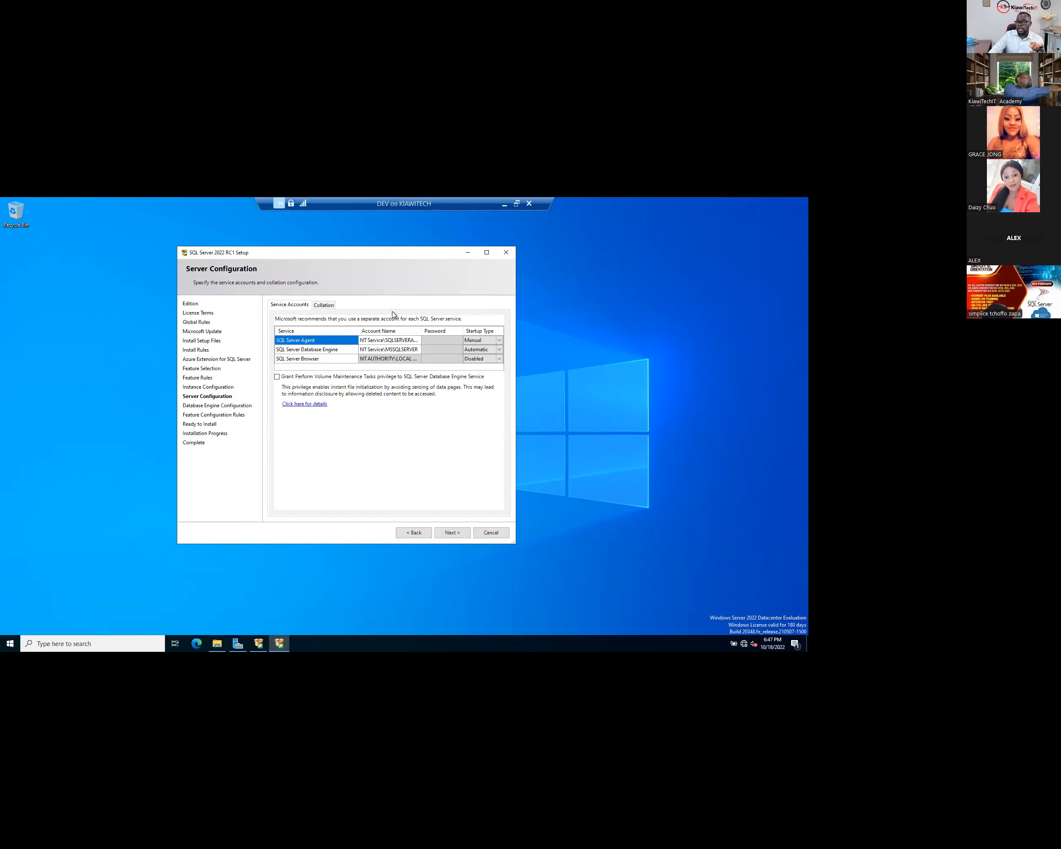
- Inspect the SQL Server Agent and Database Engine service accounts, then switch to the DC VM console
left_click(404, 343)
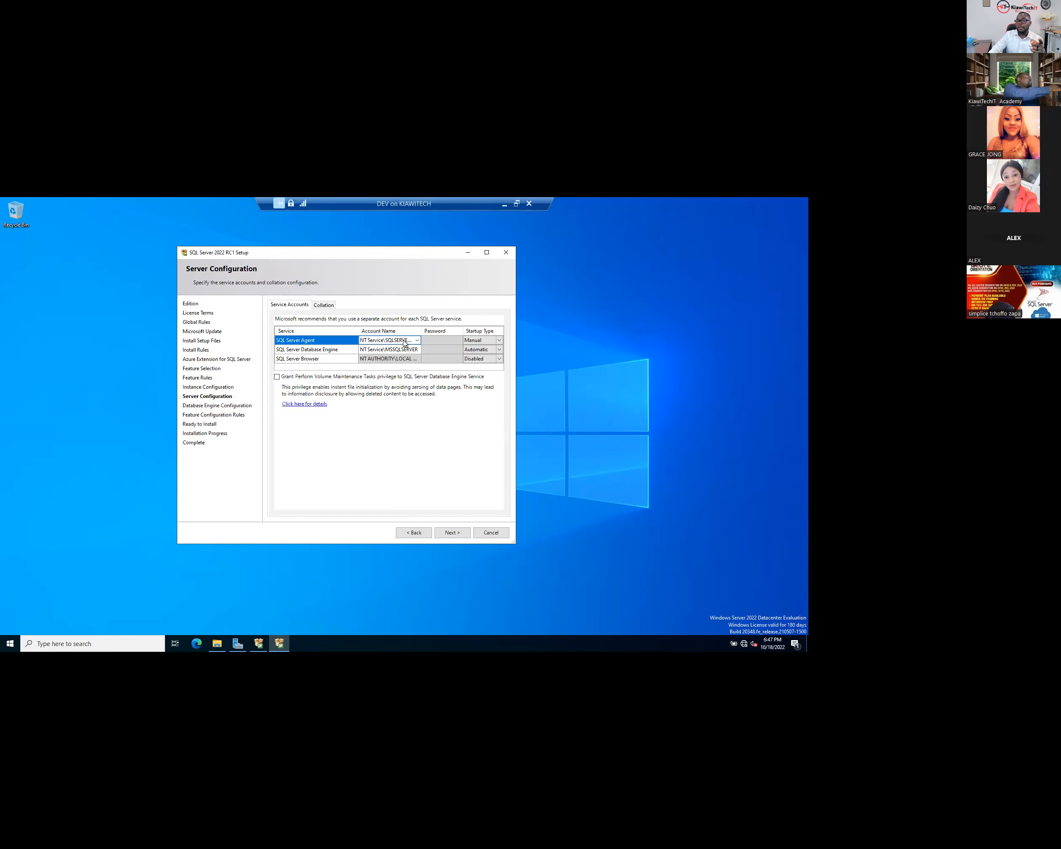
left_click(402, 343)
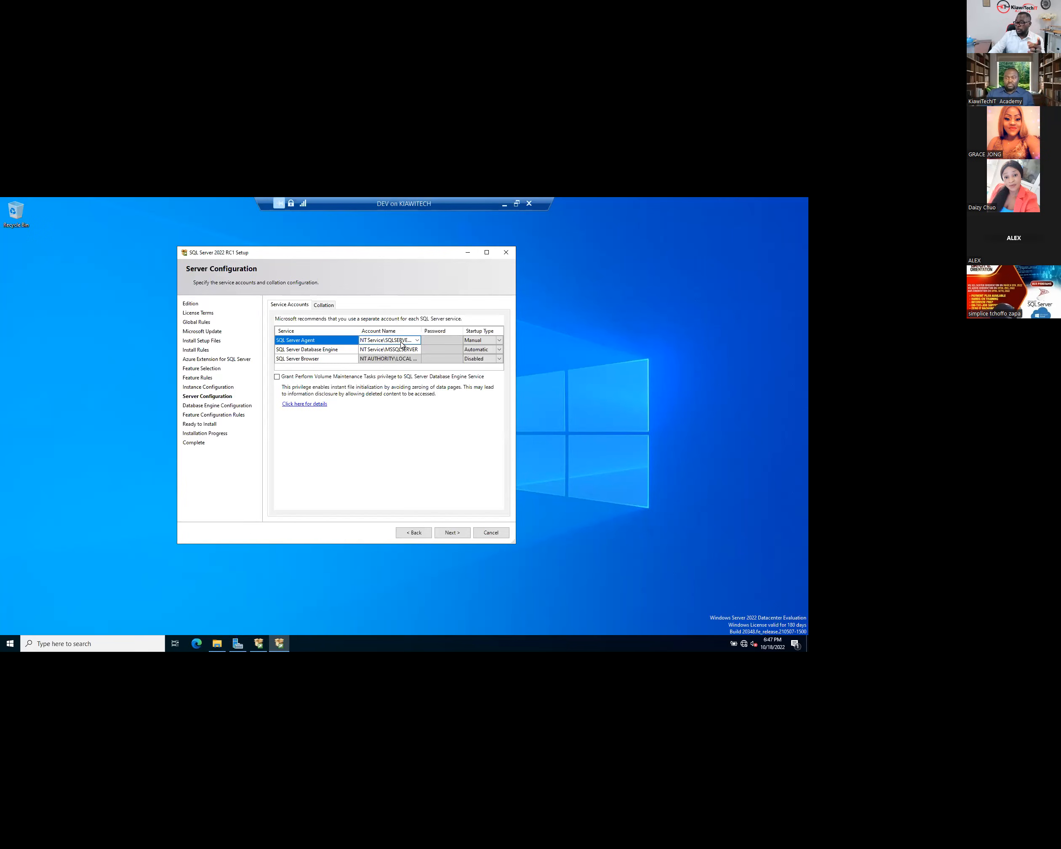
left_click(299, 352)
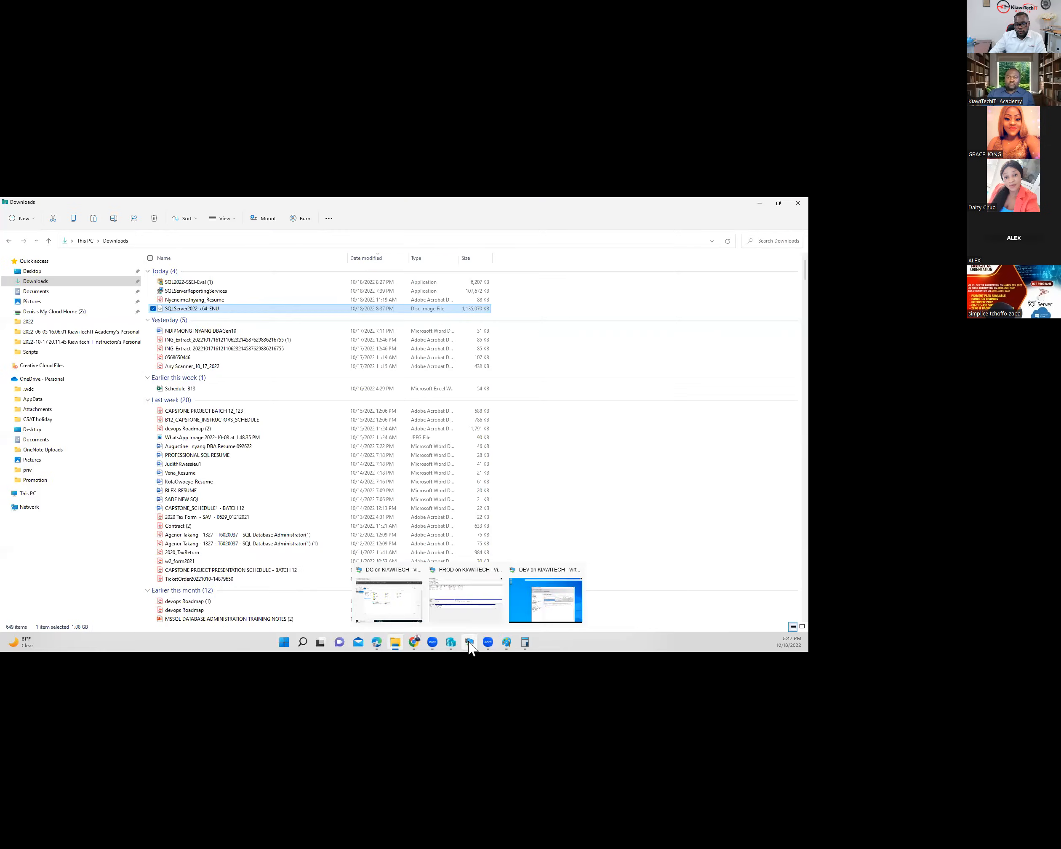
left_click(468, 642)
left_click(389, 601)
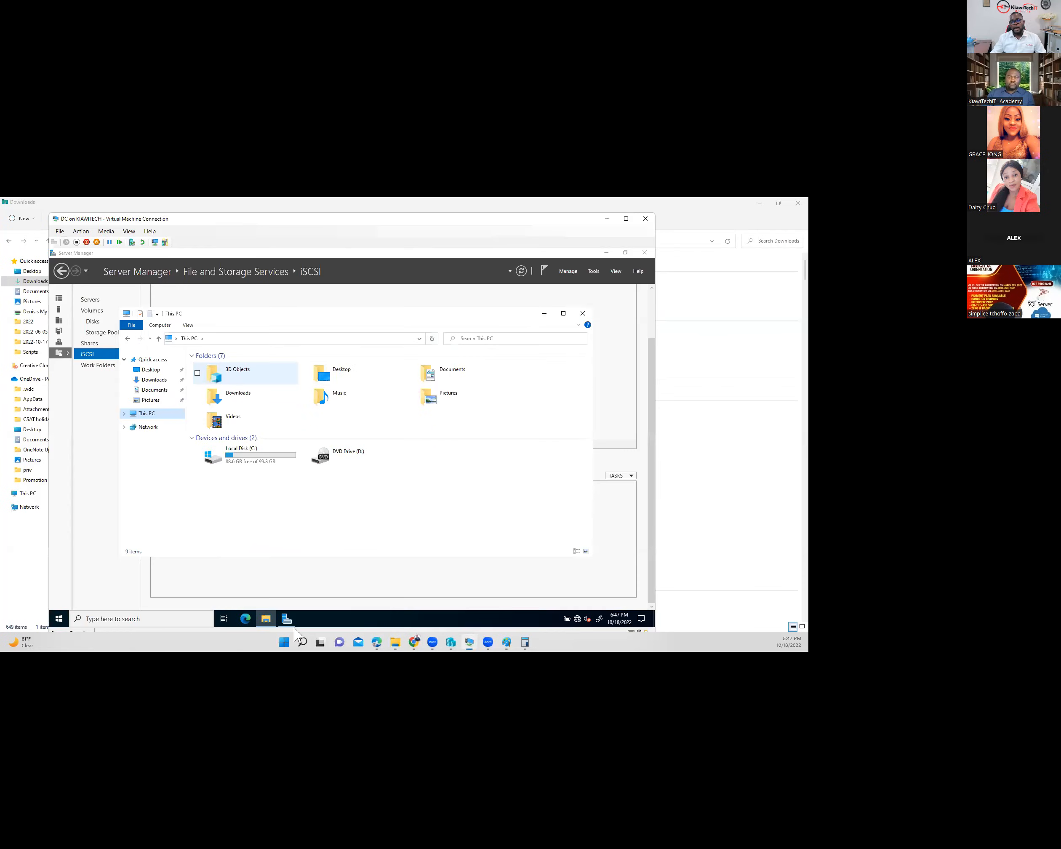
- Open Active Directory Users and Computers and the cluster admin account's properties
left_click(594, 273)
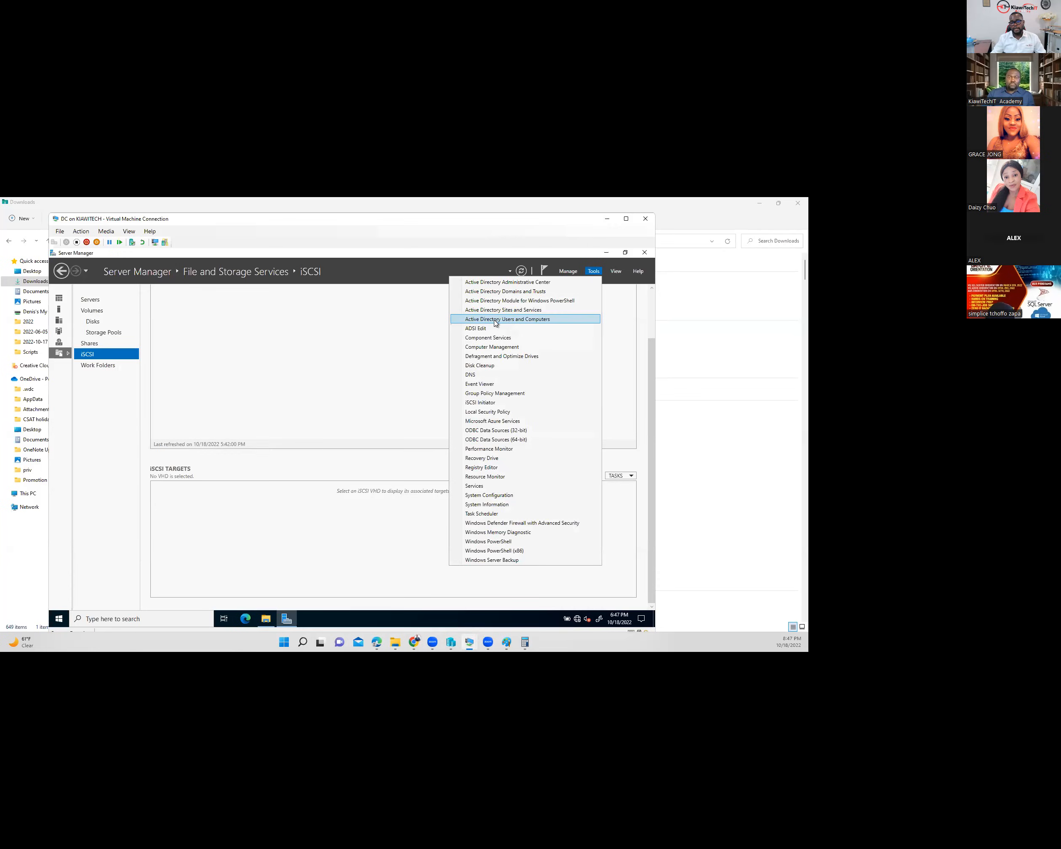
left_click(495, 322)
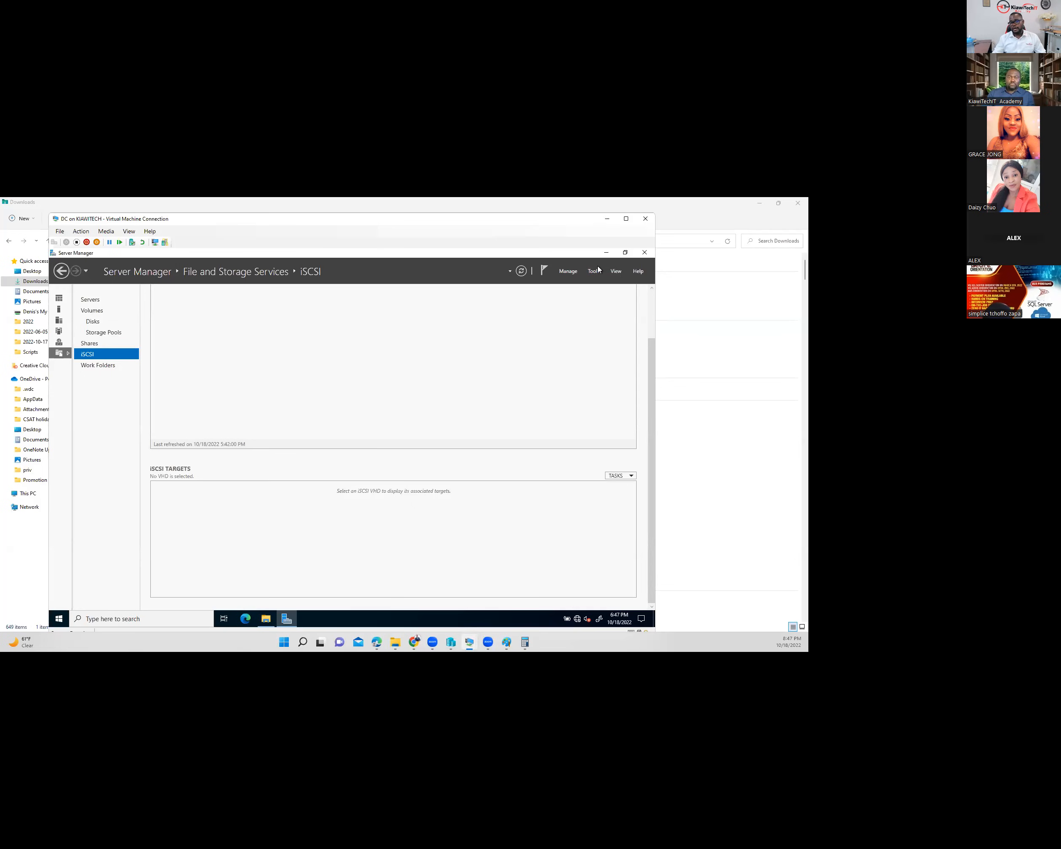
left_click(122, 385)
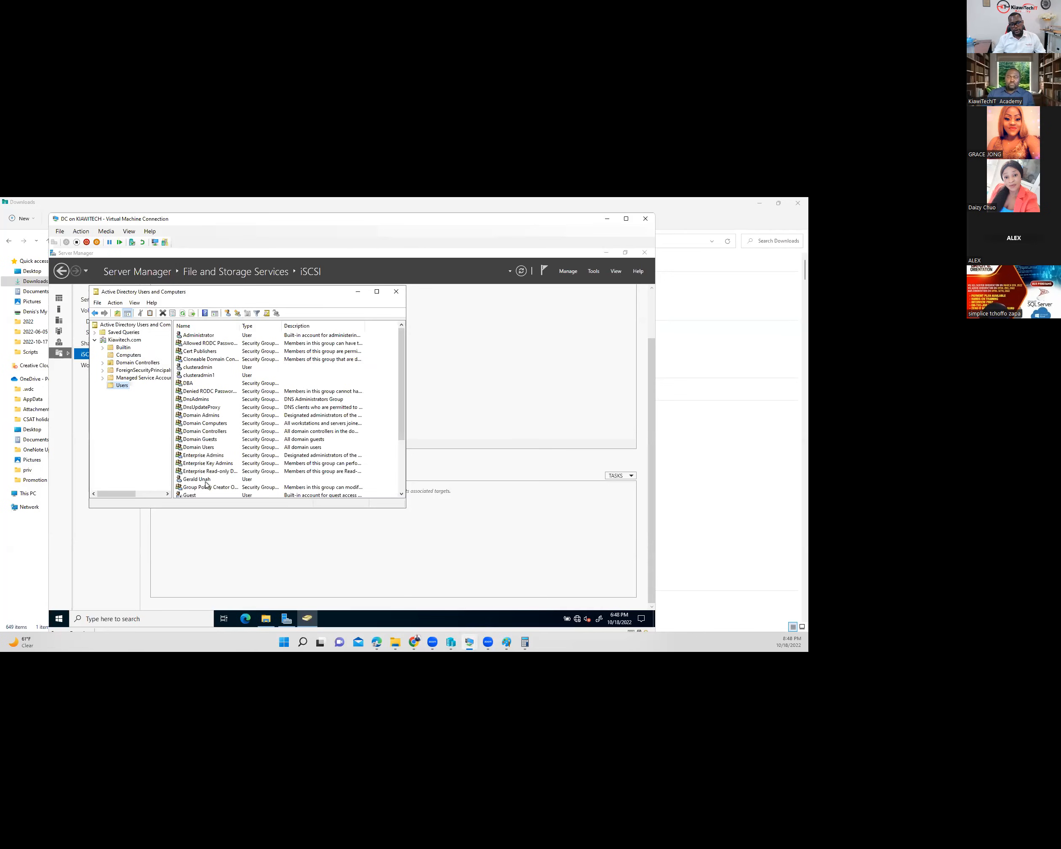
left_click(200, 400)
left_click(204, 368)
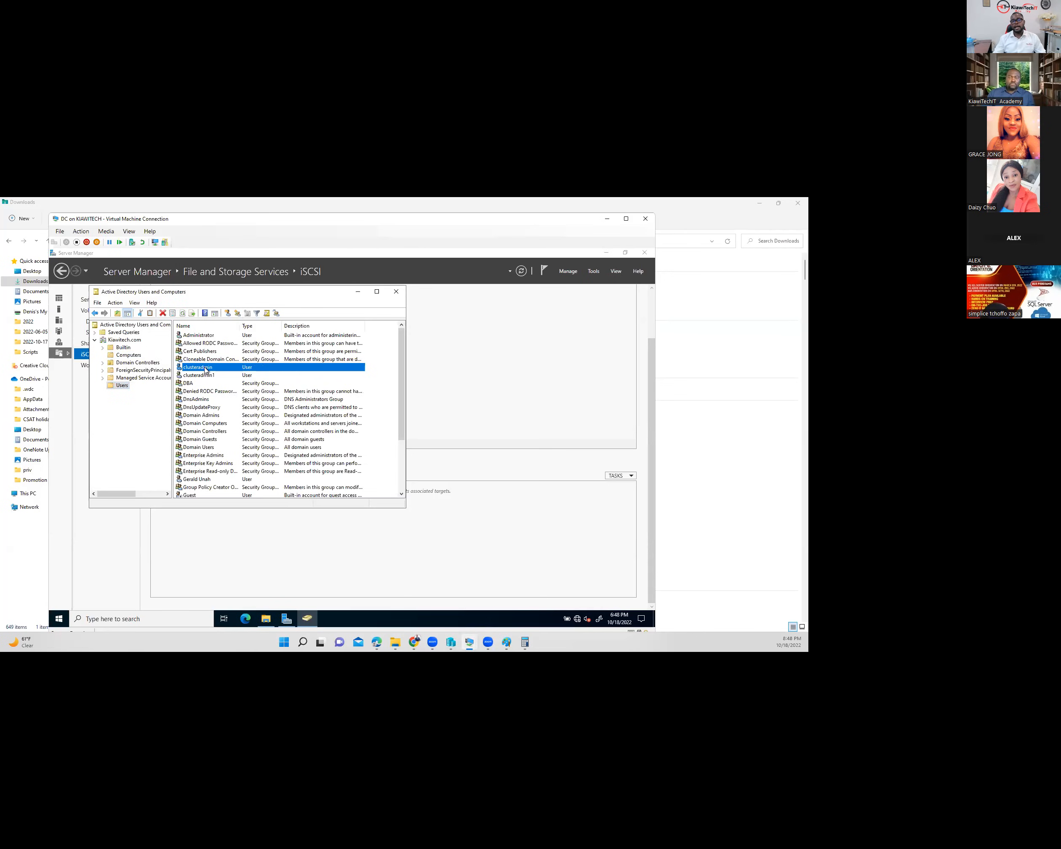
left_click(195, 314)
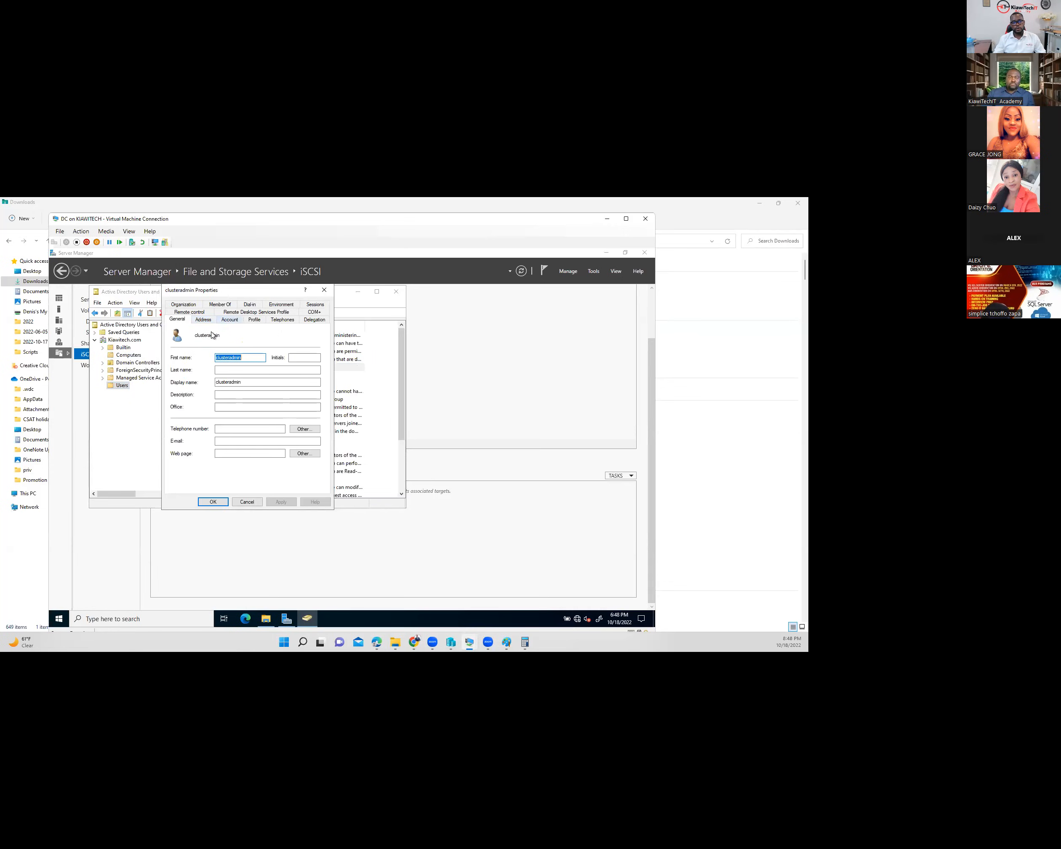
- Review the account's DBA, Domain Admins and other group memberships, then cancel and return to the DEV VM
left_click(226, 319)
left_click(221, 306)
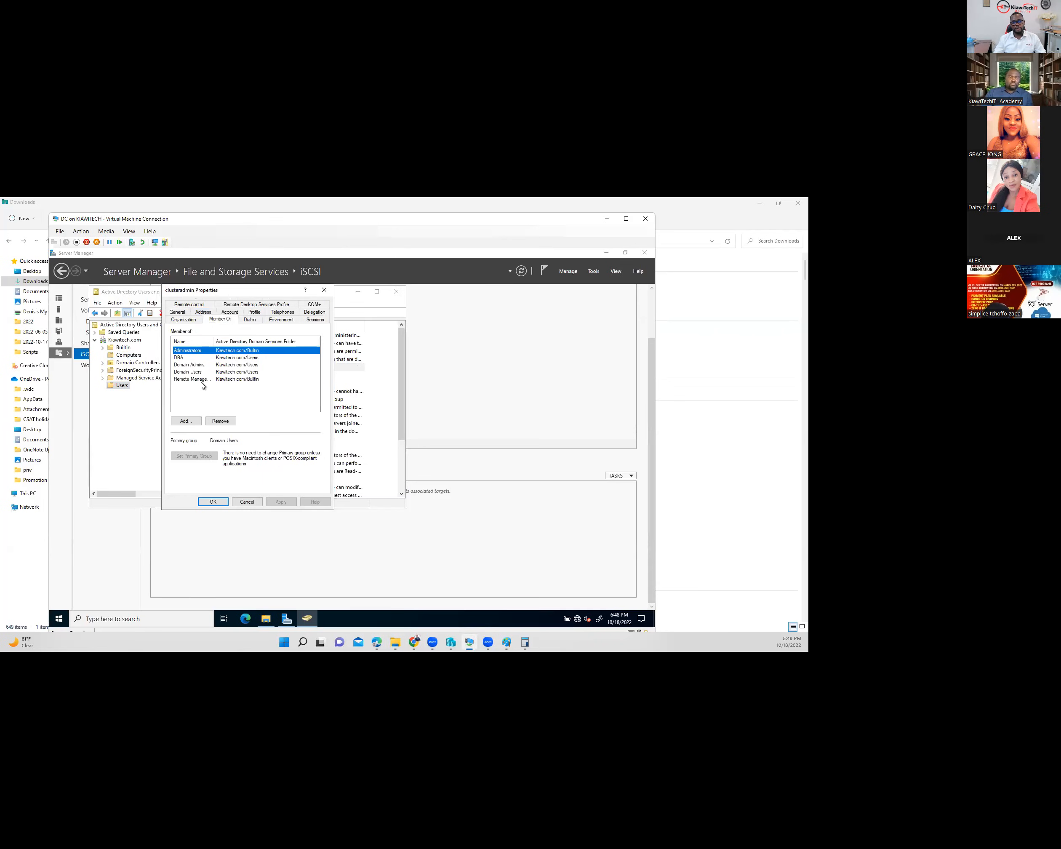
left_click(180, 358)
left_click(189, 366)
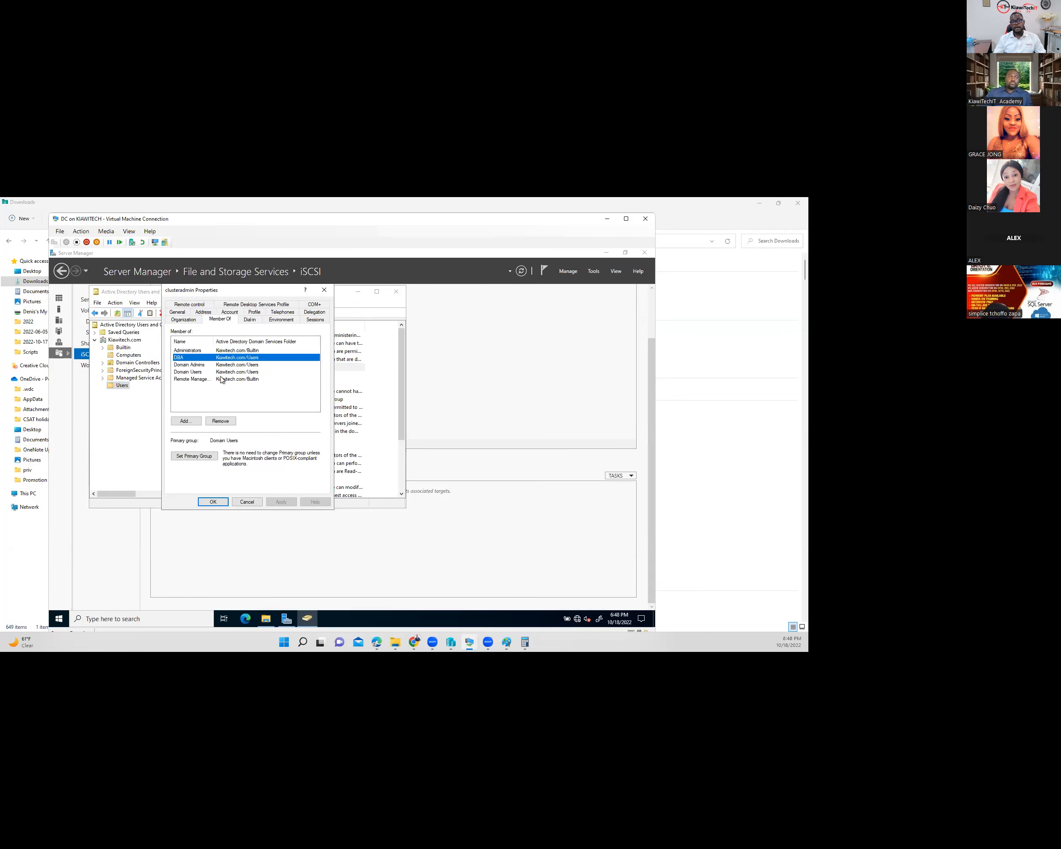
left_click(189, 372)
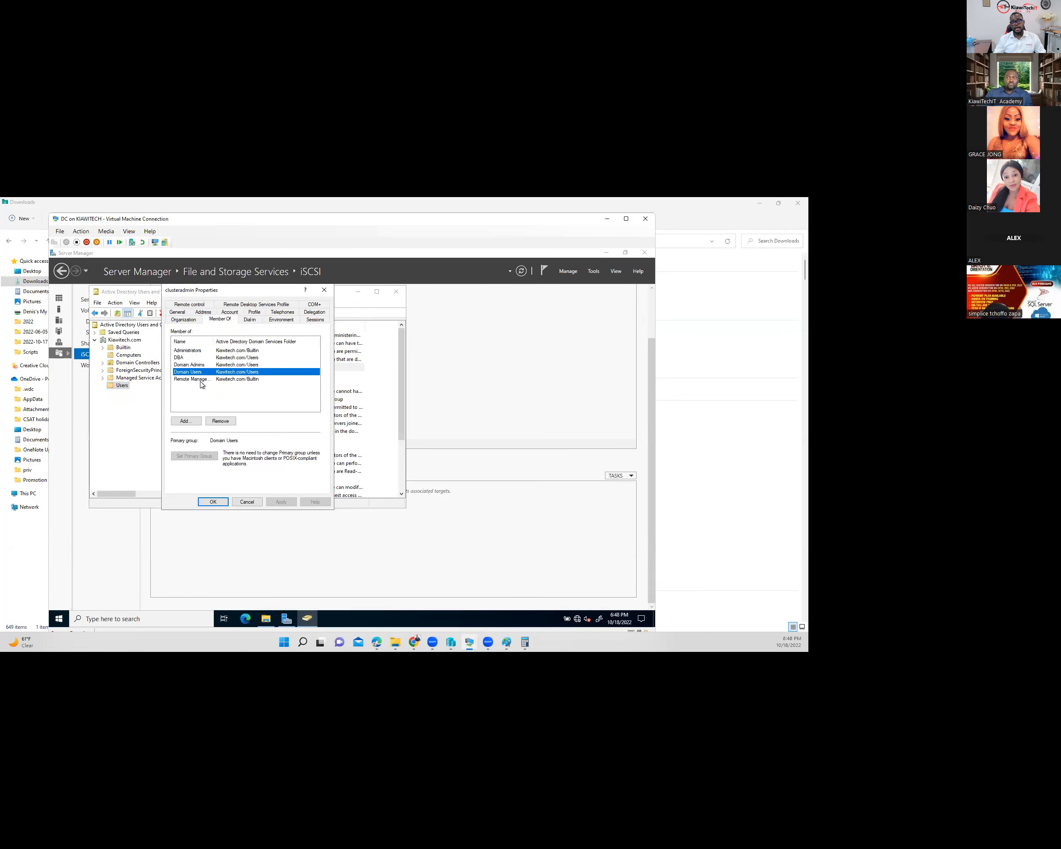
left_click(201, 380)
left_click_drag(248, 341, 248, 341)
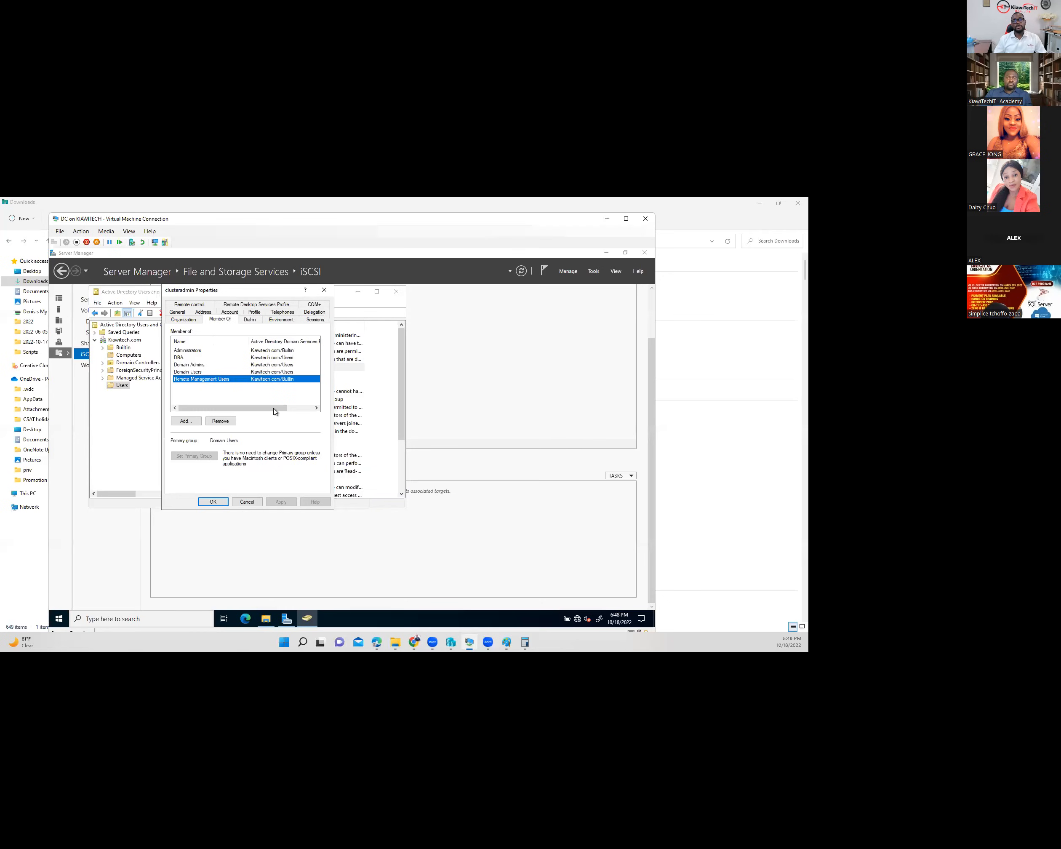
left_click(248, 502)
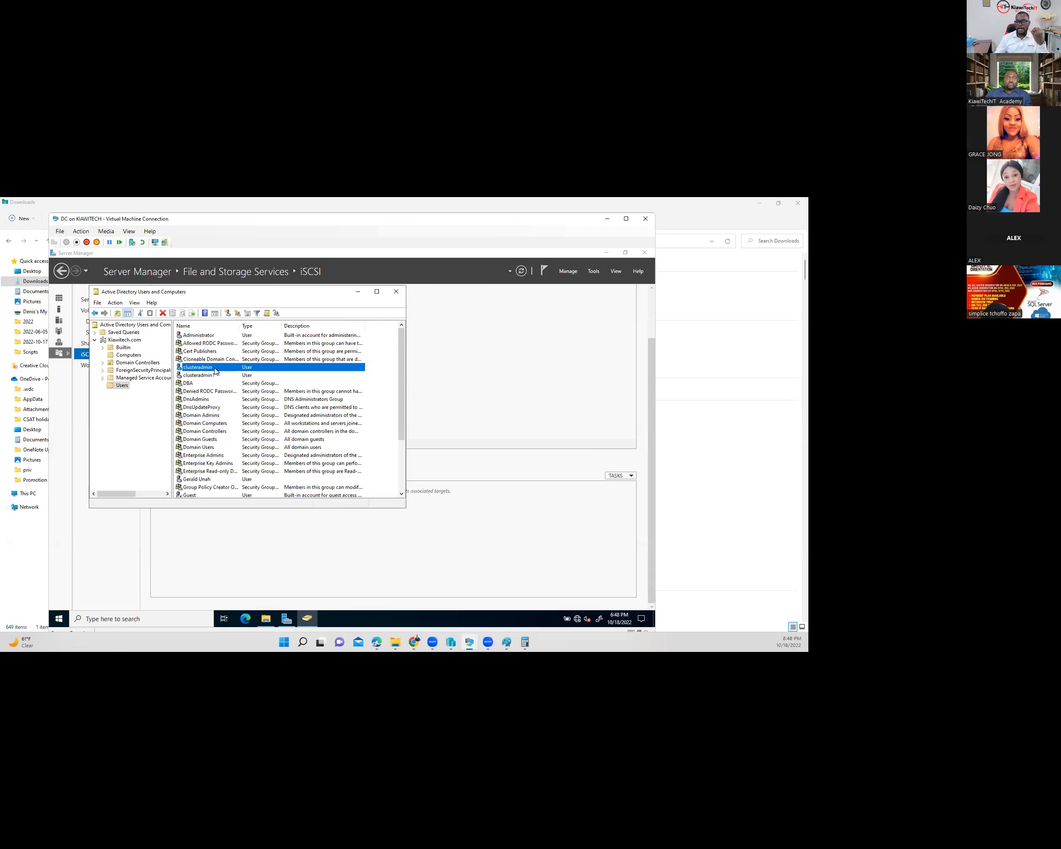
mouse_move(470, 642)
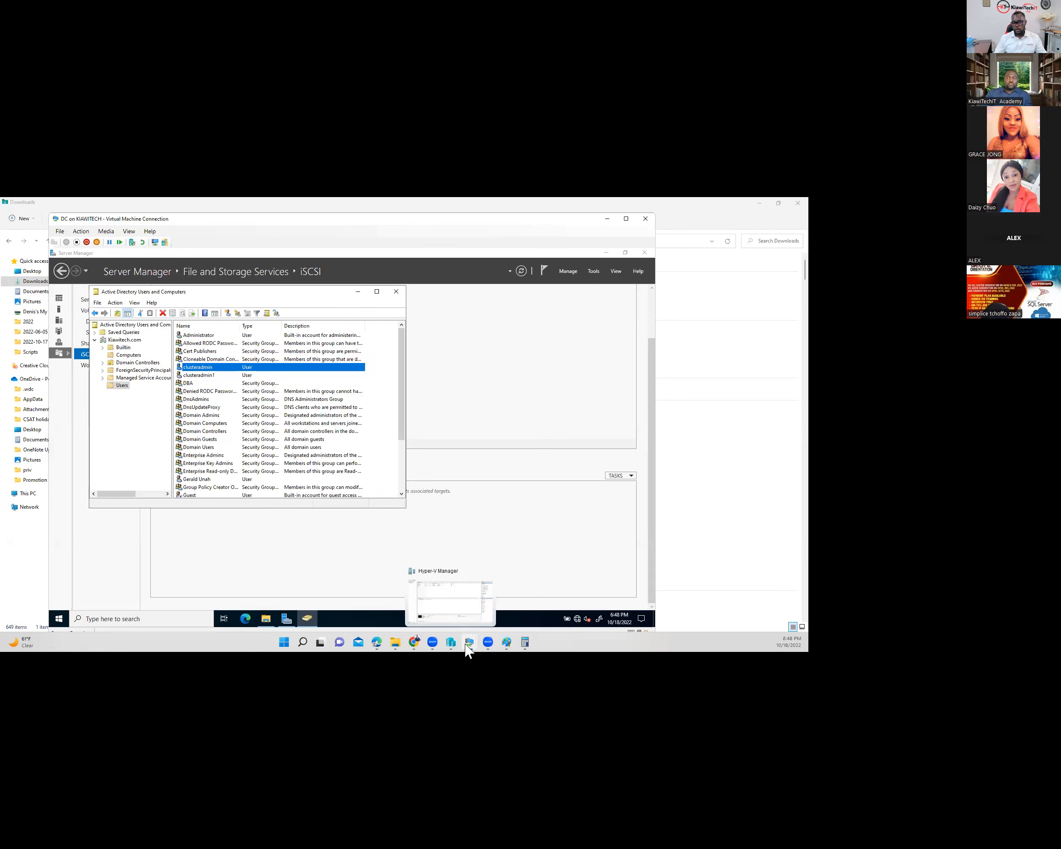
left_click(546, 599)
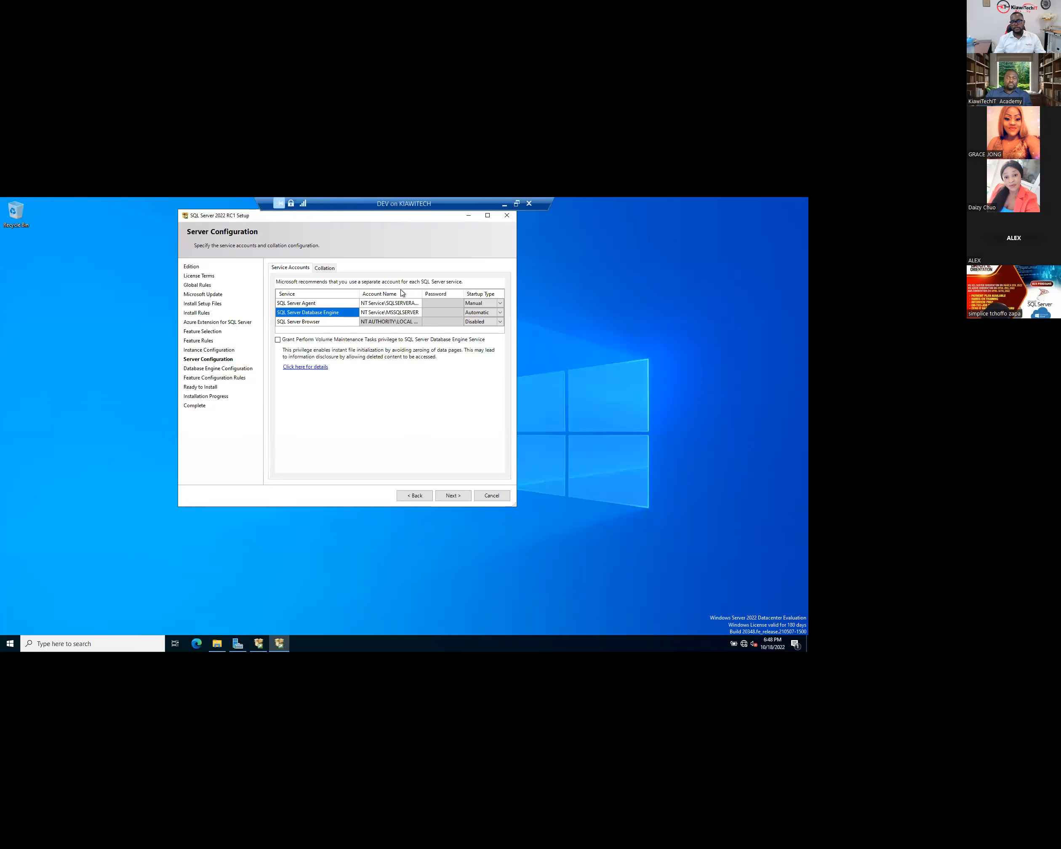
- Set SQL Server Agent to run under the KIAWITECH cluster admin domain account with its password
left_click(416, 304)
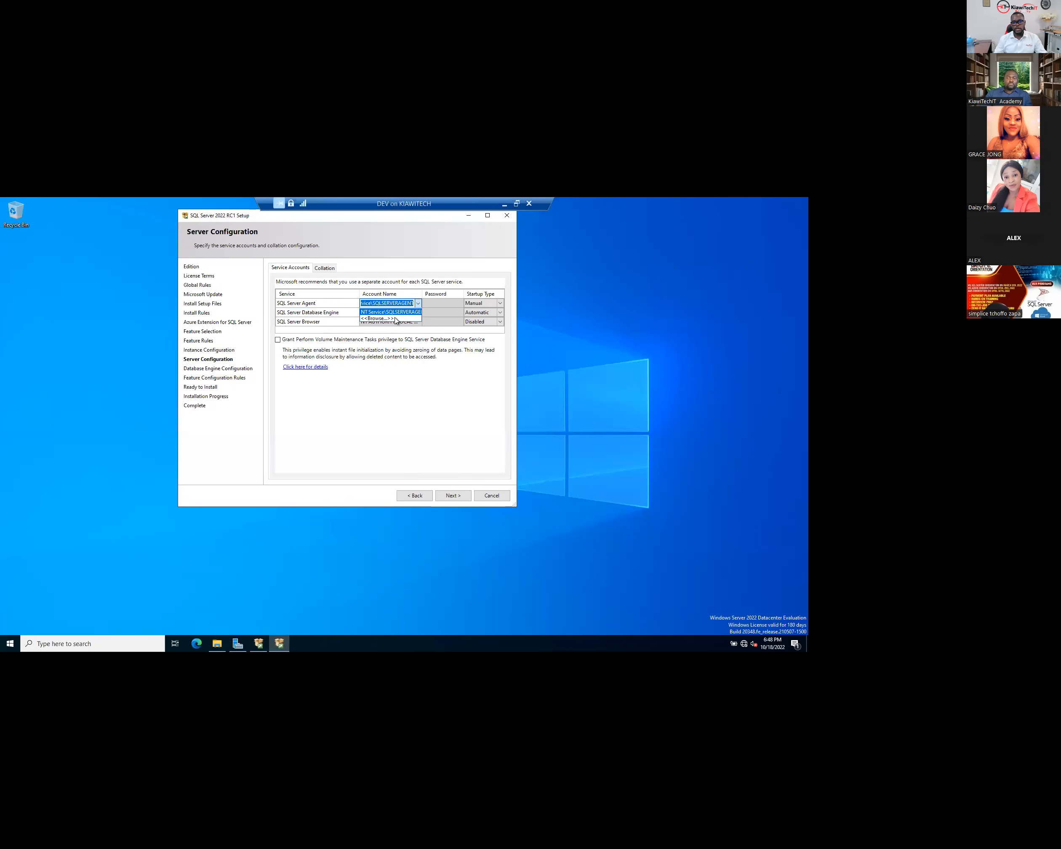
left_click(395, 318)
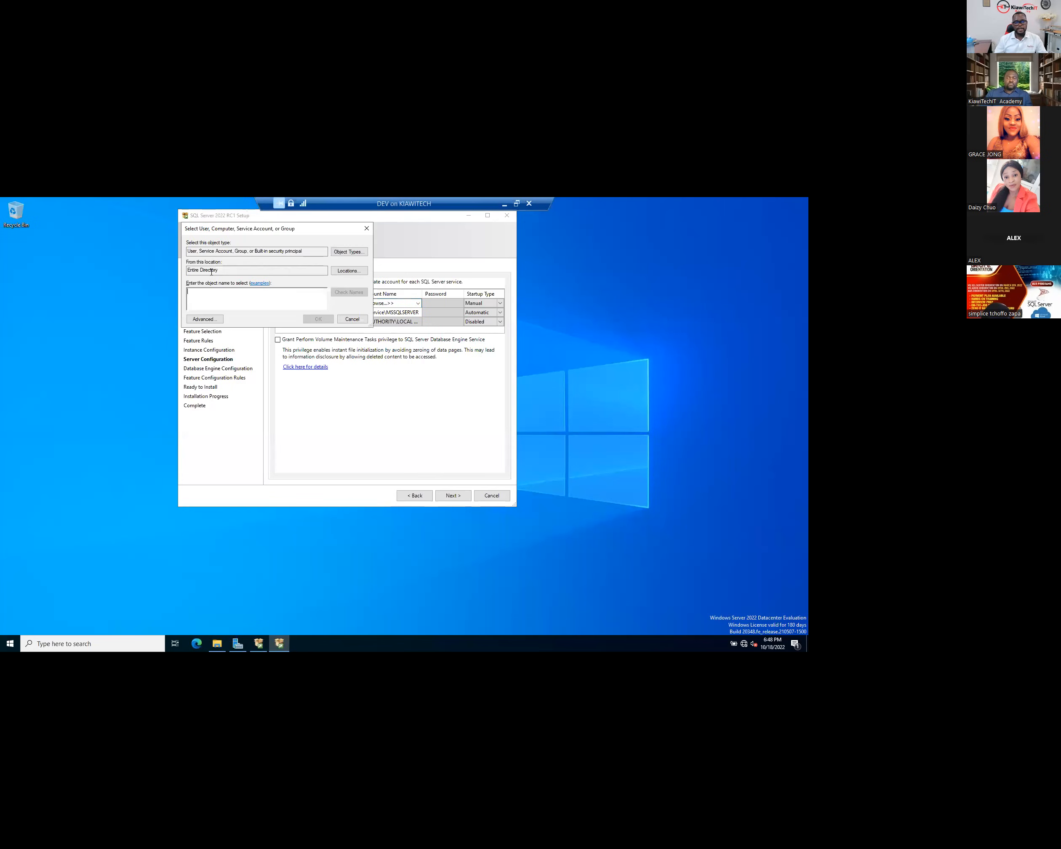
type("clusteradmin")
left_click(337, 293)
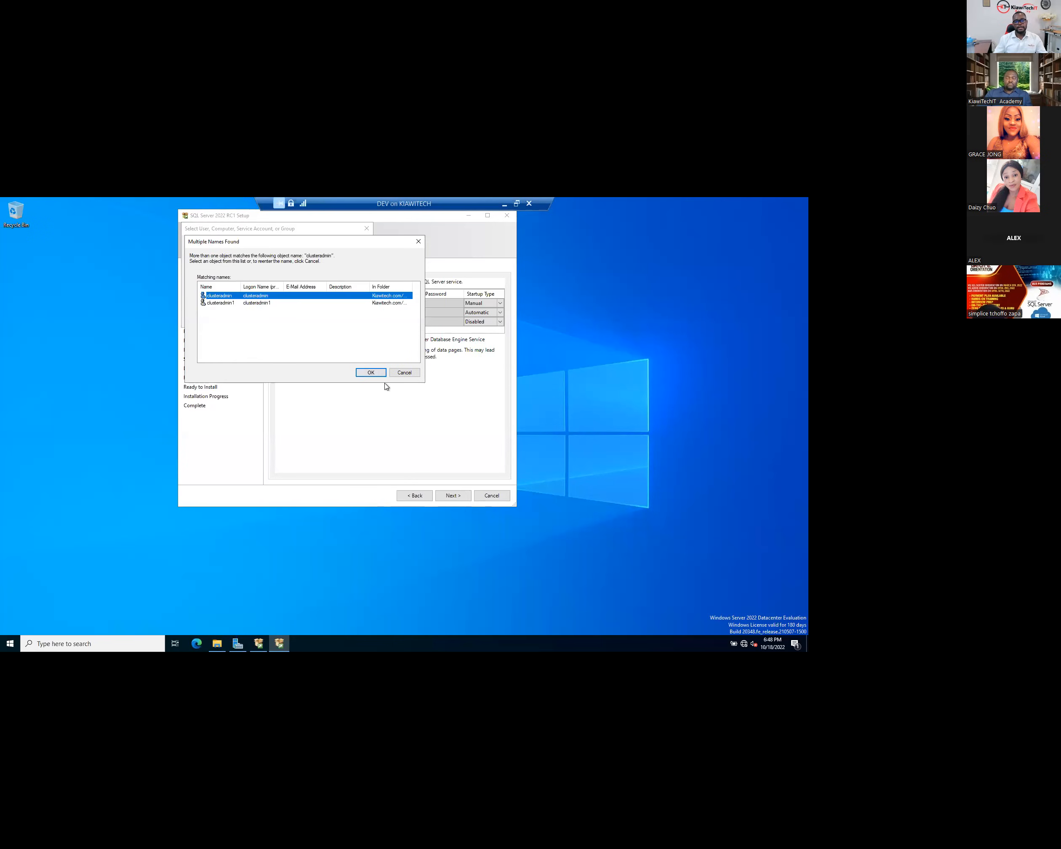
left_click(370, 373)
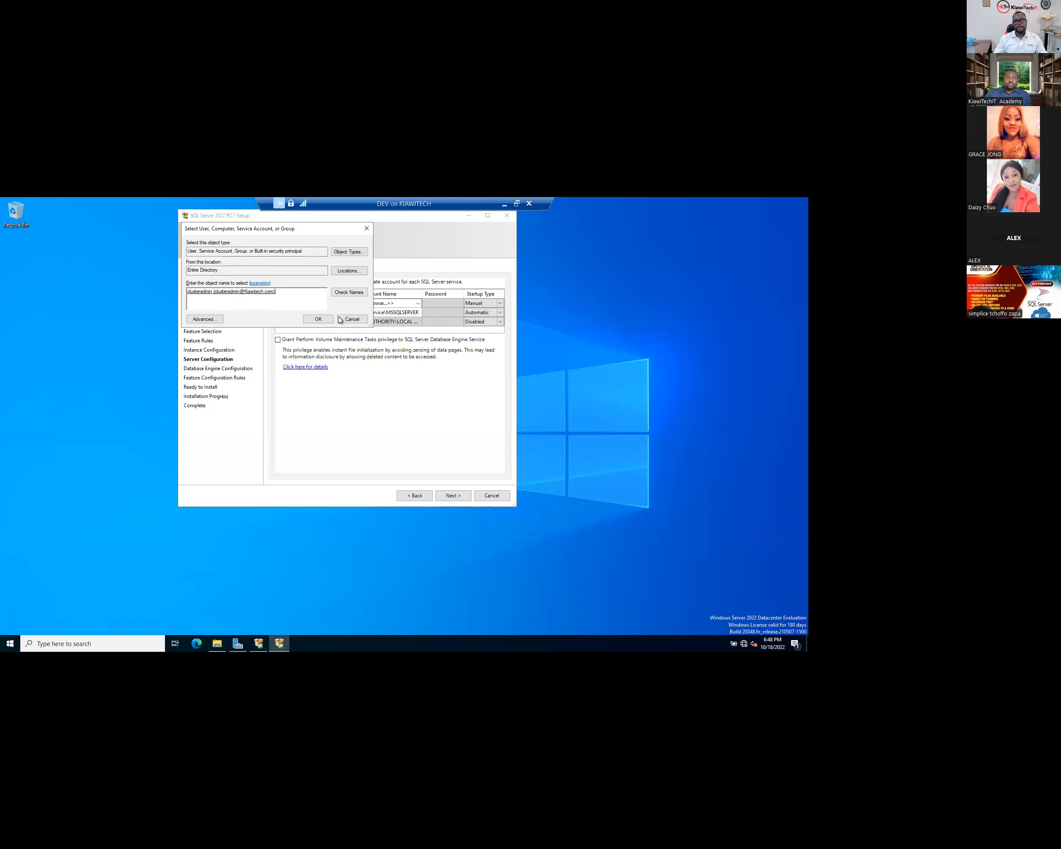
left_click(315, 320)
left_click(444, 303)
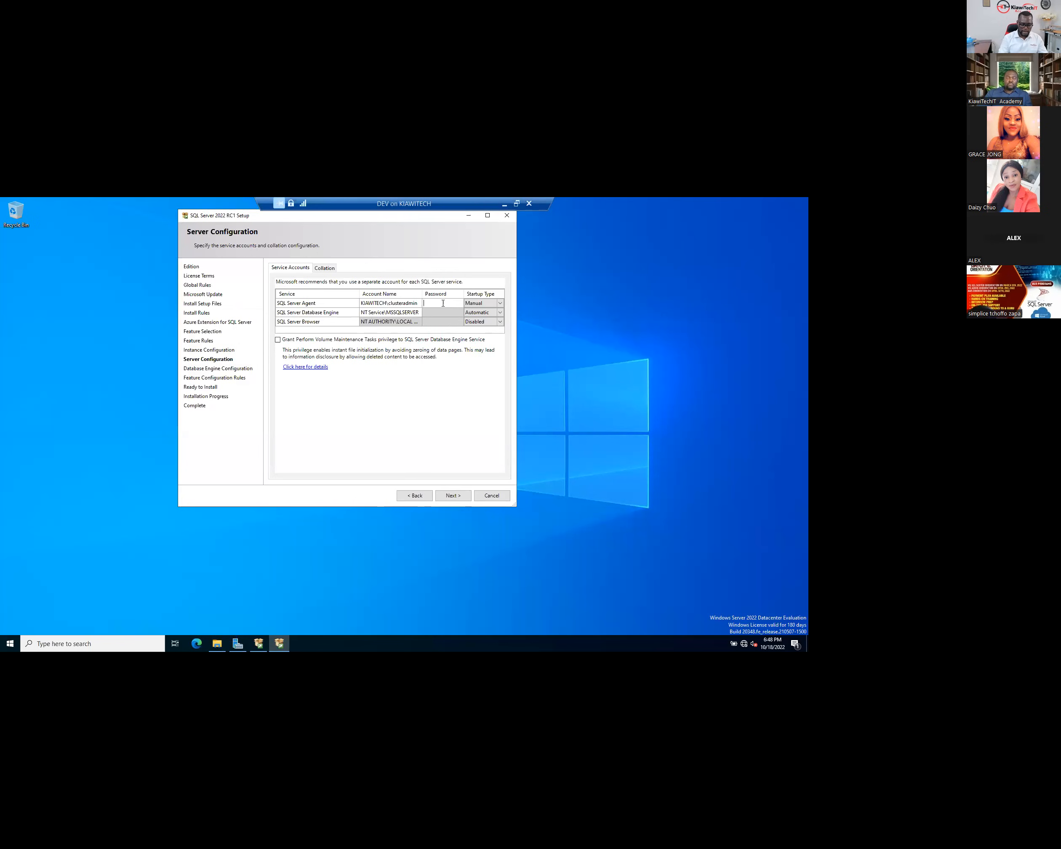
type("•••••••••")
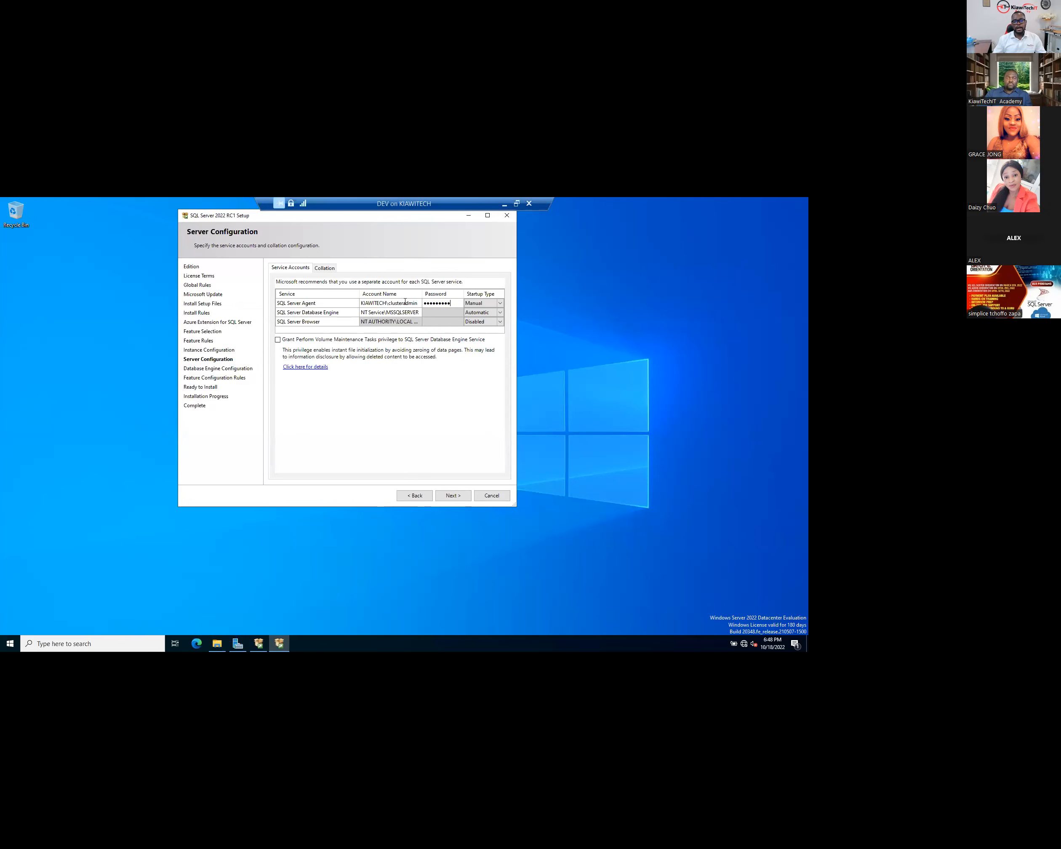
- Copy the same domain account to the Database Engine service and enter its password
left_click(405, 303)
key("ctrl+c")
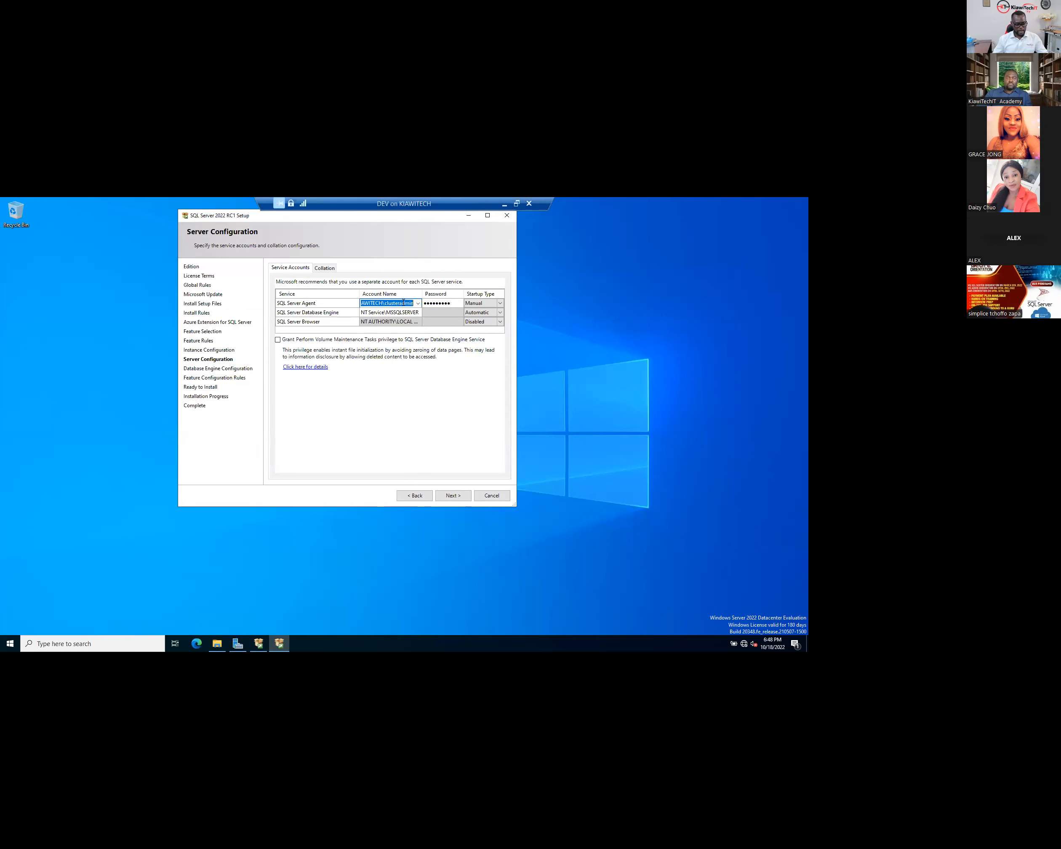
left_click(392, 312)
left_click(392, 312)
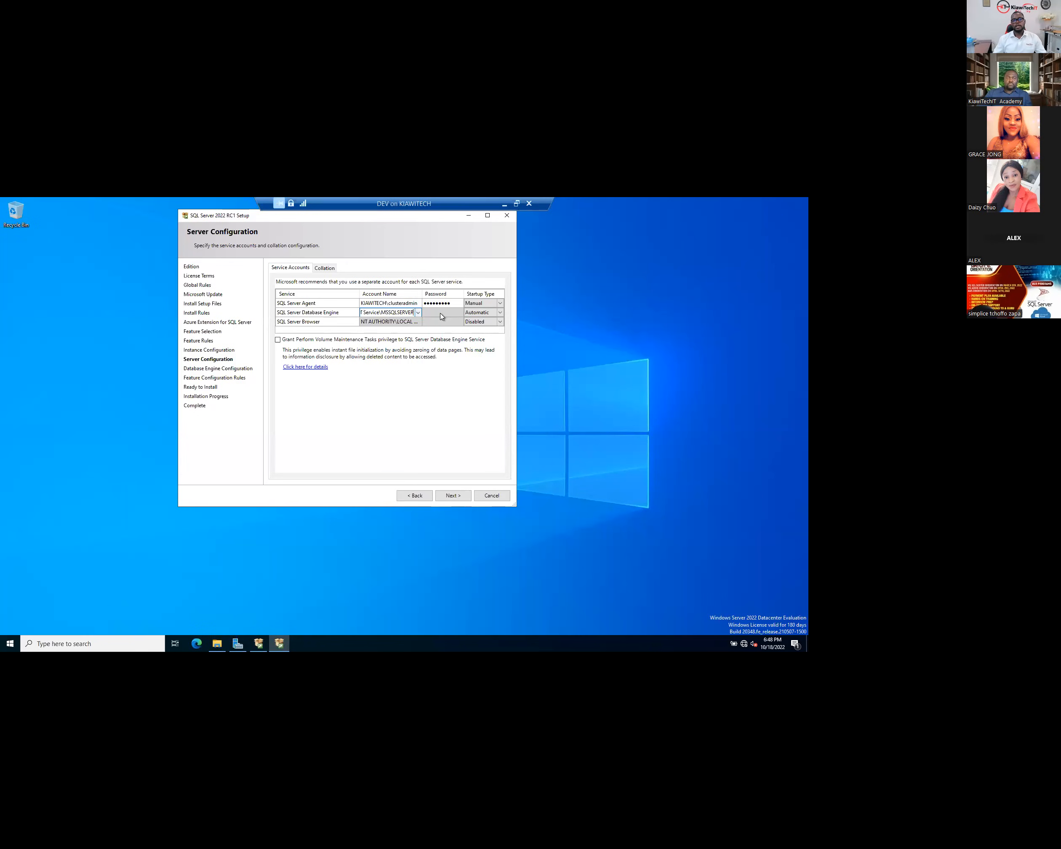
left_click(395, 304)
left_click(394, 313)
key("ctrl+a")
key("ctrl+v")
left_click(440, 314)
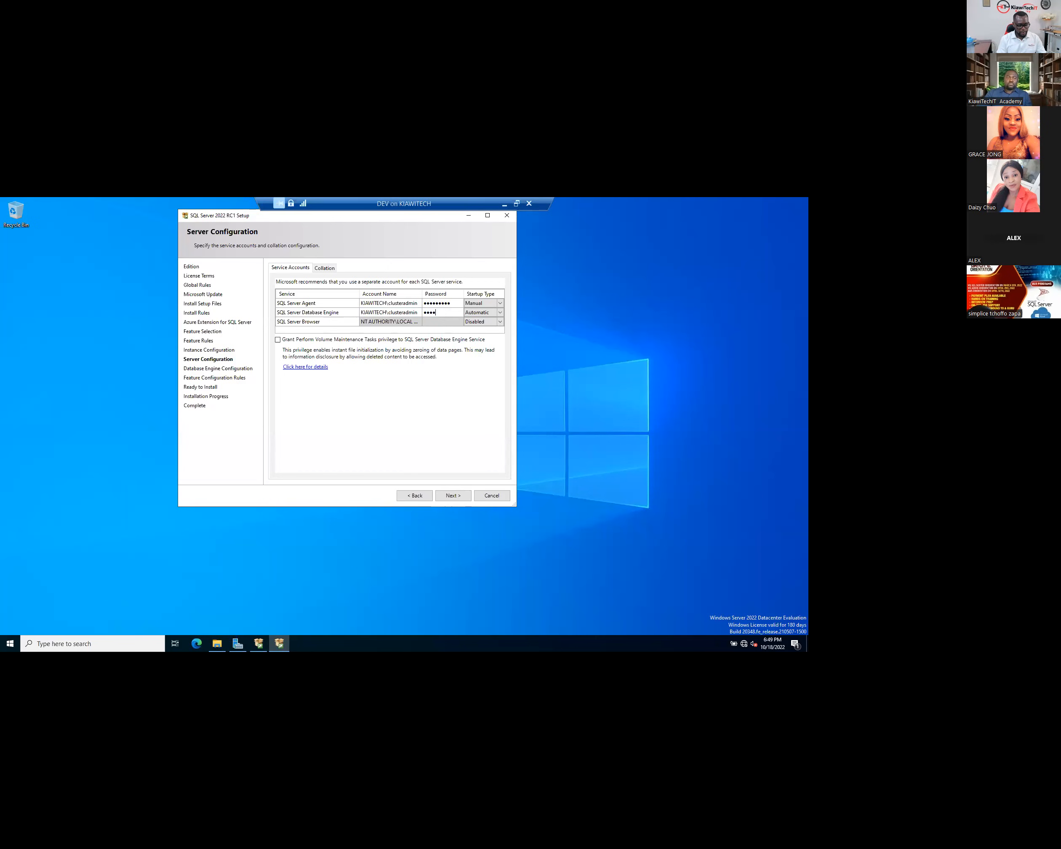
type("•")
- Change SQL Server Agent's Startup Type to Automatic
left_click(491, 306)
left_click(490, 312)
left_click(392, 311)
left_click(323, 322)
- Use Mixed Mode authentication with a confirmed sa password and add the current user as administrator
left_click(450, 495)
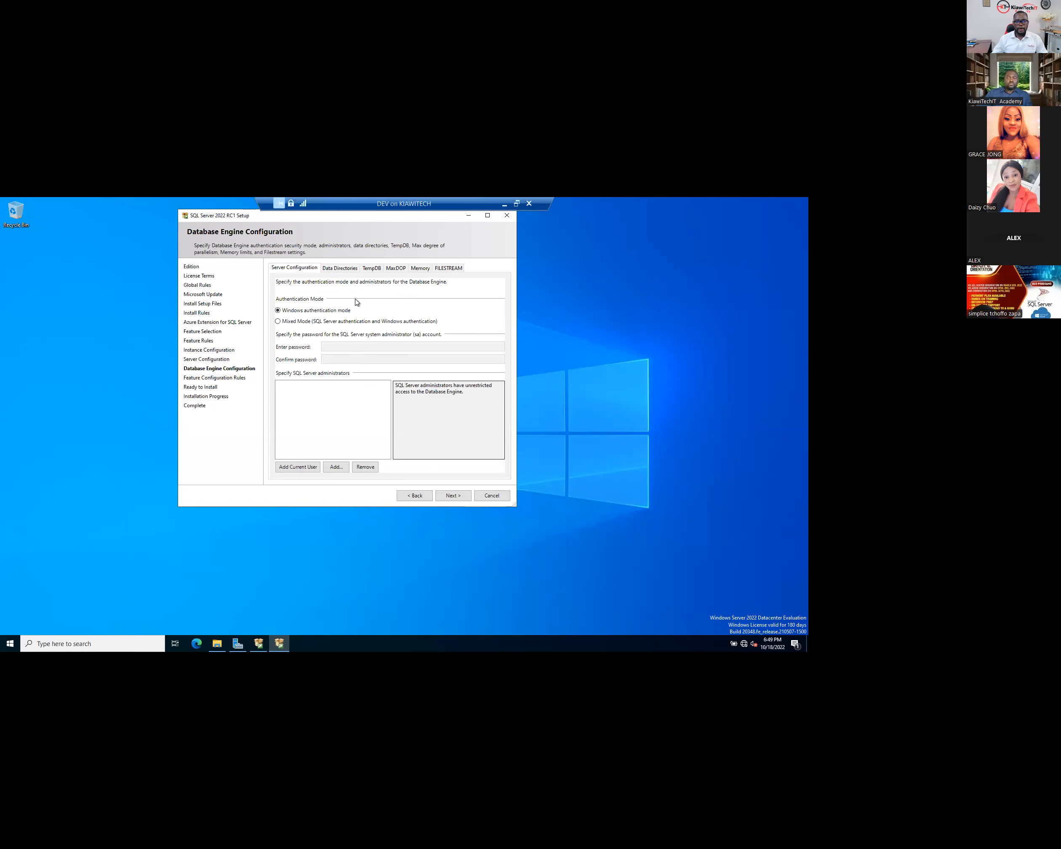
left_click(299, 321)
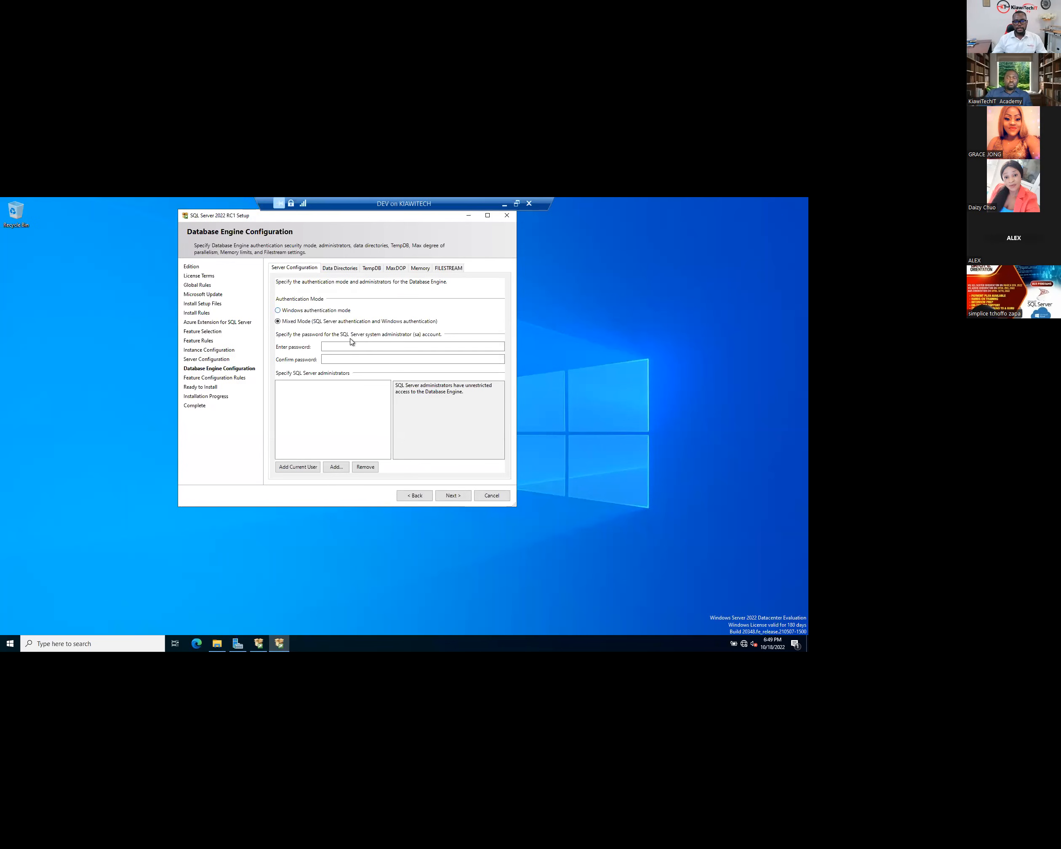
left_click(343, 346)
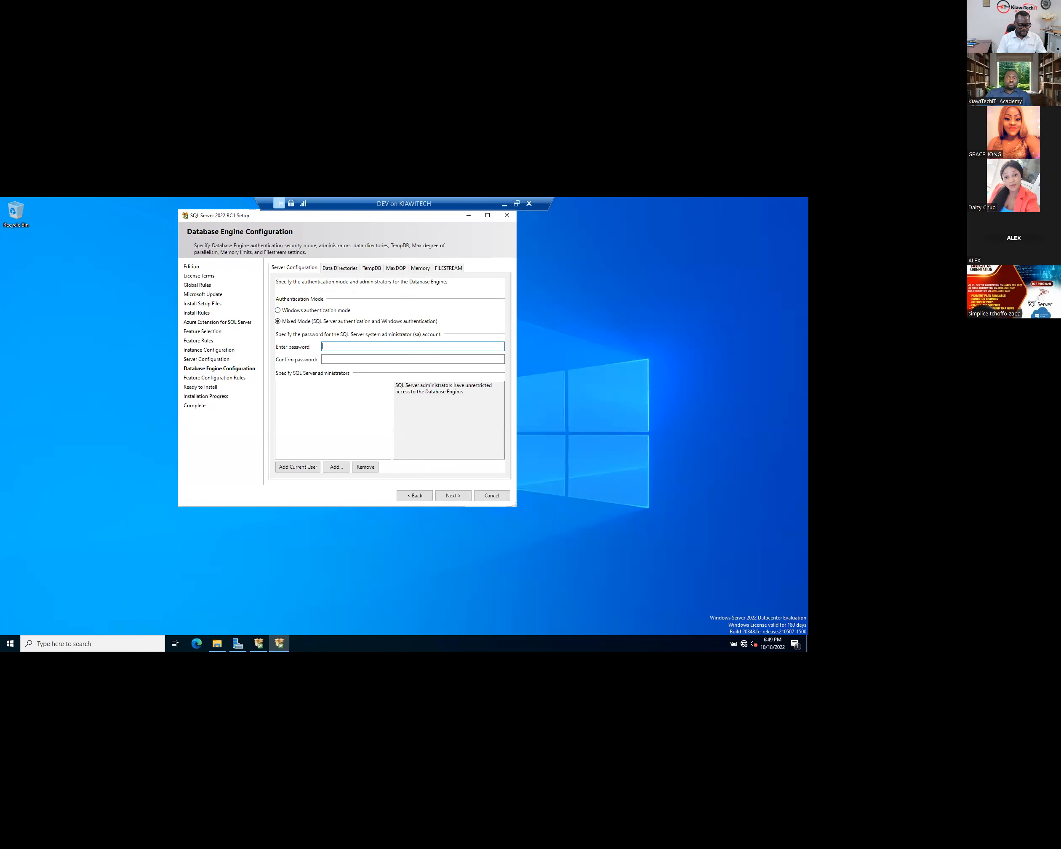
type("•••••••••")
left_click(343, 357)
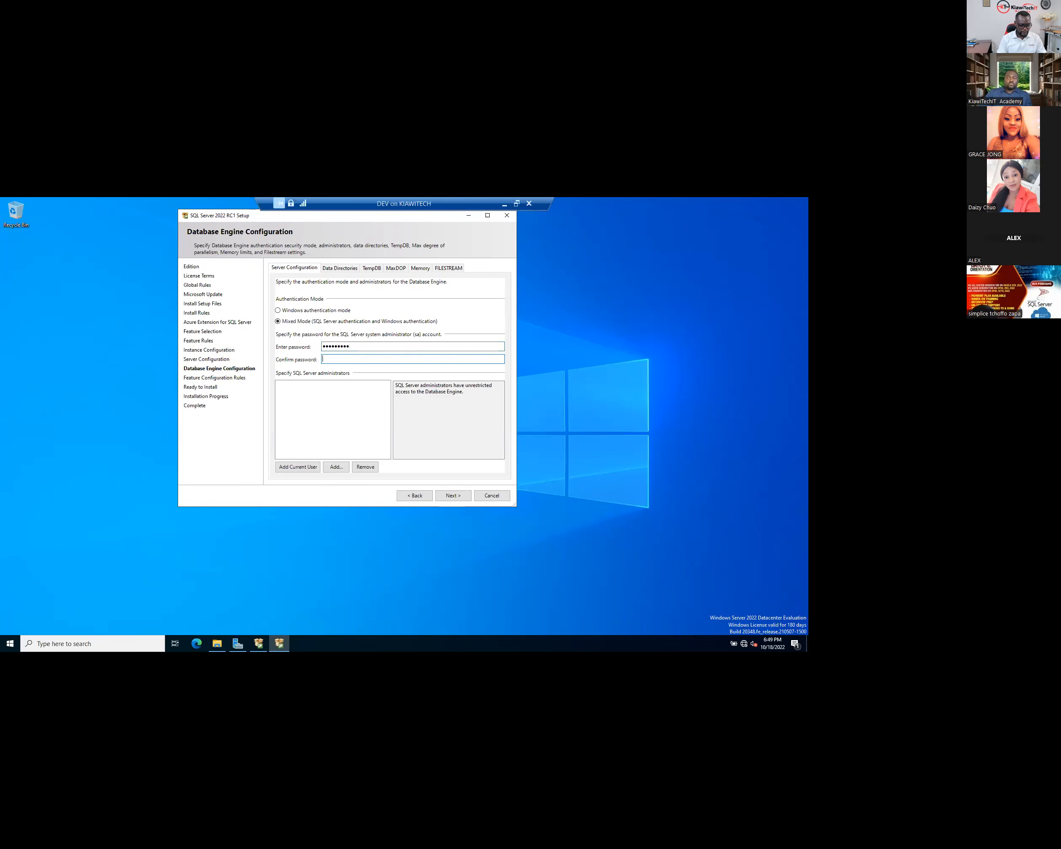
type("•••••••••")
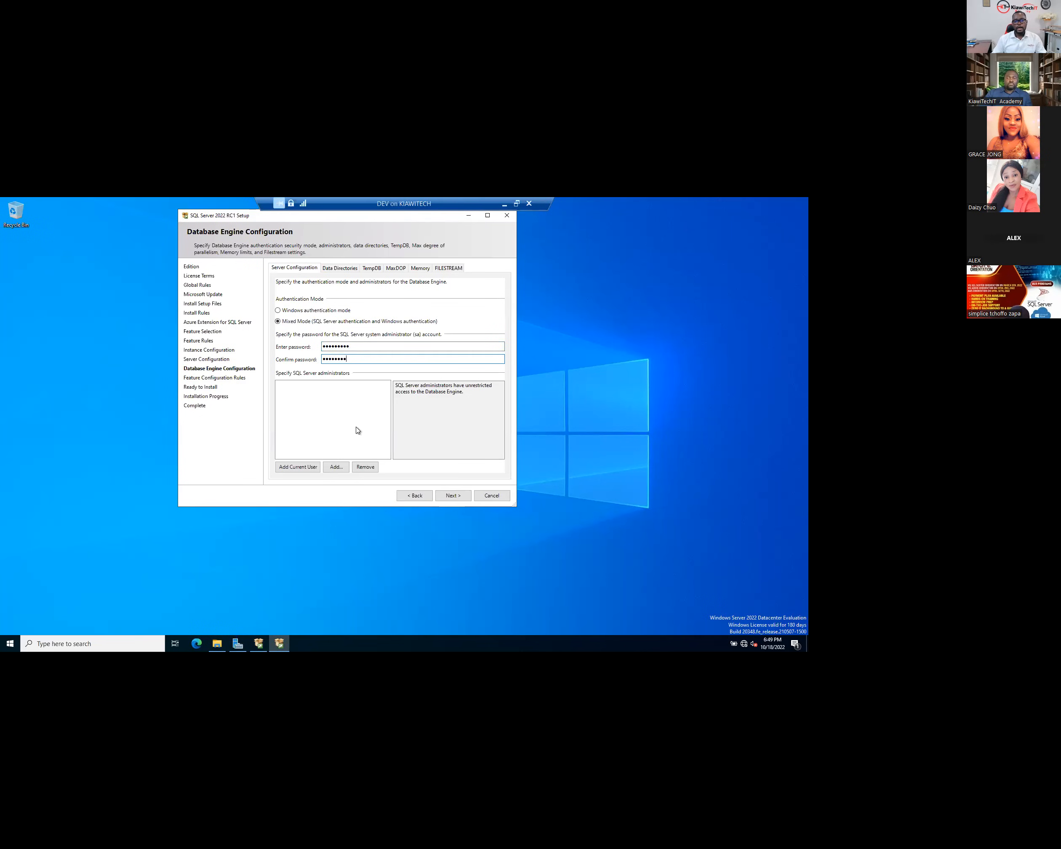
left_click(292, 470)
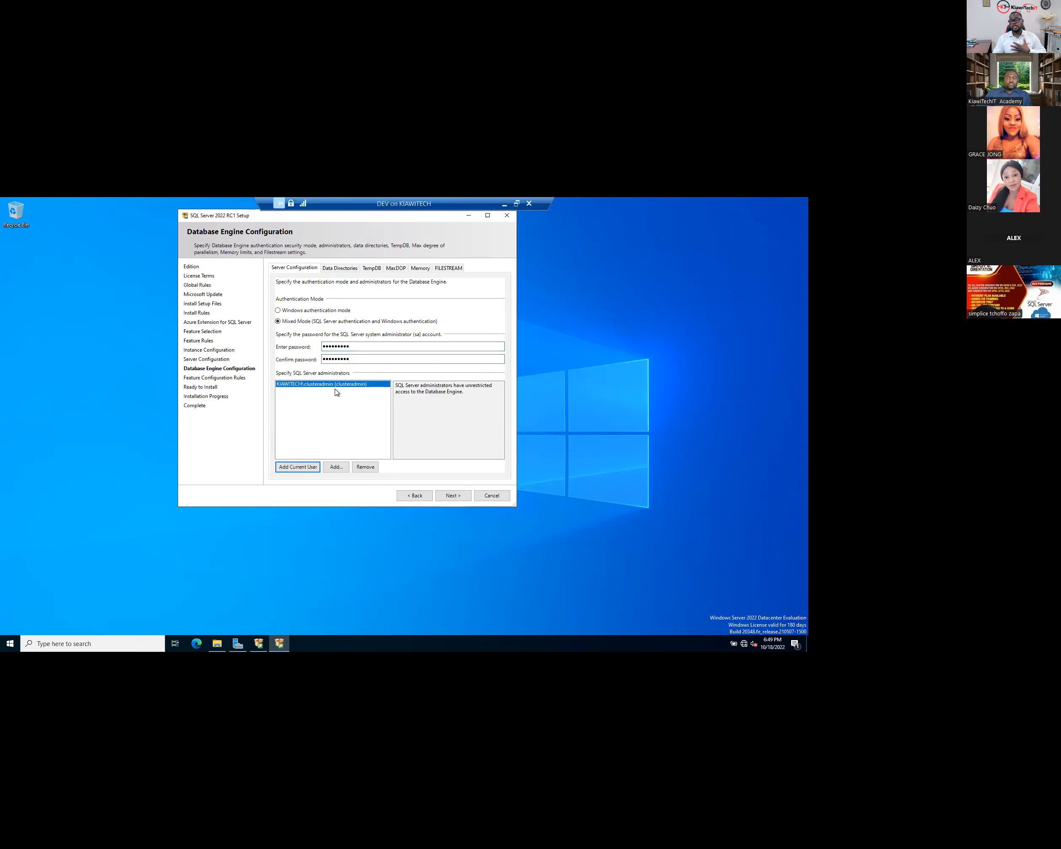
- Resolve DBA across all object types and add the KIAWITECH\DBA group as a SQL Server administrator
left_click(336, 467)
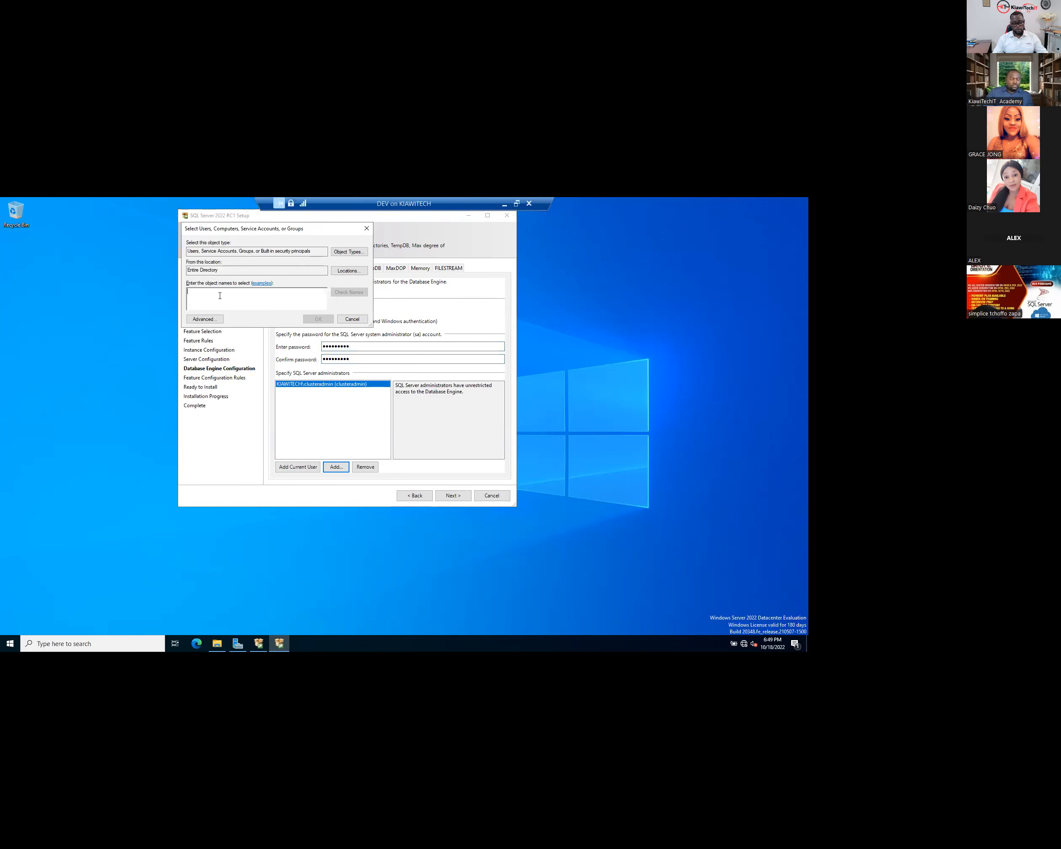
type("DBA")
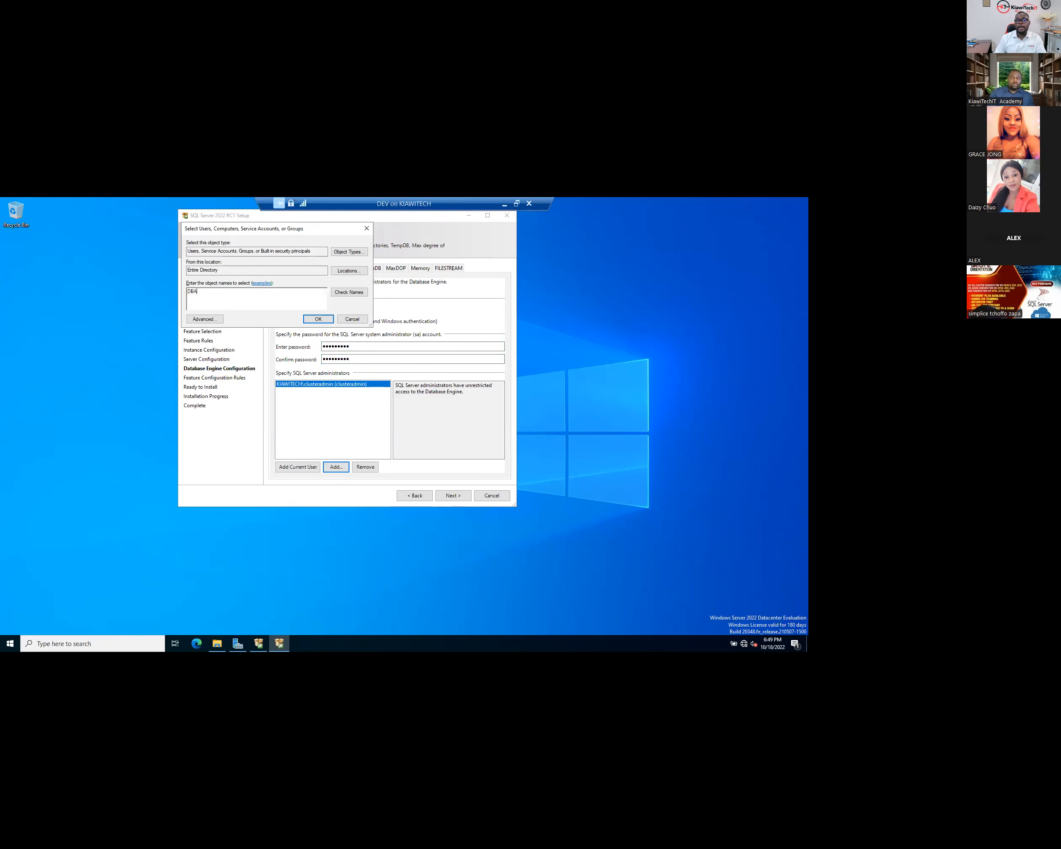
left_click(346, 252)
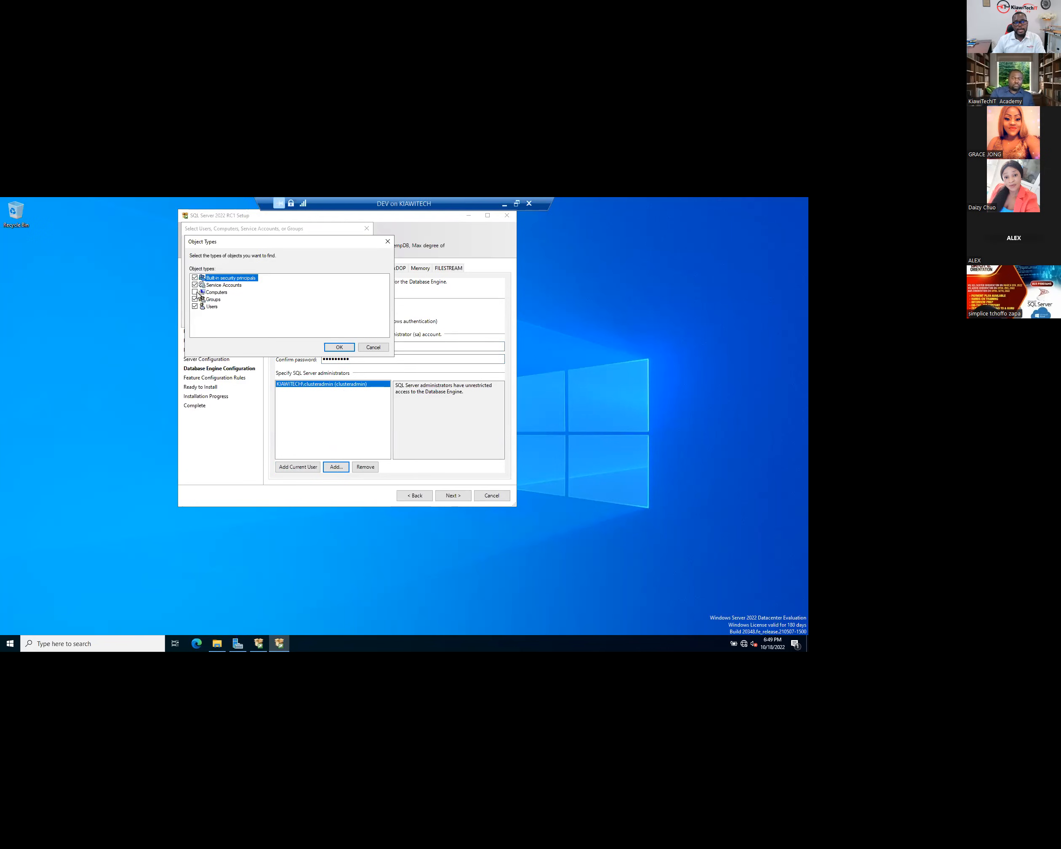
left_click(342, 347)
left_click(354, 293)
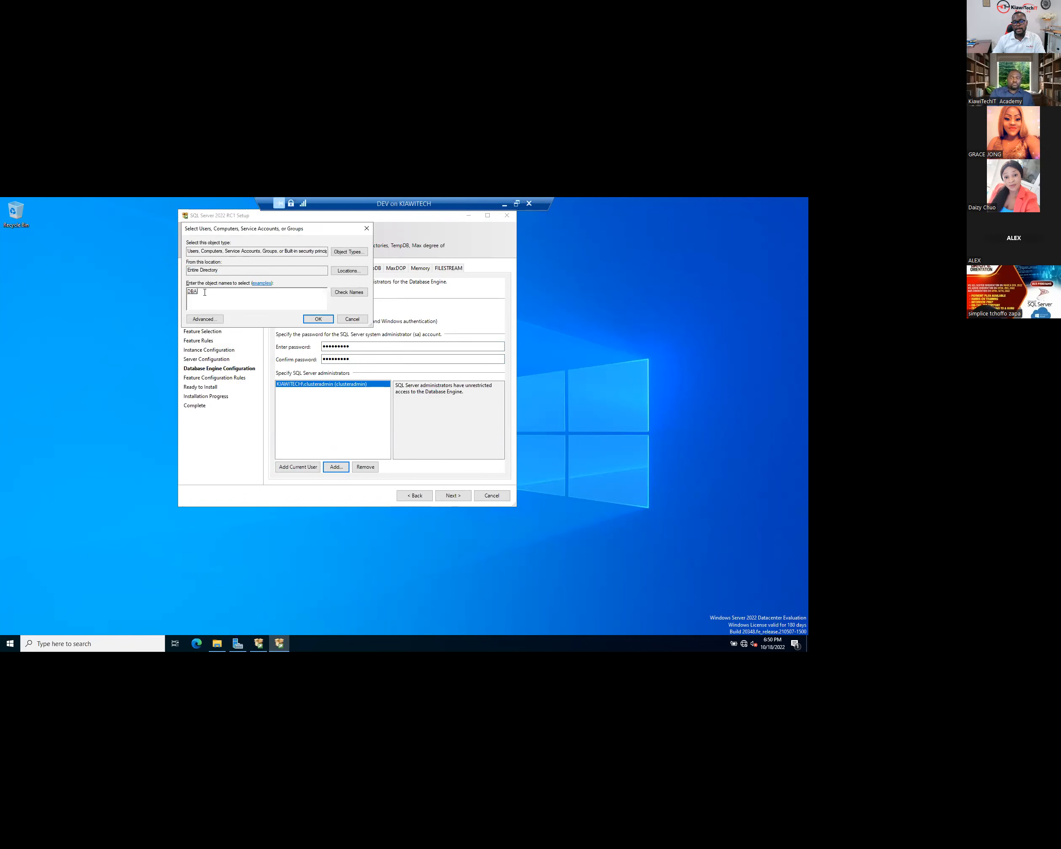
left_click(318, 320)
left_click(321, 392)
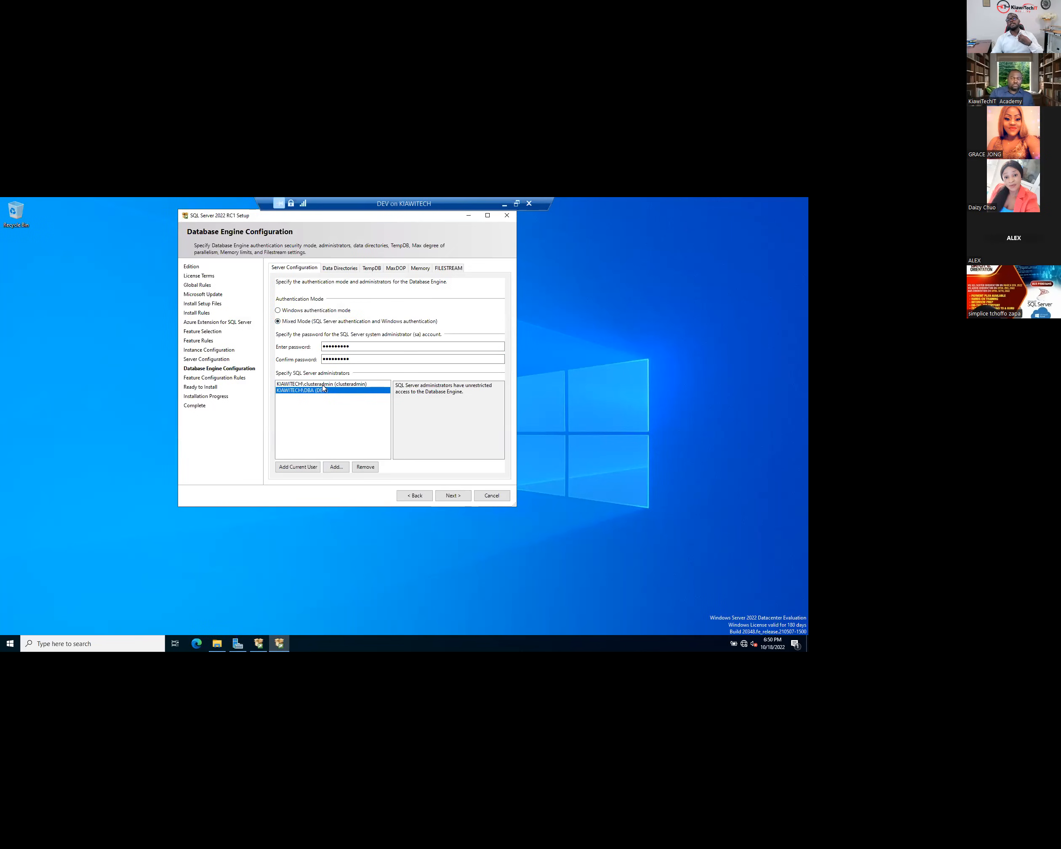
left_click(323, 385)
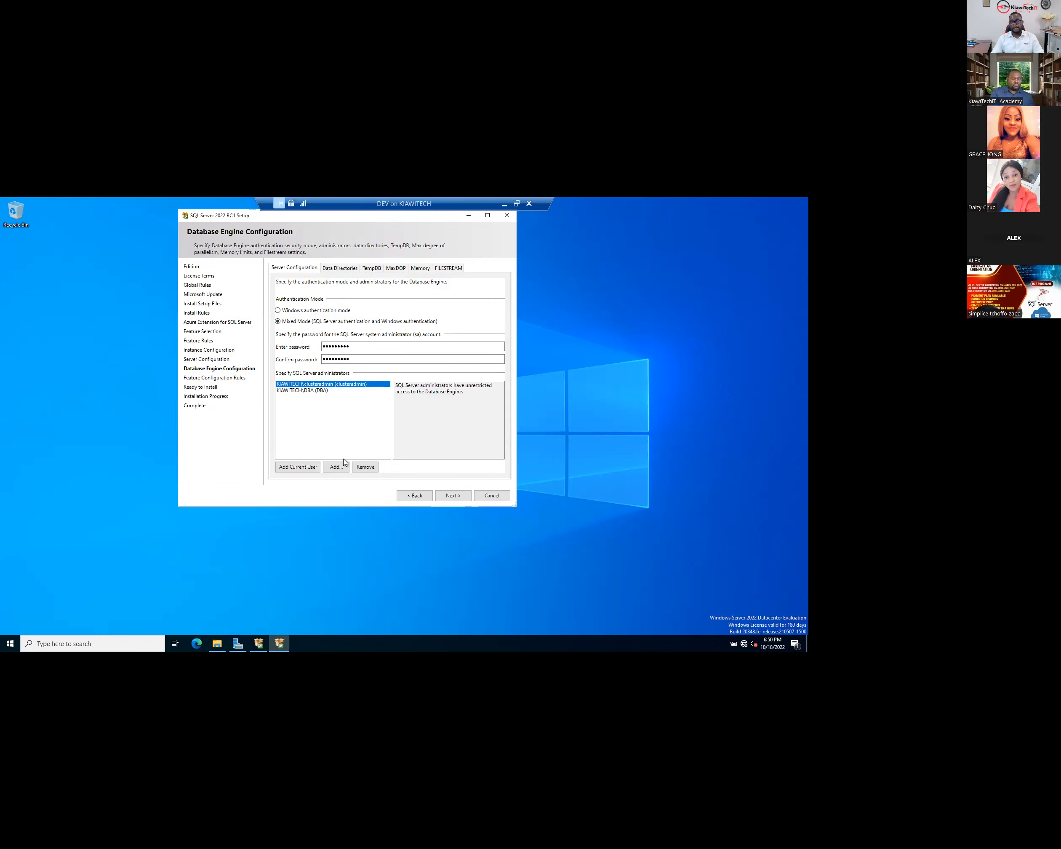
- Point the user database directory to E:\MSSQL in the Data Directories settings
left_click(337, 268)
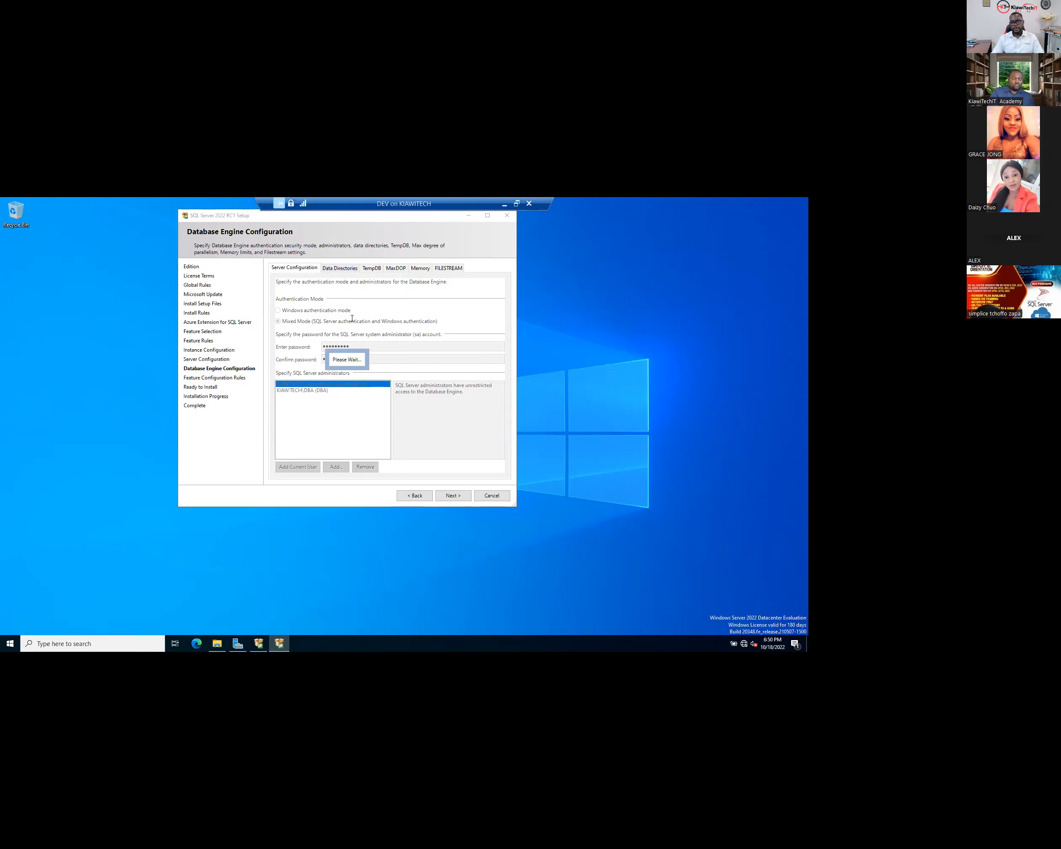
left_click(350, 284)
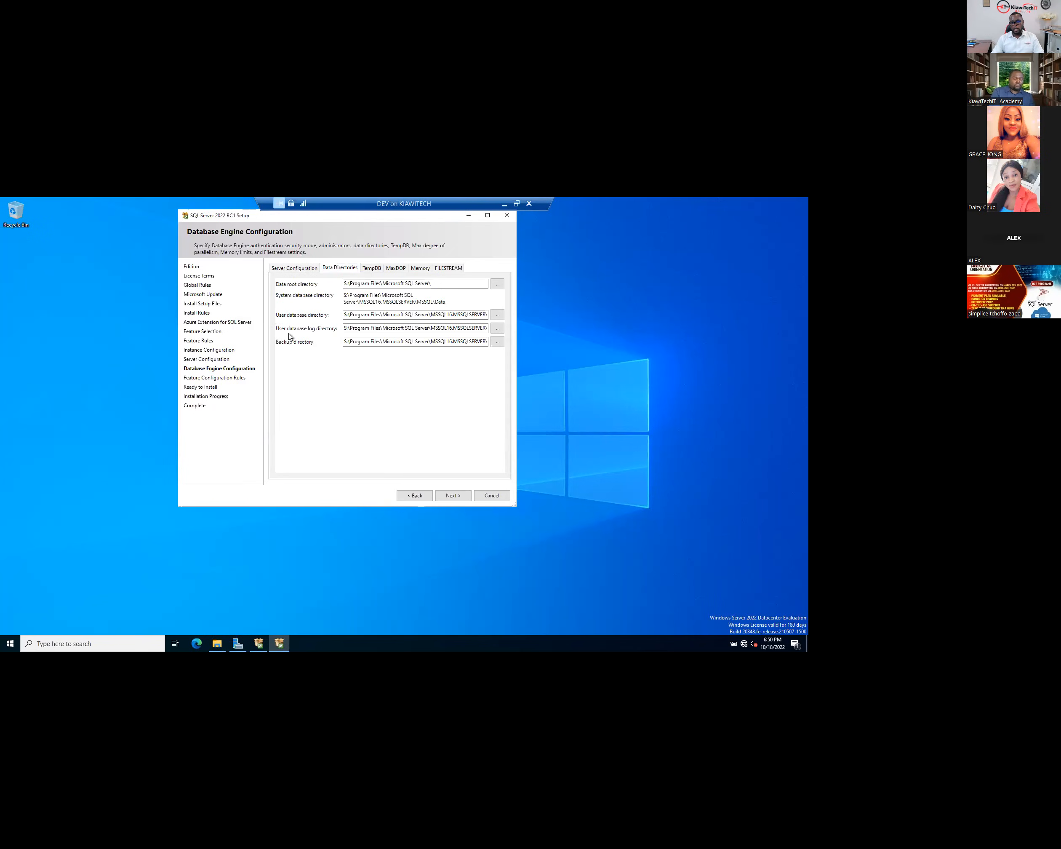
left_click(497, 315)
scroll(357, 455, "down", 1)
left_click(347, 447)
left_click(370, 456)
left_click(414, 496)
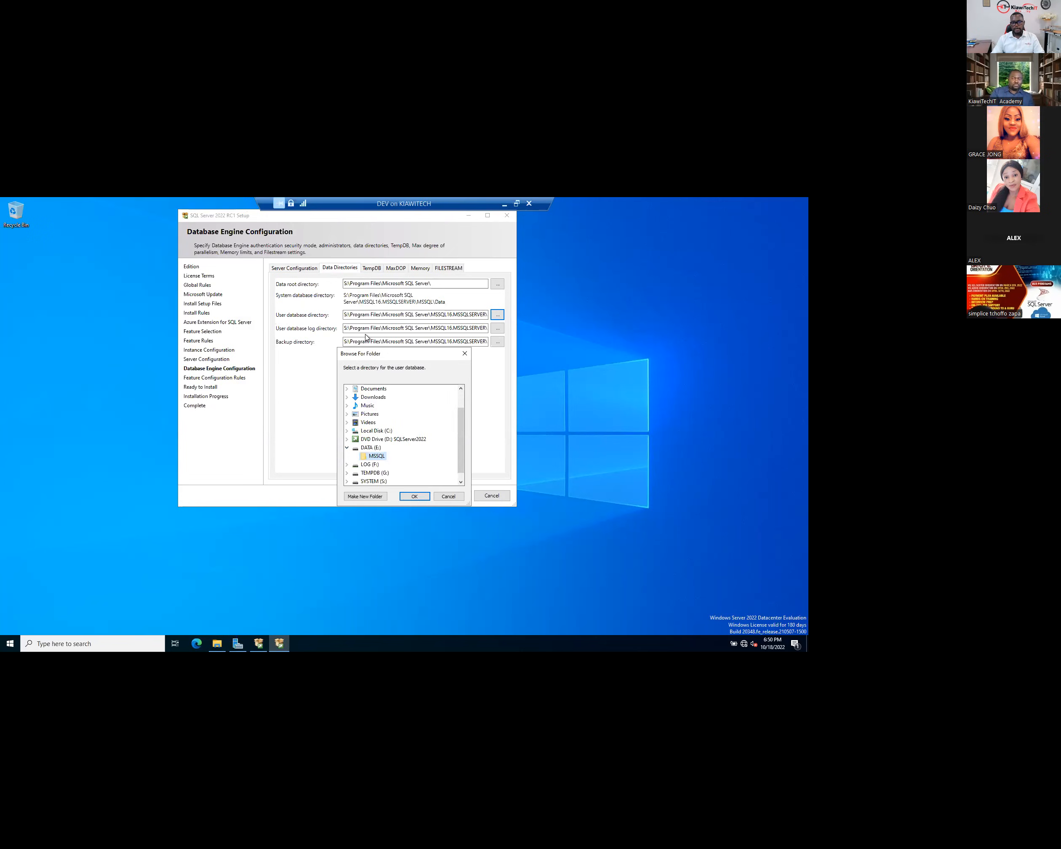
- Set the user database log directory to F:\MSSQL and the backup directory to U:\MSSQL
left_click(497, 328)
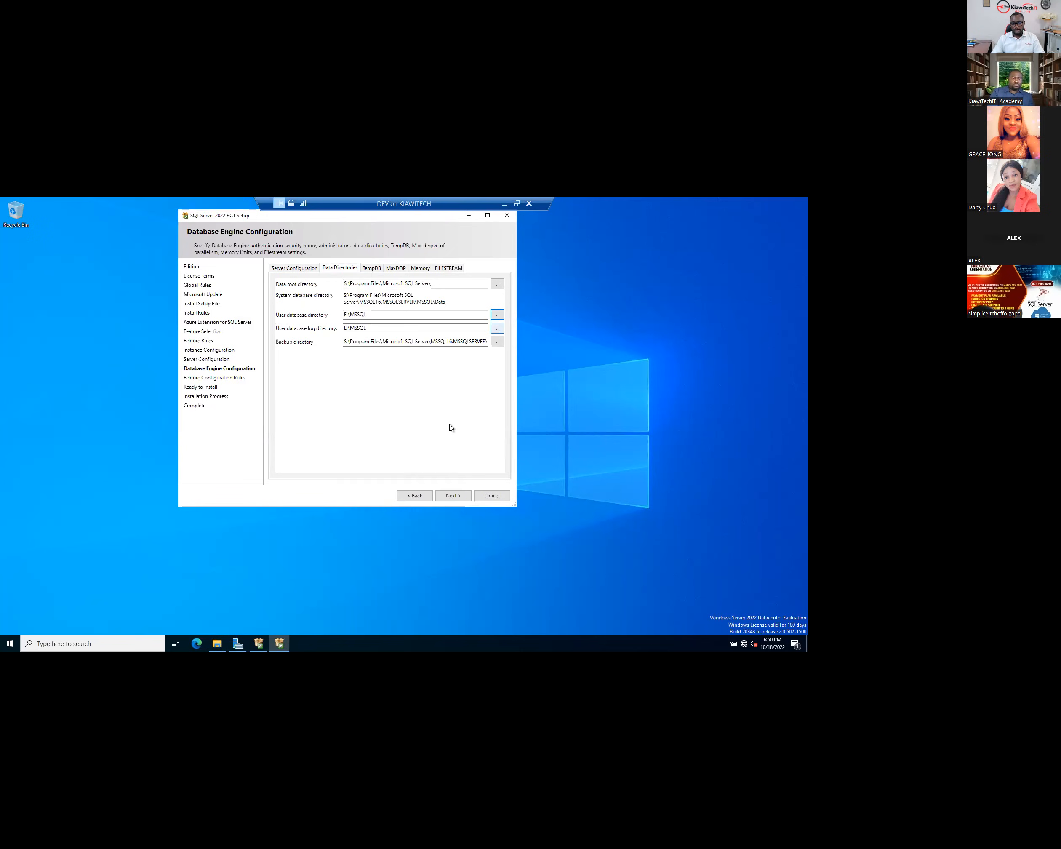
scroll(382, 440, "down", 3)
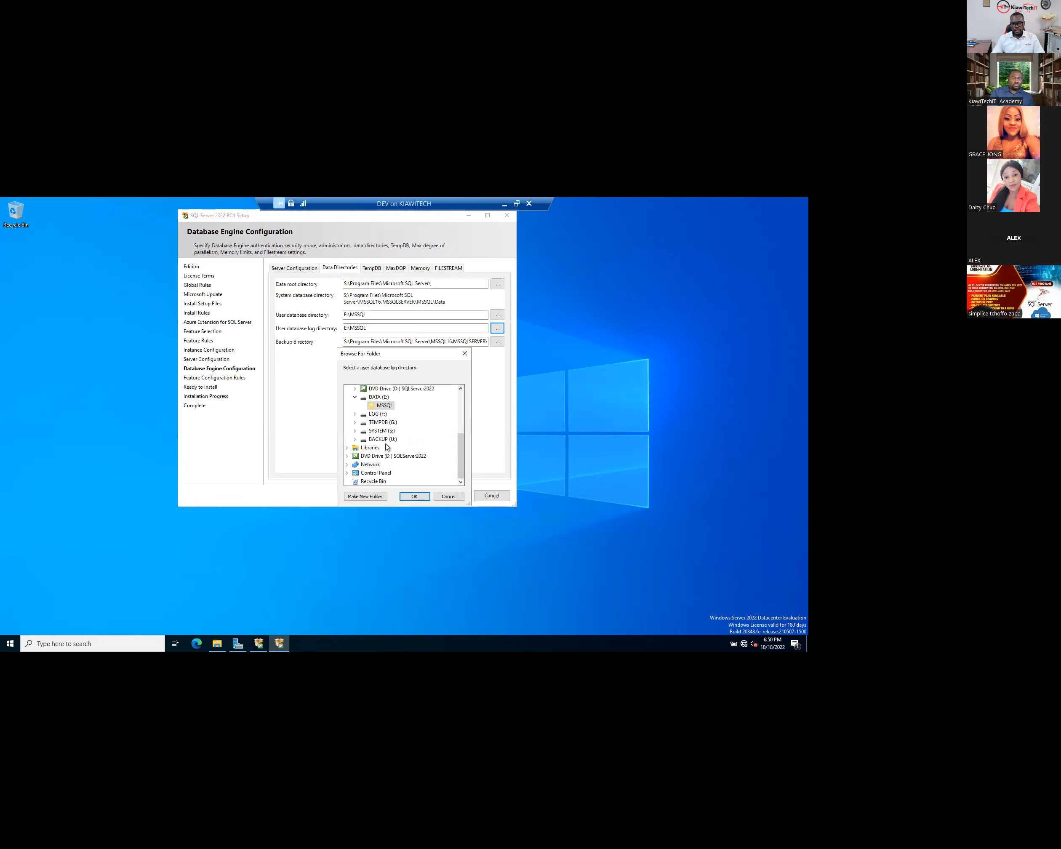
left_click(354, 414)
left_click(385, 422)
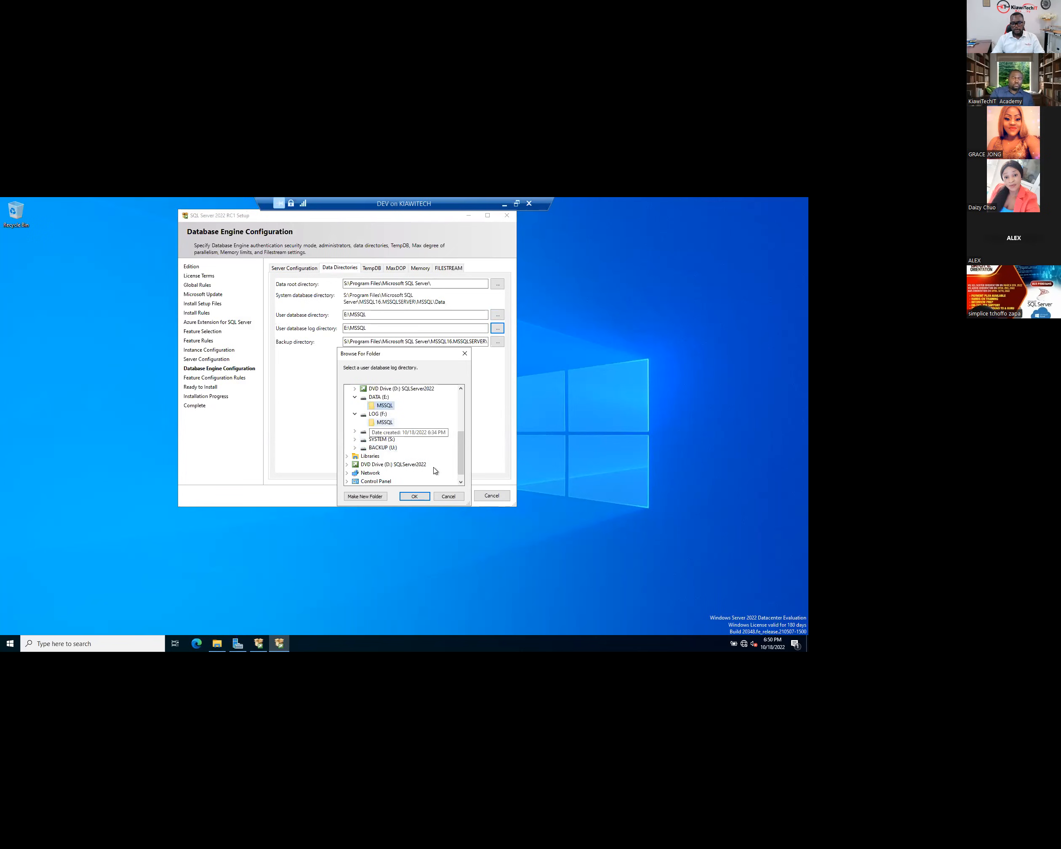
left_click(414, 496)
left_click(497, 342)
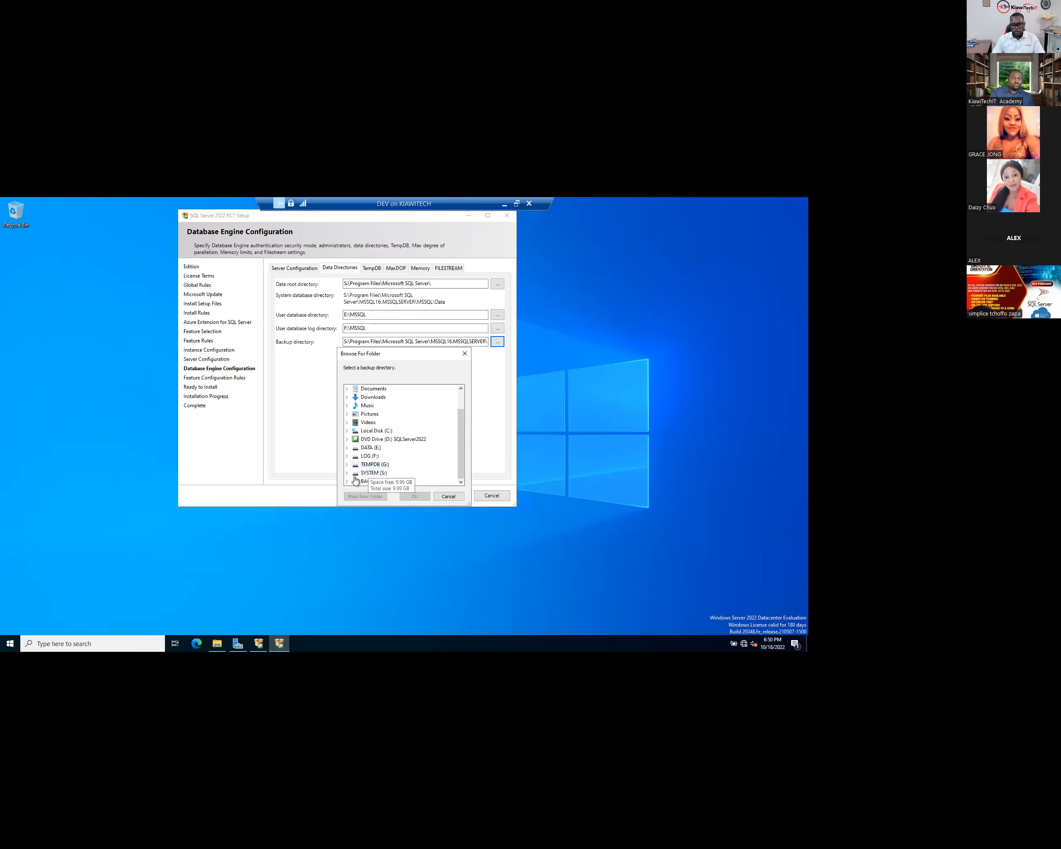
left_click(366, 481)
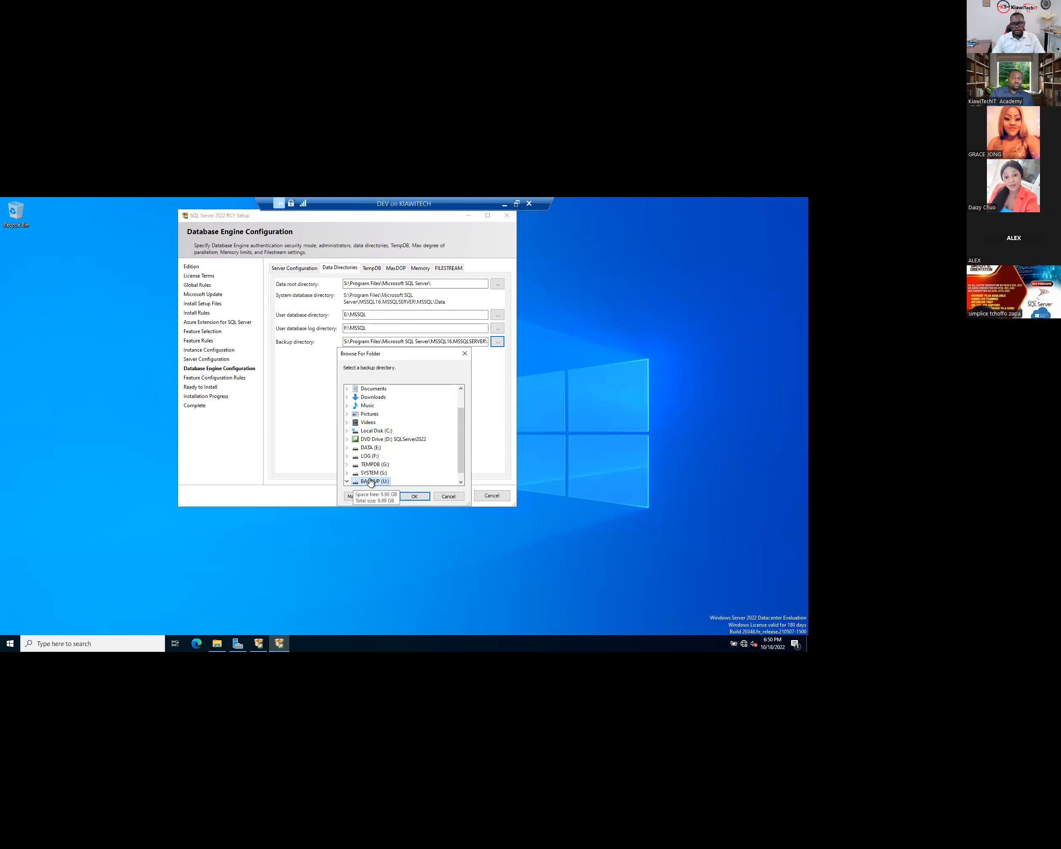
left_click(383, 482)
left_click(415, 498)
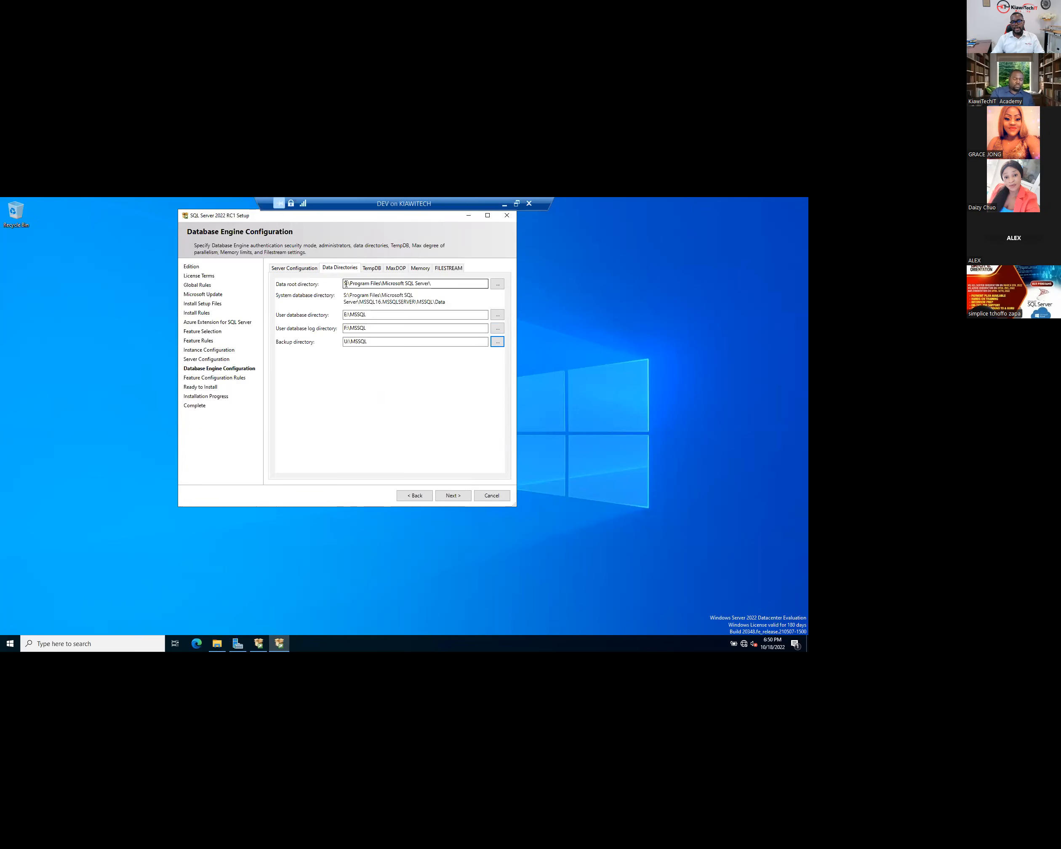
left_click(375, 269)
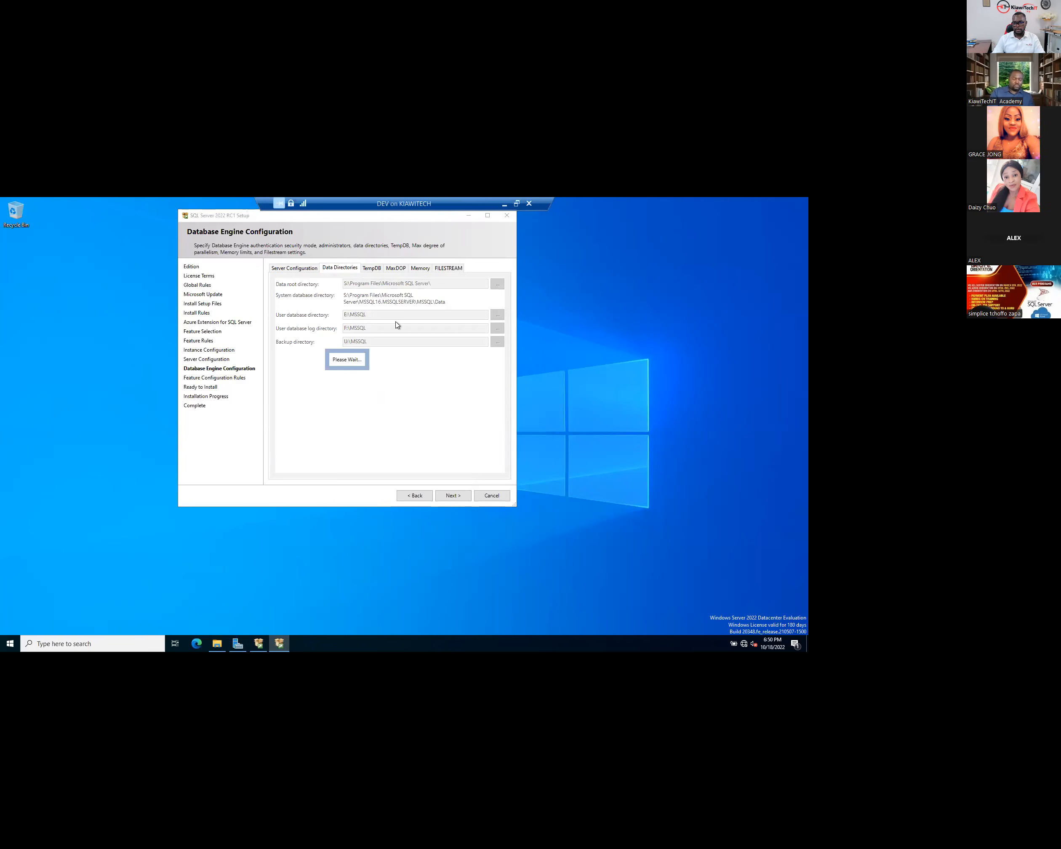
- Add a new DATA folder under E:\MSSQL as the TempDB data directory
left_click(489, 338)
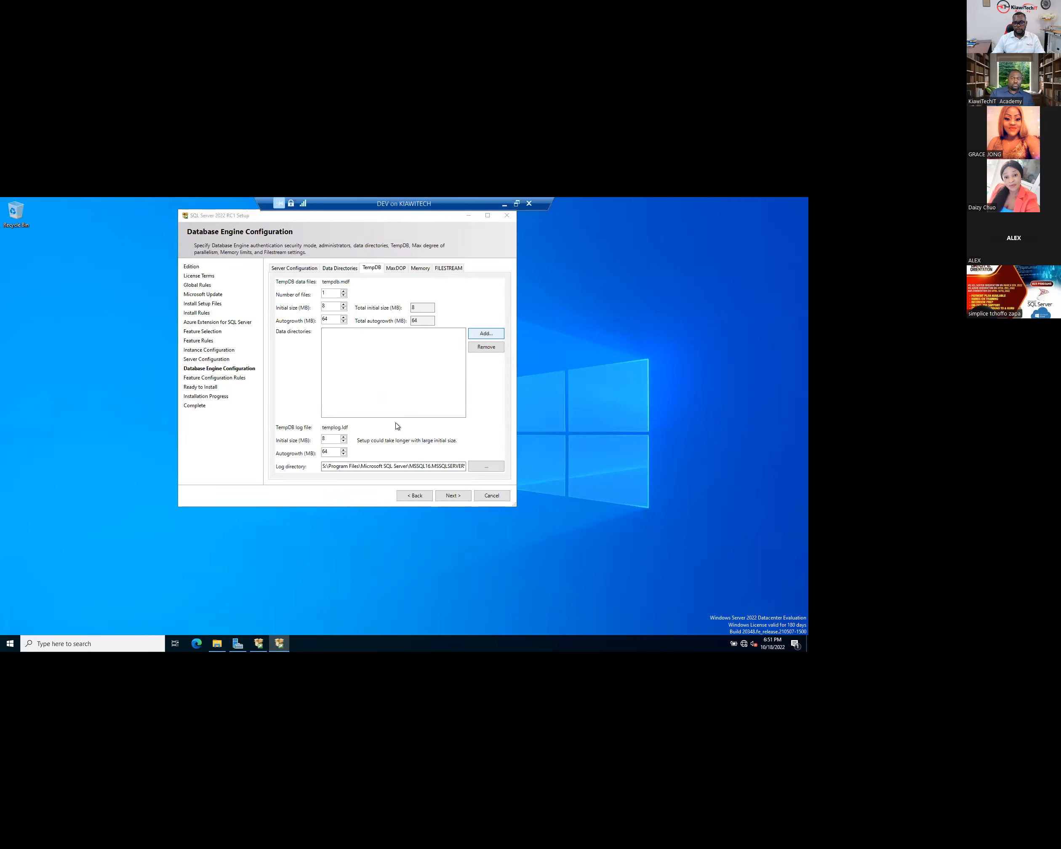
scroll(464, 466, "down", 2)
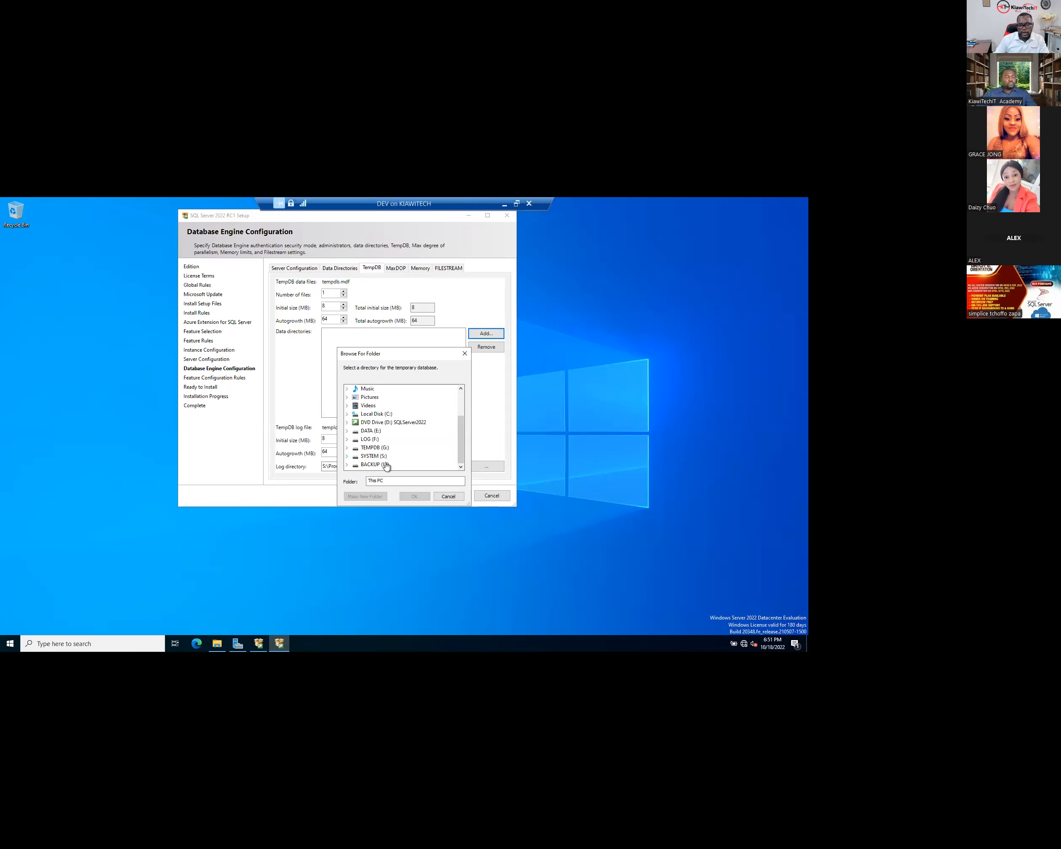
left_click(368, 448)
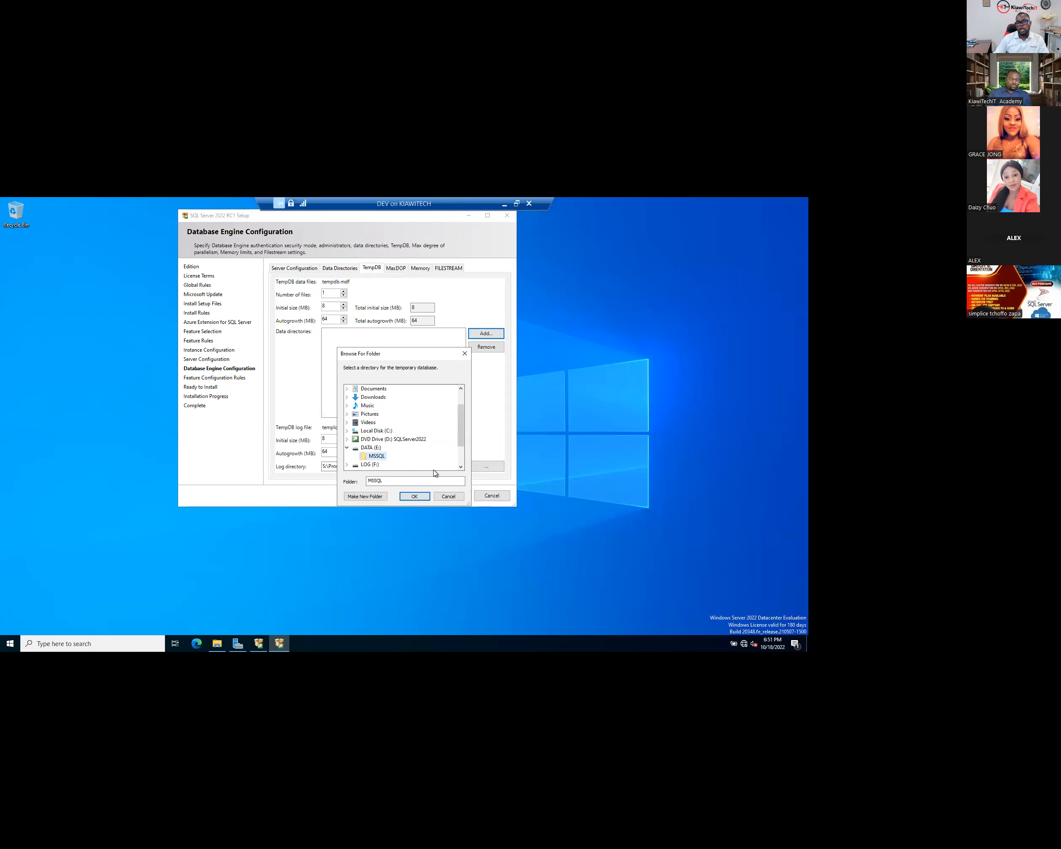
left_click(367, 496)
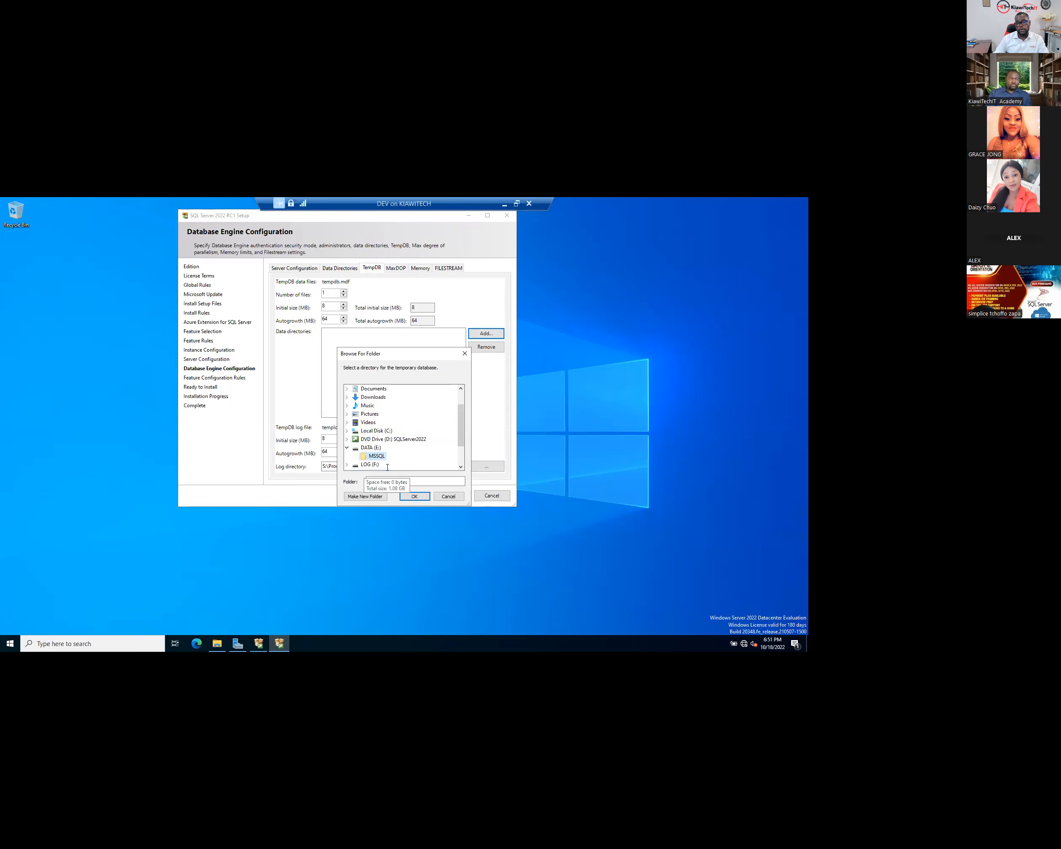
type("DATA")
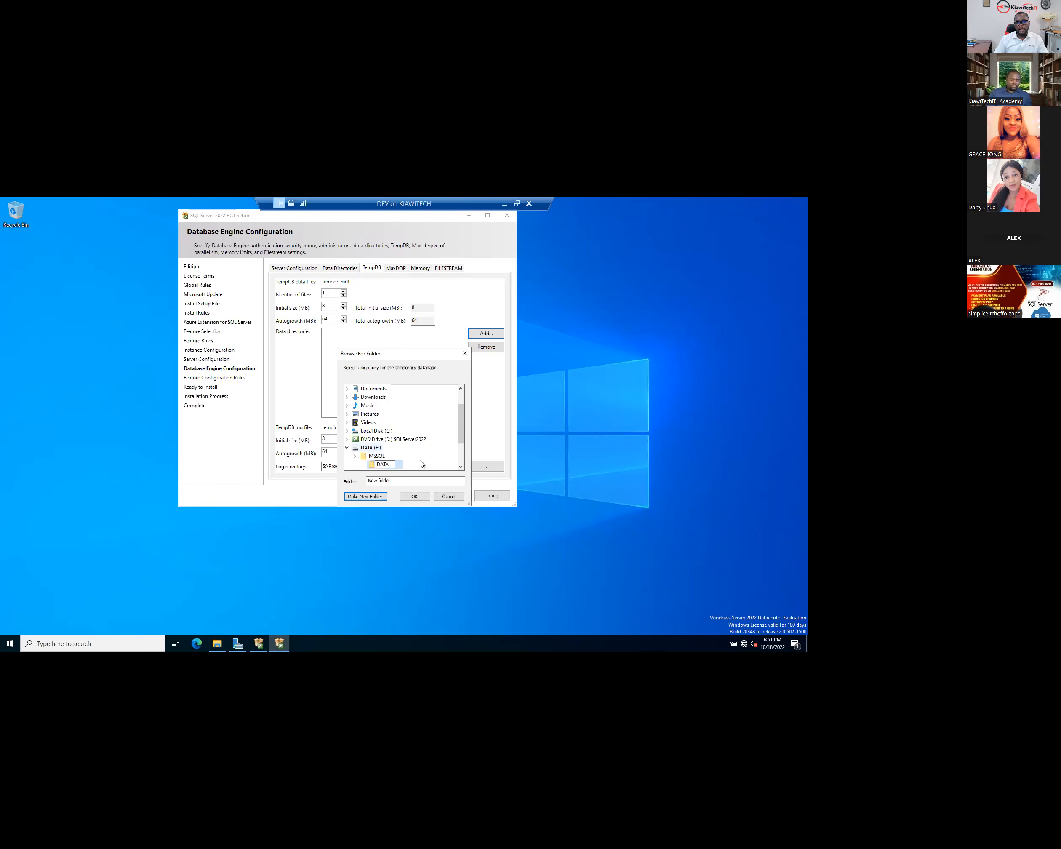
key("Return")
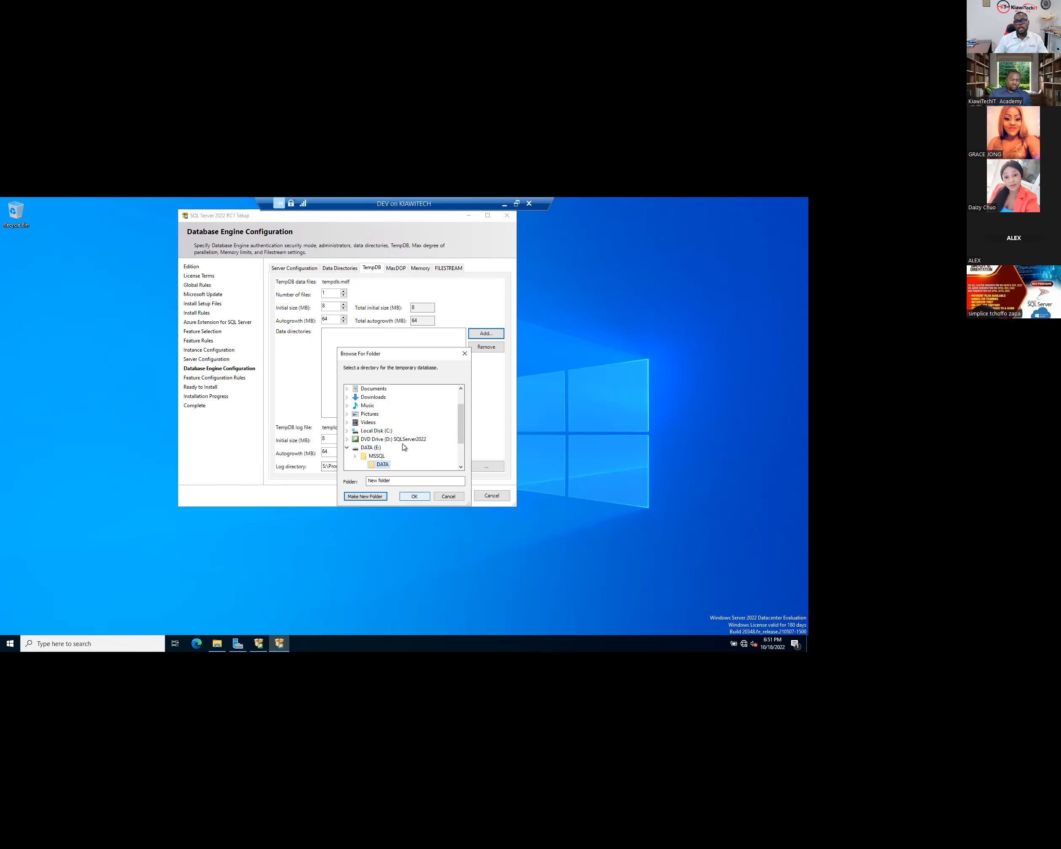
key("Return")
- Create a TEMPDB folder on LOG (F:) and make F:\TEMPDB the TempDB log directory
left_click(361, 466)
left_click(324, 466, "shift")
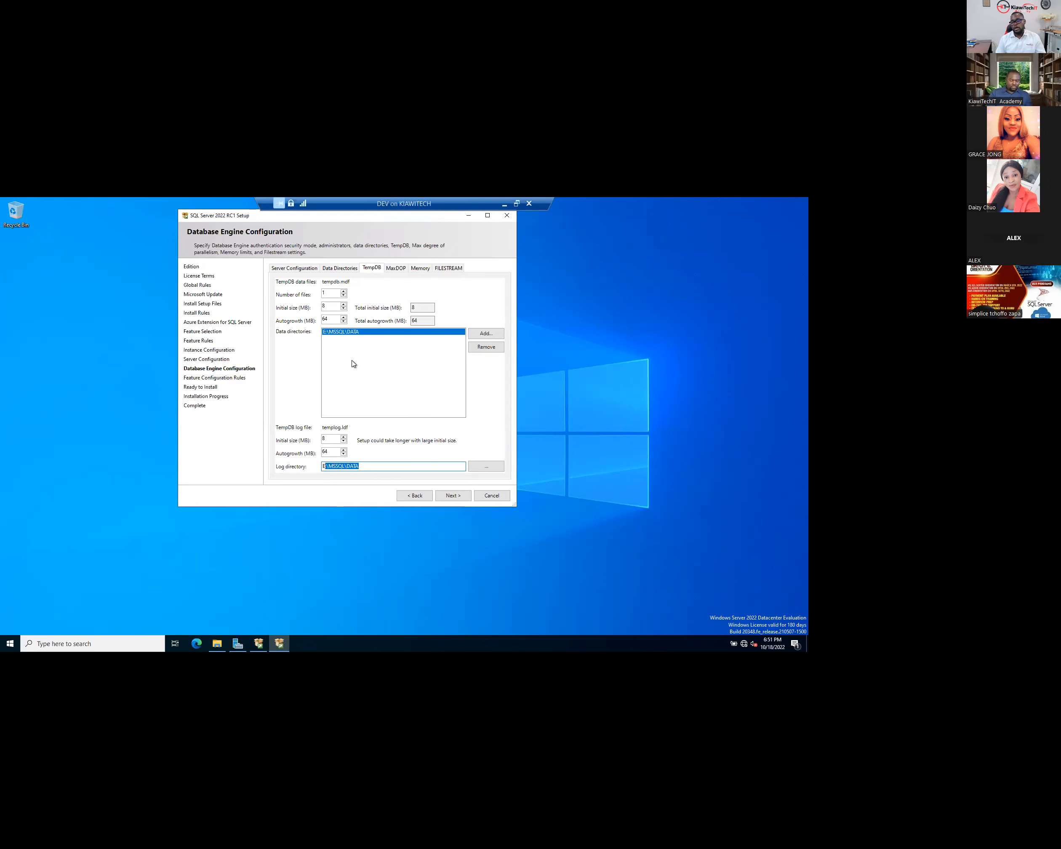
left_click(481, 470)
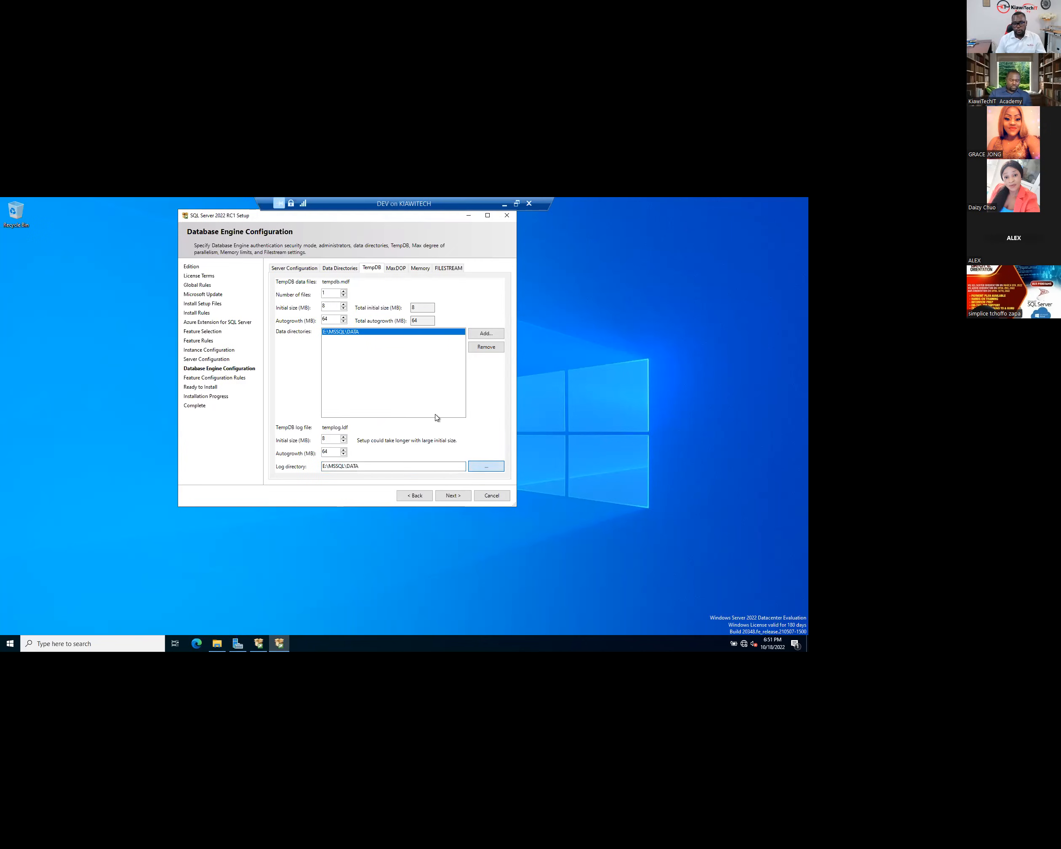
left_click(462, 467)
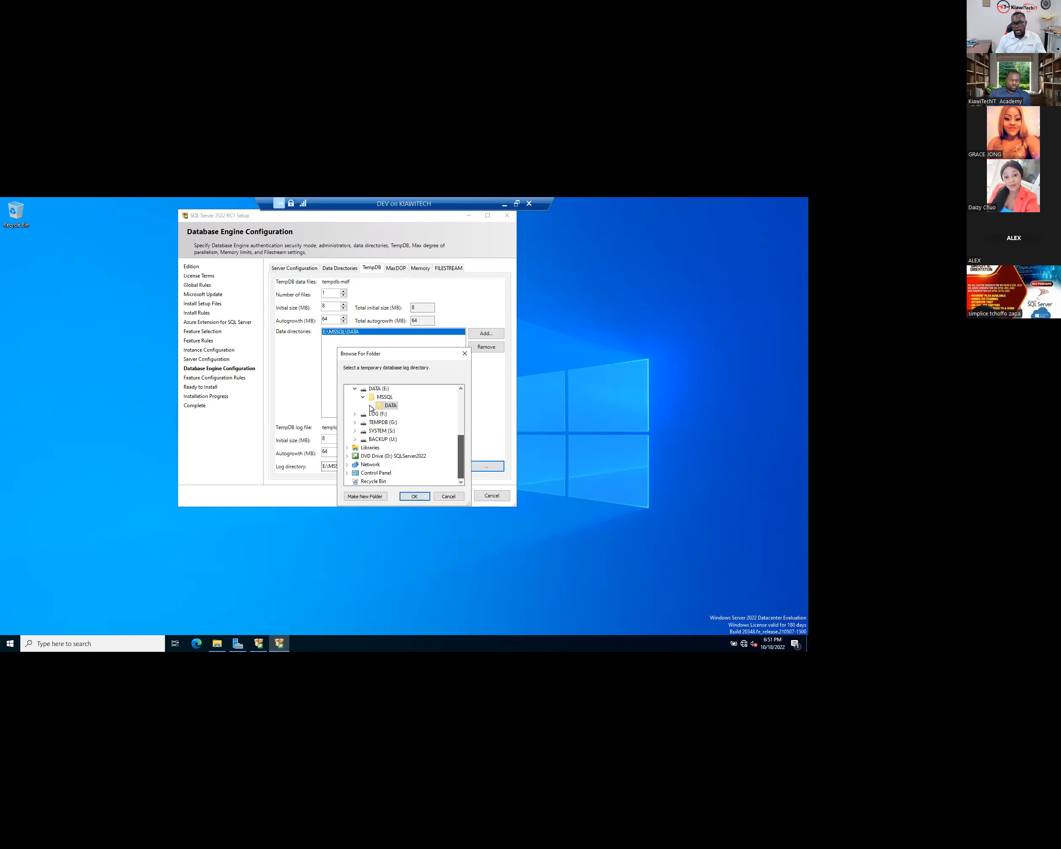
scroll(384, 470, "up", 3)
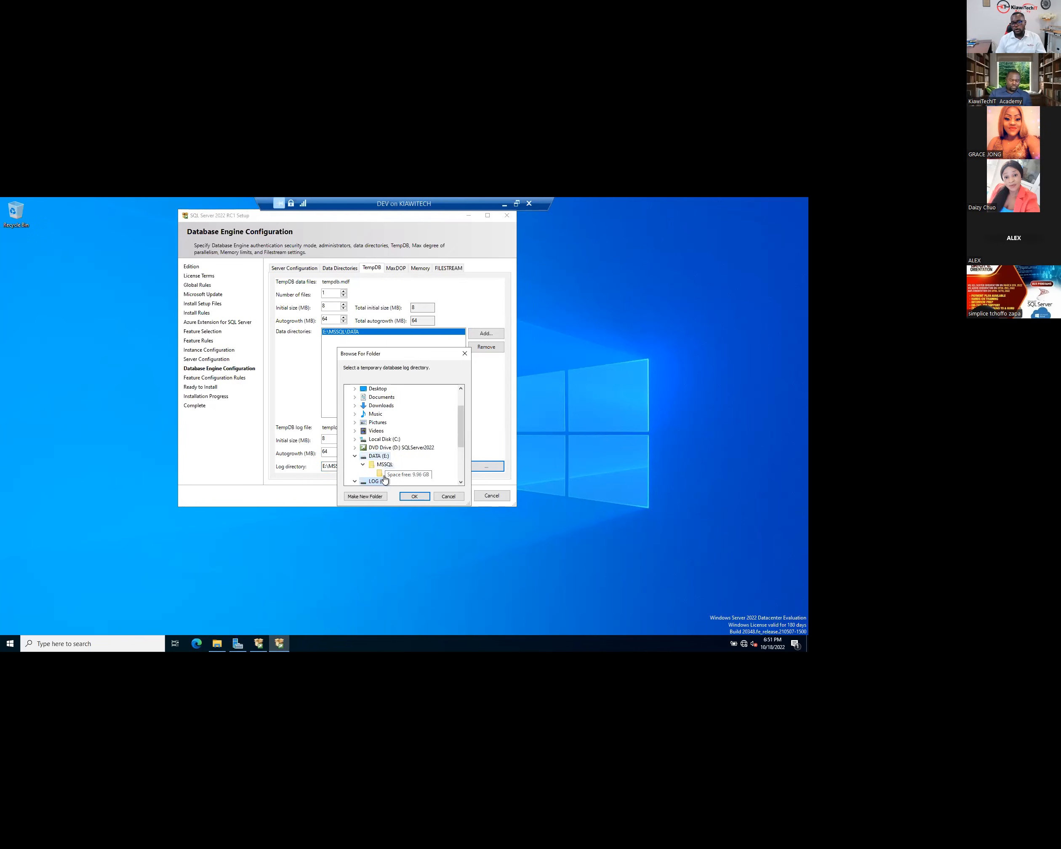
left_click(384, 480)
scroll(379, 443, "down", 1)
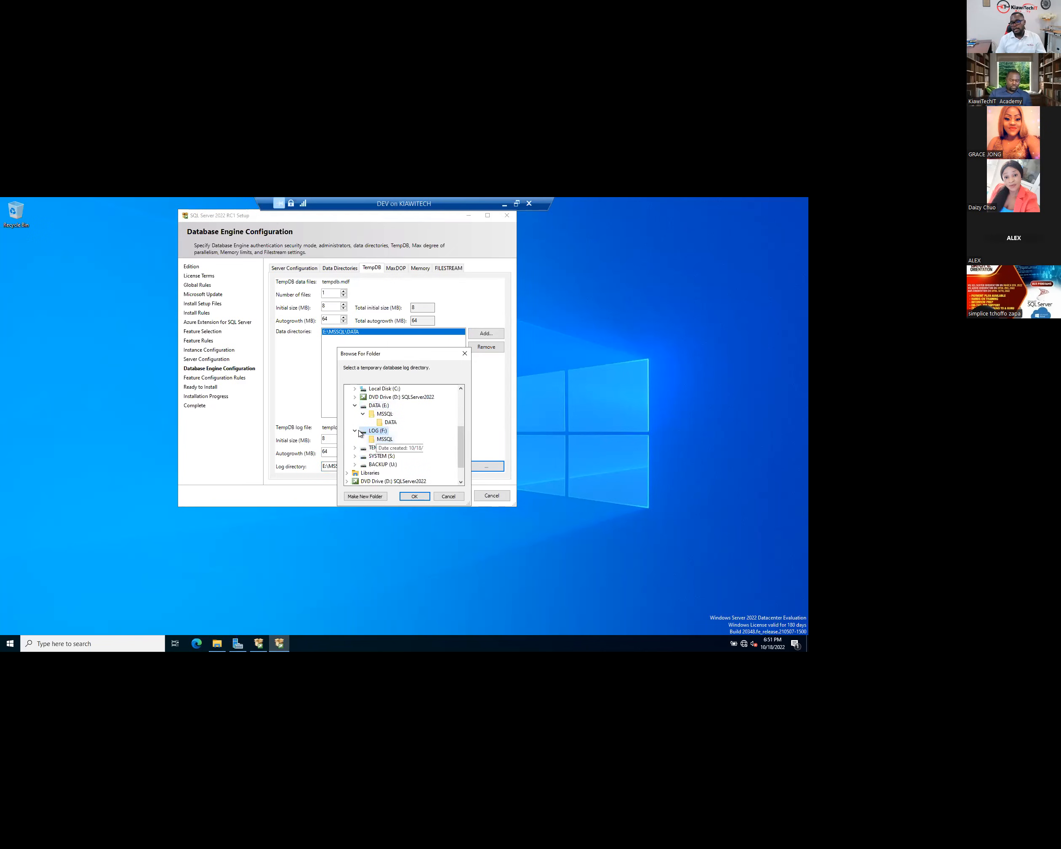
left_click(368, 497)
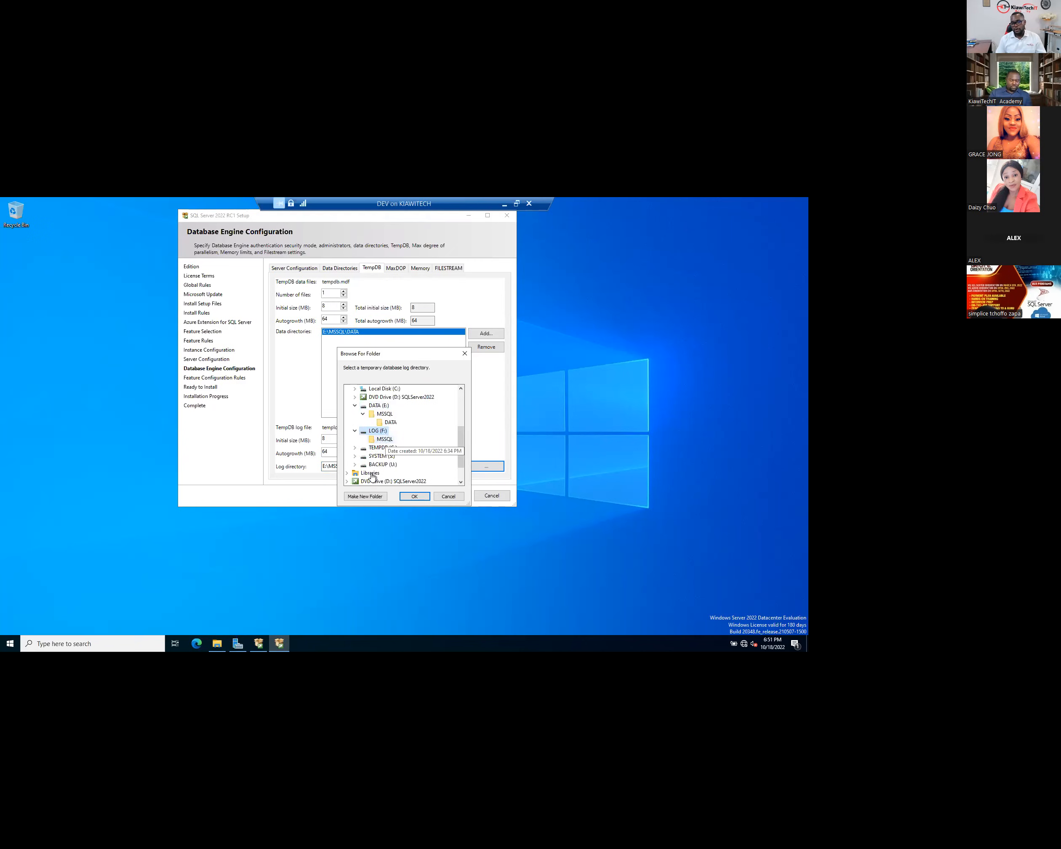
type("TEMPDN")
key("BackSpace")
type("B")
key("Return")
left_click(415, 498)
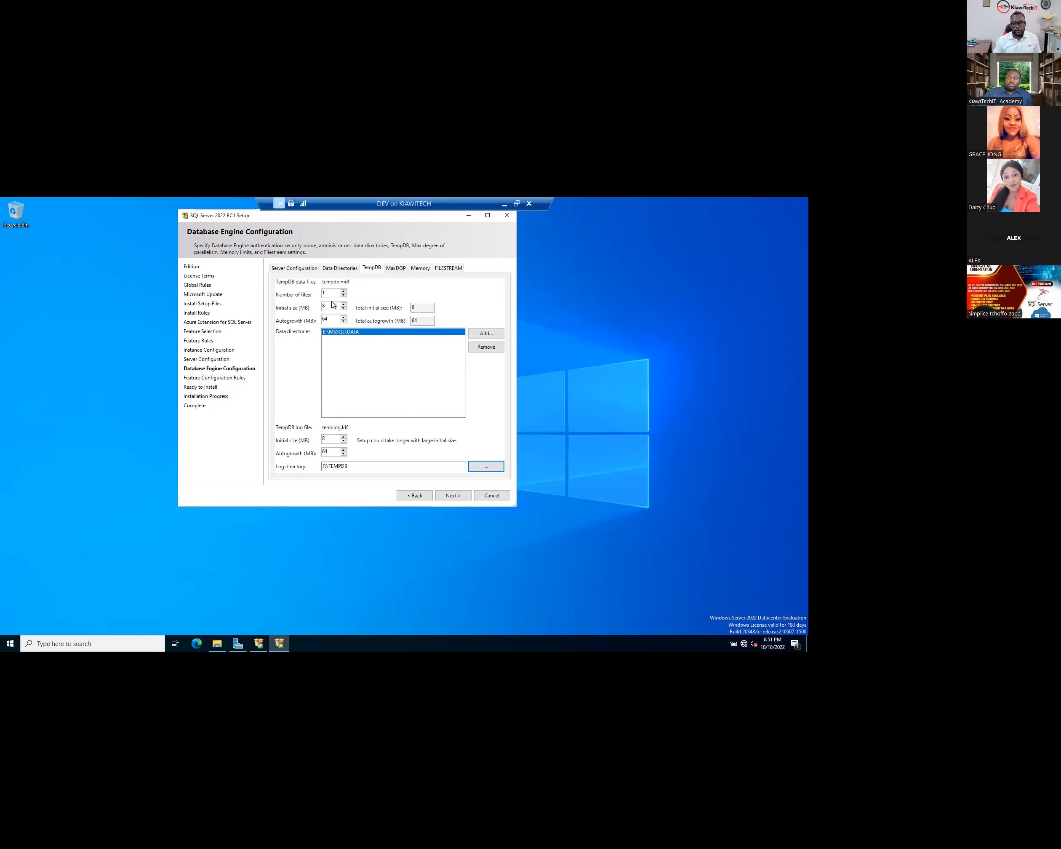
left_click_drag(332, 295, 294, 304)
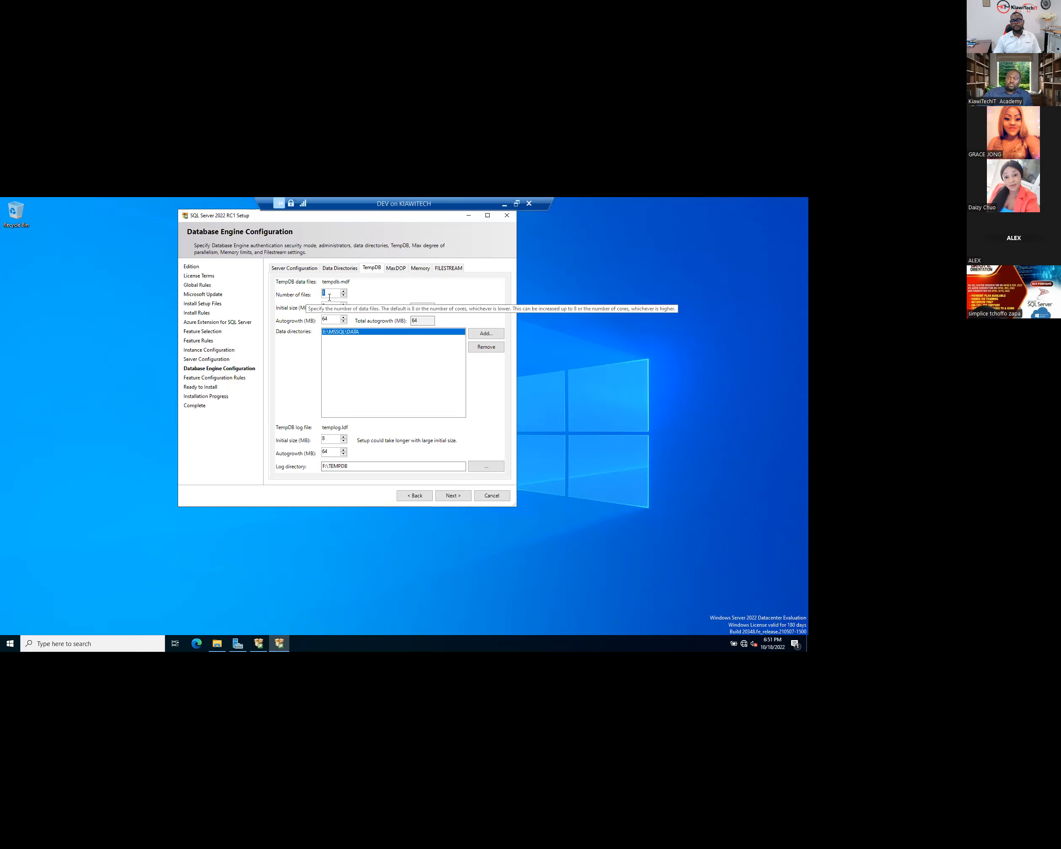
left_click(103, 648)
type("sye")
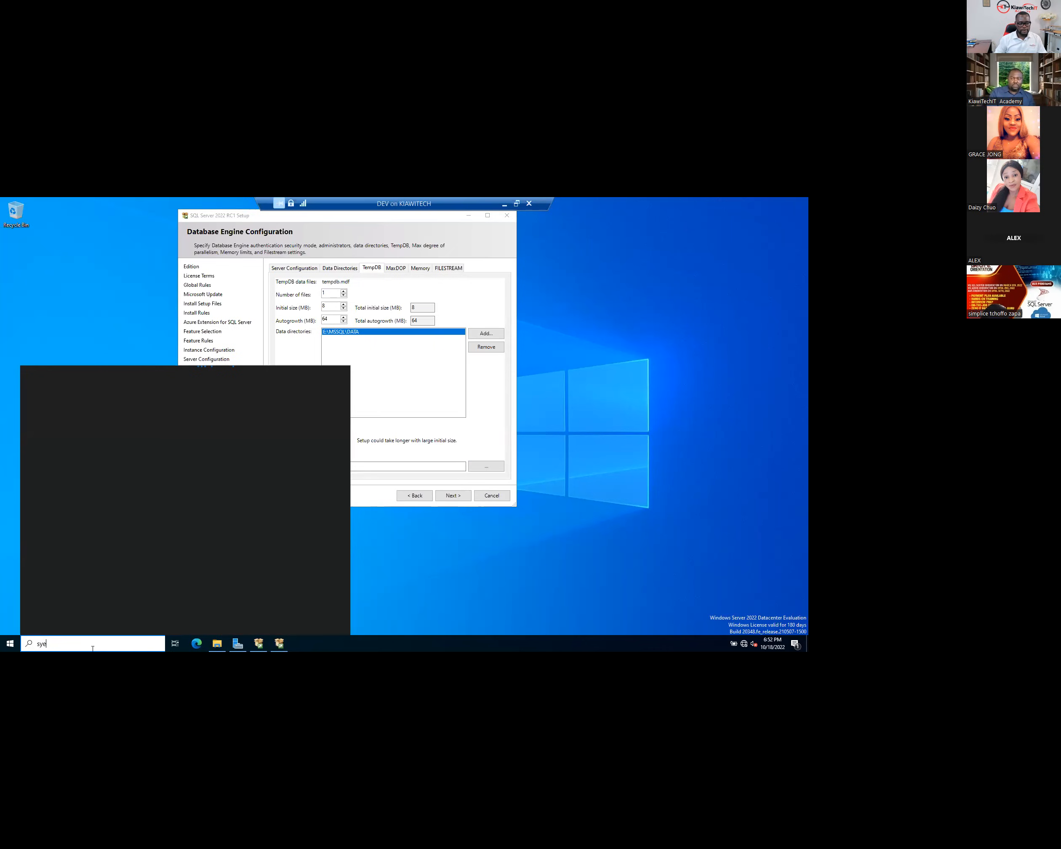
left_click(6, 649)
right_click(9, 645)
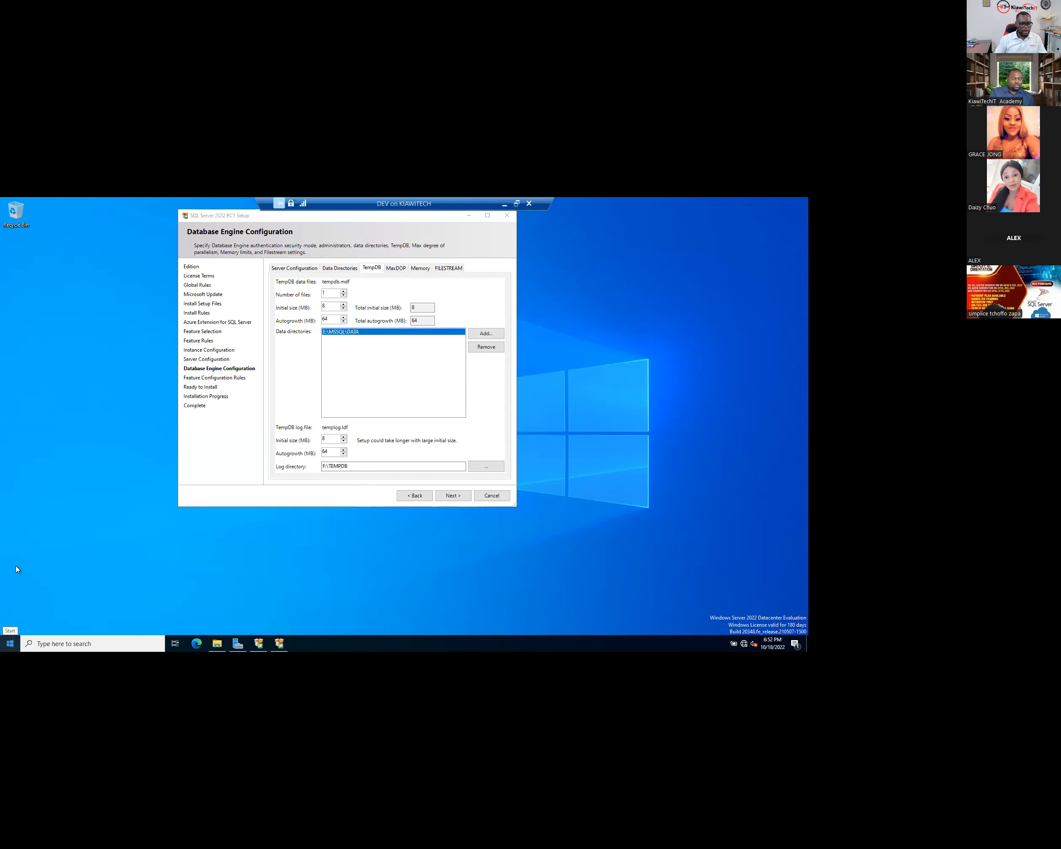
left_click(37, 449)
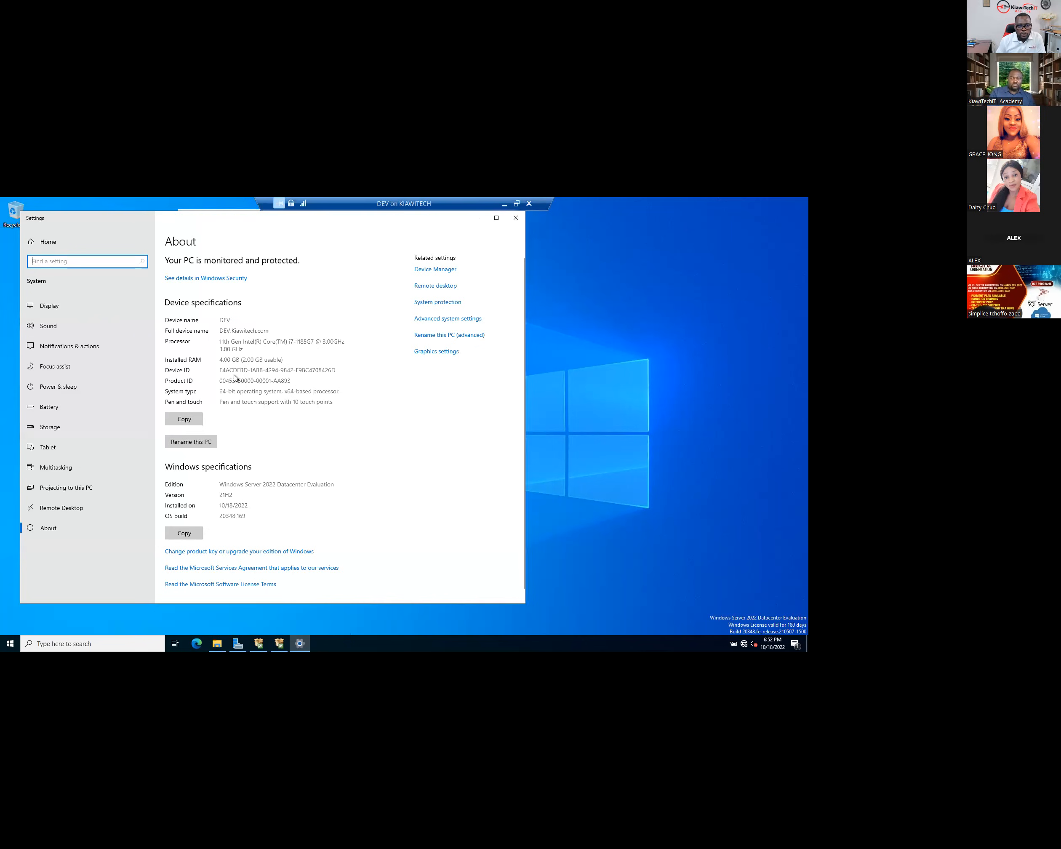
left_click(273, 343)
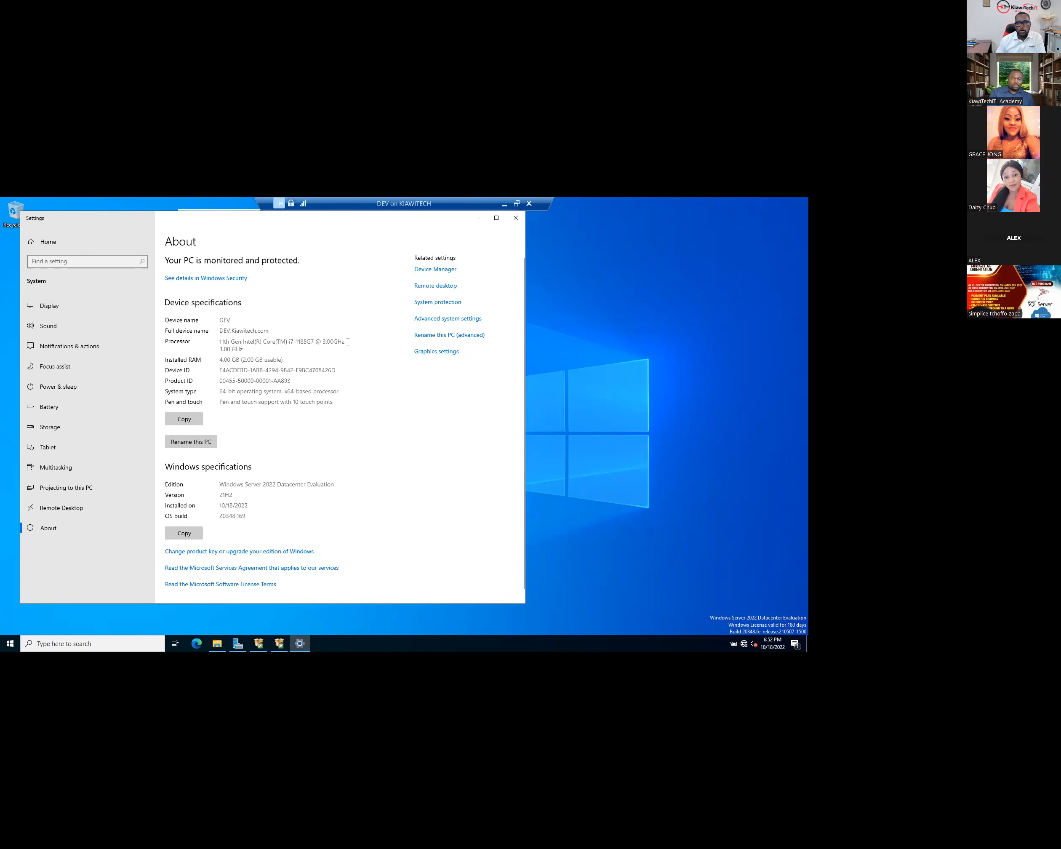
left_click_drag(311, 342, 348, 342)
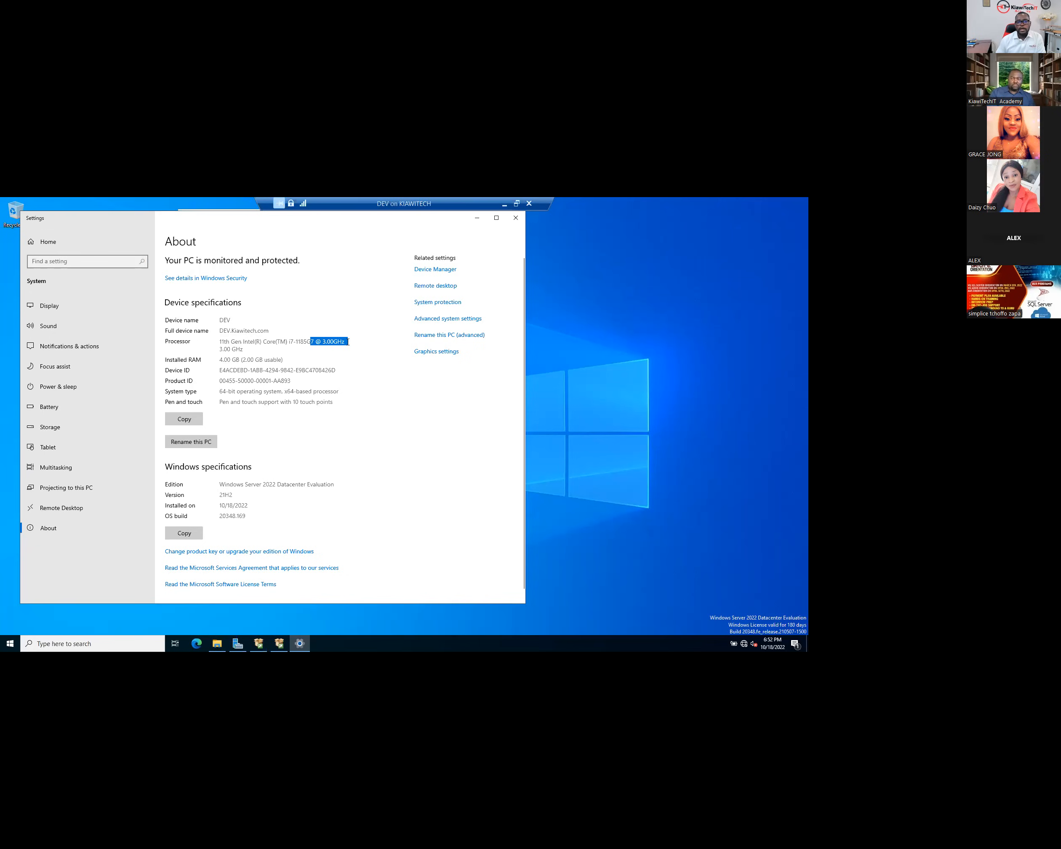
left_click(518, 223)
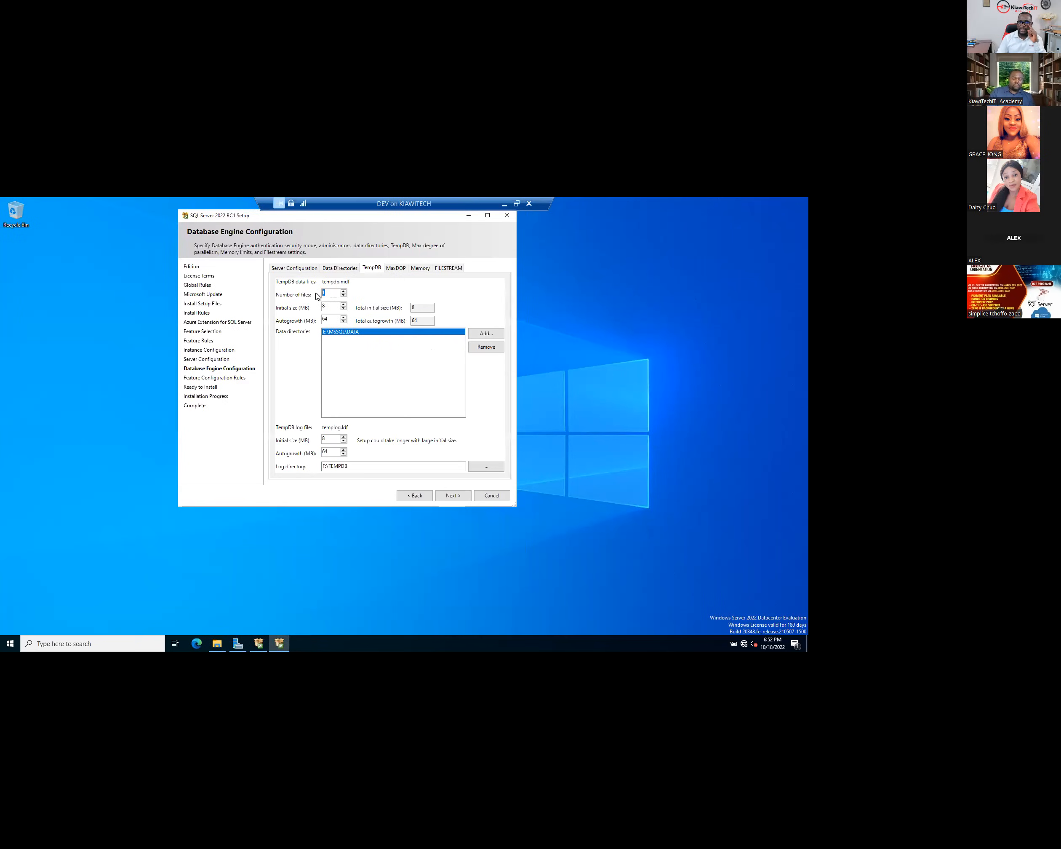
- Enter a 1,024 MB initial size for the TempDB data and log files, then proceed past Database Engine Configuration
left_click(334, 319)
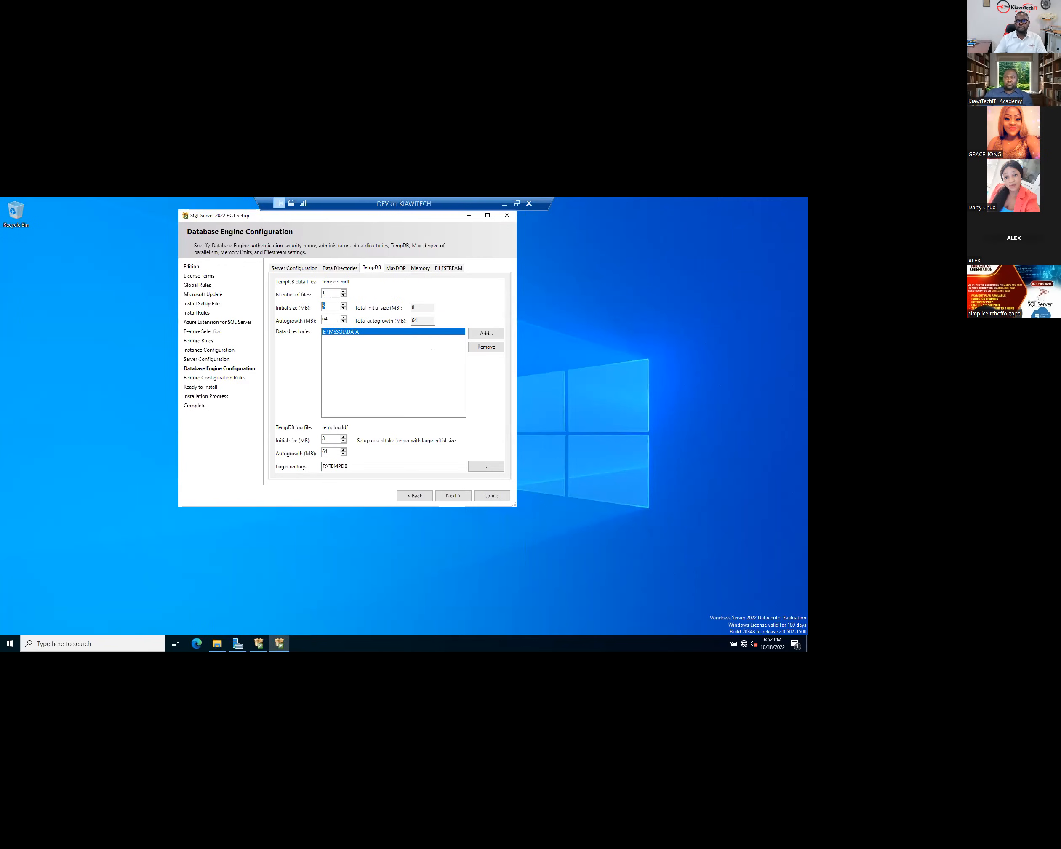
type("1024")
key("Tab")
left_click_drag(328, 441, 315, 441)
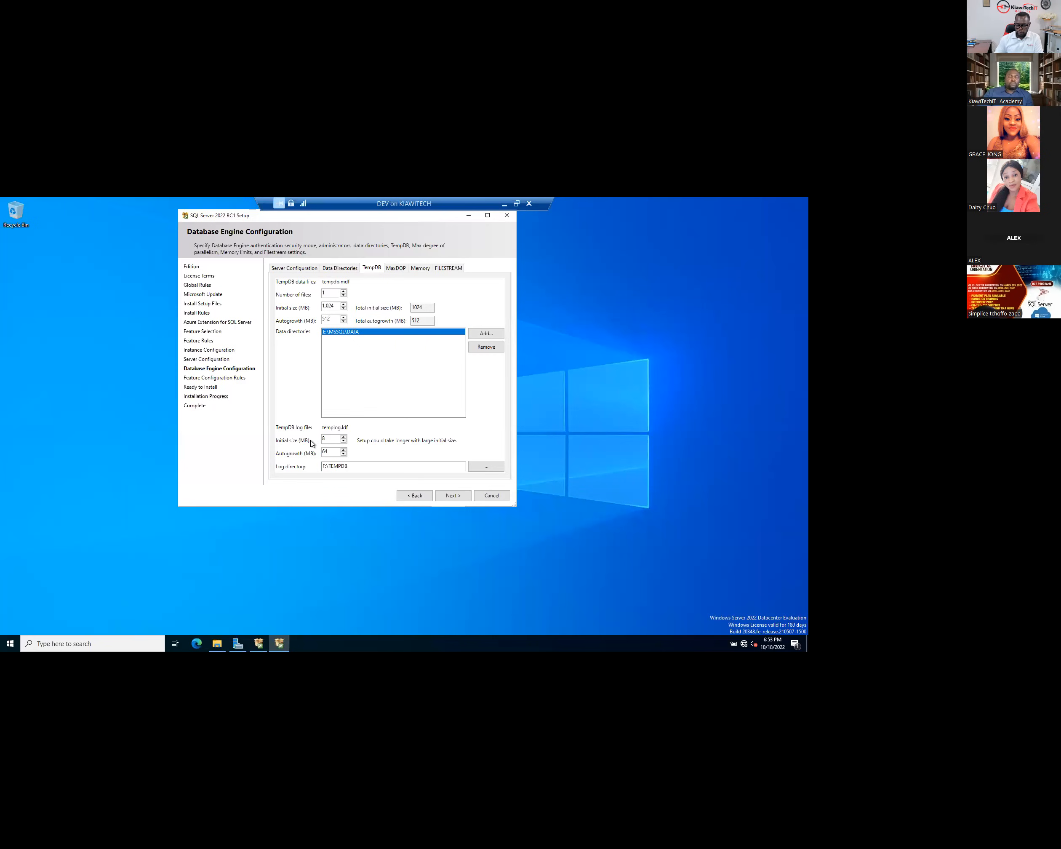
type("1,024")
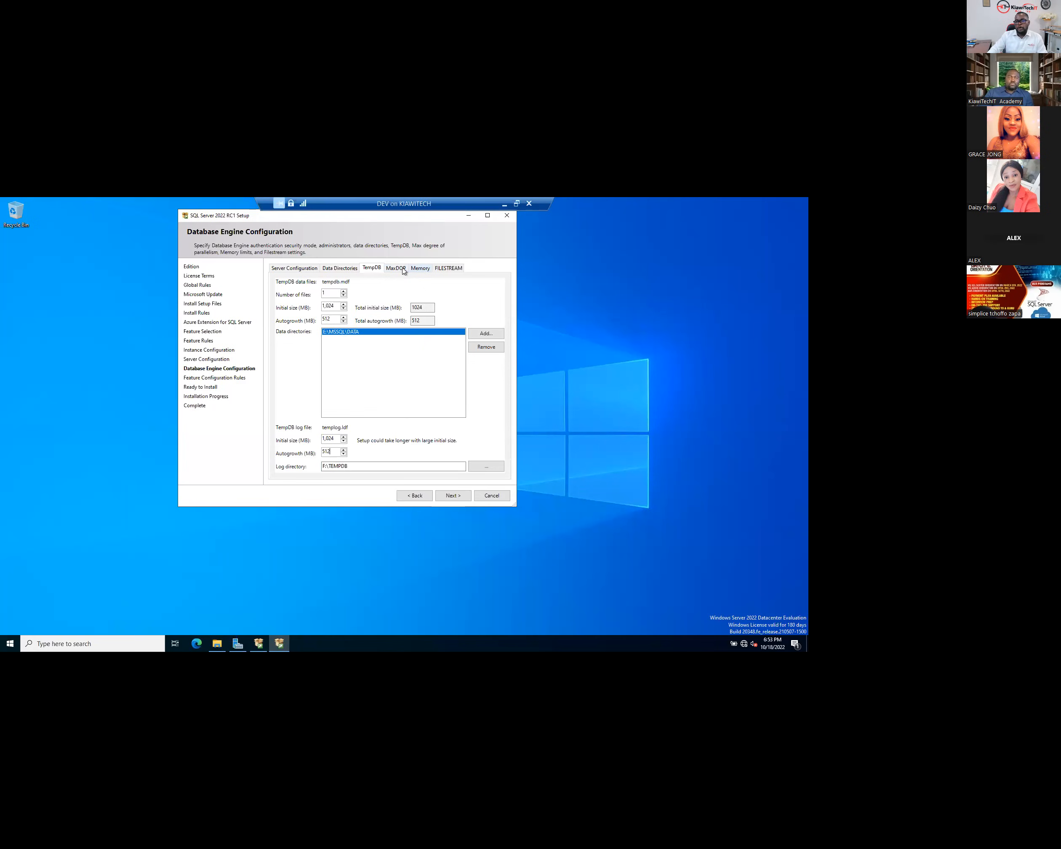
left_click(450, 496)
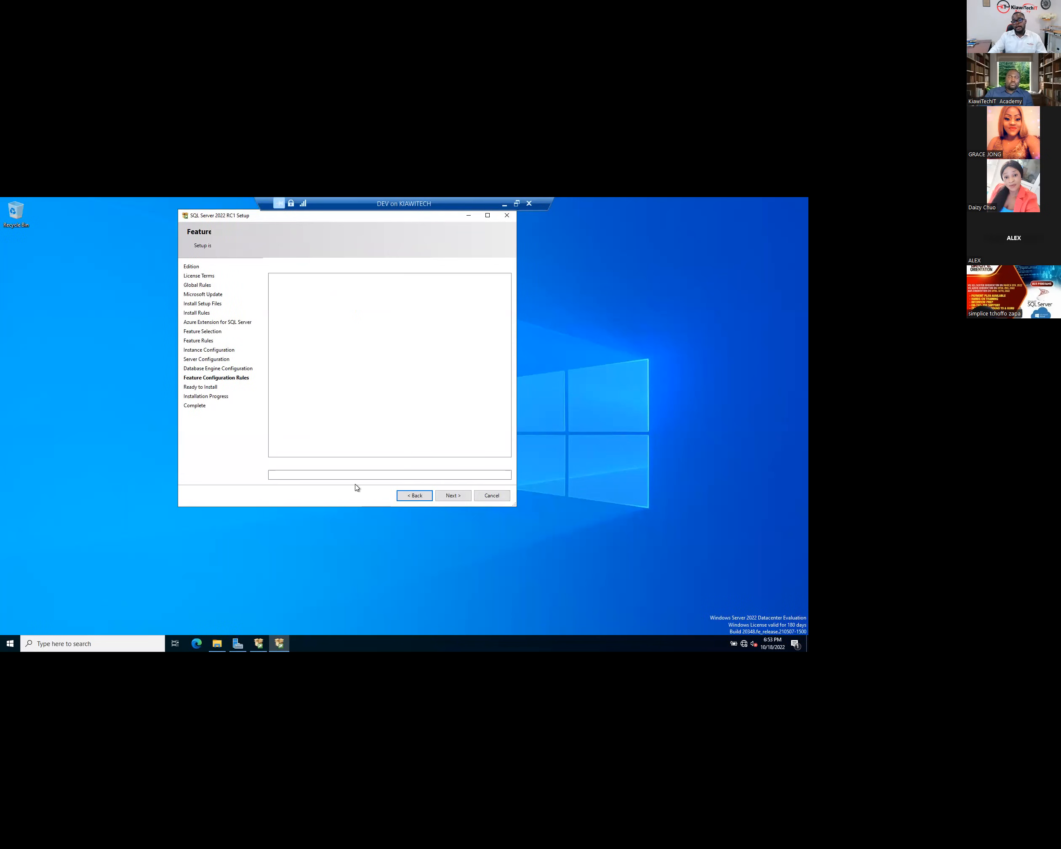
- Review the configuration file path and Ready to Install summary, then launch the SQL Server 2022 installation
left_click_drag(500, 474, 269, 473)
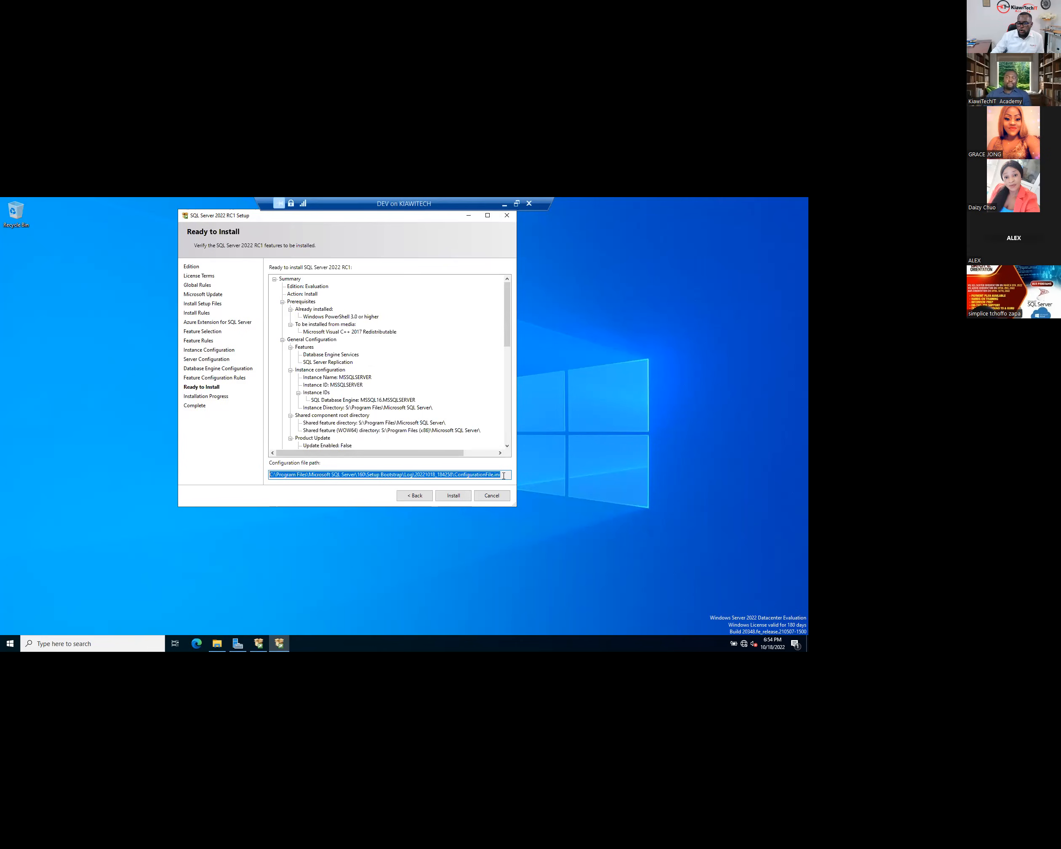
left_click(287, 472)
left_click_drag(270, 471, 265, 472)
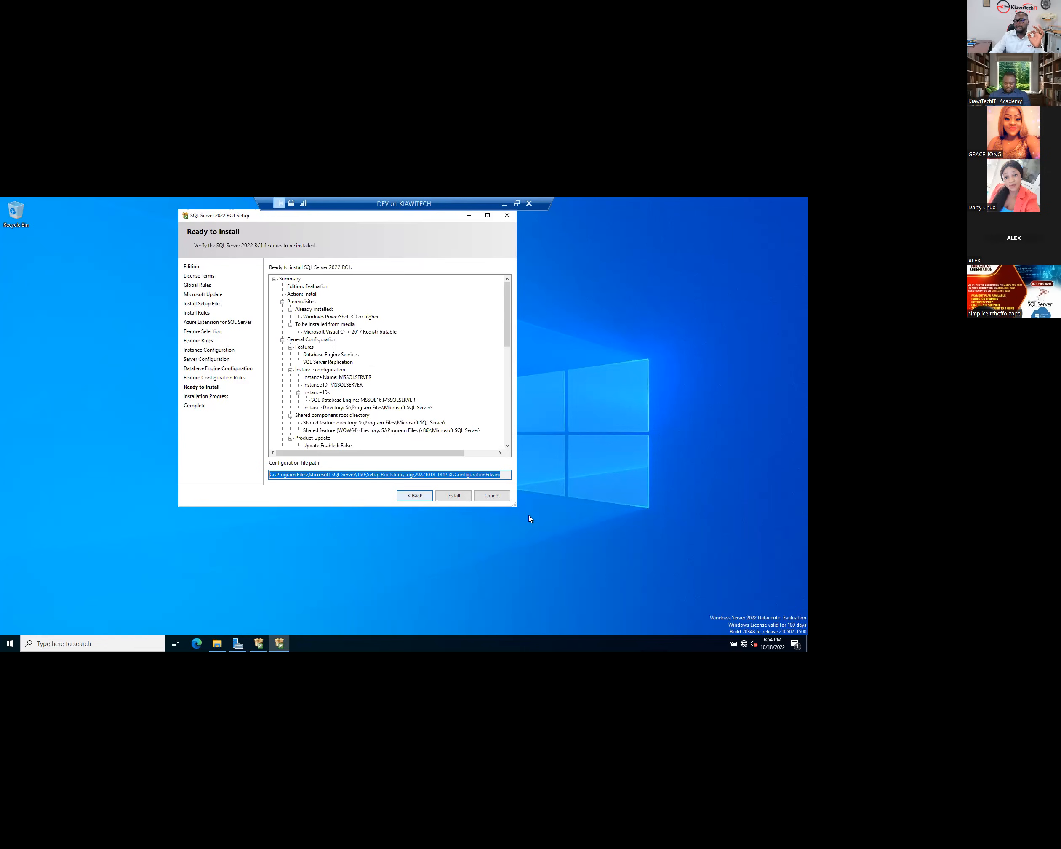
left_click_drag(561, 537, 559, 539)
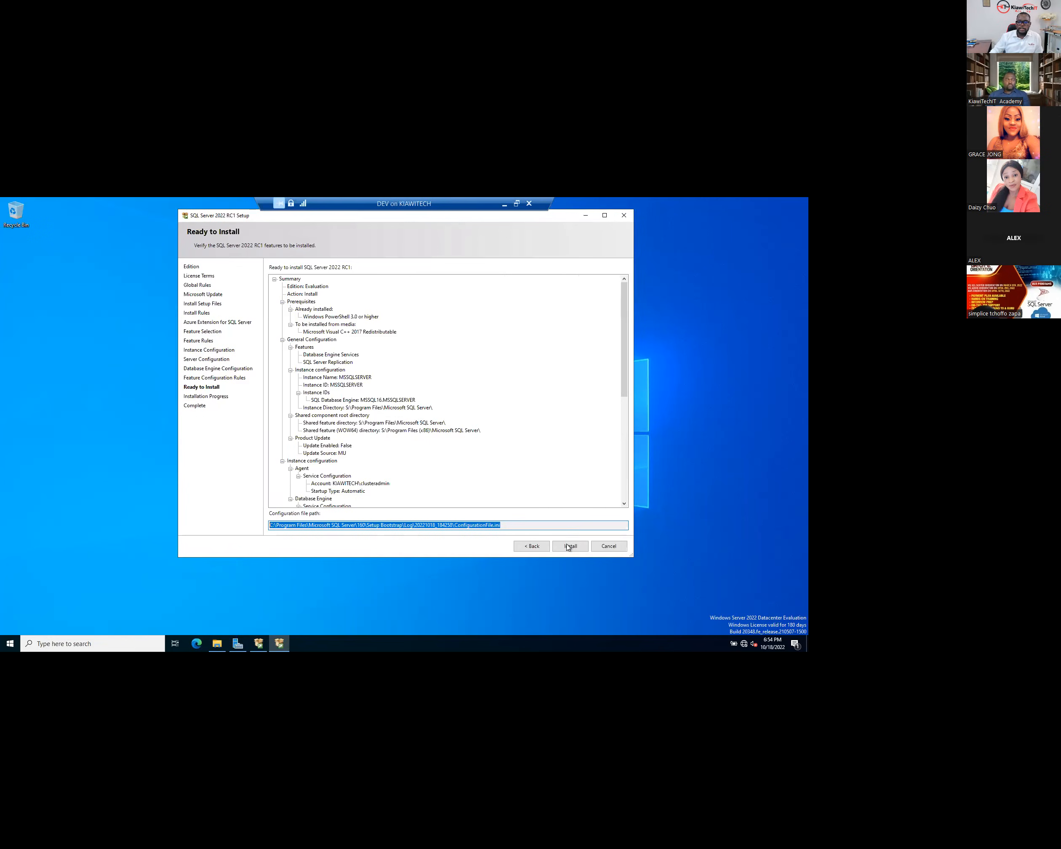
left_click(567, 546)
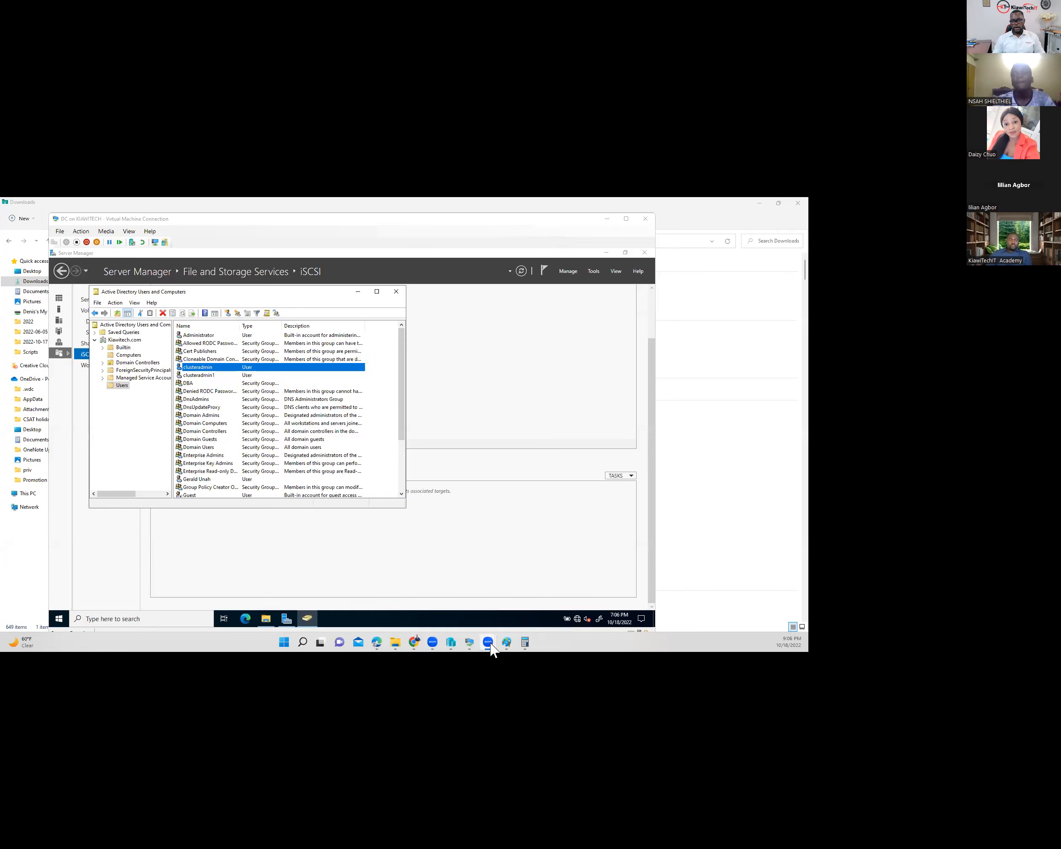
- On the DEV VM, close the Complete page showing every feature Succeeded, then minimize the DEV session
mouse_move(475, 648)
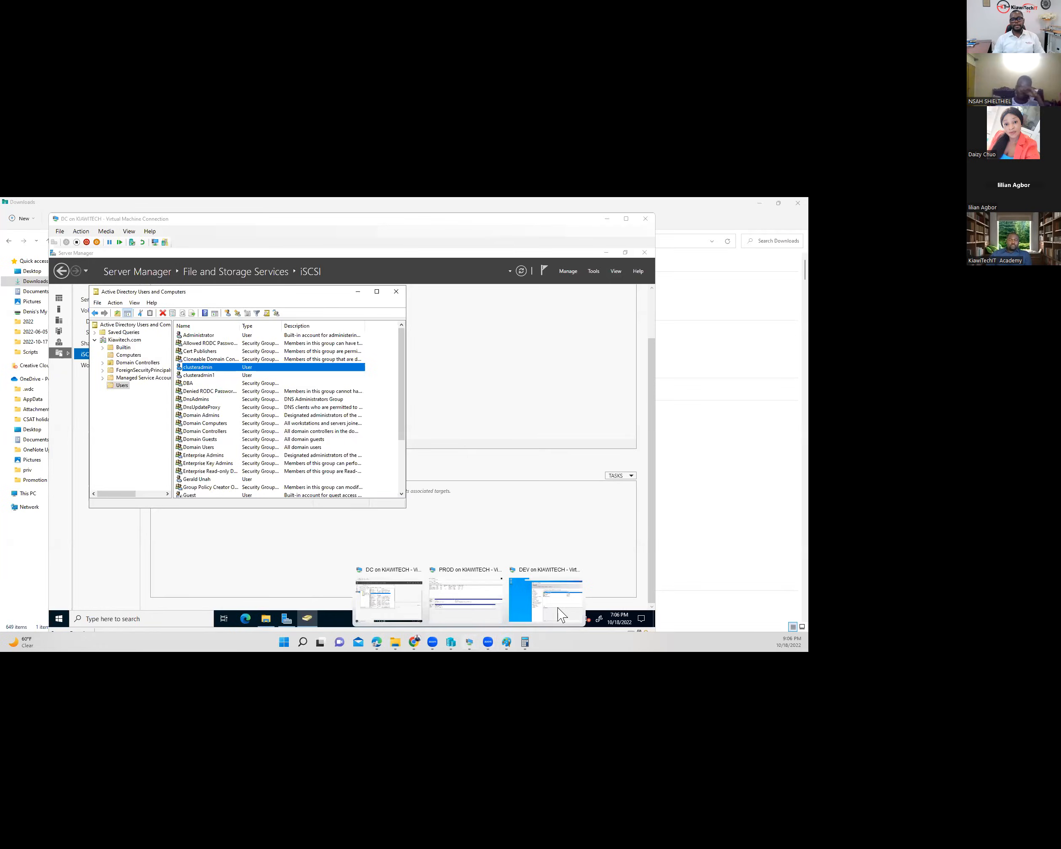
left_click(558, 610)
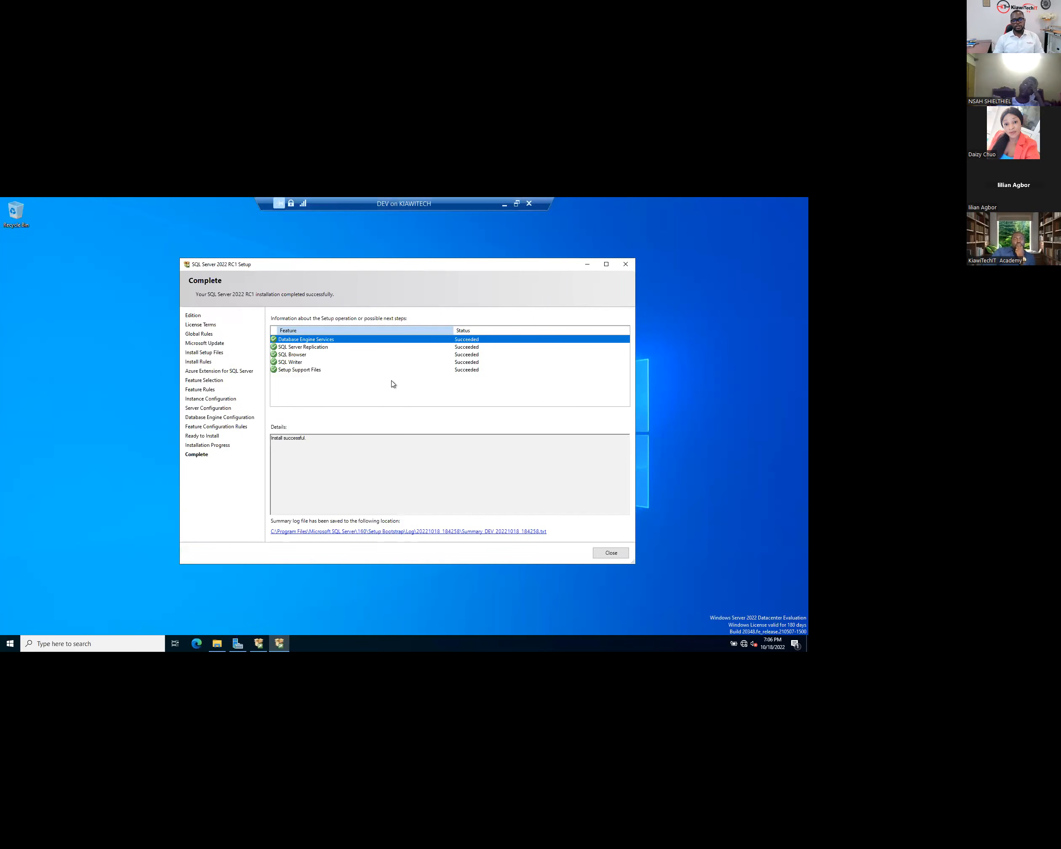
left_click(616, 557)
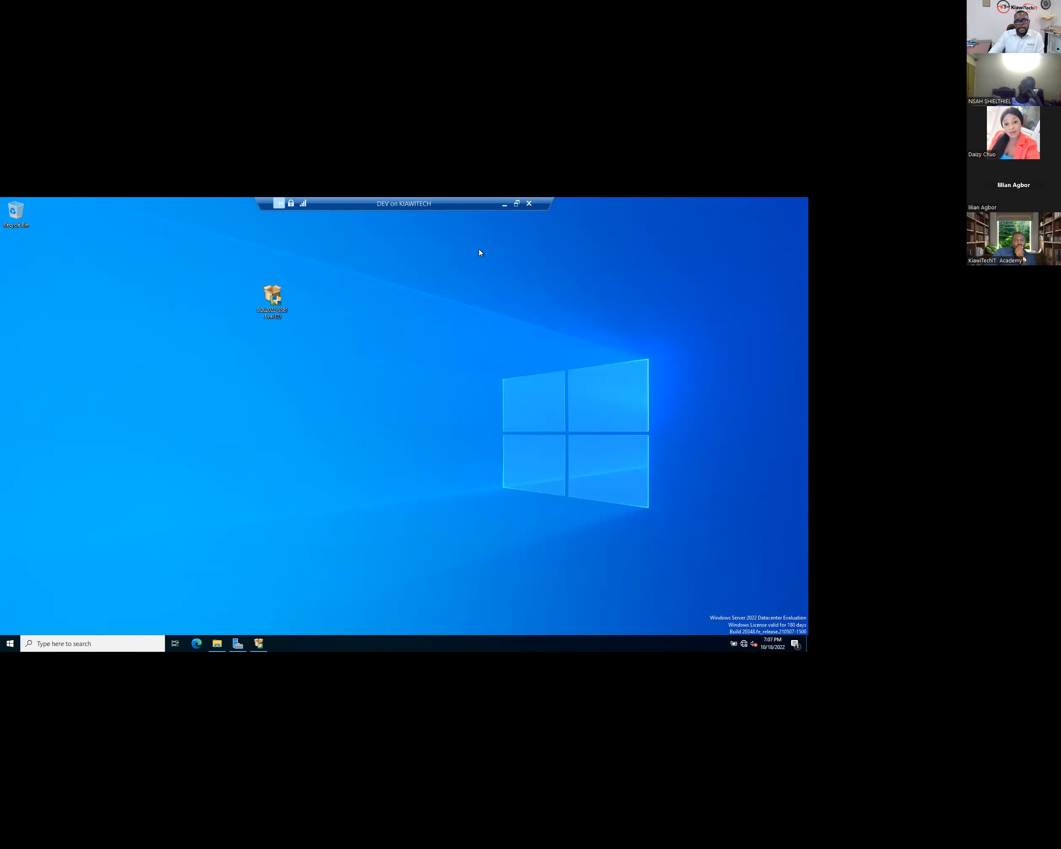
left_click(500, 206)
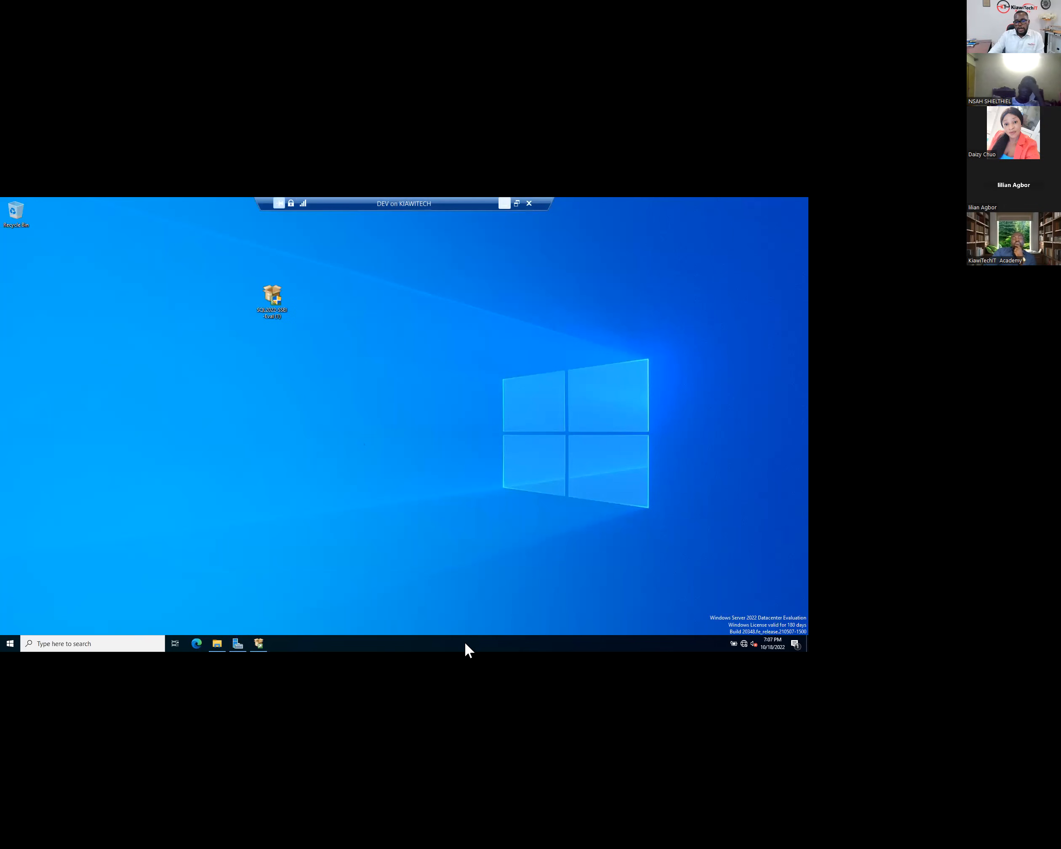
- On the PROD VM, inspect the Microsoft SQL Server 2019 Start menu group, then minimize the session
mouse_move(462, 627)
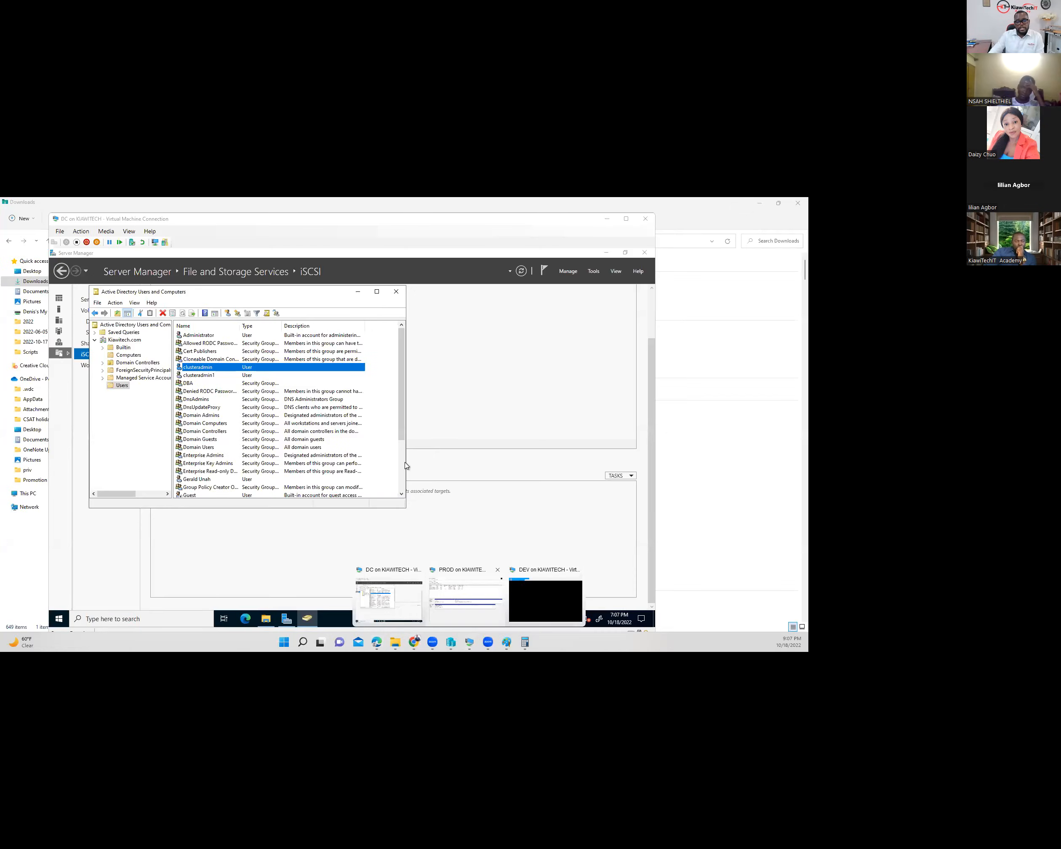
left_click(465, 603)
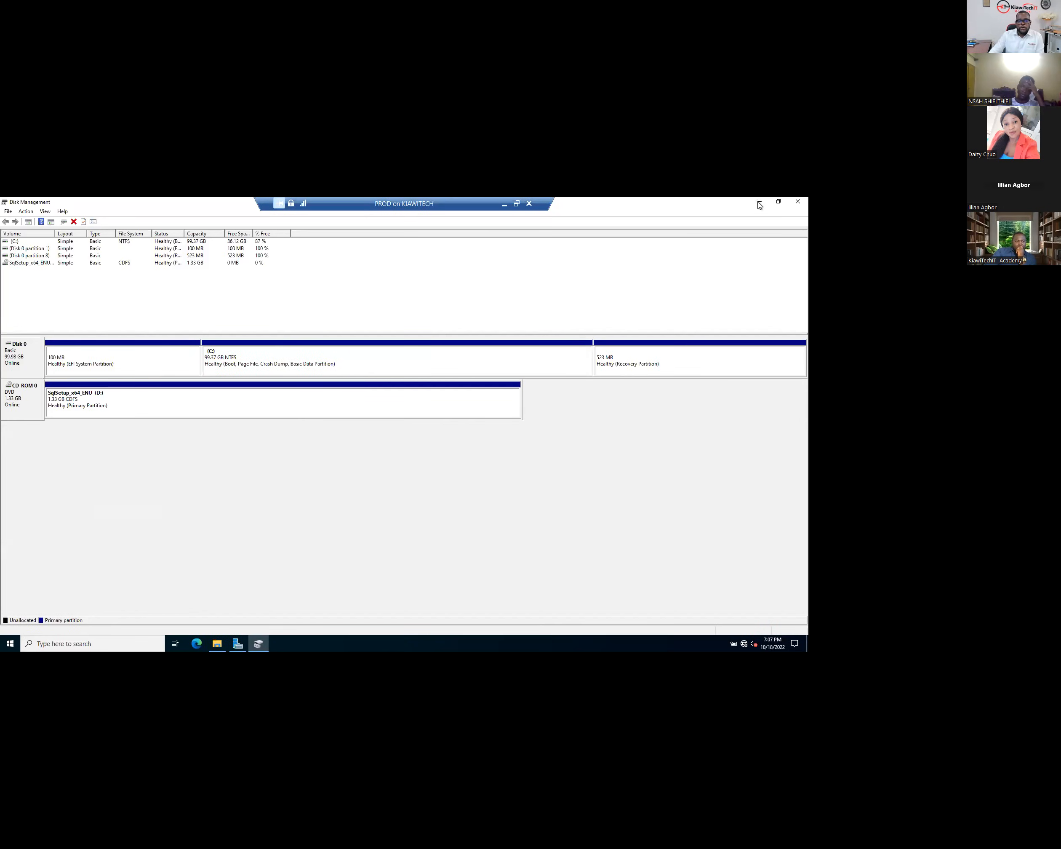
left_click(17, 647)
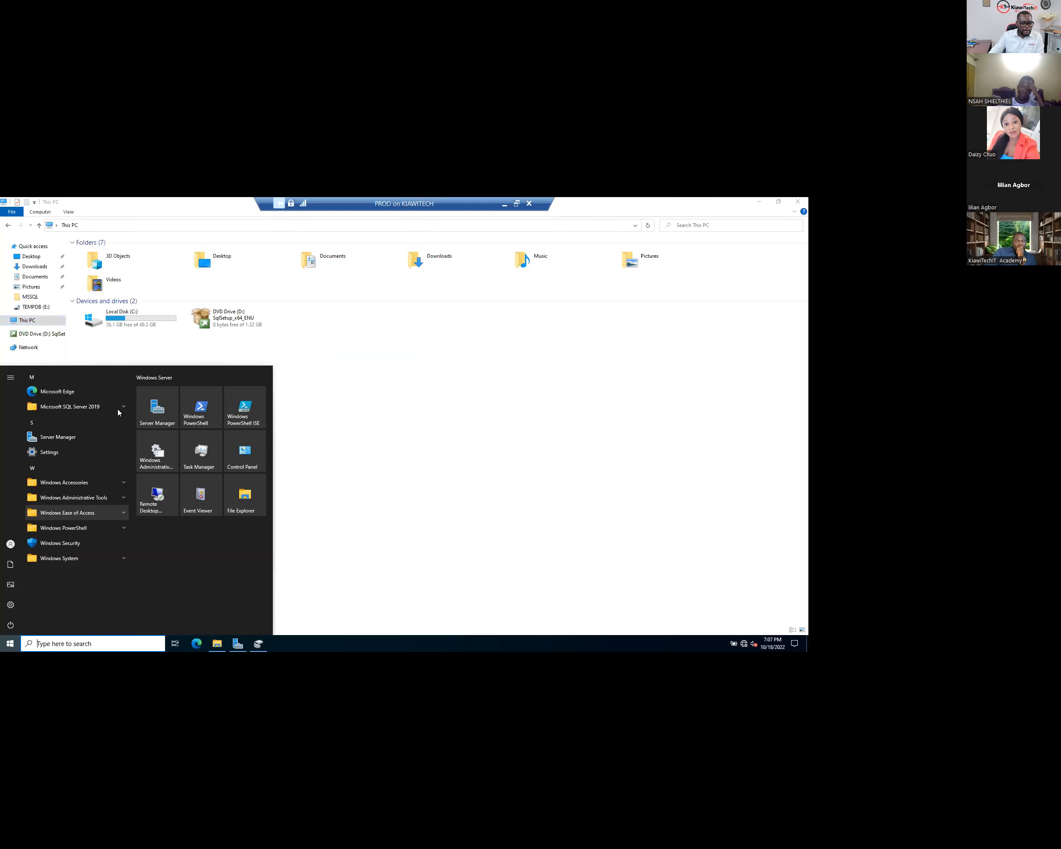
left_click(120, 411)
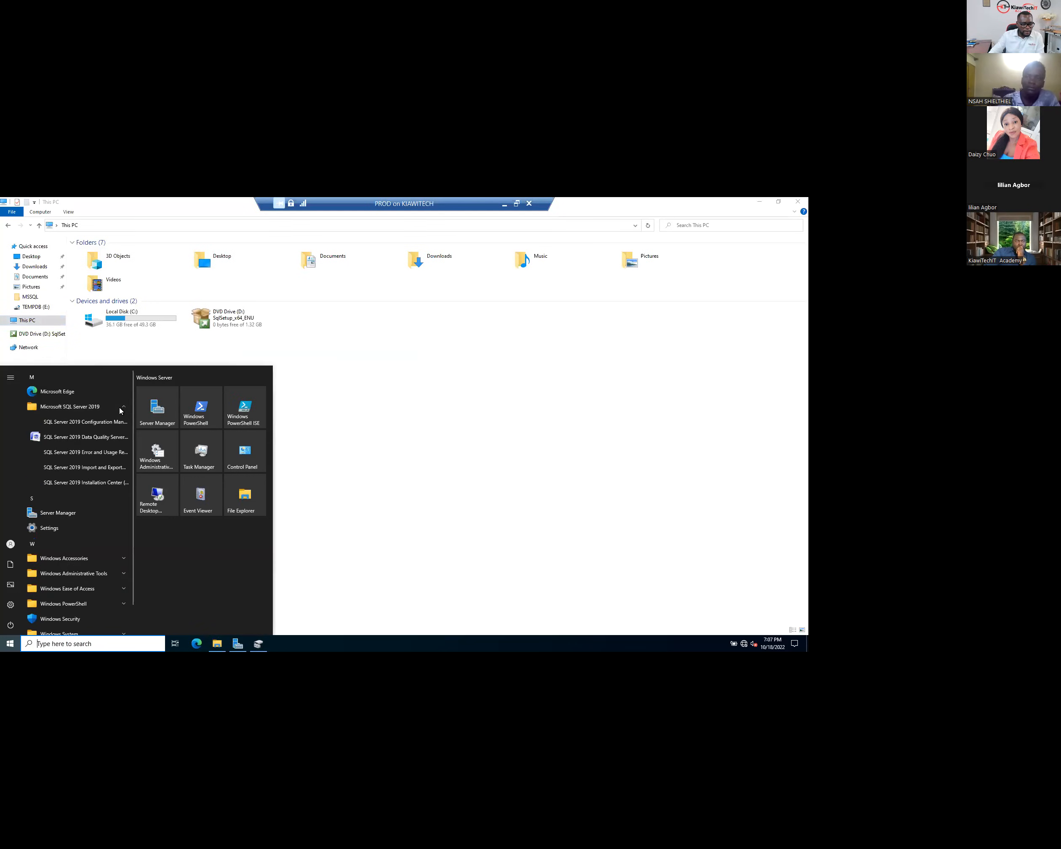
left_click(120, 411)
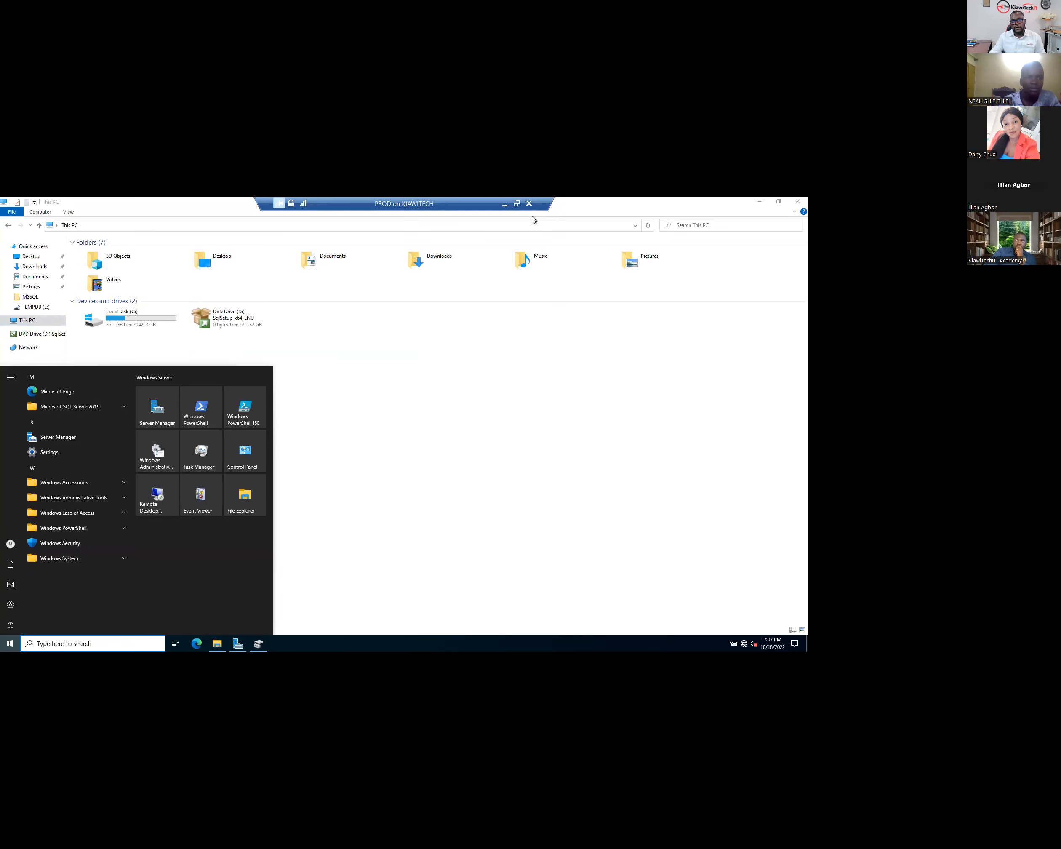
left_click(506, 214)
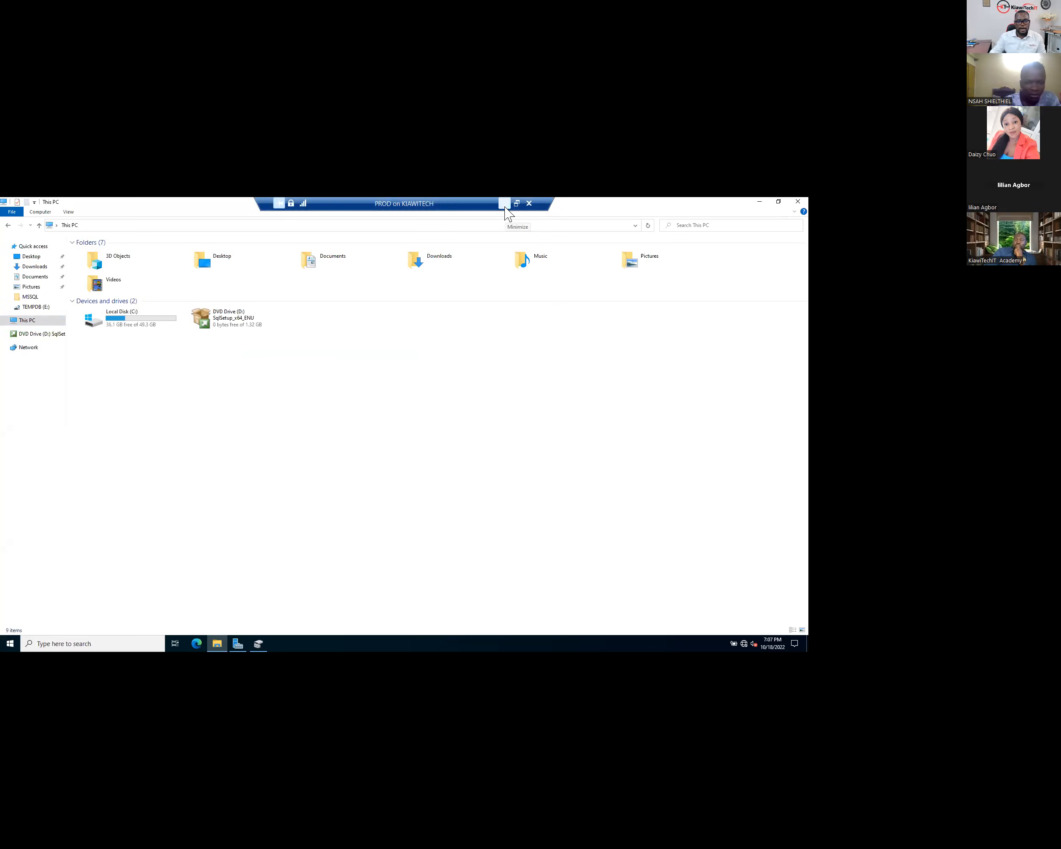
left_click(505, 204)
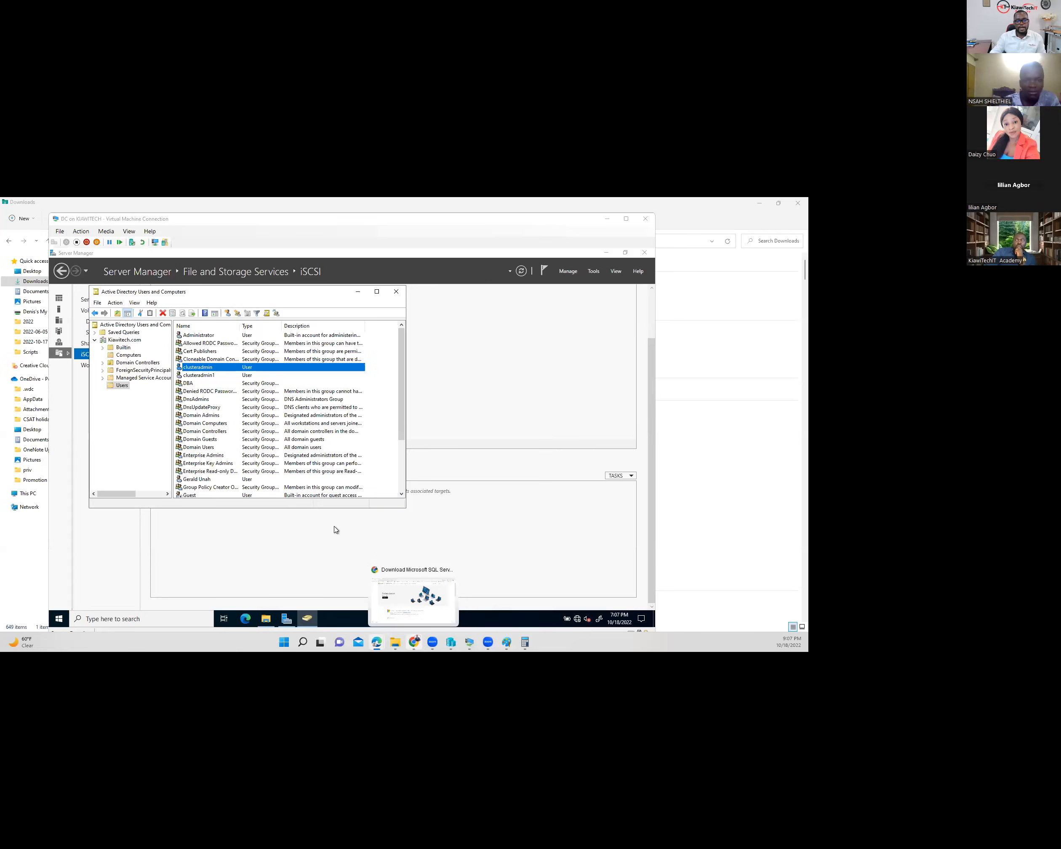
- Search the web for 'ssms 2022' in Microsoft Edge
mouse_move(377, 640)
left_click(470, 617)
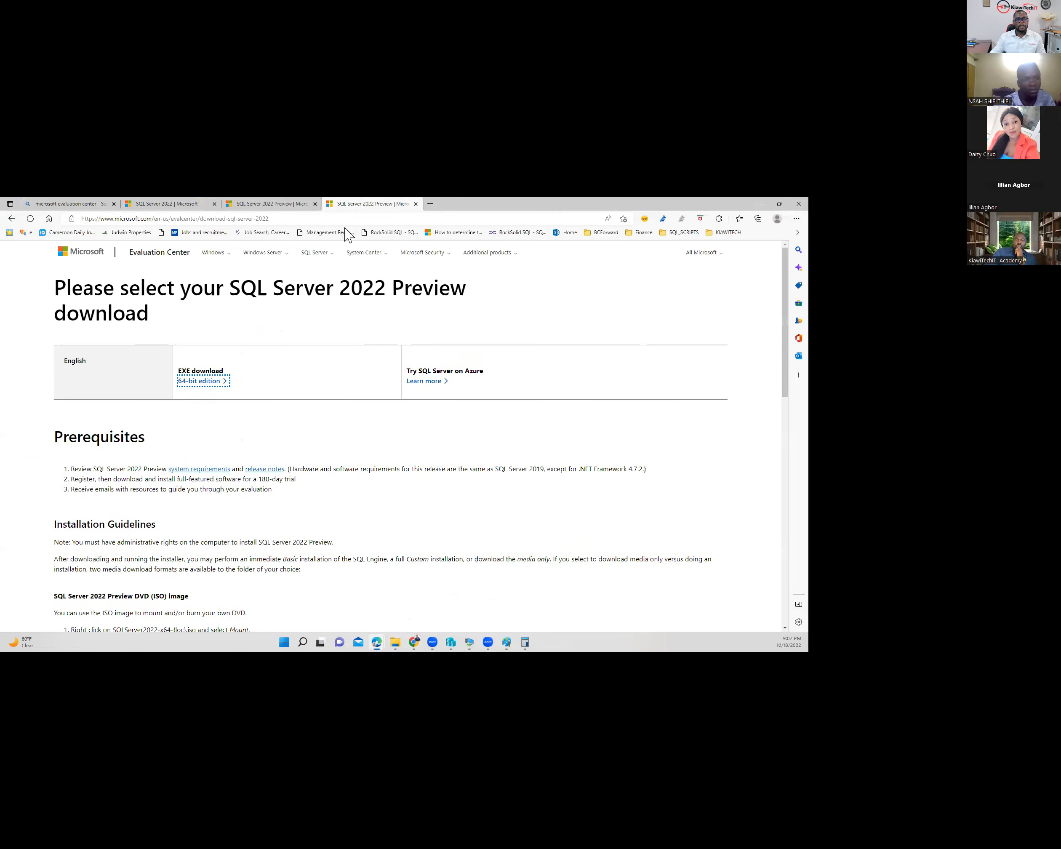
left_click(349, 233)
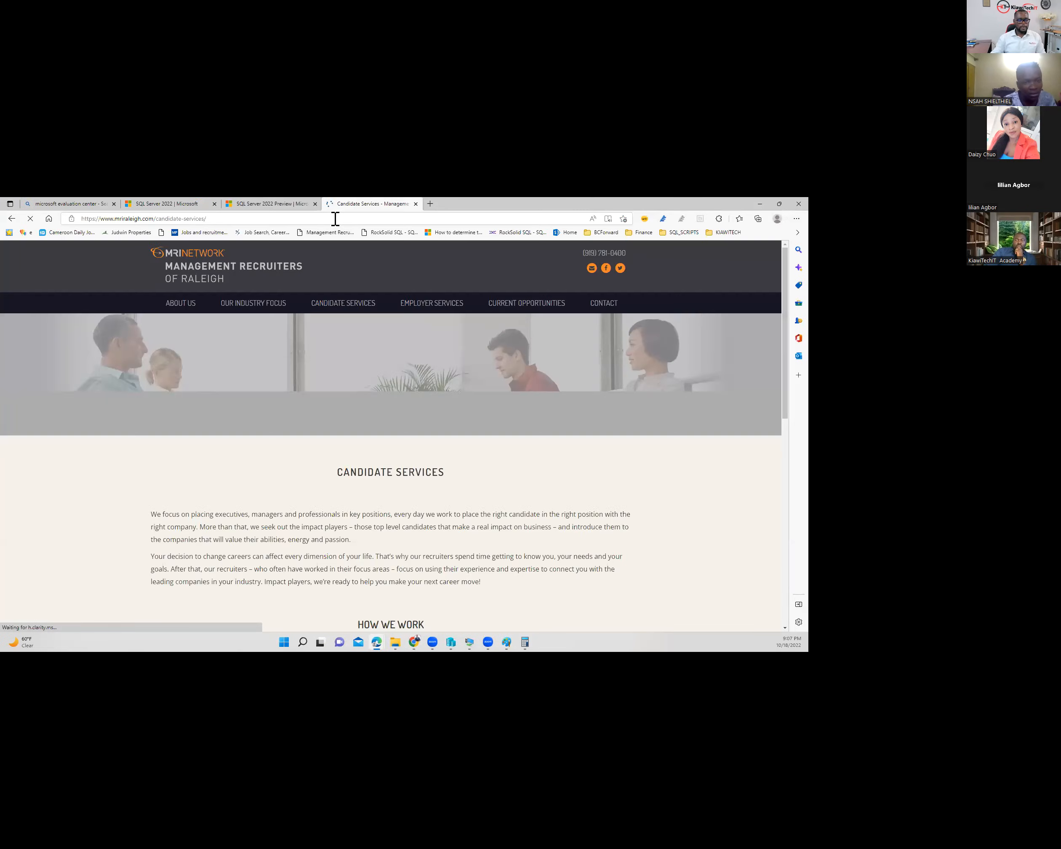
left_click(335, 219)
type("ssm")
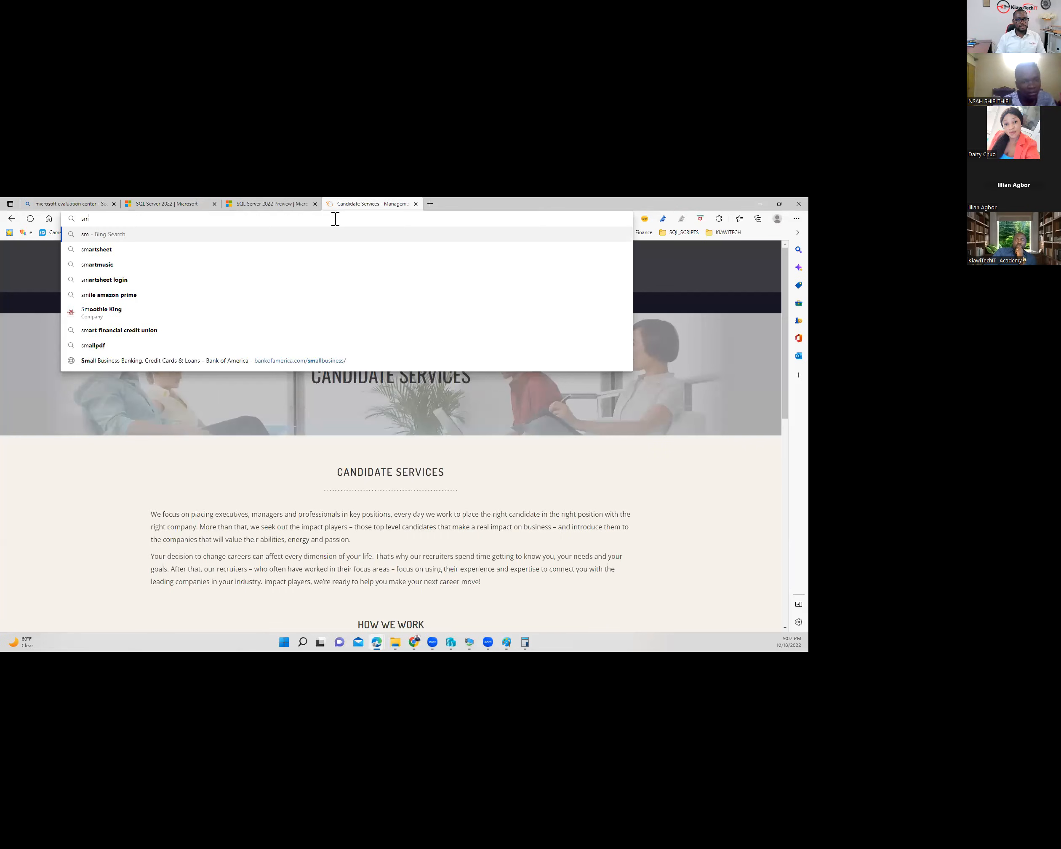
type("s")
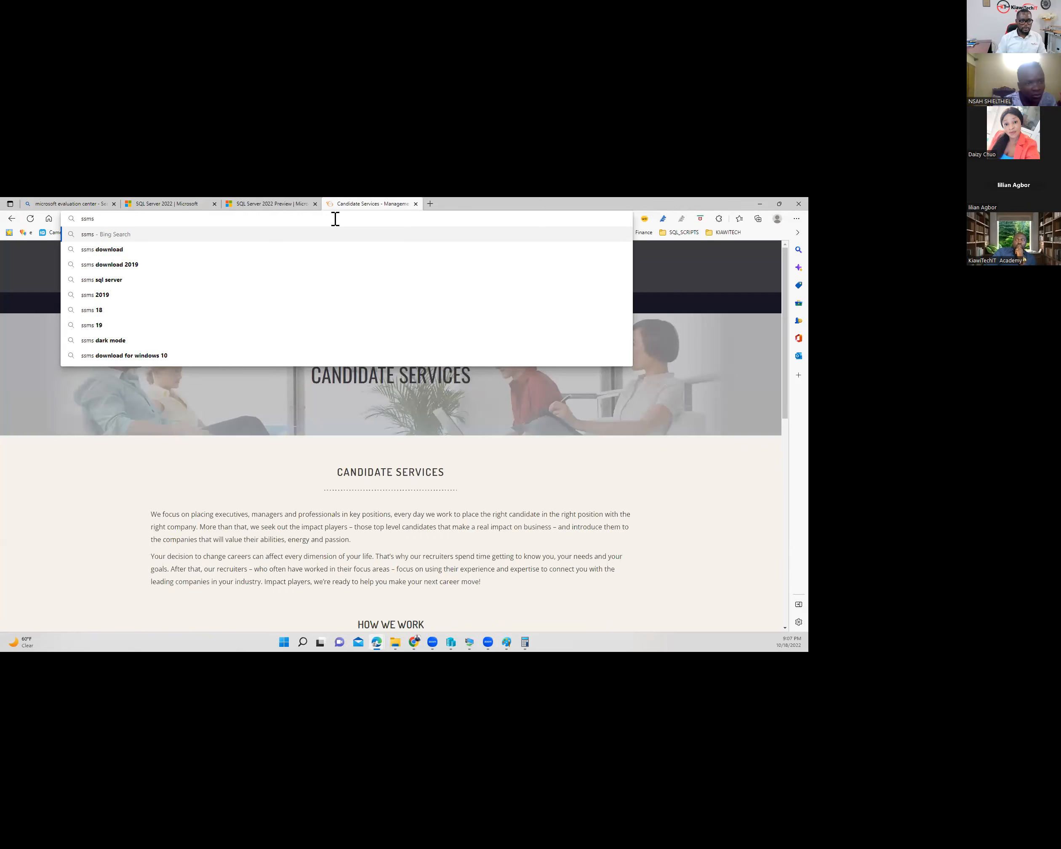
type(" 202")
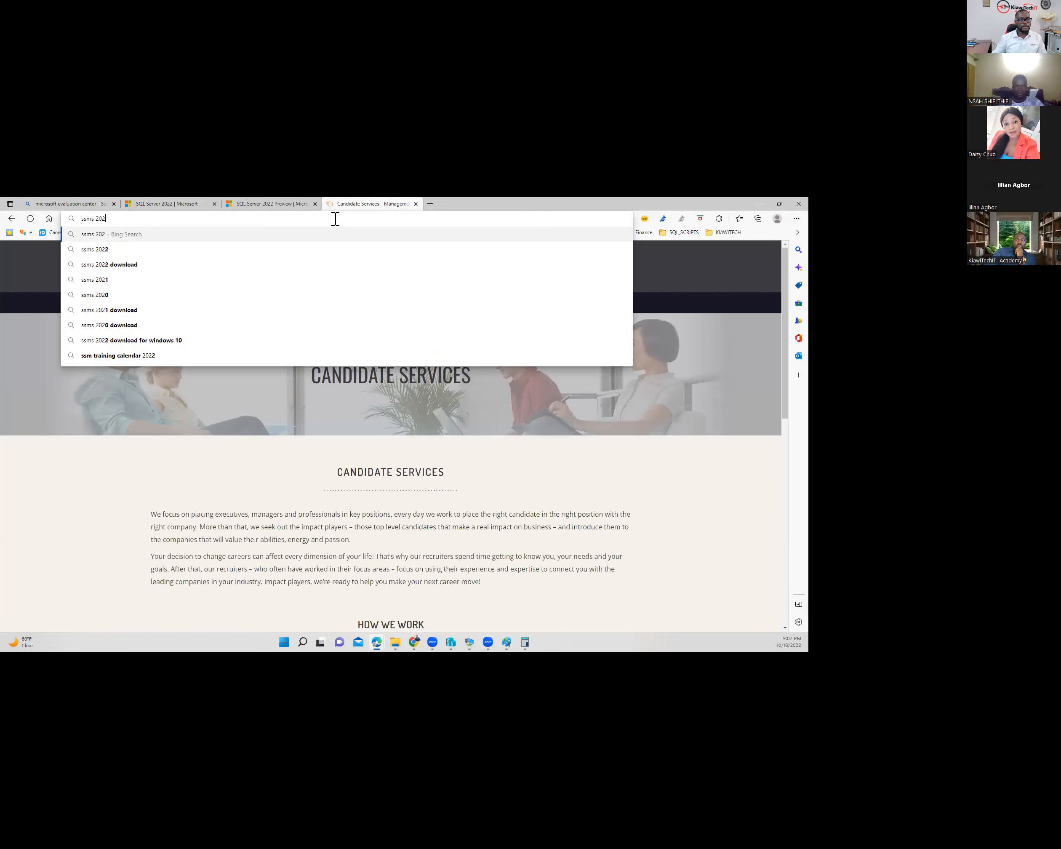
left_click(86, 250)
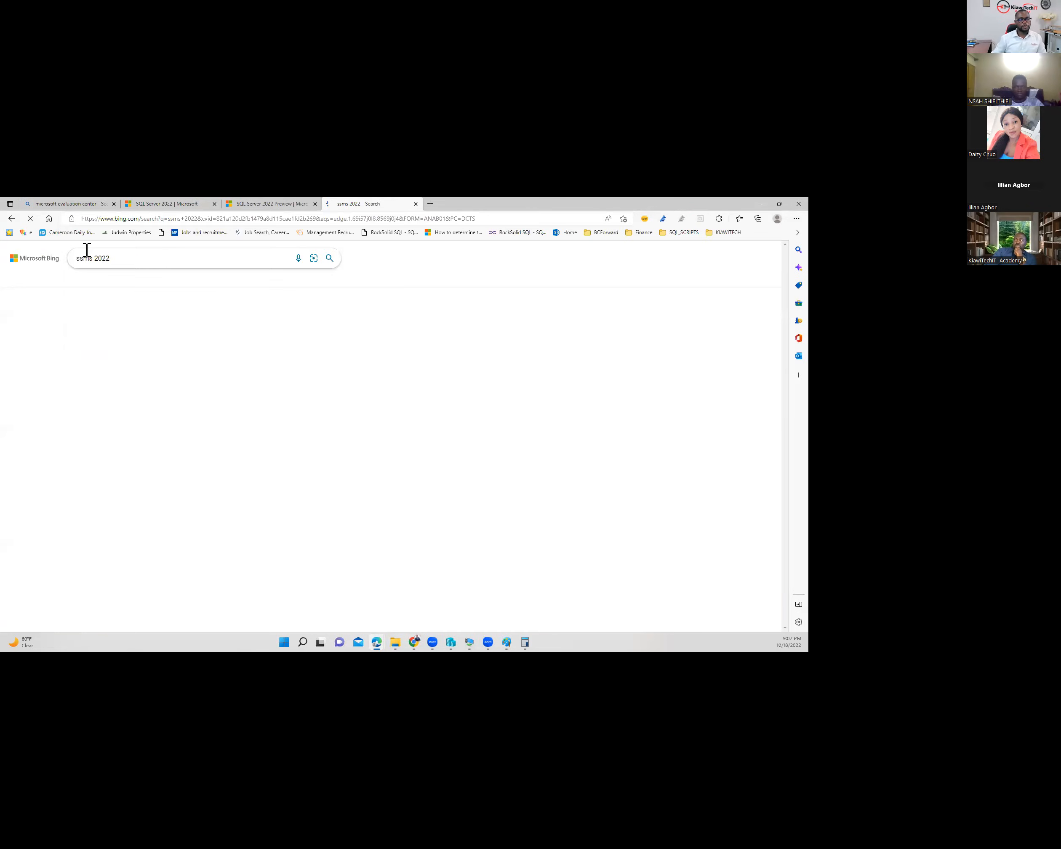
- Open the Microsoft Learn Download SSMS page and download the SSMS 18.12.1 installer
left_click(235, 432)
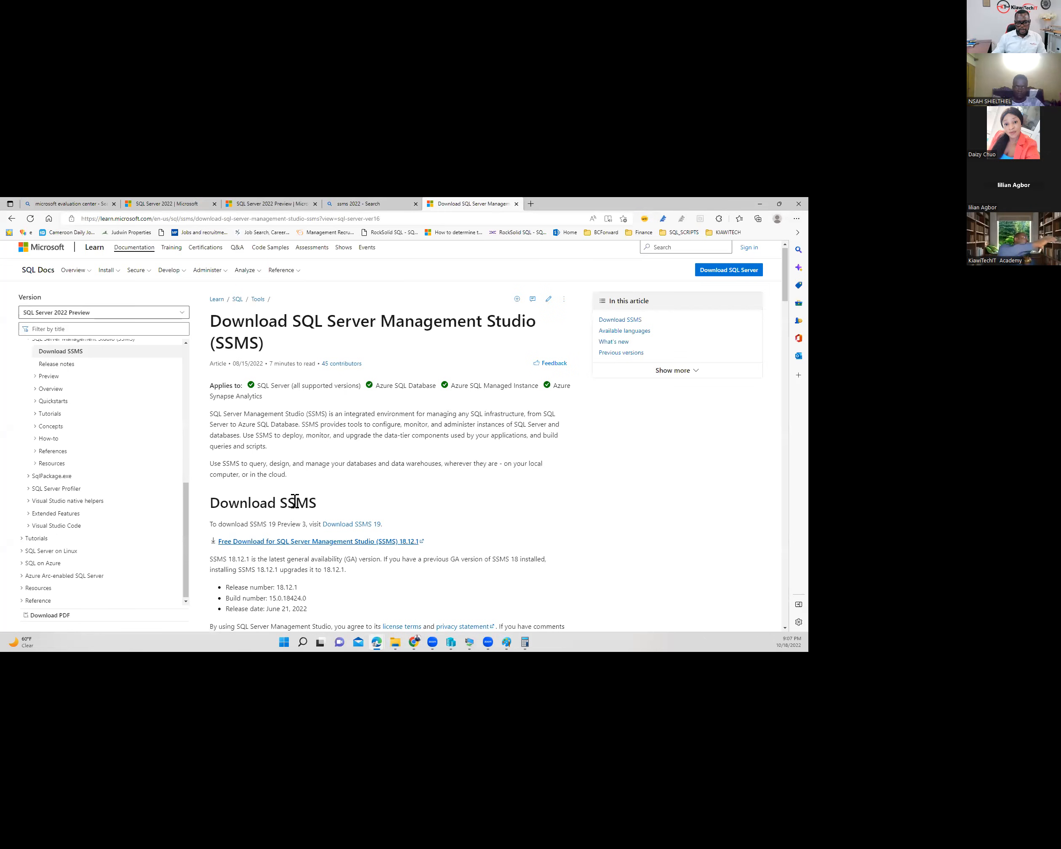
scroll(382, 490, "down", 1)
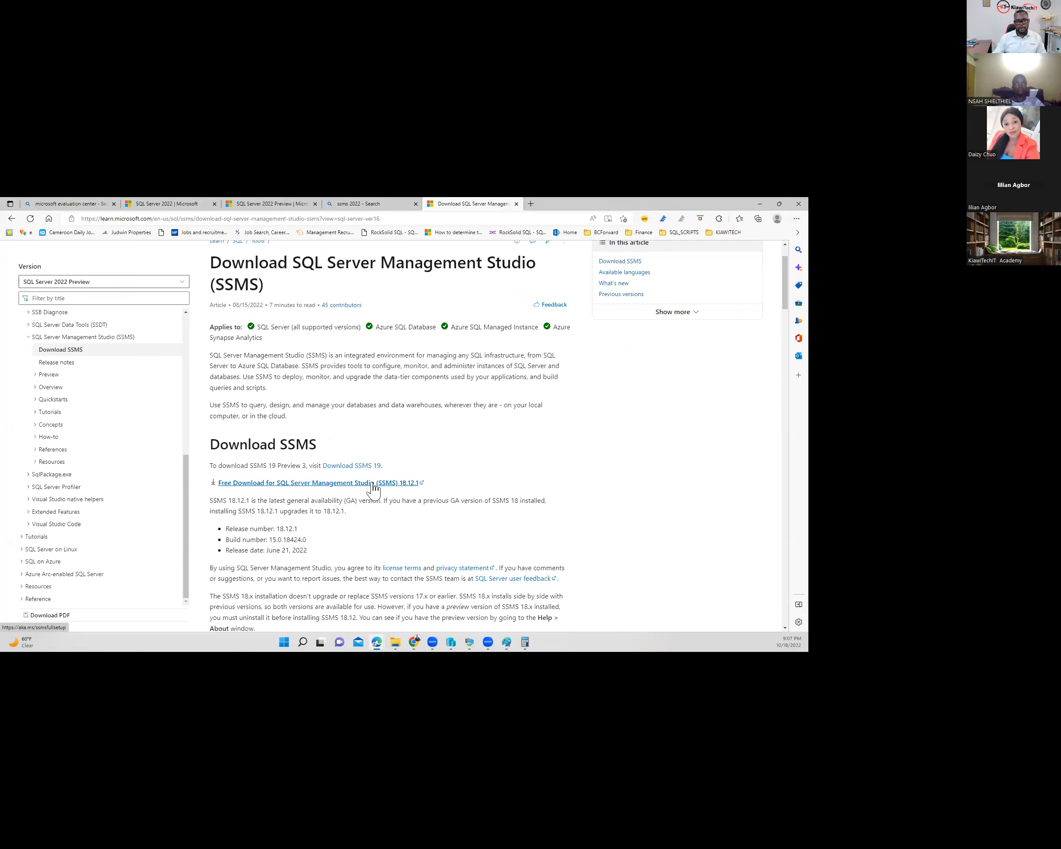
scroll(353, 497, "down", 2)
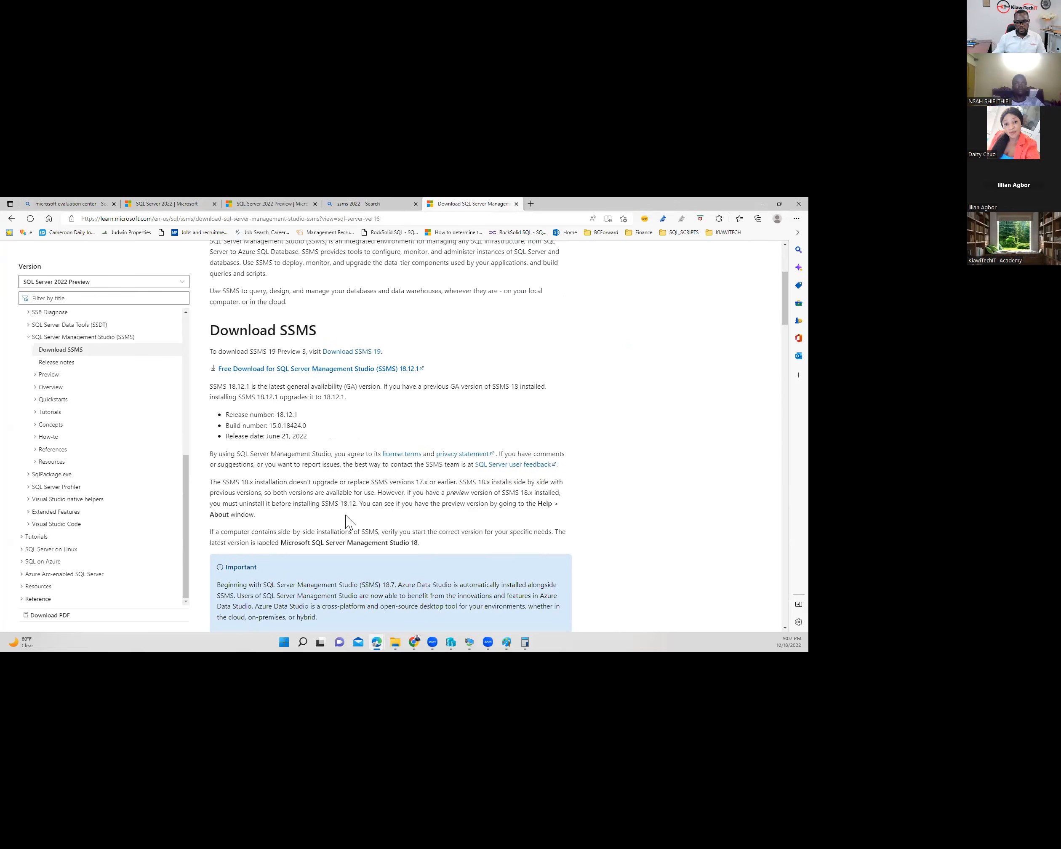
scroll(345, 512, "down", 3)
scroll(308, 468, "up", 5)
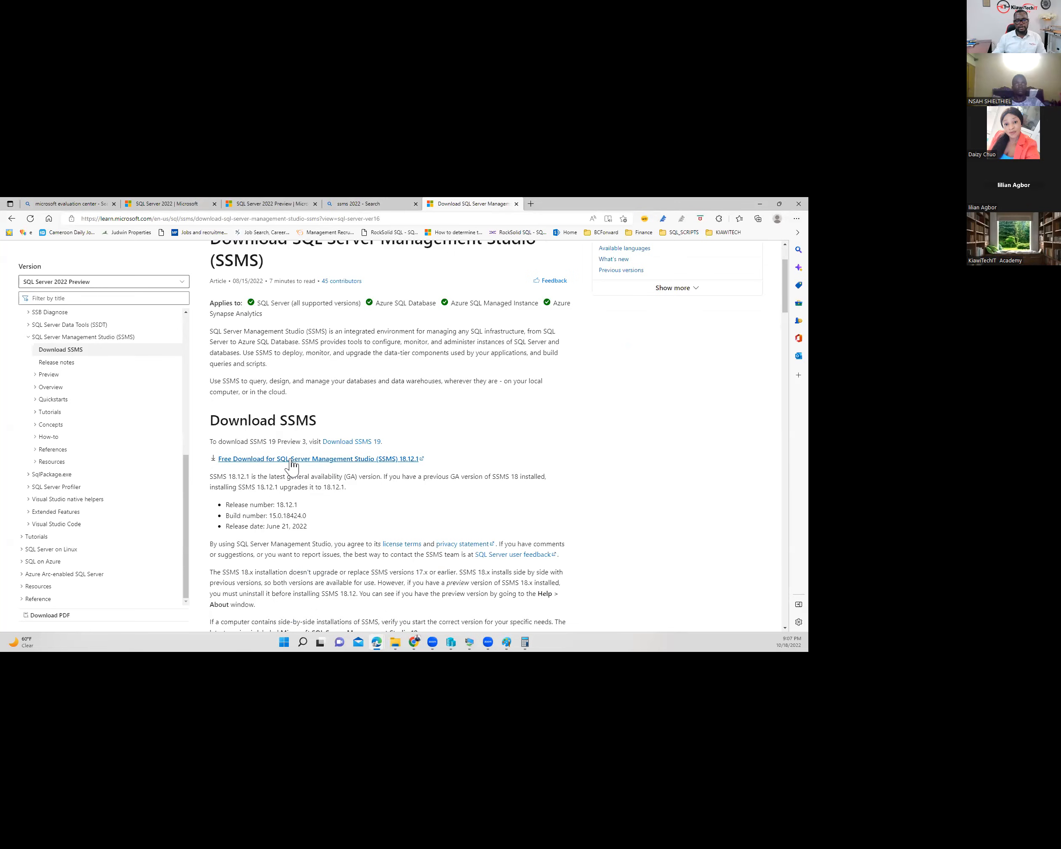
left_click(292, 461)
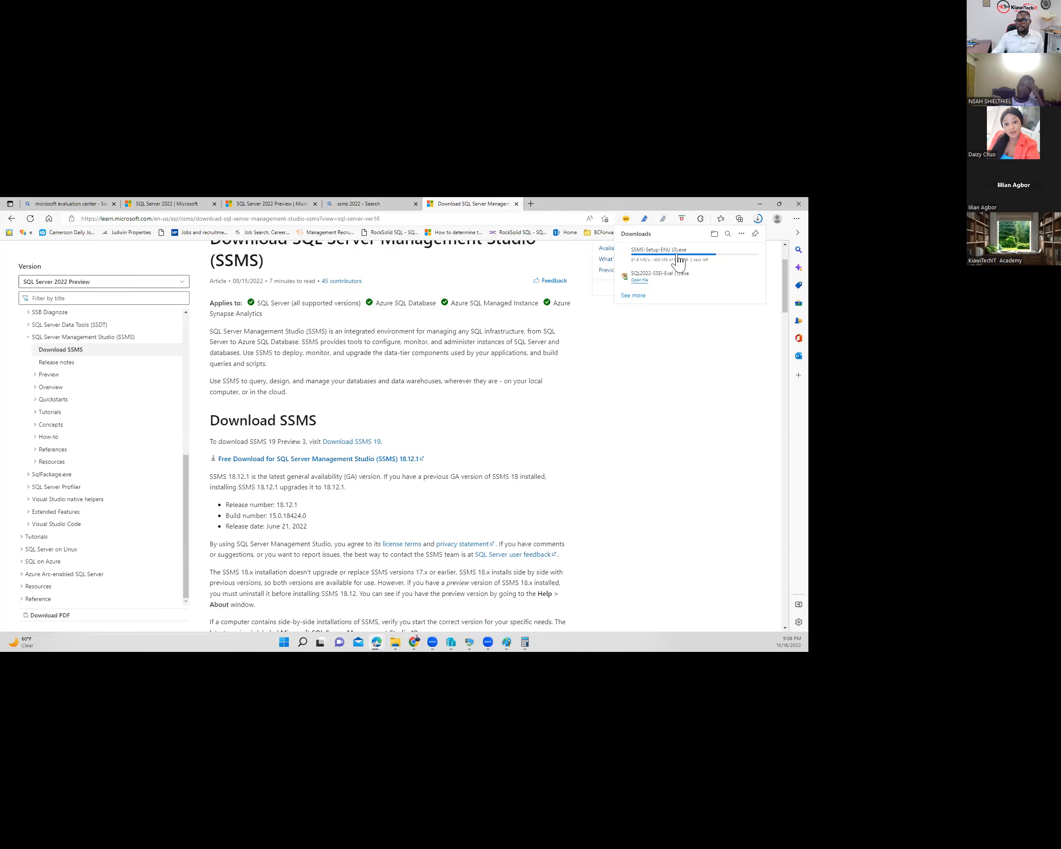
left_click(396, 649)
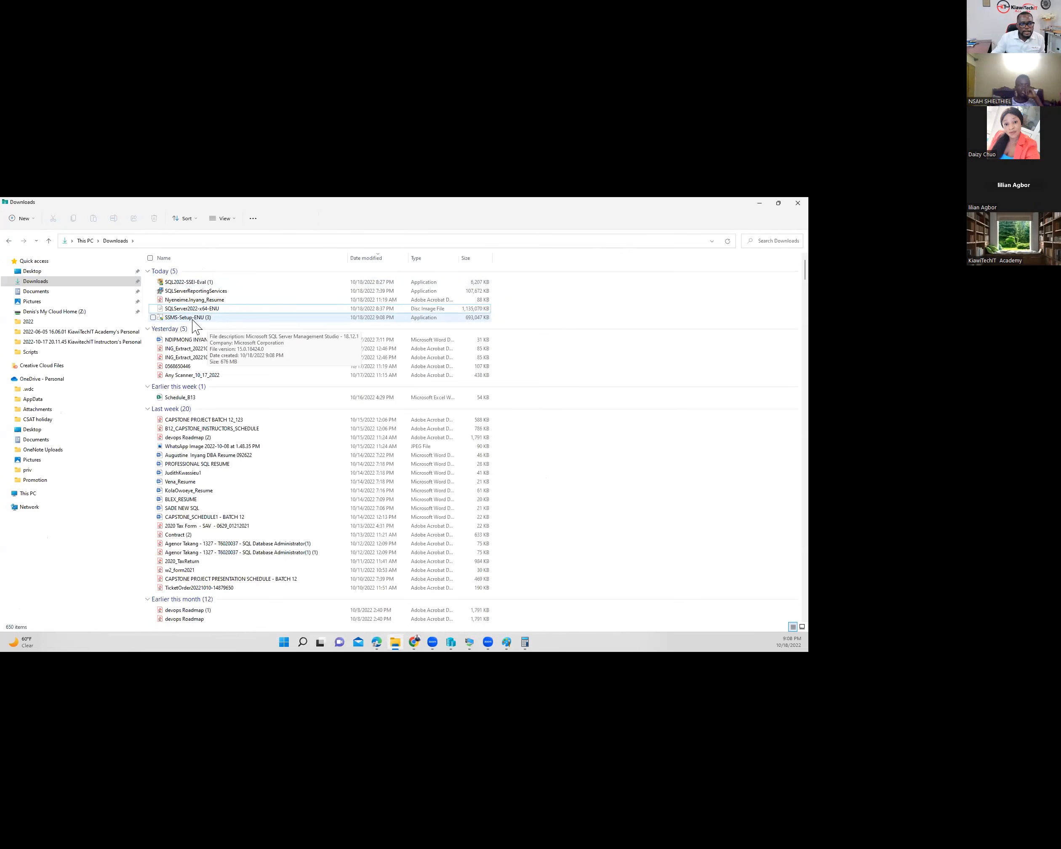
- Select SSMS-Setup-ENU (3) in Downloads, then bring up the DEV VM desktop's context menu to paste it
left_click(192, 319)
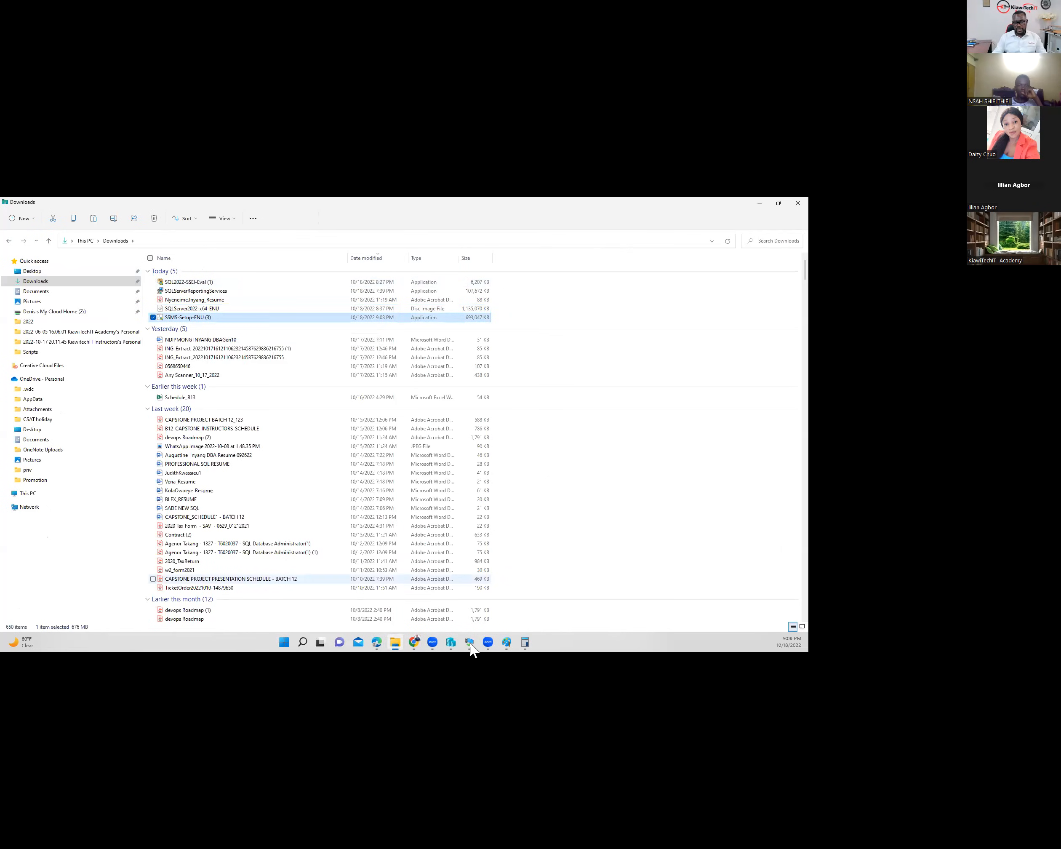
mouse_move(470, 642)
left_click(552, 596)
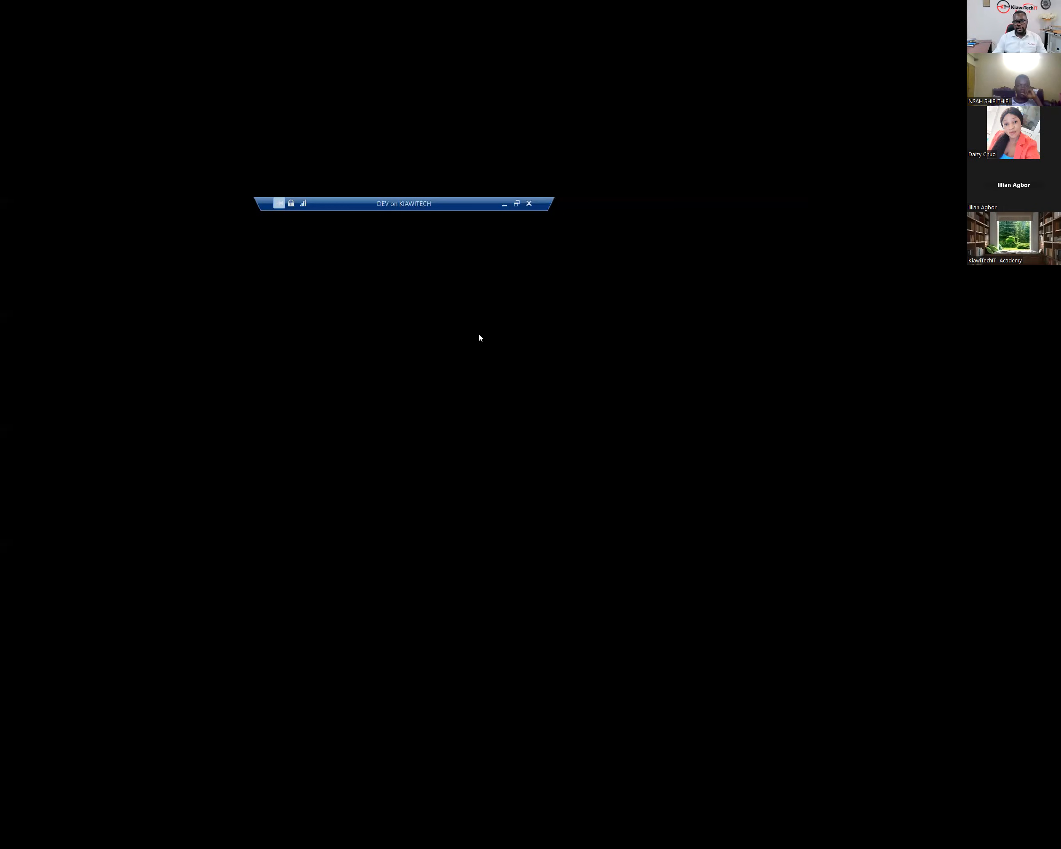
right_click(252, 317)
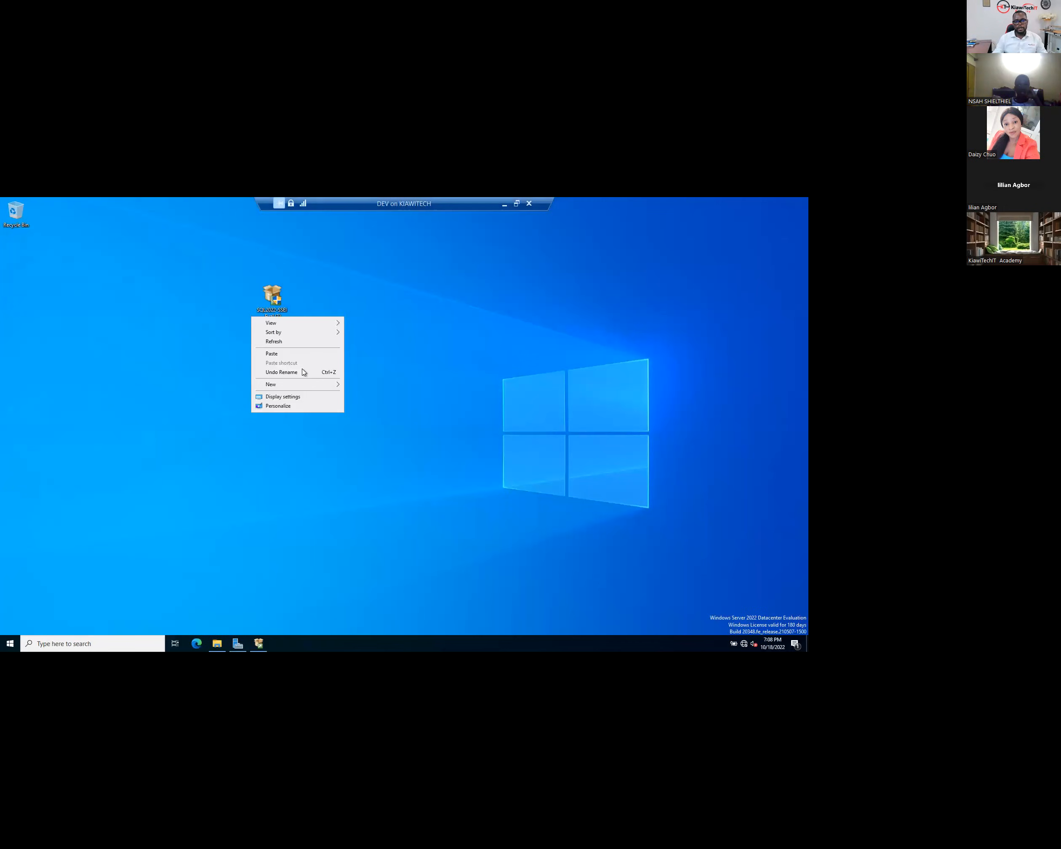
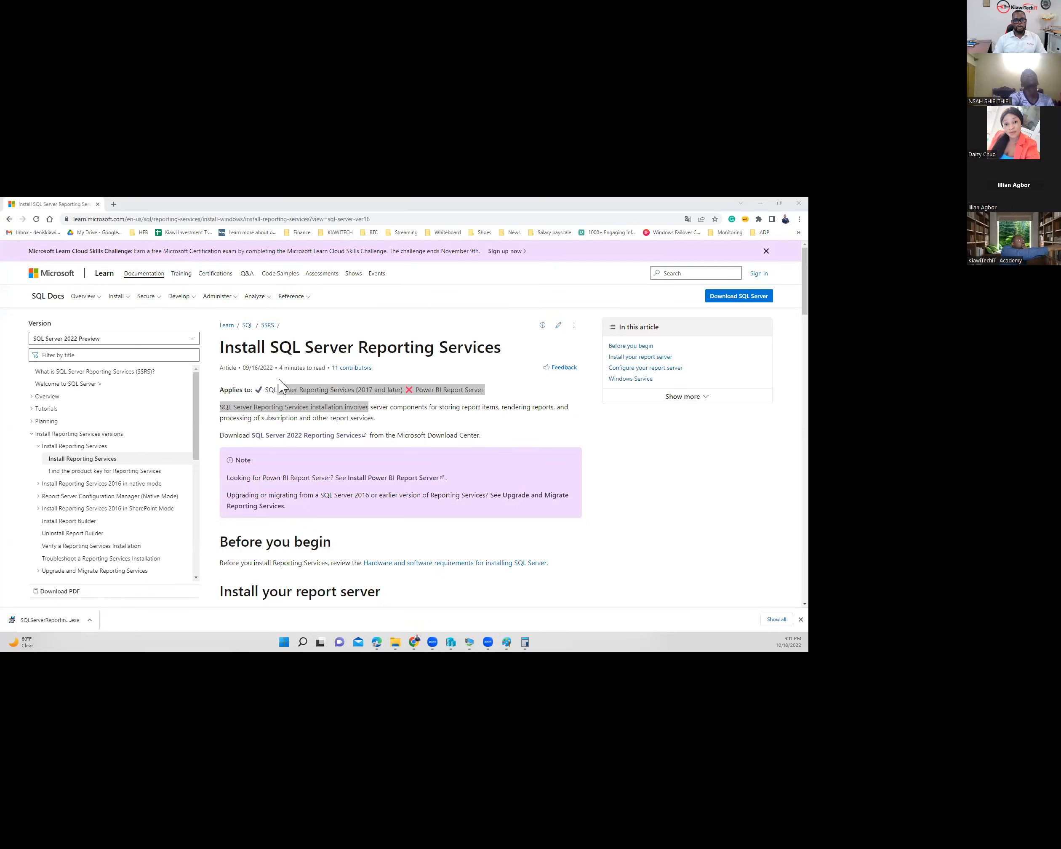
- Return to the SSRS 2022 search results and read the Install SQL Server Reporting Services article
left_click_drag(358, 348, 501, 351)
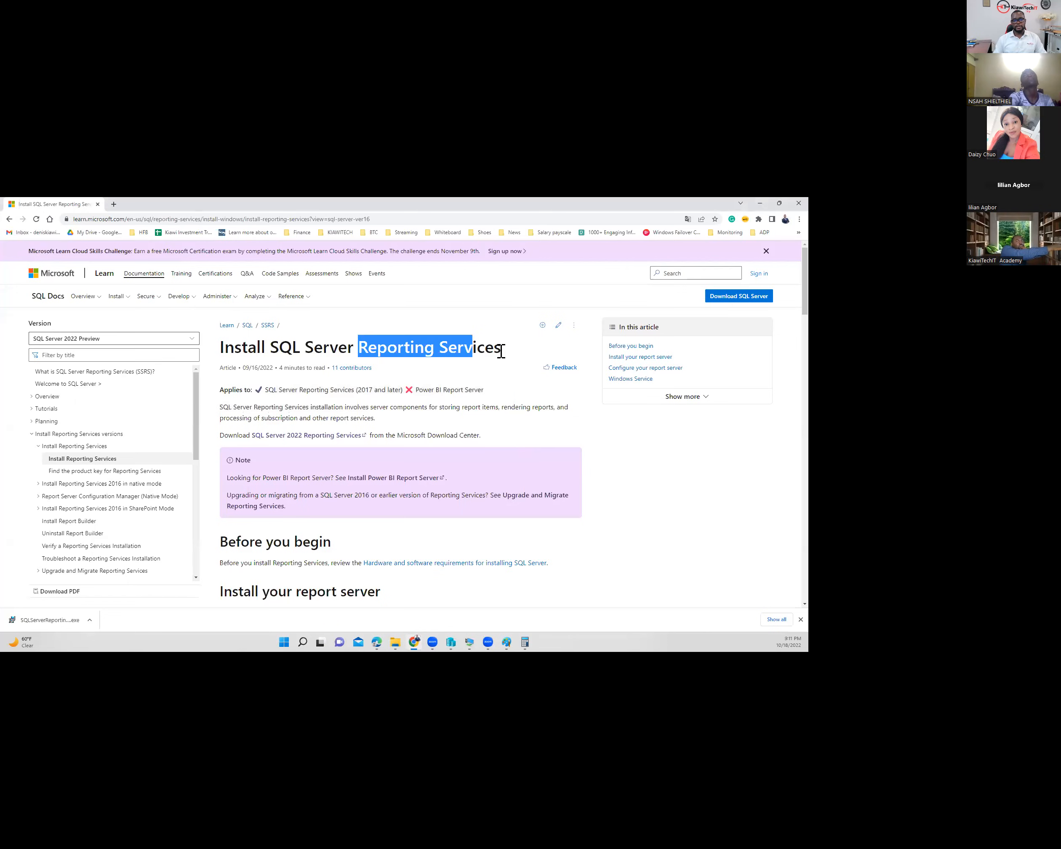
left_click(9, 219)
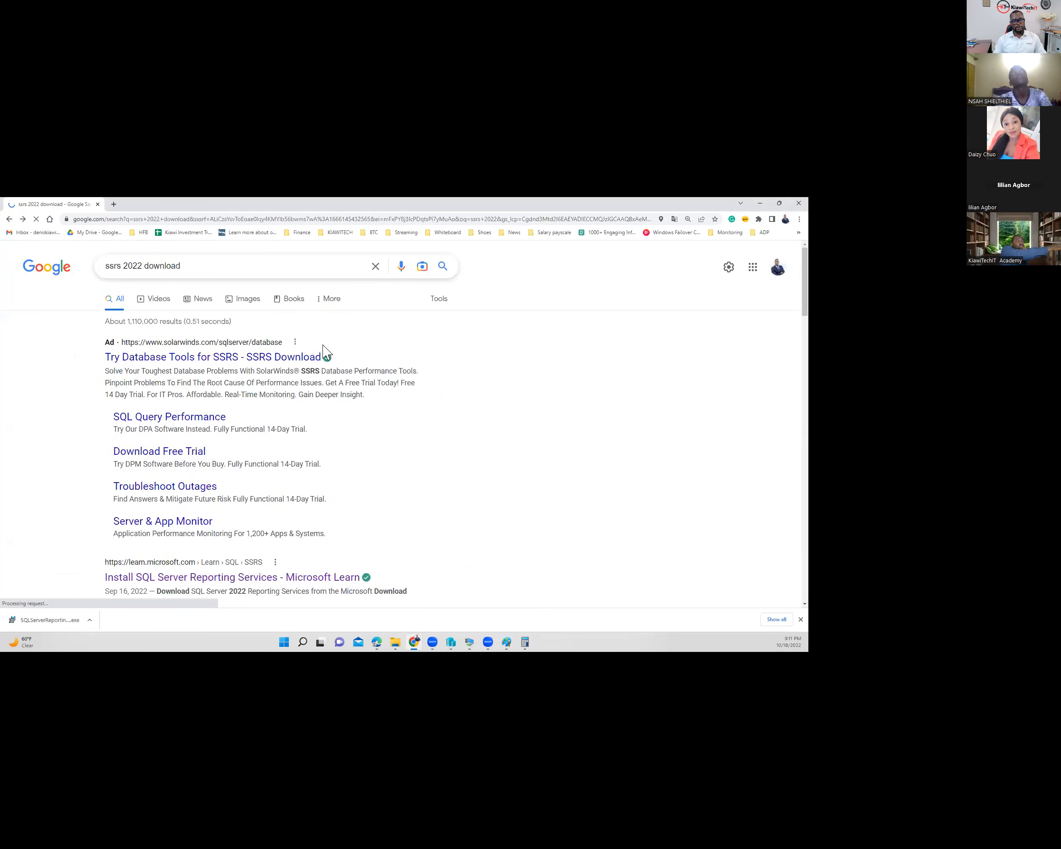
scroll(169, 522, "down", 1)
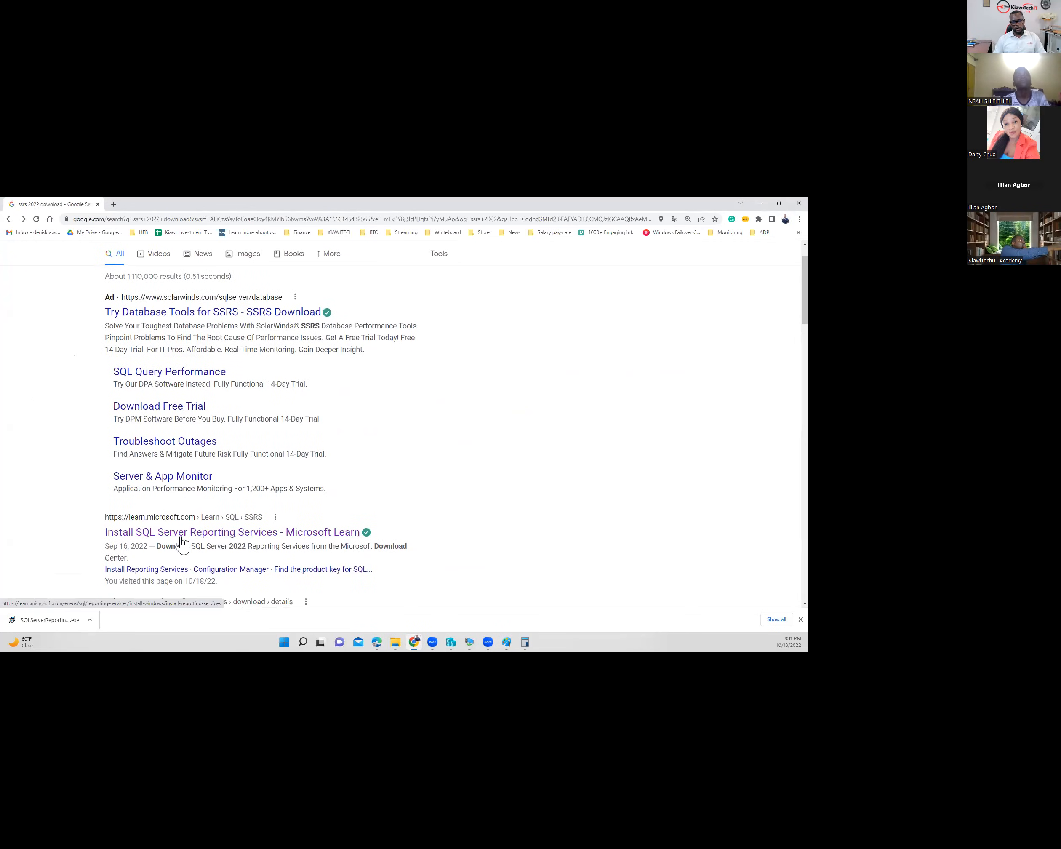
left_click(262, 535)
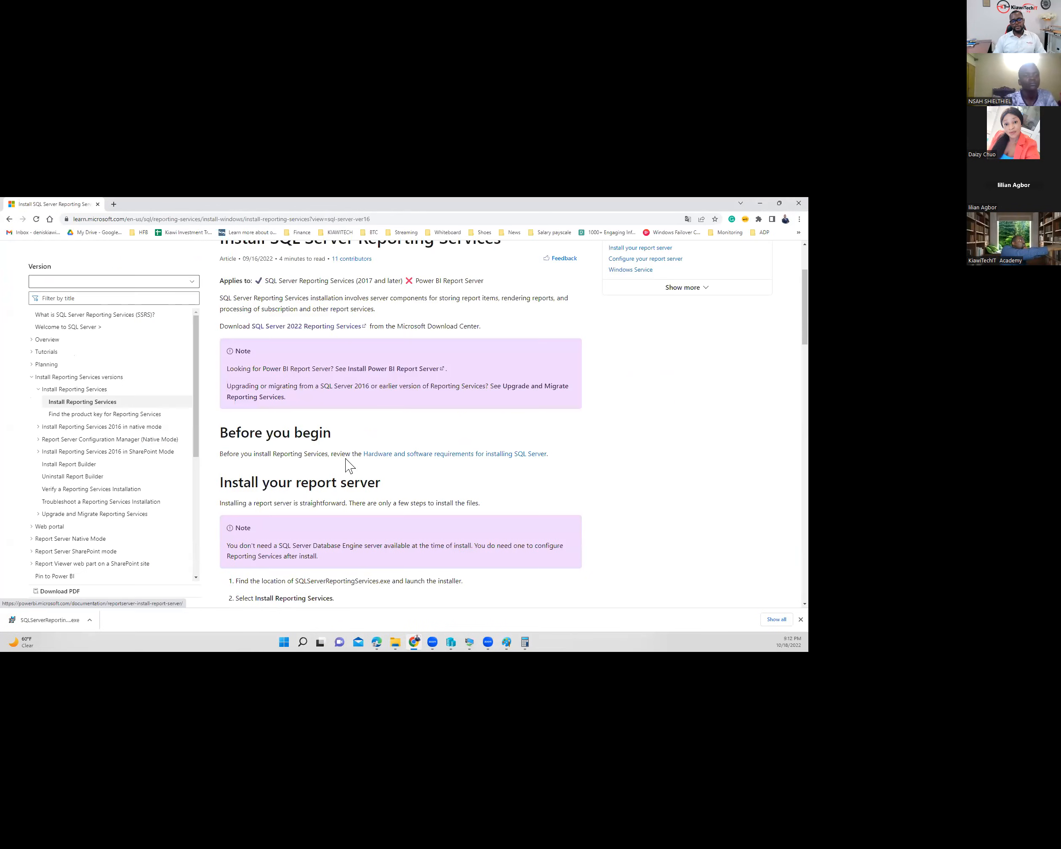
scroll(268, 405, "down", 2)
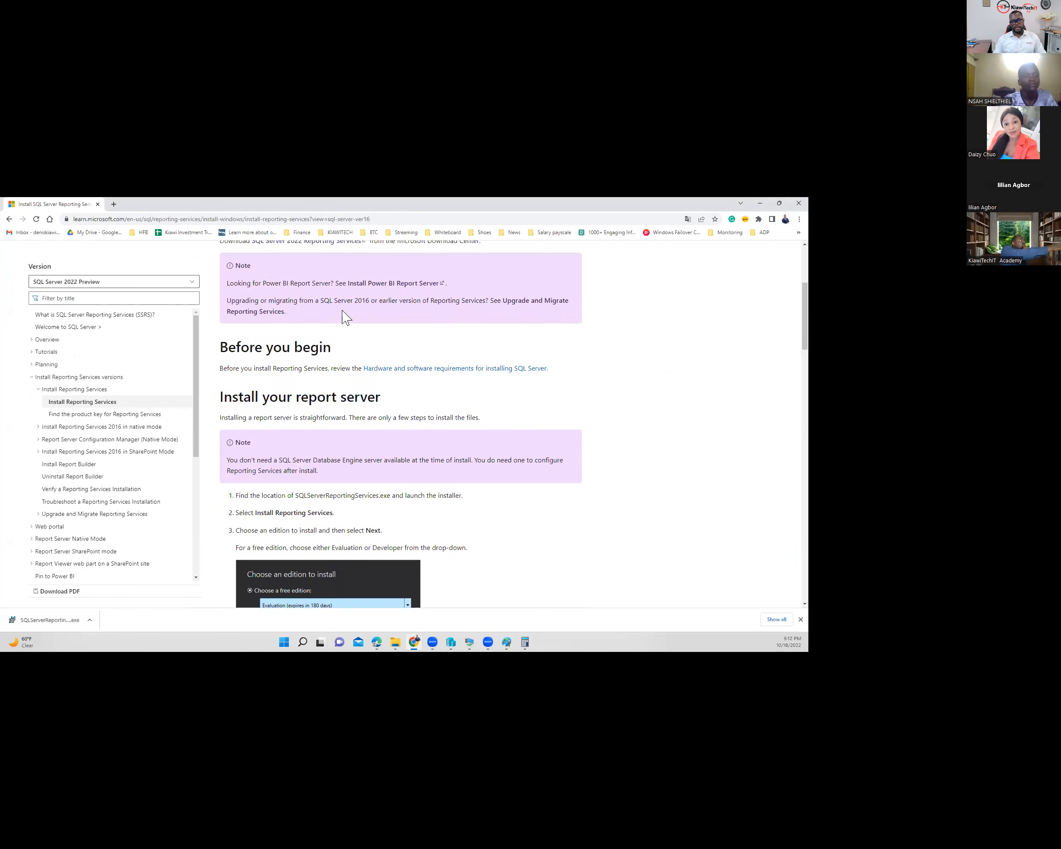
scroll(347, 468, "up", 4)
scroll(448, 391, "down", 2)
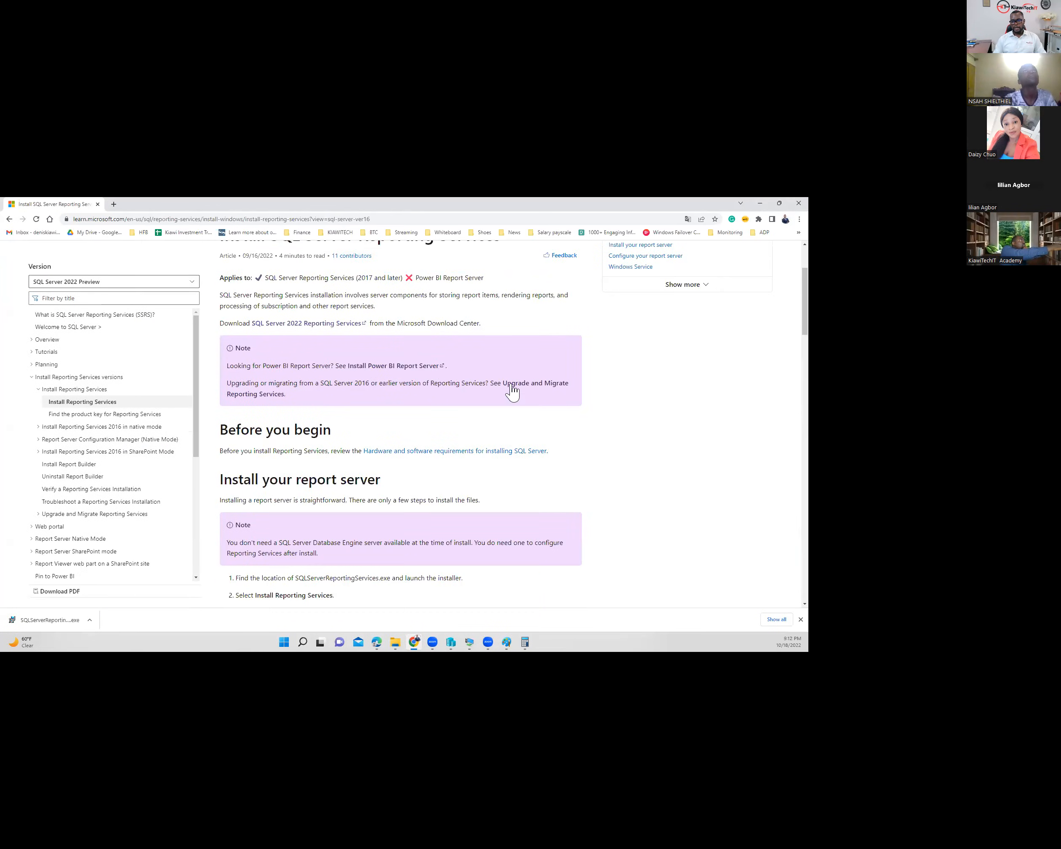
scroll(318, 518, "down", 2)
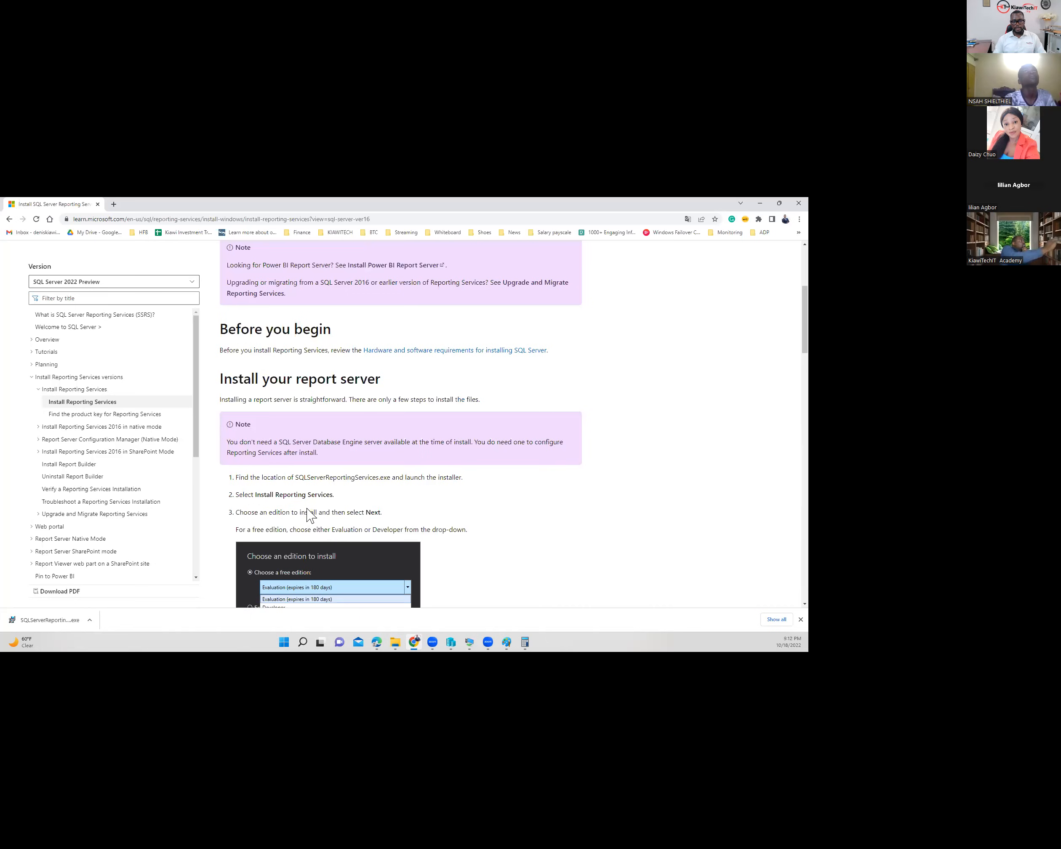
scroll(340, 369, "down", 3)
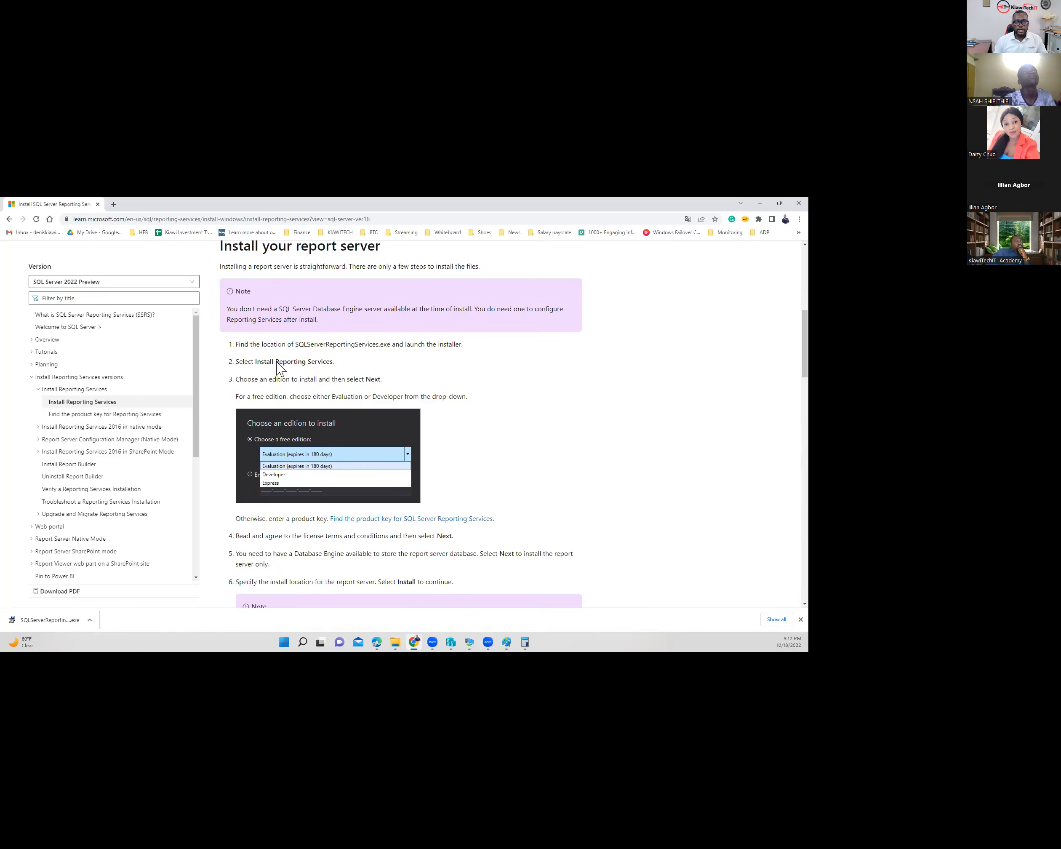
scroll(356, 375, "up", 3)
scroll(351, 380, "up", 3)
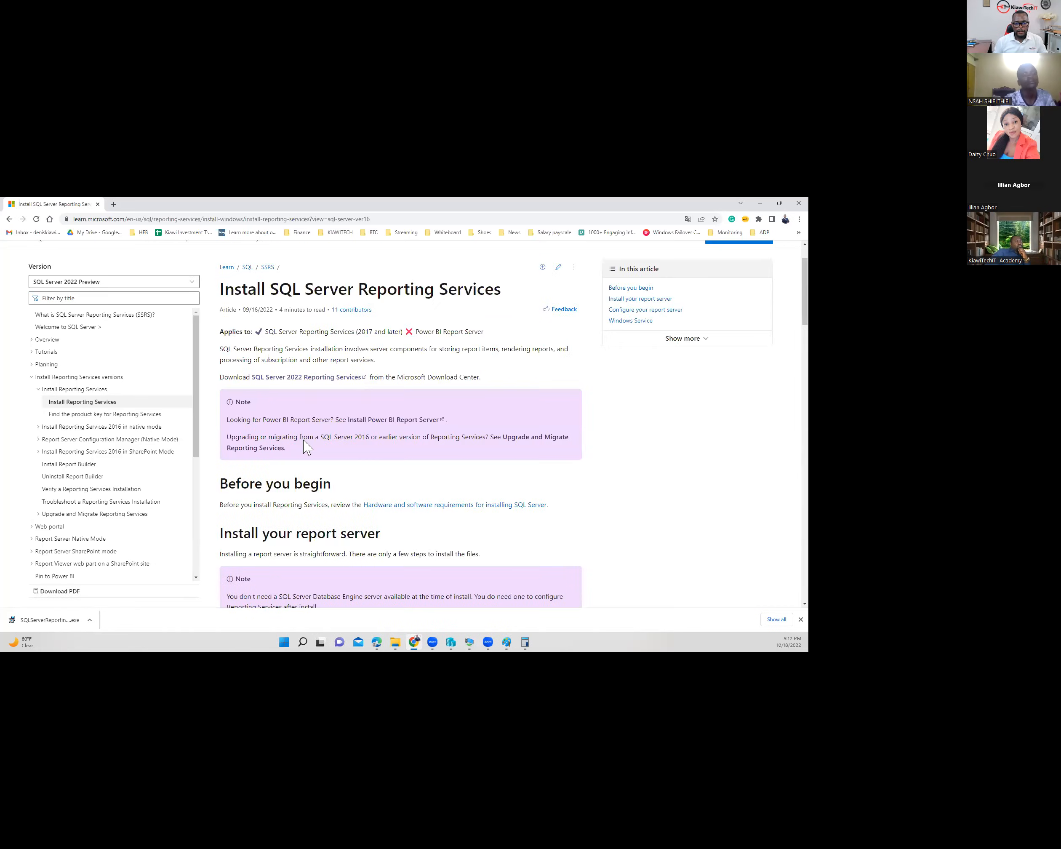
scroll(268, 443, "up", 1)
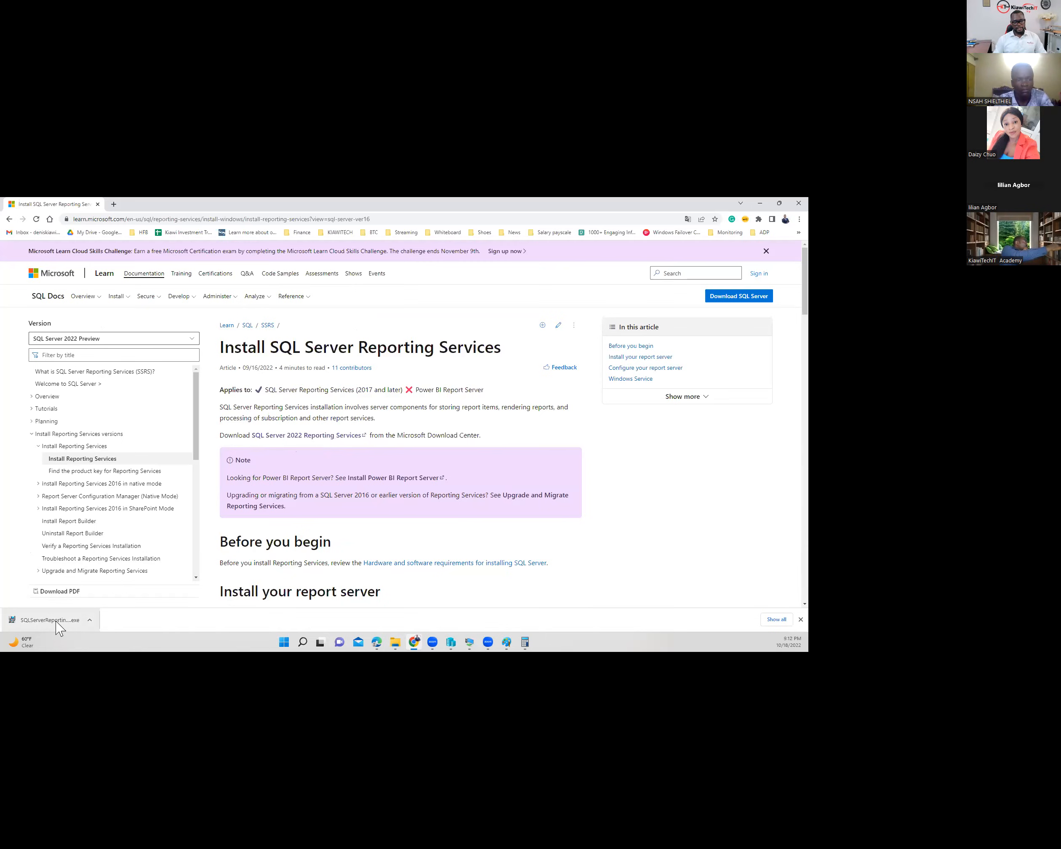
- Show the SQLServerReportingServices download in Downloads sorted by date modified, select it, and switch to DEV
left_click(89, 621)
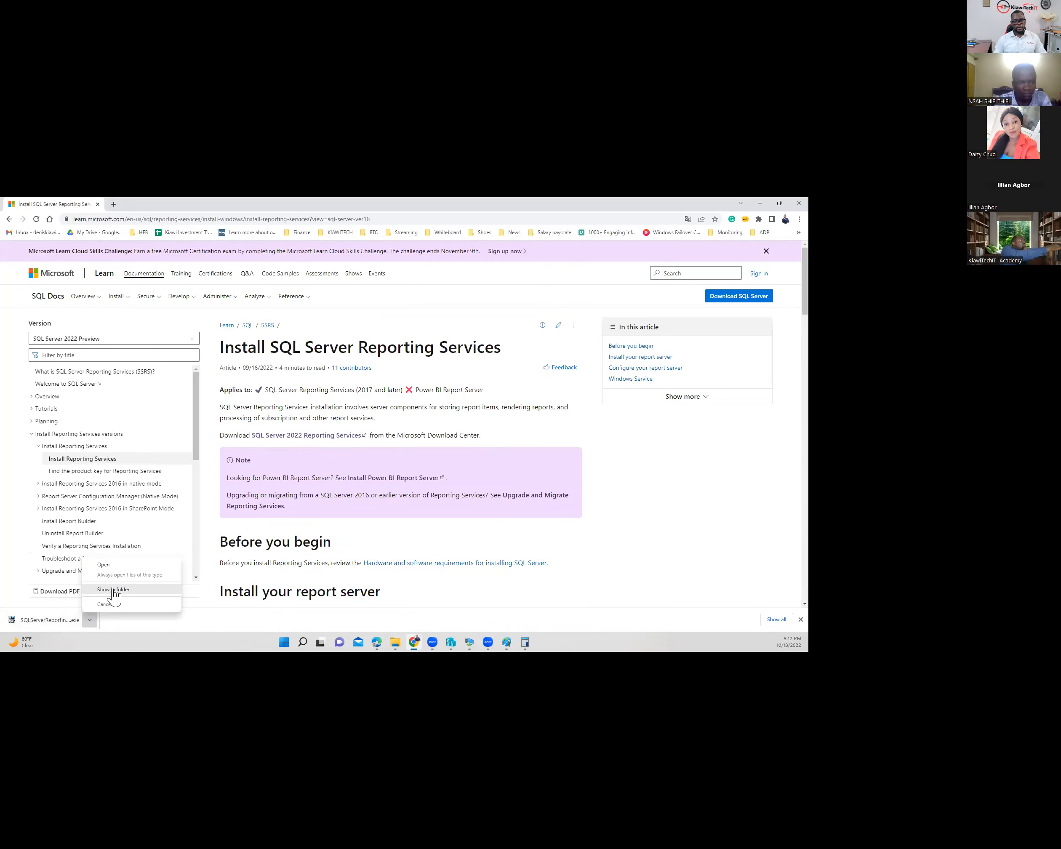
left_click(113, 591)
left_click(90, 620)
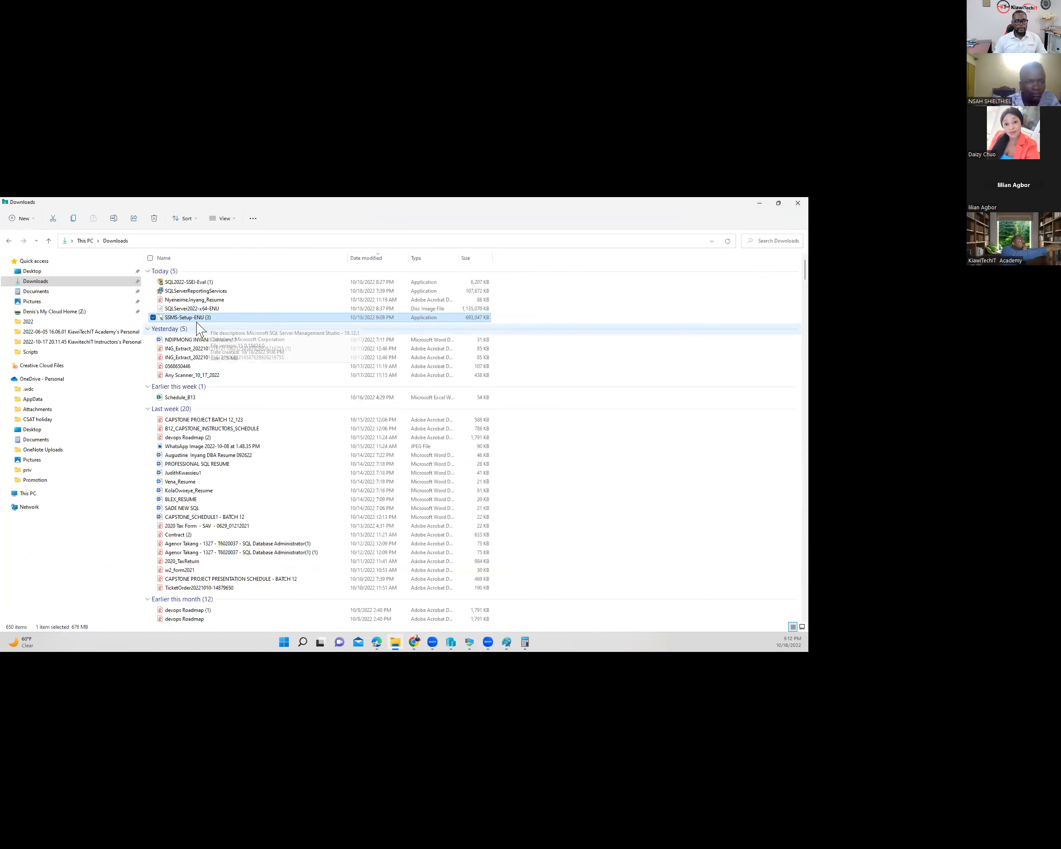
left_click(358, 258)
left_click(358, 258)
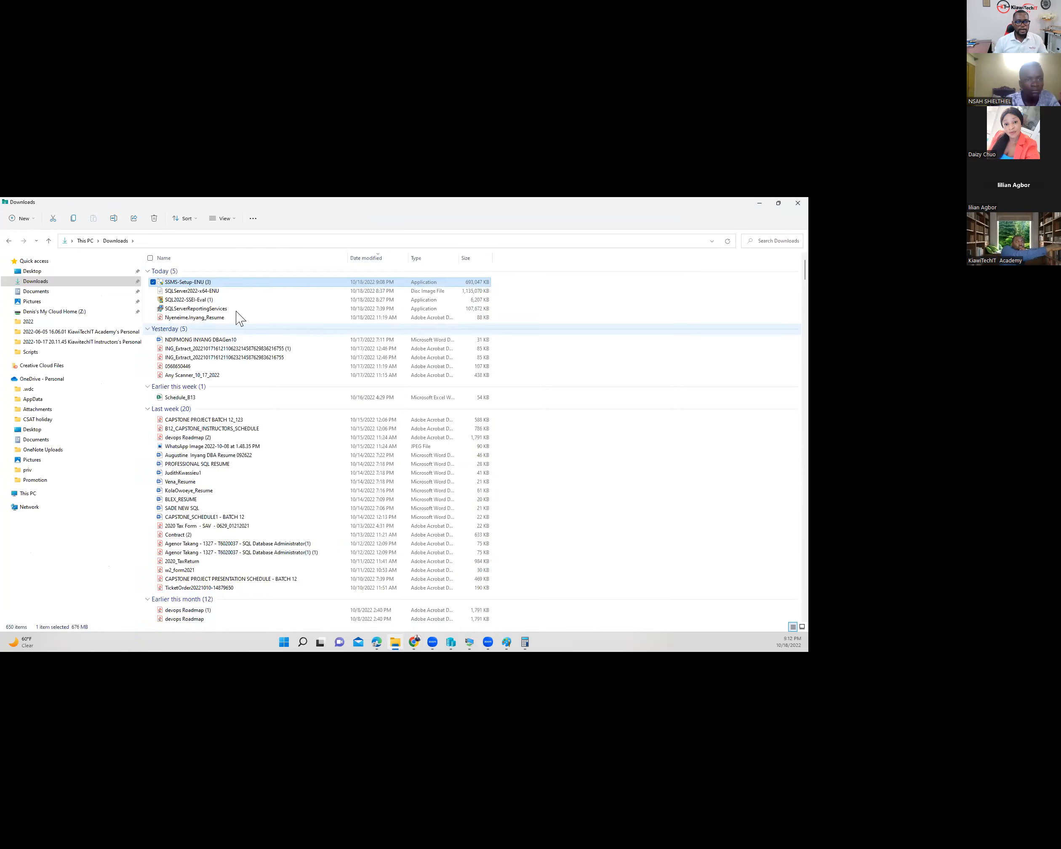
left_click(197, 310)
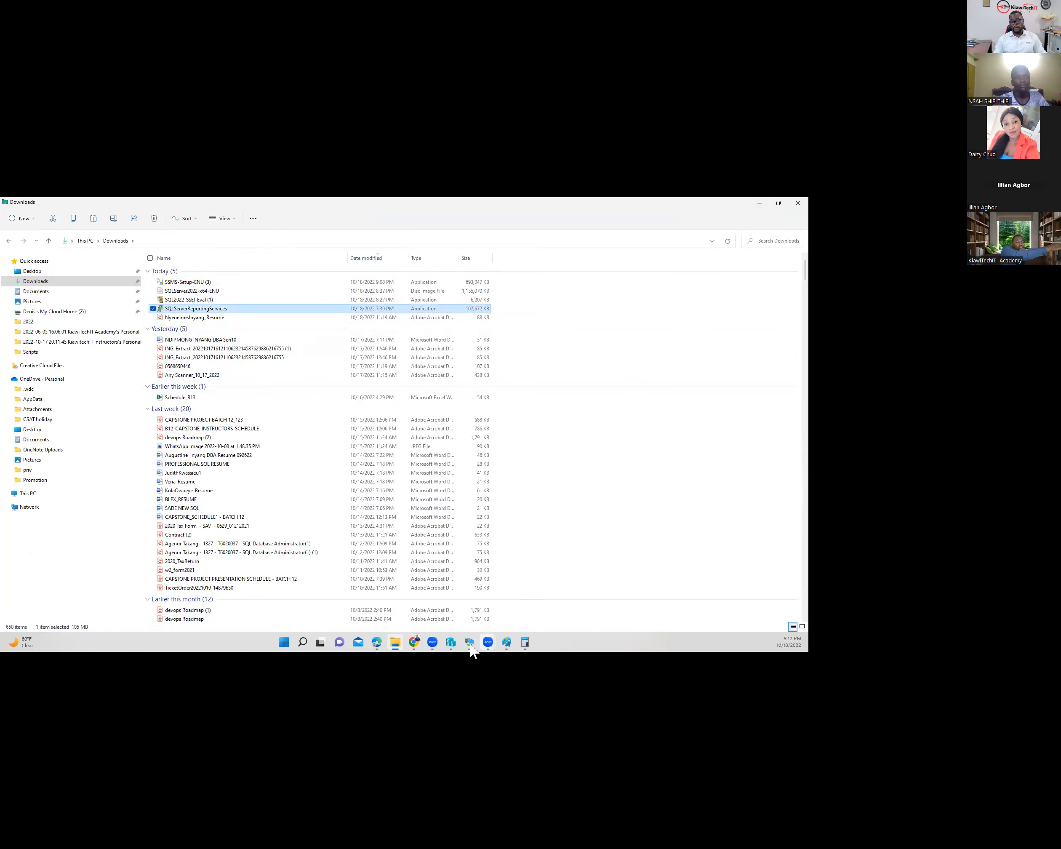
left_click(527, 596)
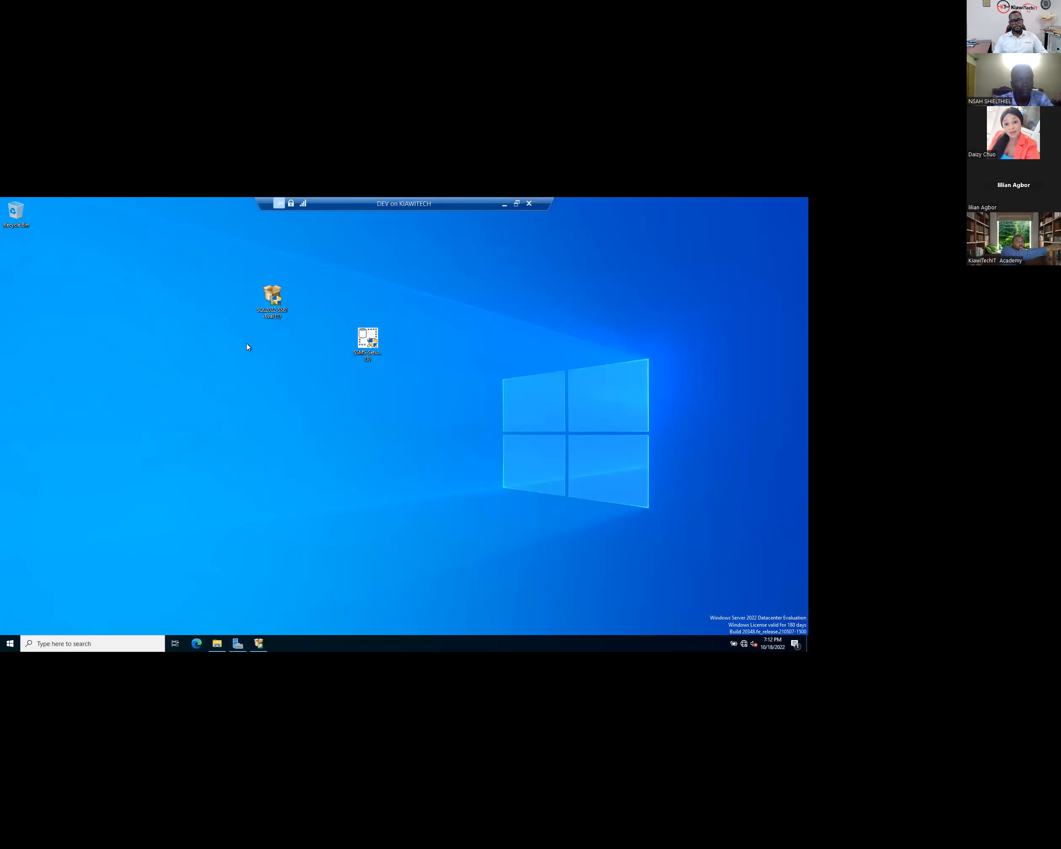
- Paste the SQLServerReportingServices installer onto the DEV desktop and run SSMS-Setup-ENU
right_click(194, 388)
left_click(251, 375)
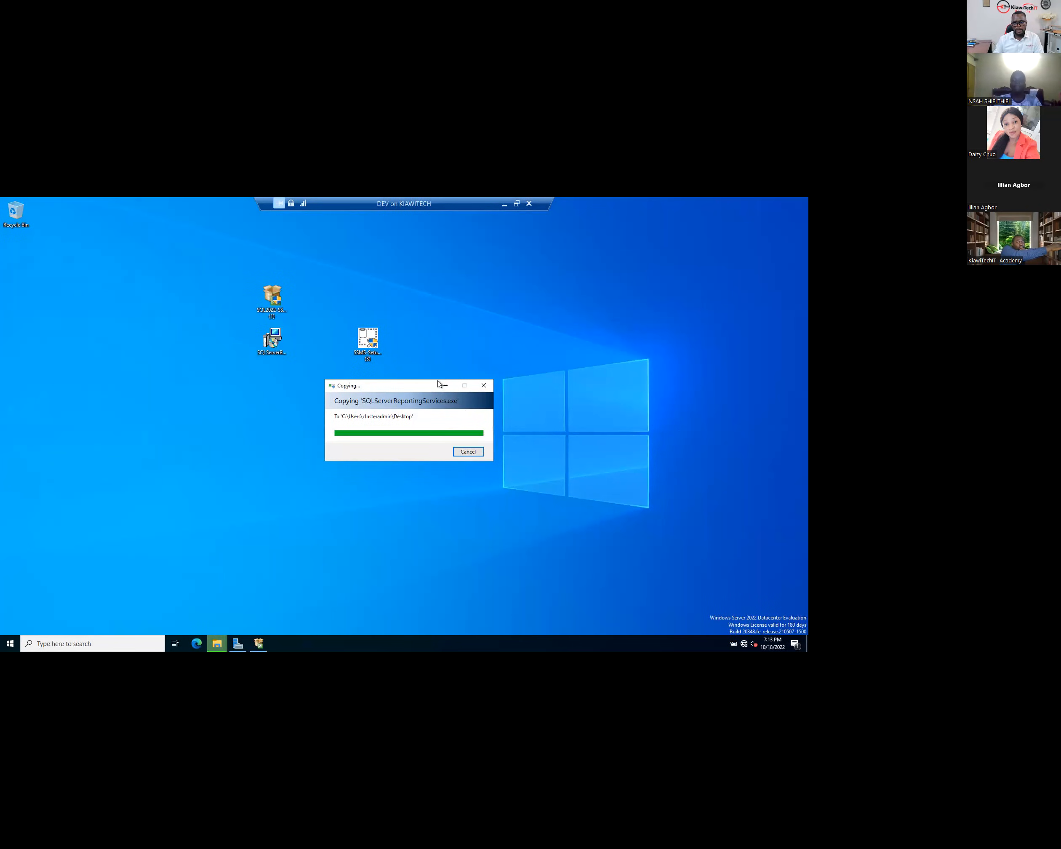
double_click(366, 340)
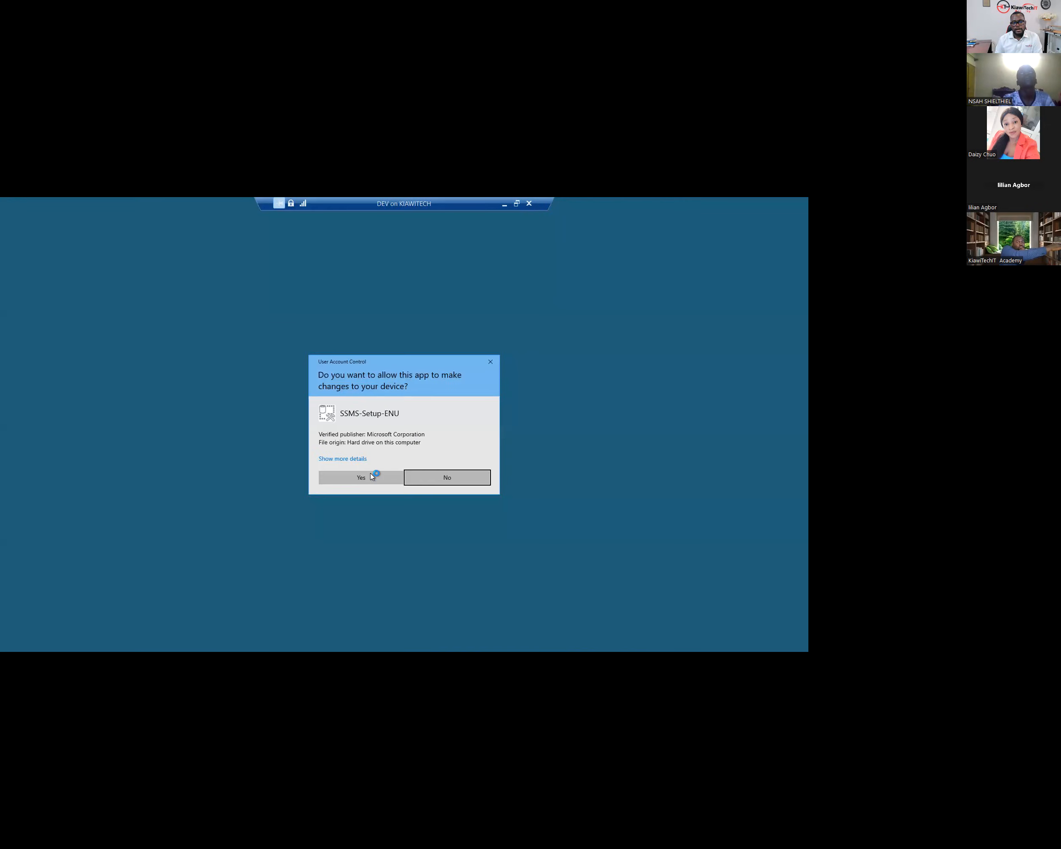
- Approve the UAC prompt and install SSMS 18.12.1 until Setup Completed appears
left_click(376, 475)
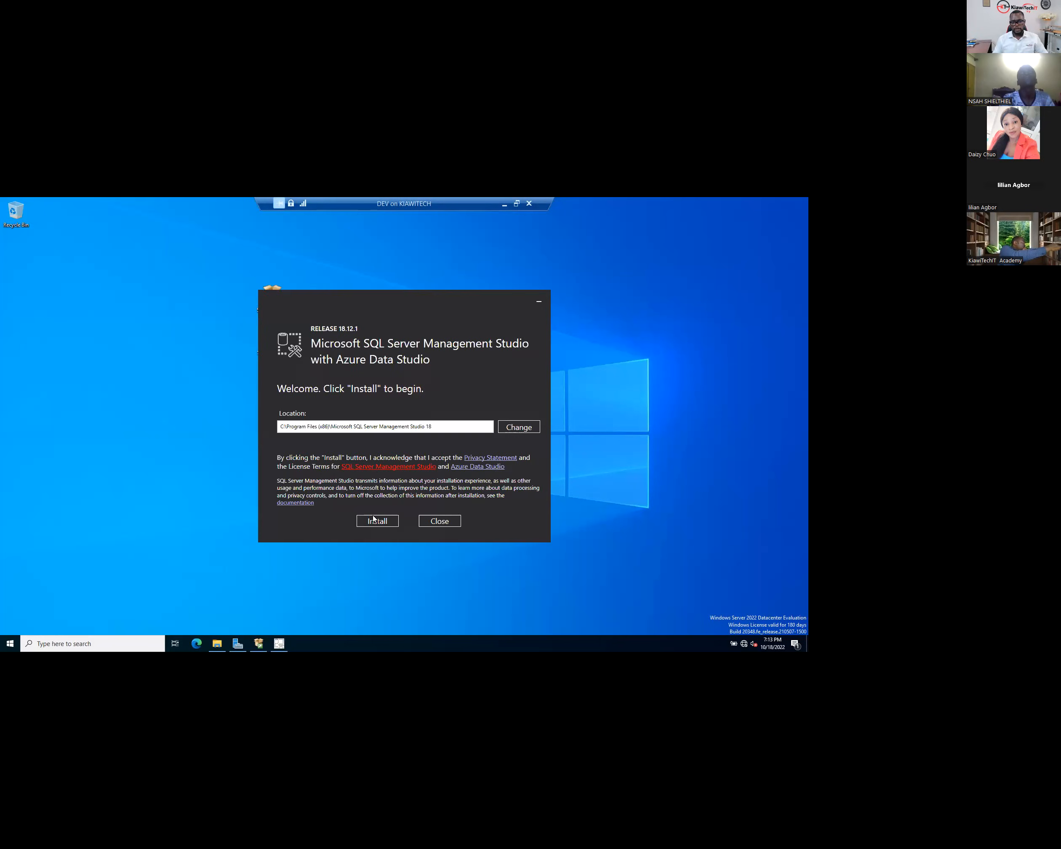
left_click(379, 523)
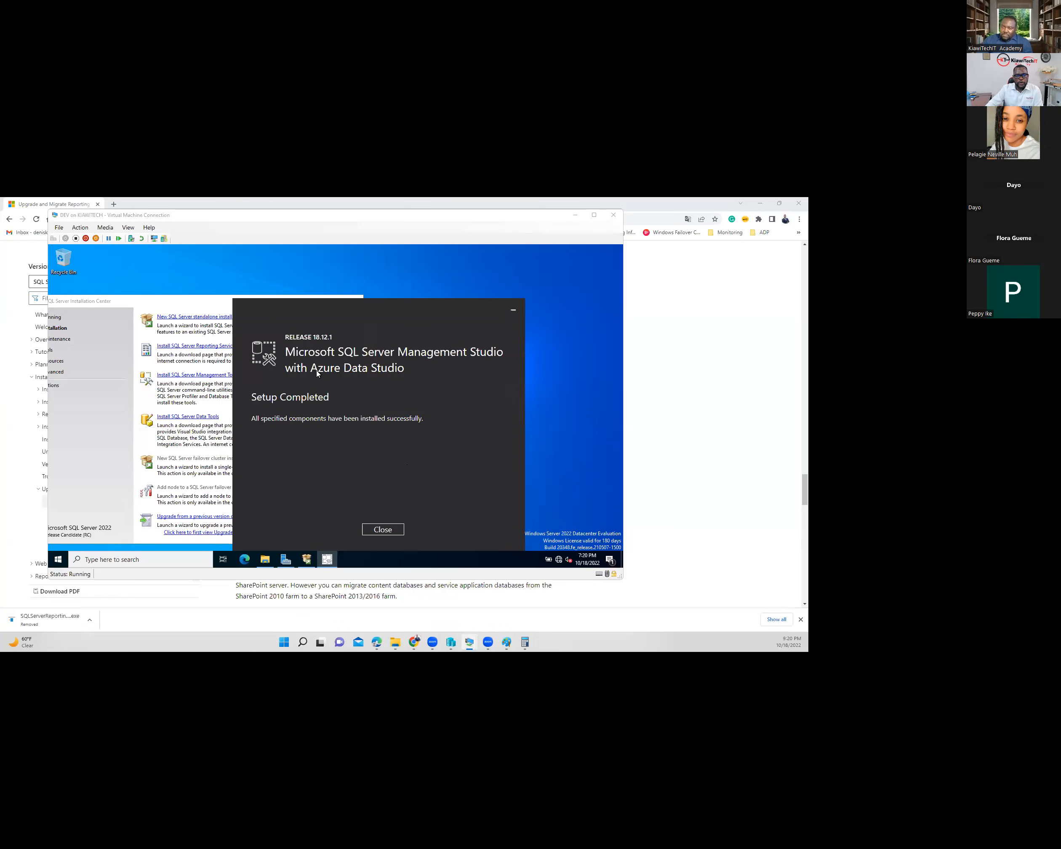
- Close the finished setup and launch Management Studio from the Microsoft SQL Server Tools 18 Start folder
left_click(353, 301)
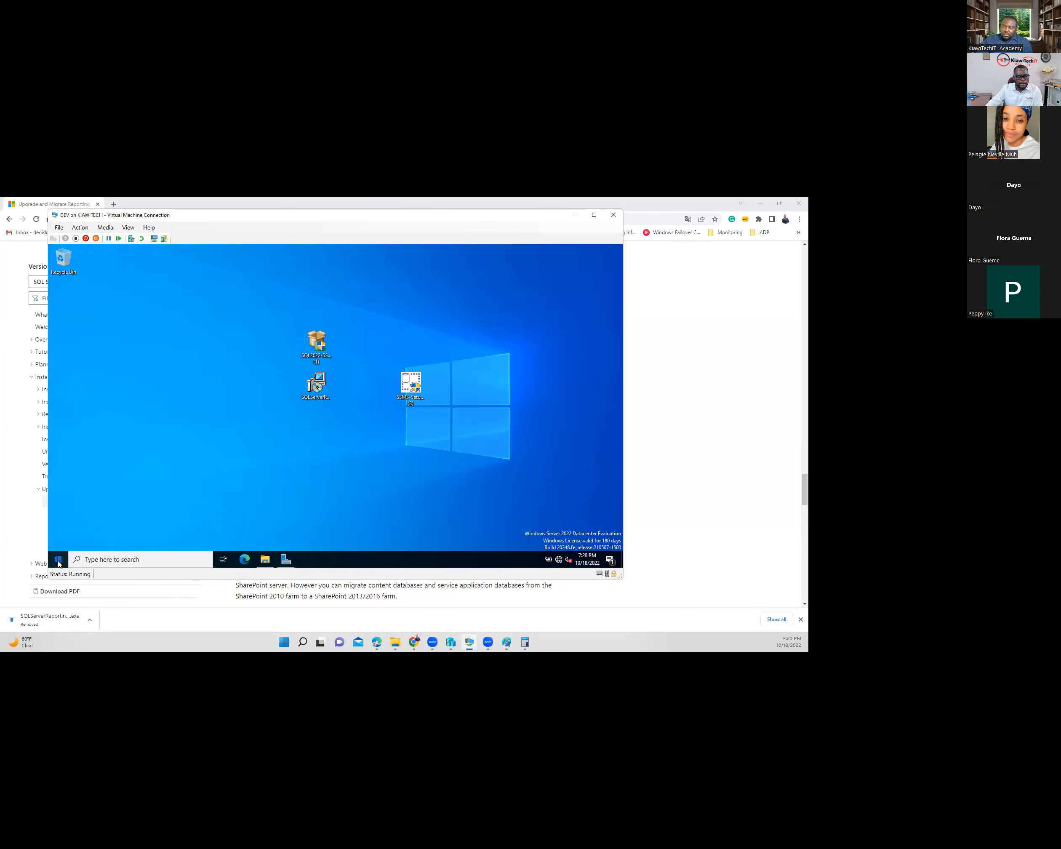
key("super")
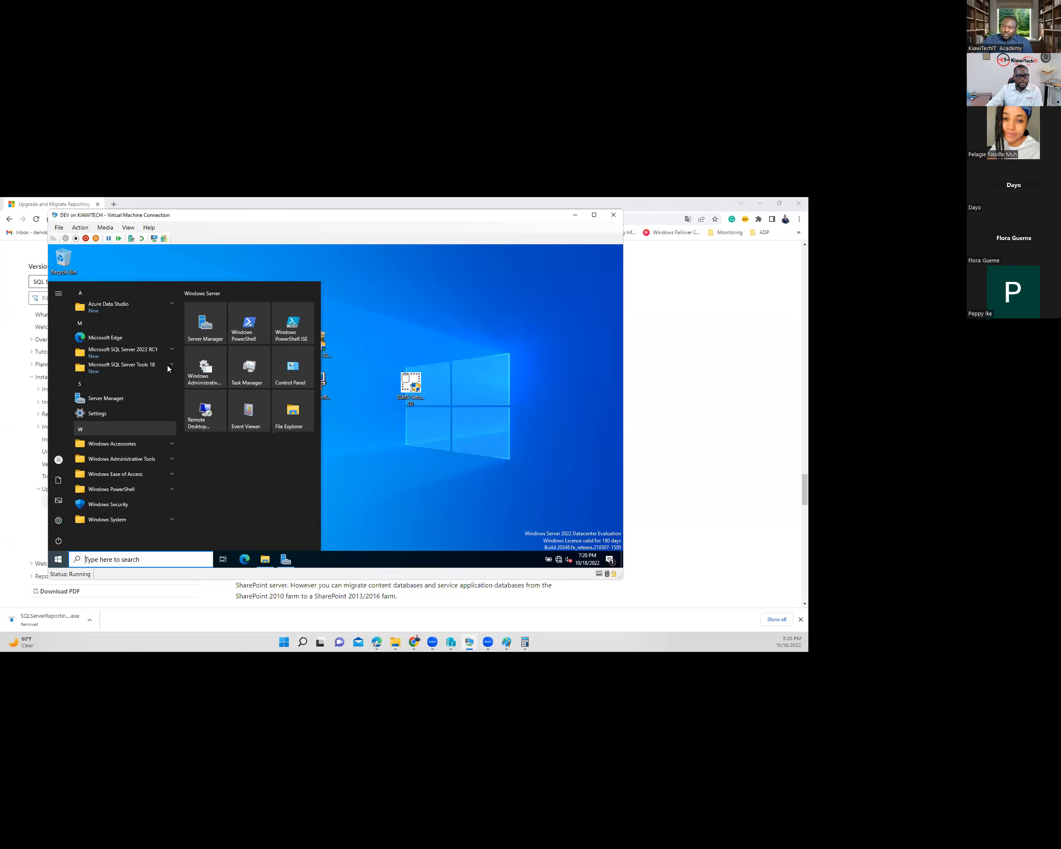
left_click(164, 374)
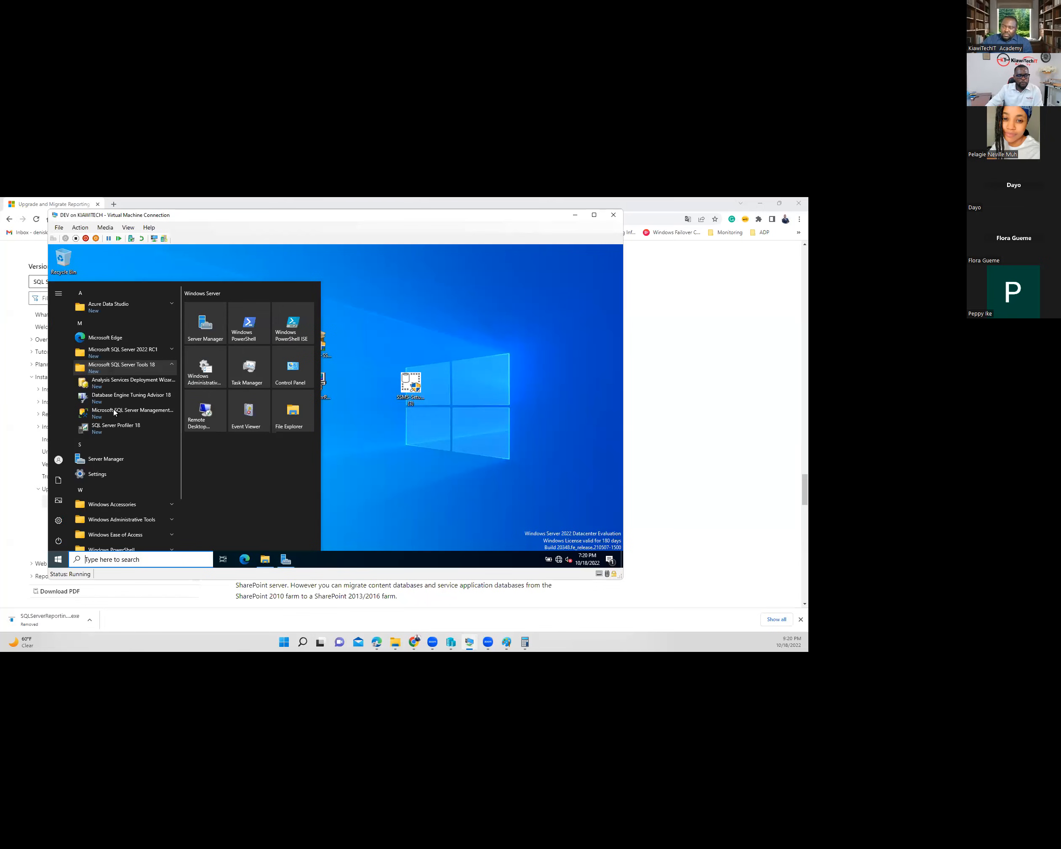
left_click(115, 410)
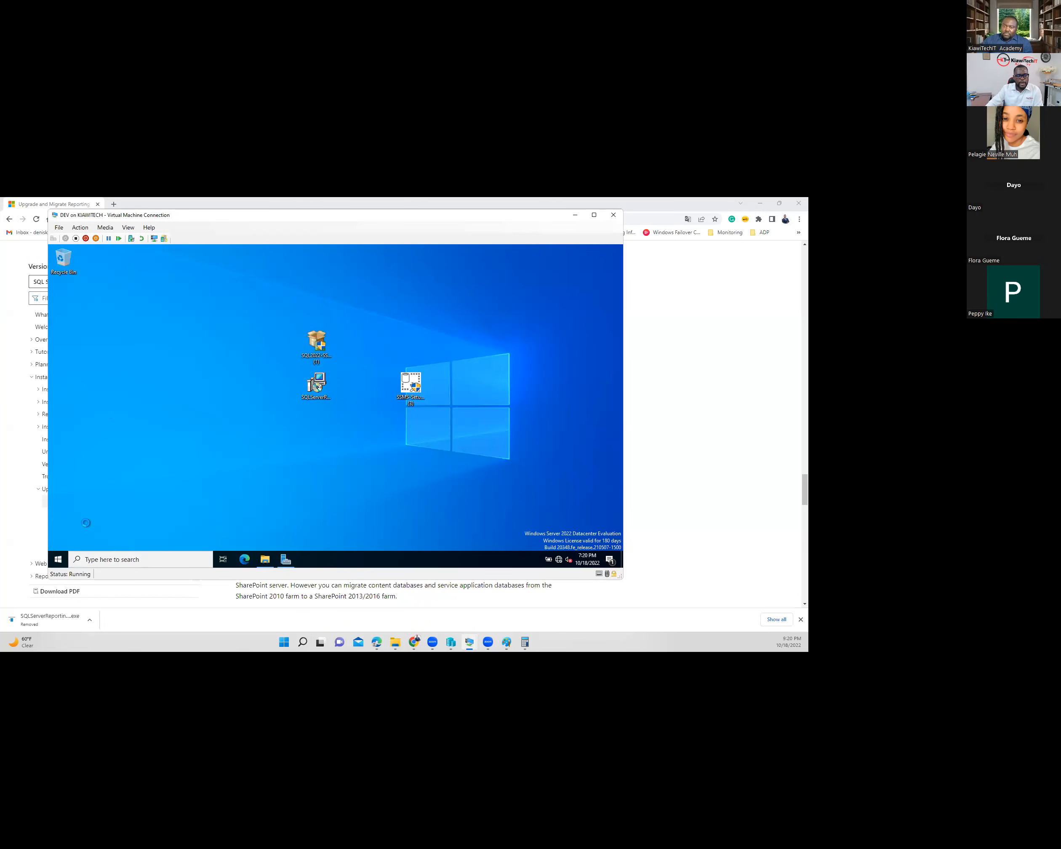
left_click(57, 559)
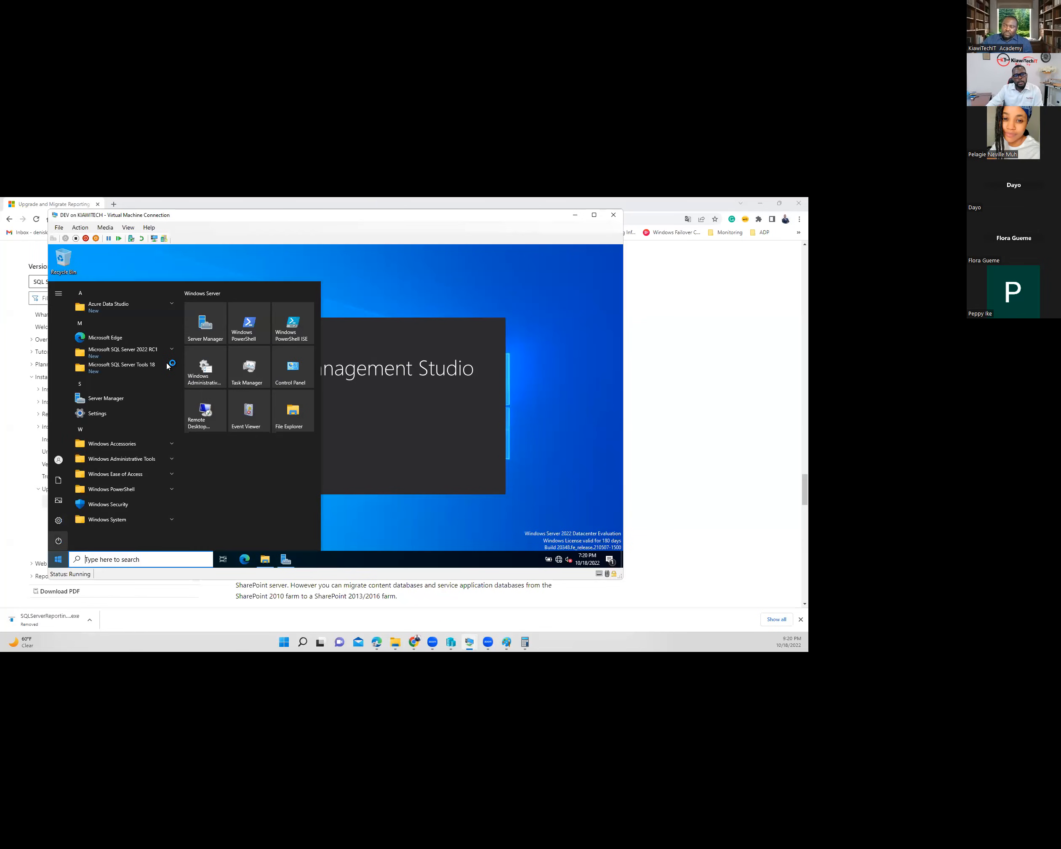
left_click(168, 366)
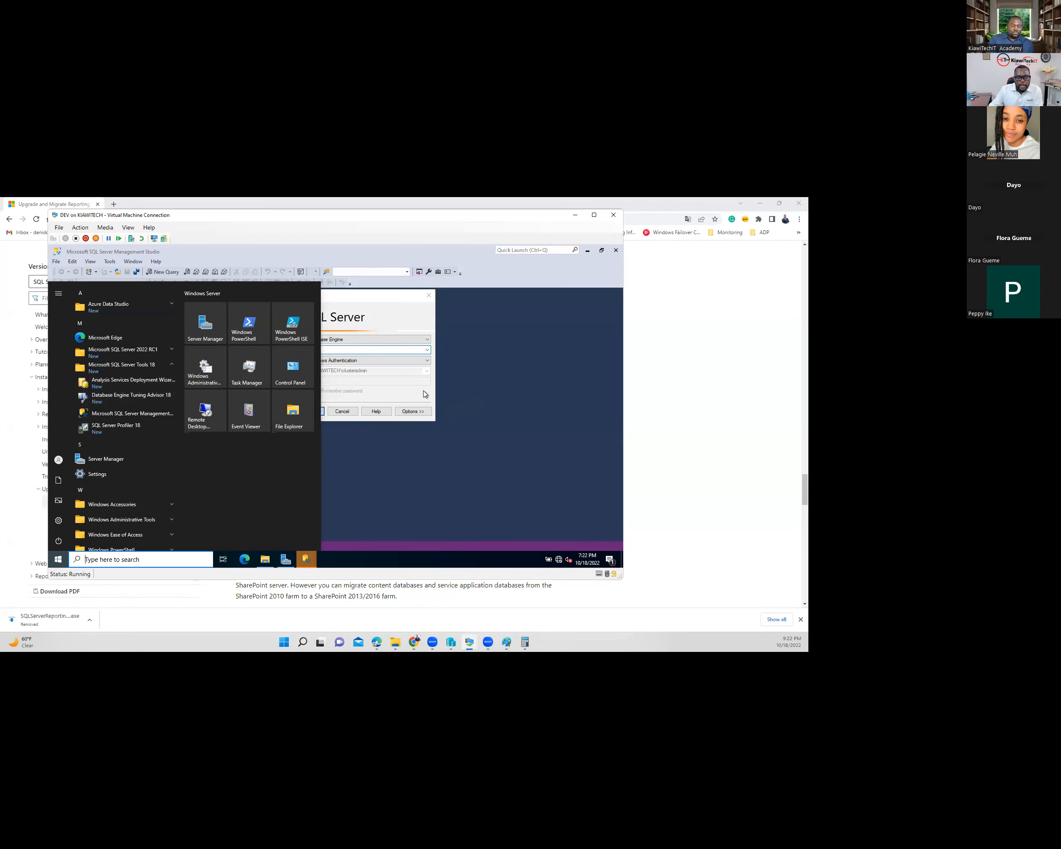
- Connect to the DEV server, expand Security > Logins, and widen Object Explorer to read the DBA login
left_click(336, 350)
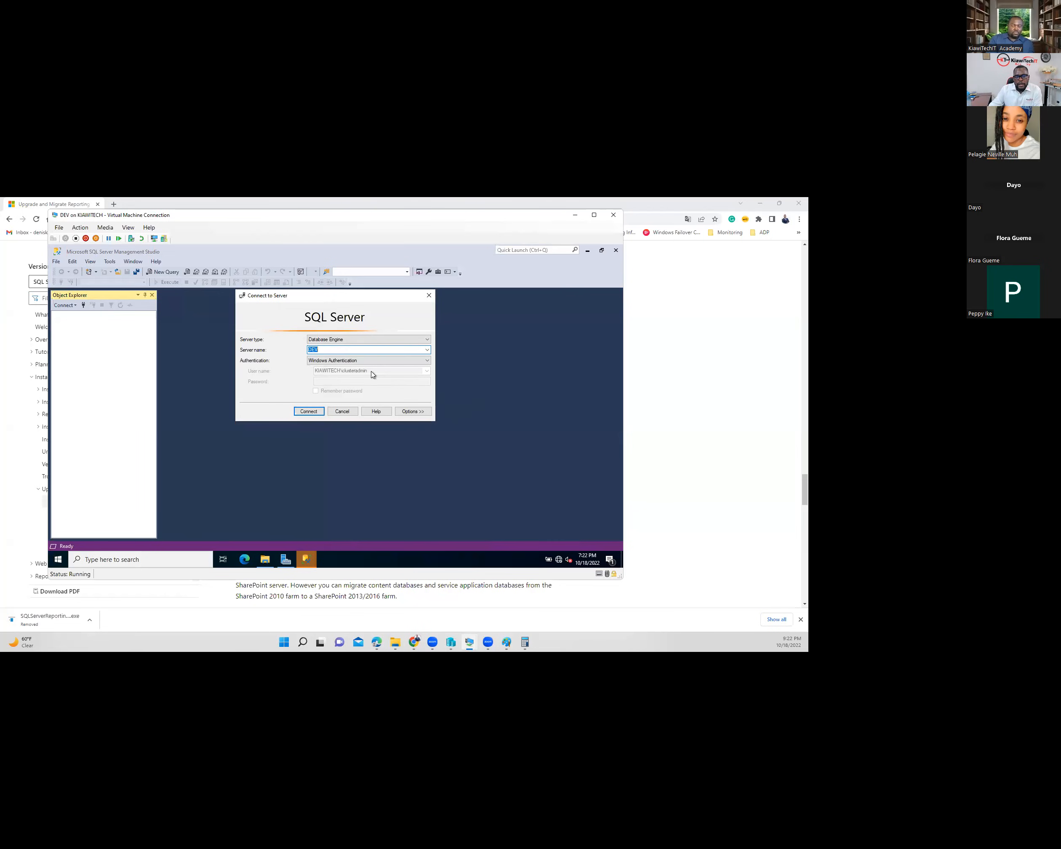
left_click(314, 410)
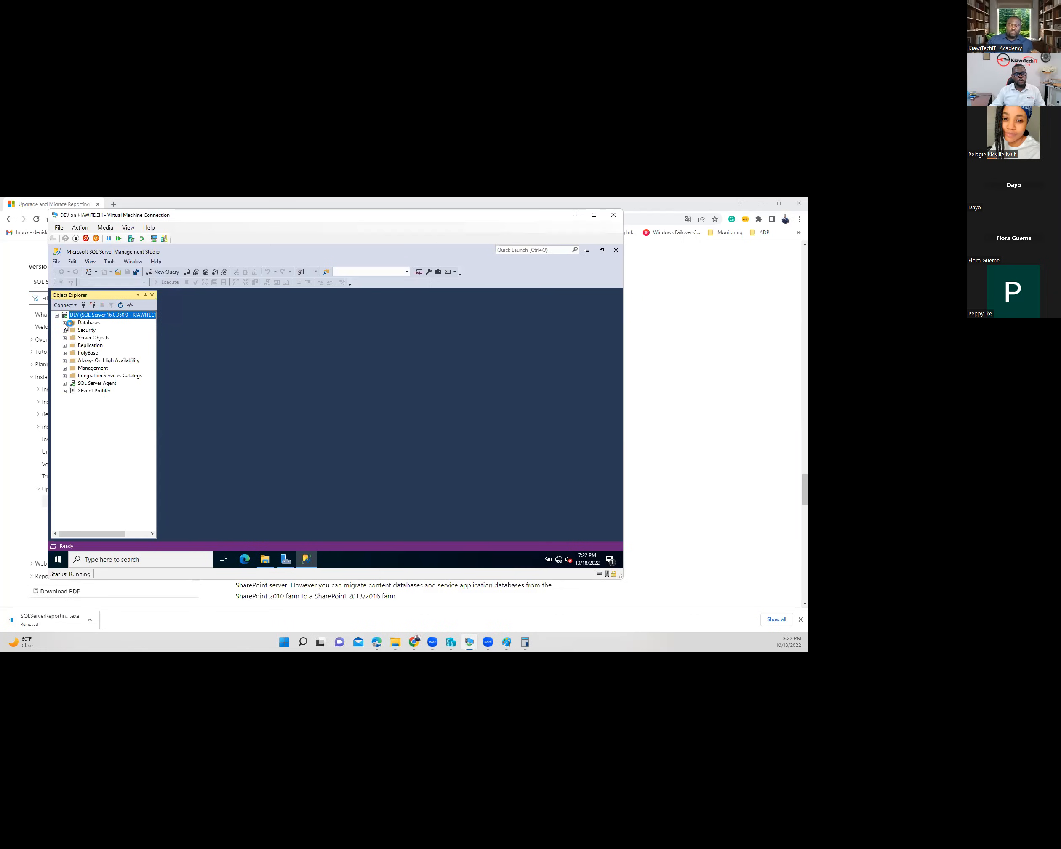
left_click(64, 323)
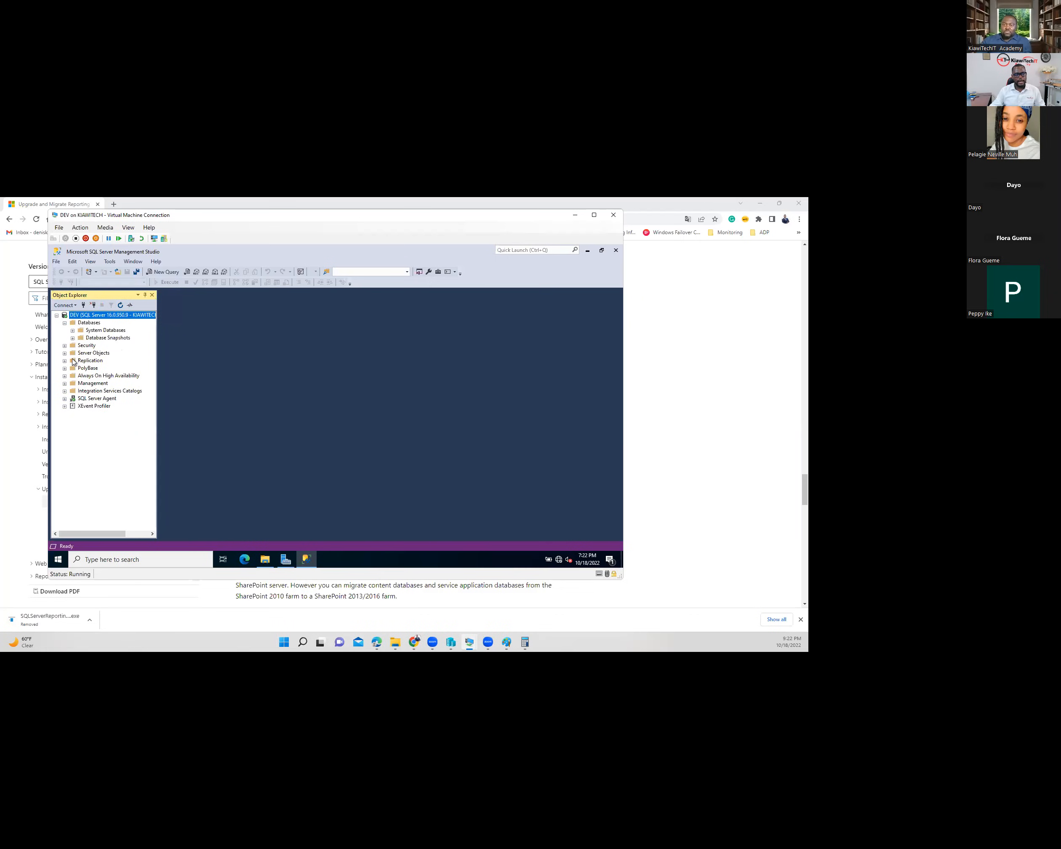
left_click(65, 345)
left_click(65, 398)
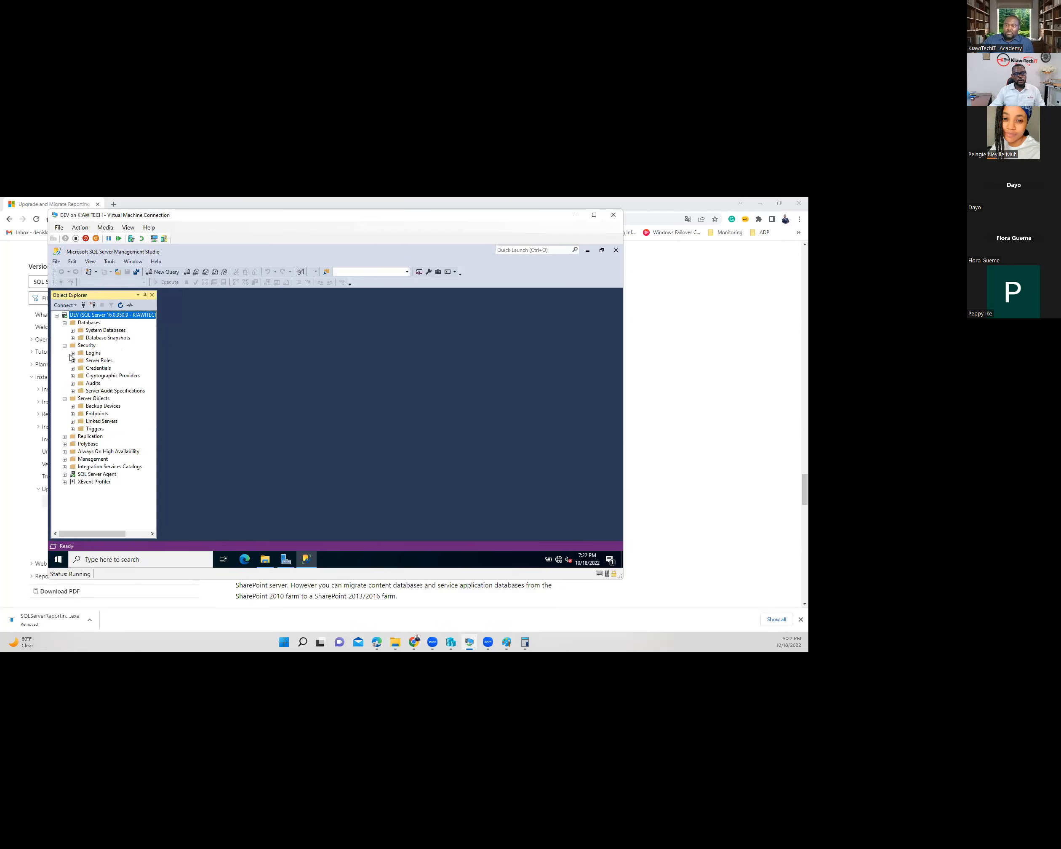
left_click(72, 353)
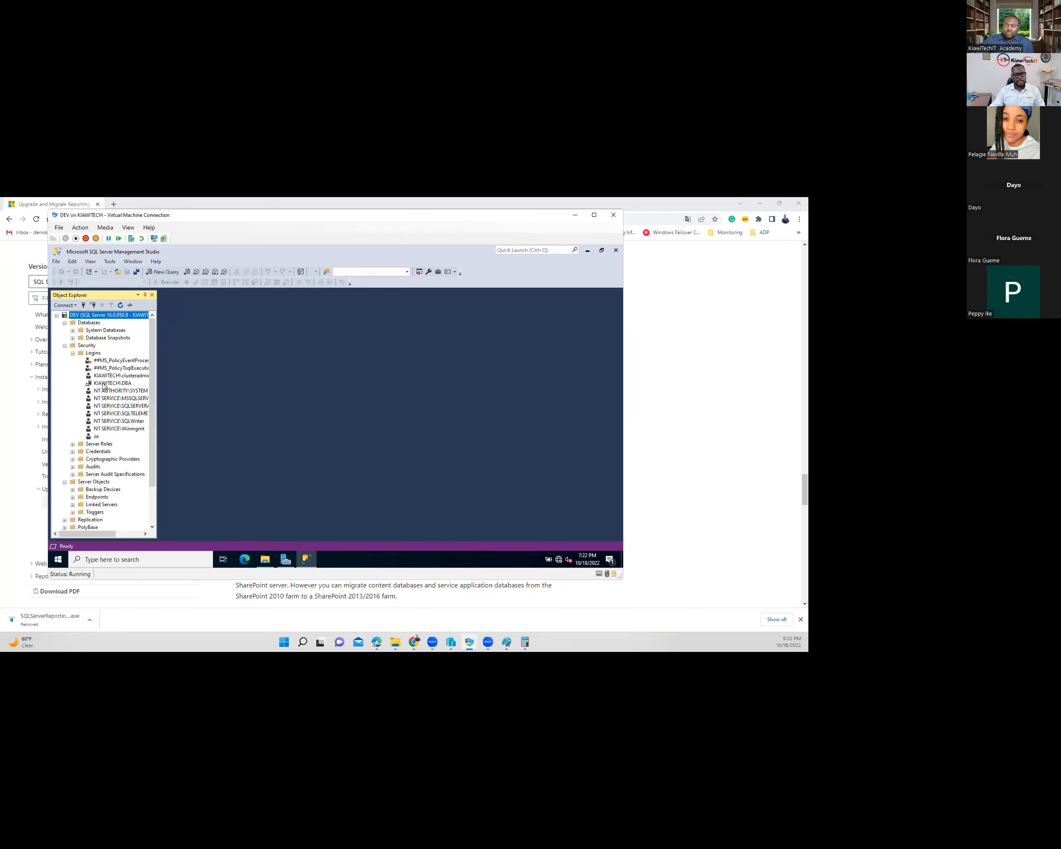
left_click(119, 383)
left_click_drag(159, 387, 236, 386)
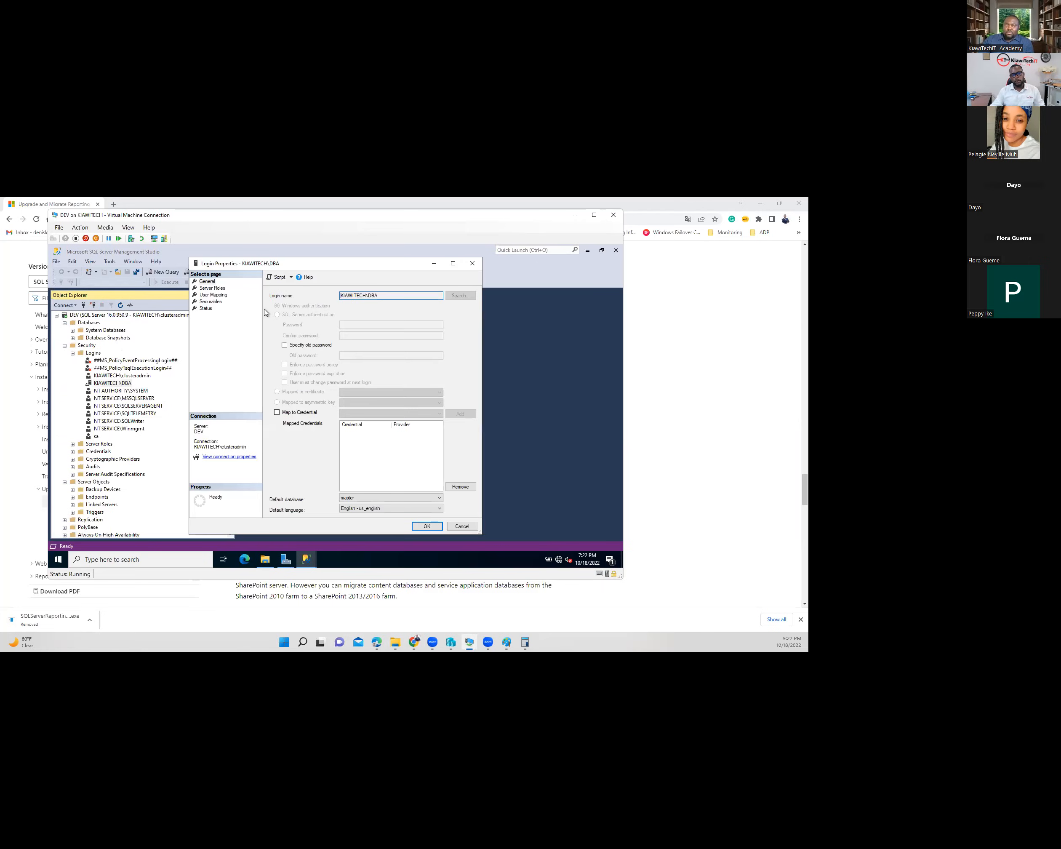
- Review the Server Roles of the DBA and cluster admin logins without changing anything
left_click(213, 288)
left_click(272, 436)
left_click(471, 528)
double_click(161, 376)
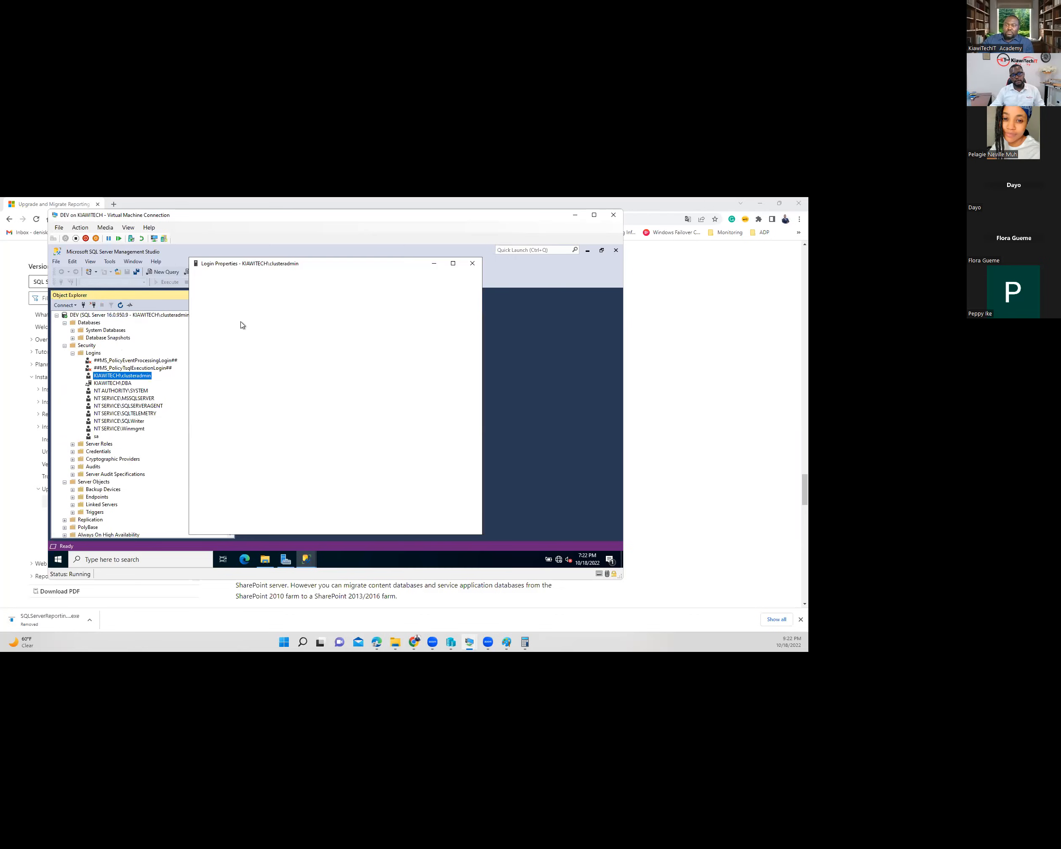
left_click(212, 288)
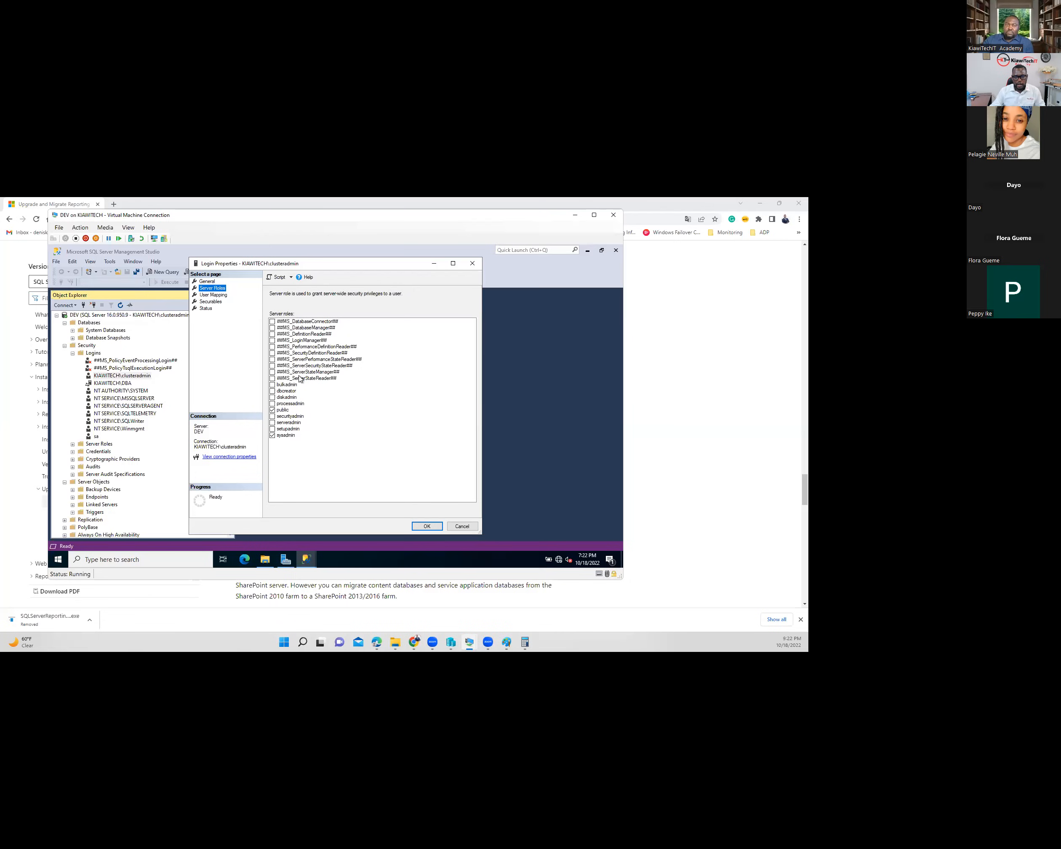
left_click(311, 323)
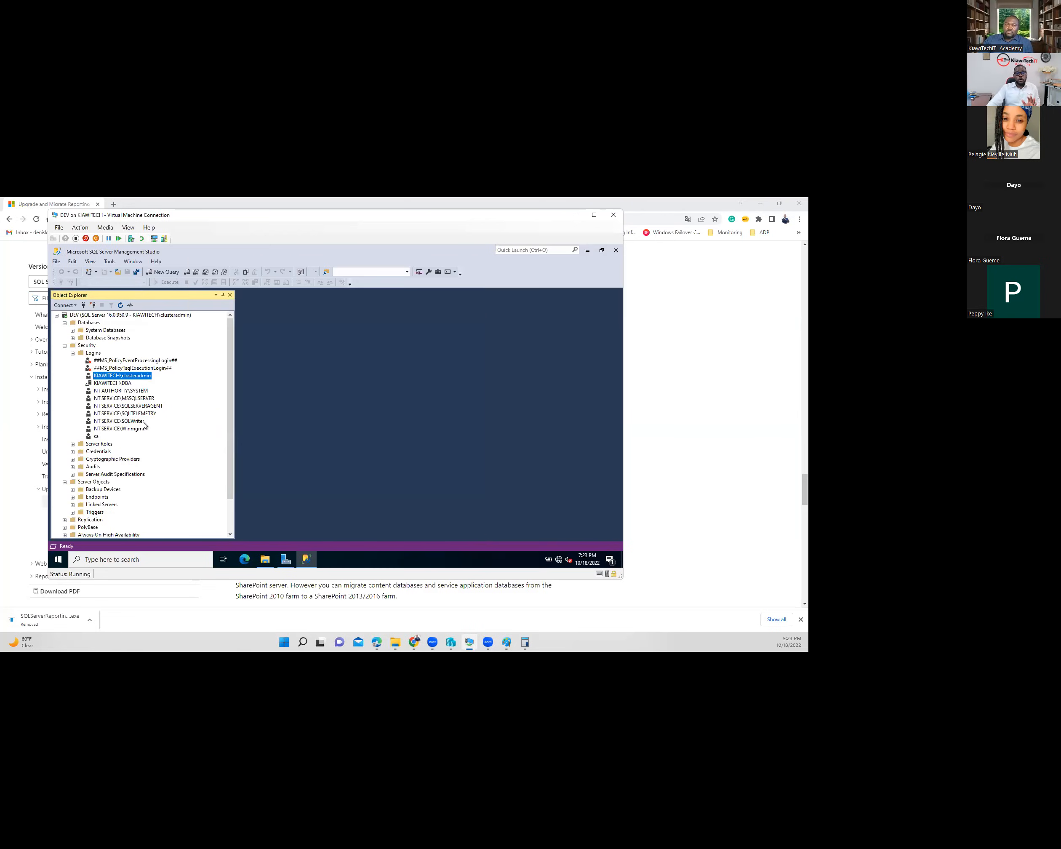
- Collapse the Security, Databases and DEV server nodes, then minimize Management Studio
left_click(64, 345)
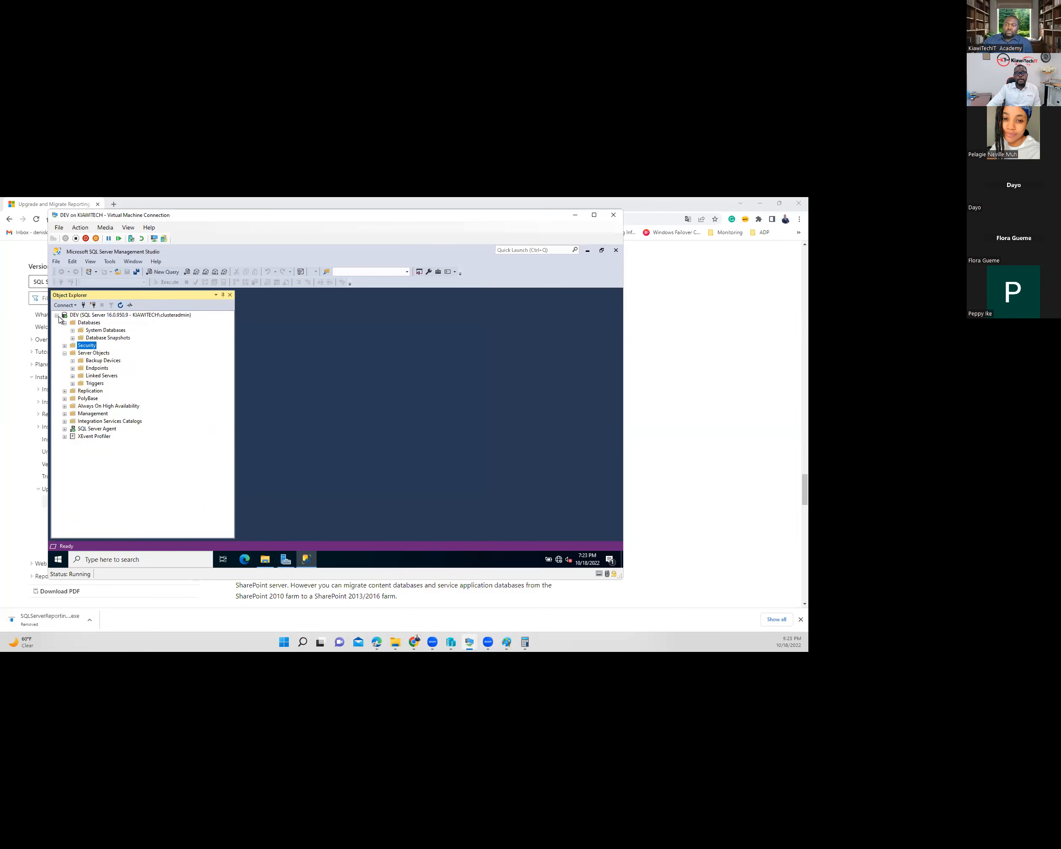
left_click(64, 322)
left_click(56, 315)
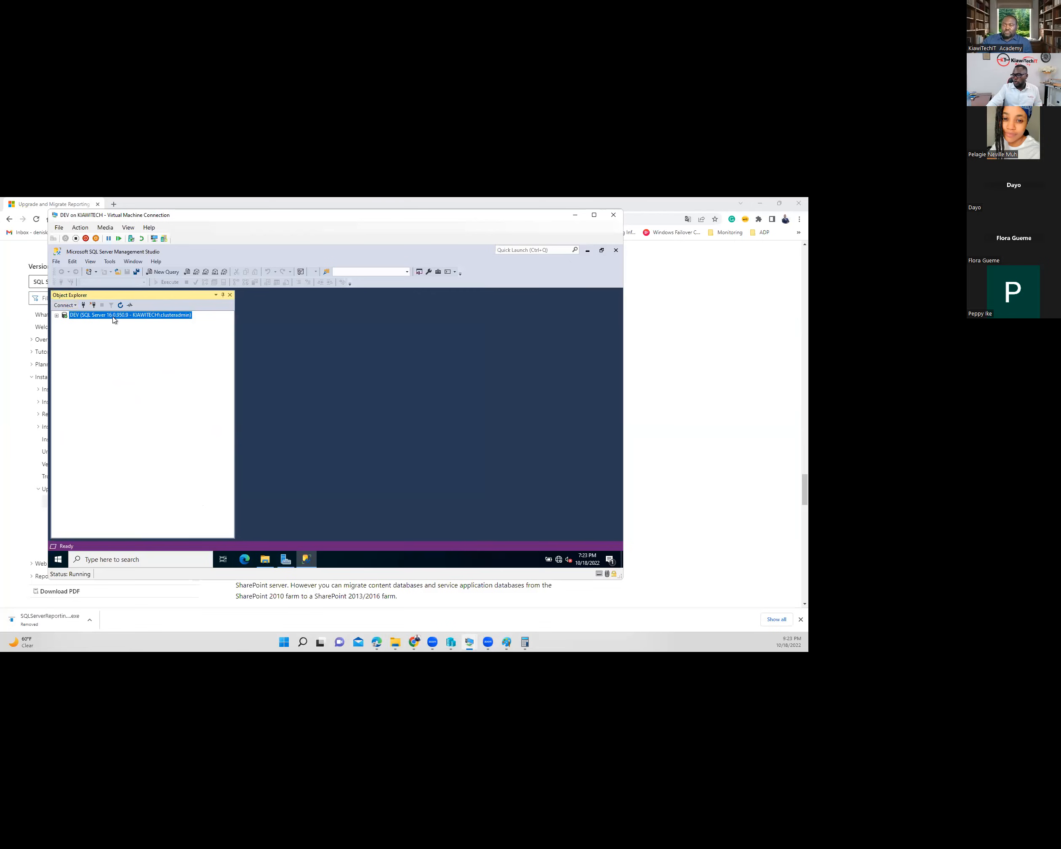
left_click(587, 253)
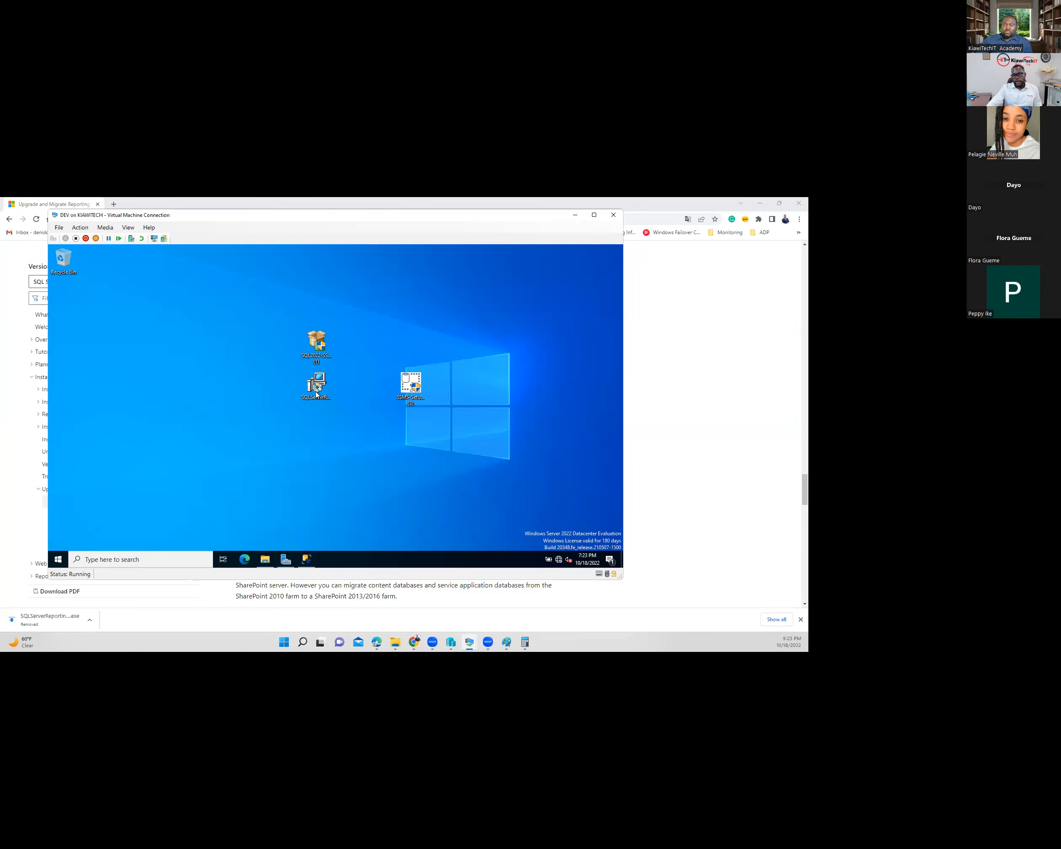
- Delete the SQL2022-SSEI-Eval installer from the DEV desktop, leaving SQLServerReportingServices selected
left_click(323, 396)
left_click(314, 354)
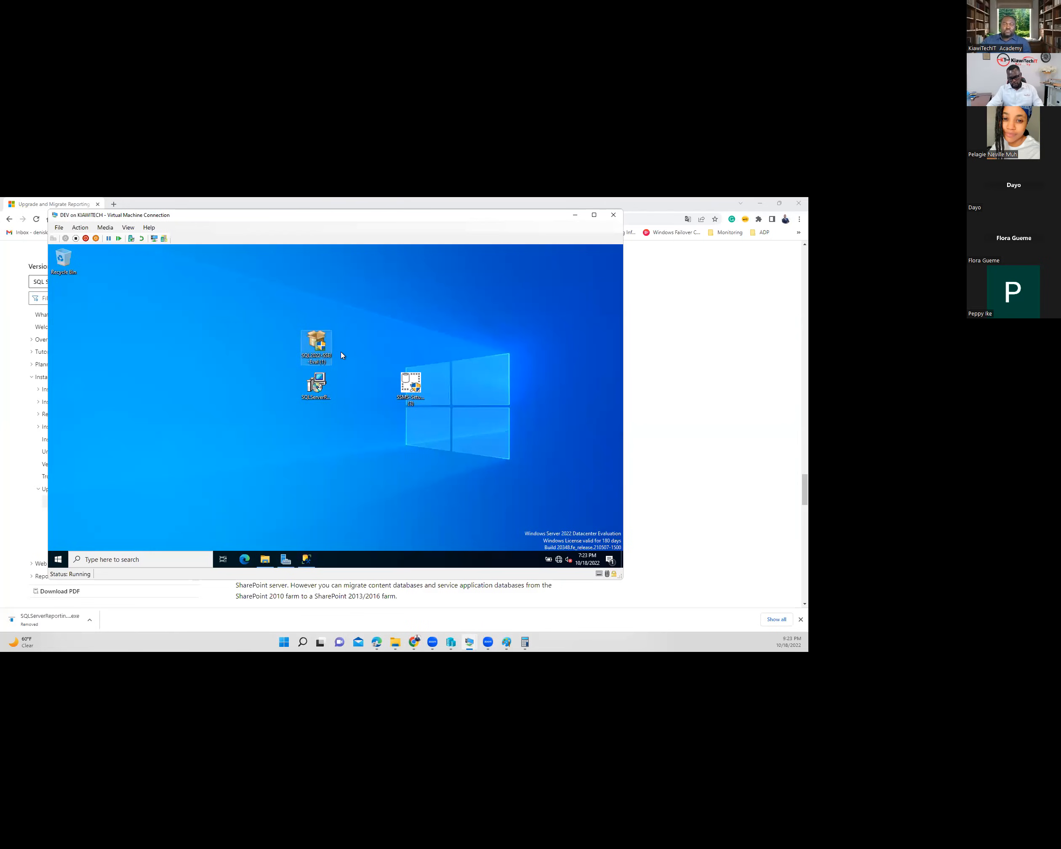
key("Delete")
left_click(318, 384)
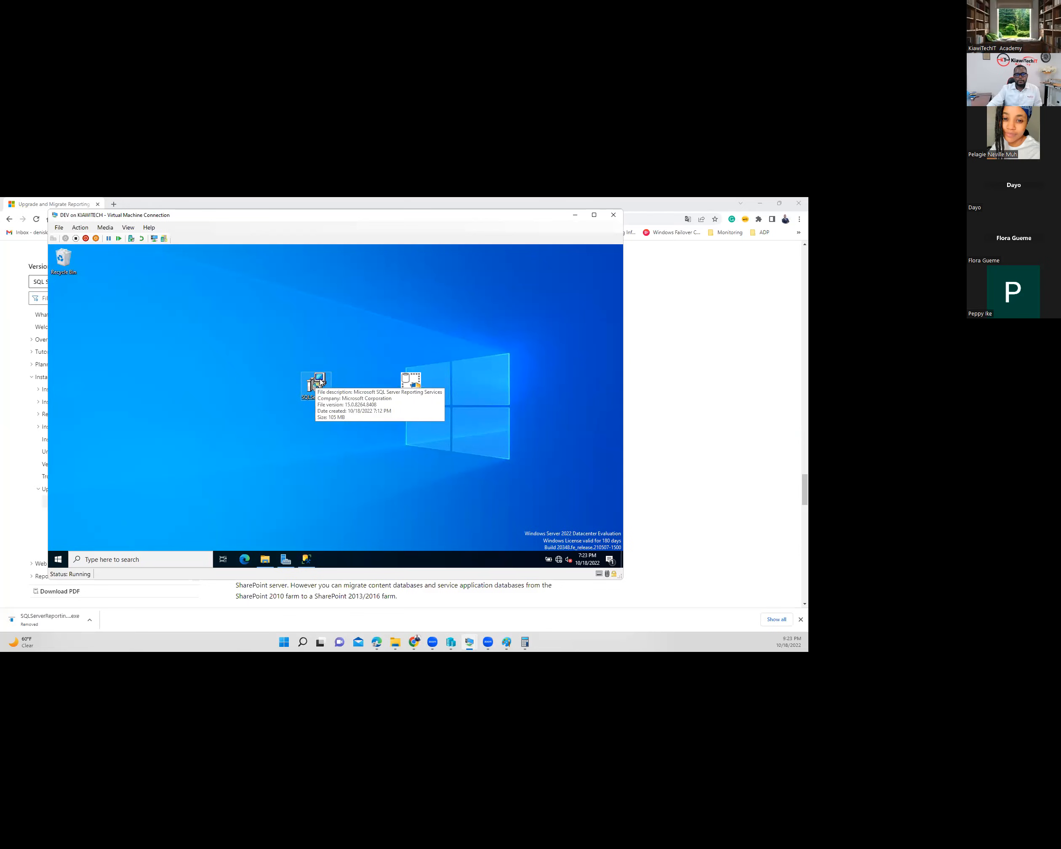
- Launch the SSRS installer, choose Install Reporting Services with the Evaluation edition, and continue without the Database Engine
double_click(320, 381)
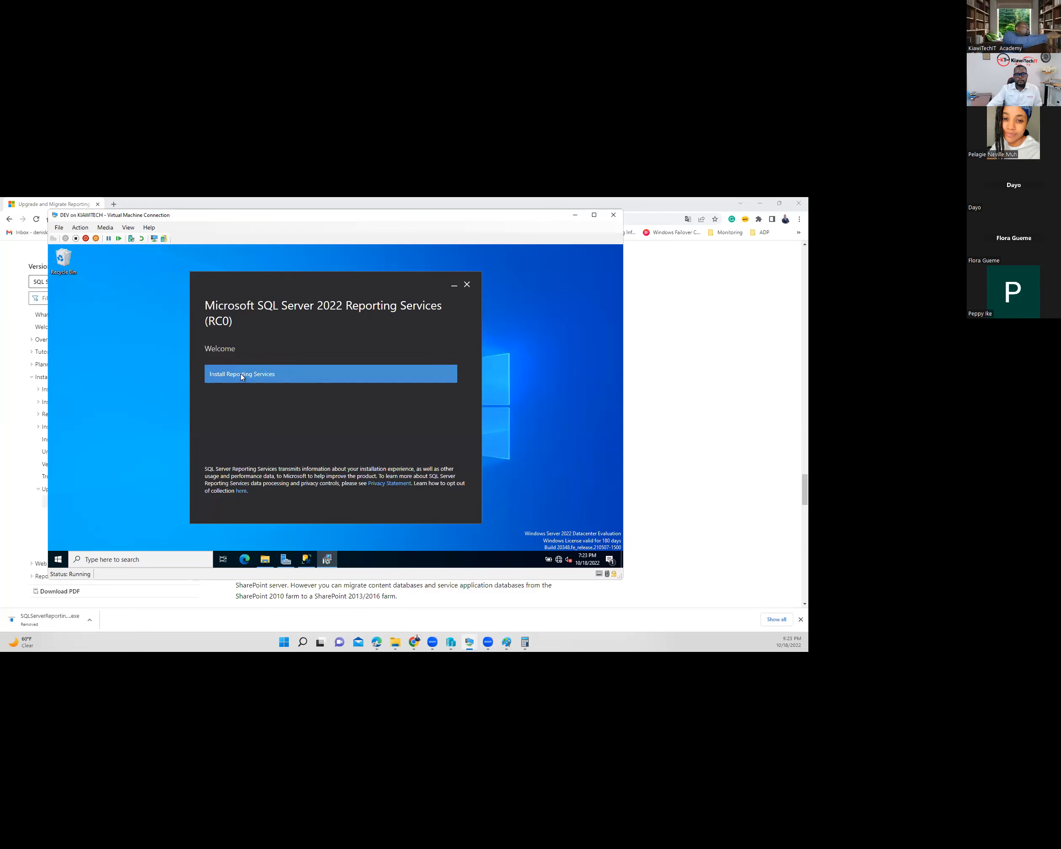
left_click(267, 375)
left_click(269, 381)
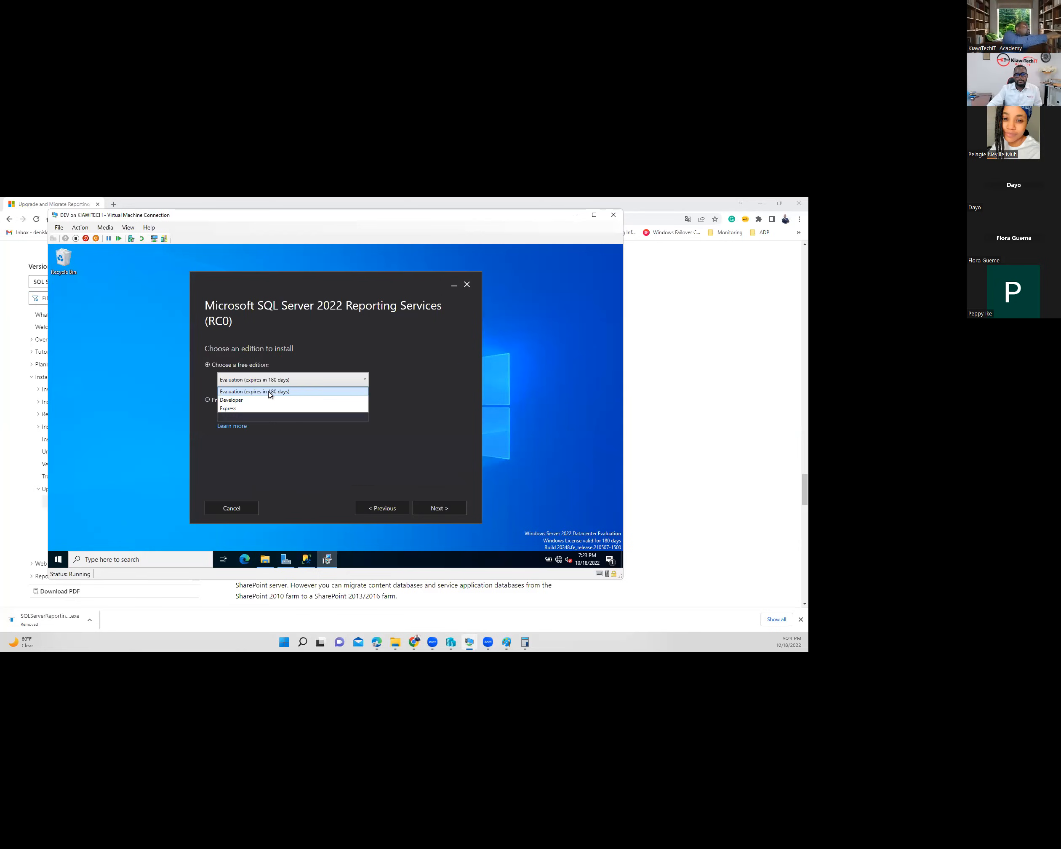
left_click(270, 392)
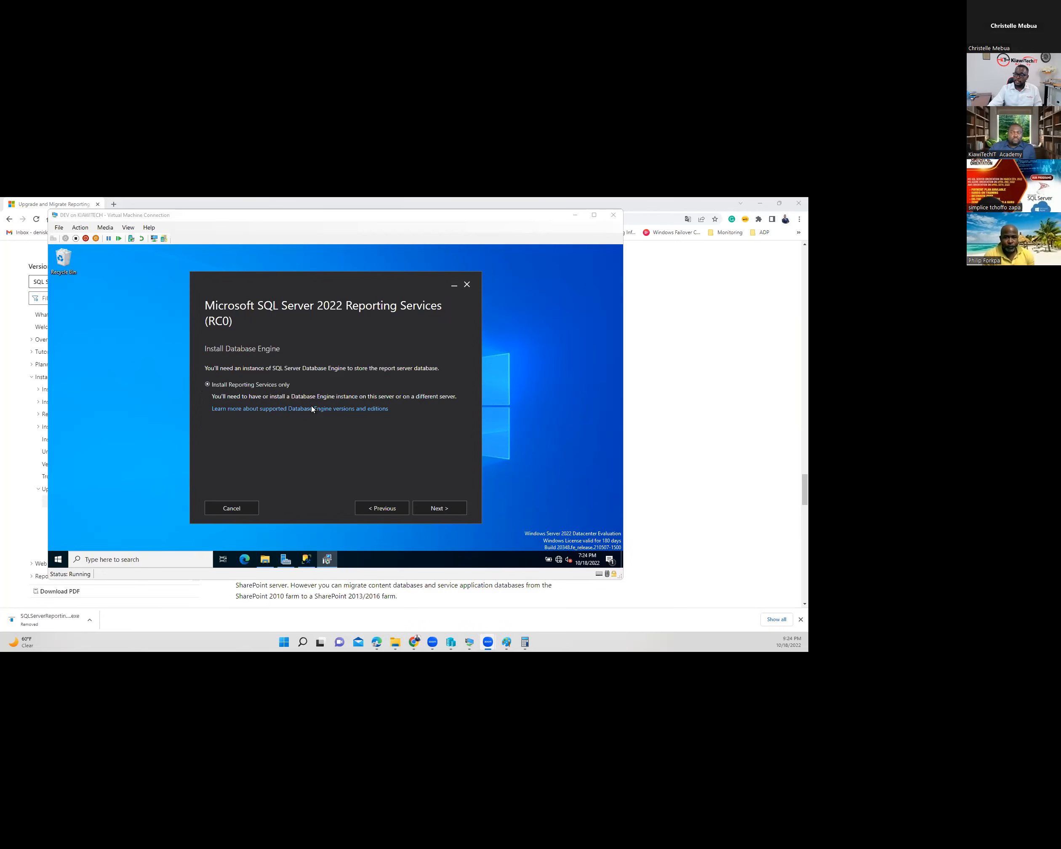
left_click(440, 508)
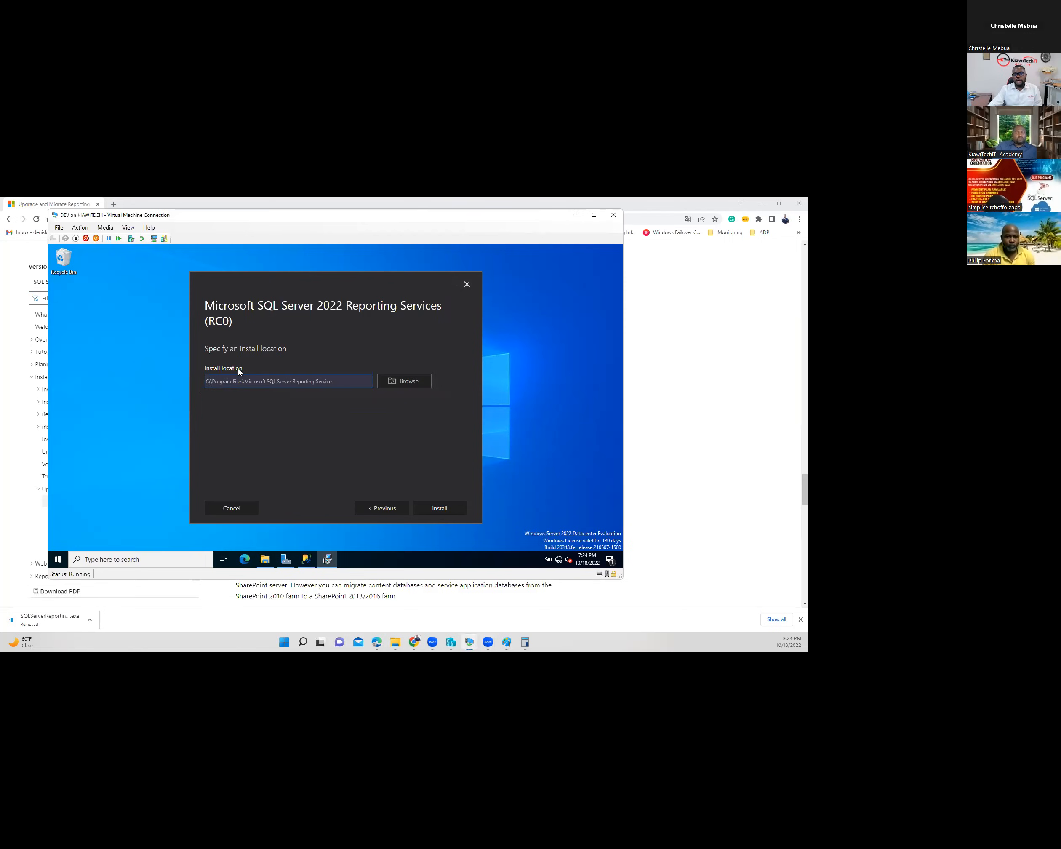
- Change the install location to S:\Program Files\Microsoft SQL Server Reporting Services and install, approving UAC
left_click(209, 382)
key("BackSpace")
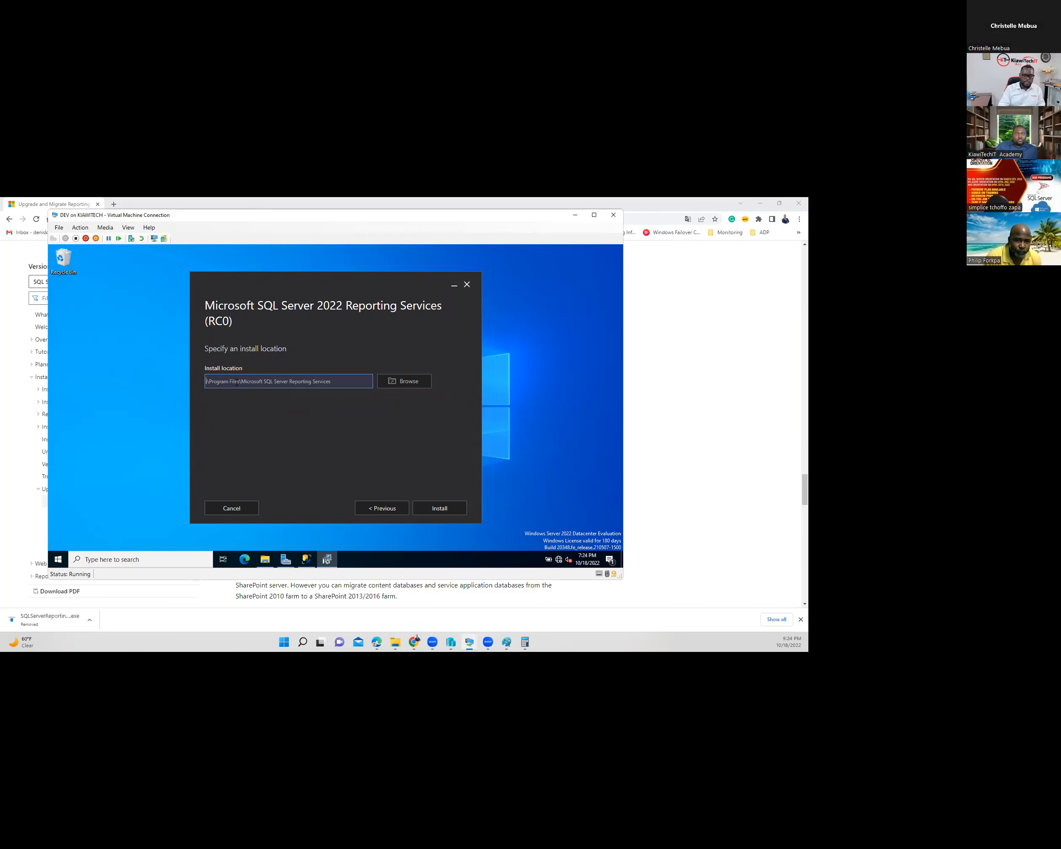
type("S")
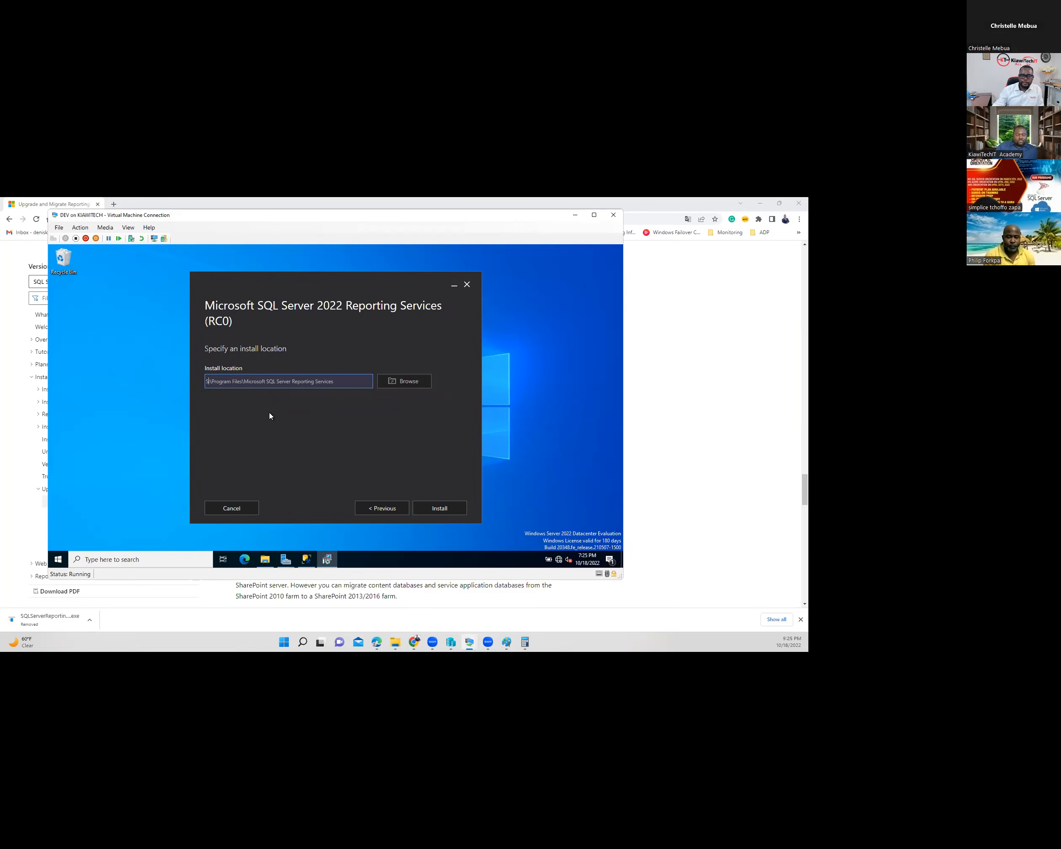
left_click(450, 508)
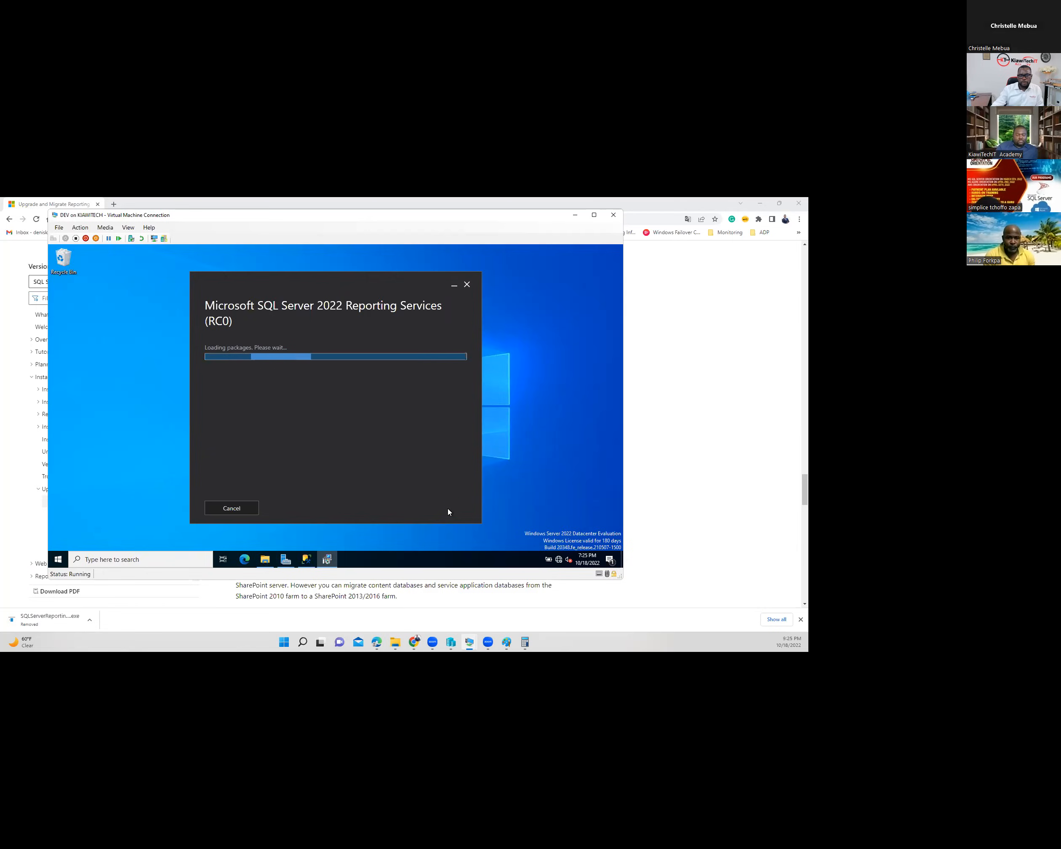
left_click(318, 465)
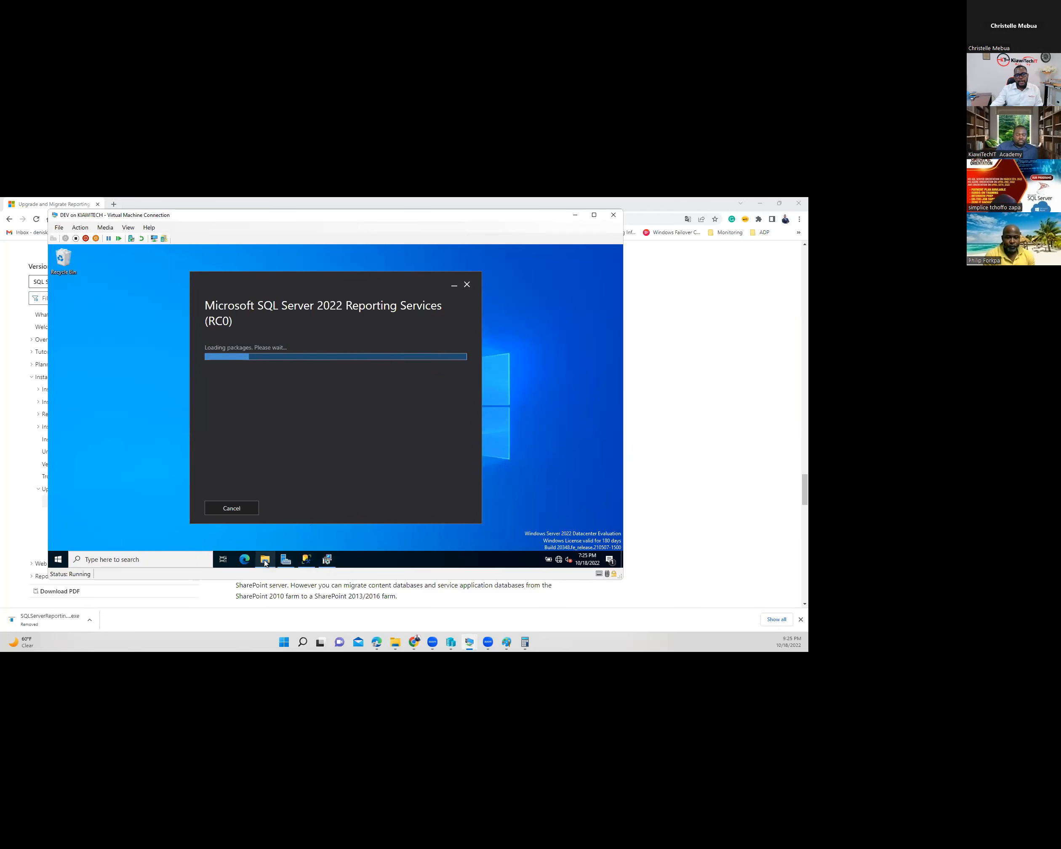
- Browse S:\Program Files\Microsoft SQL Server in the This PC window
mouse_move(265, 561)
left_click(259, 518)
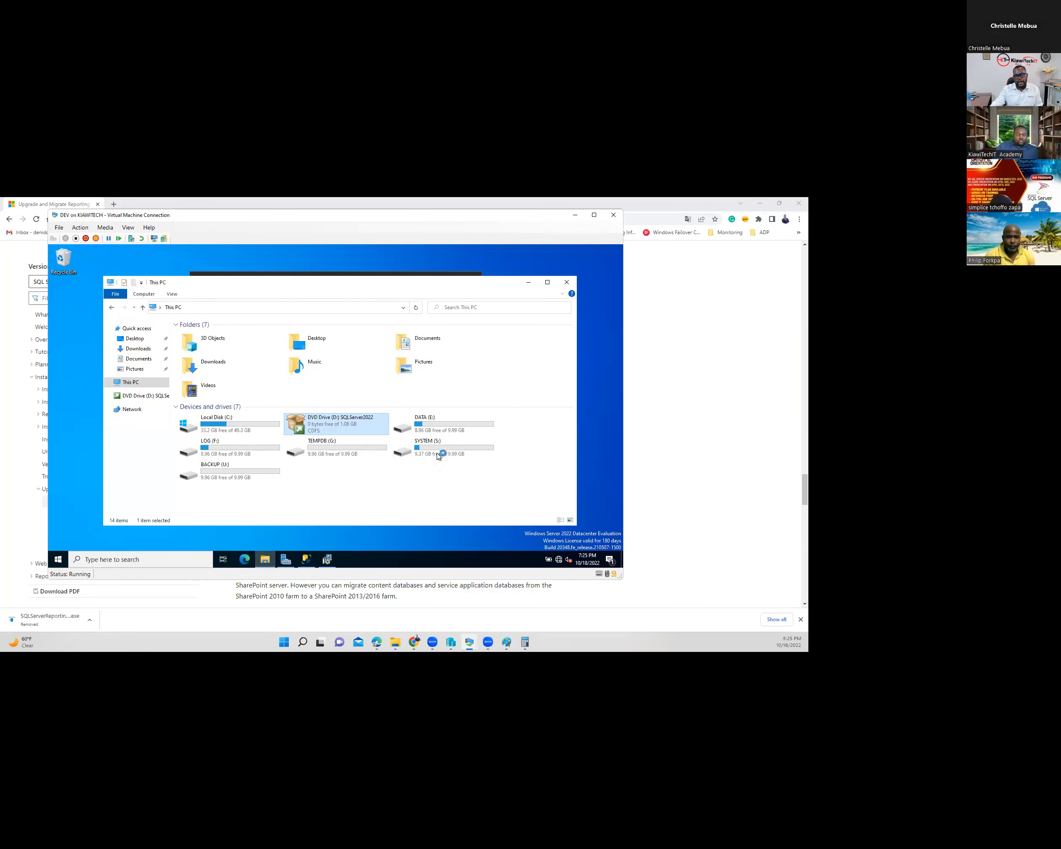
double_click(426, 447)
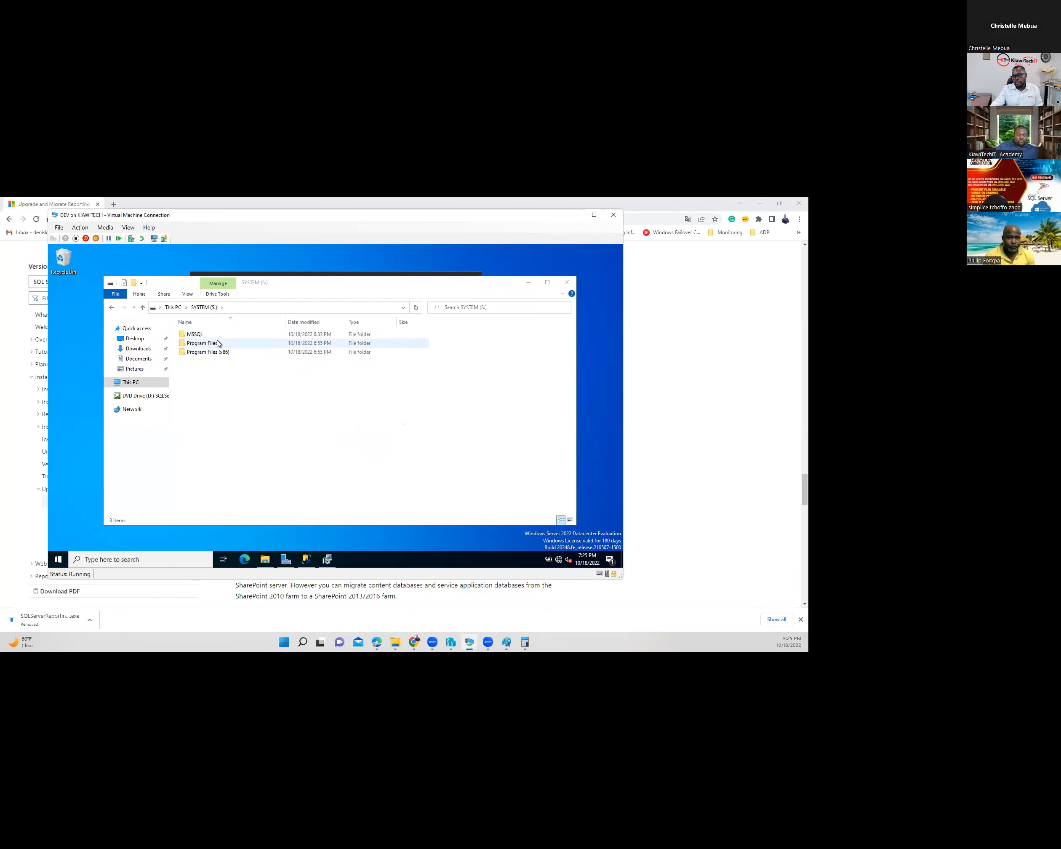
left_click(200, 346)
double_click(200, 346)
double_click(211, 335)
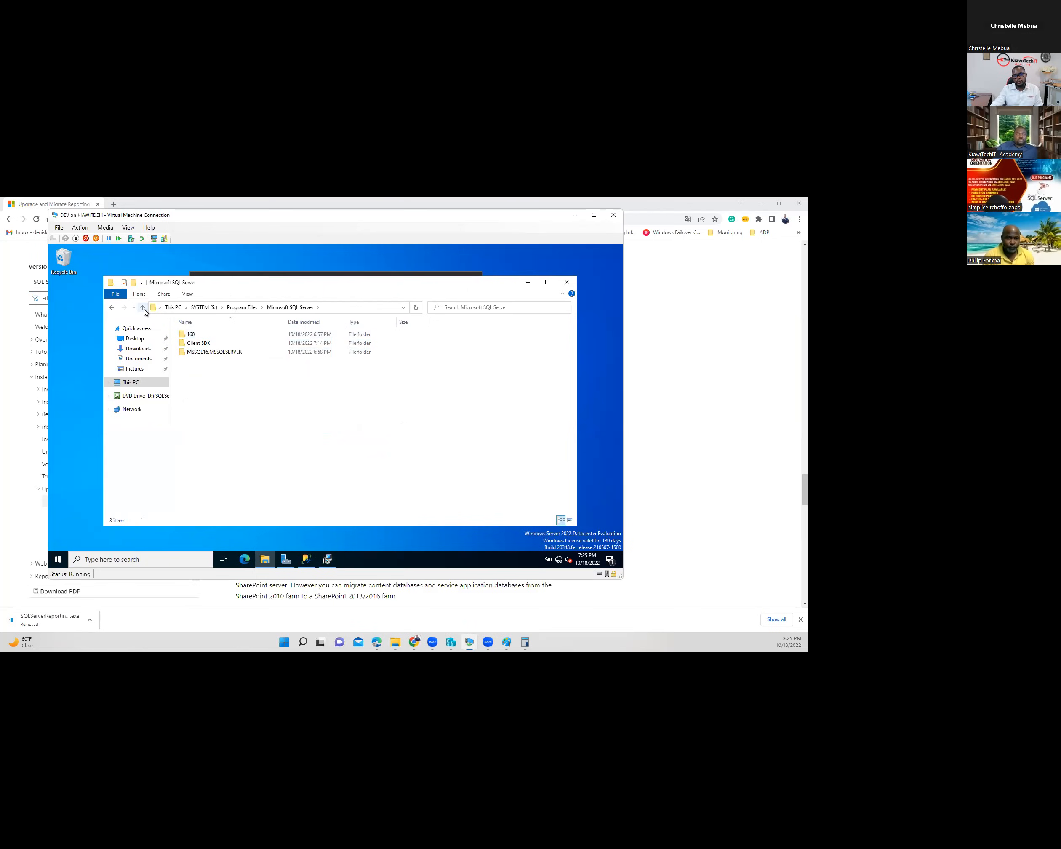
left_click(143, 308)
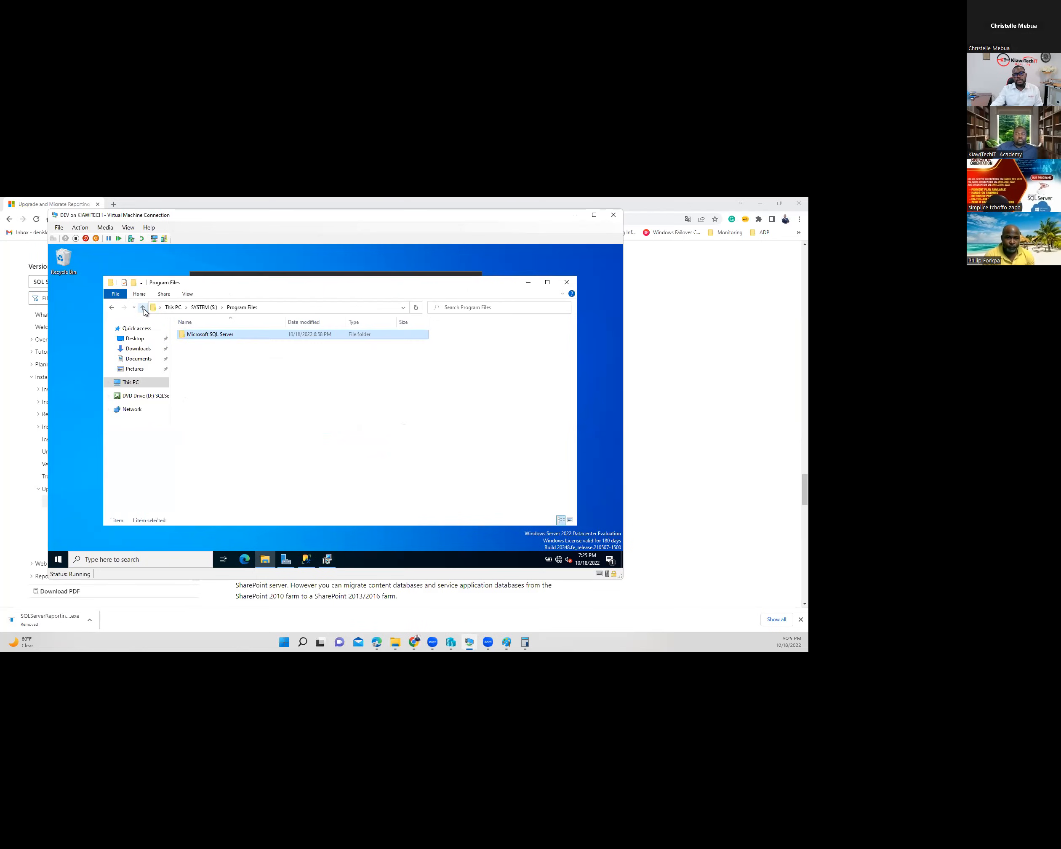
left_click(143, 308)
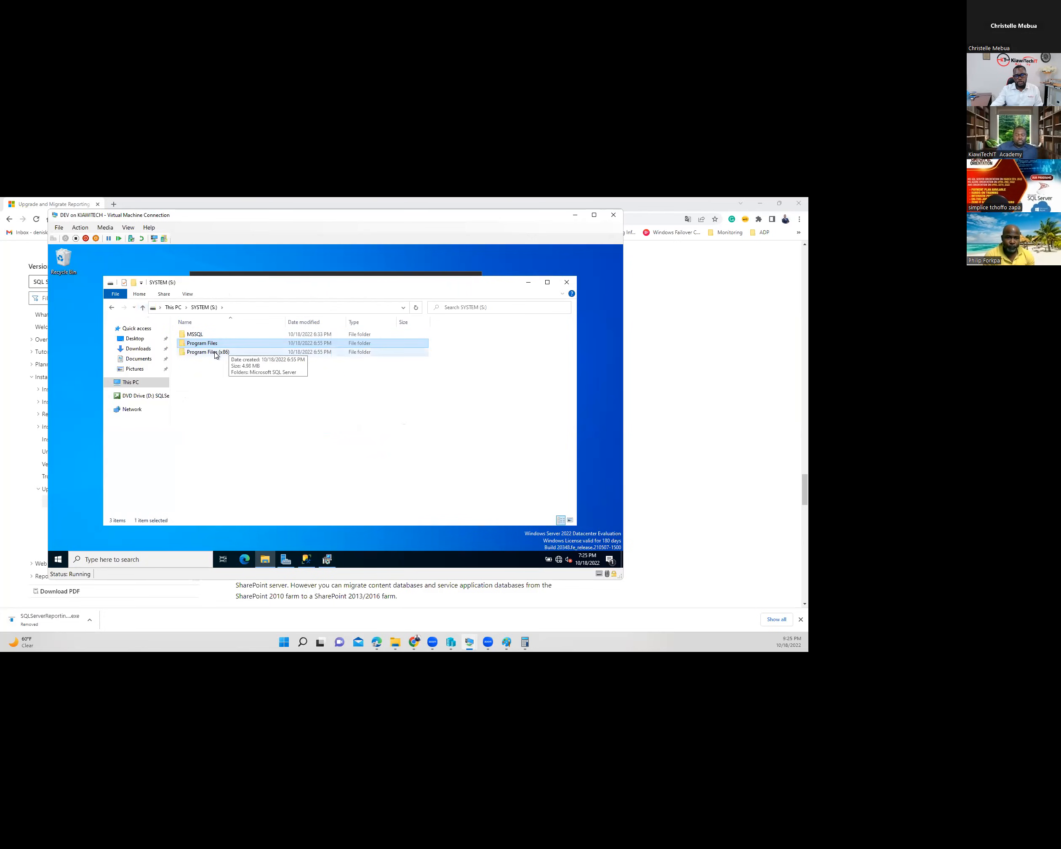
- Check S:\Program Files (x86), return to This PC, and bring back the completed setup
double_click(215, 353)
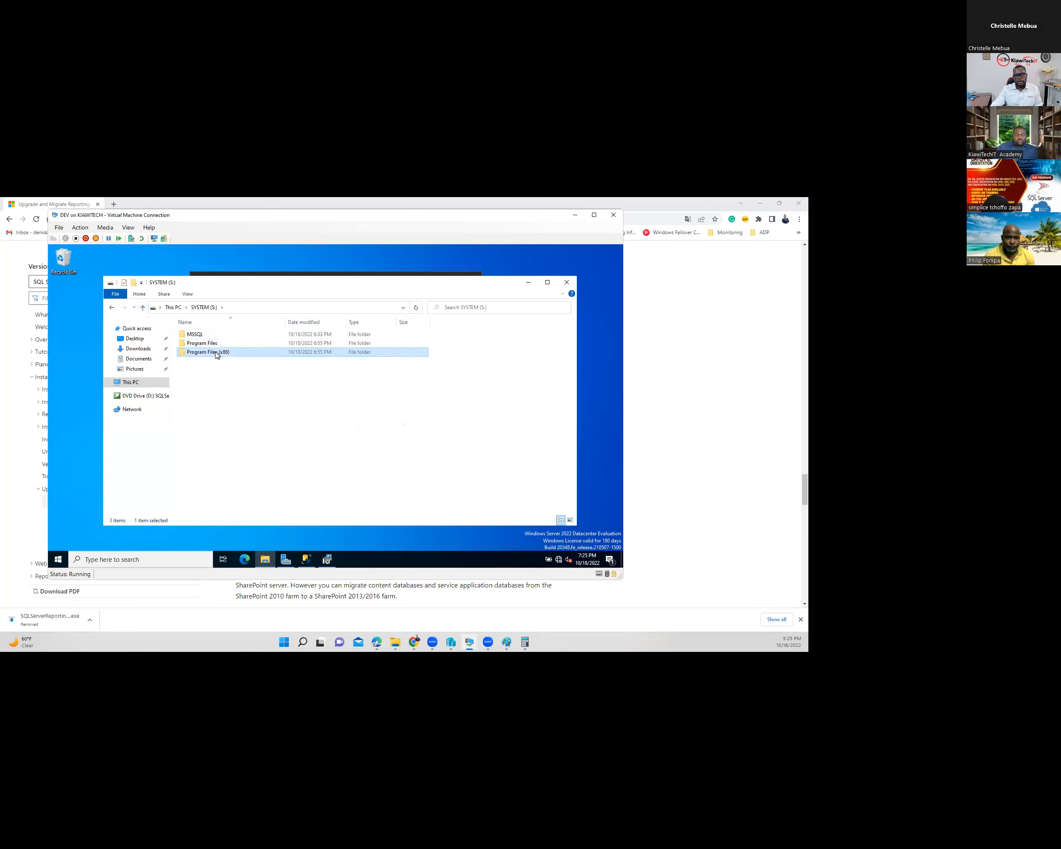
left_click(143, 309)
left_click(143, 308)
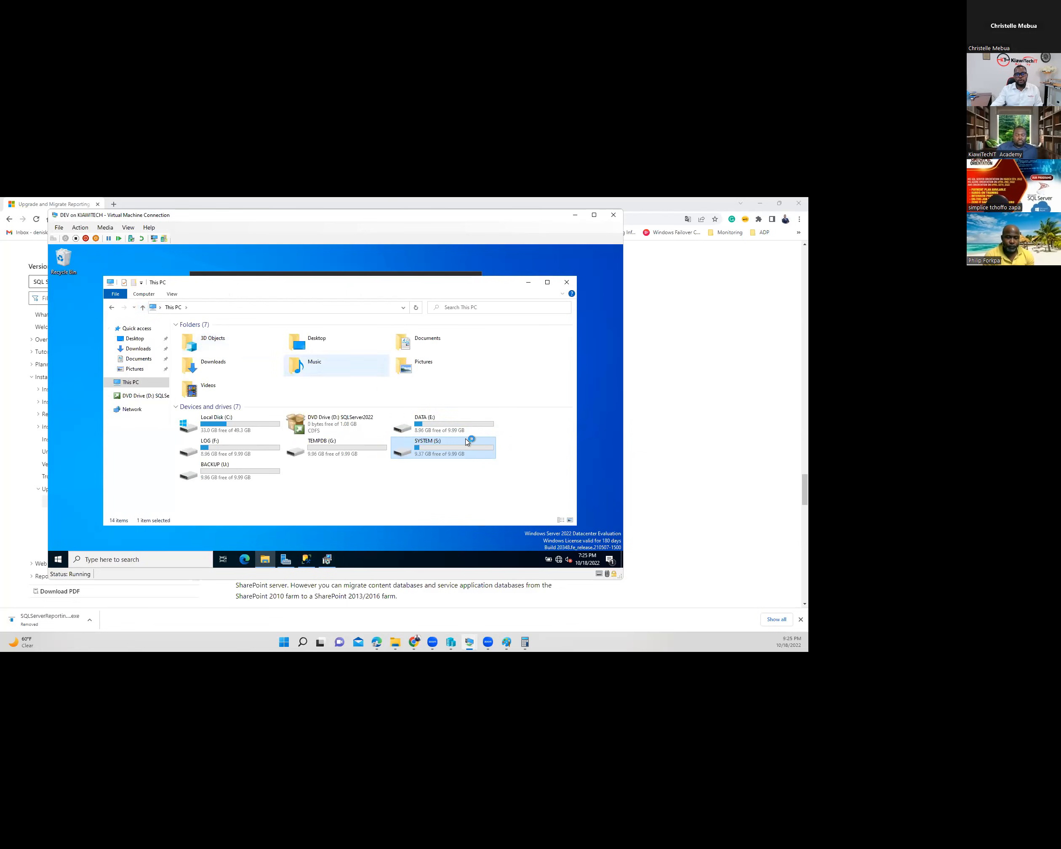
left_click(326, 561)
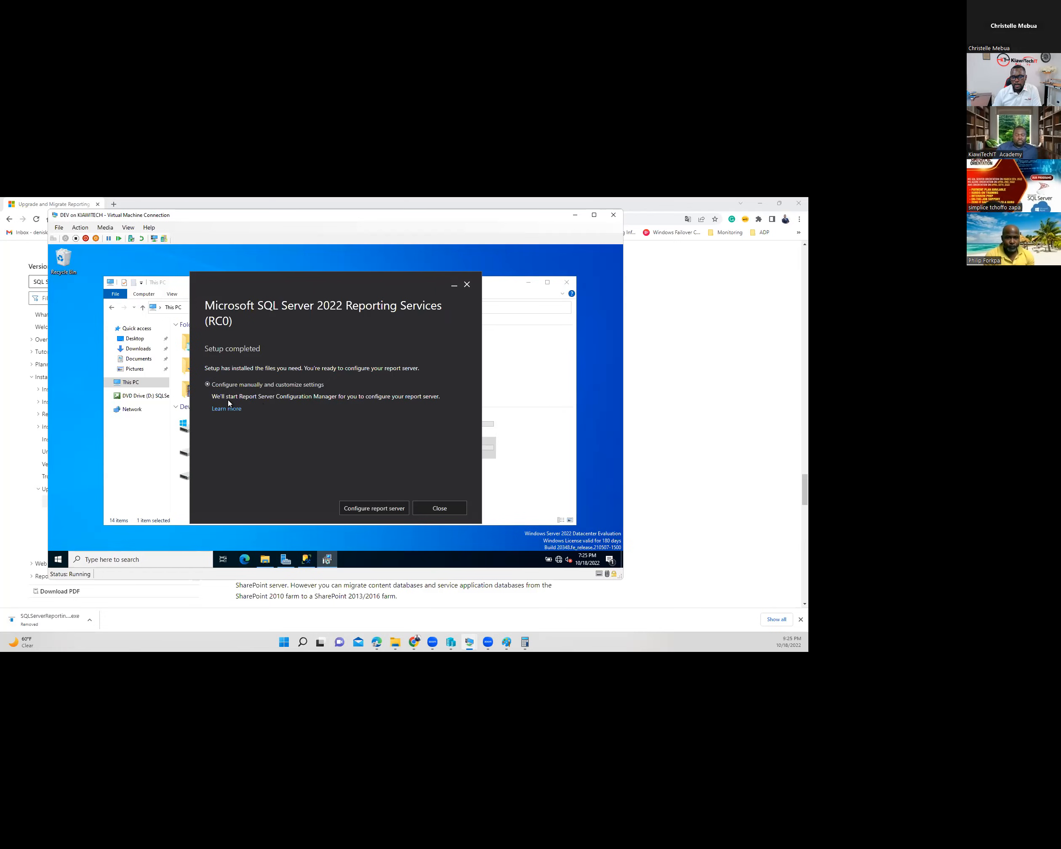
- Close the finished Reporting Services setup window and open the VM's Start menu
left_click(375, 508)
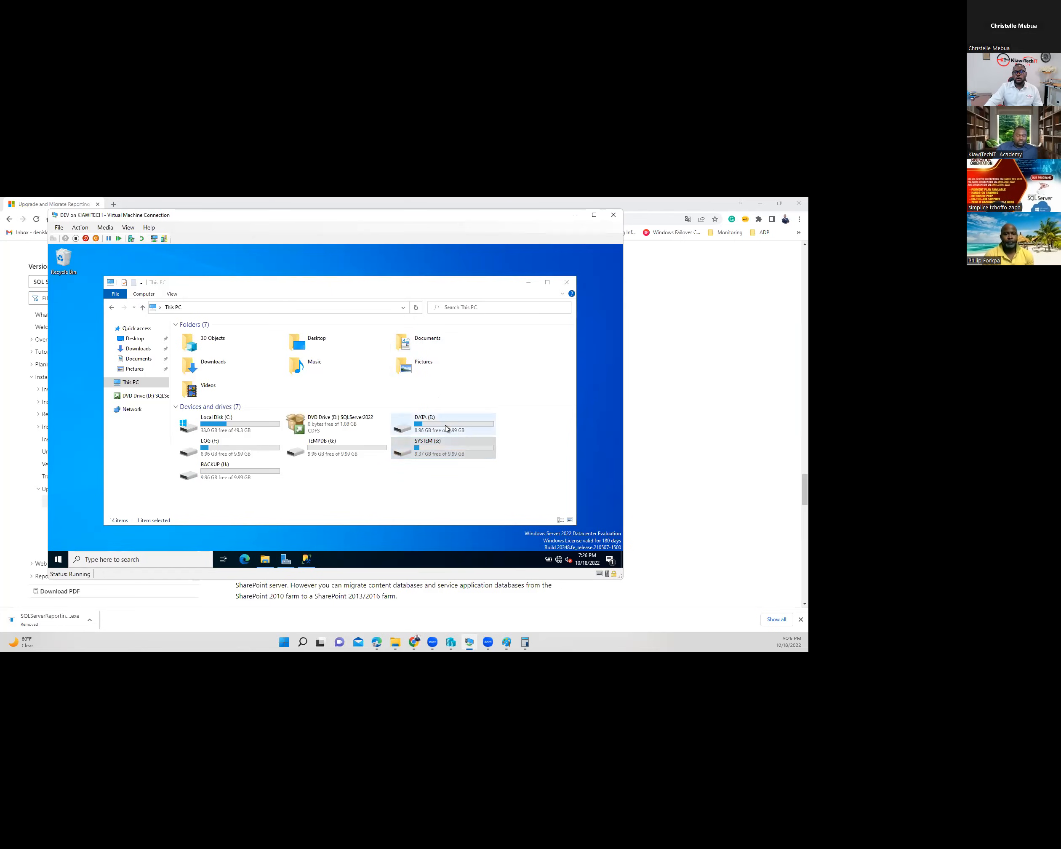
left_click(61, 563)
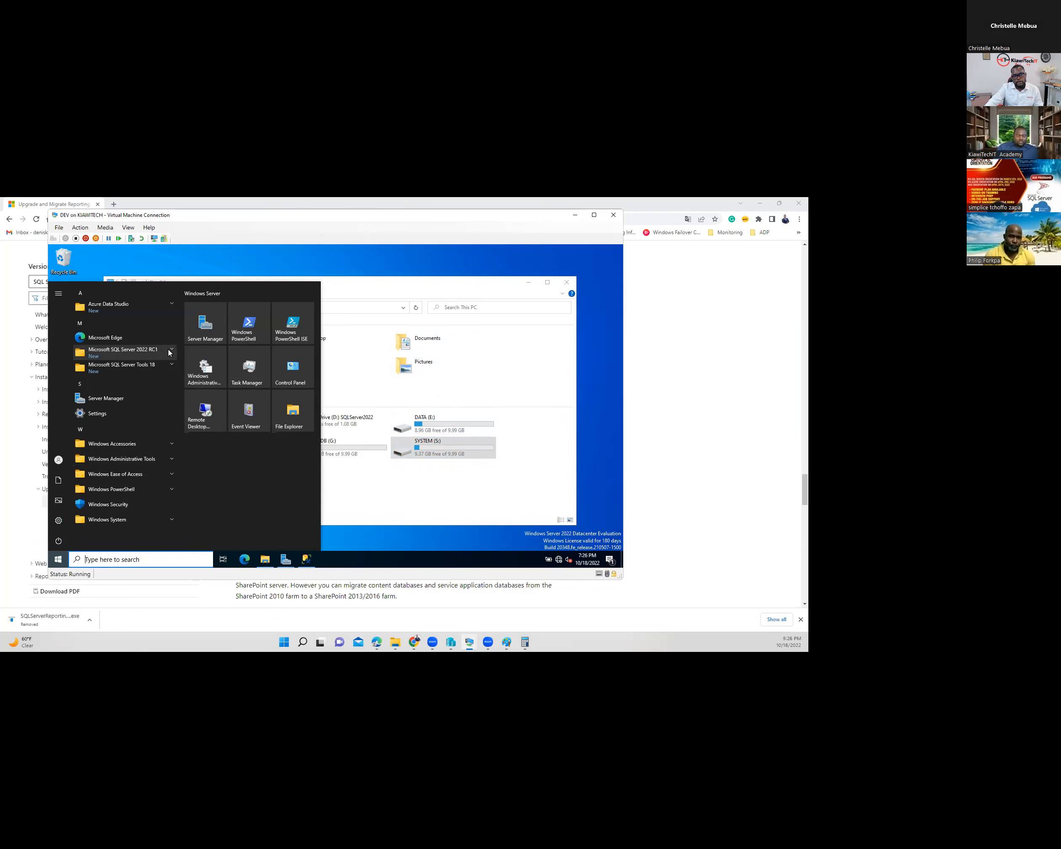
- Browse the SQL Server 2022 RC1 and SQL Server Tools 18 Start menu folders
left_click(169, 353)
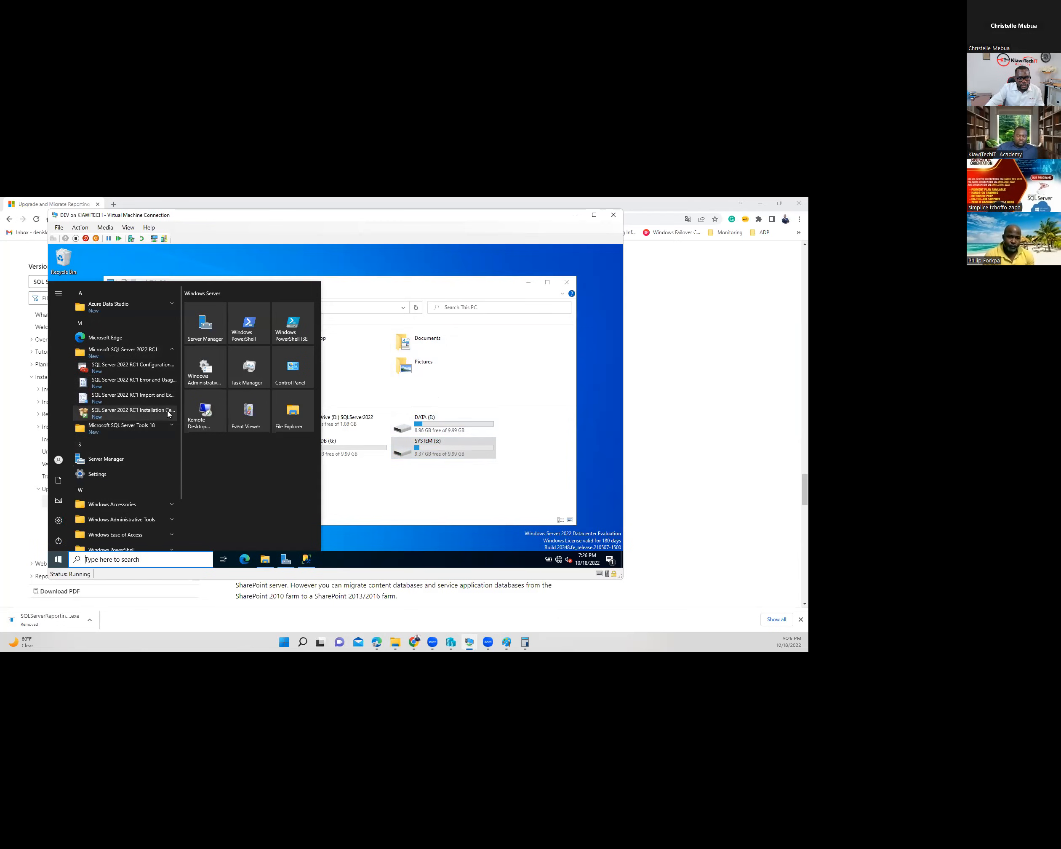
left_click(172, 427)
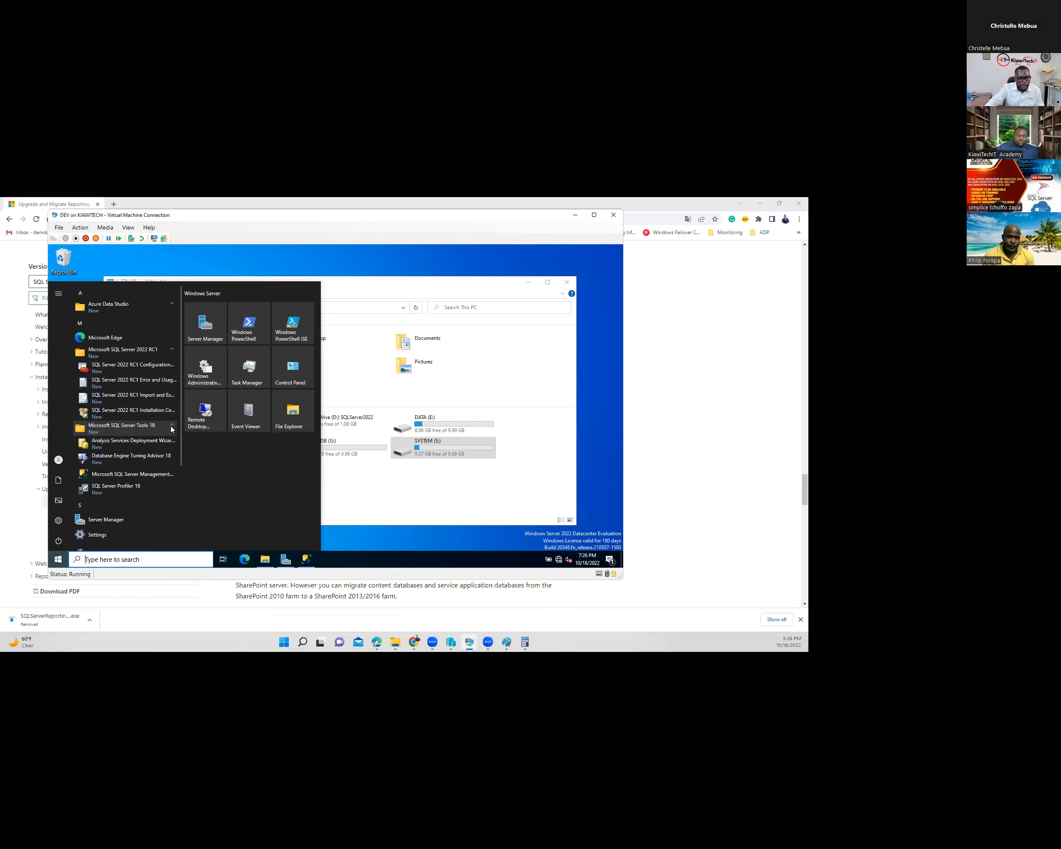
left_click(171, 428)
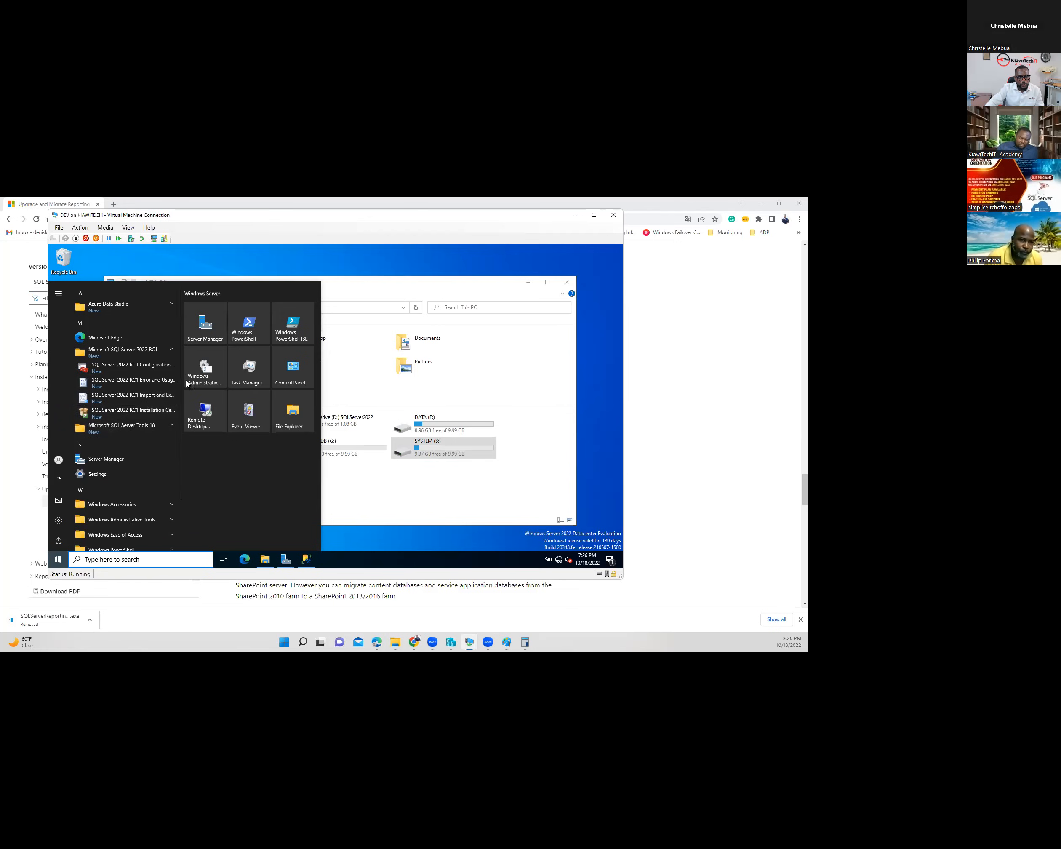
left_click(171, 350)
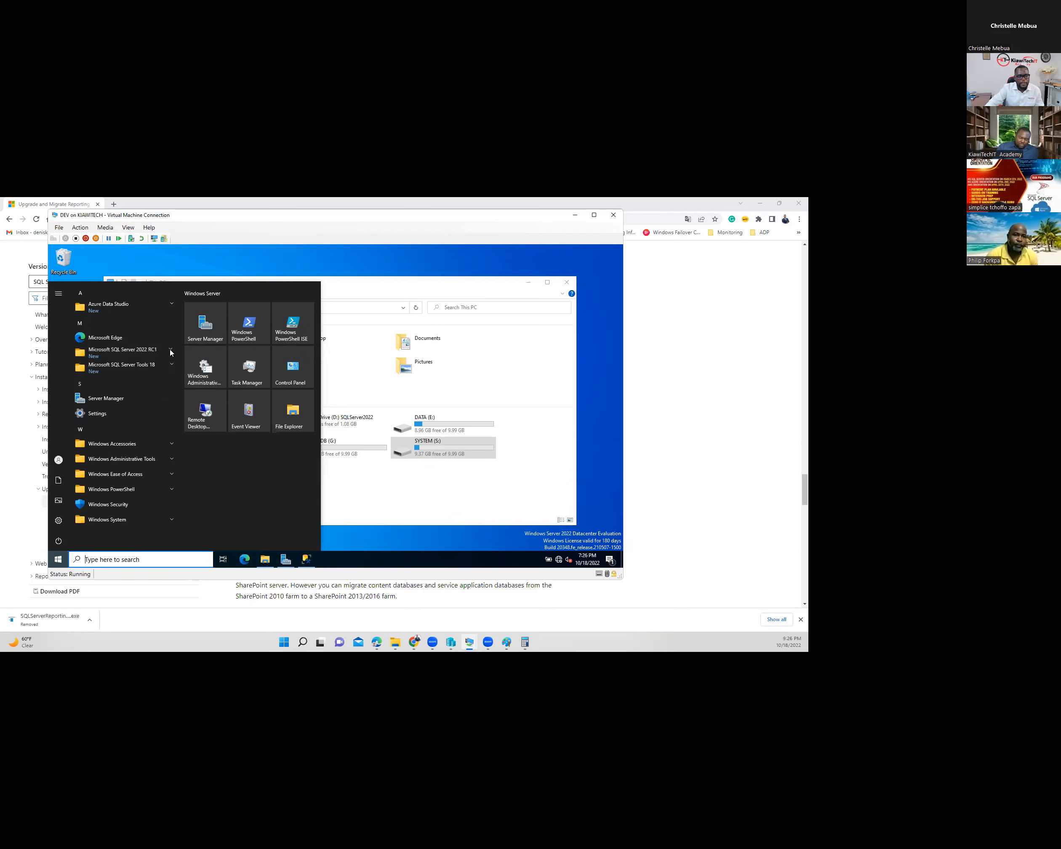
- Close SQL Server Management Studio and the This PC window
left_click(362, 366)
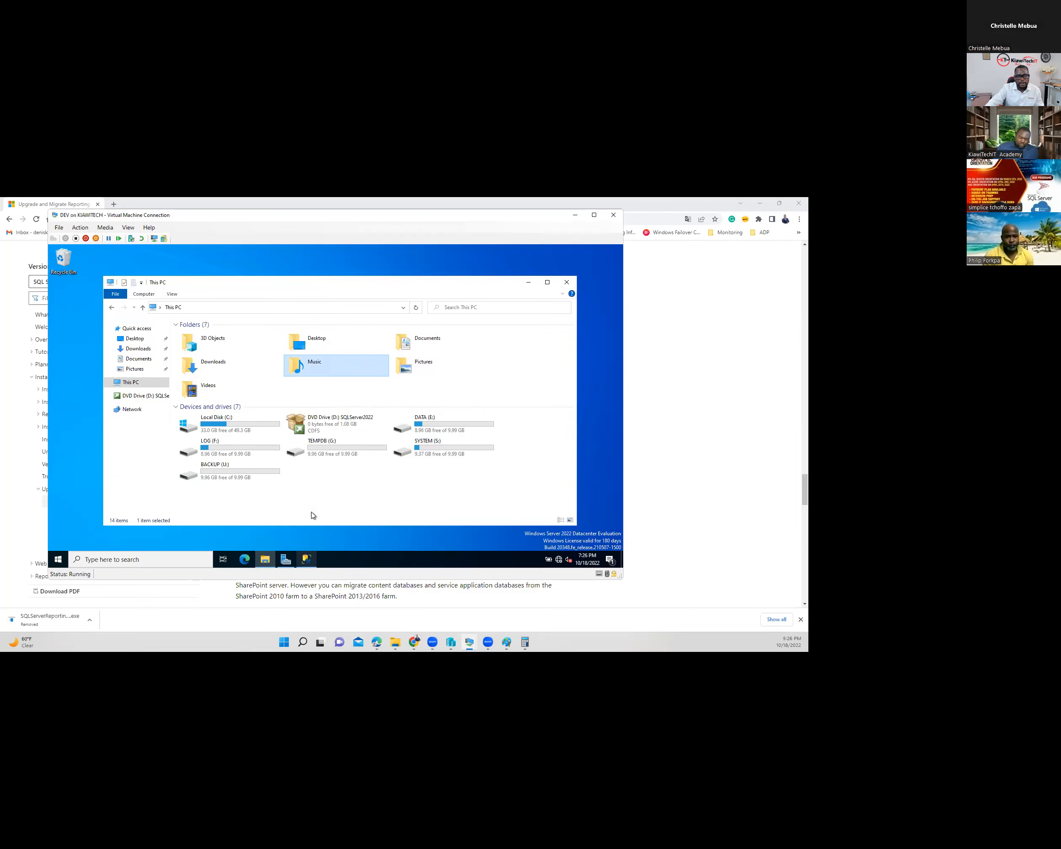
left_click(307, 560)
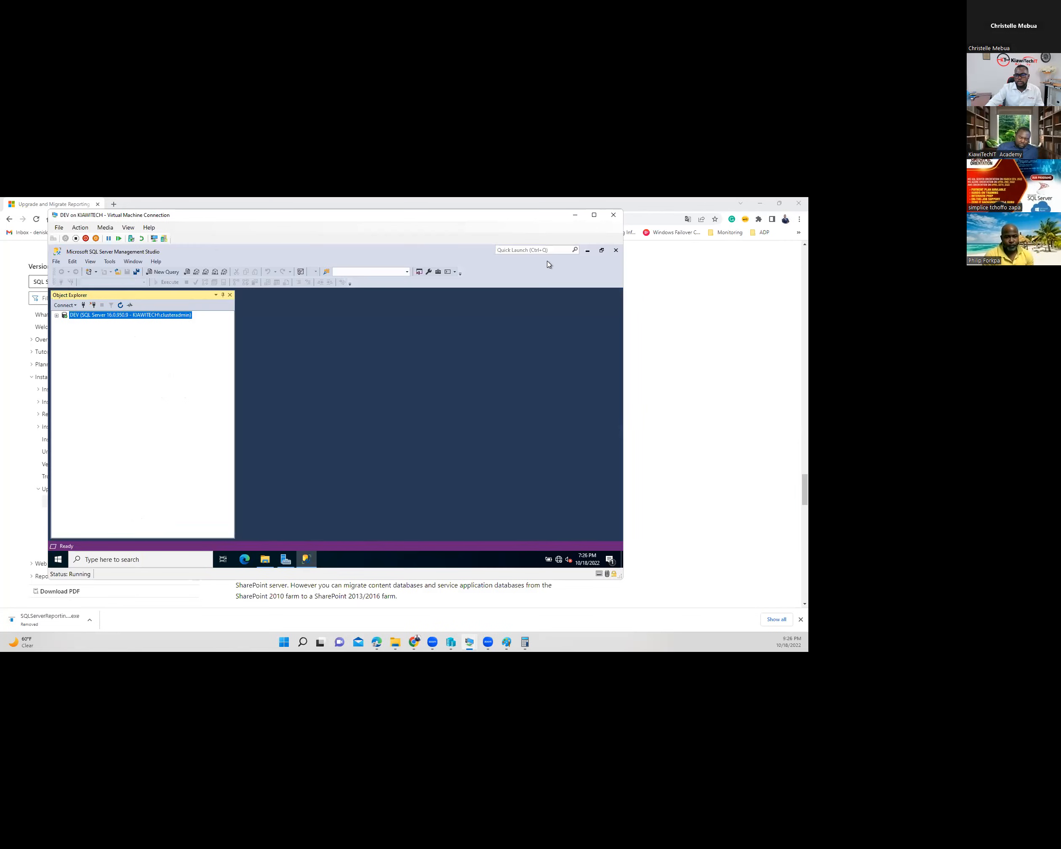
left_click(615, 251)
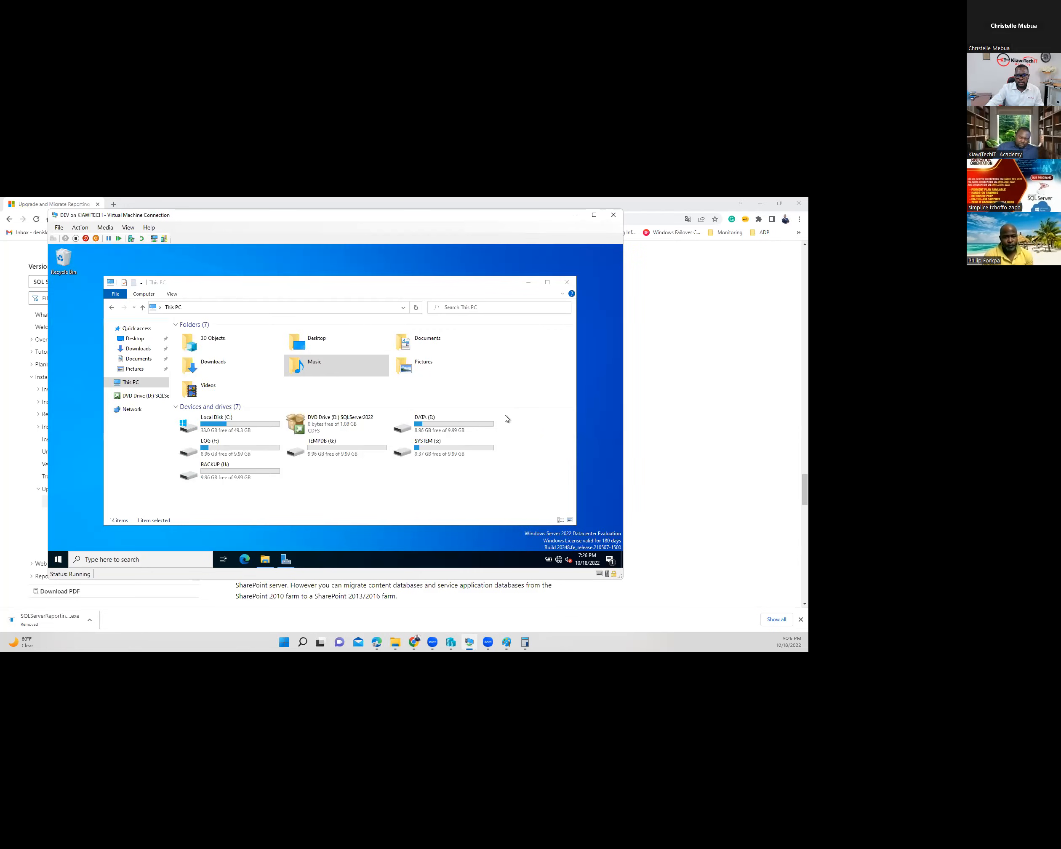
left_click(565, 282)
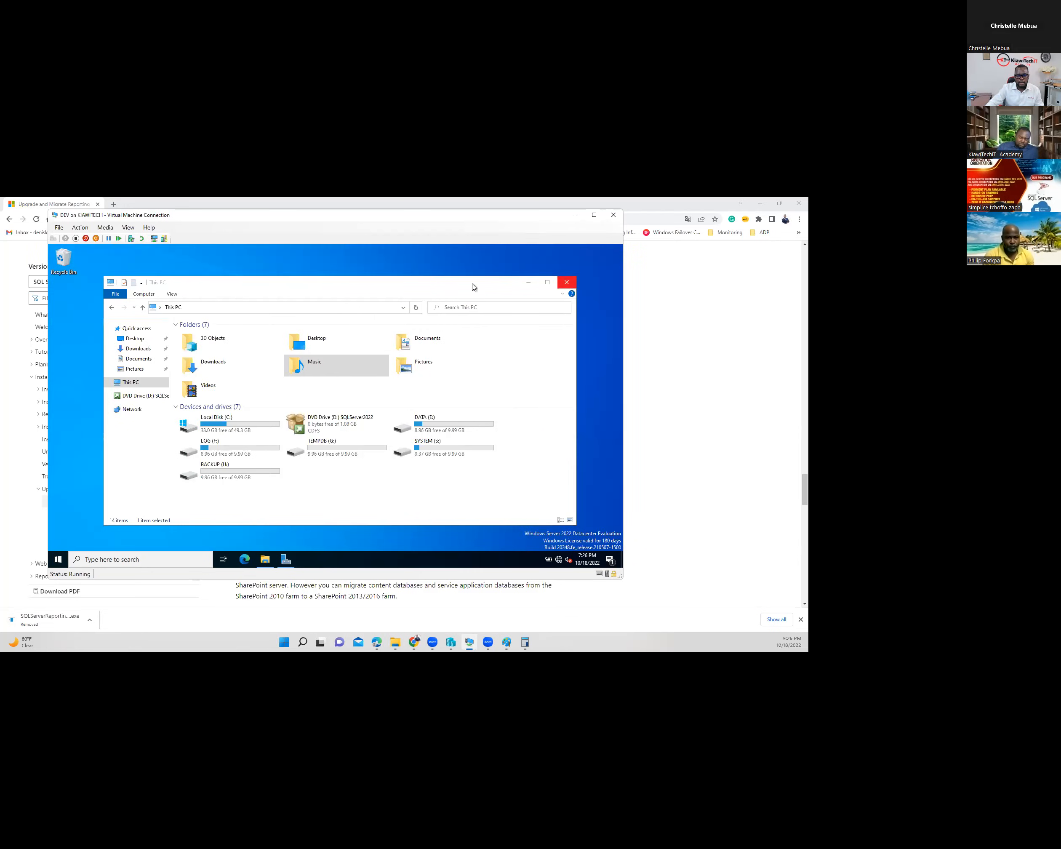
- Review the Azure Data Studio, SQL Server 2022 RC1 and Tools 18 folders, then close the Start menu
left_click(58, 560)
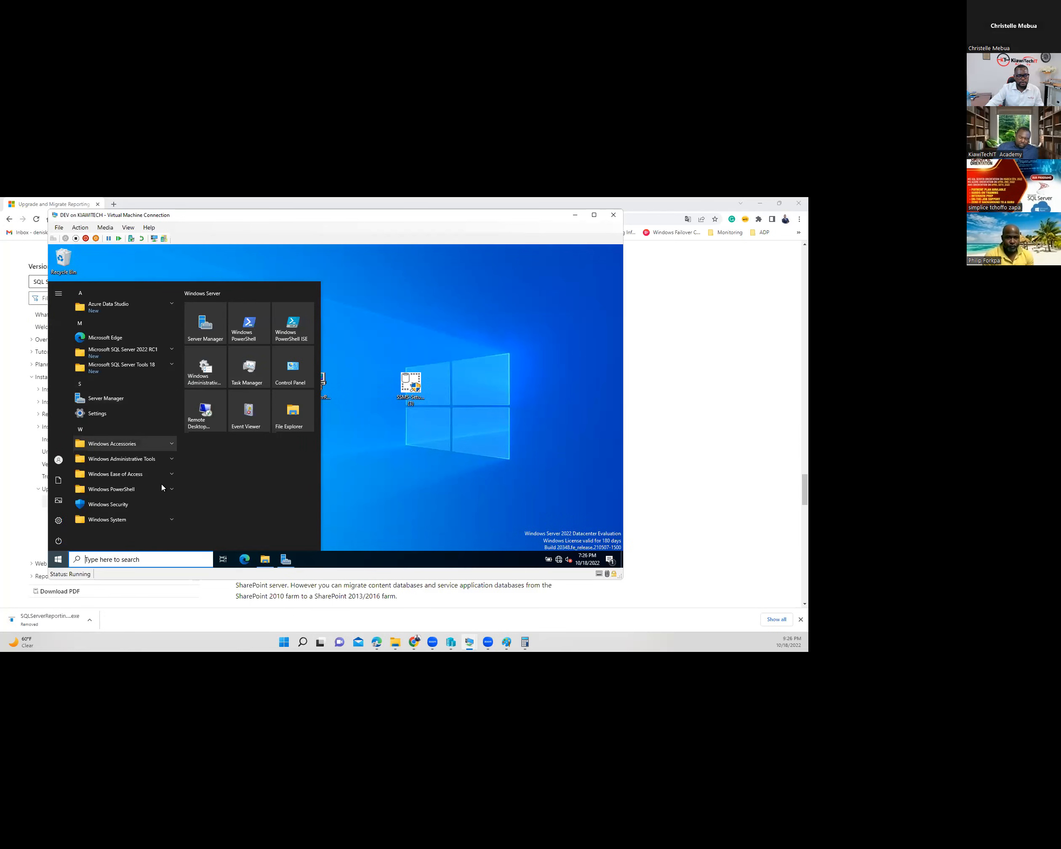
left_click(159, 307)
left_click(104, 307)
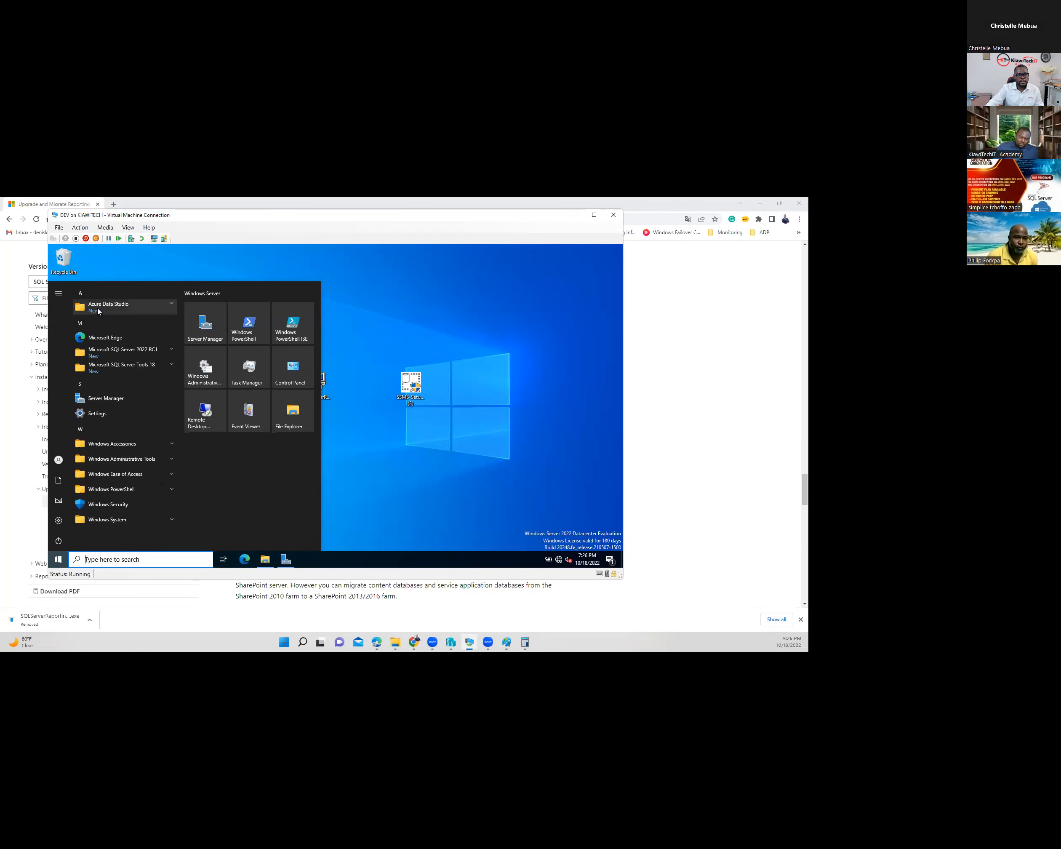
left_click(169, 354)
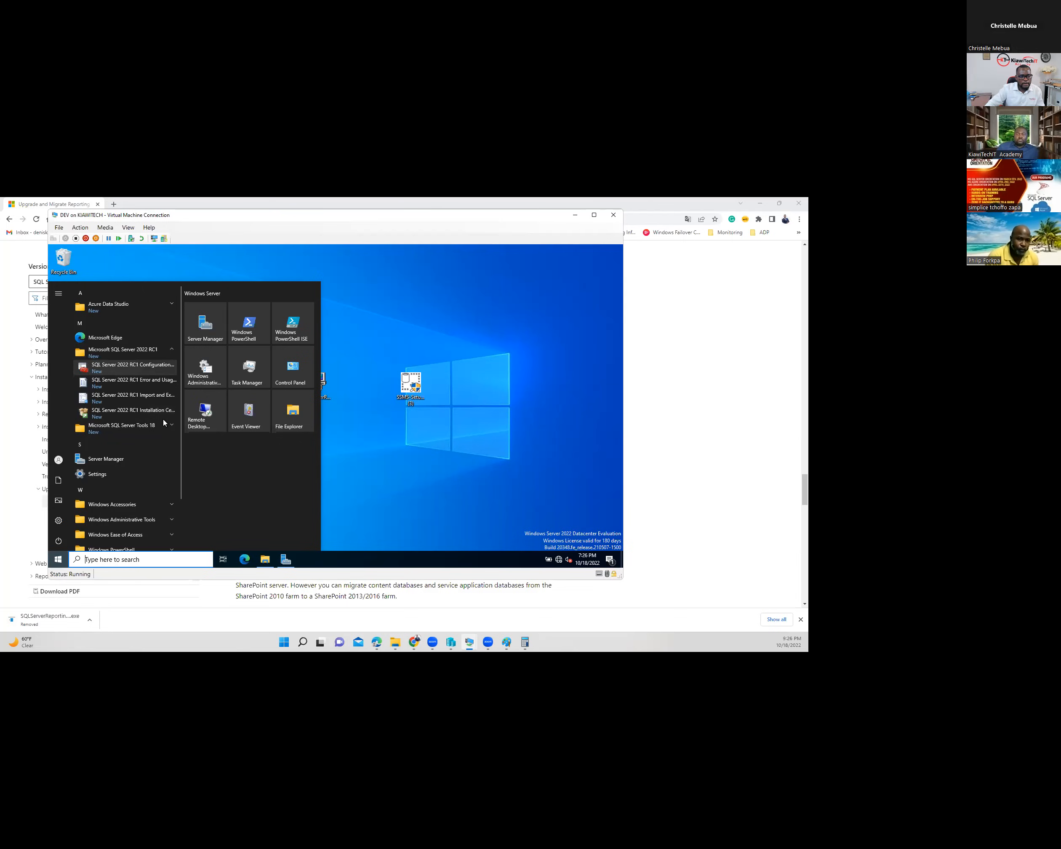
left_click(170, 350)
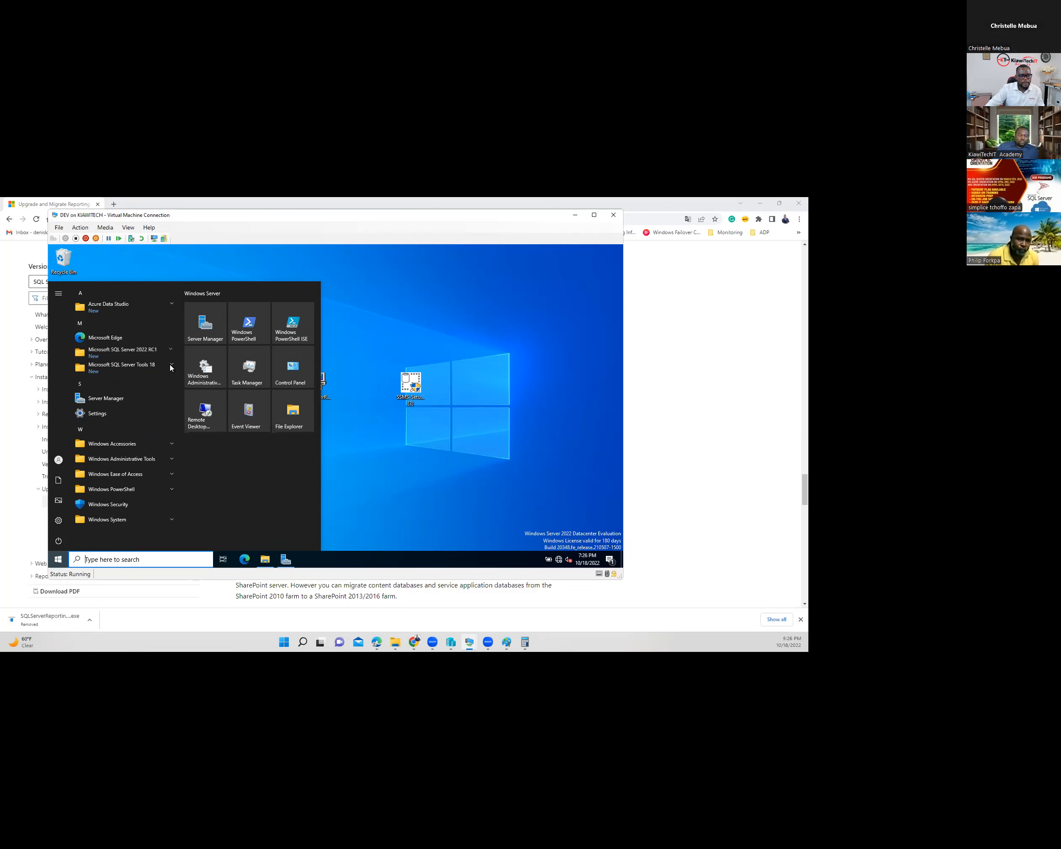
left_click(171, 367)
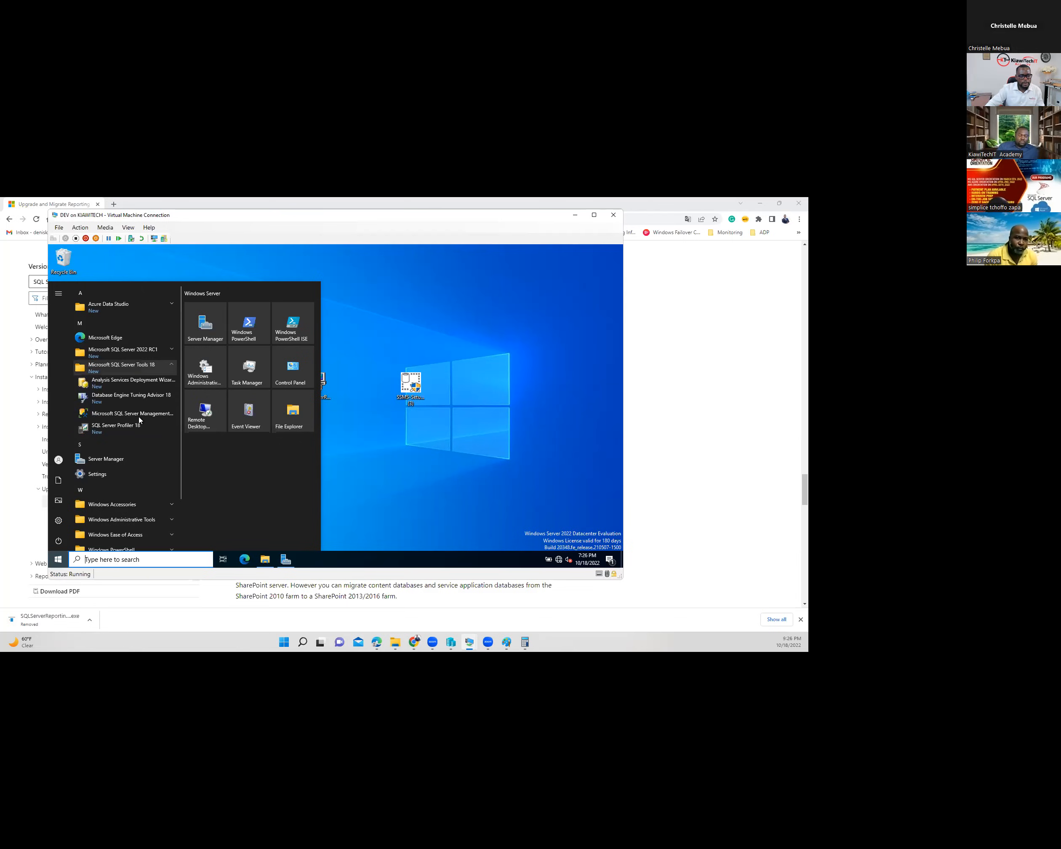
left_click(351, 438)
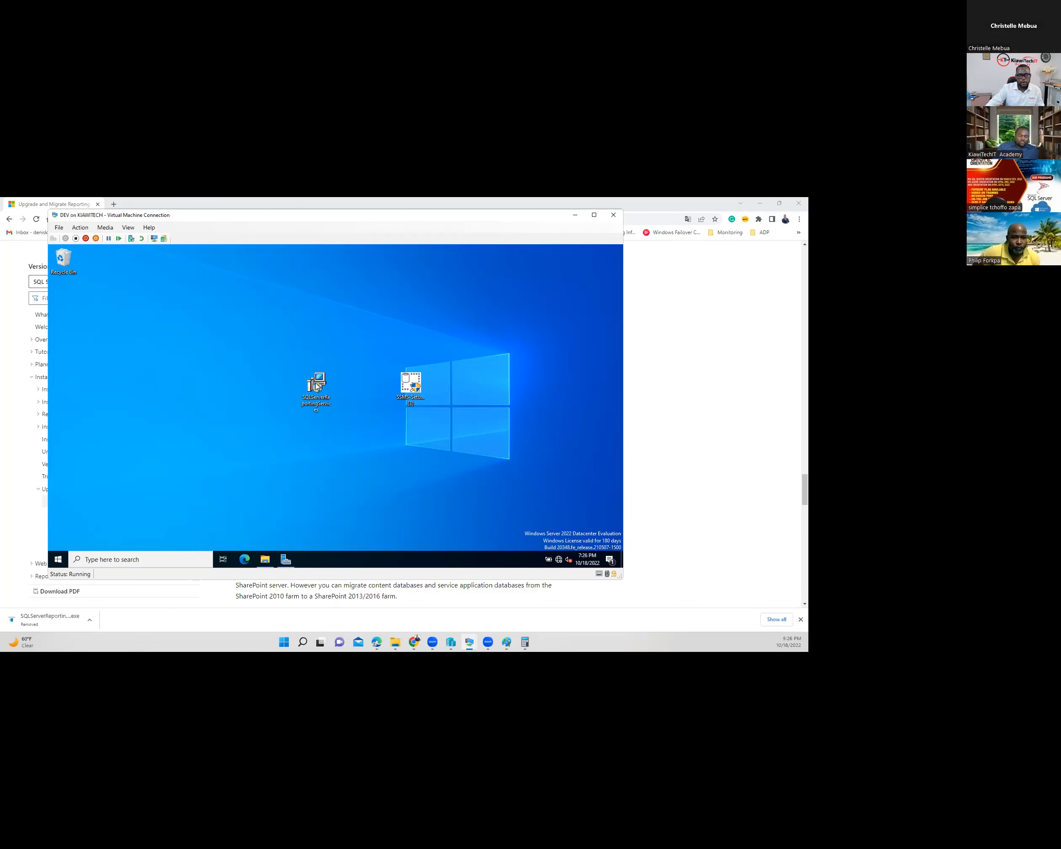
- Install Reporting Services only, Evaluation edition, to the default location, accepting the license
double_click(318, 383)
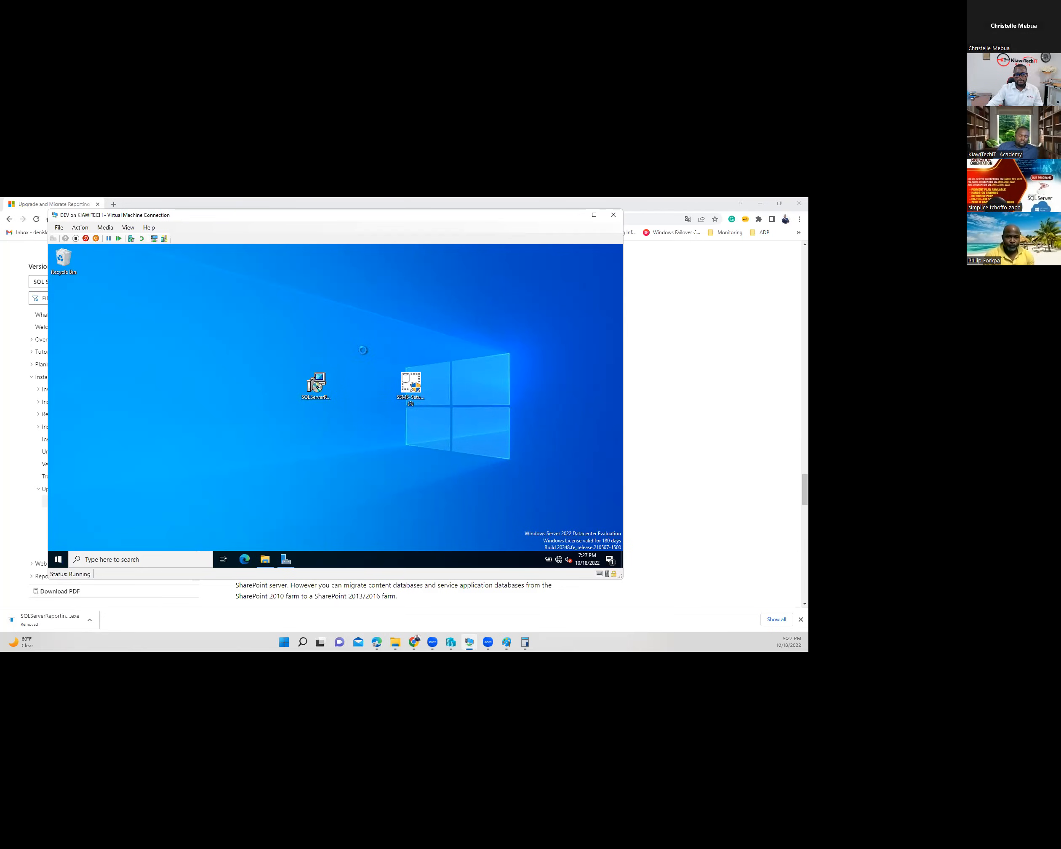
left_click(257, 376)
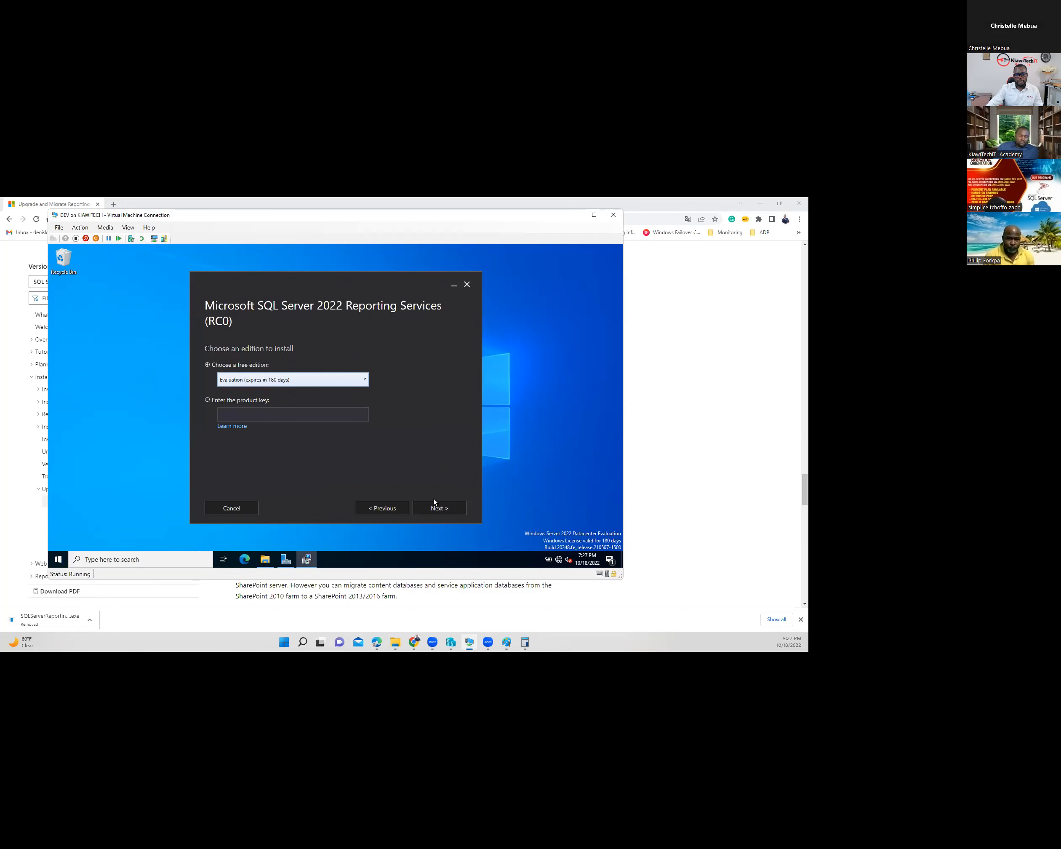
left_click(216, 477)
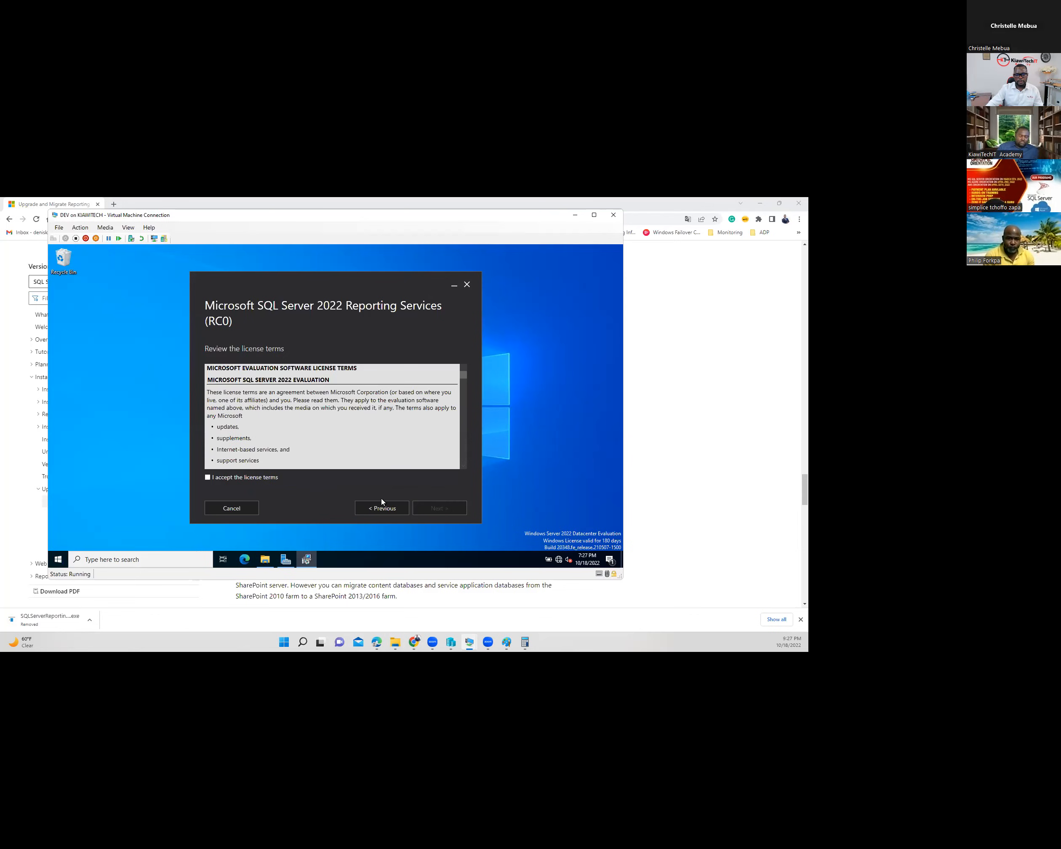
left_click(452, 513)
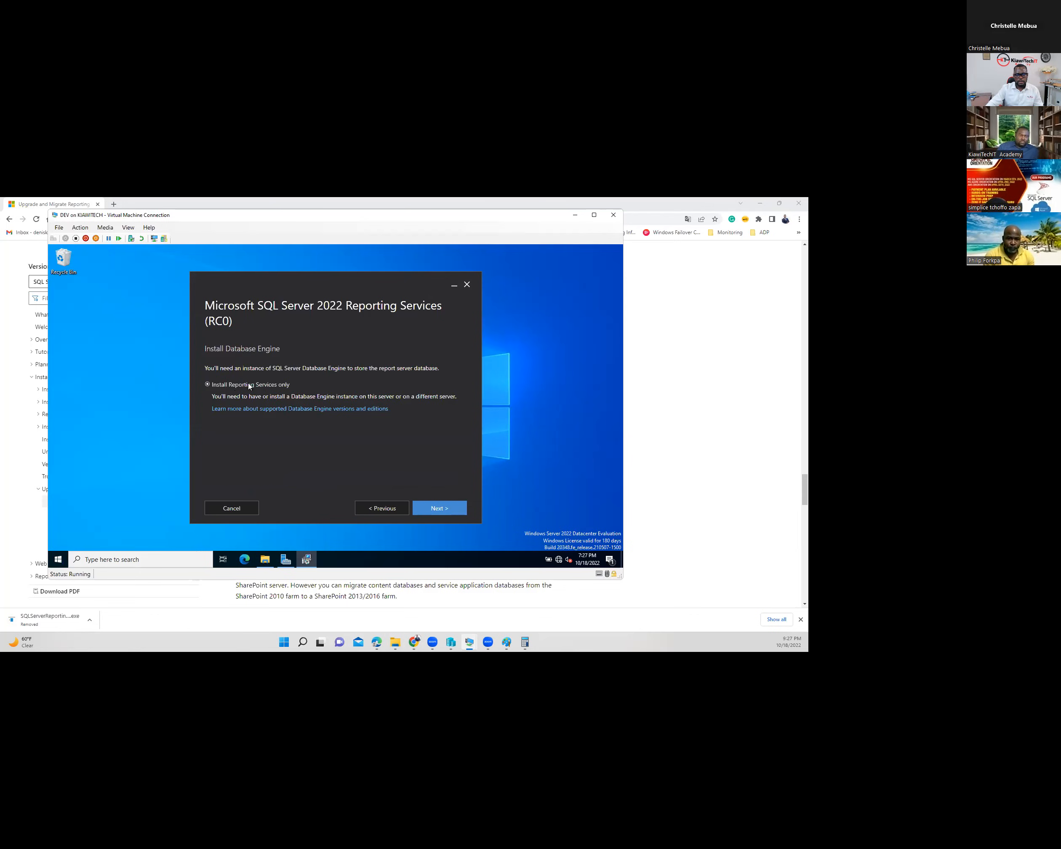
left_click(287, 387)
left_click(244, 391)
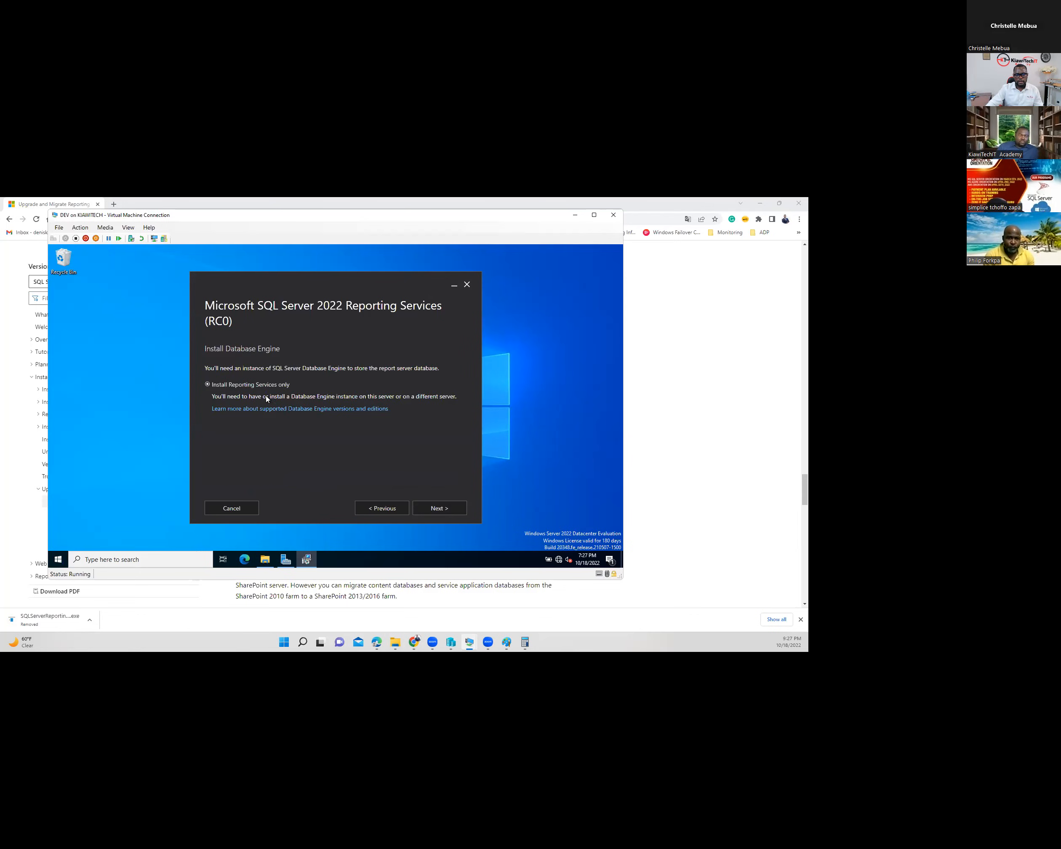
left_click(447, 510)
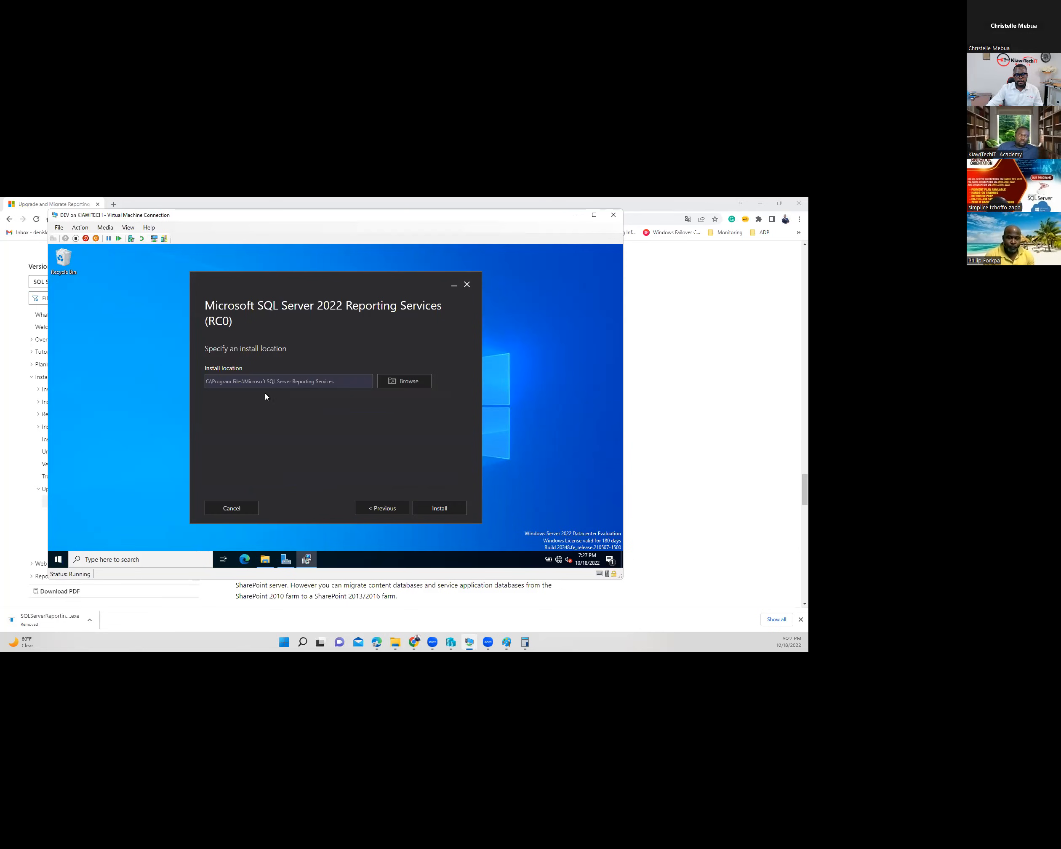
left_click(219, 387)
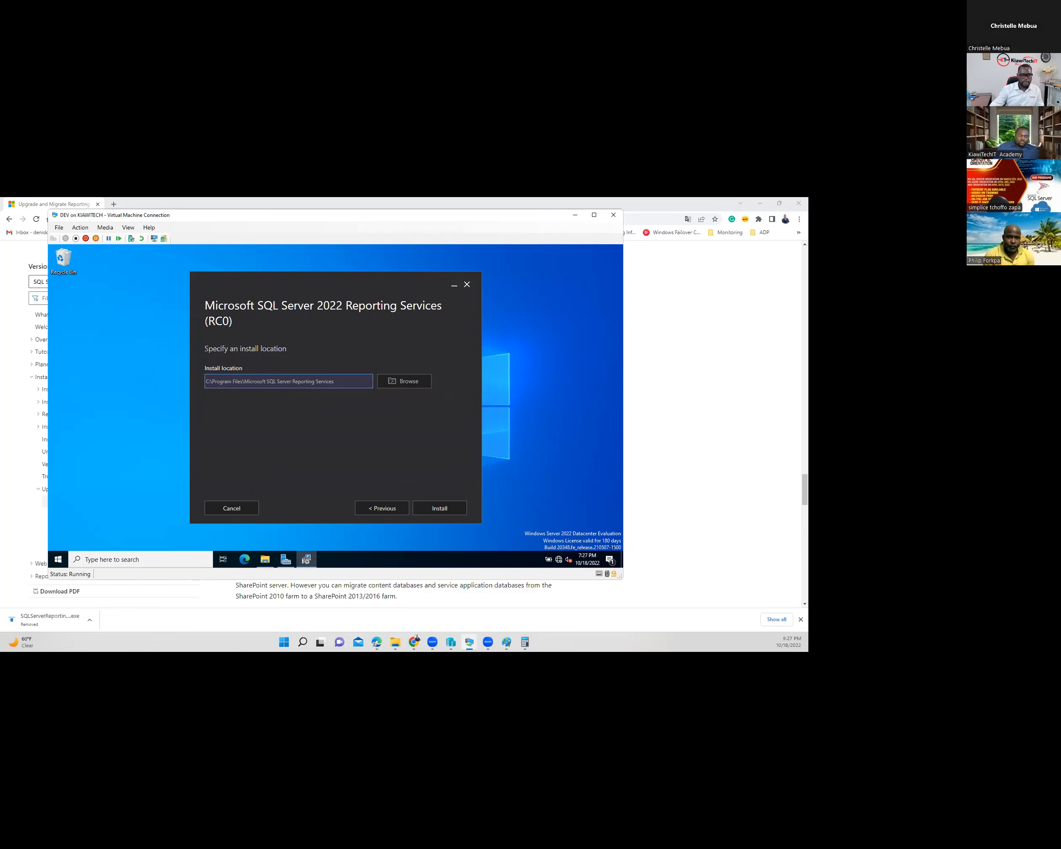
left_click(440, 508)
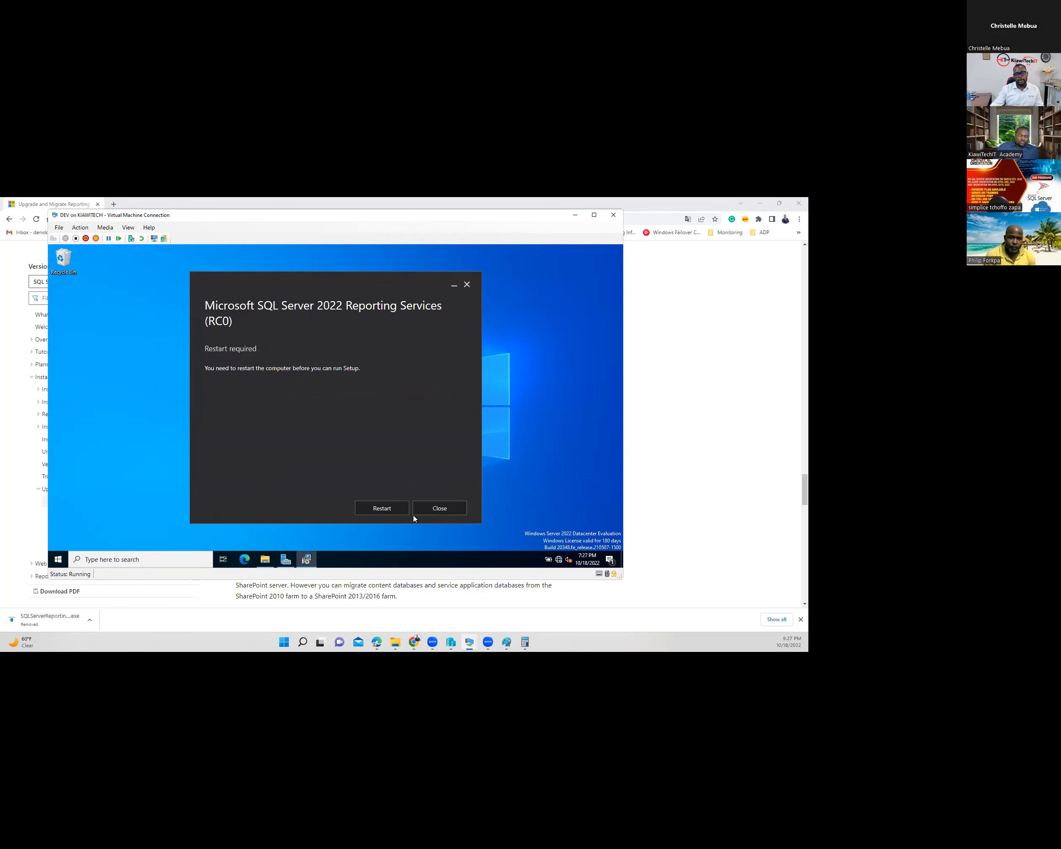
left_click(445, 508)
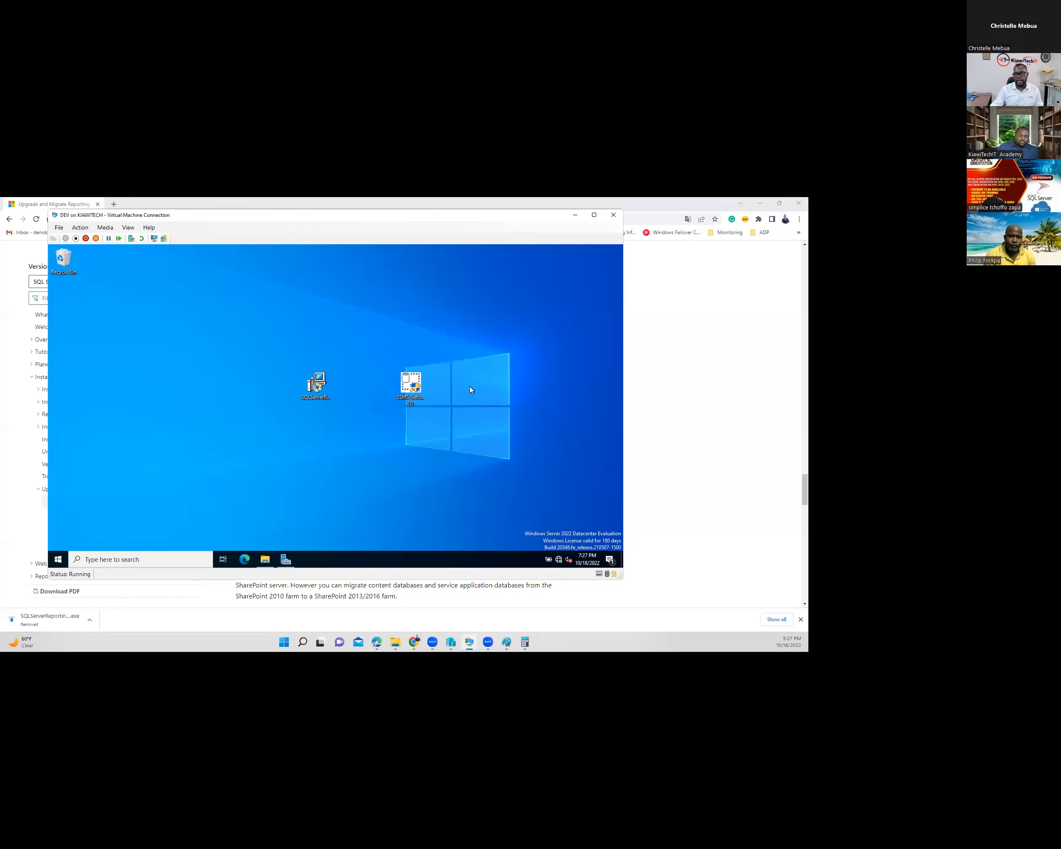
- Restart the virtual machine from the Win+X power options
right_click(58, 561)
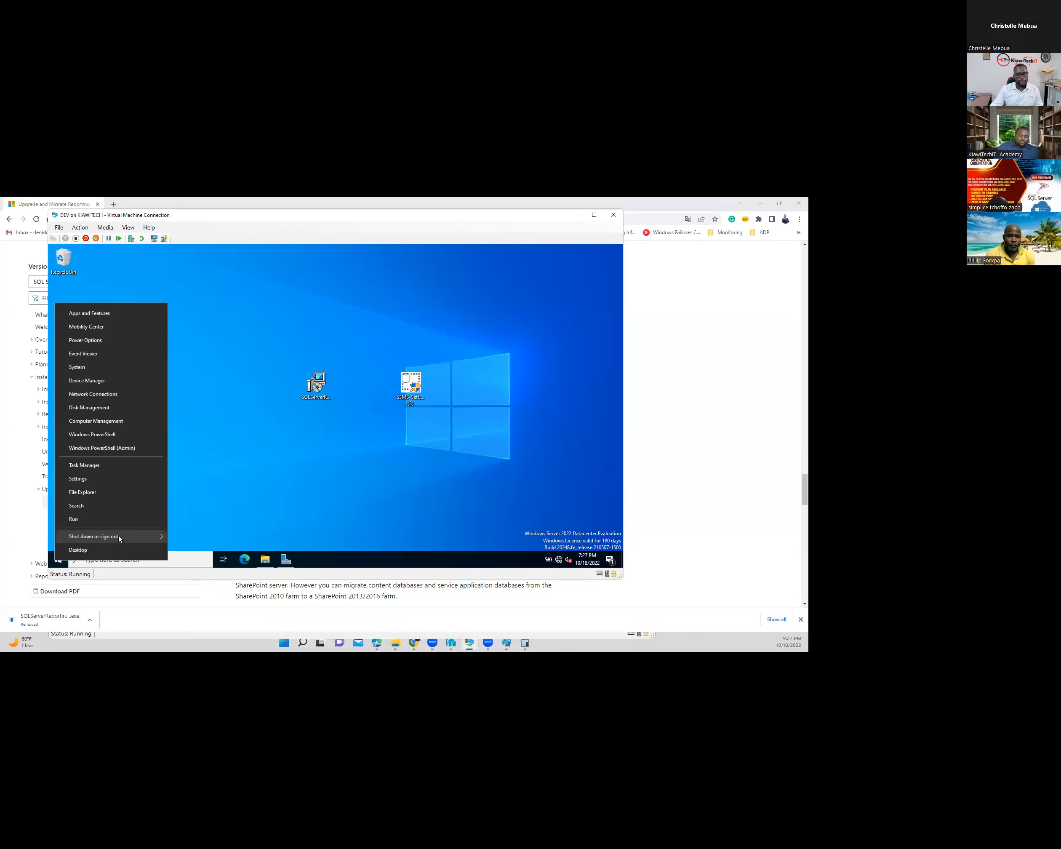
mouse_move(119, 538)
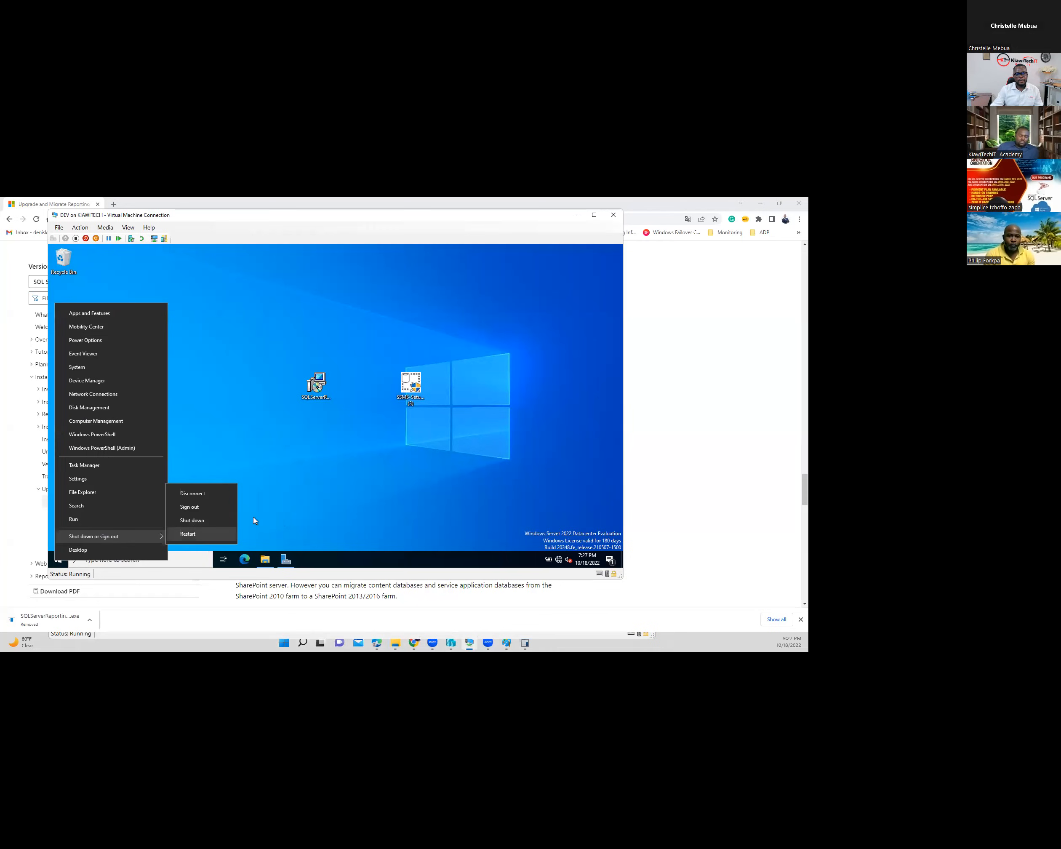
left_click(180, 539)
left_click(182, 545)
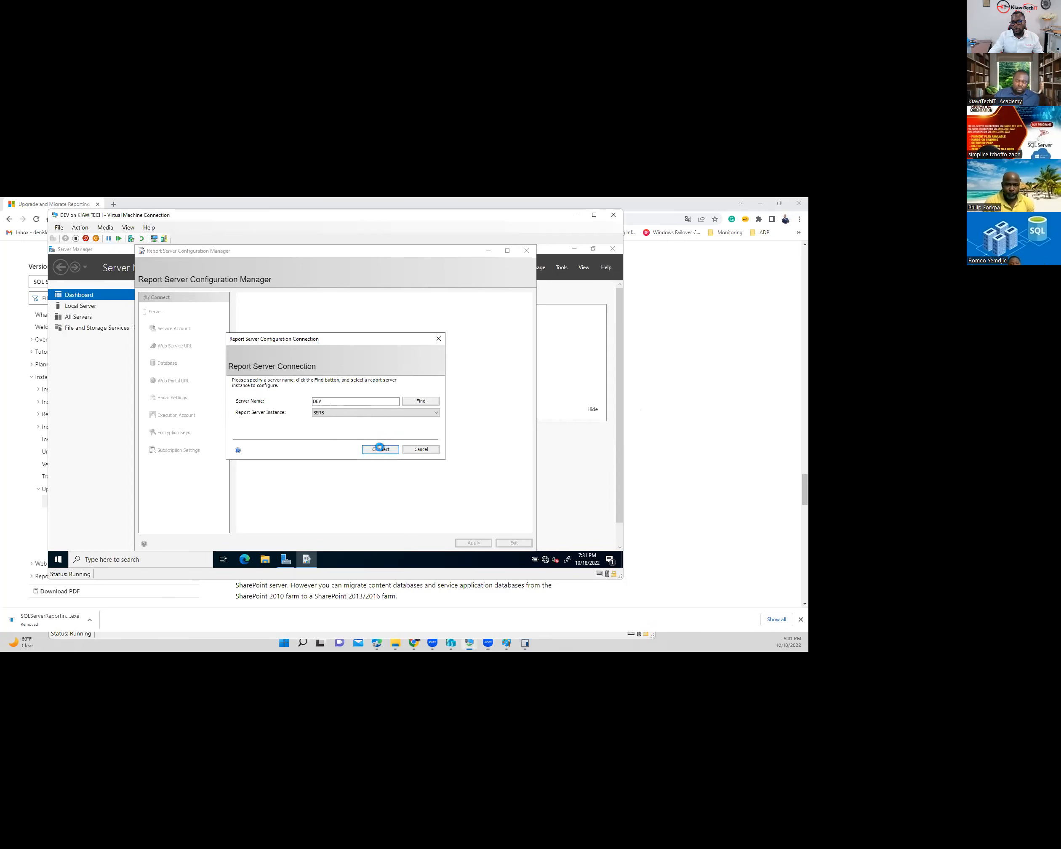
- Connect to the SSRS instance on DEV and switch its service account to 'Use another account'
left_click(381, 450)
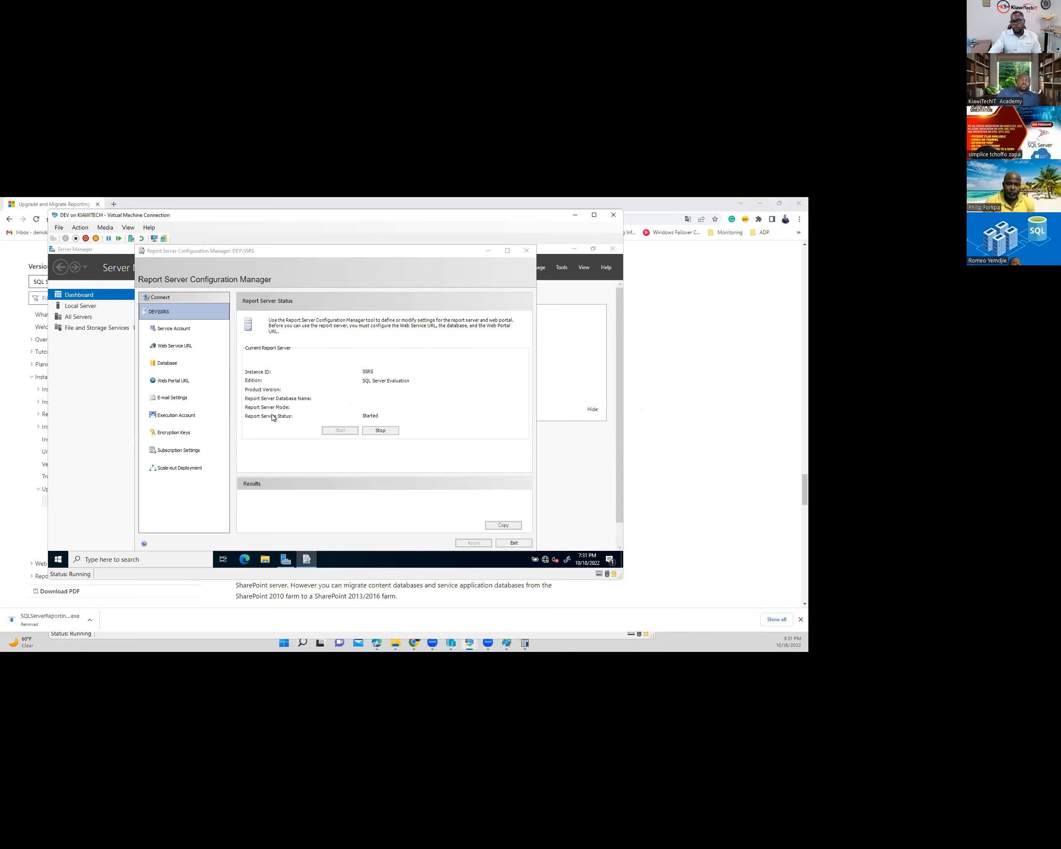
left_click(167, 328)
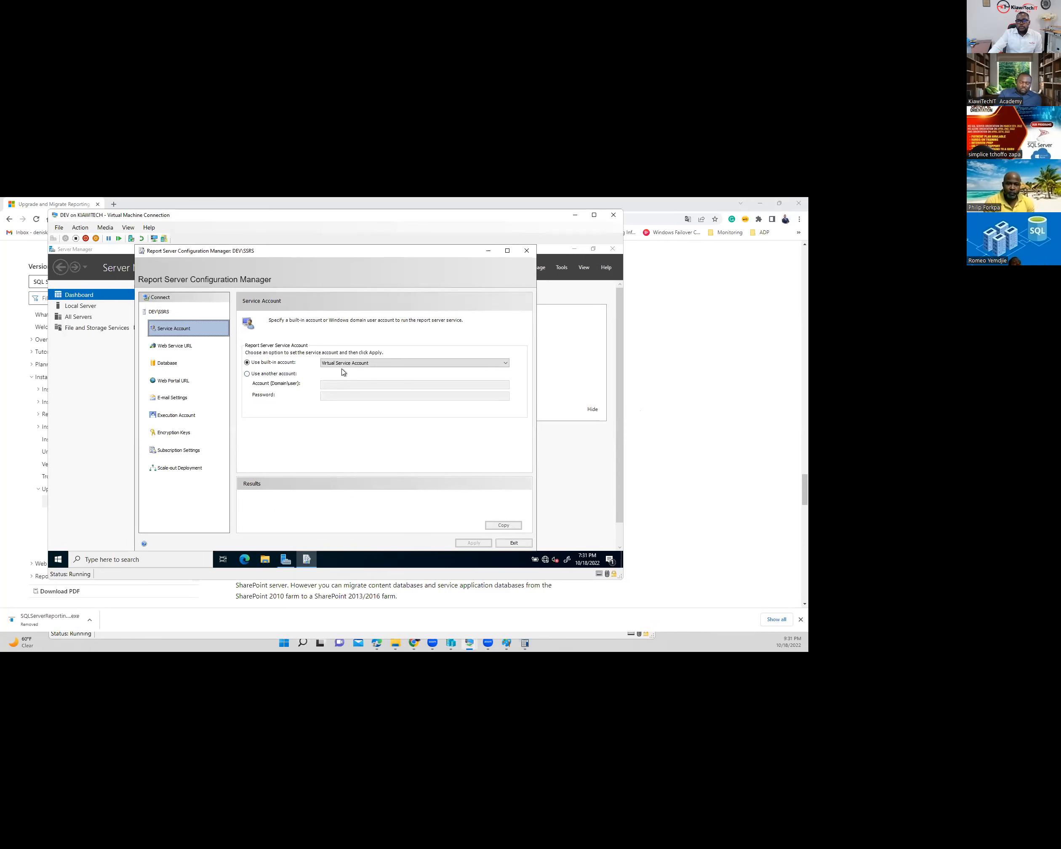
left_click(370, 364)
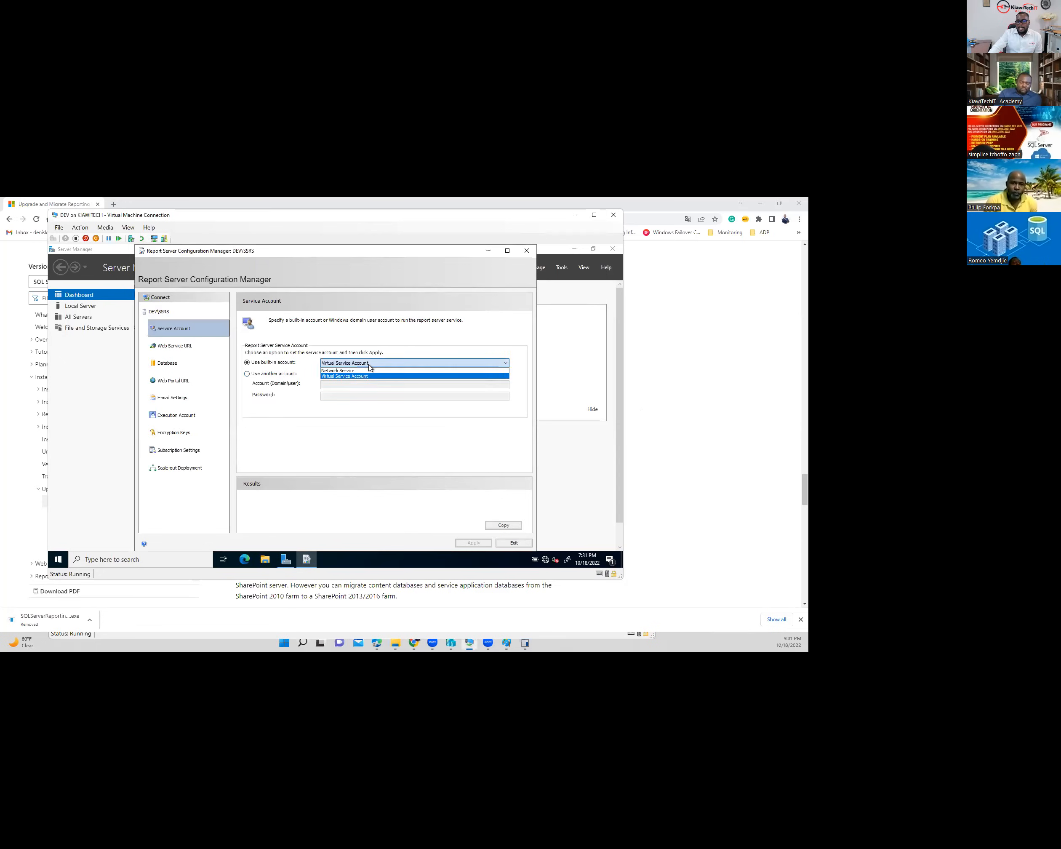
left_click(365, 371)
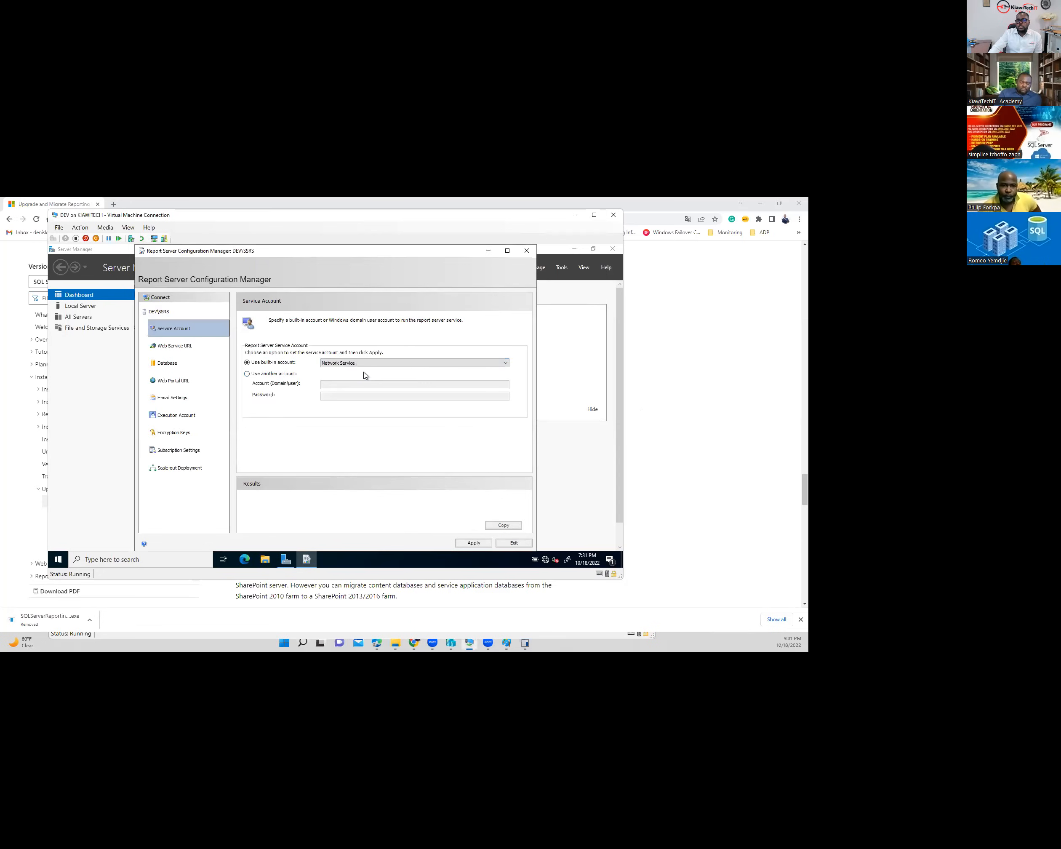
left_click(393, 364)
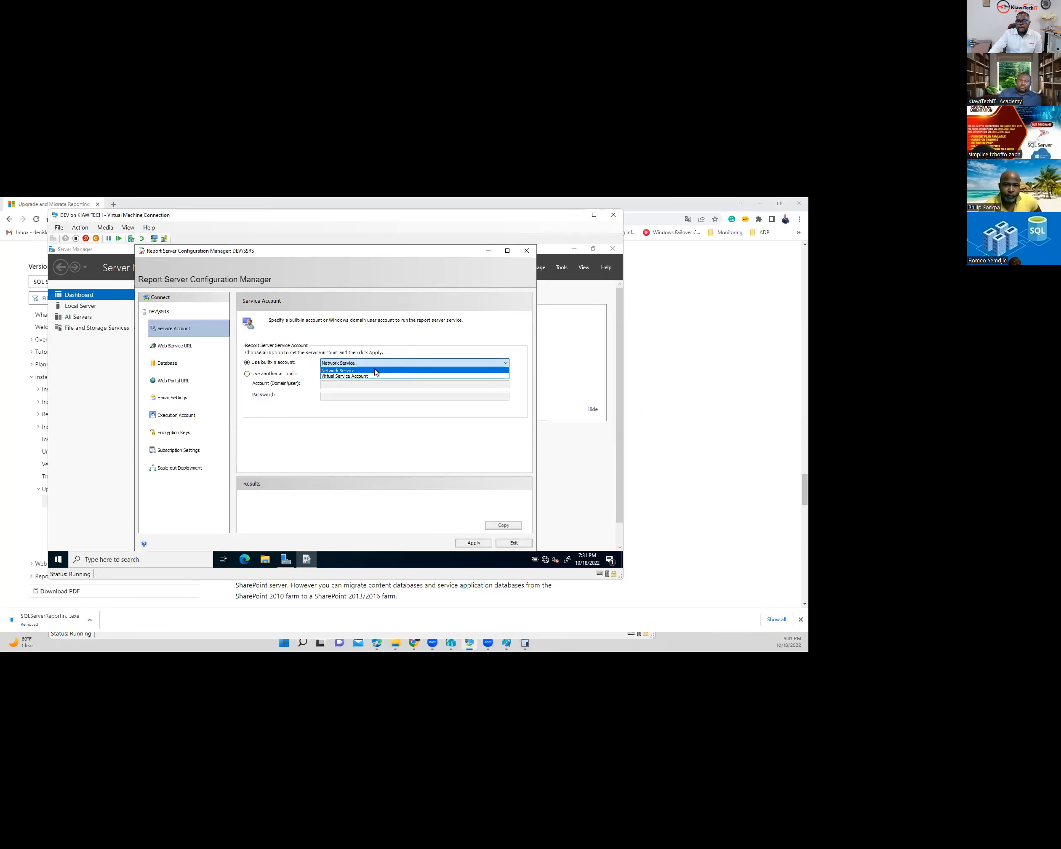
left_click(359, 377)
left_click(254, 375)
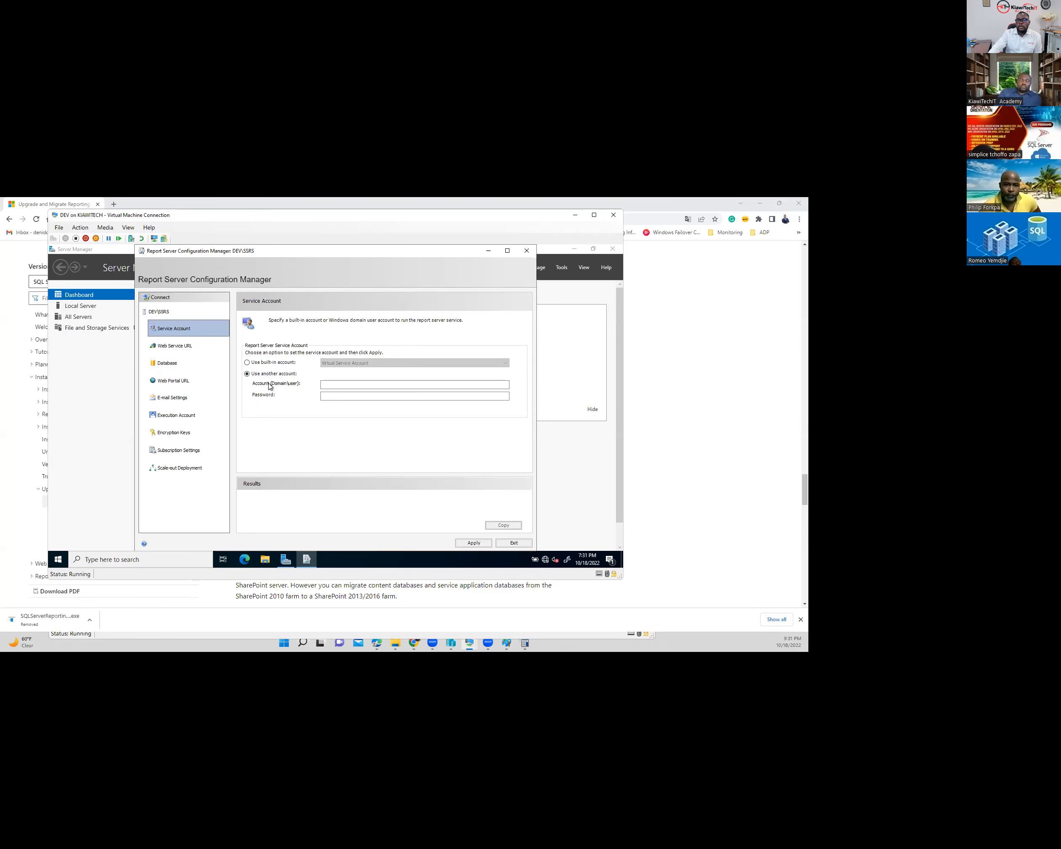
left_click(379, 386)
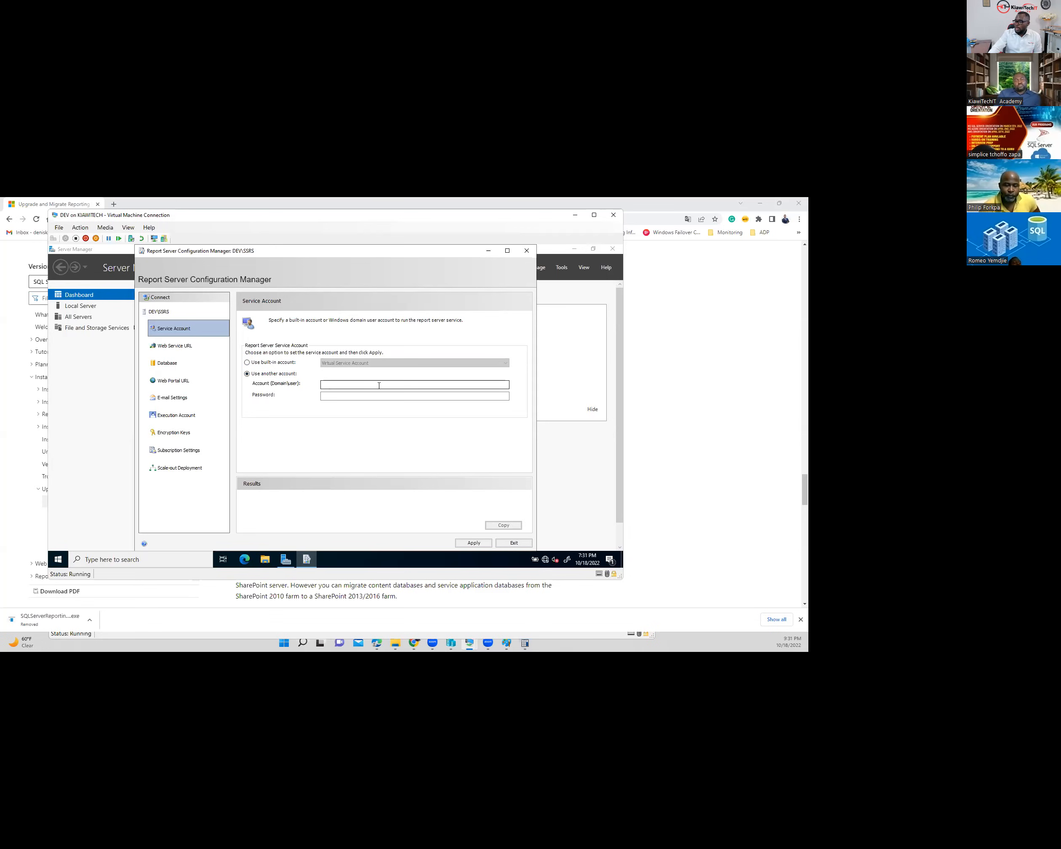
left_click(393, 385)
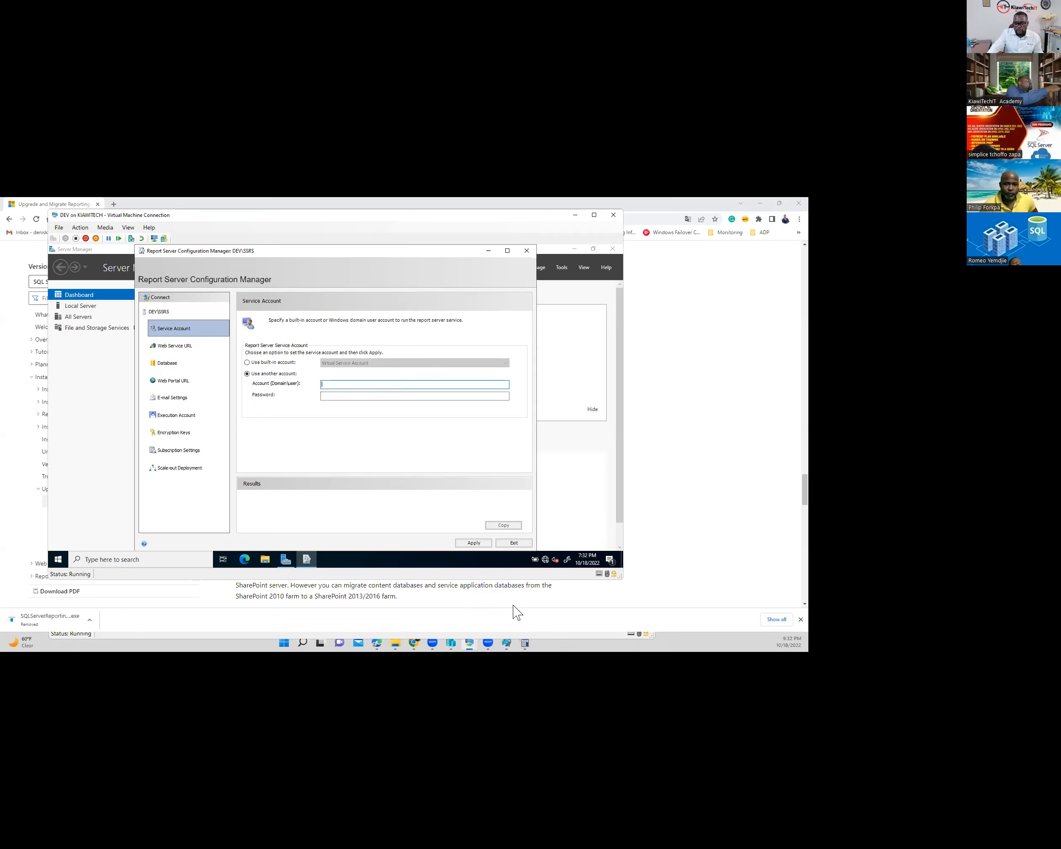
left_click(471, 646)
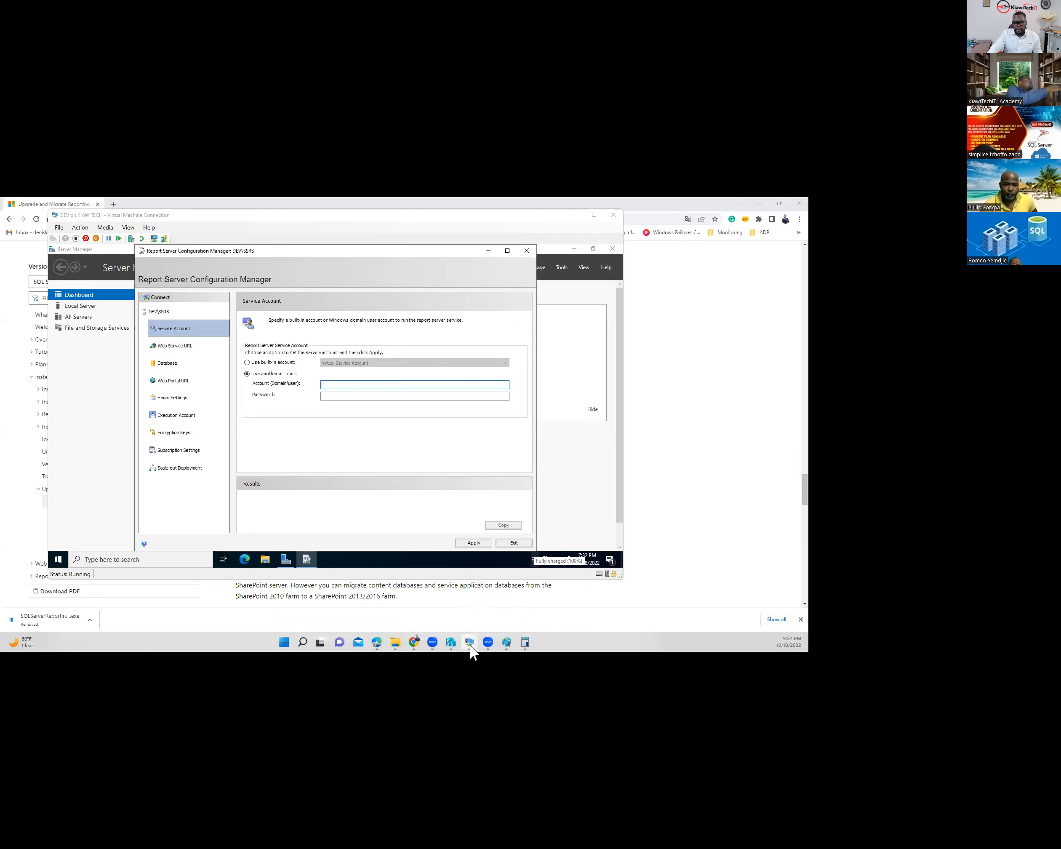
- On the domain controller, start a new user in the domain's Users container
mouse_move(473, 649)
left_click(398, 608)
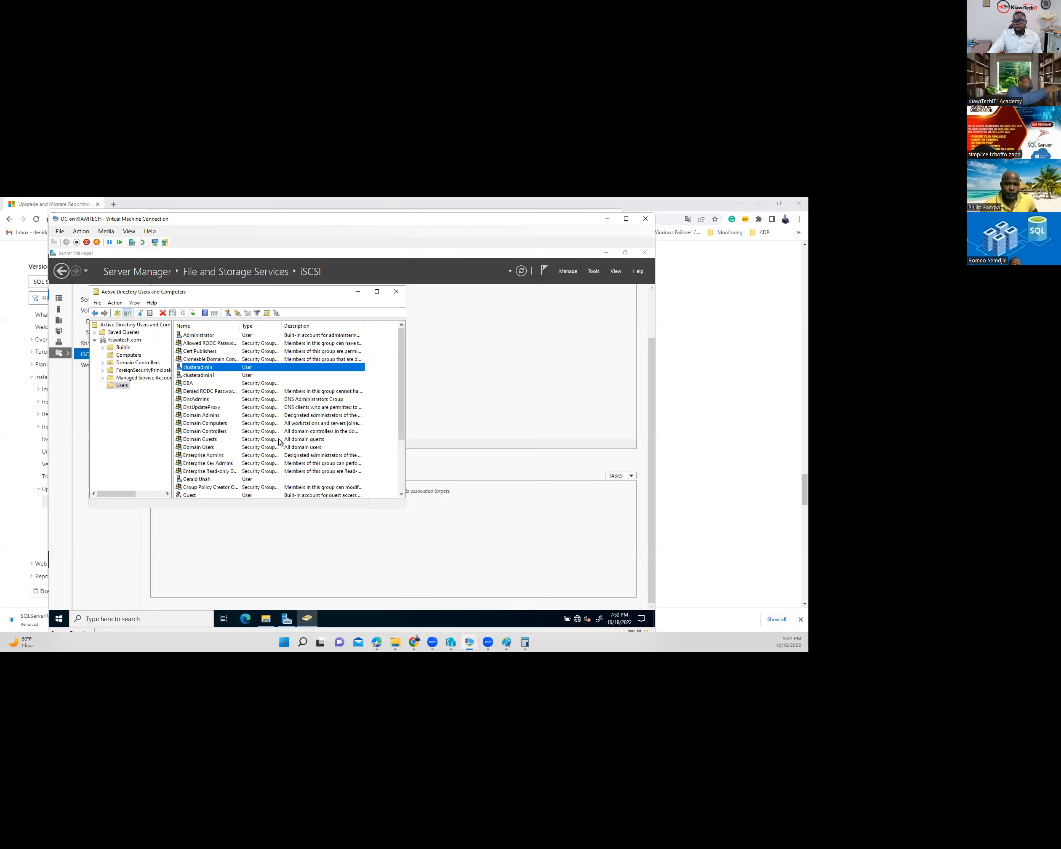
scroll(263, 465, "down", 1)
scroll(263, 465, "down", 2)
right_click(196, 489)
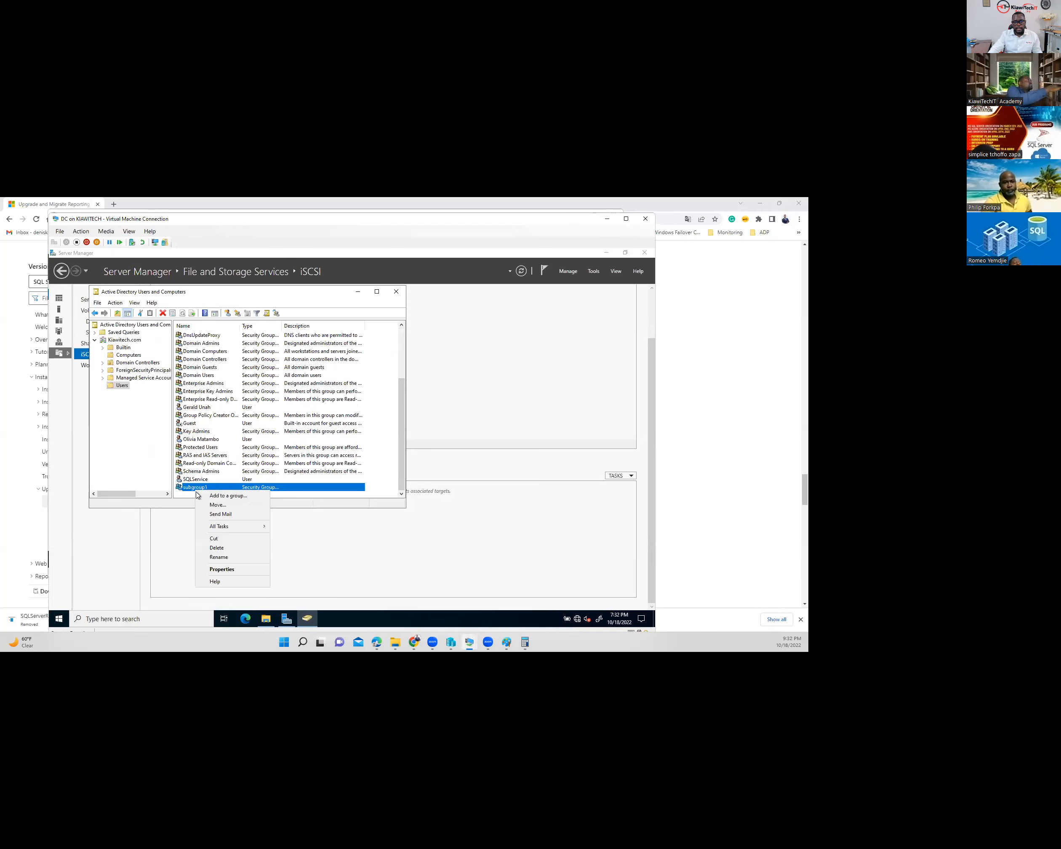
mouse_move(229, 532)
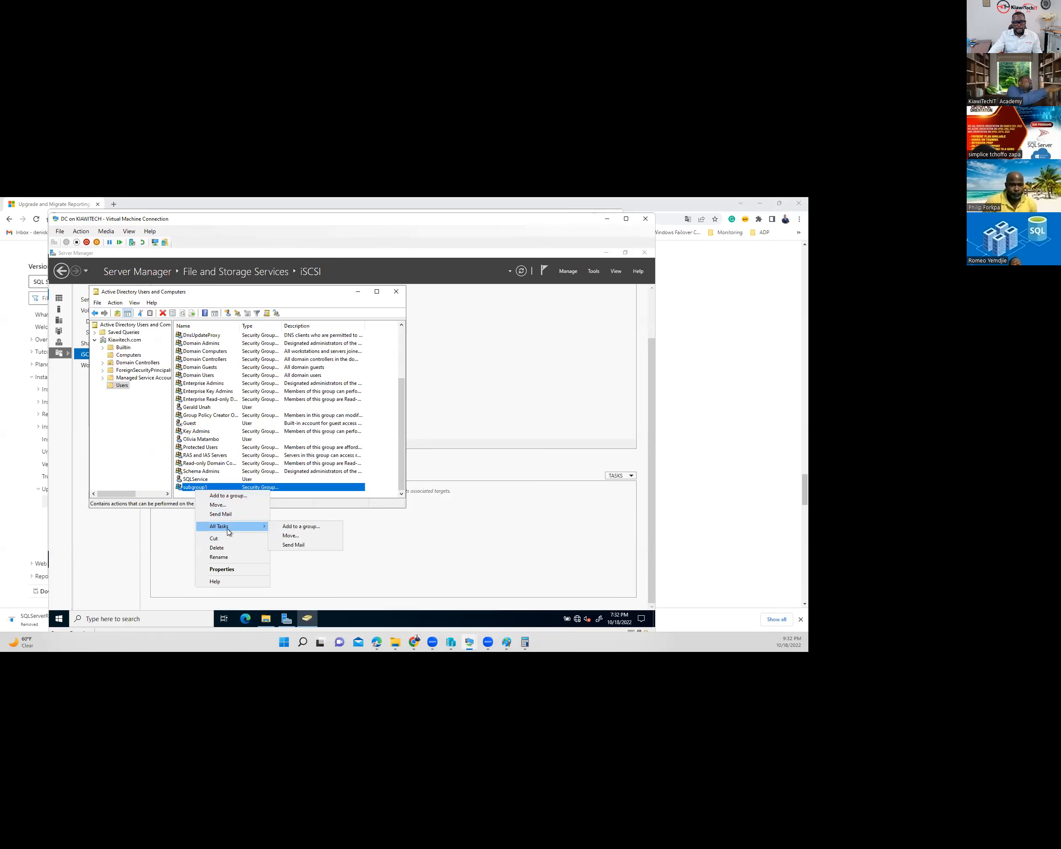
left_click(188, 494)
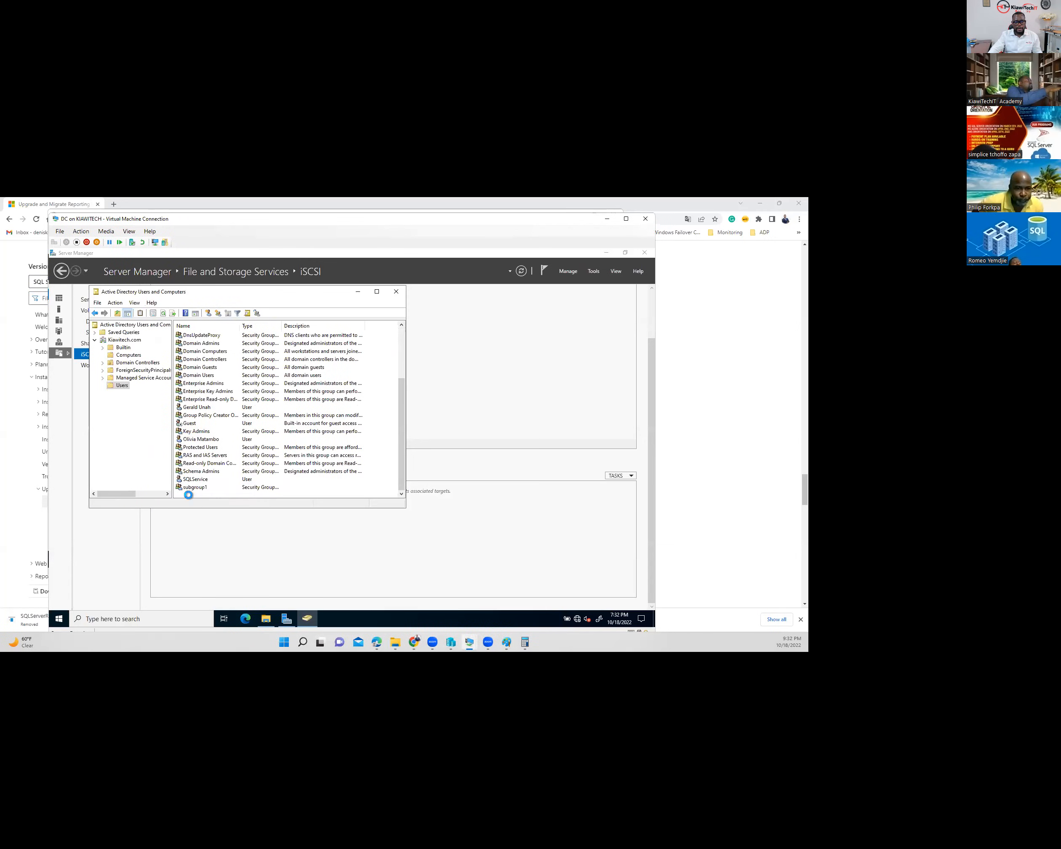
right_click(189, 495)
mouse_move(233, 409)
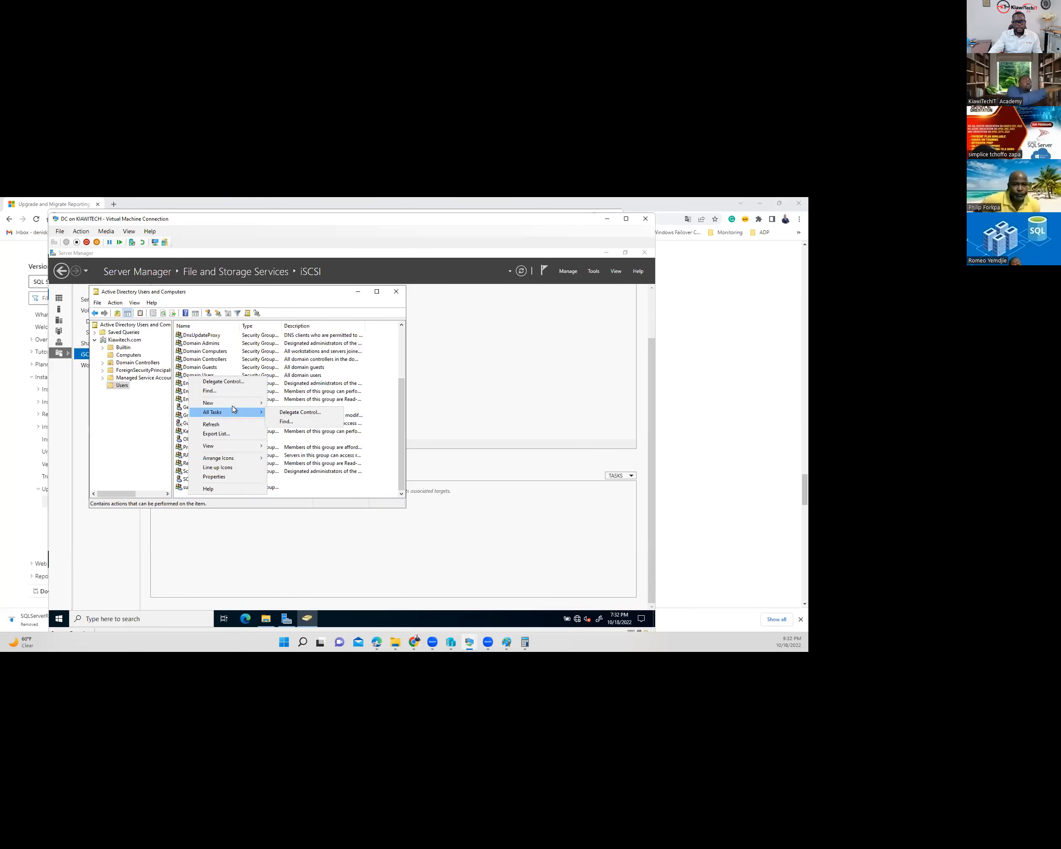
left_click(292, 496)
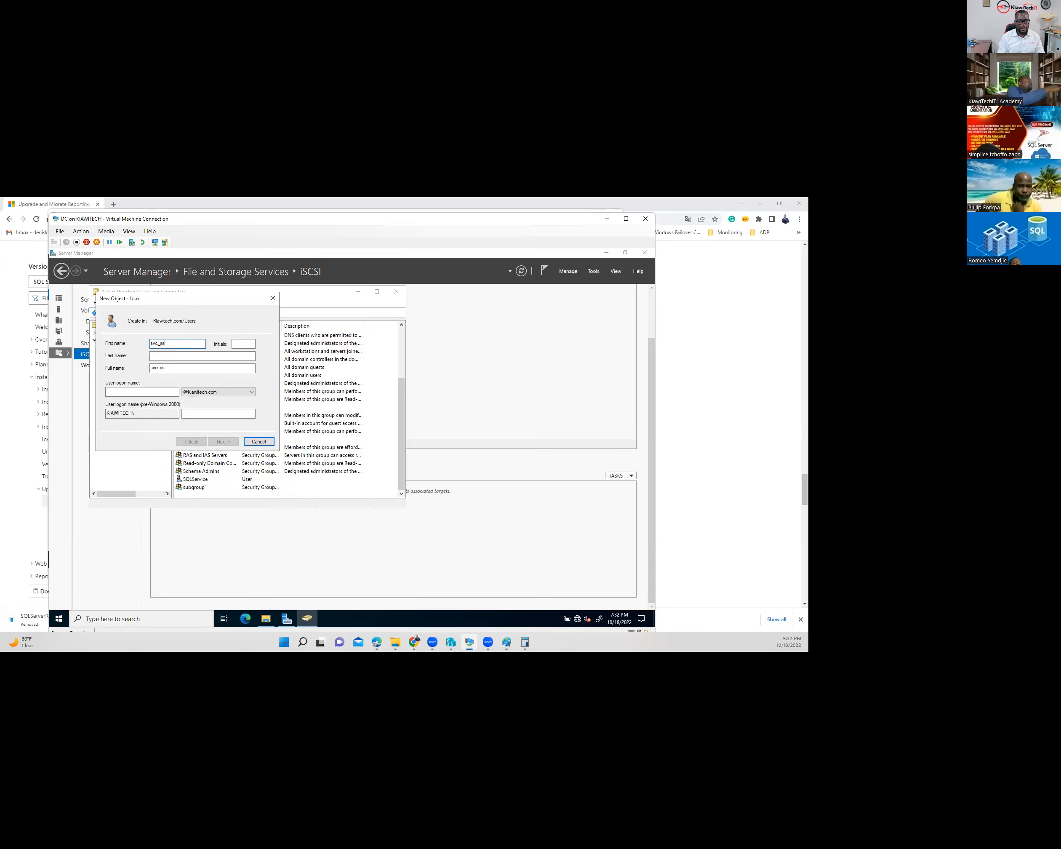
- Name the user '_prodssrs' 'ssrs' with logon name 'svc_prodssr'
type("P")
key("BackSpace")
key("BackSpace")
key("BackSpace")
key("BackSpace")
key("BackSpace")
key("BackSpace")
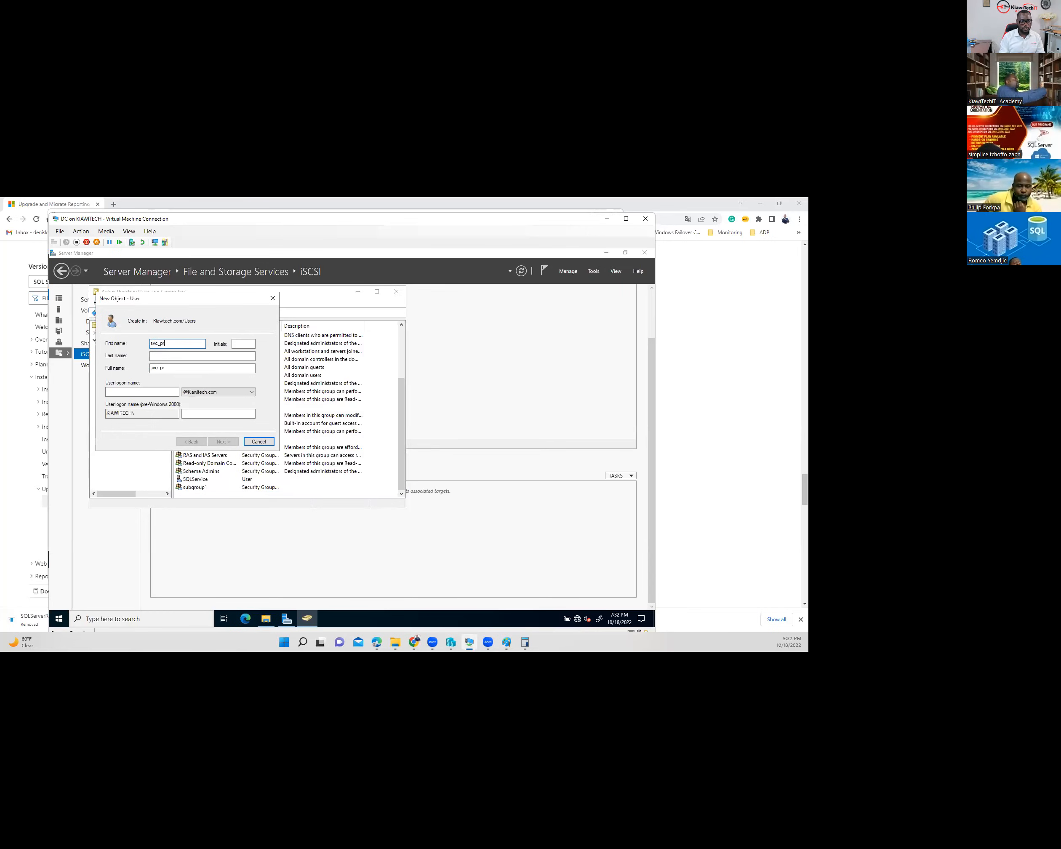
type("_prodssrs")
left_click(180, 354)
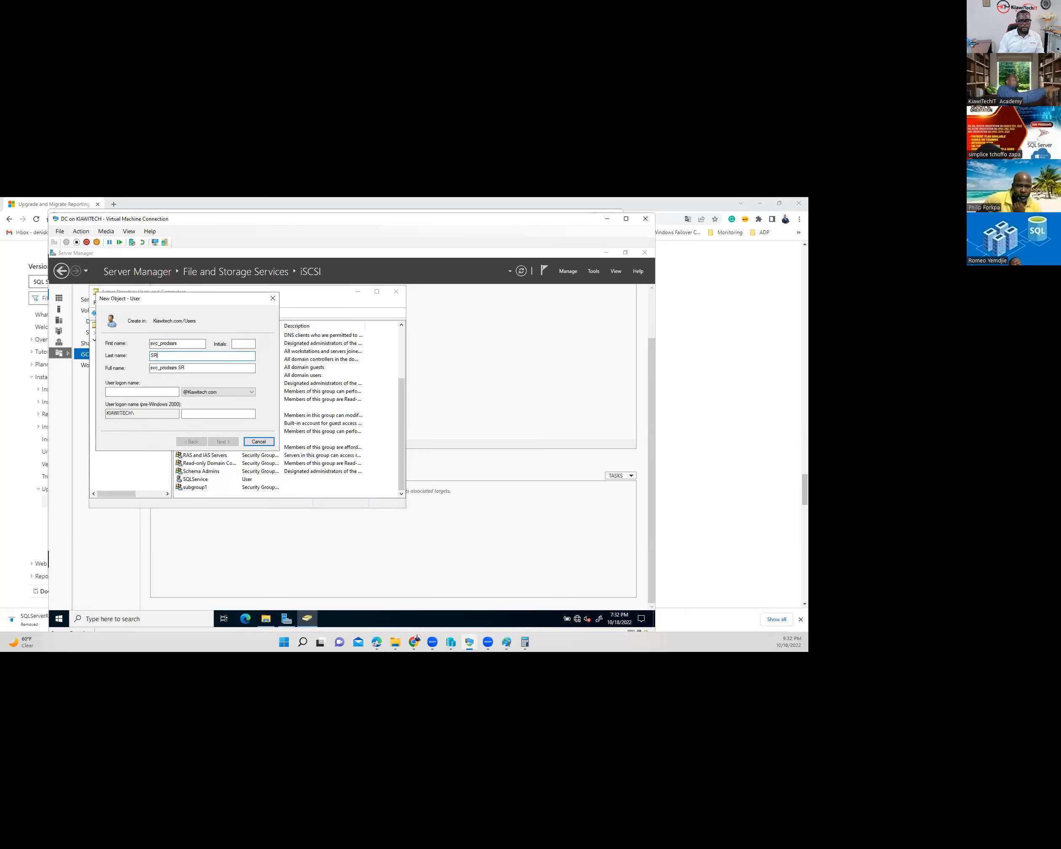
type("SSRS")
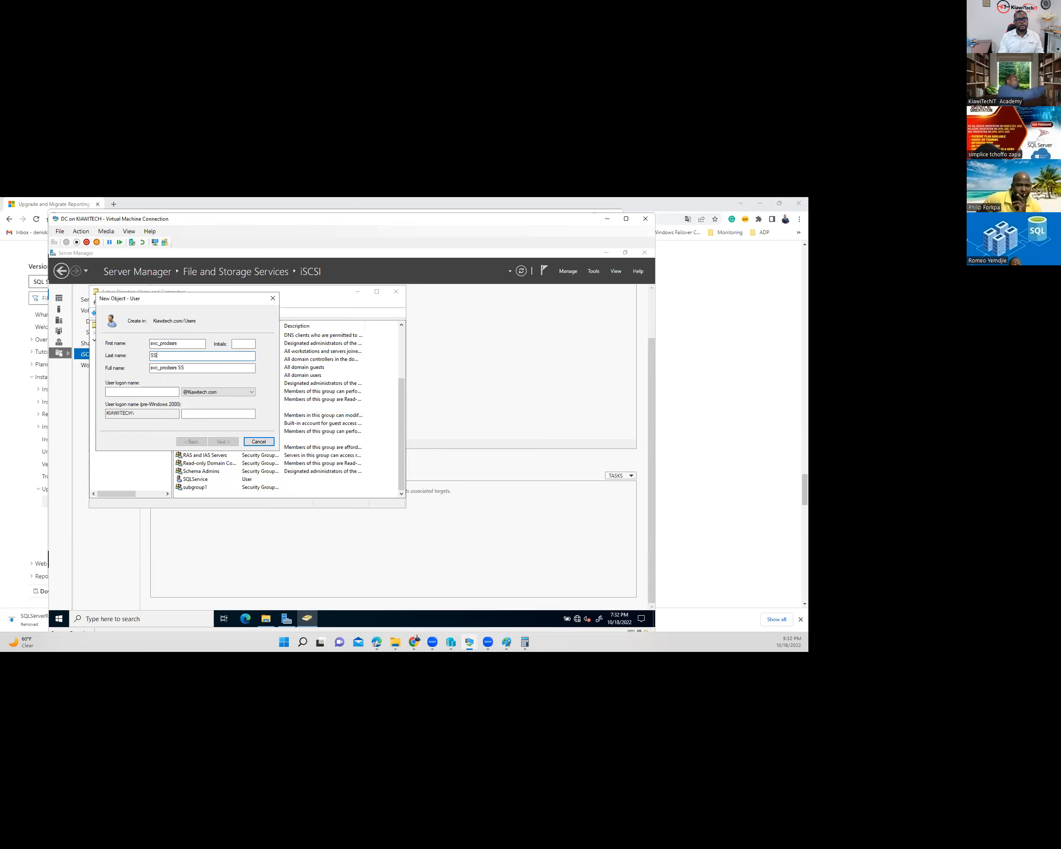
key("BackSpace")
type("ssrs")
left_click(112, 391)
type("svc_prodssr")
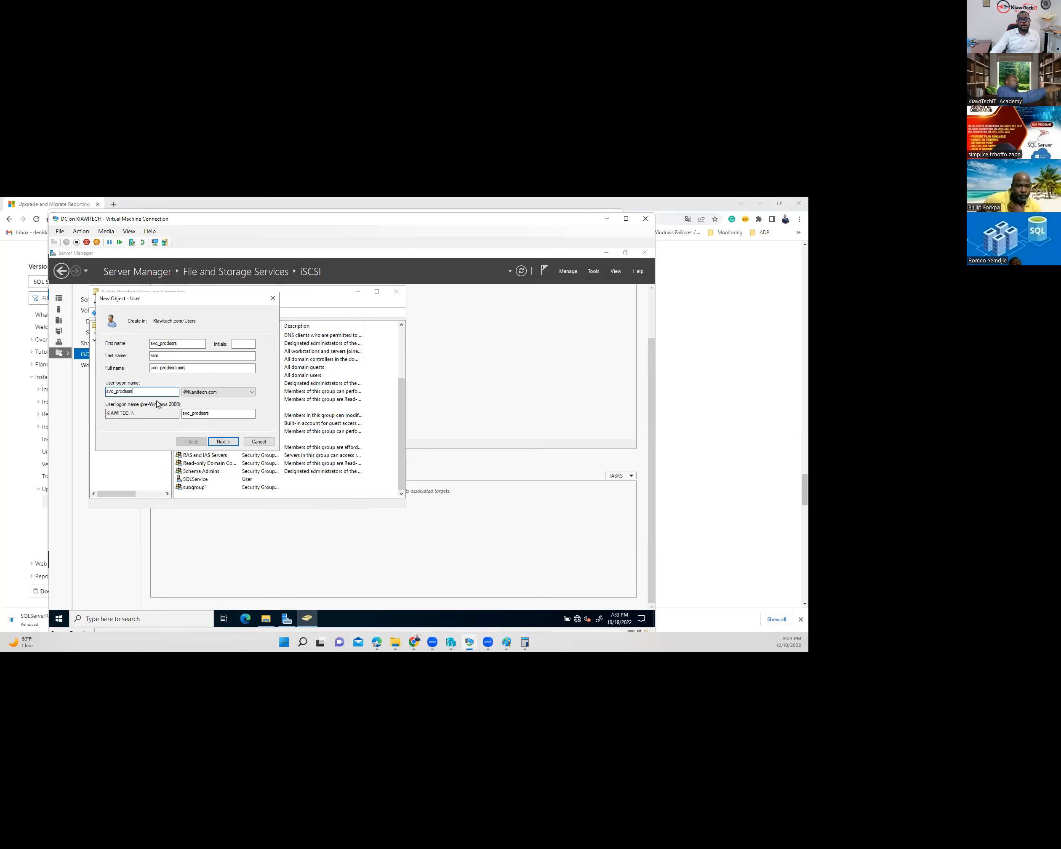
left_click_drag(213, 412, 176, 414)
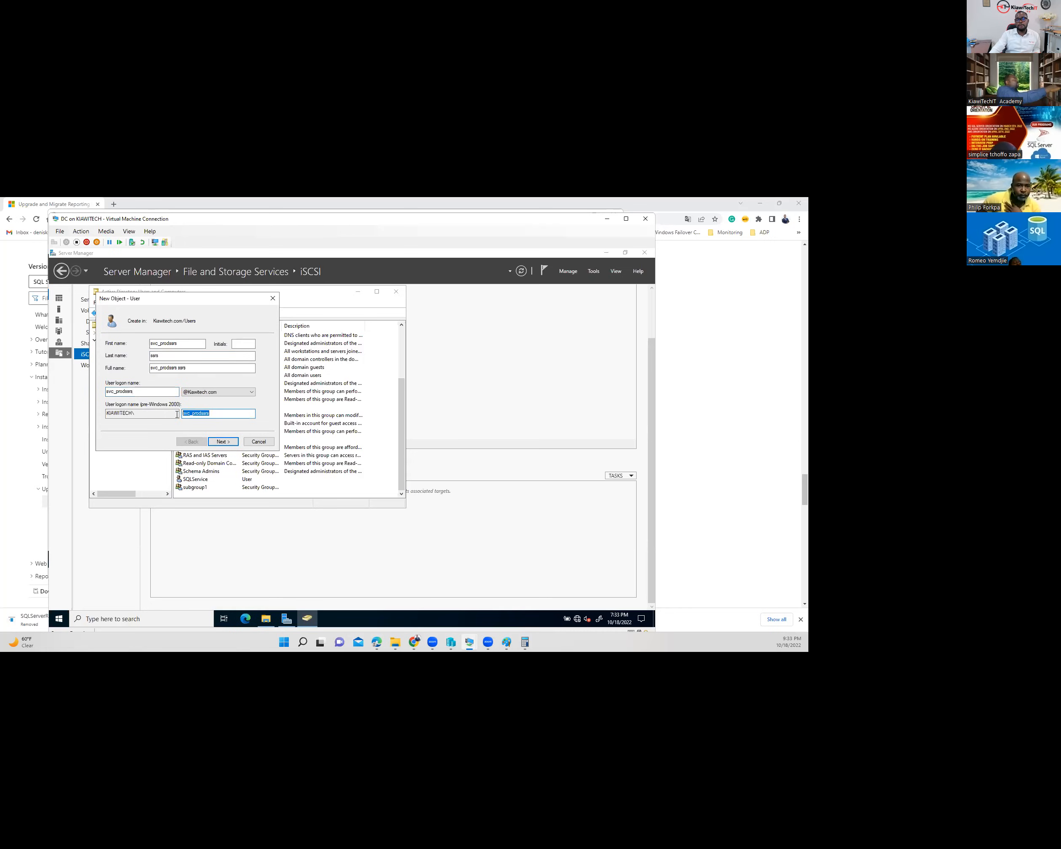
left_click(221, 442)
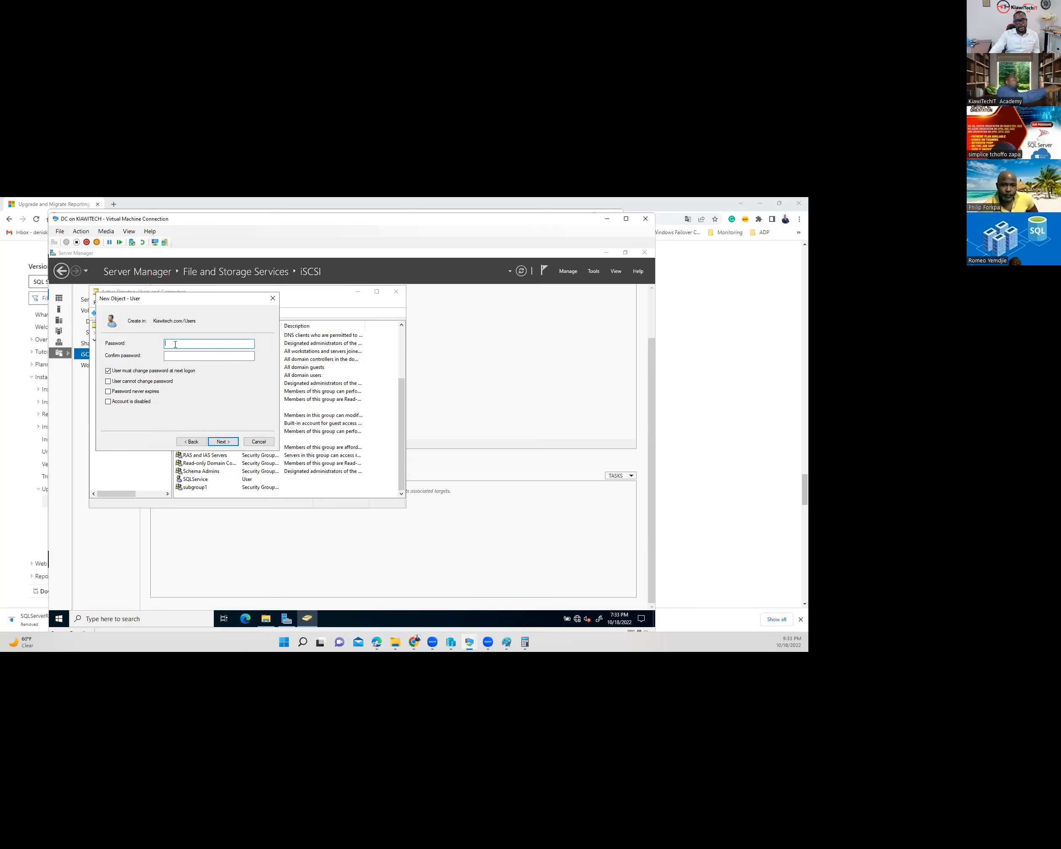
- Set the account password, drop change-at-next-logon, make it never expire, and finish
type("•••••••")
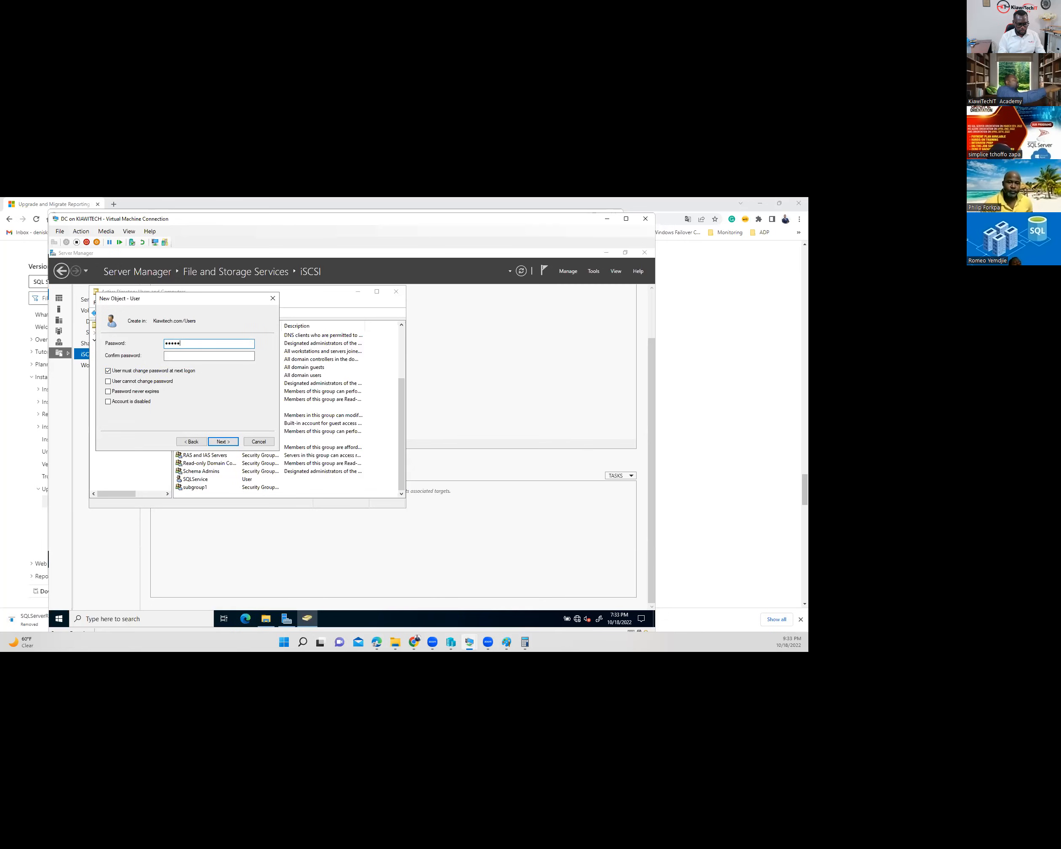
type("••")
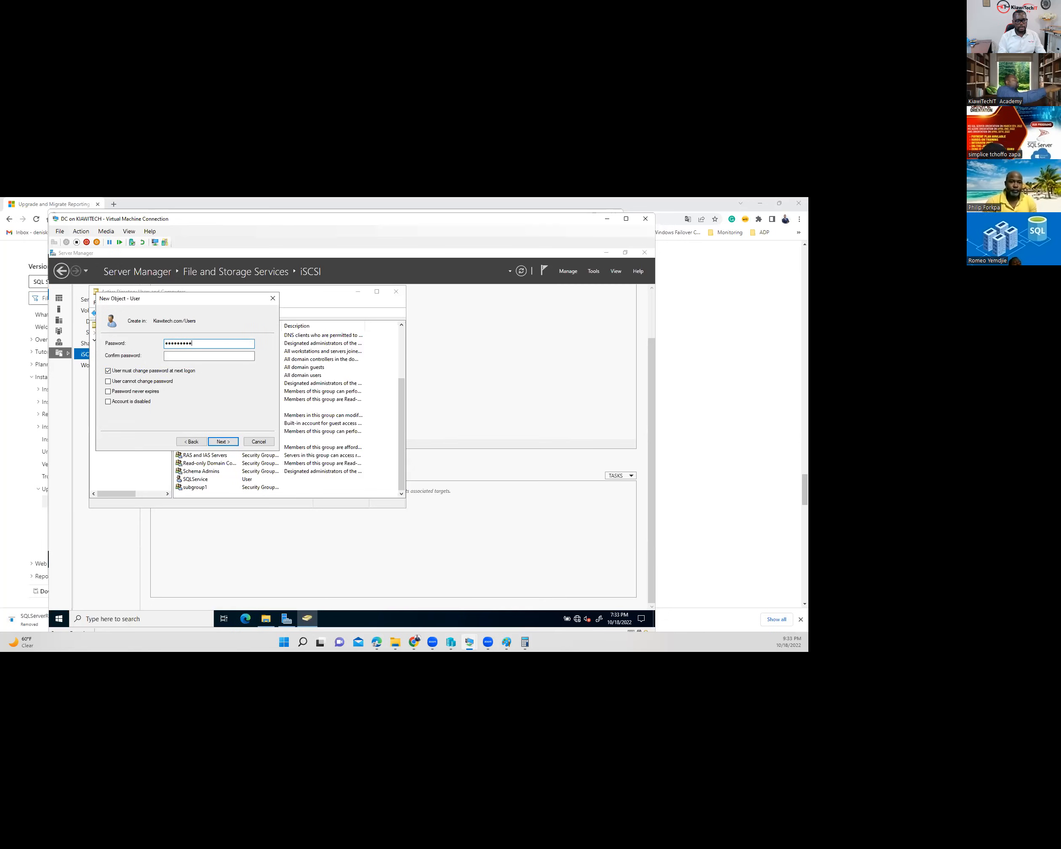
left_click(182, 355)
type("••")
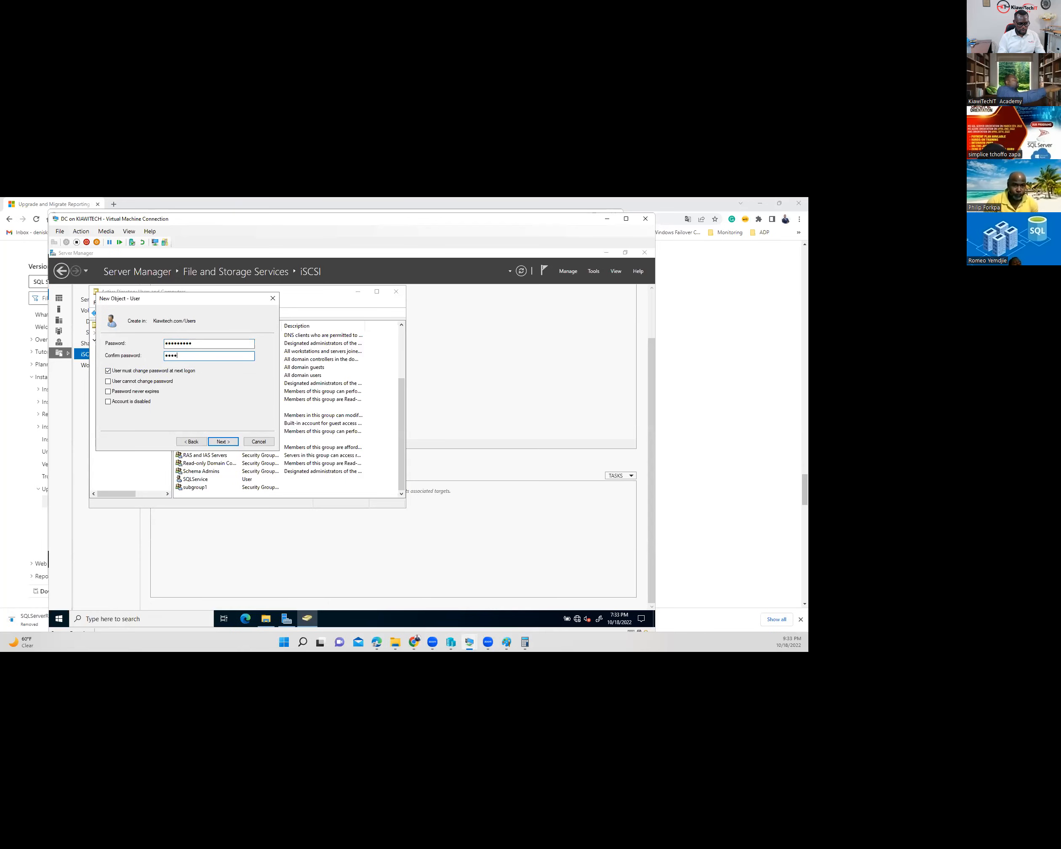
type("•••••••")
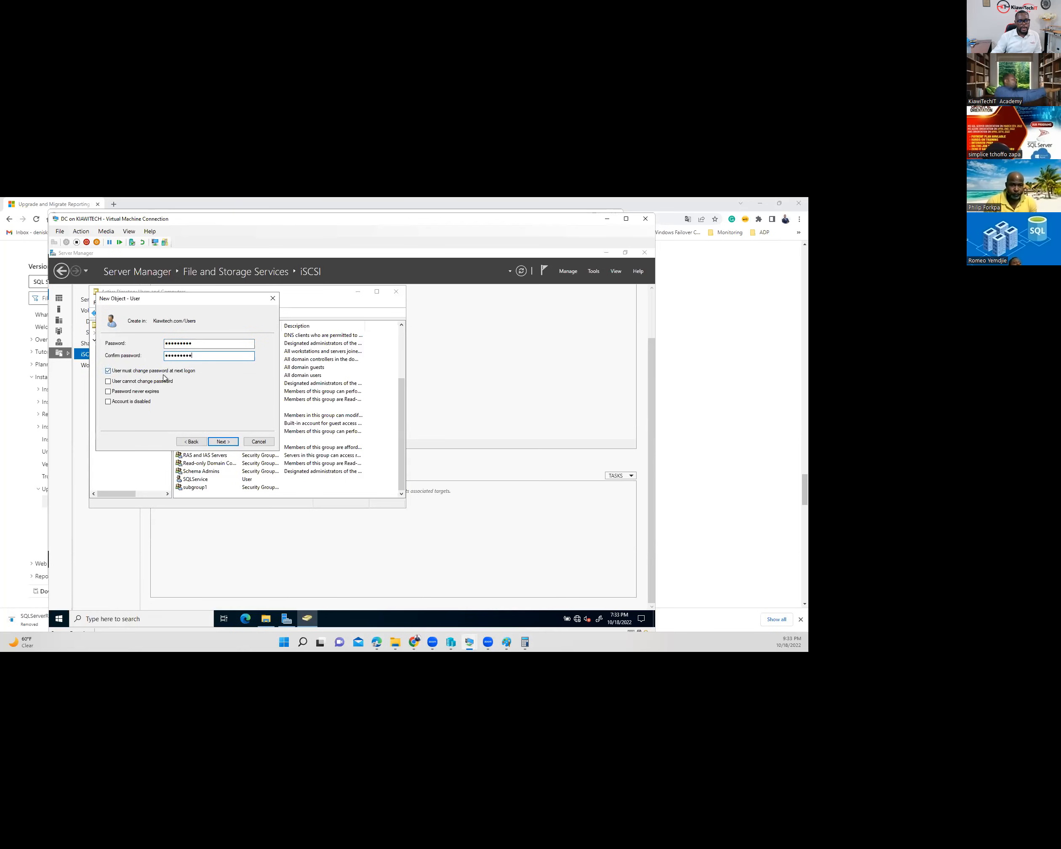
left_click(135, 373)
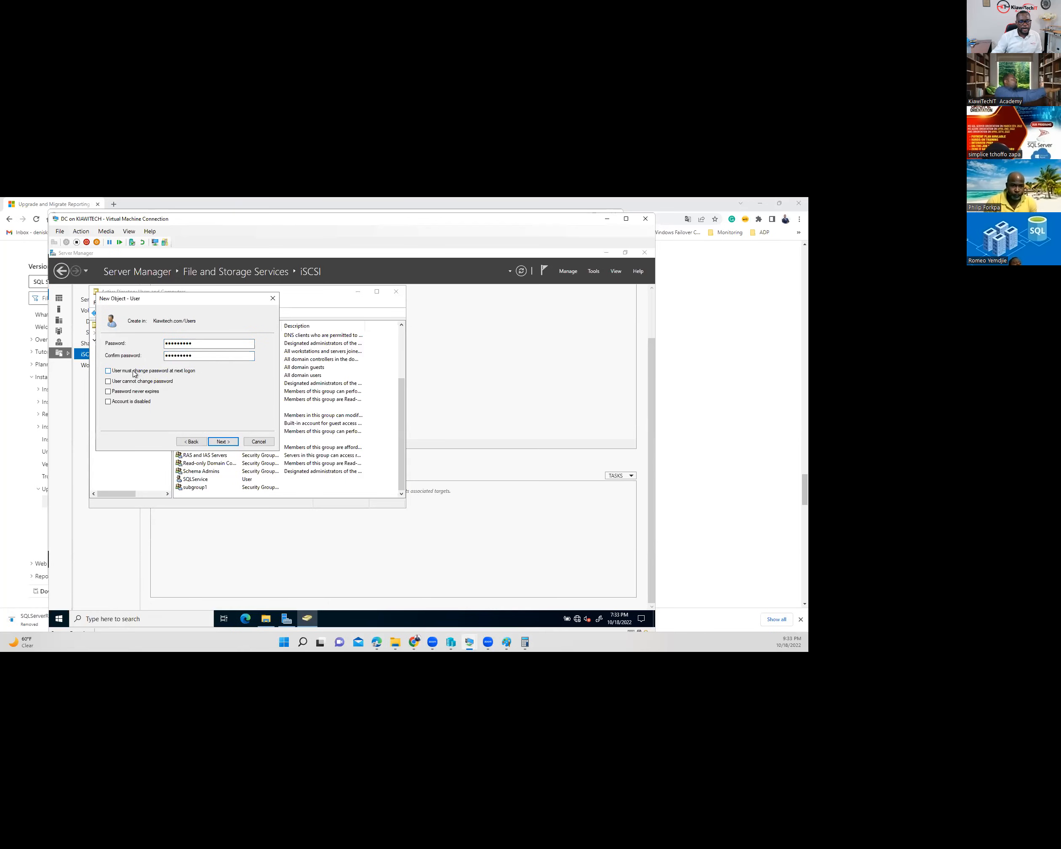
left_click(109, 381)
left_click(108, 391)
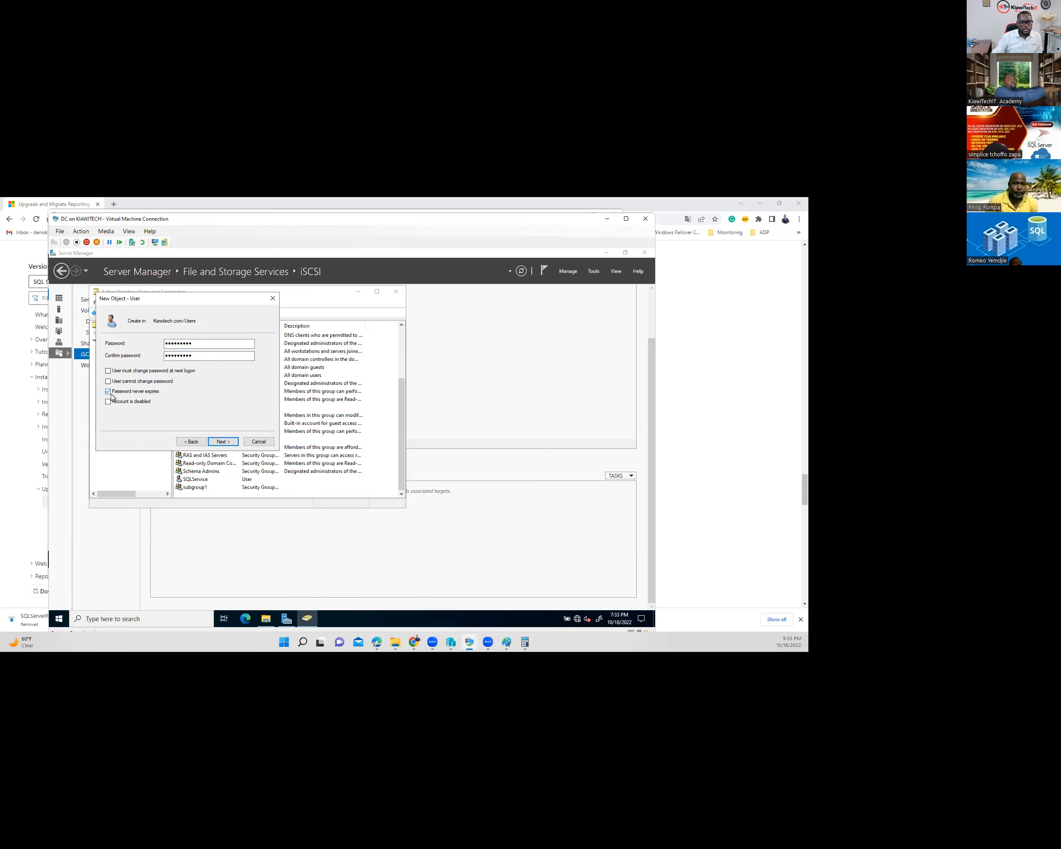
left_click(223, 441)
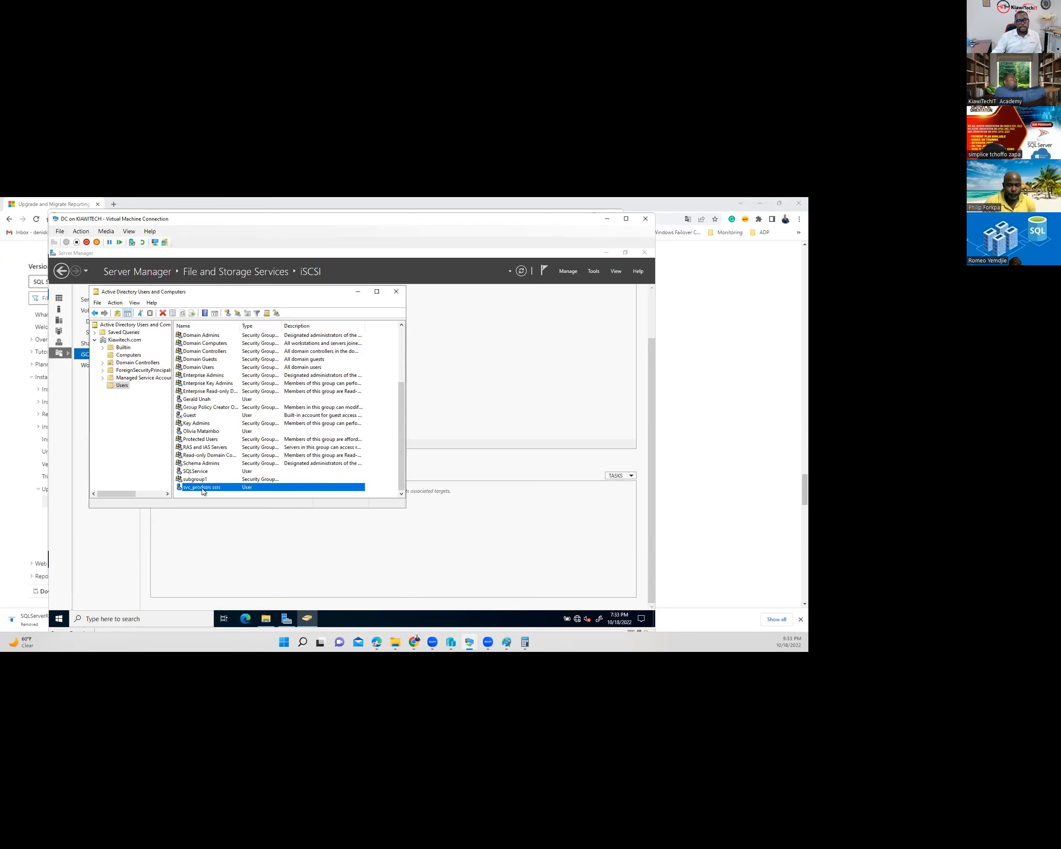
- Add the new service user to the Administrators group via its Member Of tab
double_click(197, 488)
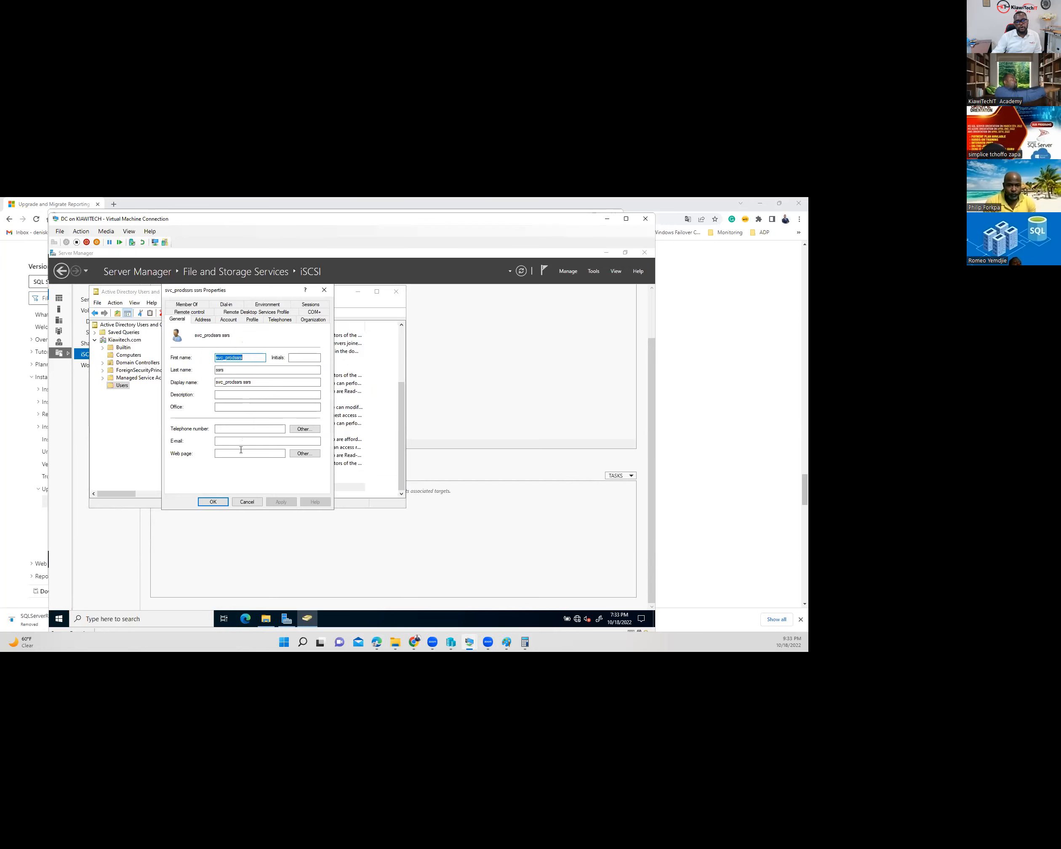
left_click(197, 305)
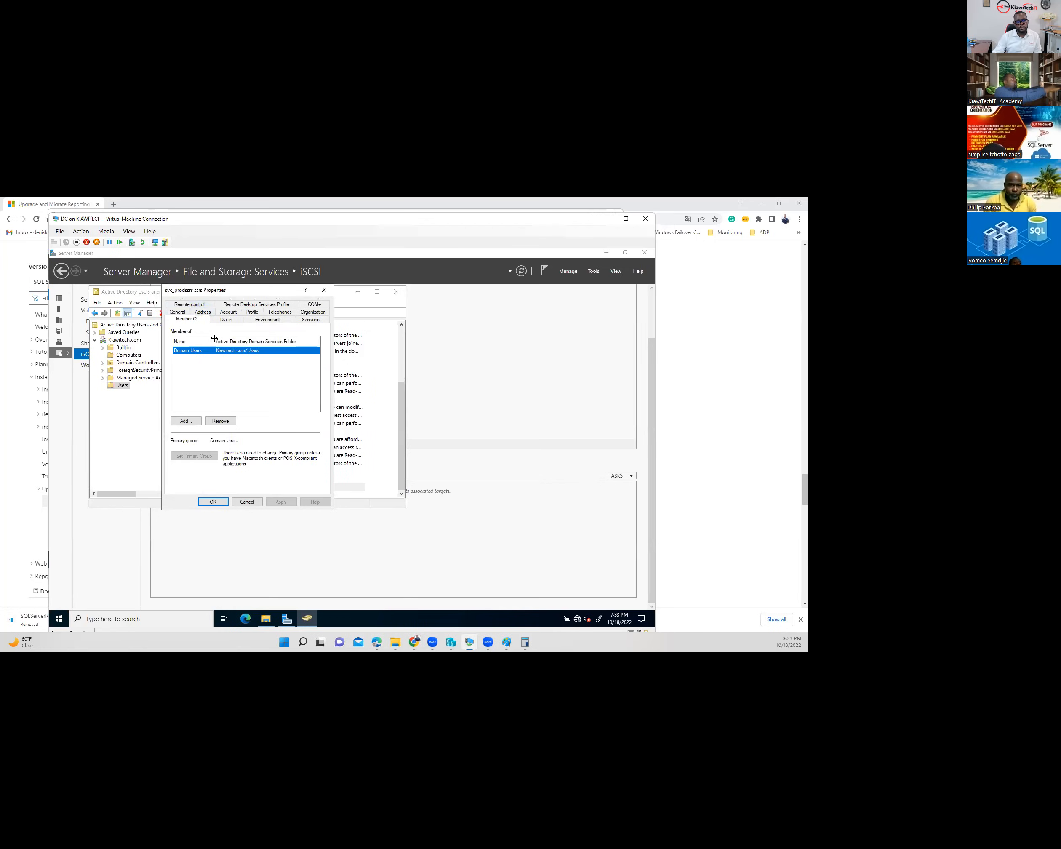
left_click(181, 422)
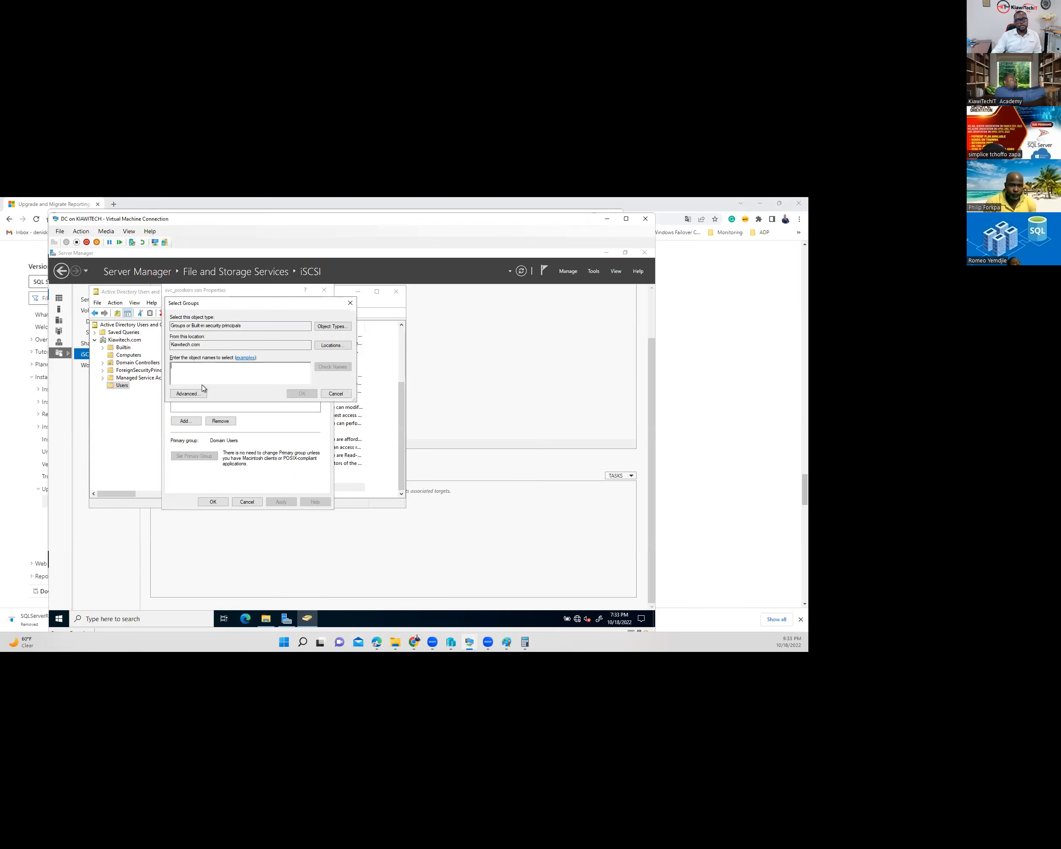
type("adminsitra")
key("BackSpace")
key("BackSpace")
key("BackSpace")
type("ist")
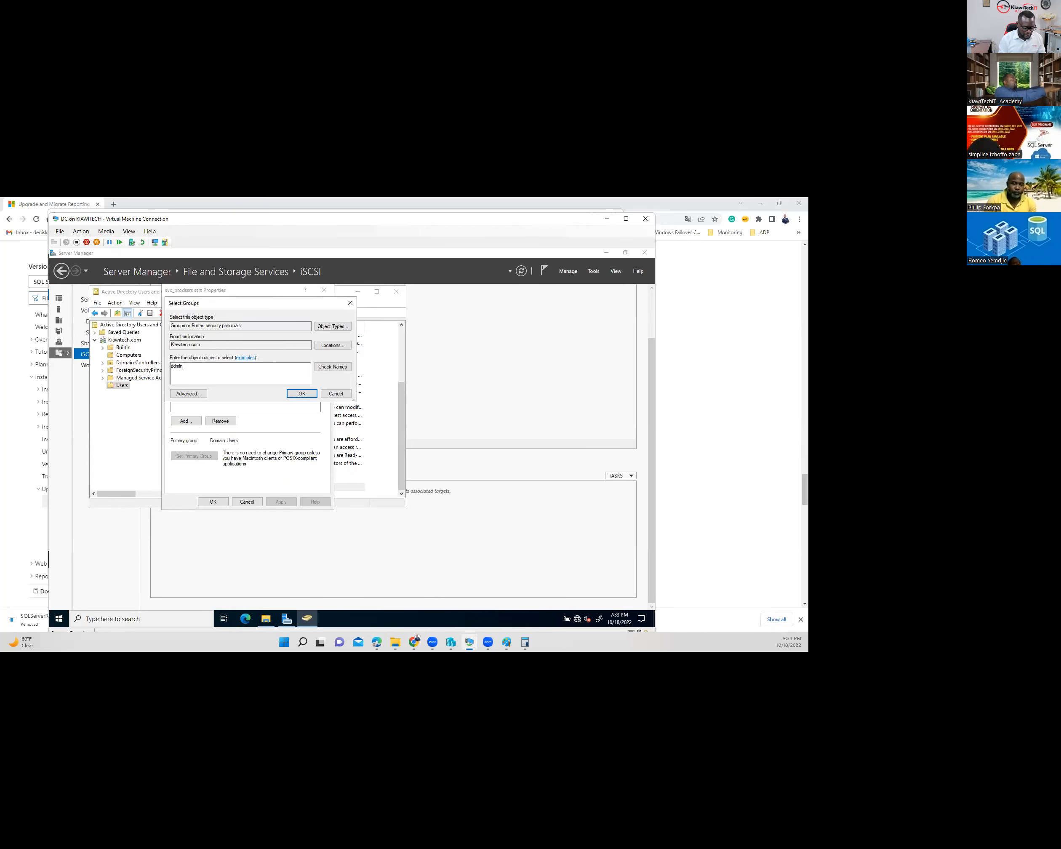
type("trator")
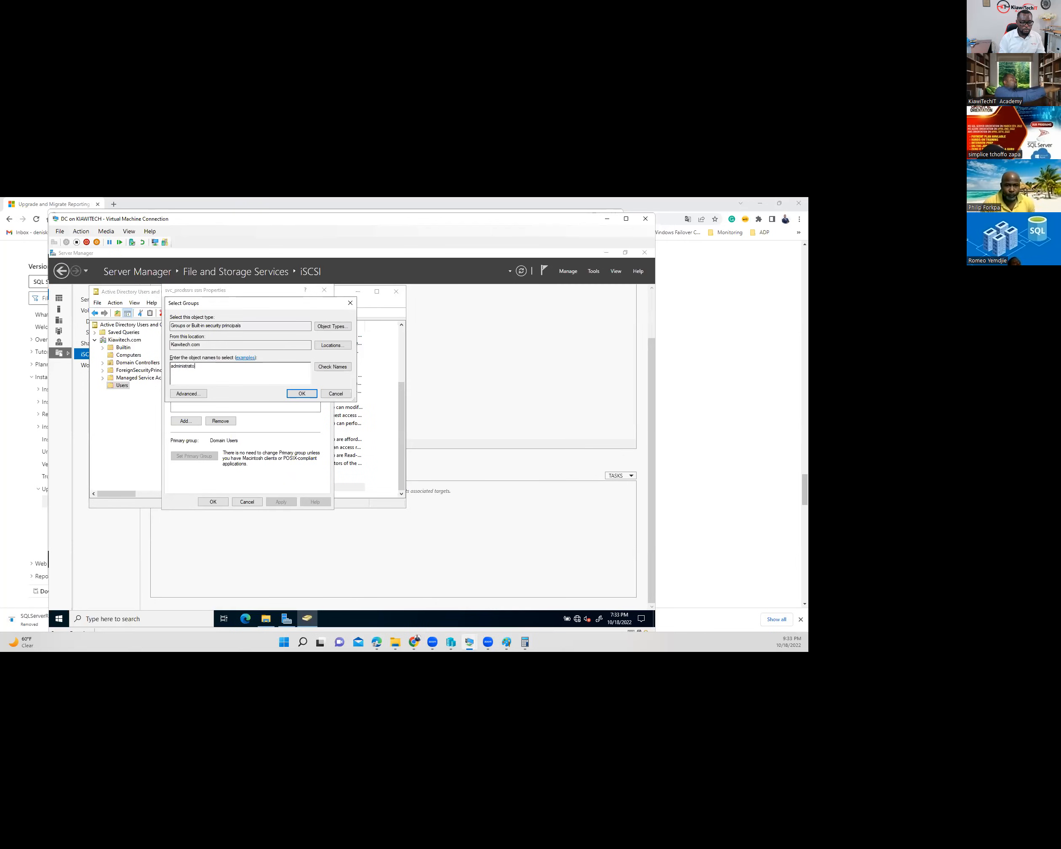
left_click(321, 367)
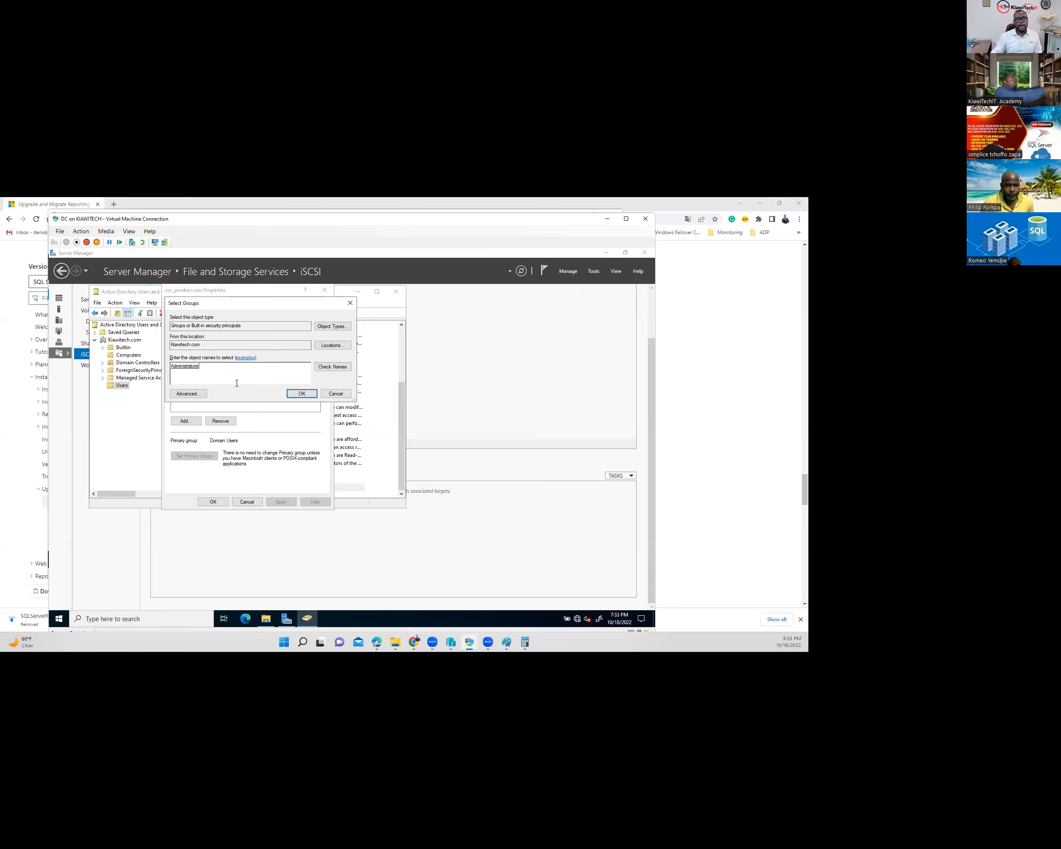
left_click(293, 394)
- Add the user to the Domain Admins group
left_click(186, 422)
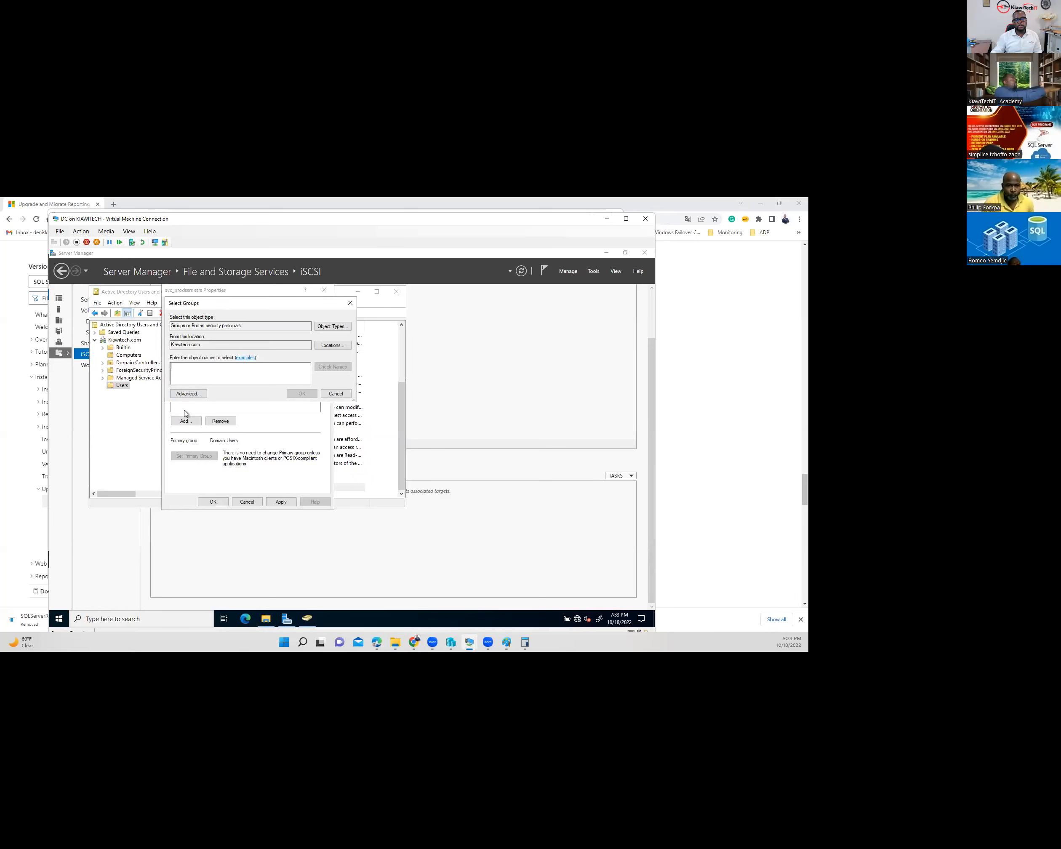
type("domain")
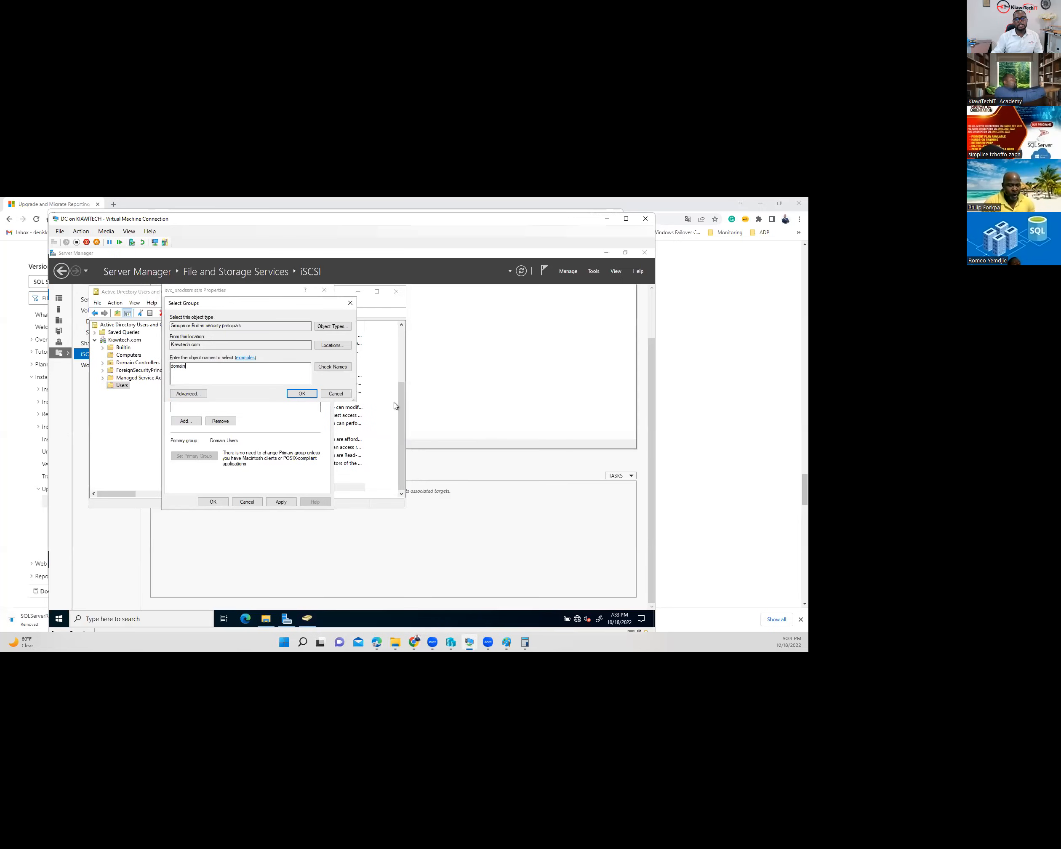
left_click(332, 367)
left_click(215, 371)
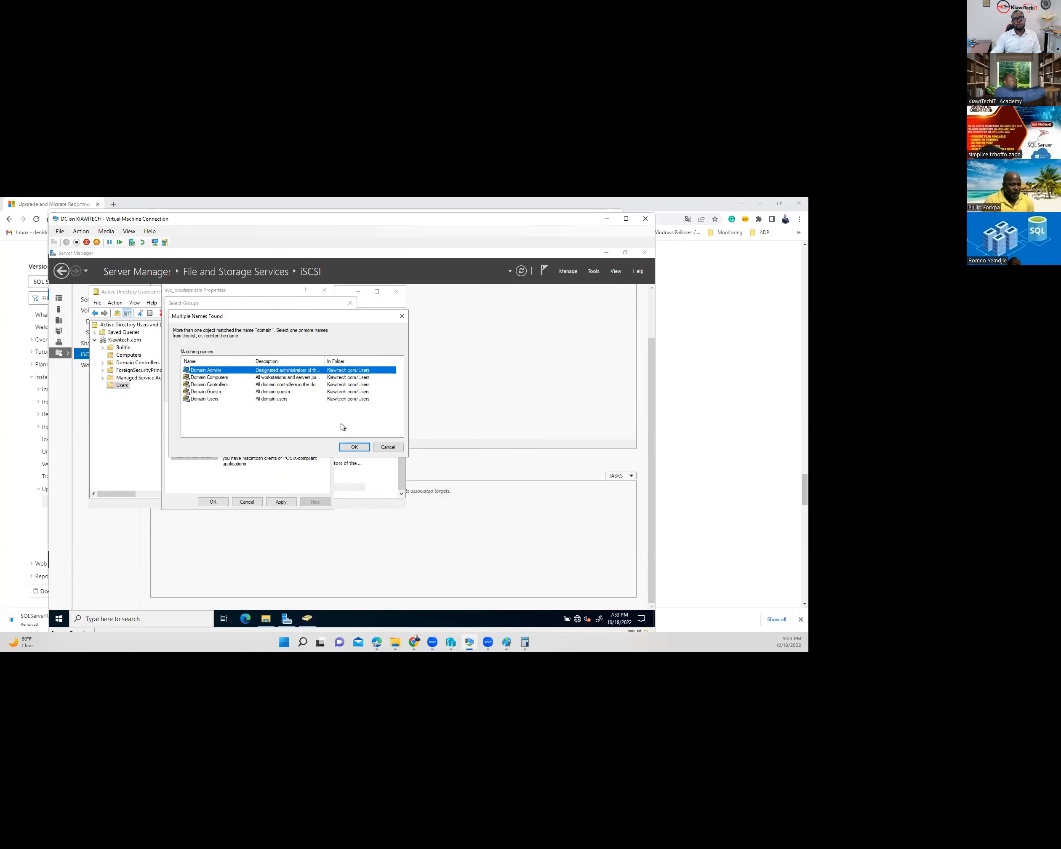
left_click(354, 447)
left_click(301, 394)
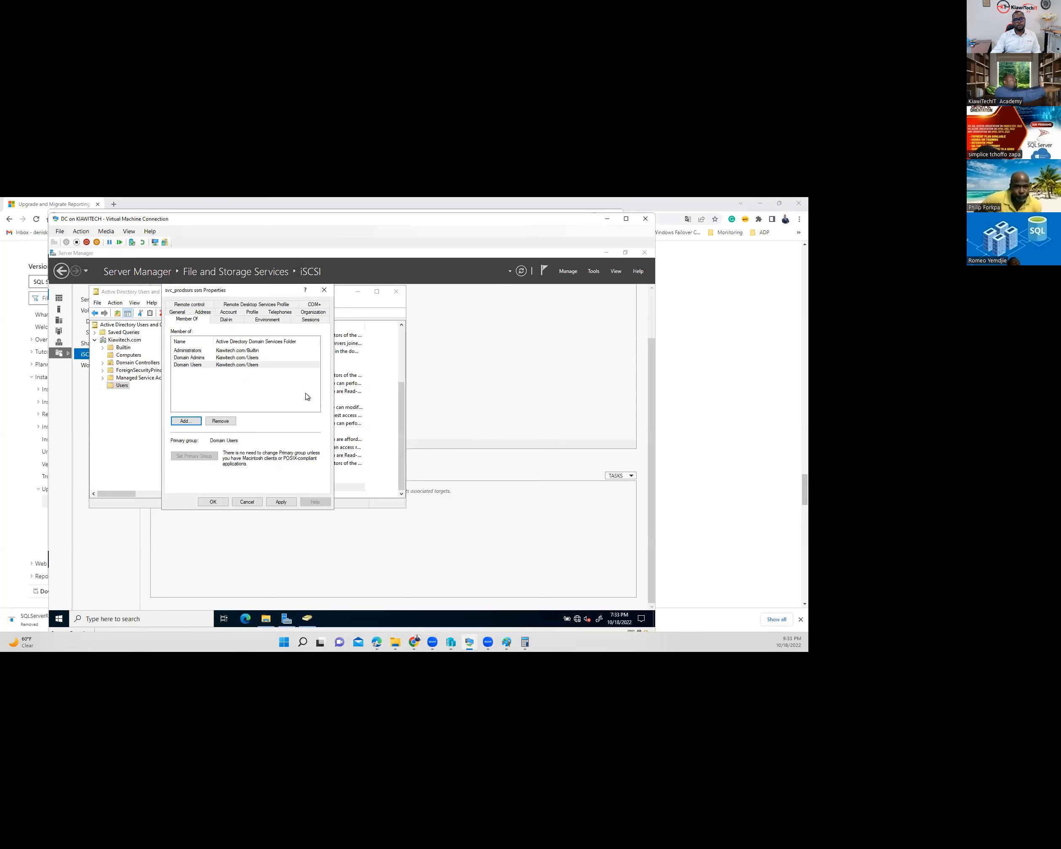
- Add the user to Remote Desktop Users and apply the group memberships
left_click(187, 421)
type("remote")
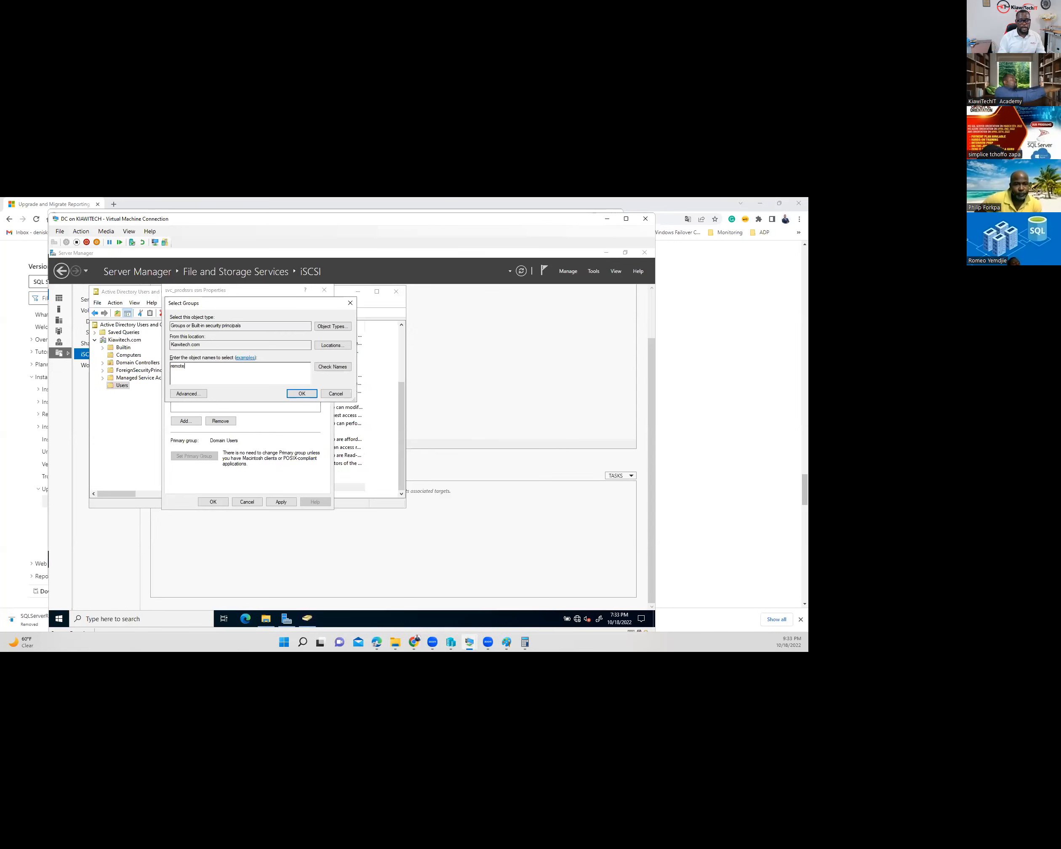
left_click(329, 367)
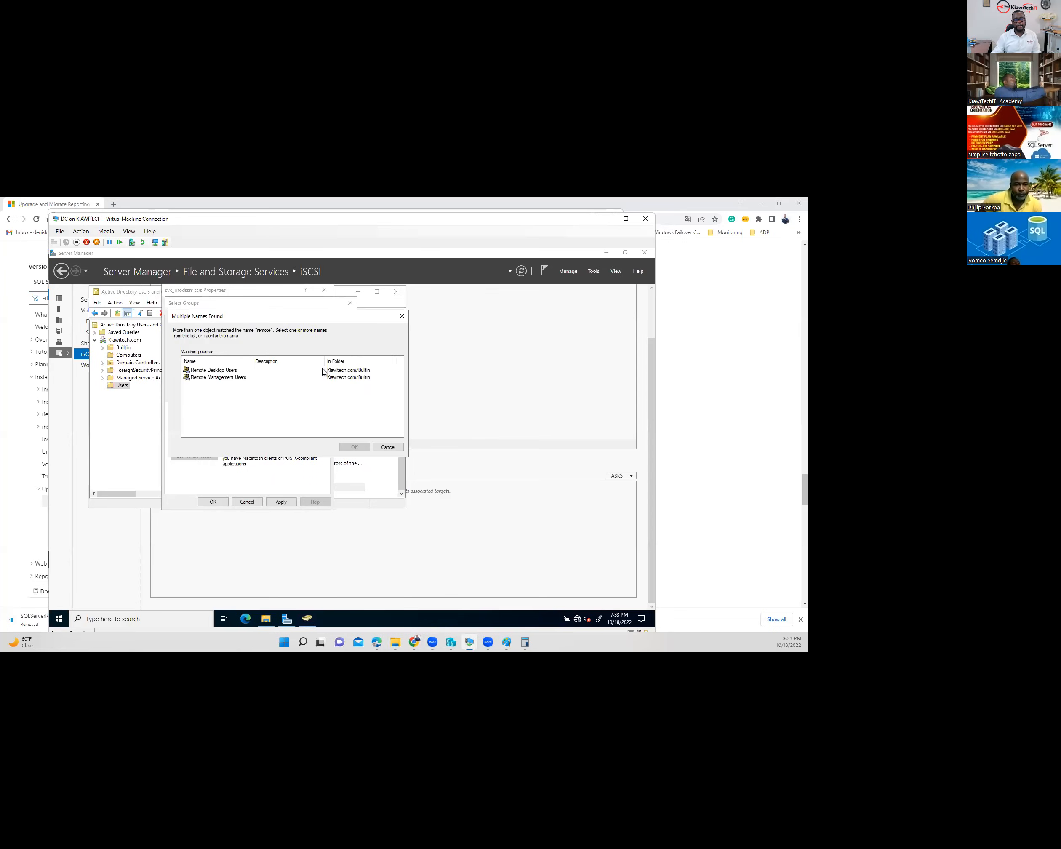
left_click(223, 372)
left_click(230, 378)
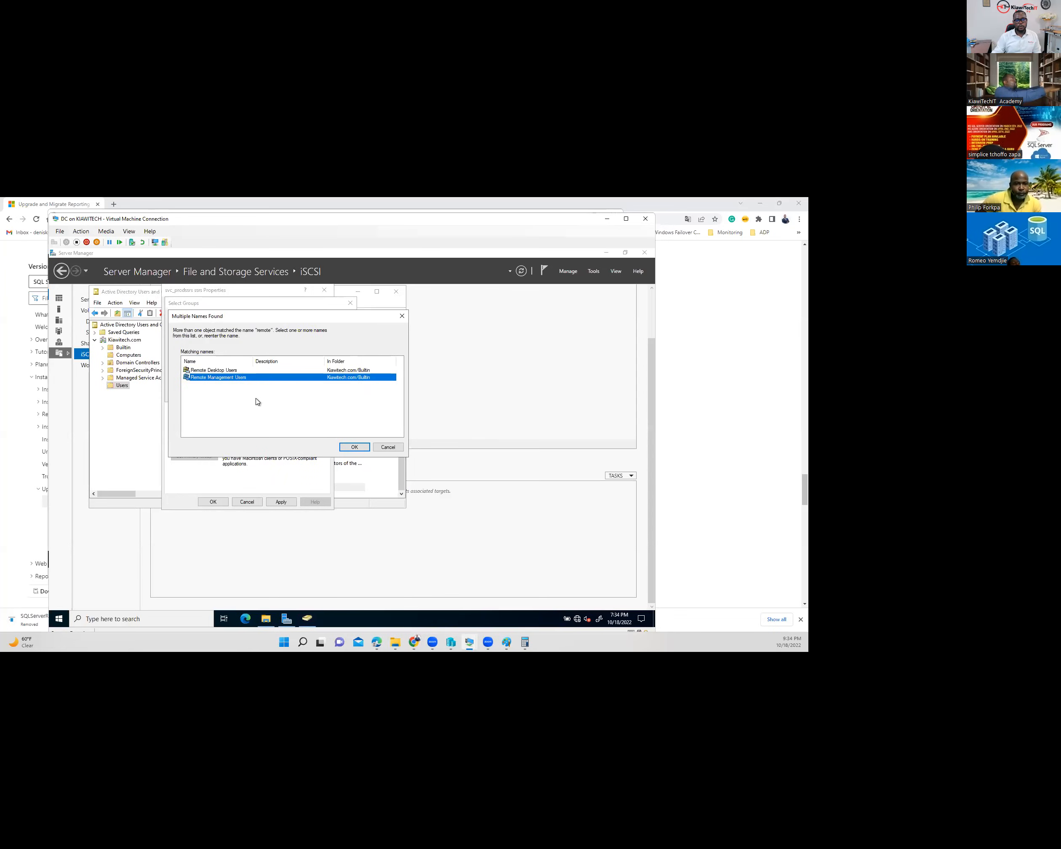
left_click(229, 371)
left_click(354, 447)
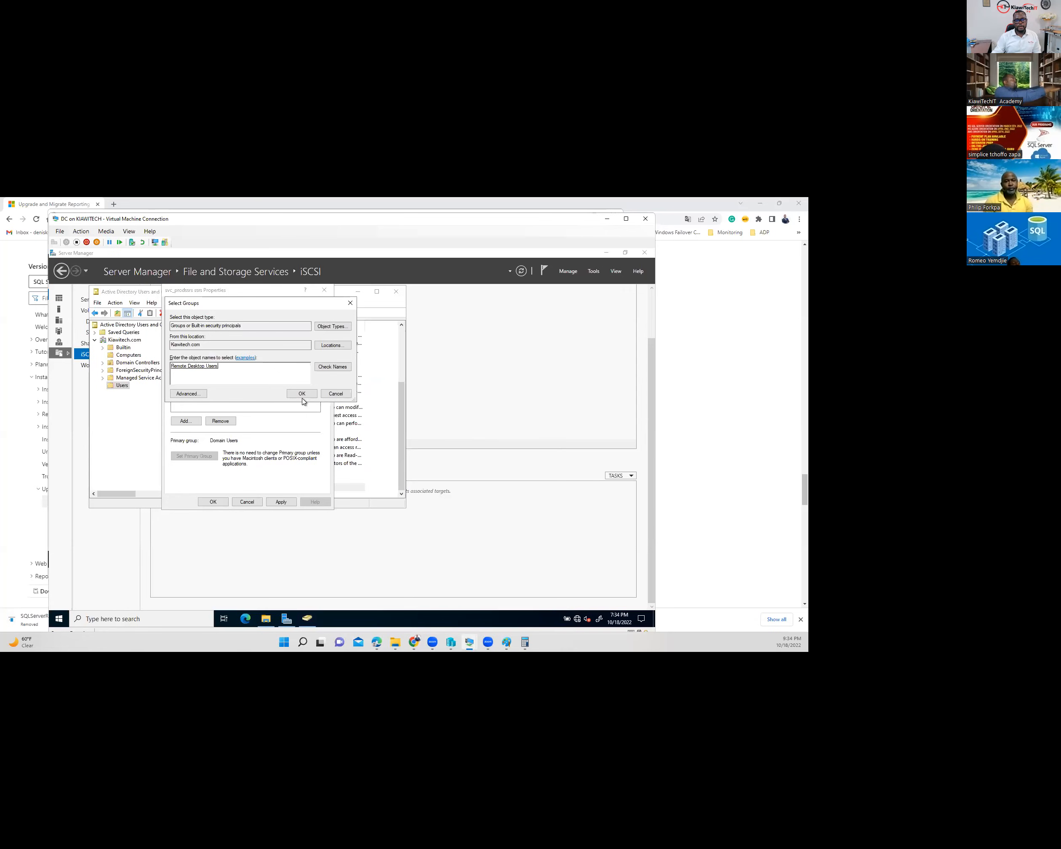
left_click(302, 397)
left_click(281, 501)
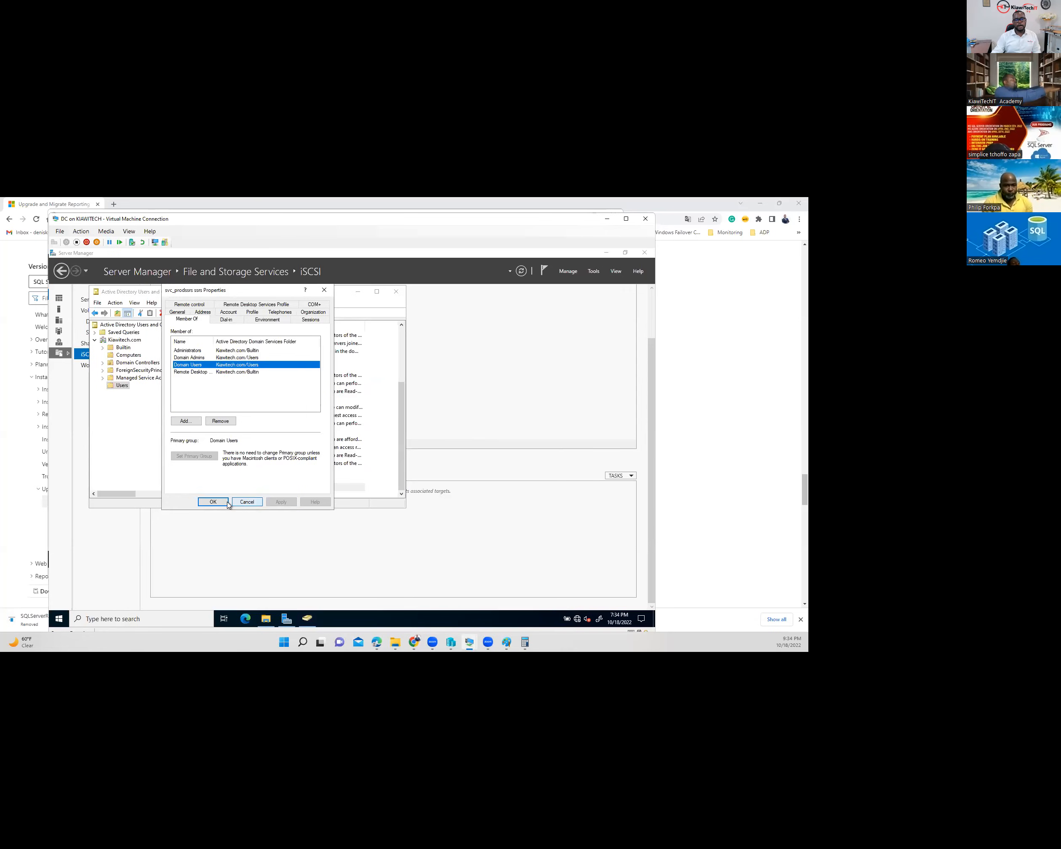
left_click(213, 502)
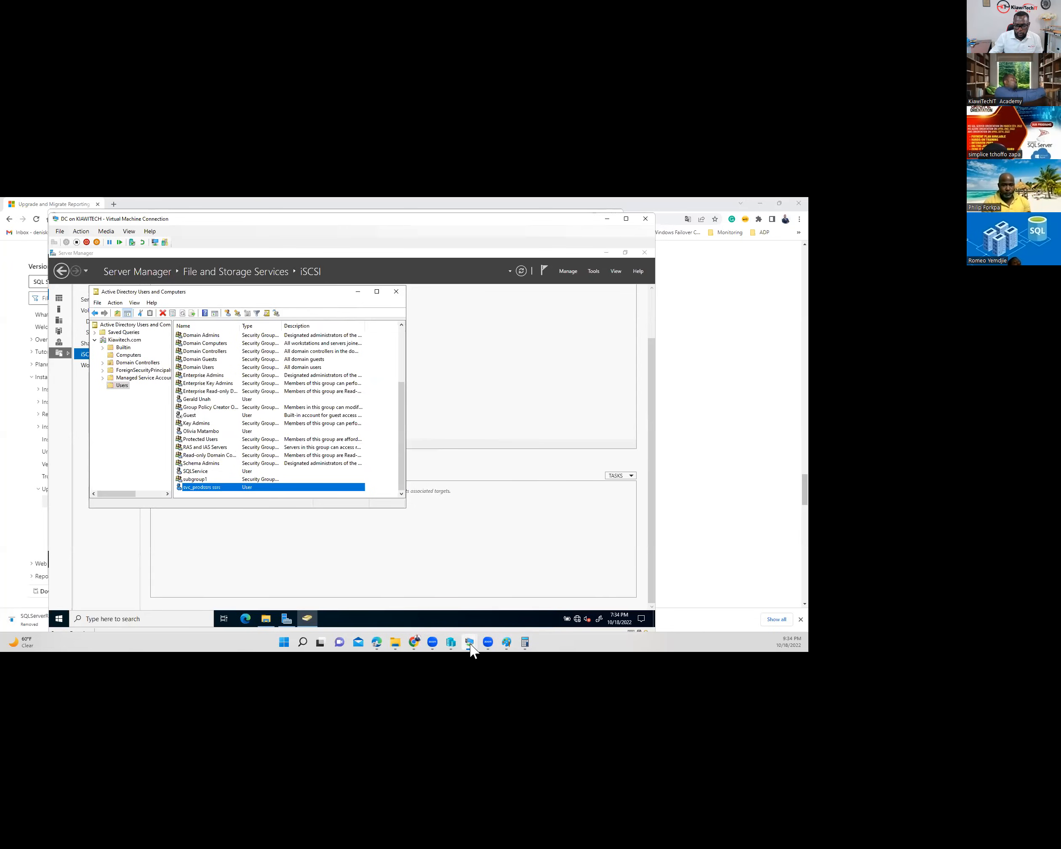
- On DEV, enter the domain SSRS account's password, apply it, and open Web Service URL
mouse_move(470, 645)
left_click(546, 599)
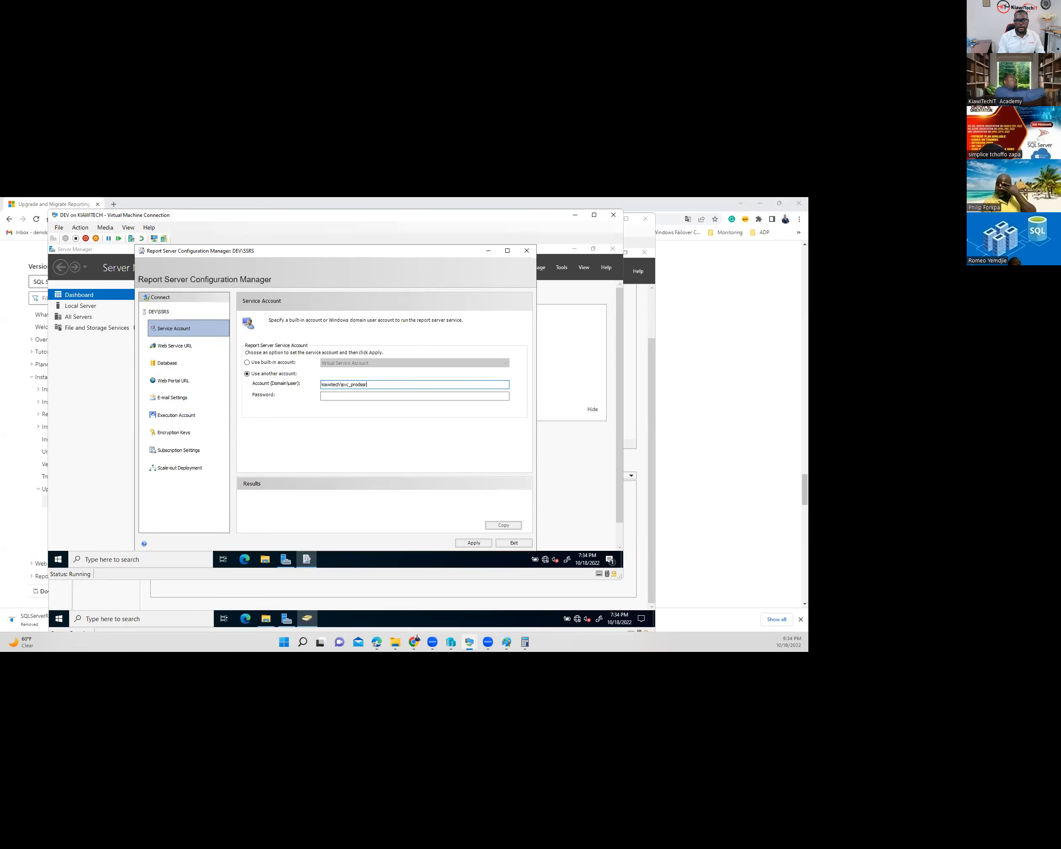
key("Tab")
type("•••••••••")
left_click(473, 541)
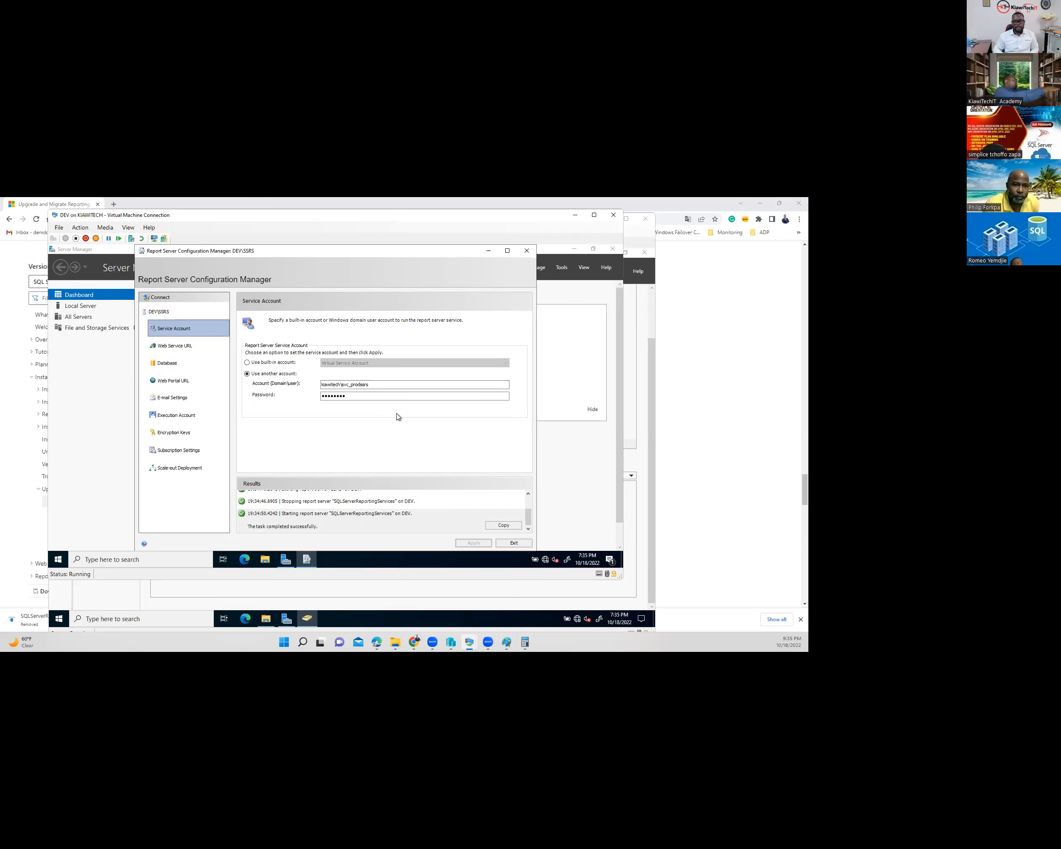
left_click(178, 347)
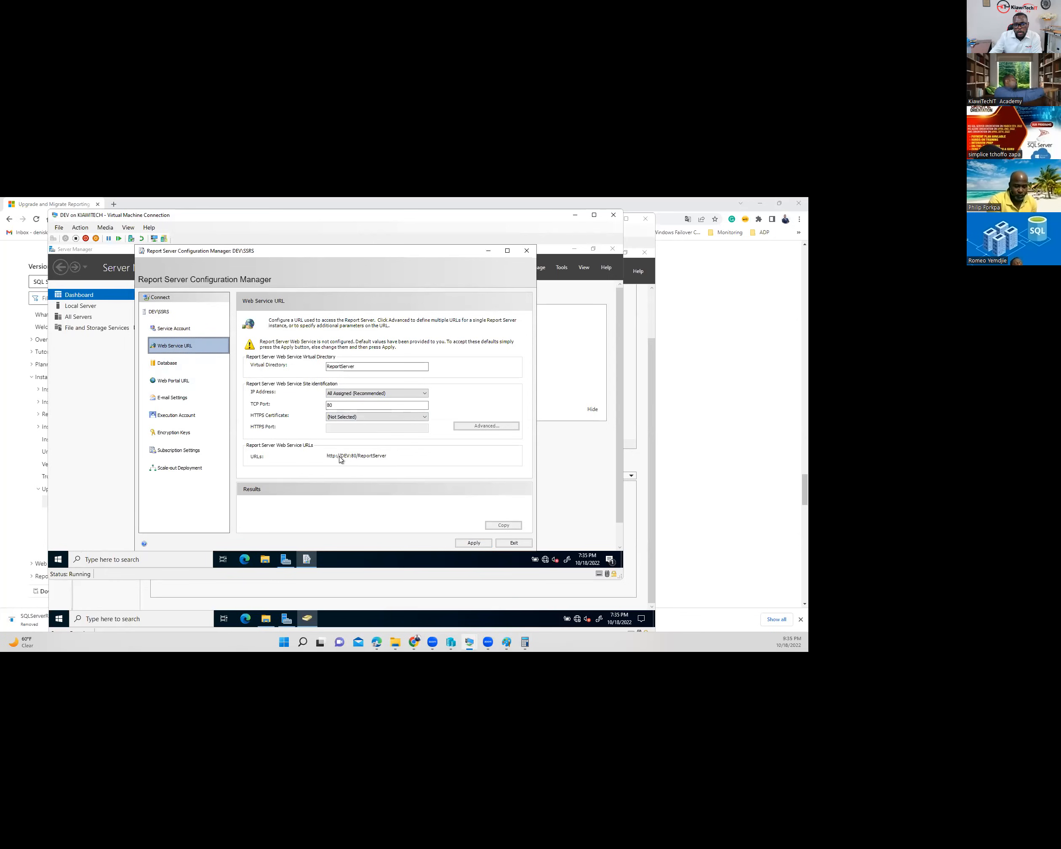
left_click(475, 544)
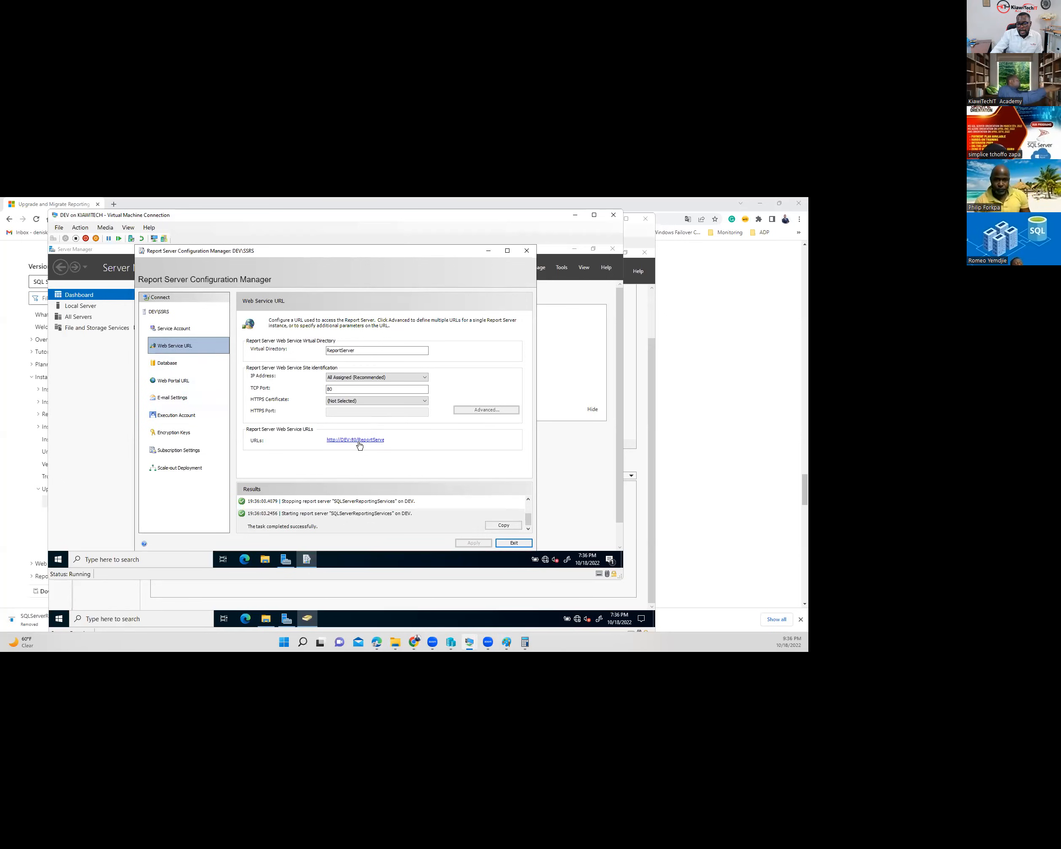
left_click(171, 366)
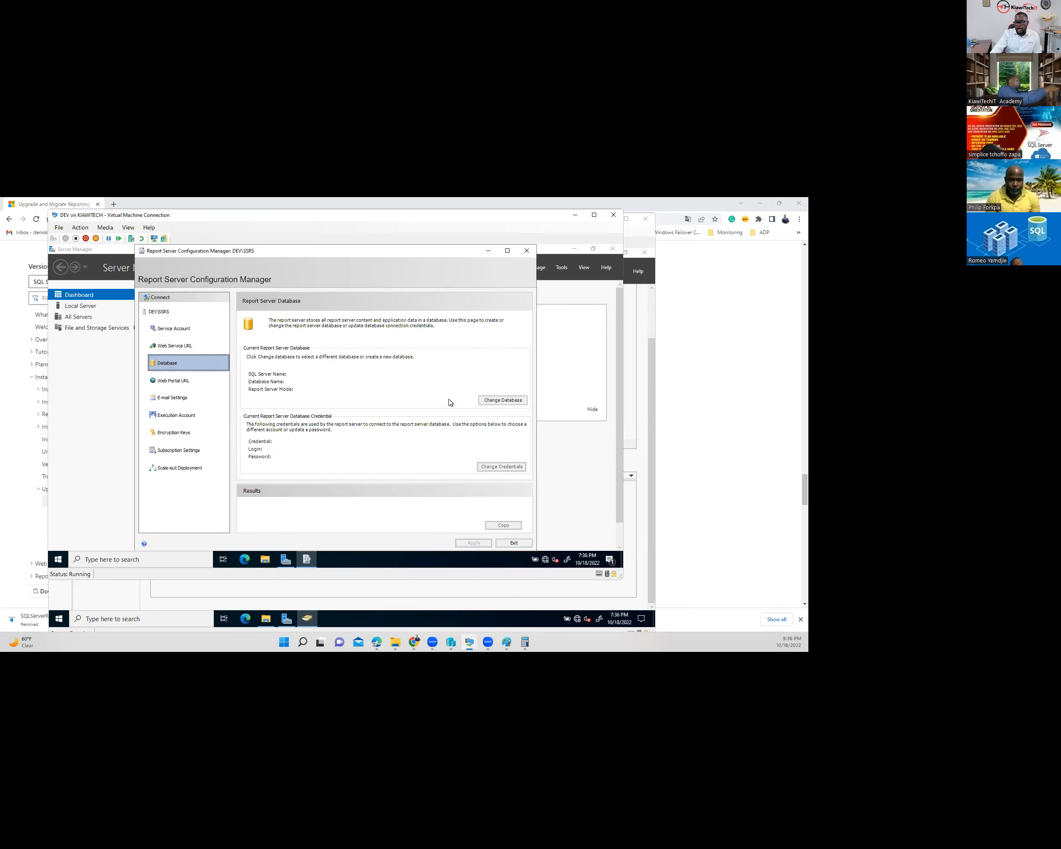
- Choose an existing report server database, enter PROD as server, and test the connection
left_click(503, 400)
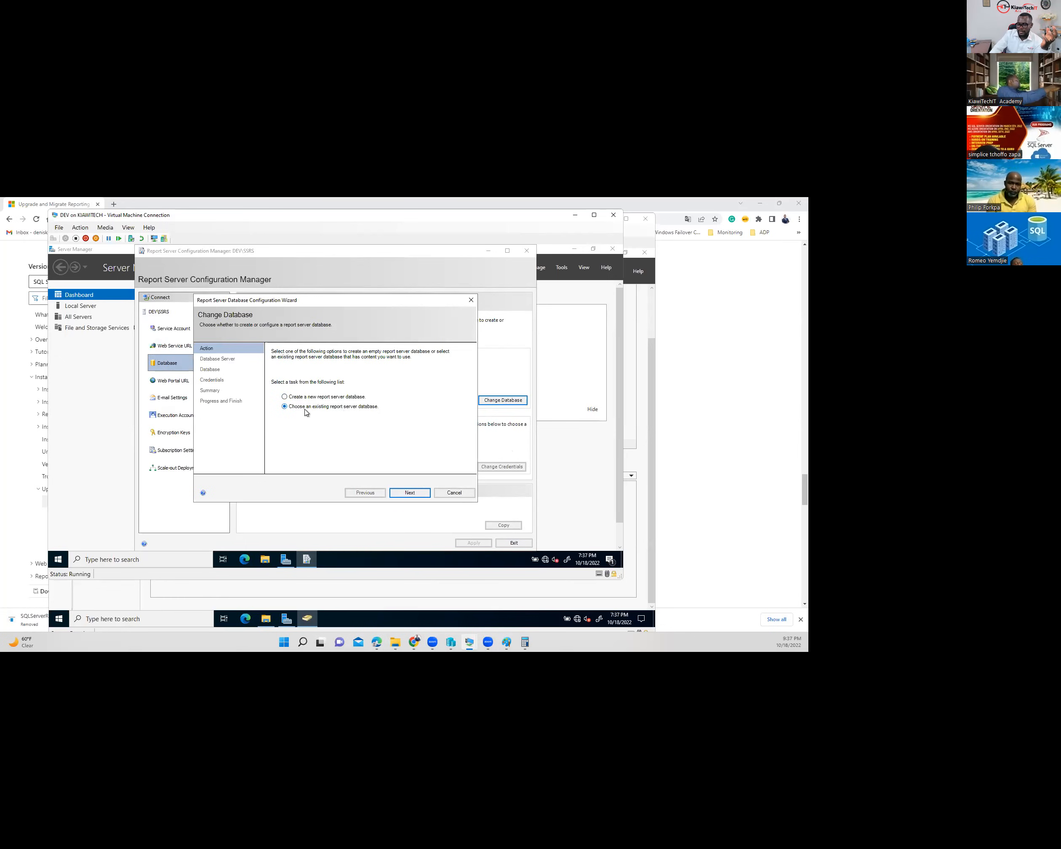
left_click(409, 492)
double_click(387, 397)
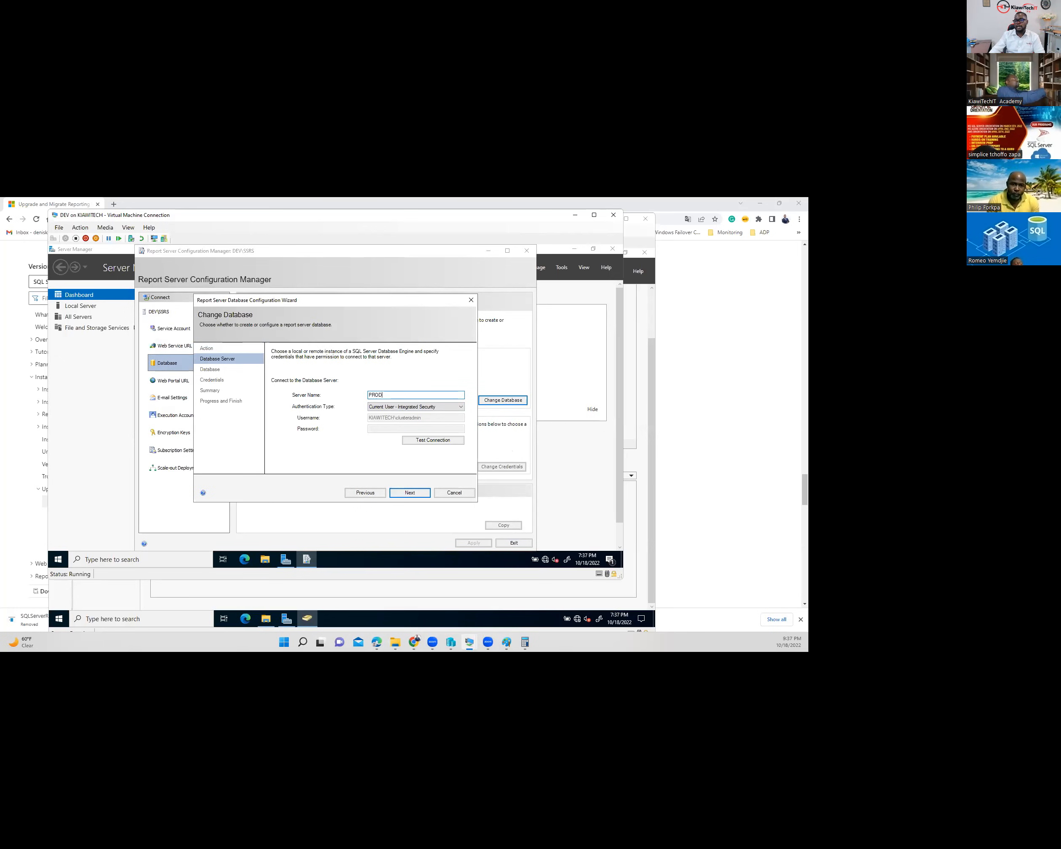
left_click(444, 440)
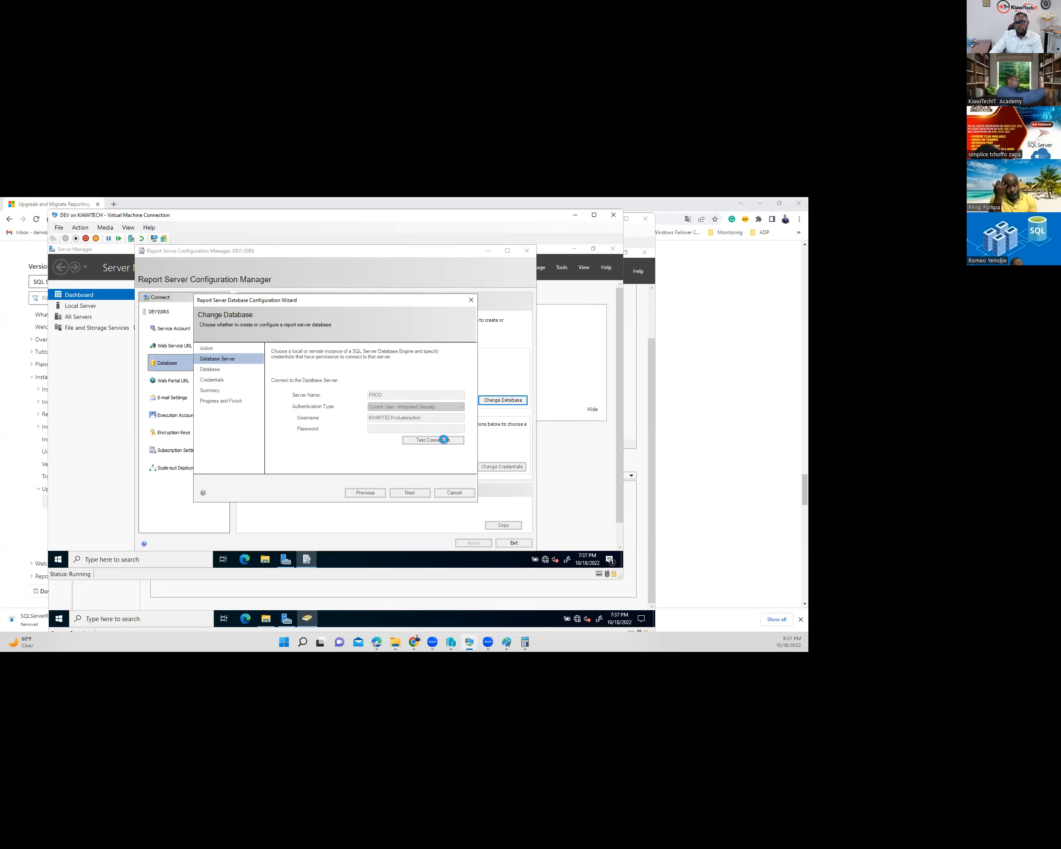
- On PROD, open SQL Server 2019 Configuration Manager and find the KTAPP service stopped
mouse_move(470, 642)
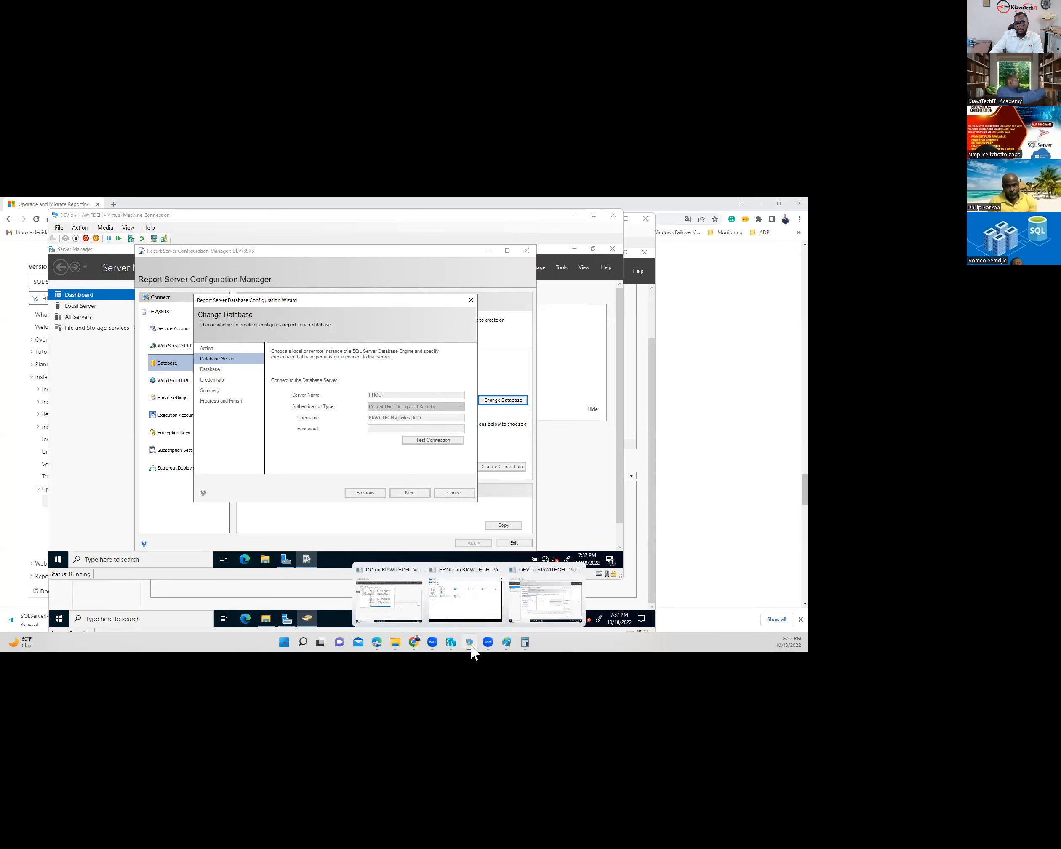
left_click(456, 603)
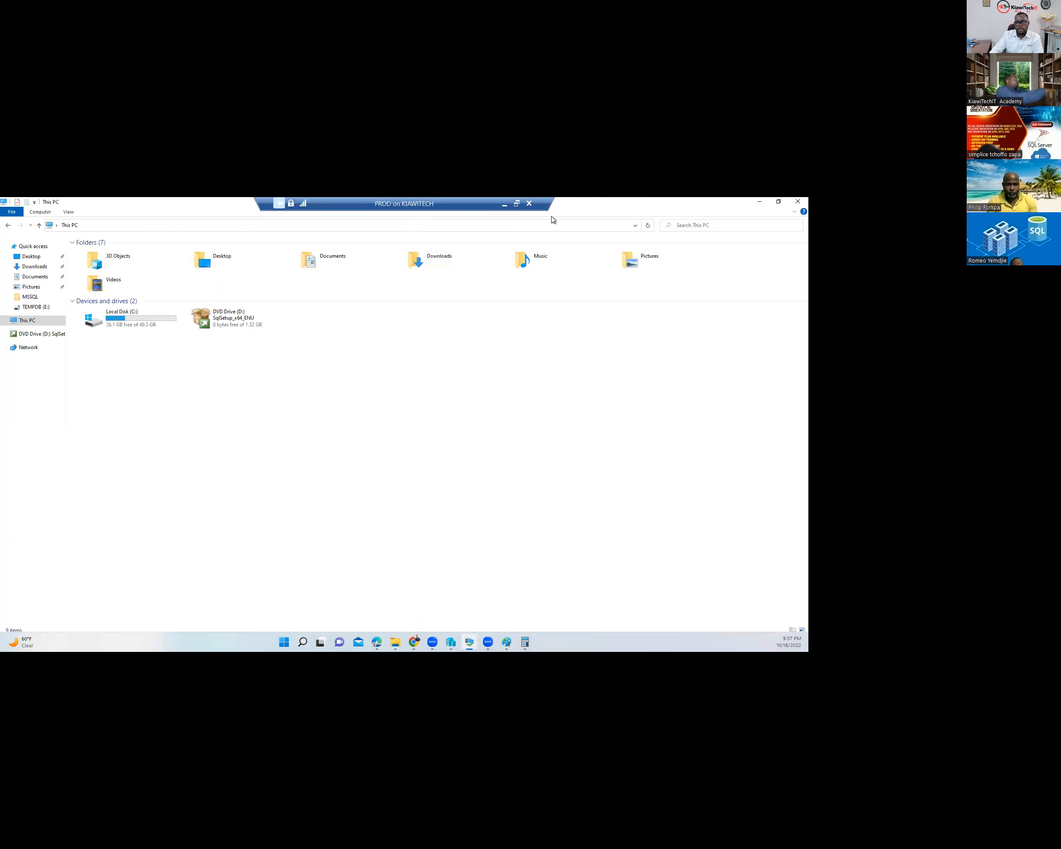
left_click(517, 203)
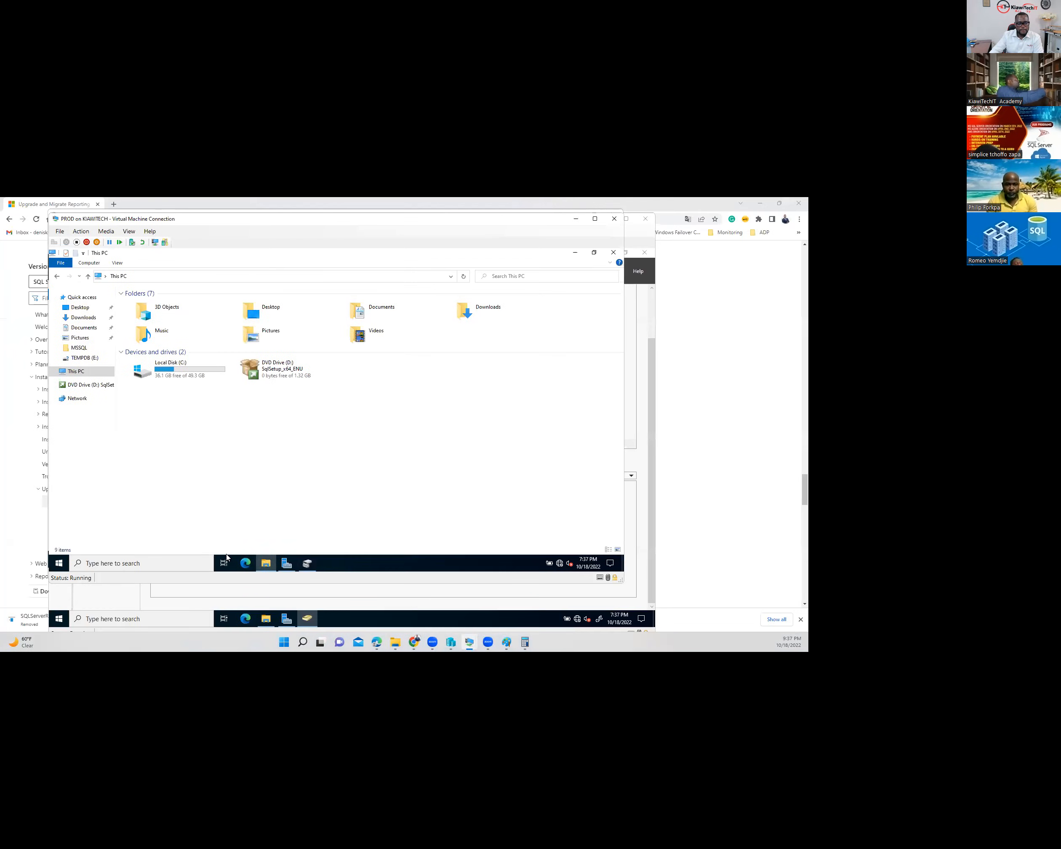
left_click(59, 563)
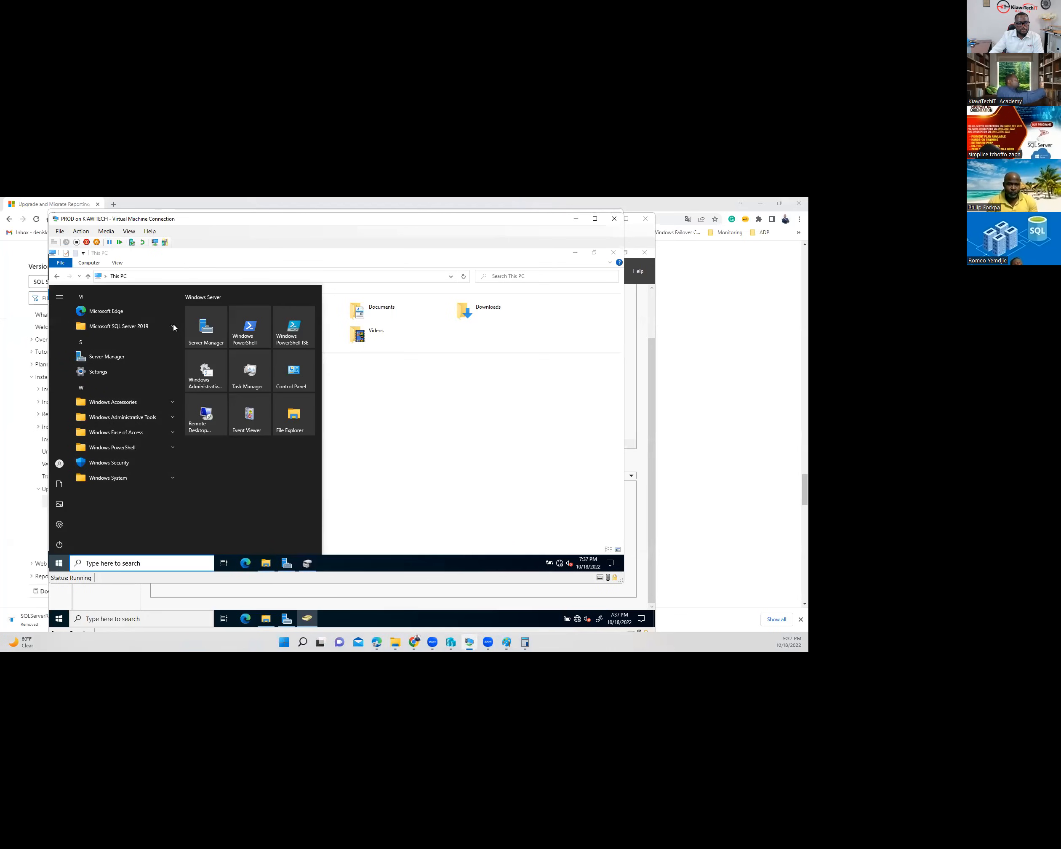
left_click(132, 328)
left_click(121, 343)
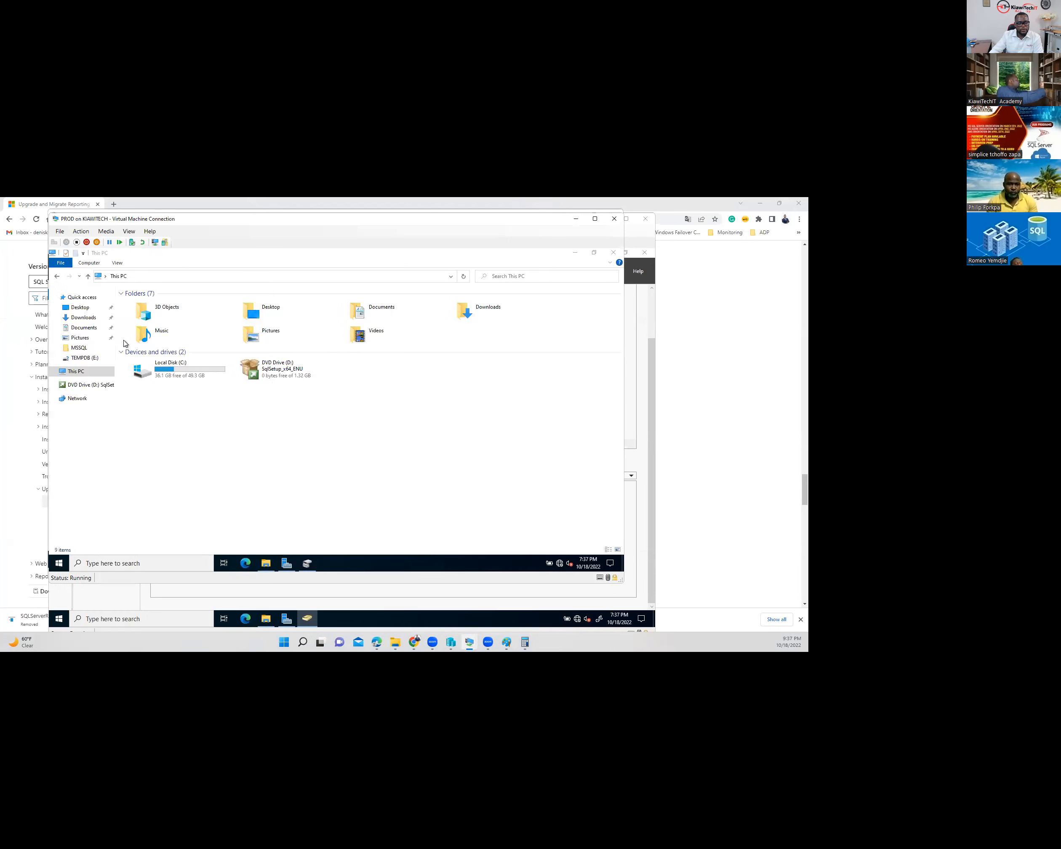
left_click(291, 461)
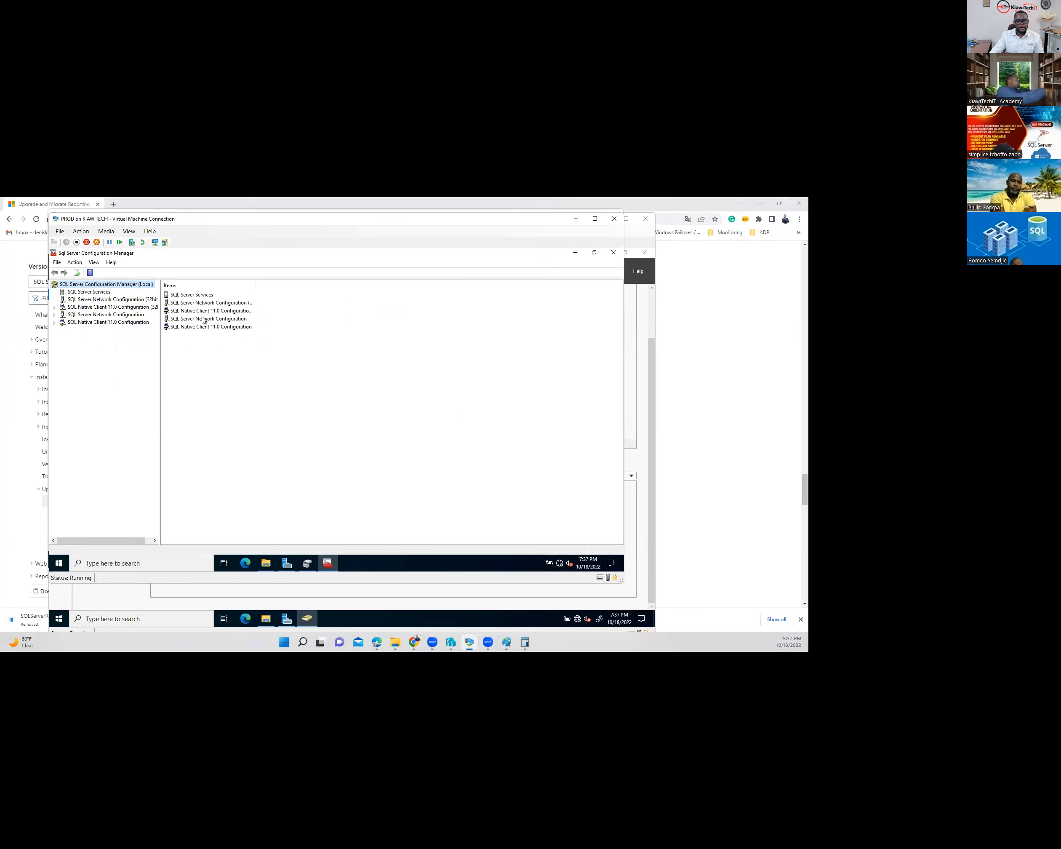
left_click(94, 292)
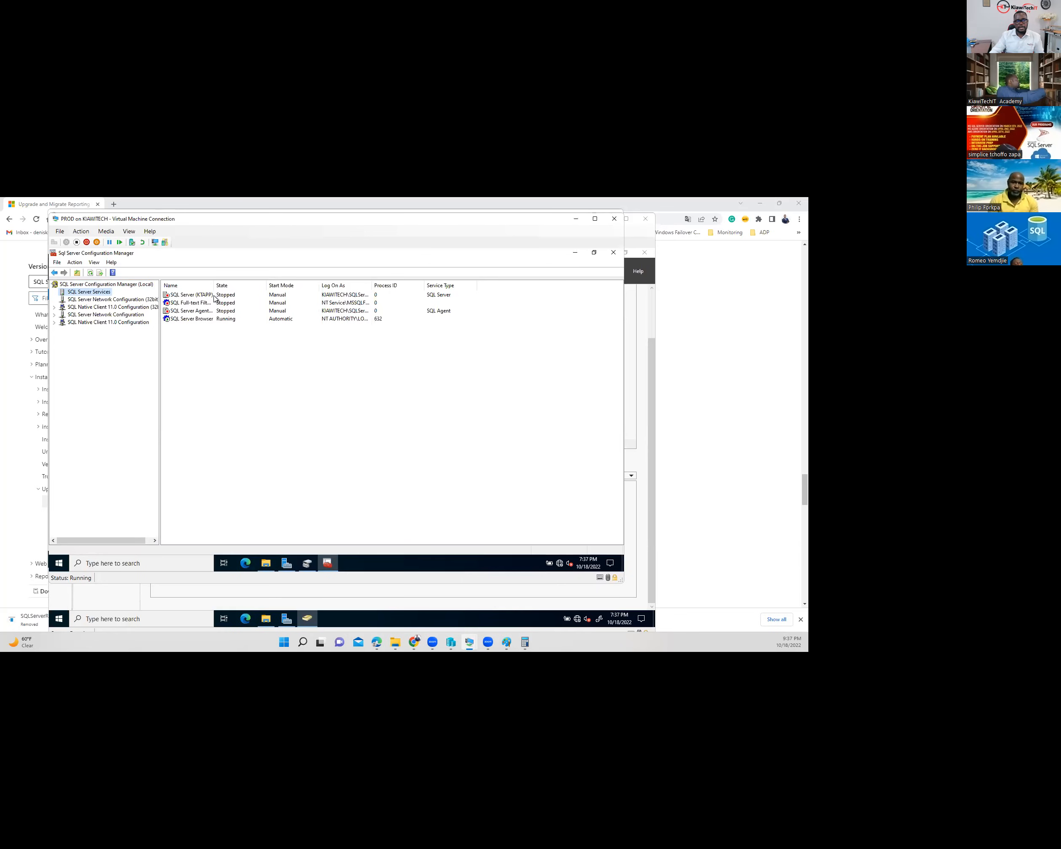
left_click(214, 295)
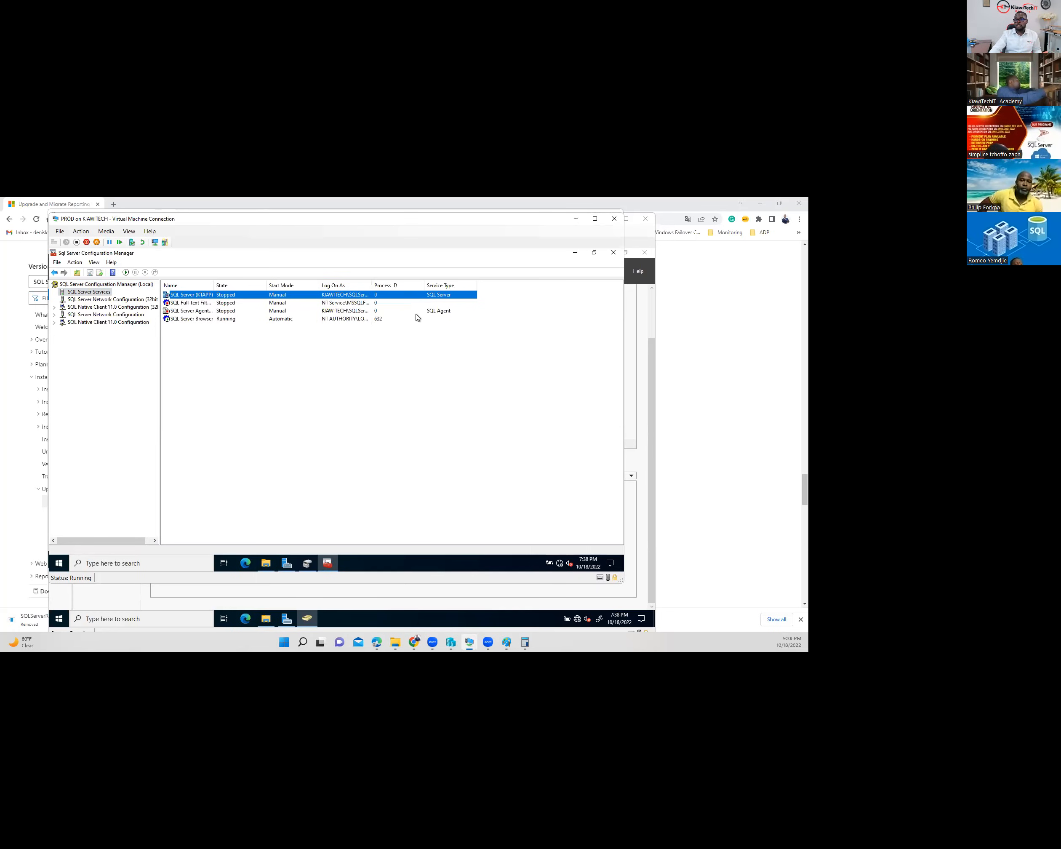
left_click(576, 220)
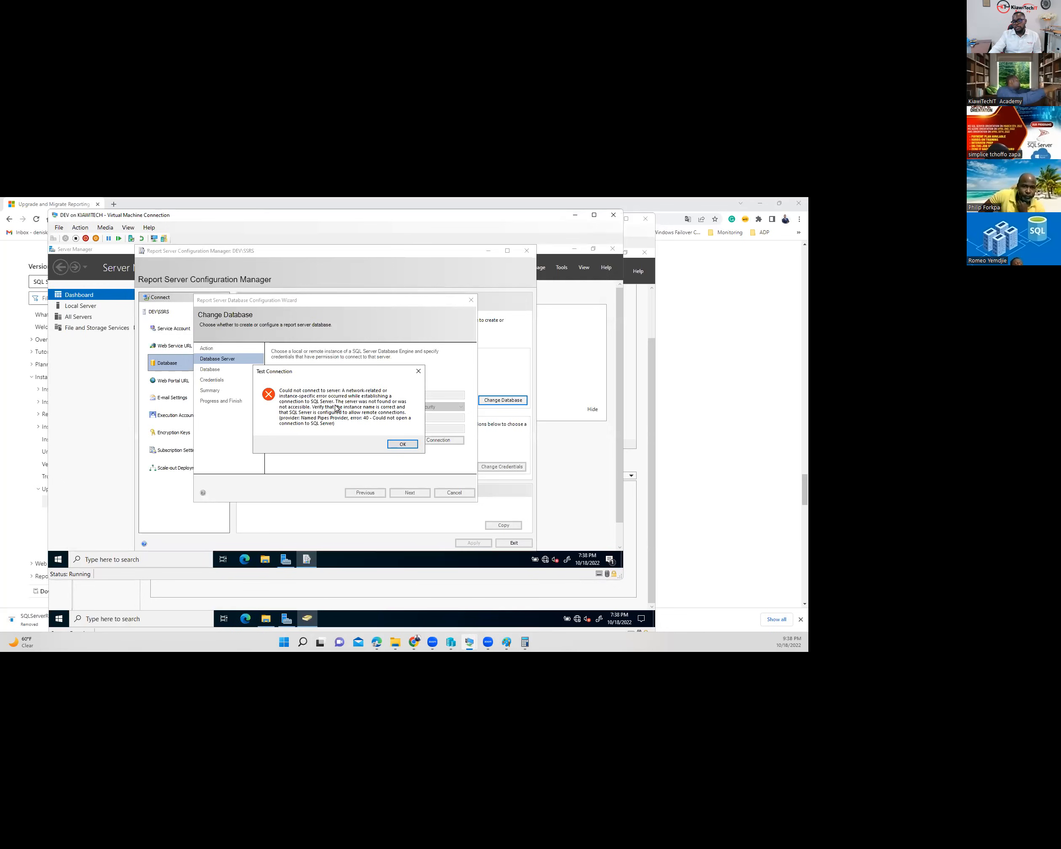
- Replace server name PROD with DEV, keep integrated security, and confirm the connection succeeds
left_click(404, 444)
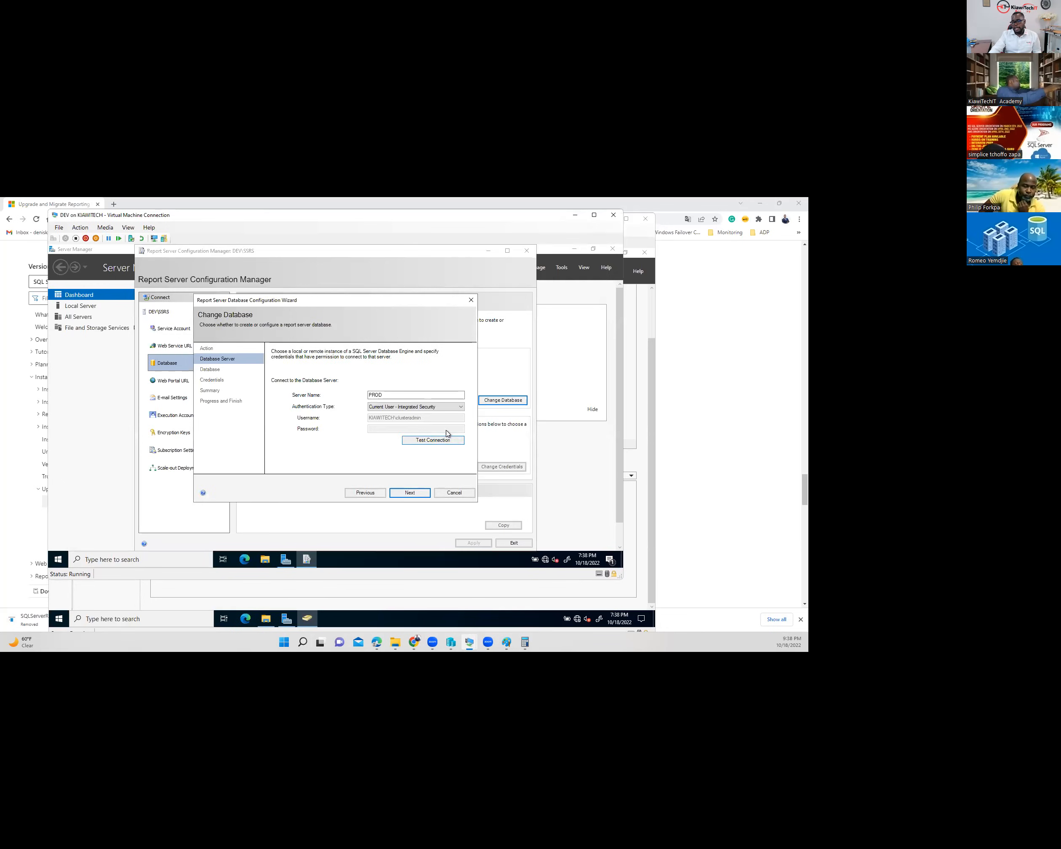
left_click_drag(421, 398, 354, 400)
type("DEV")
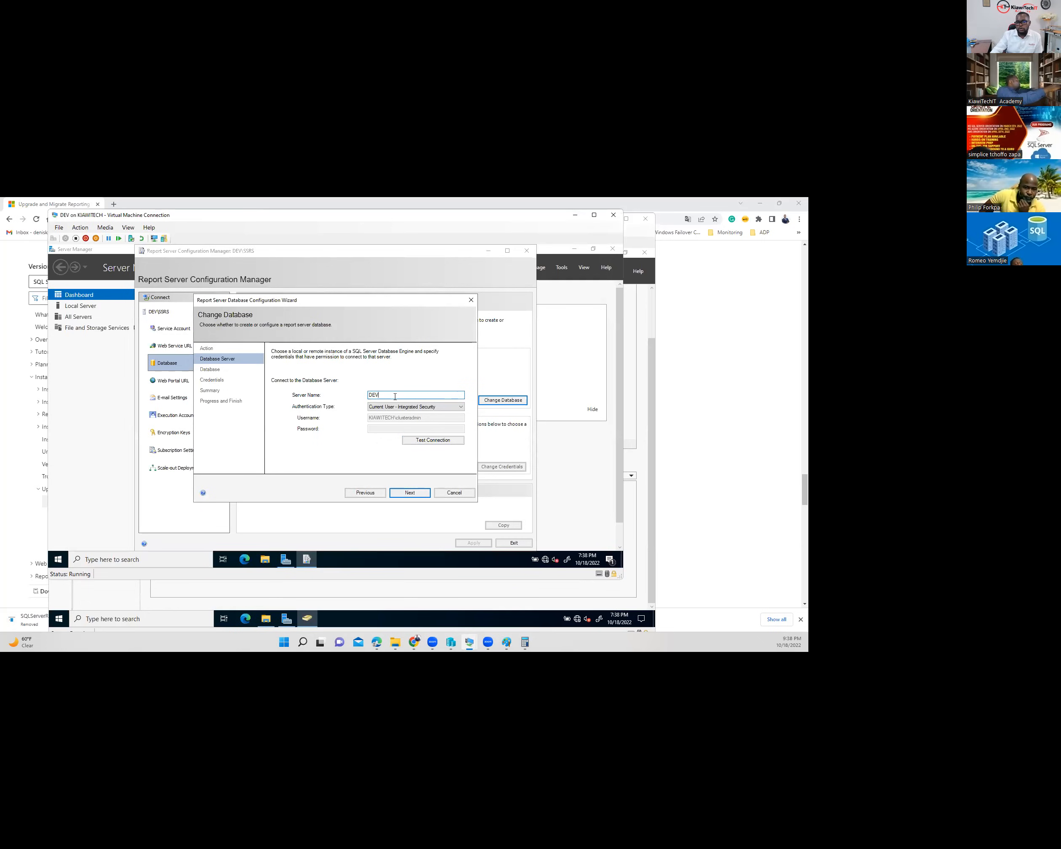
left_click(430, 410)
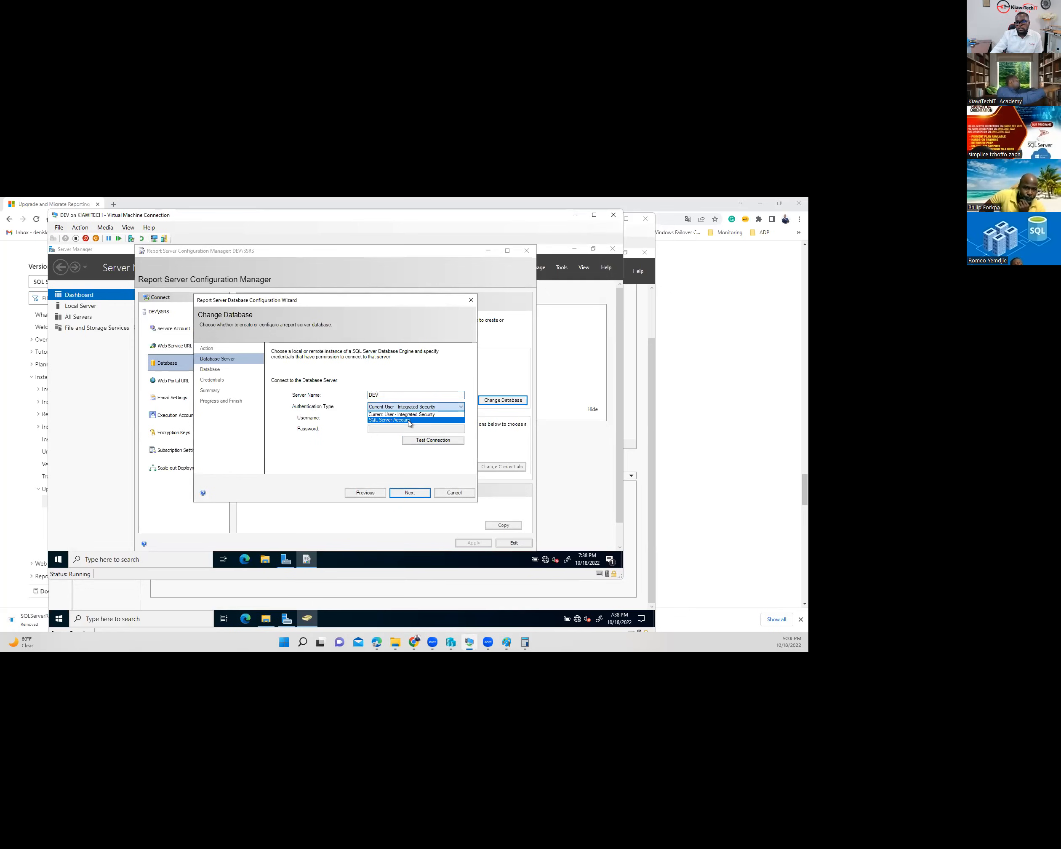
left_click(381, 414)
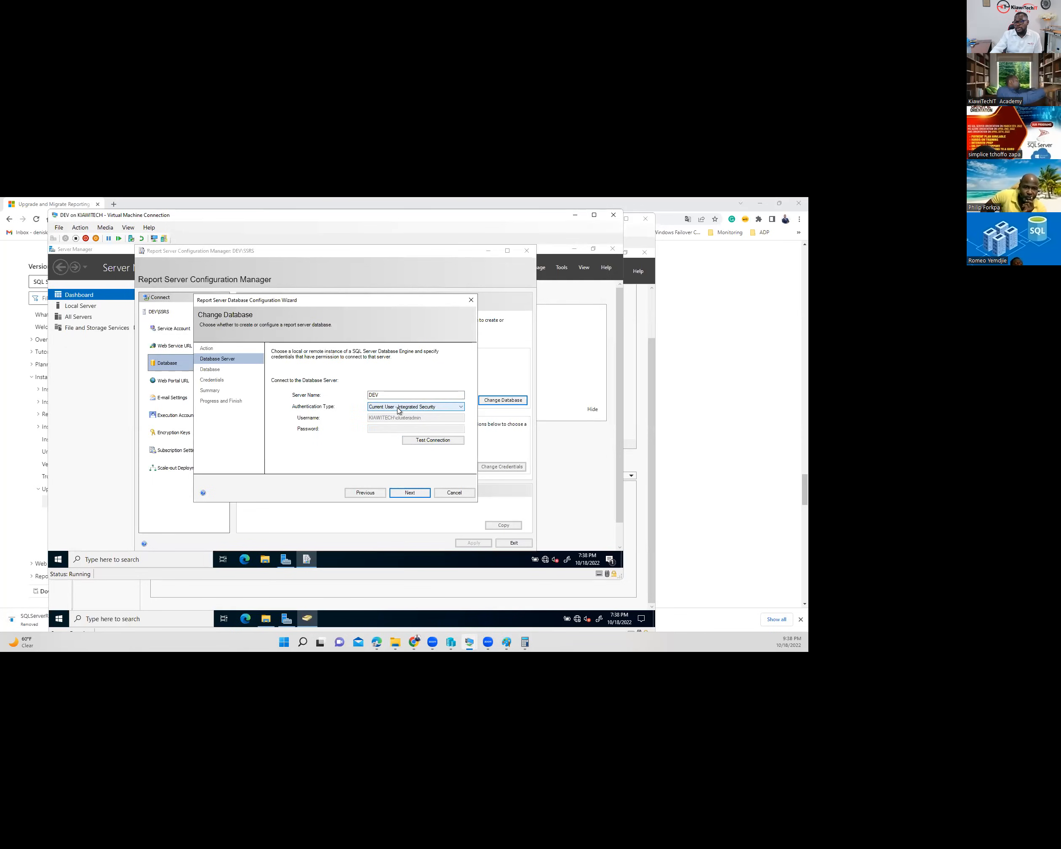
left_click(430, 444)
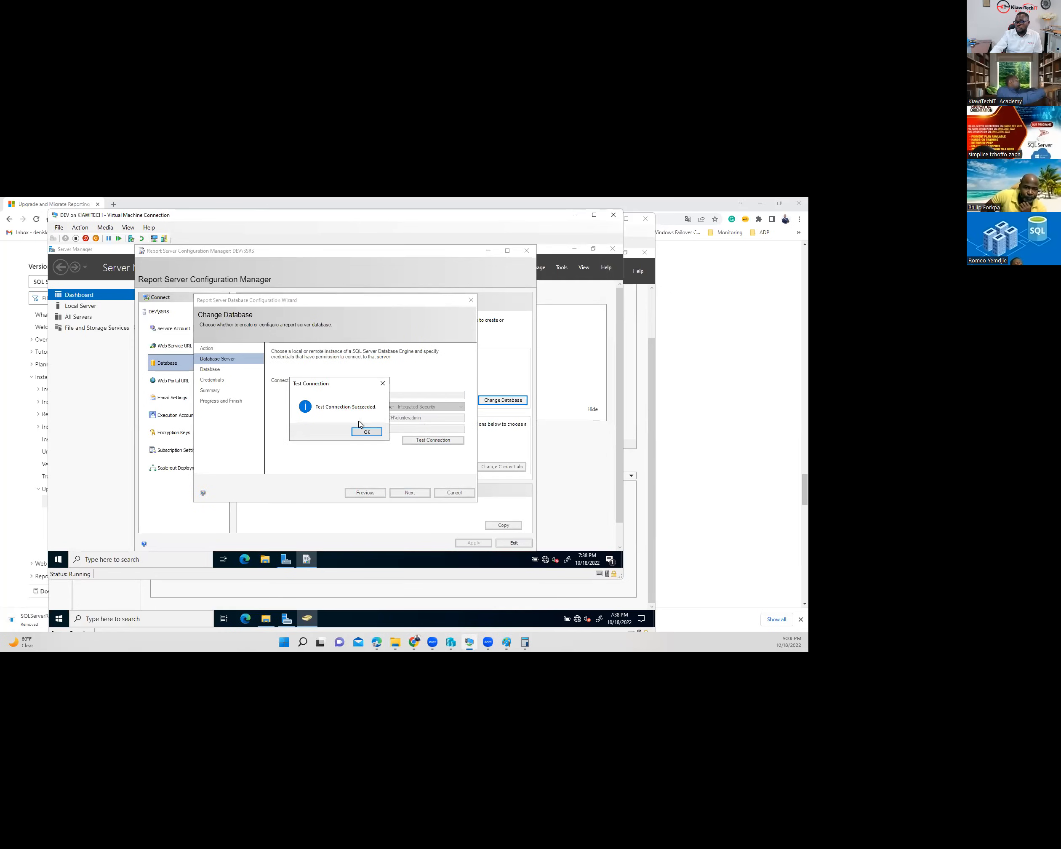
left_click(368, 433)
- Retest the DEV connection using SQL Server account authentication with a login and password
left_click(428, 408)
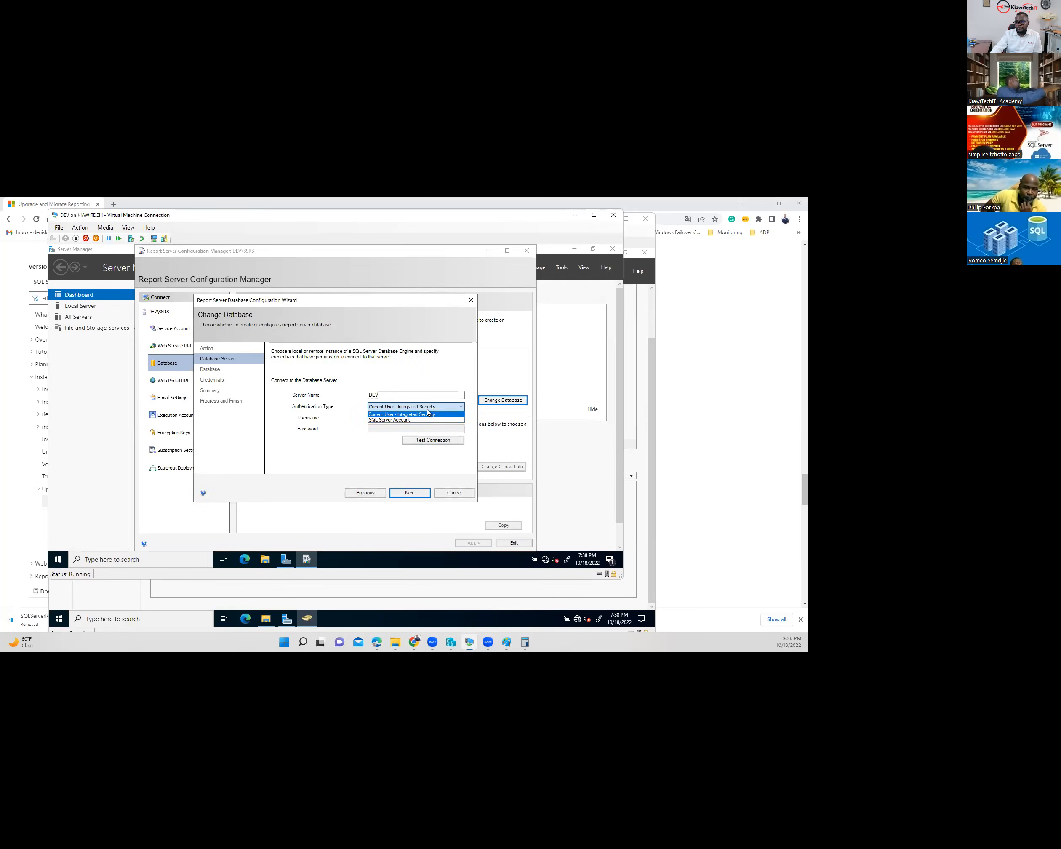
left_click(390, 421)
left_click(392, 418)
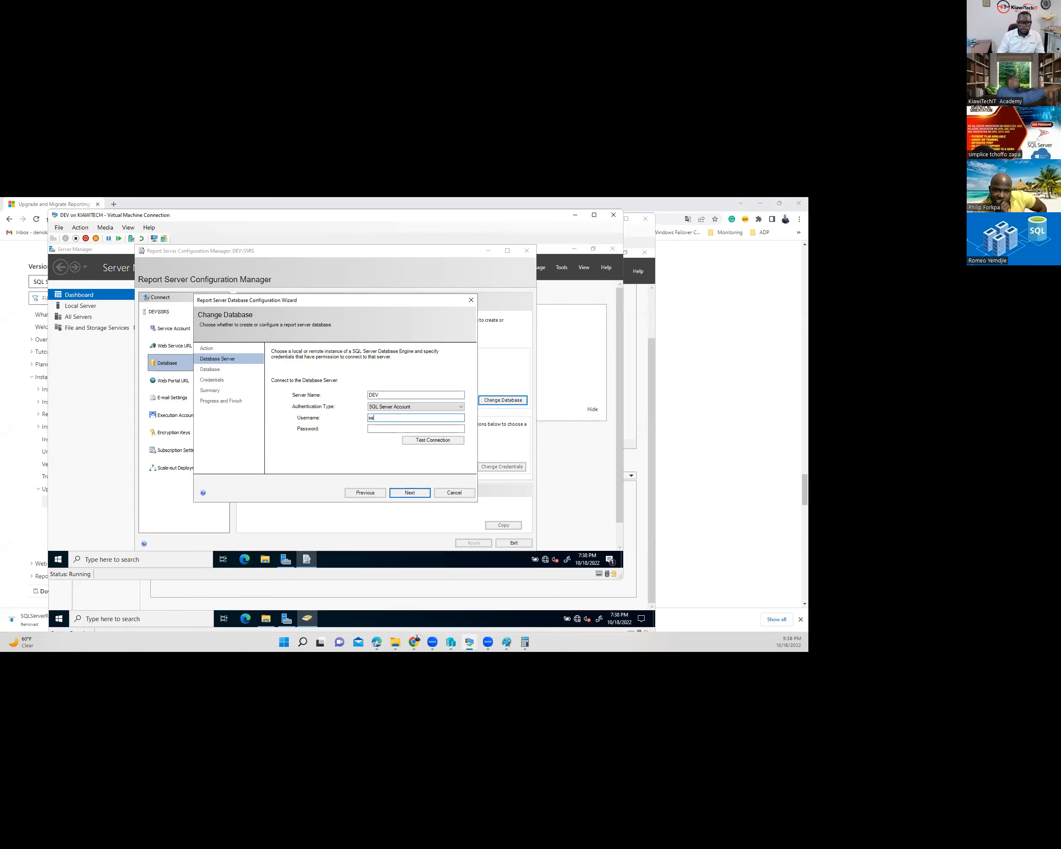
left_click(394, 427)
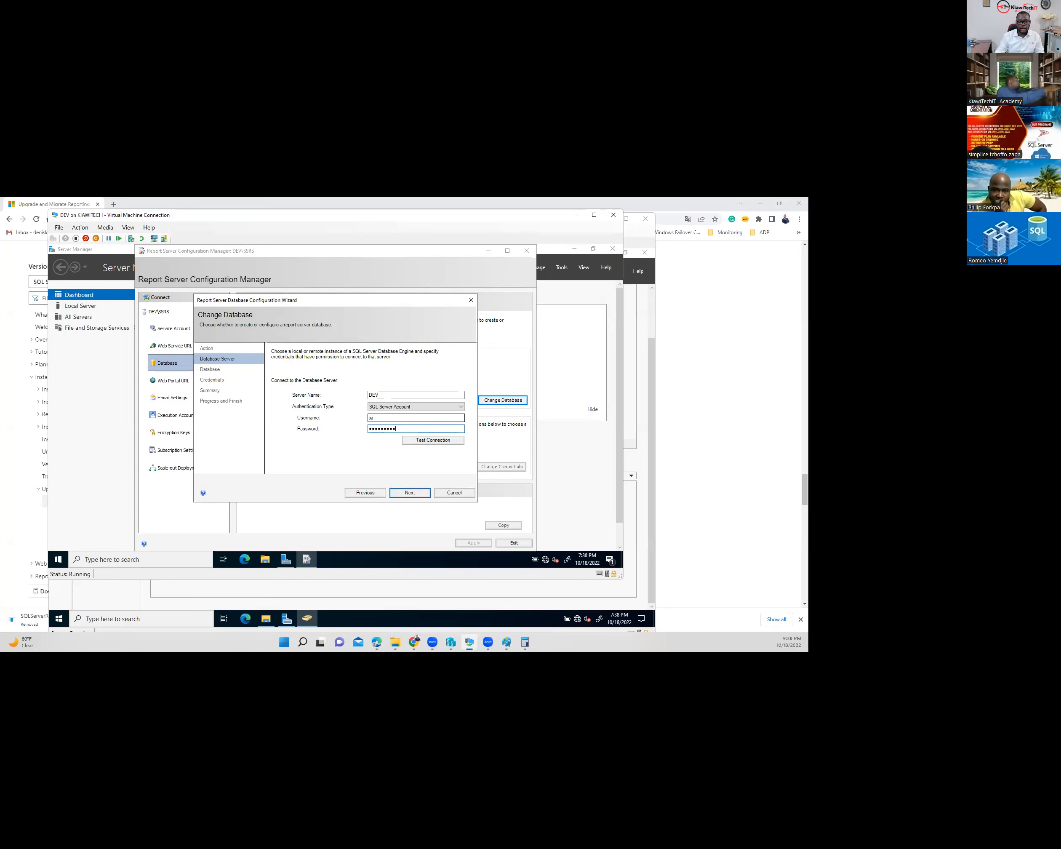
left_click(435, 440)
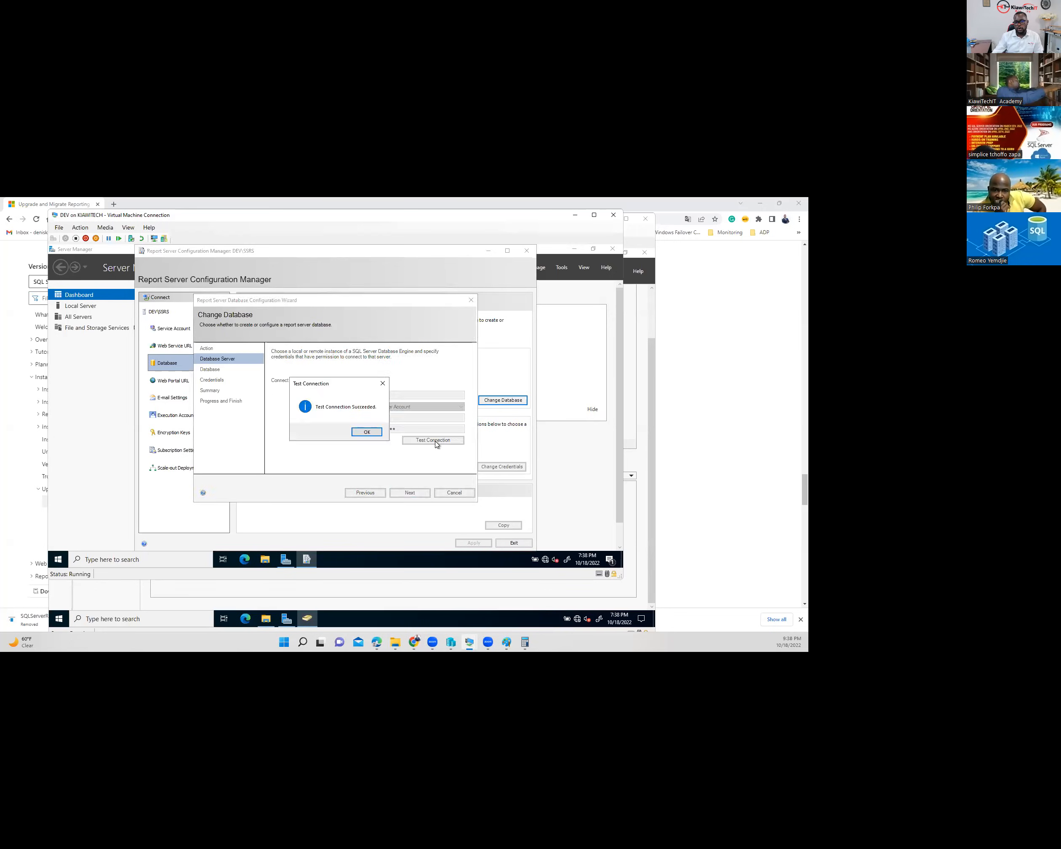
left_click(372, 431)
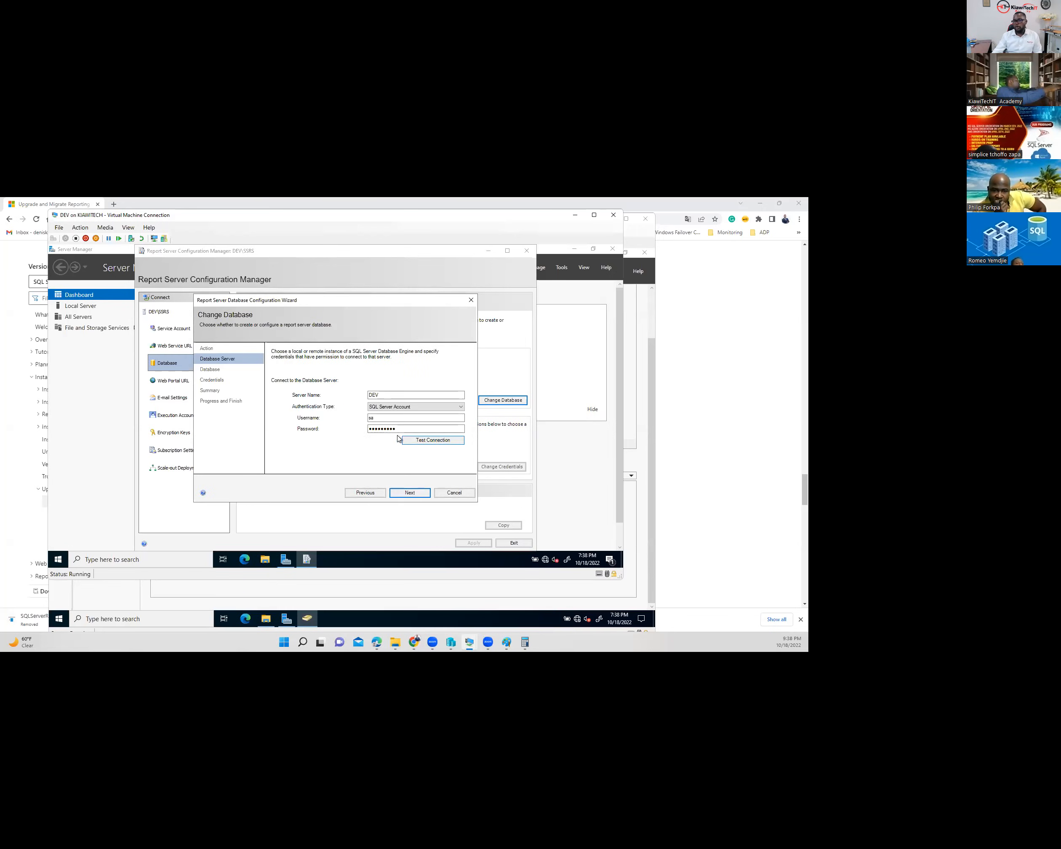
- Switch authentication back to integrated security and retest the connection successfully
left_click(414, 408)
left_click(415, 408)
left_click(413, 408)
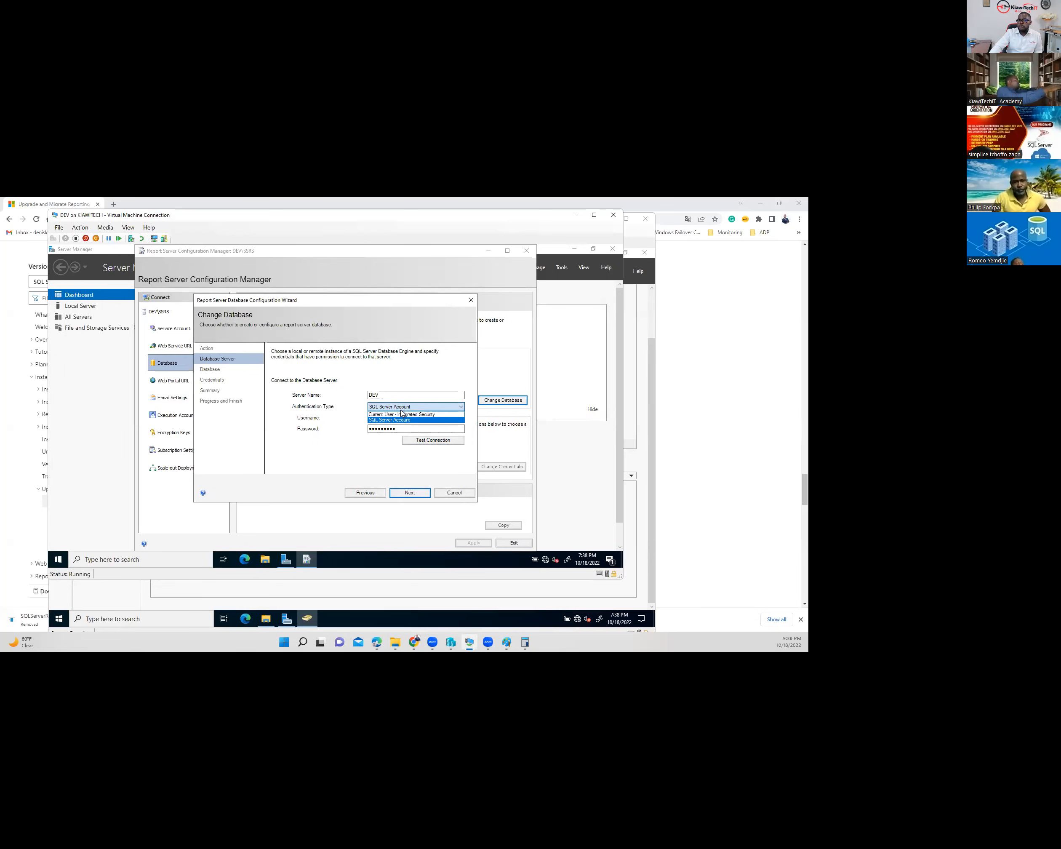
left_click(402, 414)
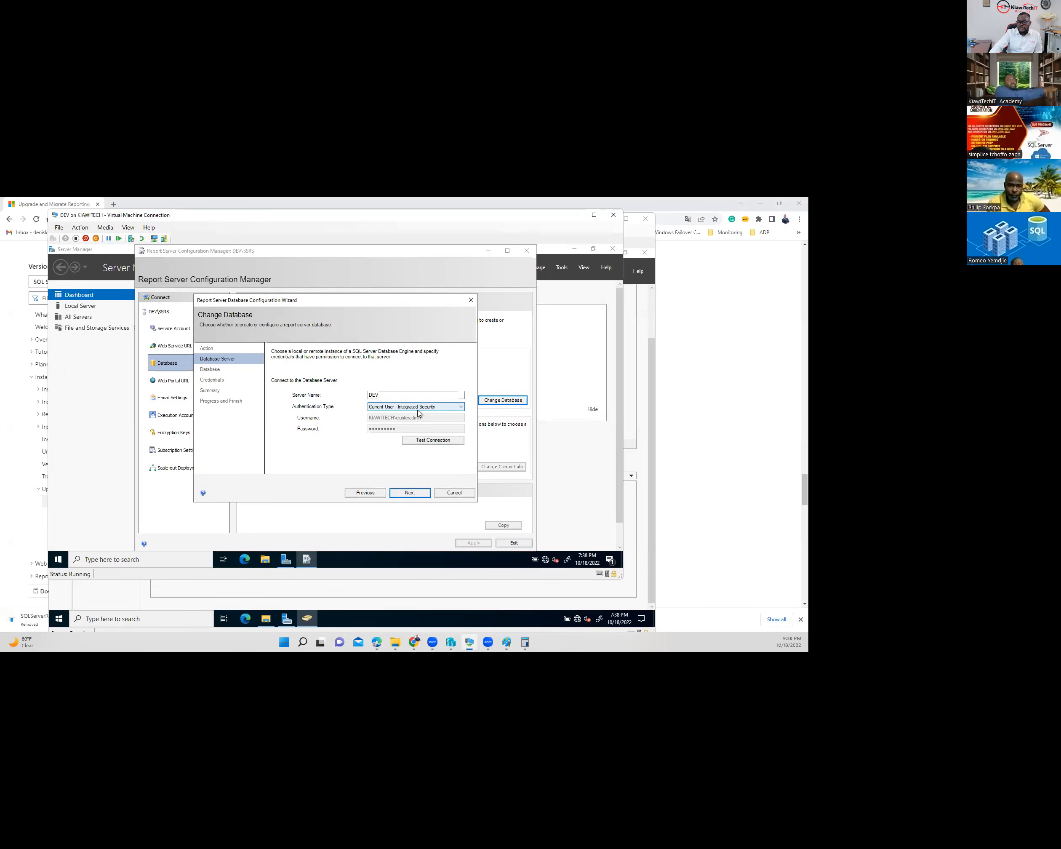
left_click(432, 440)
left_click(364, 432)
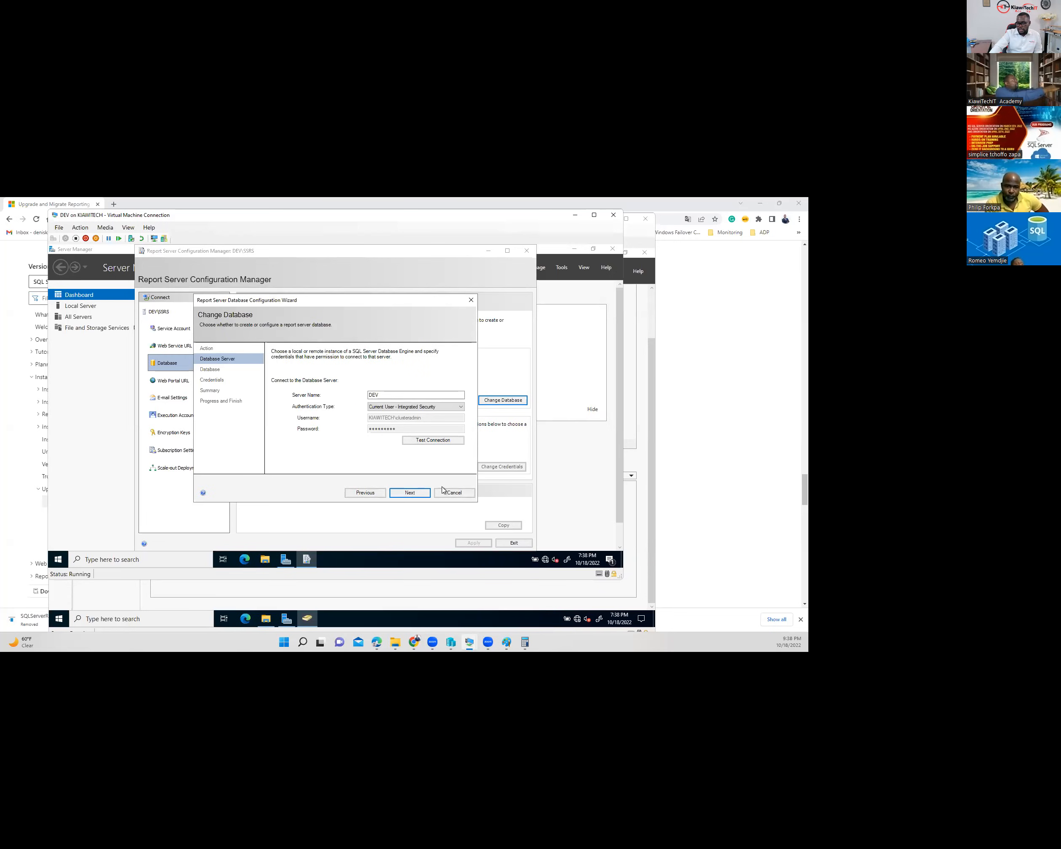
- Check DEV's existing databases, leaving master selected, then return to the server step
left_click(416, 493)
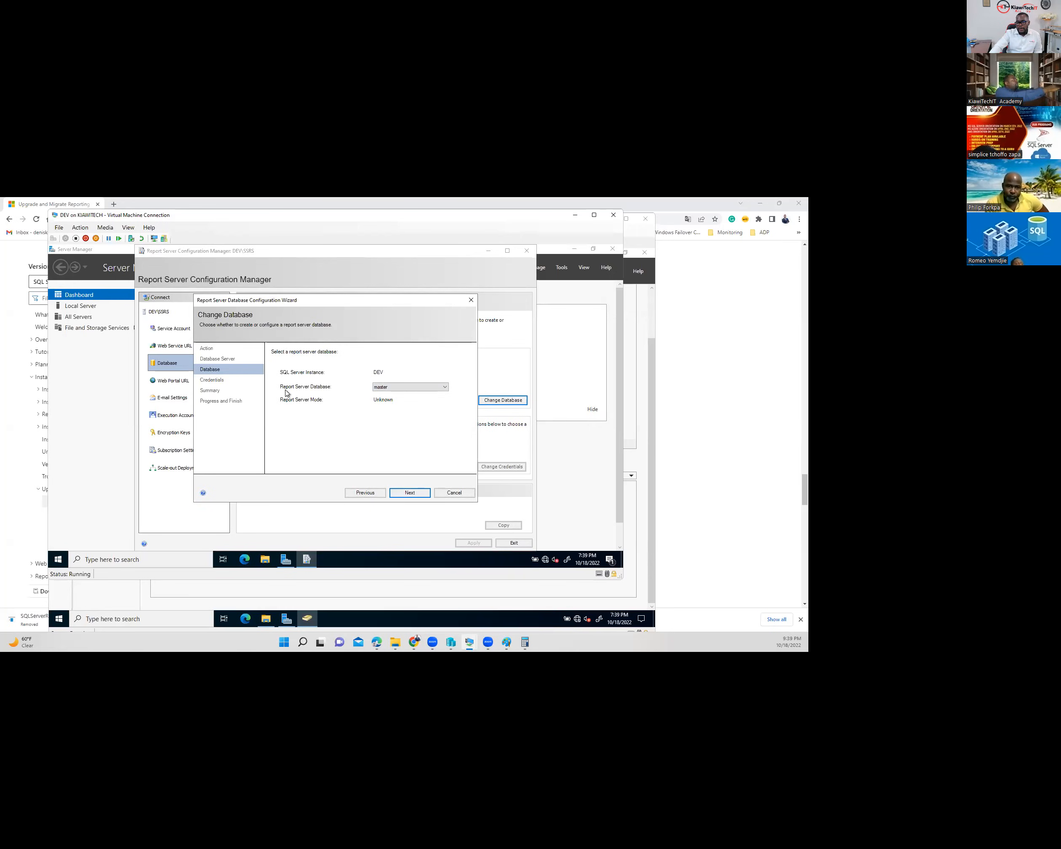
left_click(393, 388)
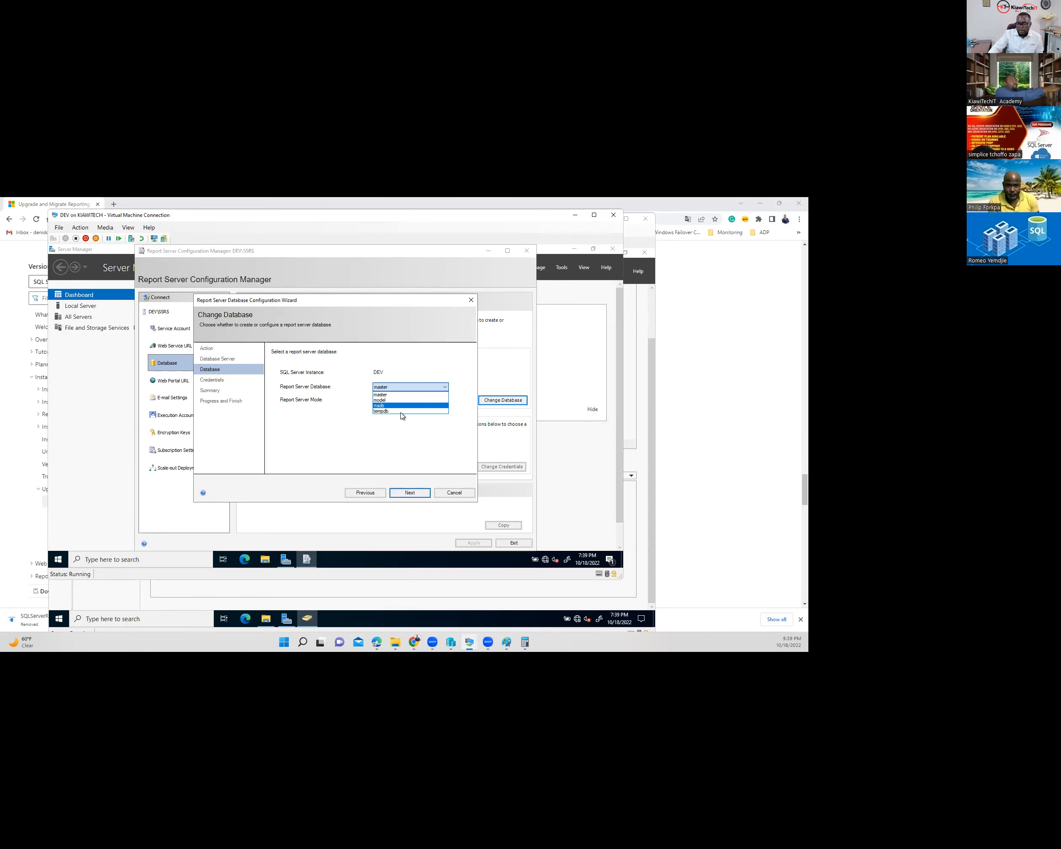
left_click(419, 431)
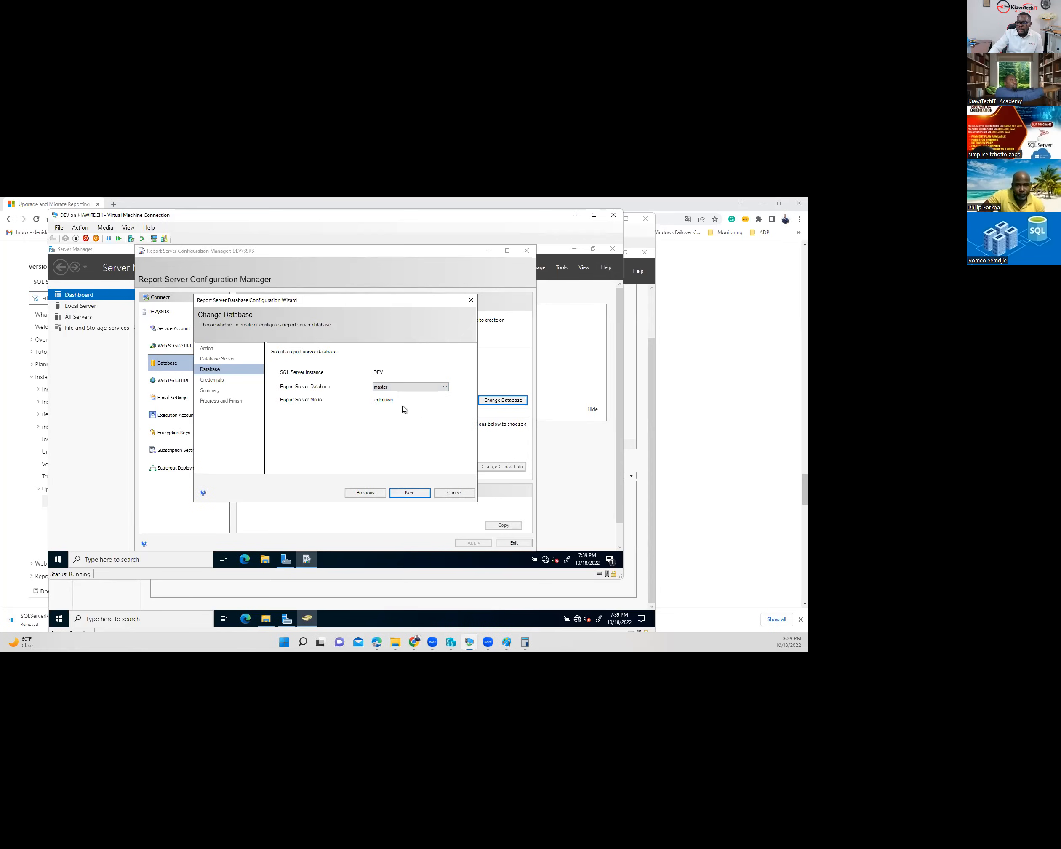
left_click(365, 493)
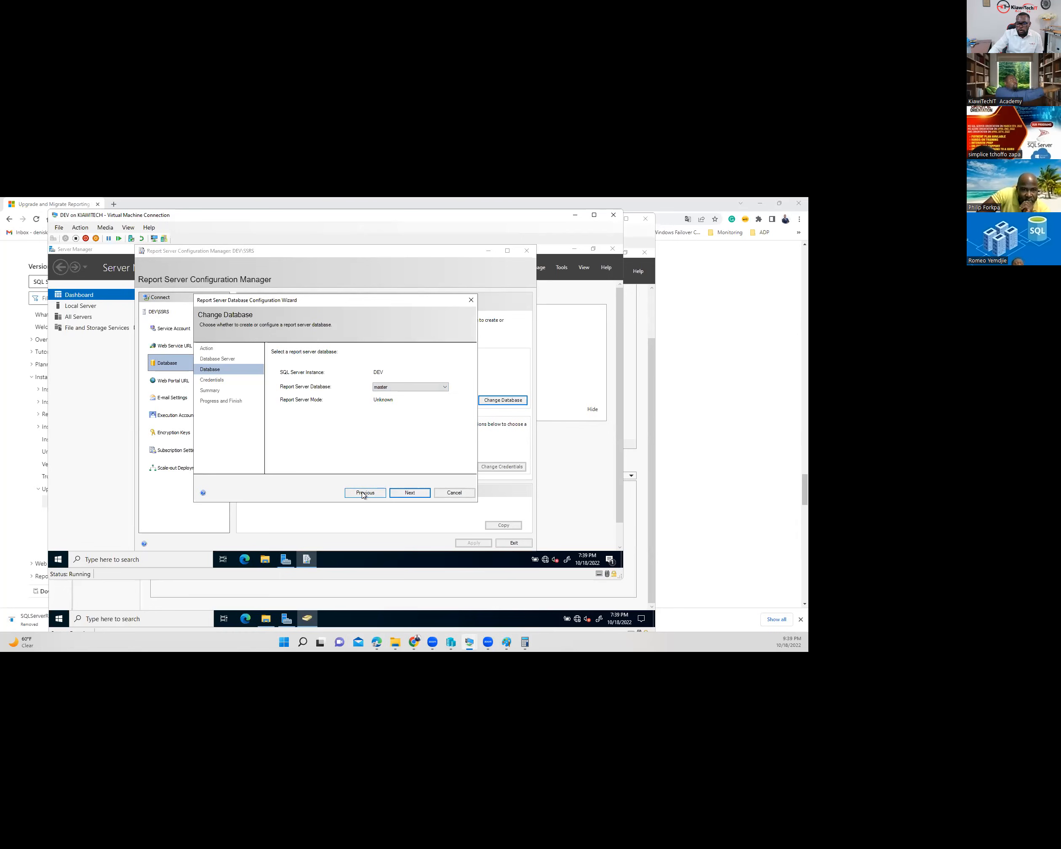
- Choose to create a new report server database and reconfirm the DEV connection succeeds
left_click(365, 493)
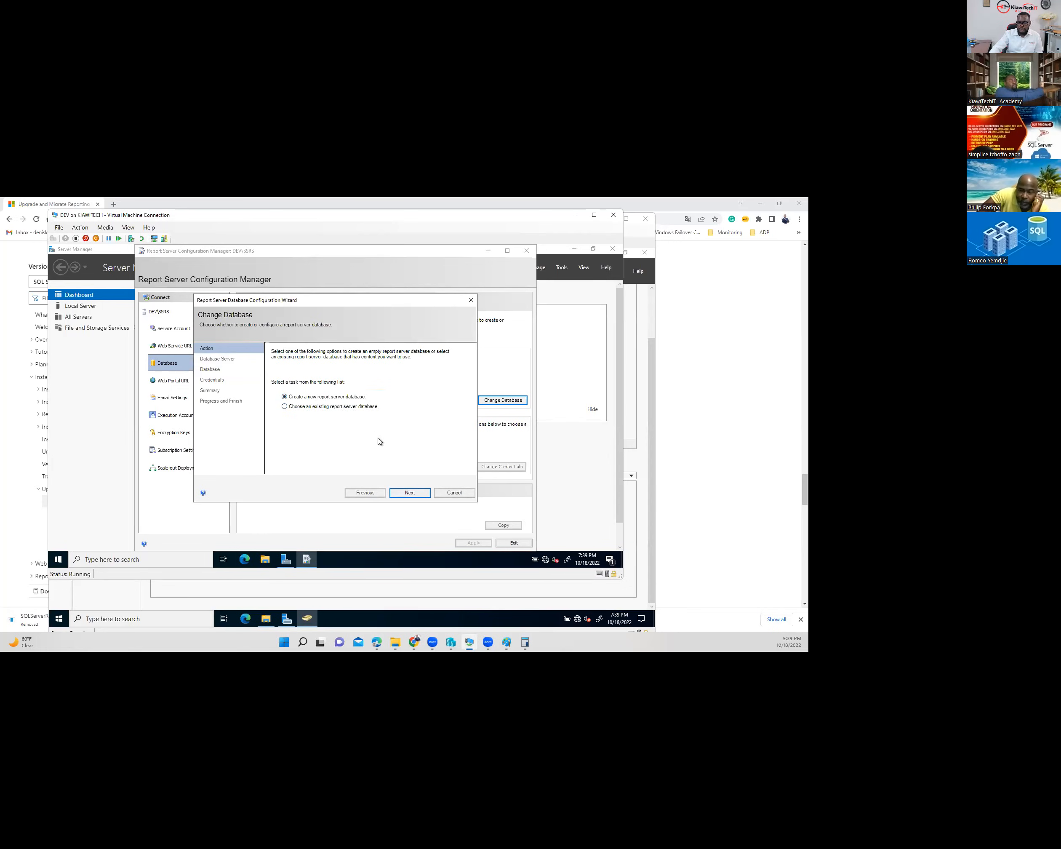
left_click(404, 493)
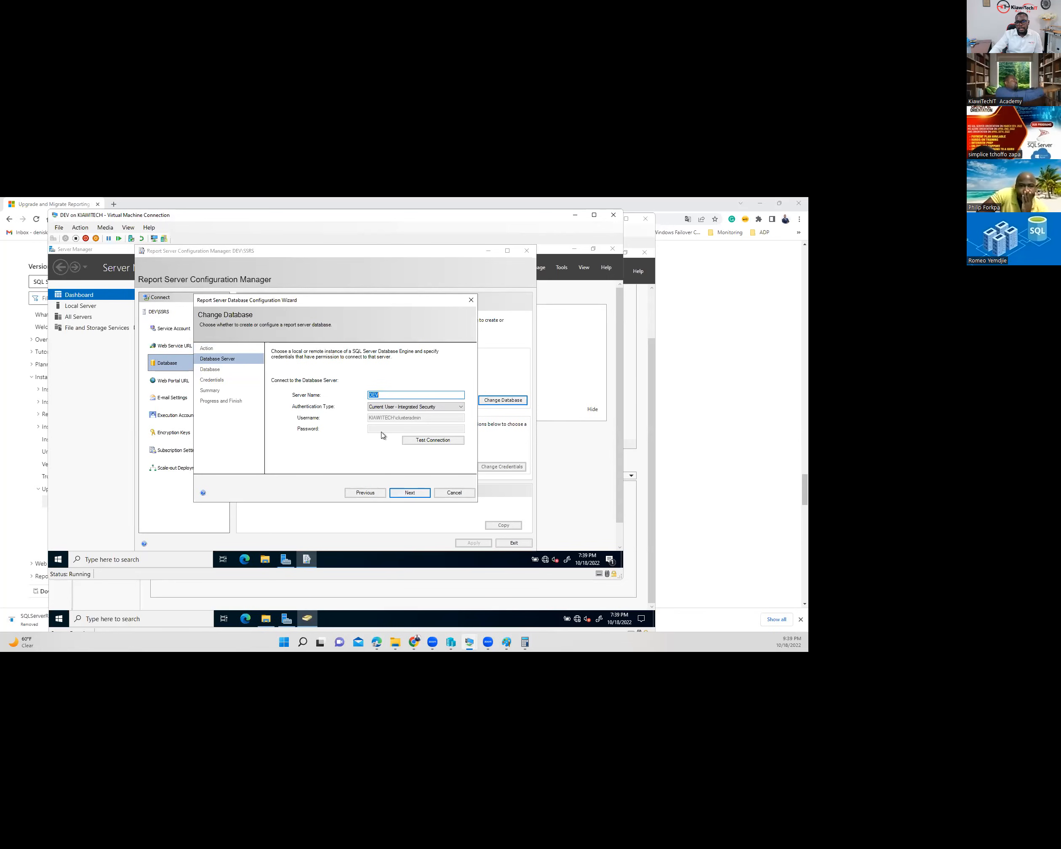
left_click(433, 440)
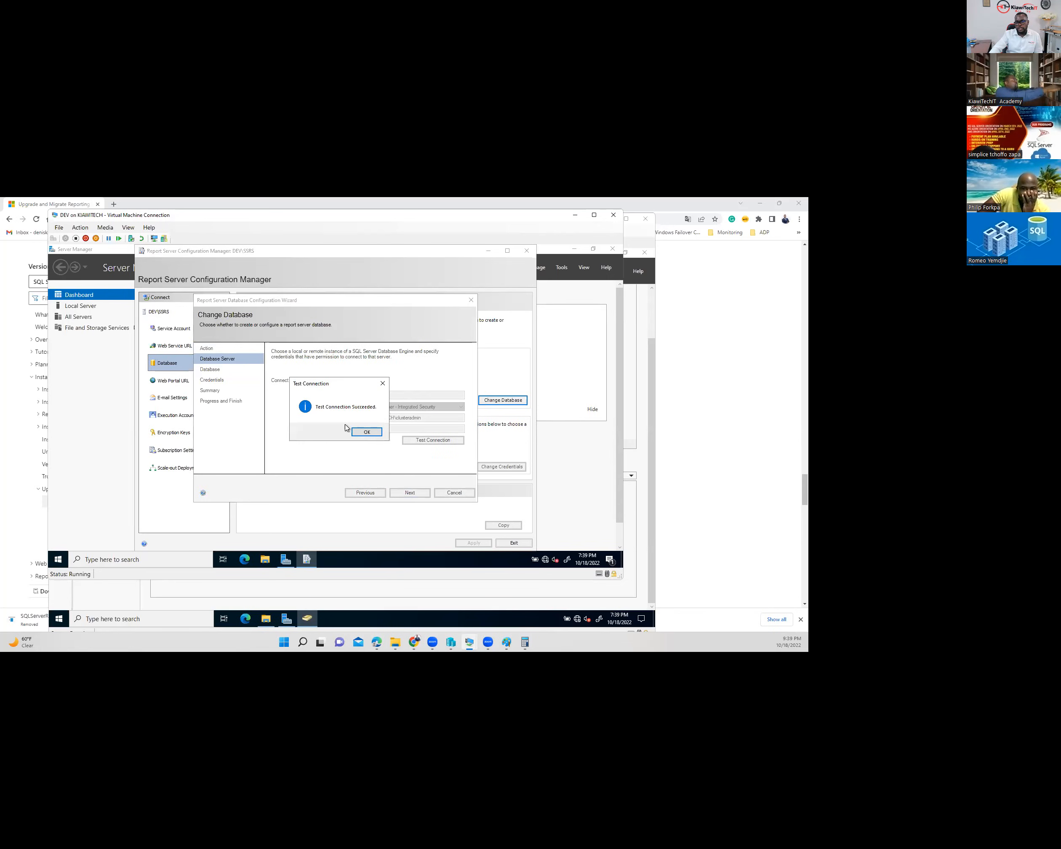
left_click(366, 432)
left_click(410, 493)
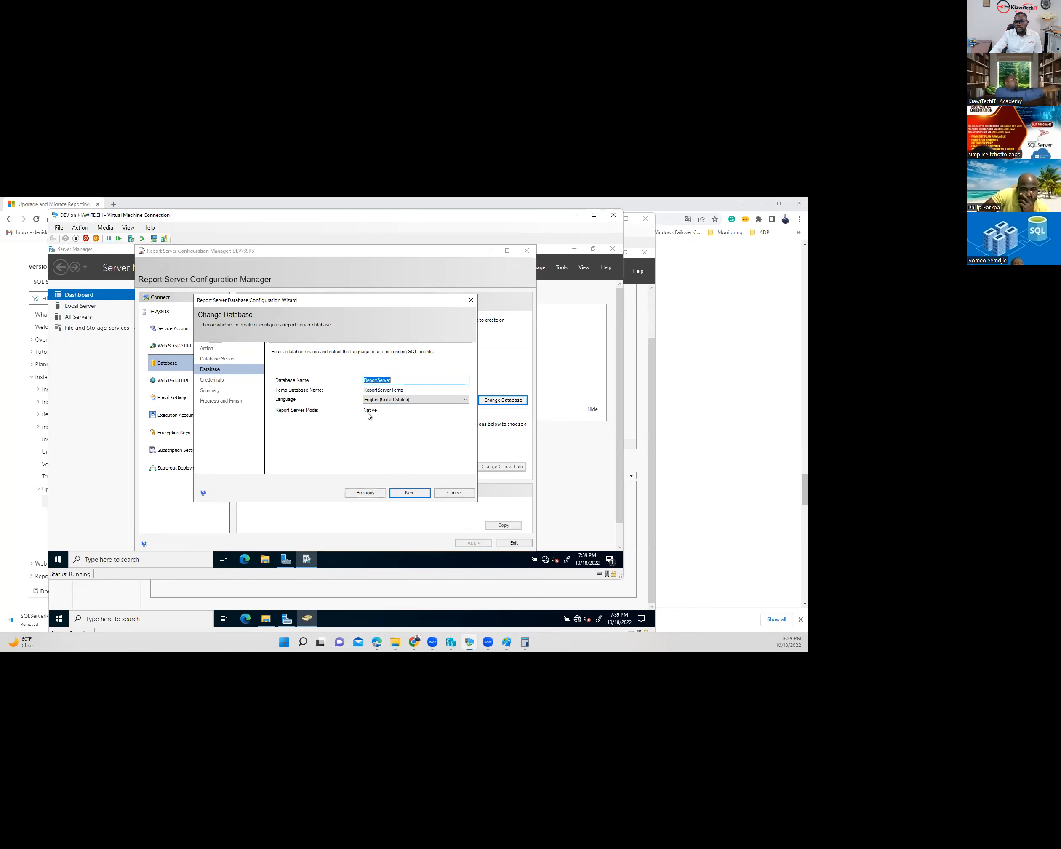
- Accept the ReportServer name and service credentials, then create the database and finish
left_click(409, 493)
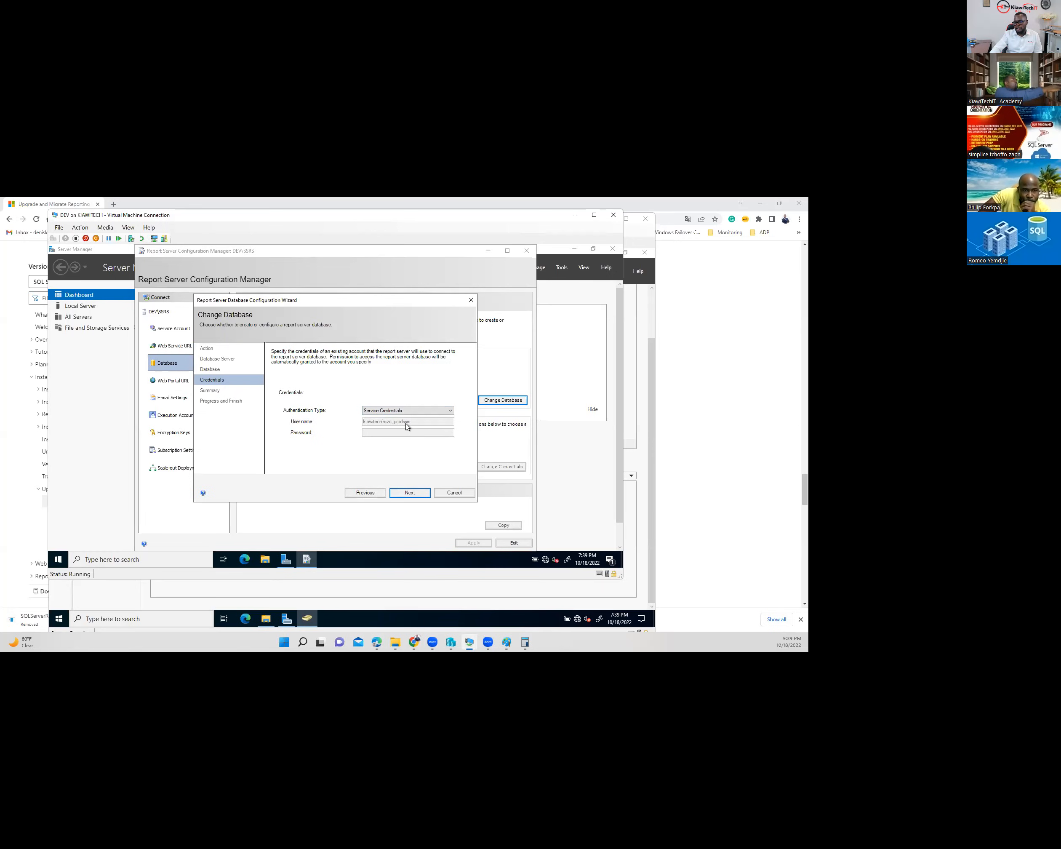
left_click(413, 492)
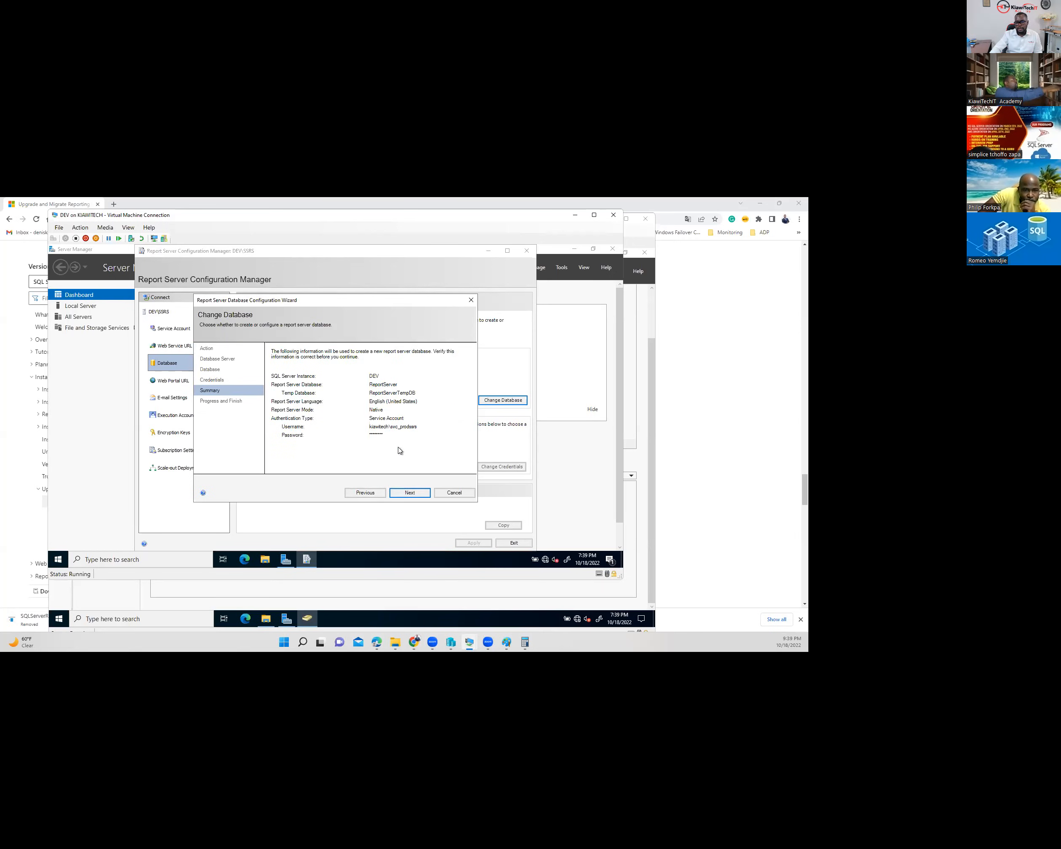
left_click(408, 493)
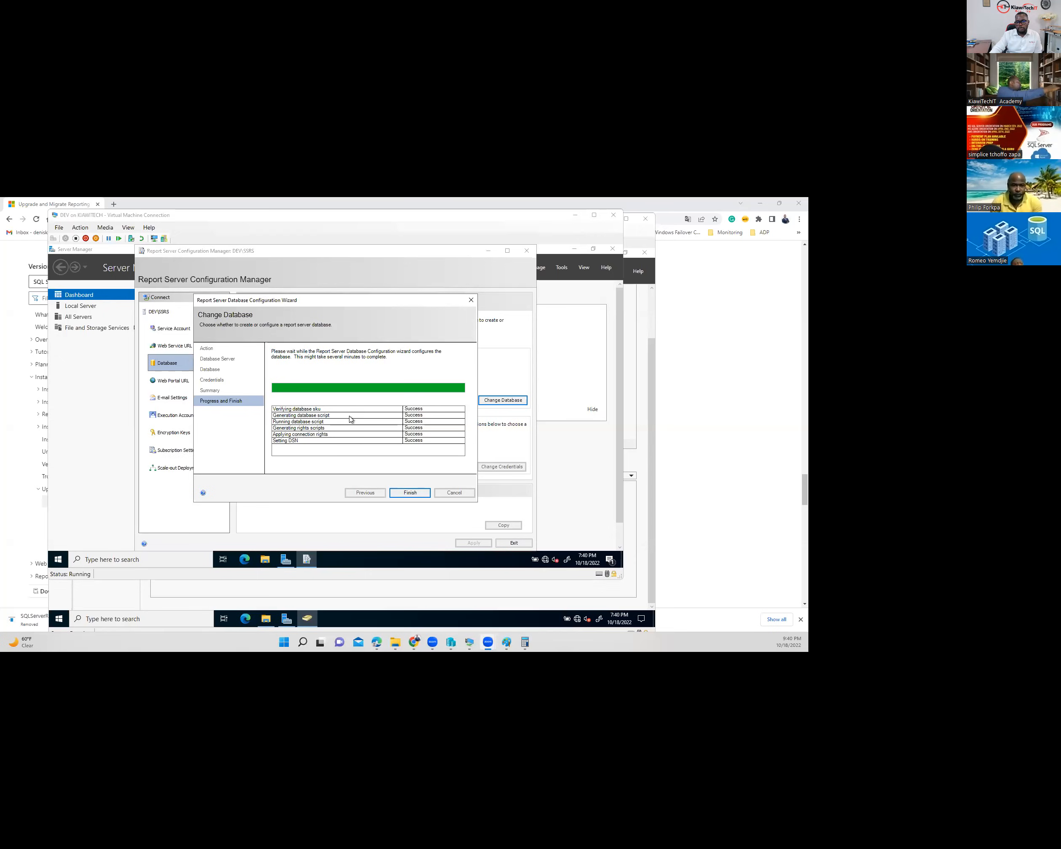
left_click(412, 493)
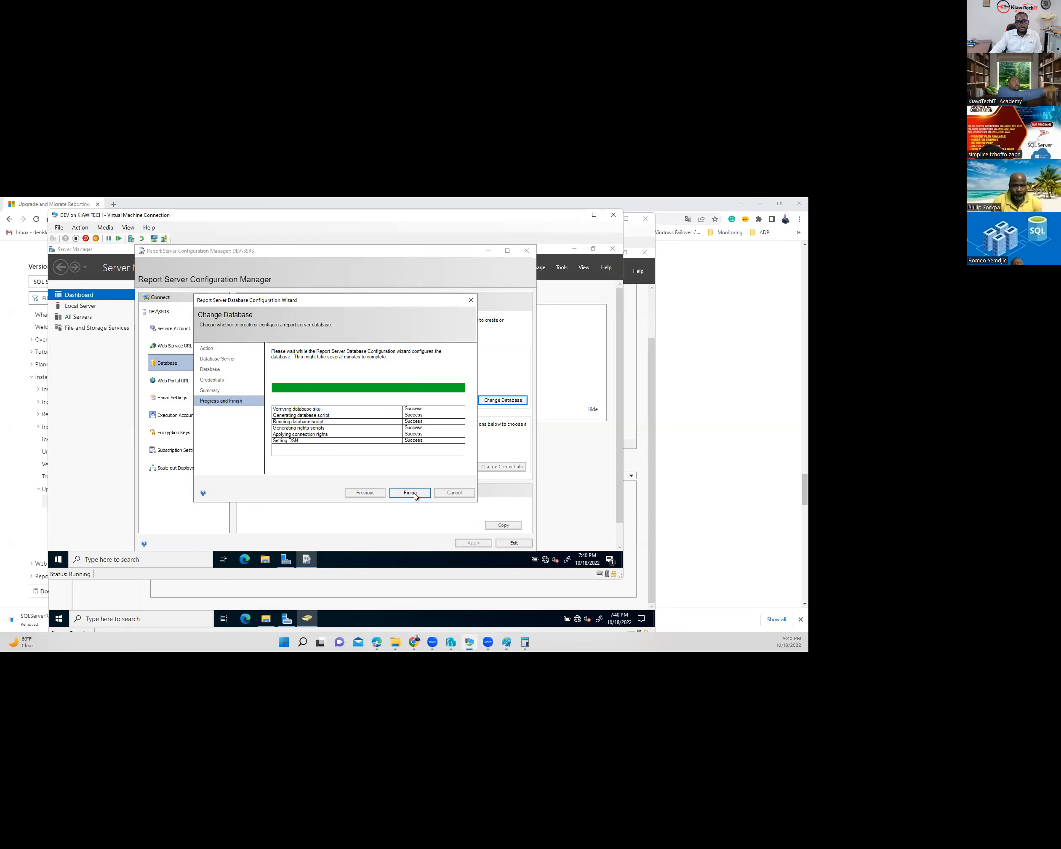
left_click(412, 493)
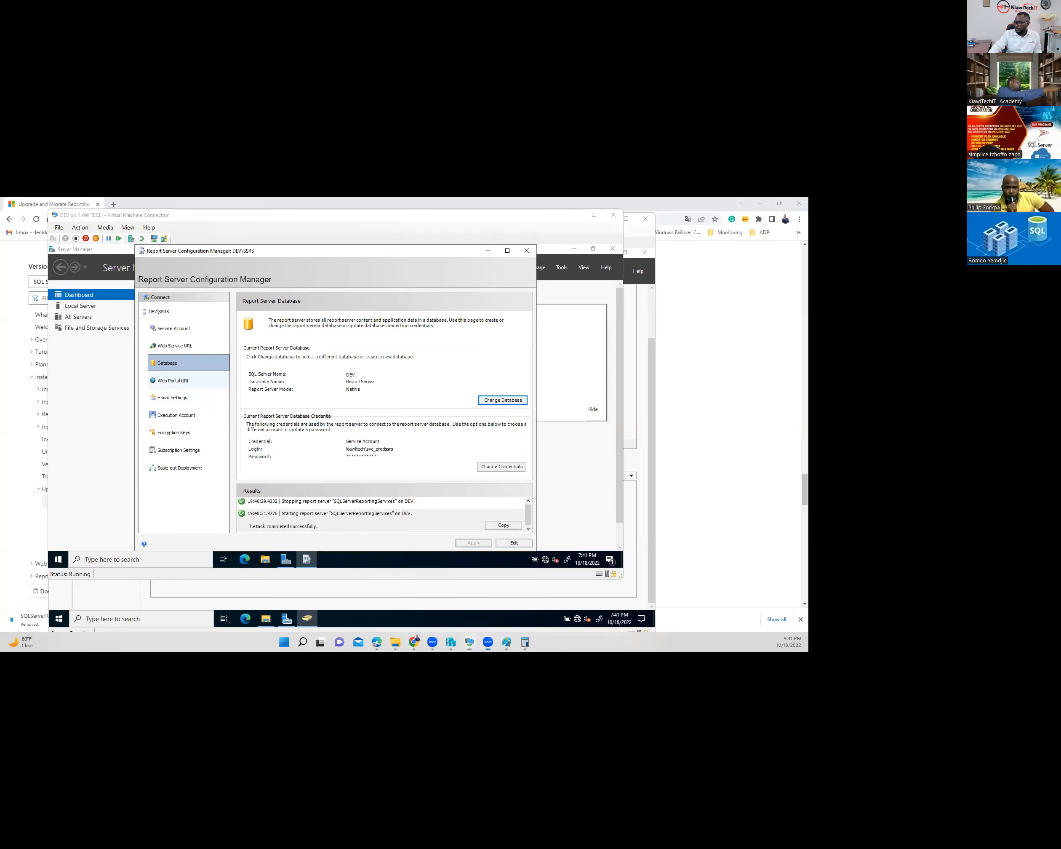
left_click(173, 381)
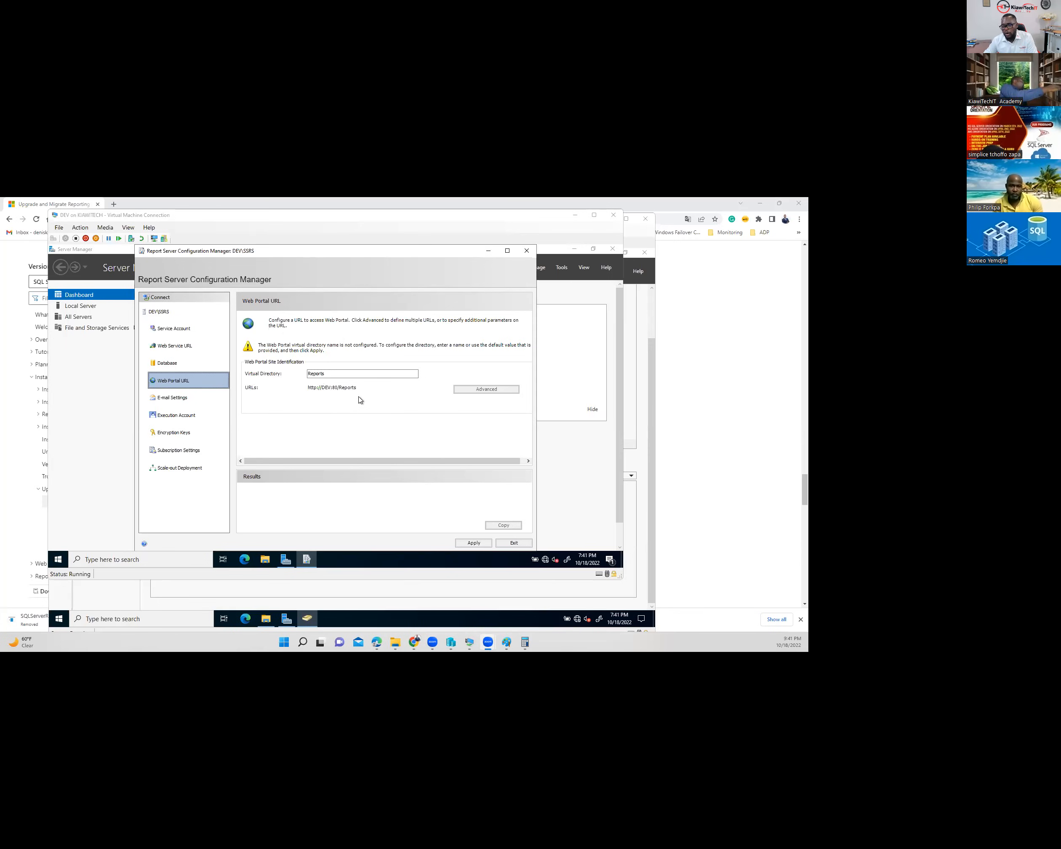
left_click(471, 543)
left_click(472, 543)
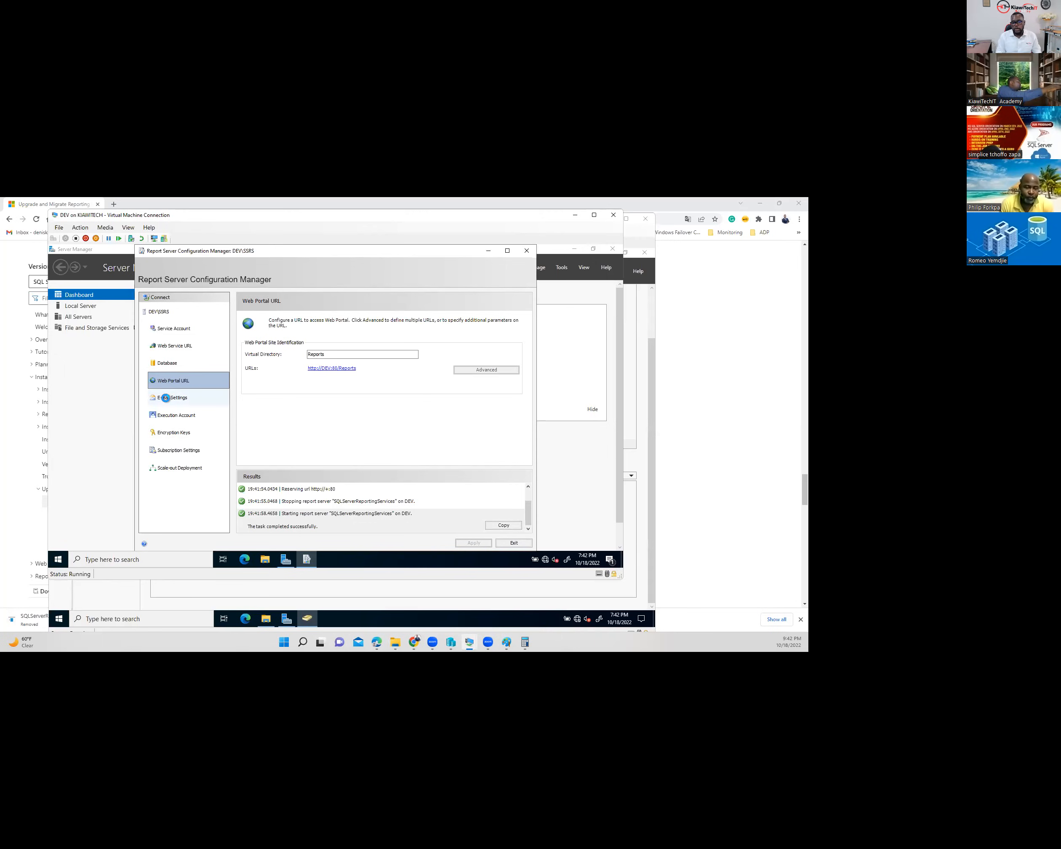
- Review the E-mail, Encryption Keys, Subscription and Scale-out Deployment pages, then exit the manager
left_click(166, 398)
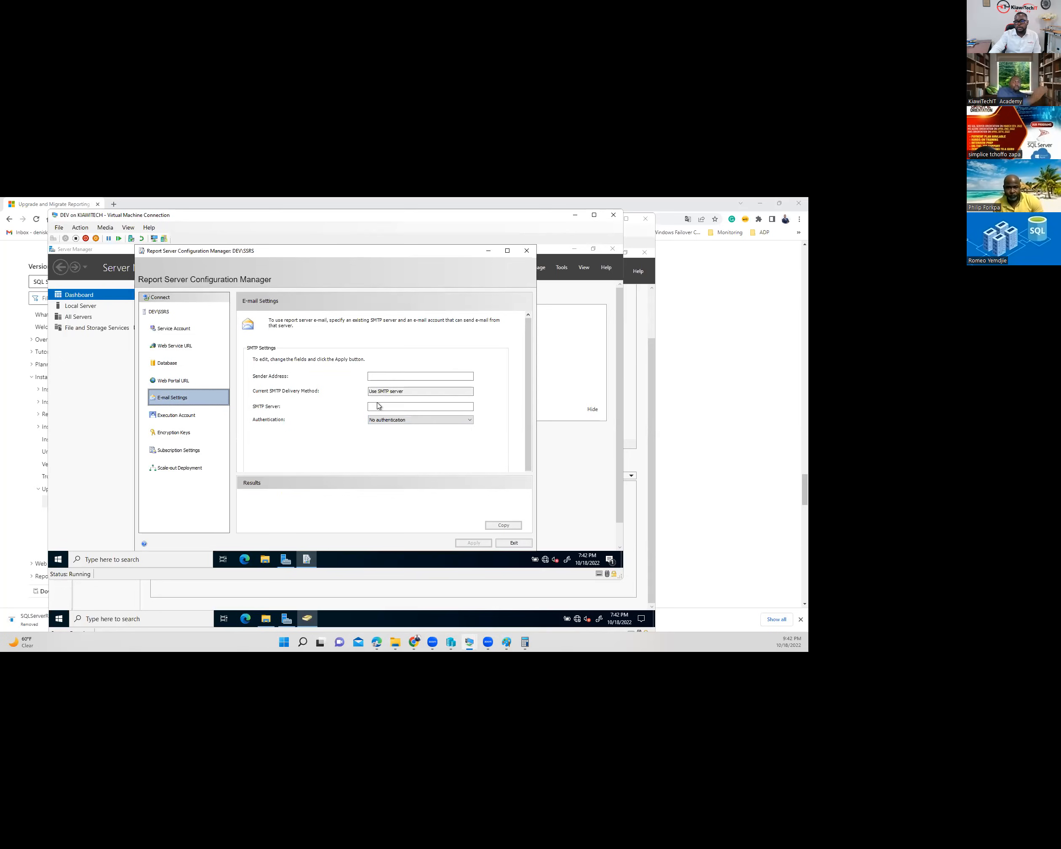
left_click(177, 434)
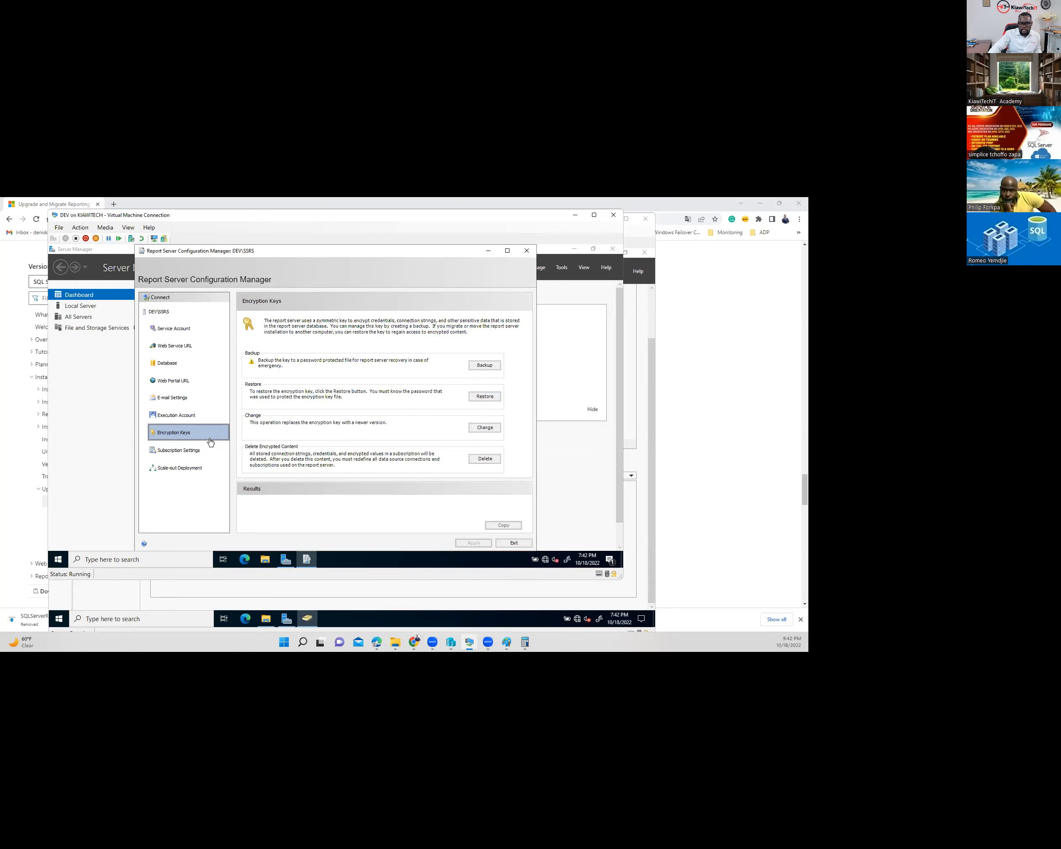
left_click(182, 452)
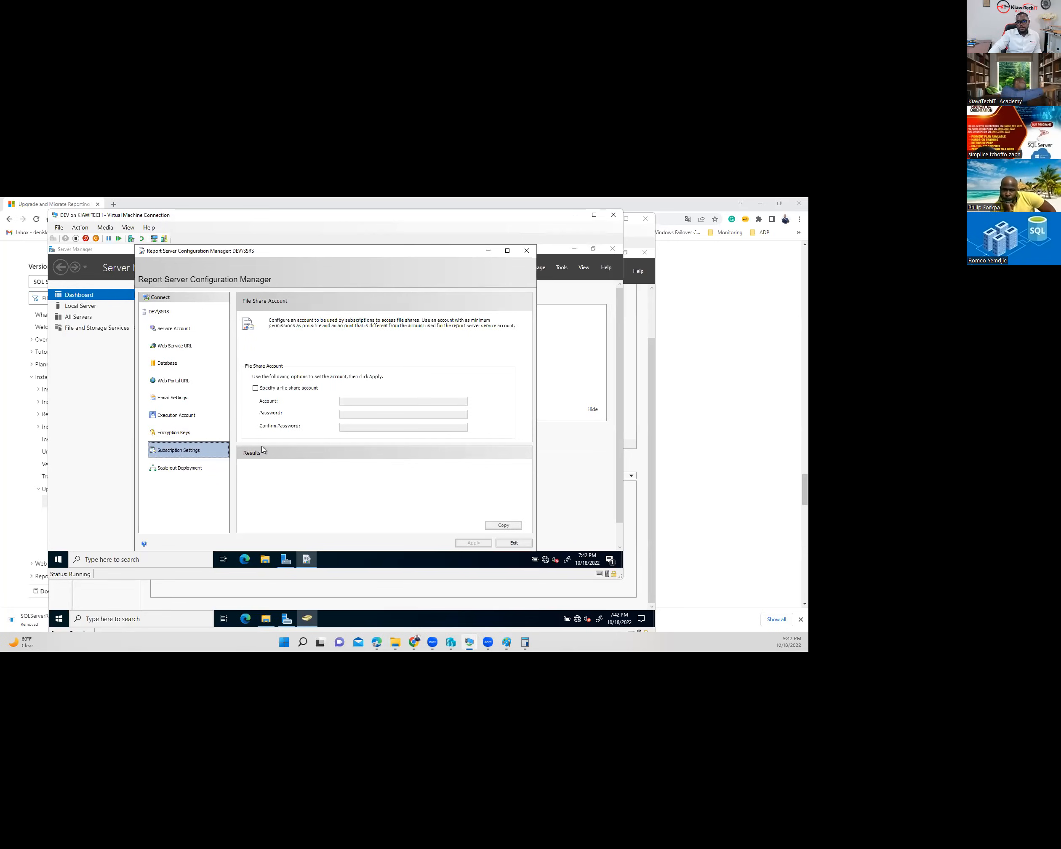
left_click(188, 471)
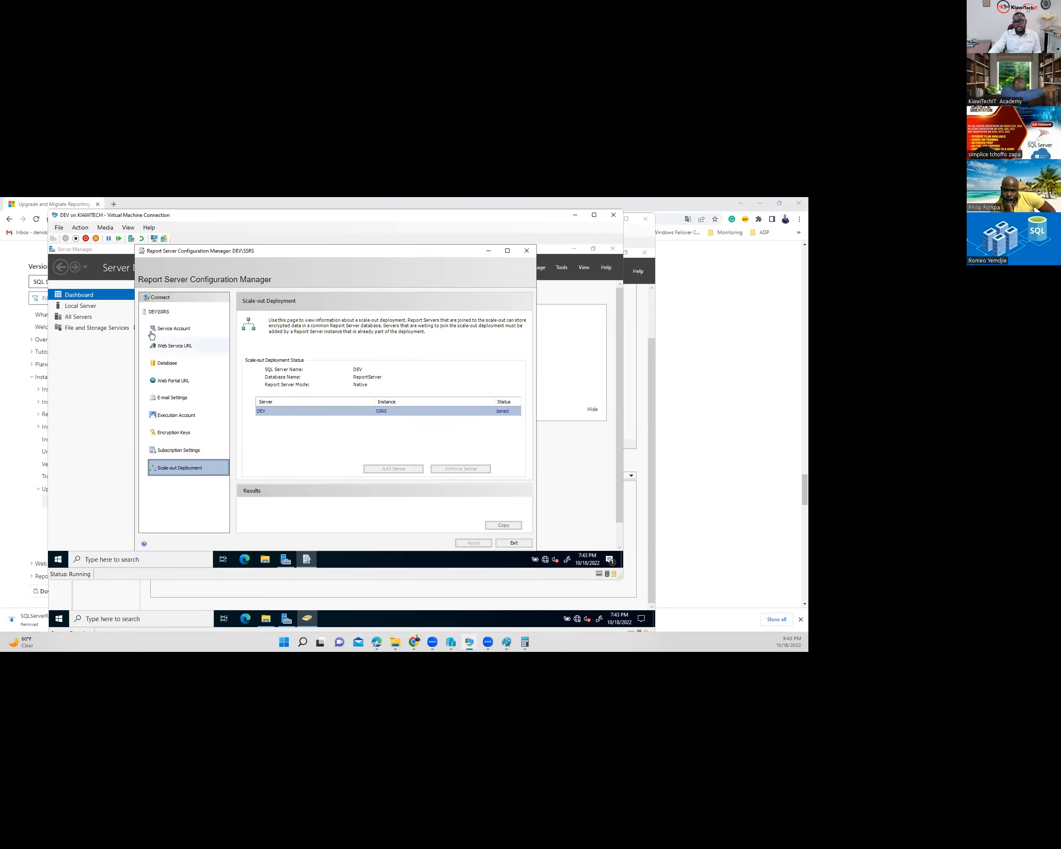
left_click(513, 543)
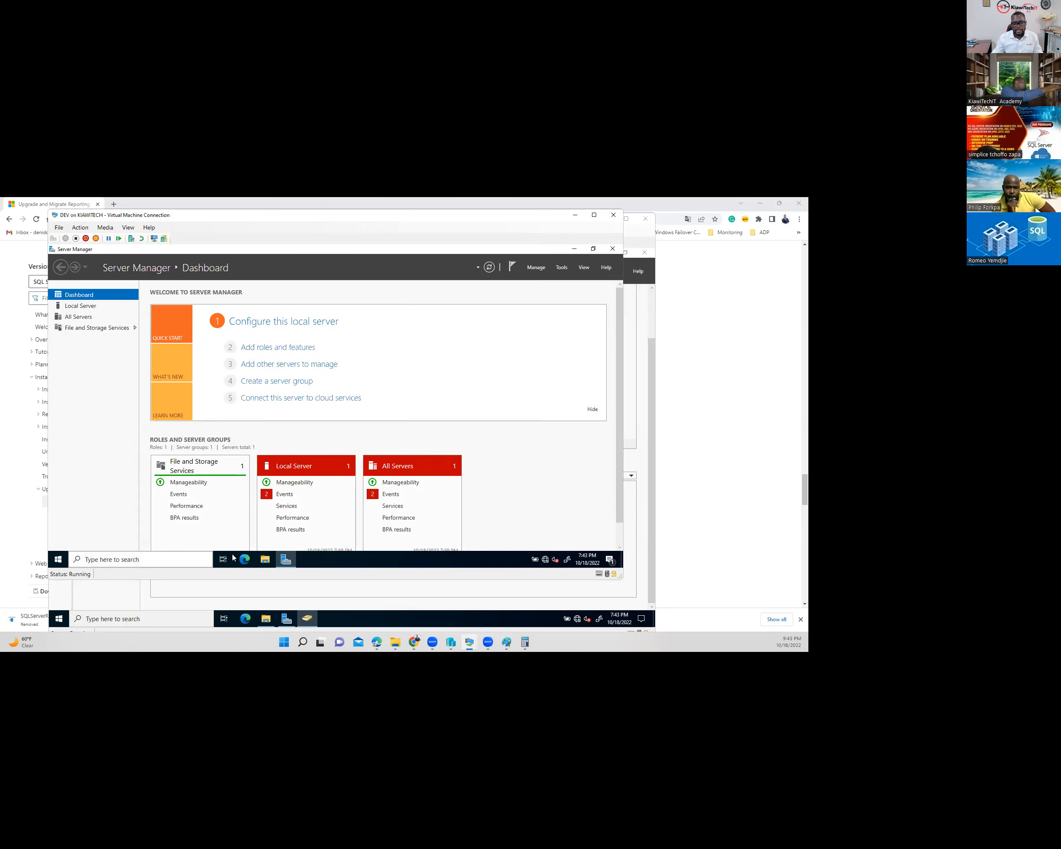
- Relaunch Report Server Configuration Manager as admin, connect to DEV\SSRS, and show Web Portal URL
left_click(56, 561)
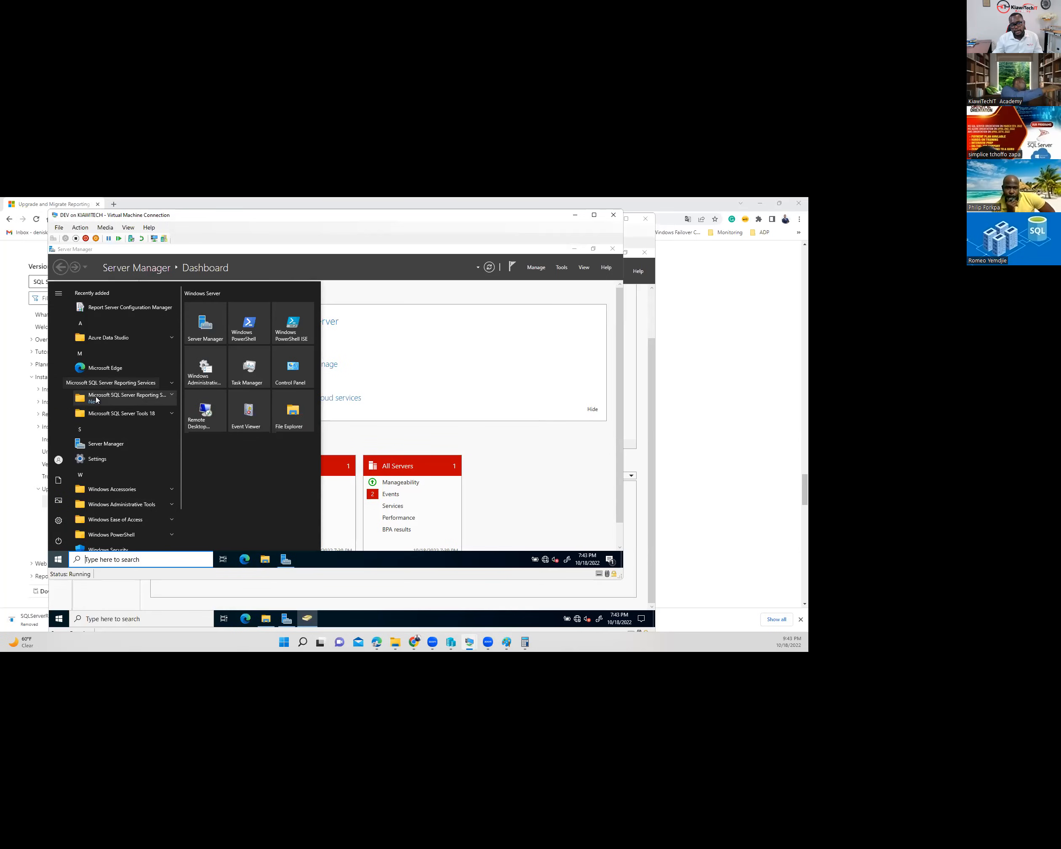
left_click(139, 399)
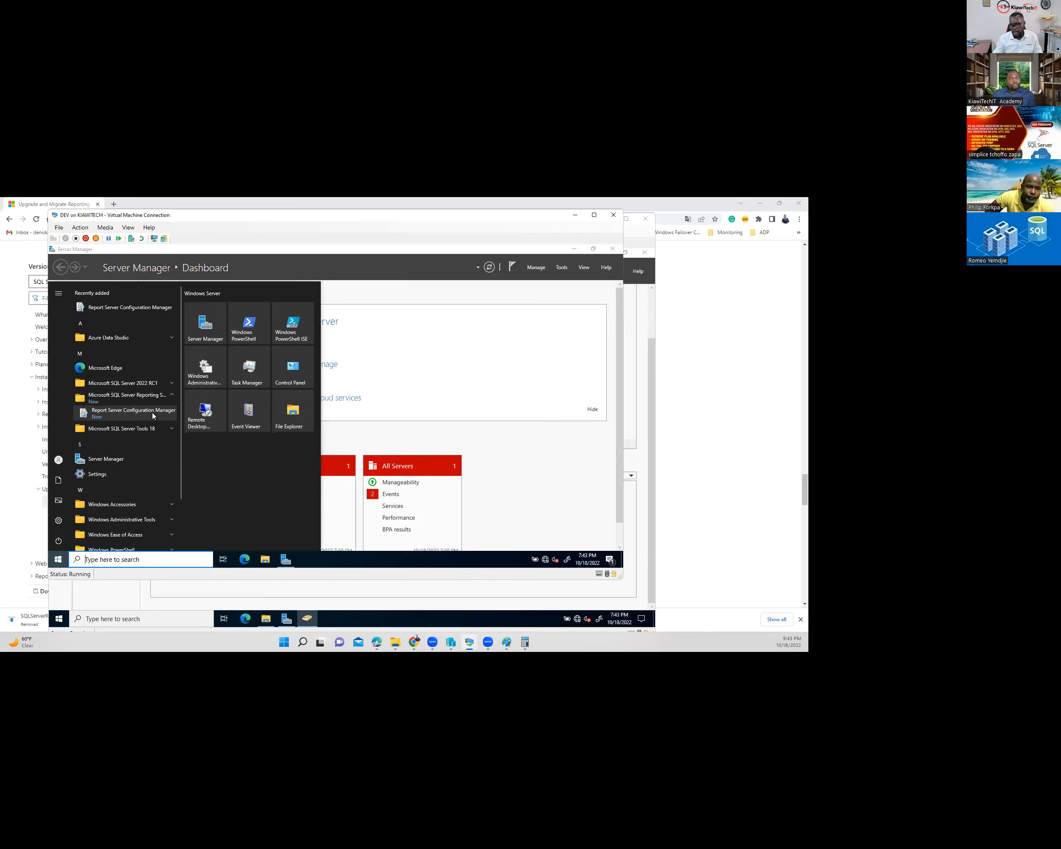
left_click(148, 413)
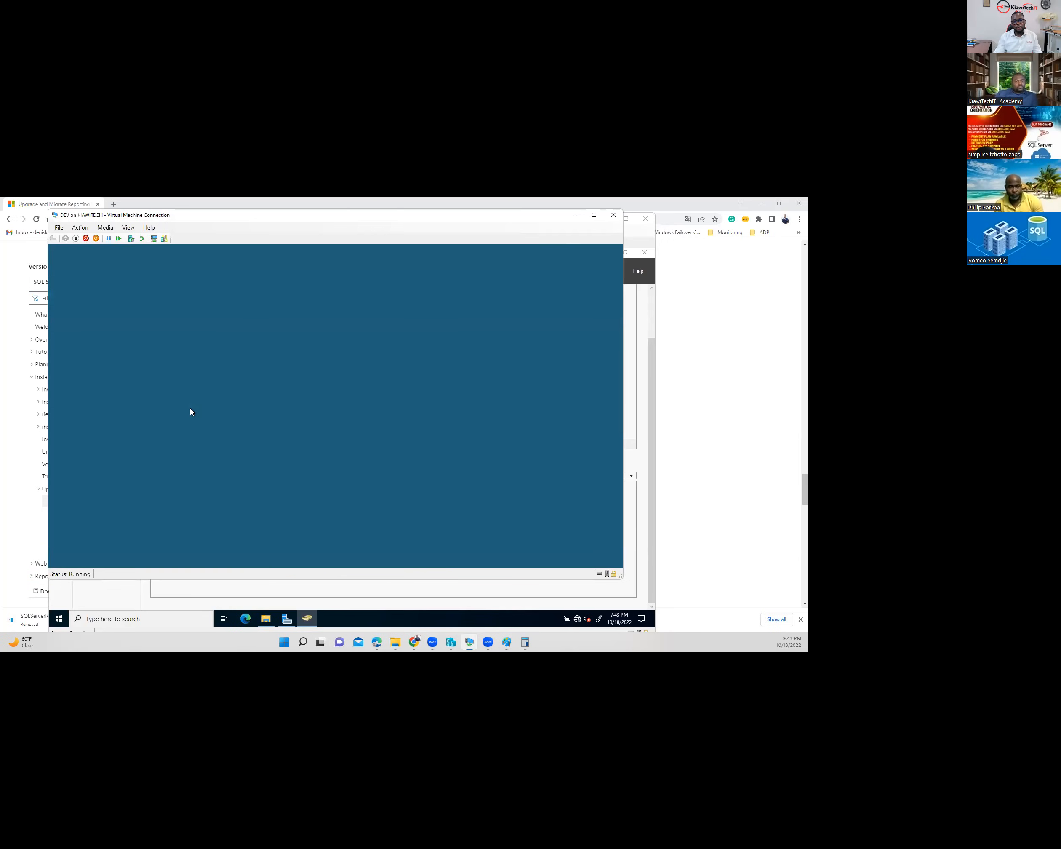
left_click(292, 456)
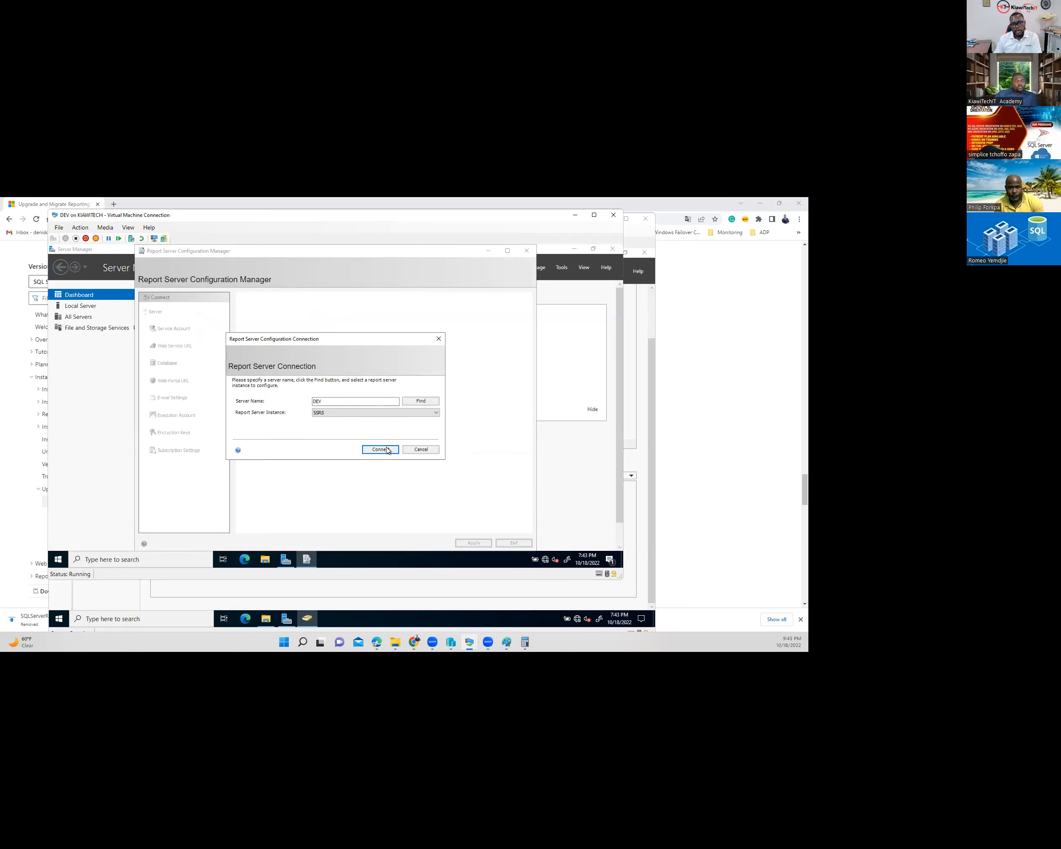
left_click(381, 450)
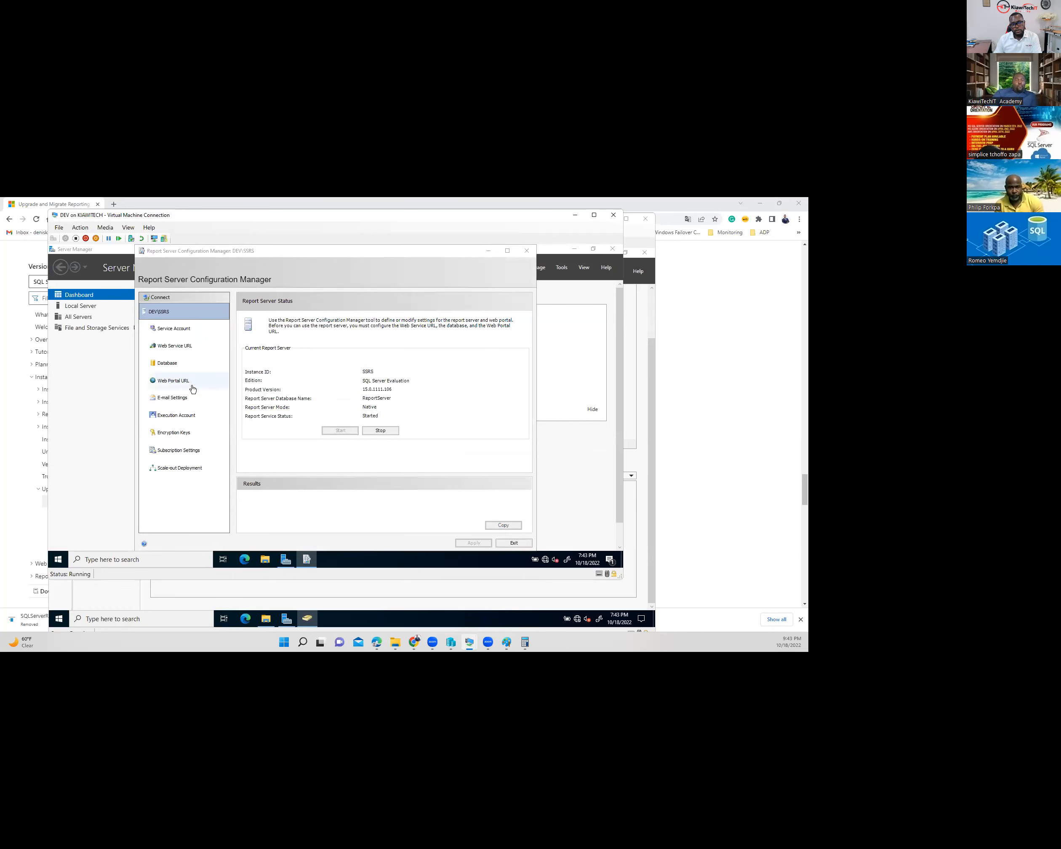
left_click(174, 381)
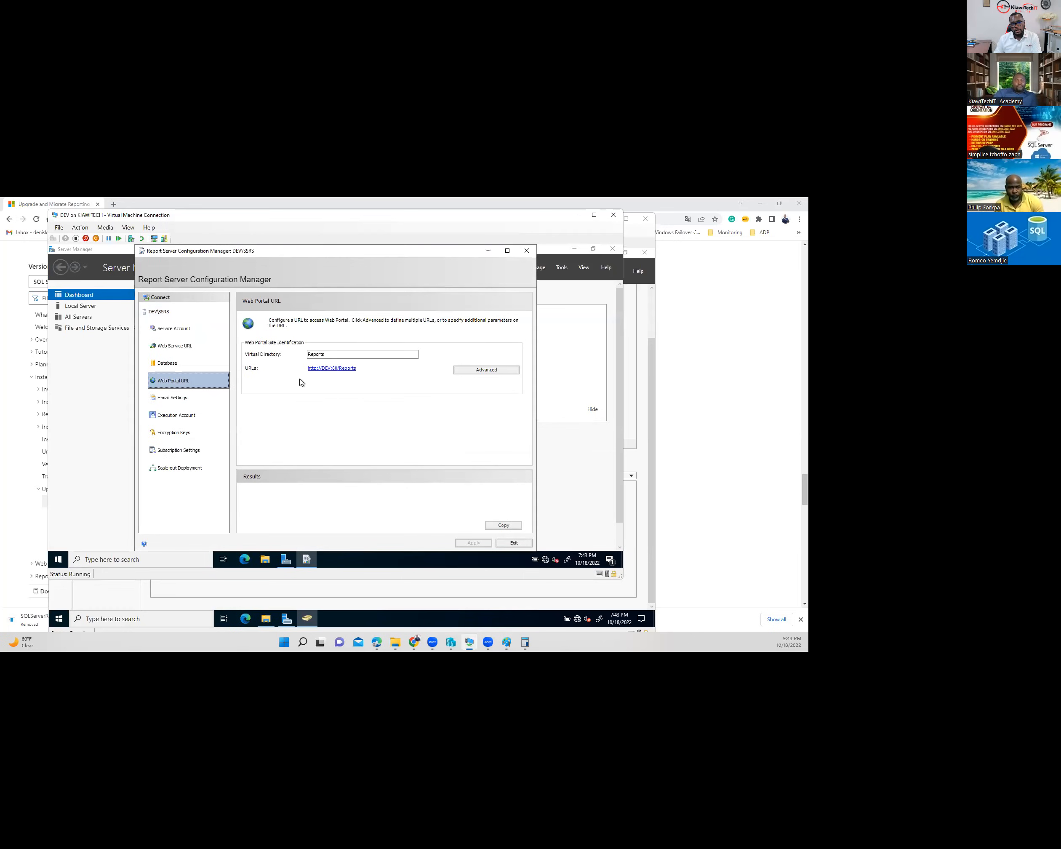
left_click(331, 369)
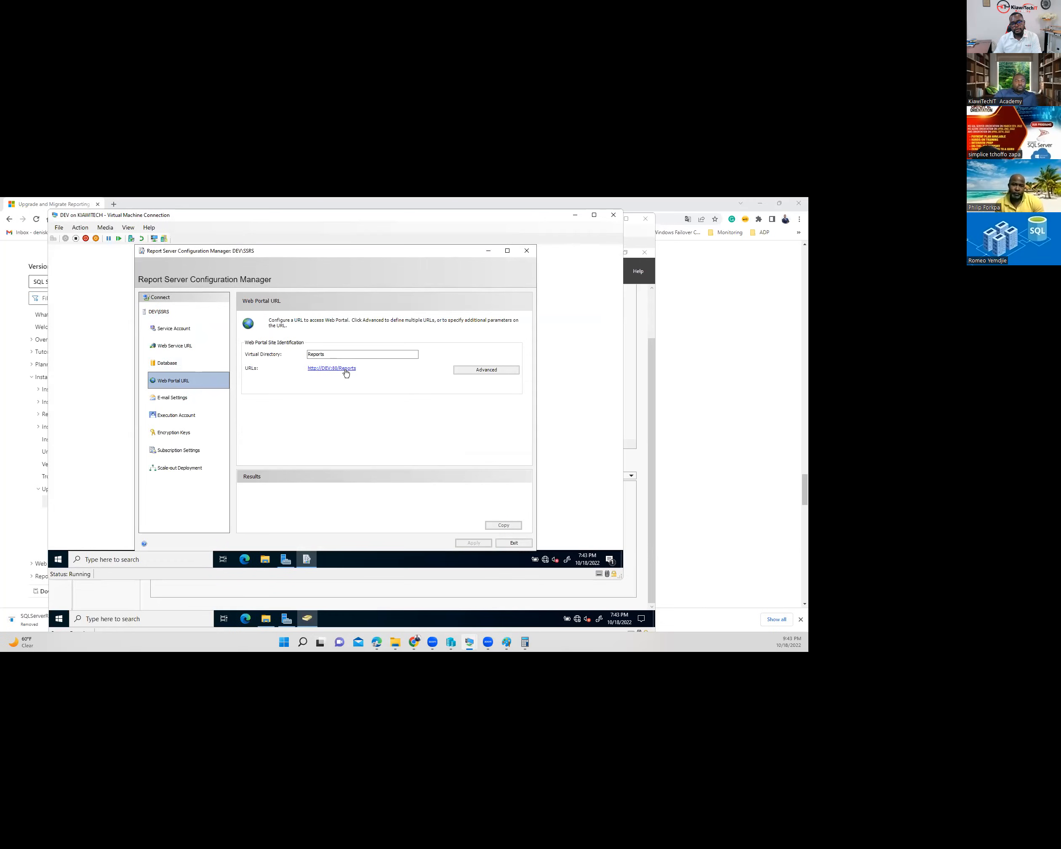
left_click(490, 253)
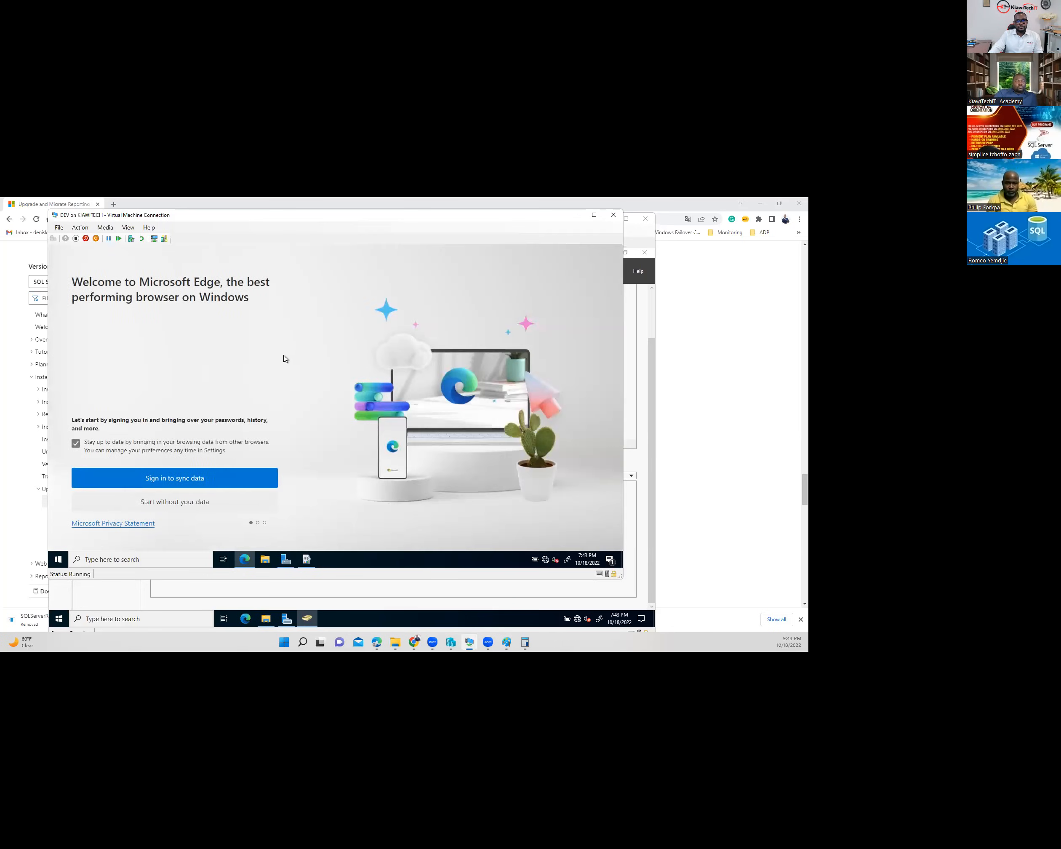
- Finish Edge's first-run setup without syncing data and close the extra tabs
left_click(183, 507)
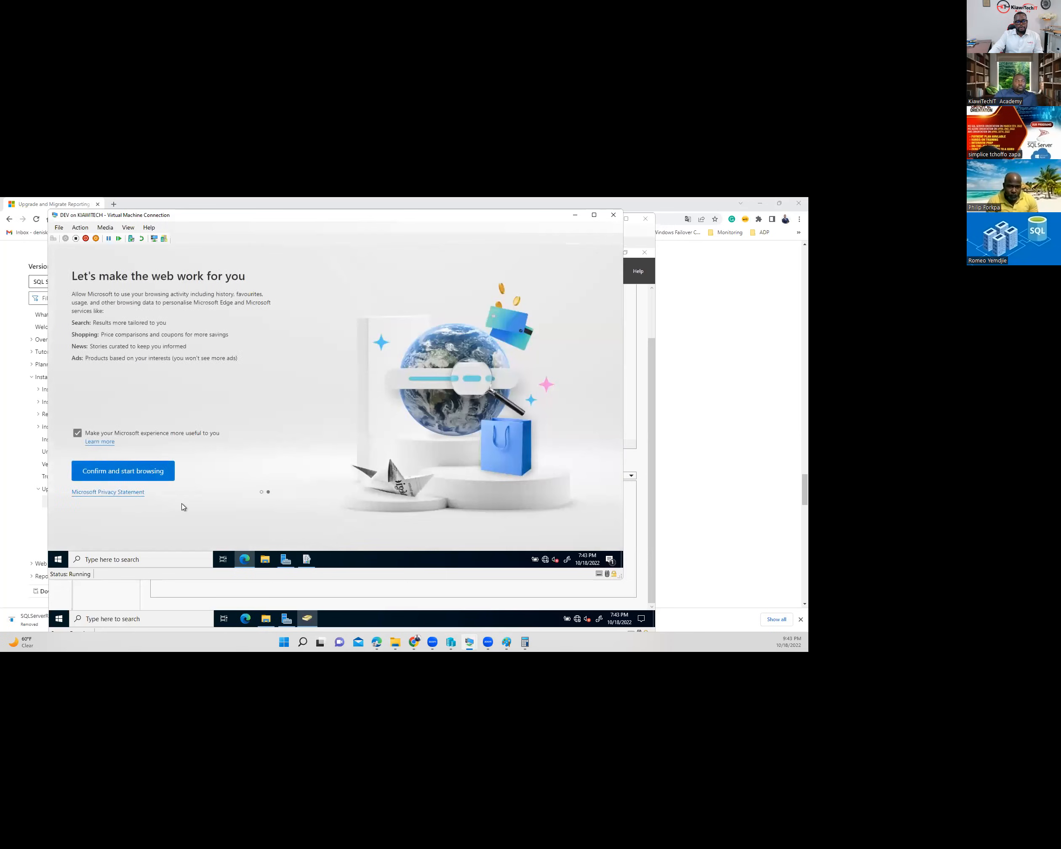
left_click(121, 478)
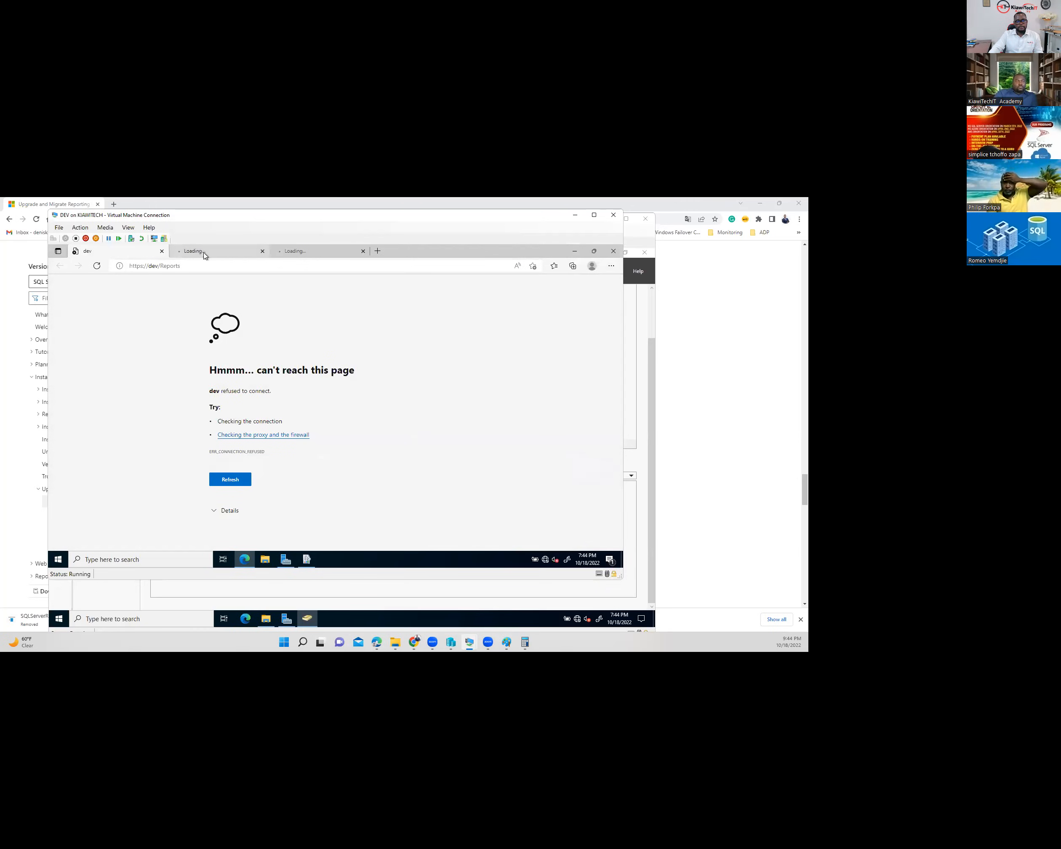
left_click(259, 253)
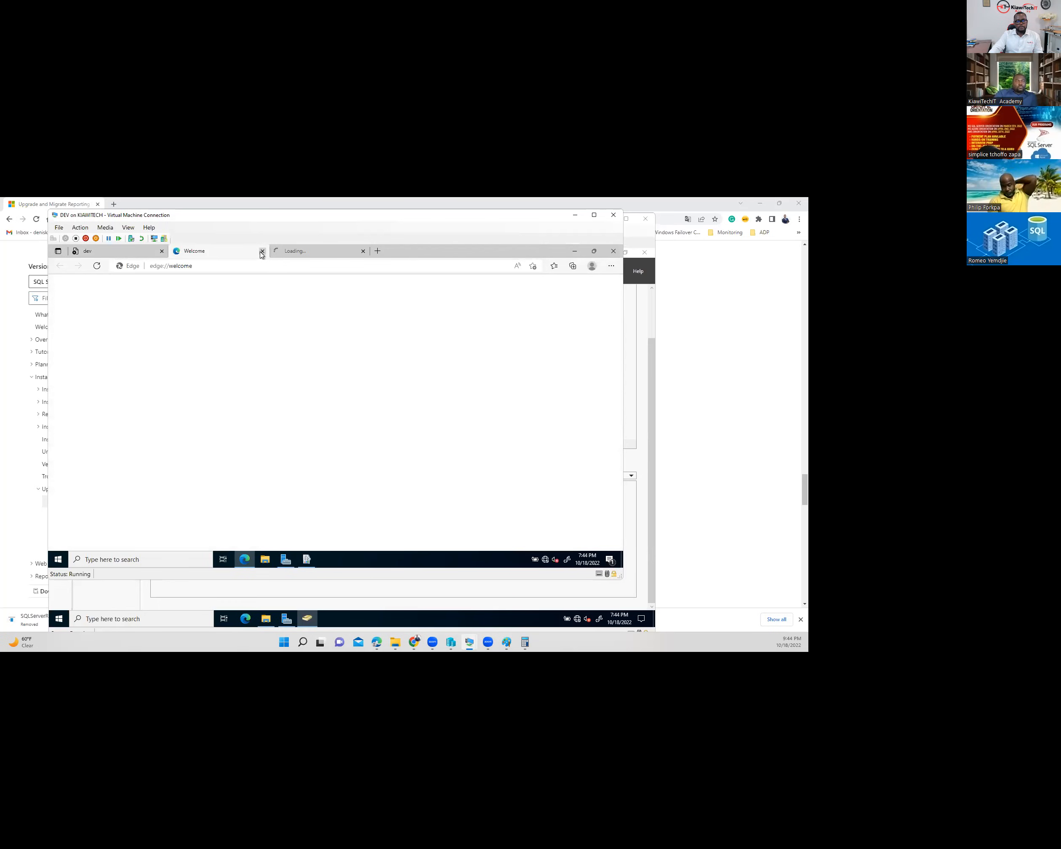
left_click(262, 253)
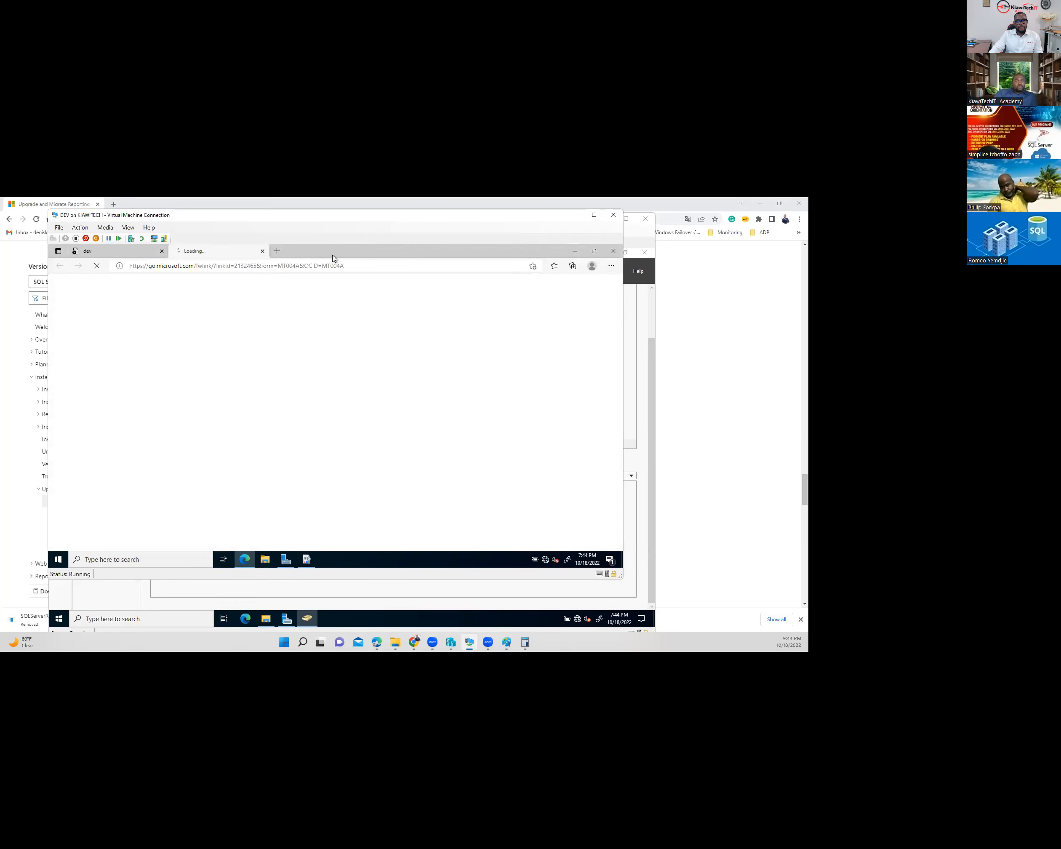
left_click(263, 251)
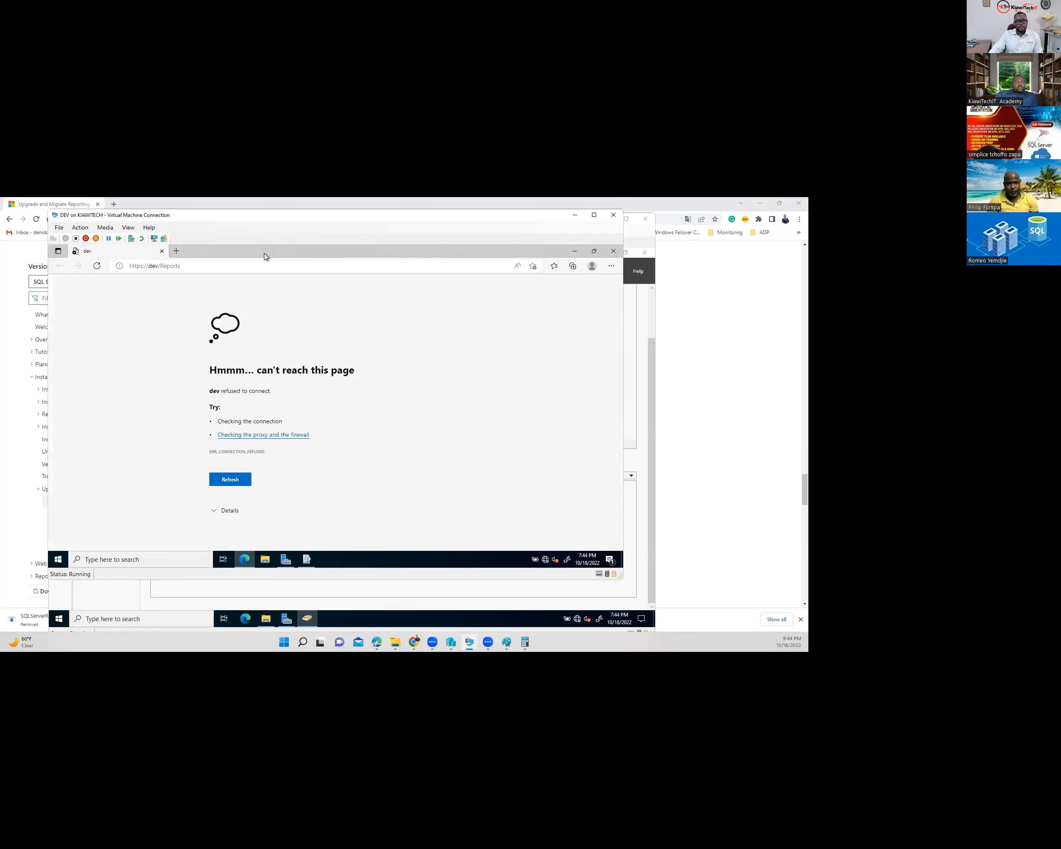
left_click(307, 559)
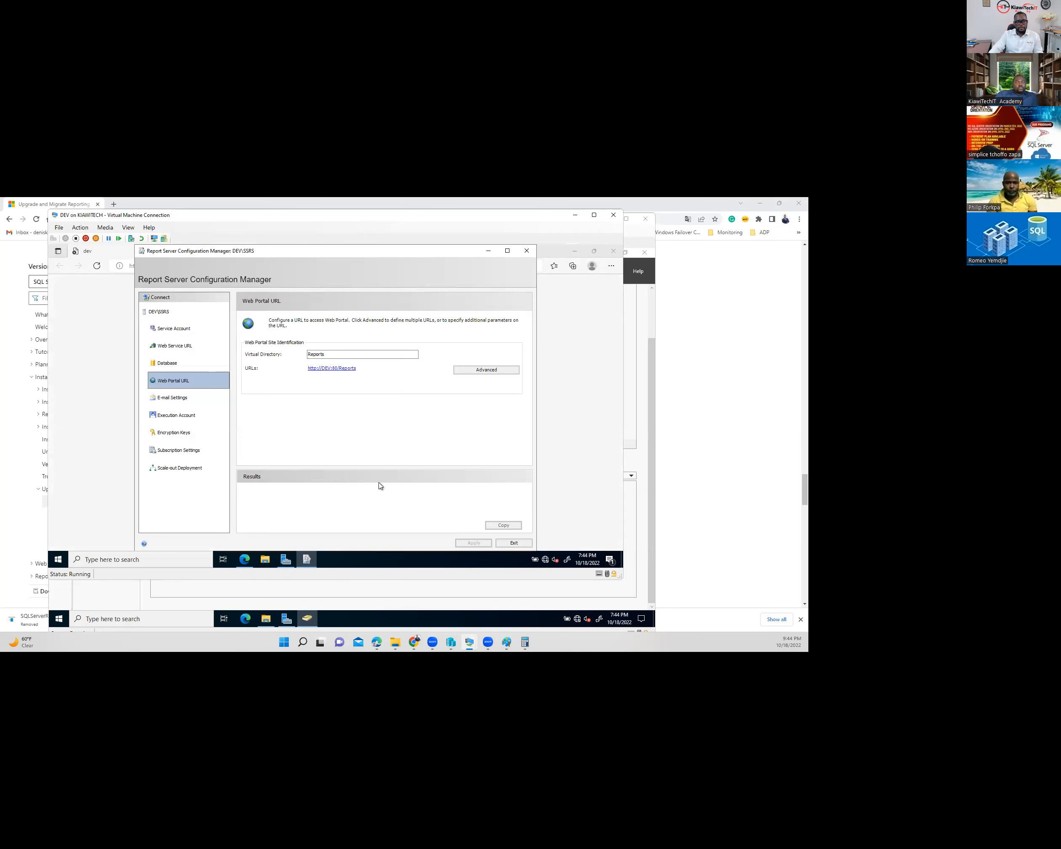
left_click(182, 346)
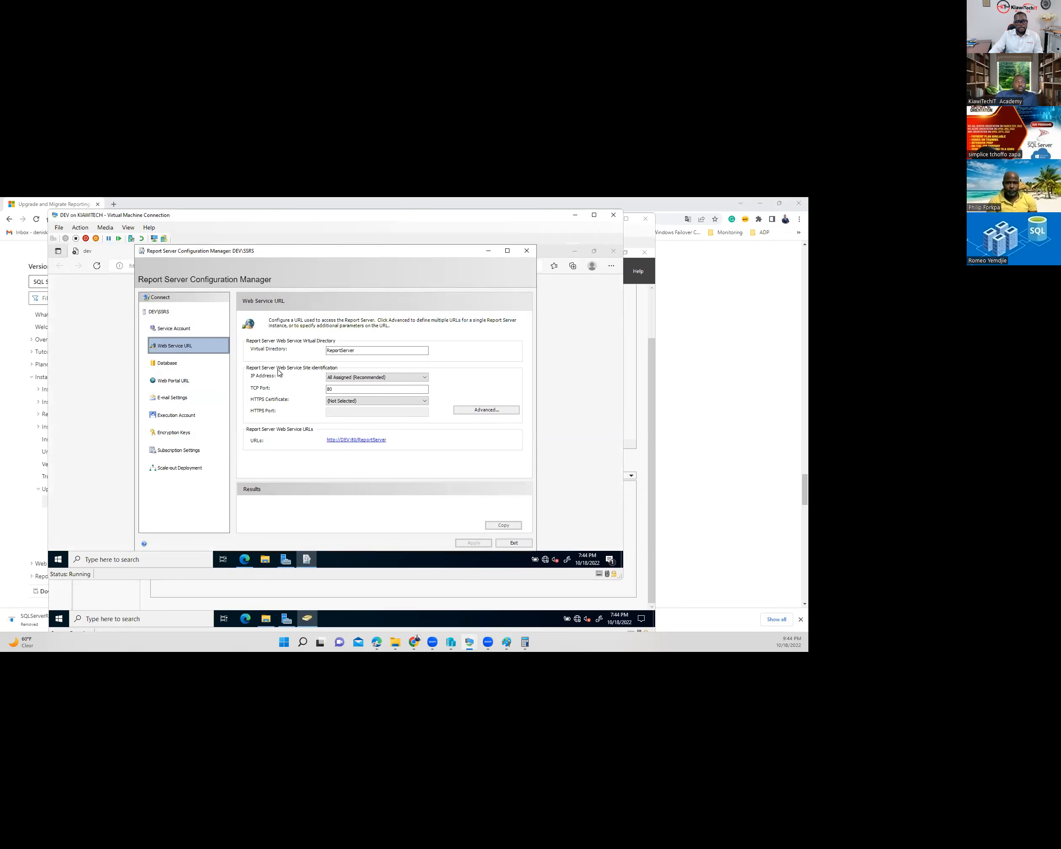
left_click(358, 441)
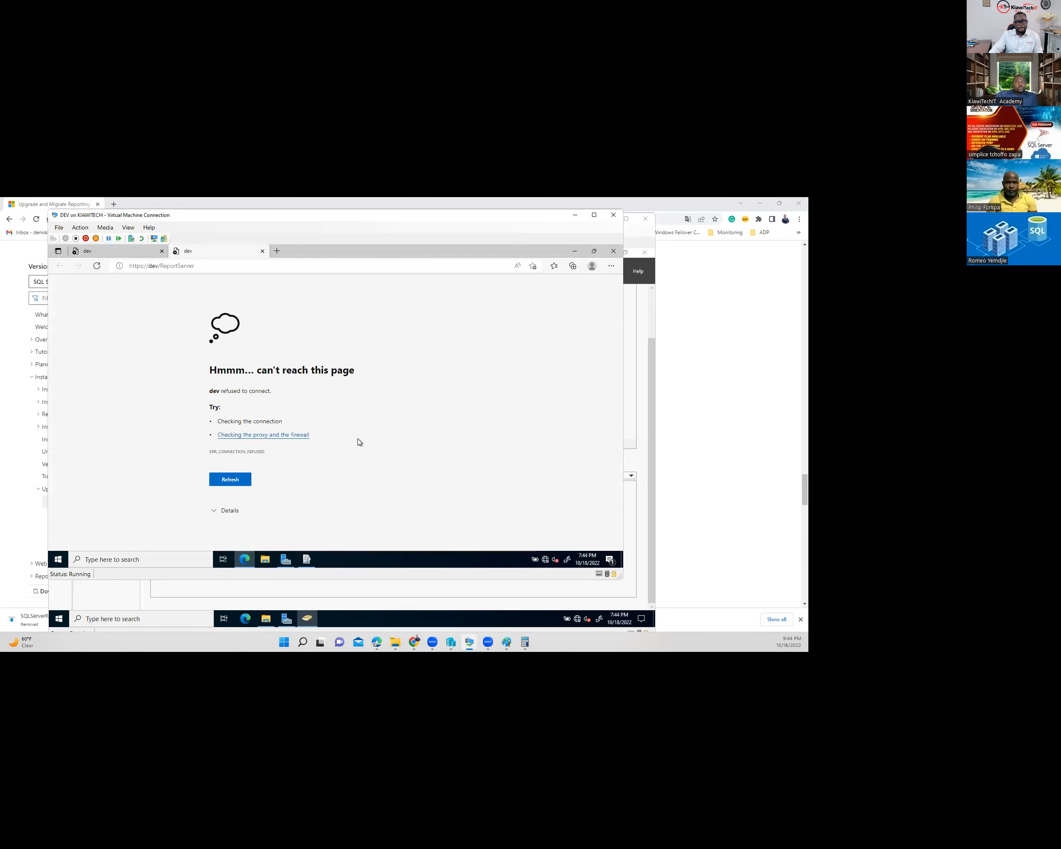
left_click(226, 513)
scroll(298, 519, "down", 2)
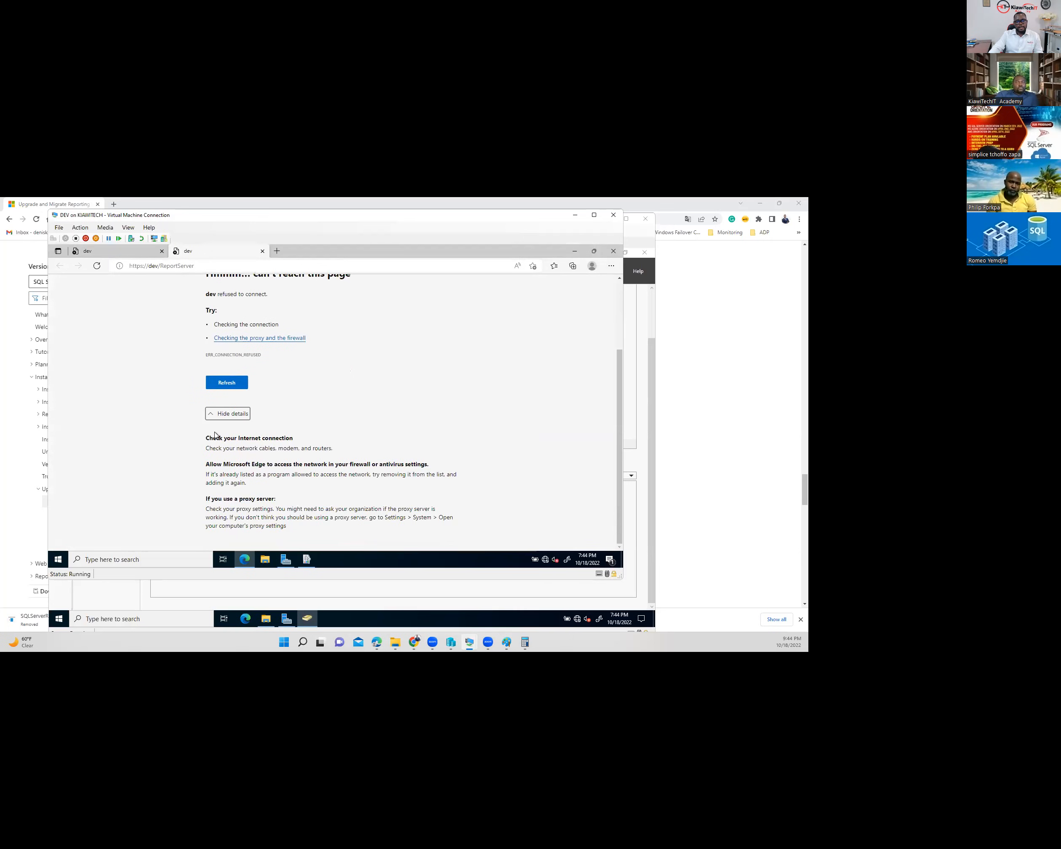
left_click_drag(209, 439, 293, 438)
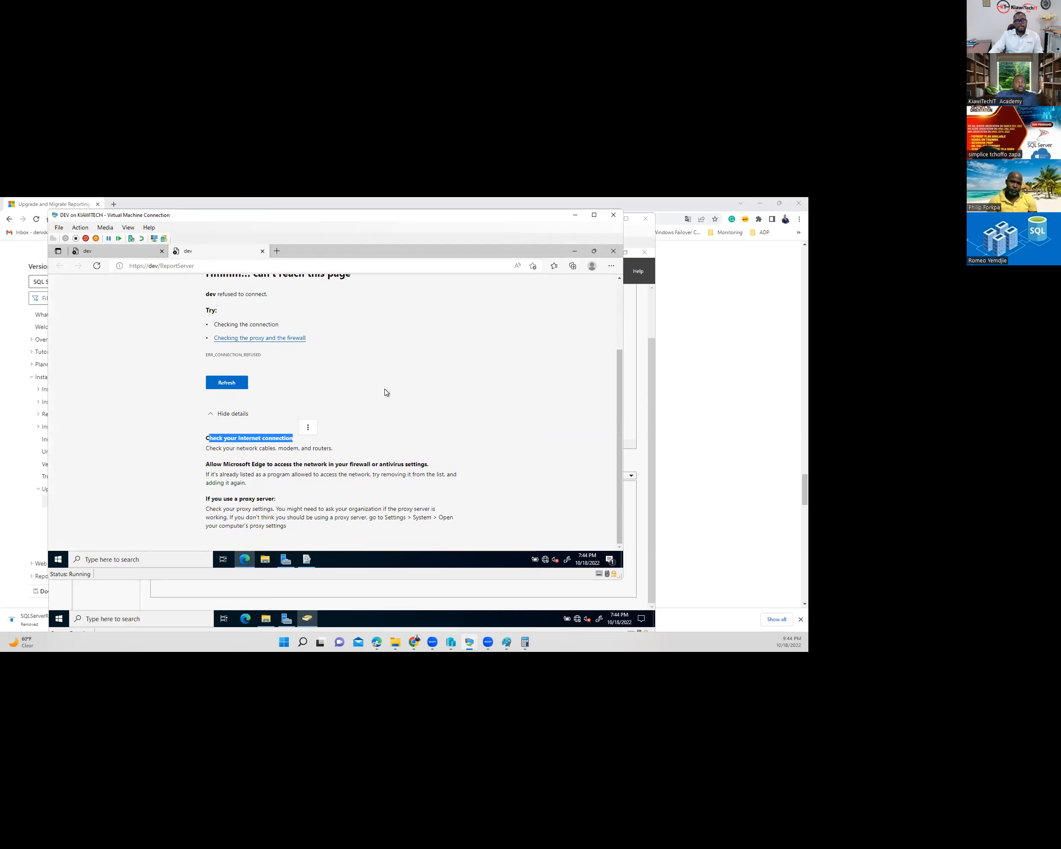
scroll(378, 388, "up", 2)
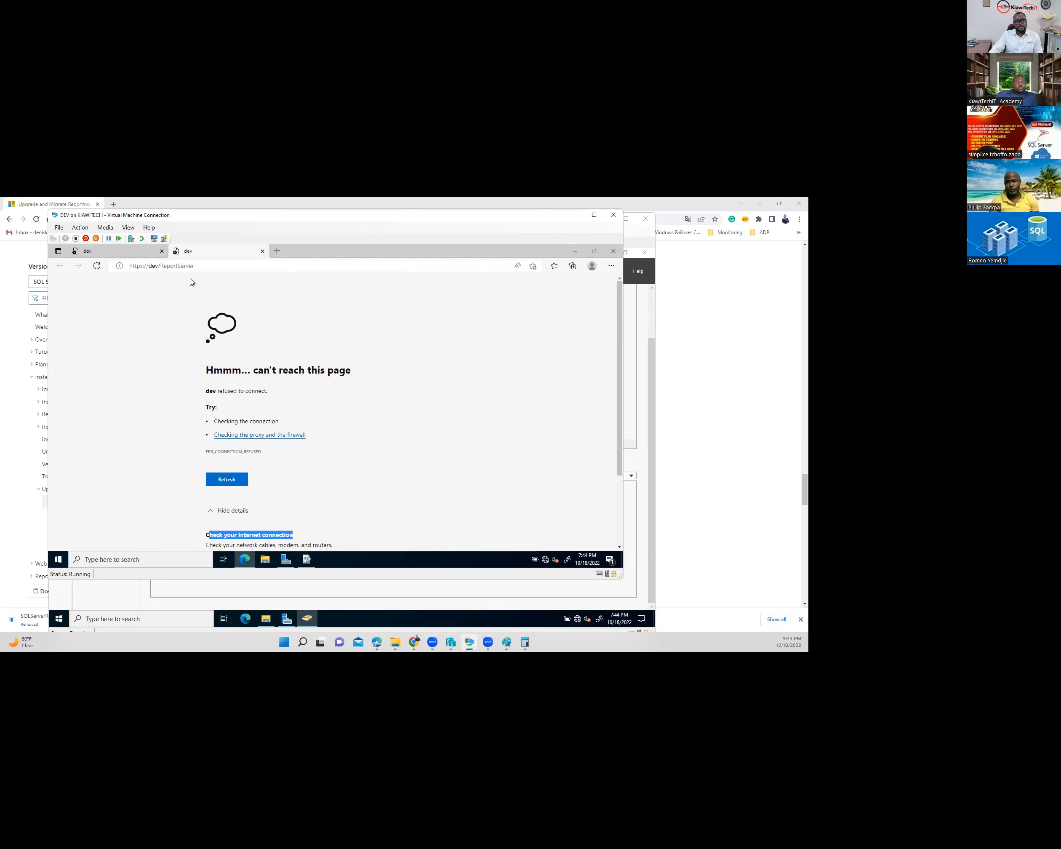
scroll(421, 480, "down", 2)
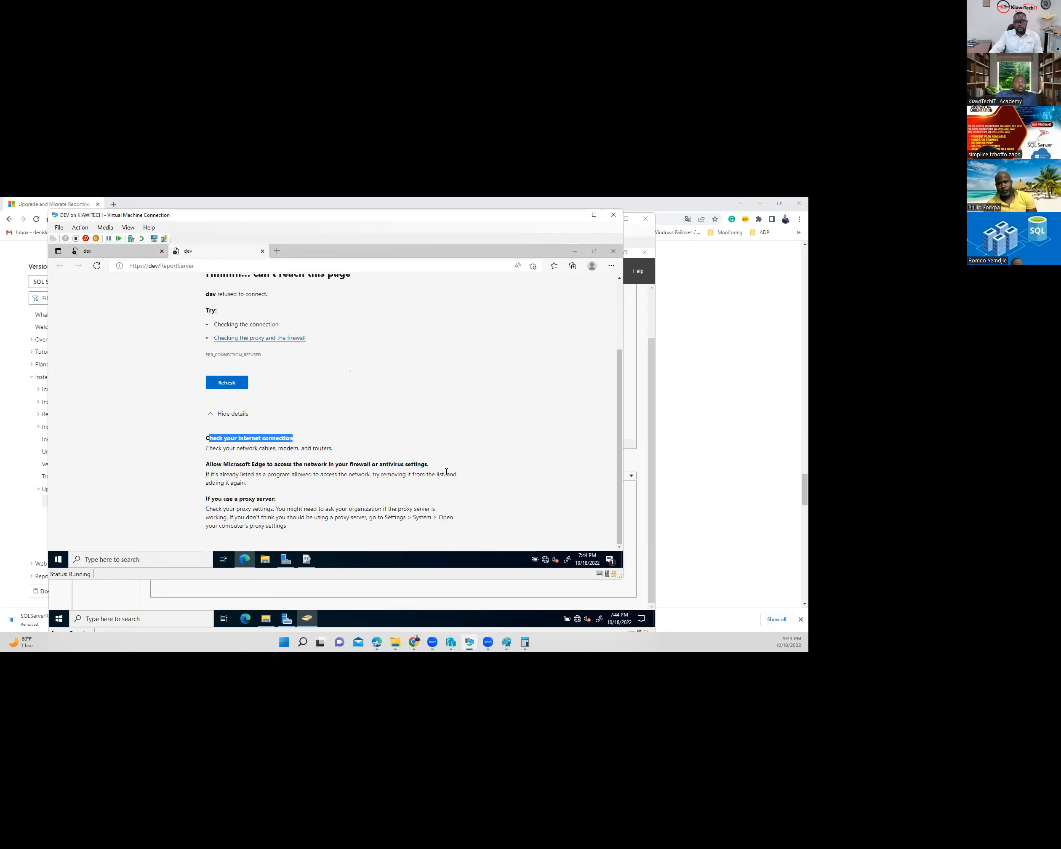
scroll(404, 478, "up", 2)
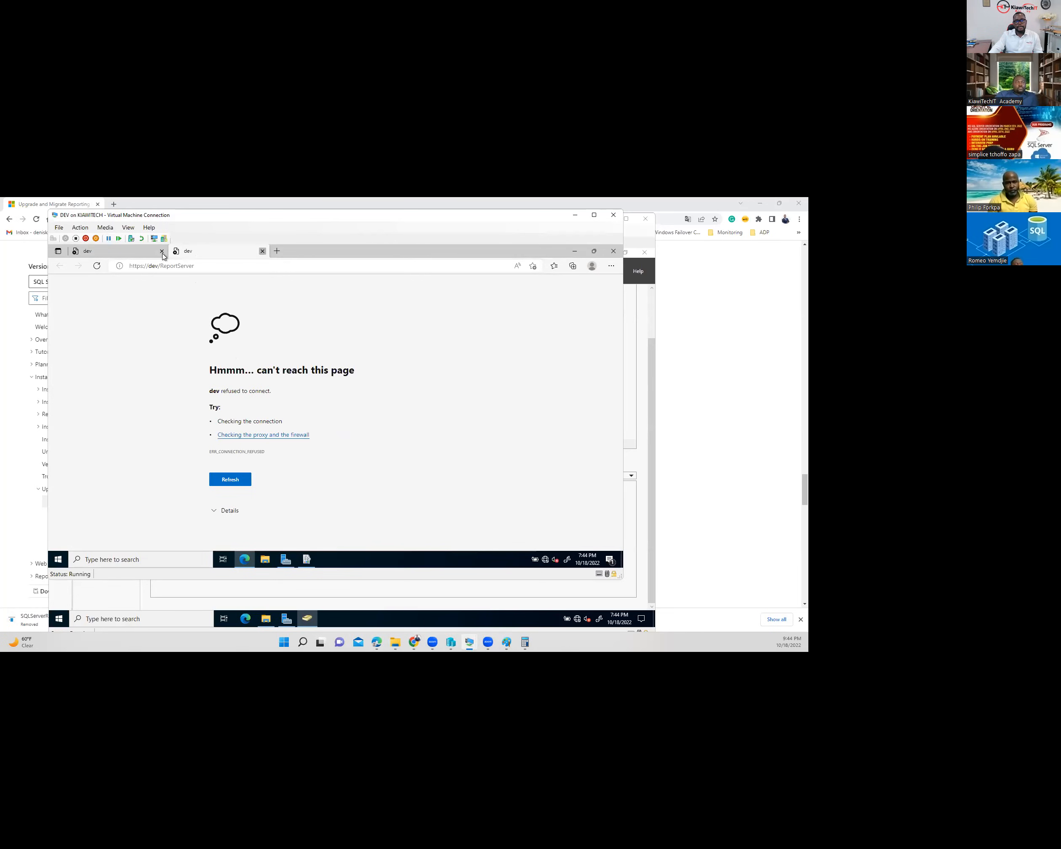
left_click(263, 251)
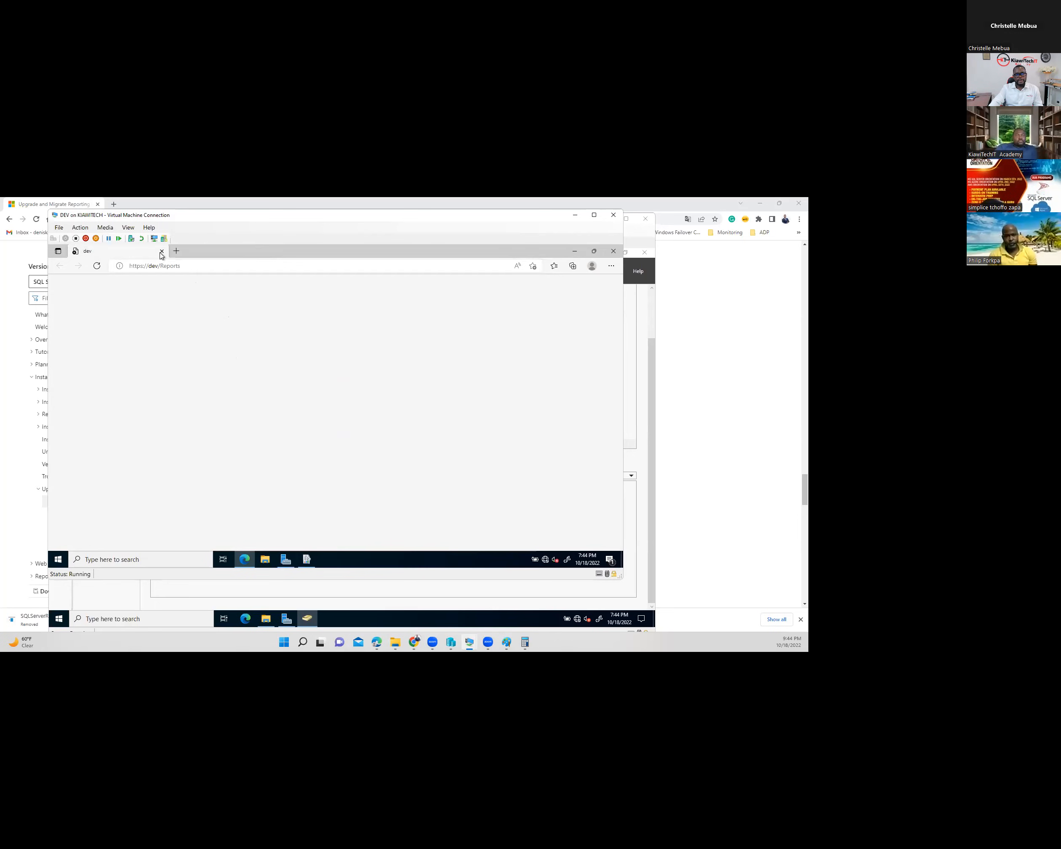
- Reopen the Reports portal address and examine its connection error and troubleshooting suggestions
left_click(161, 252)
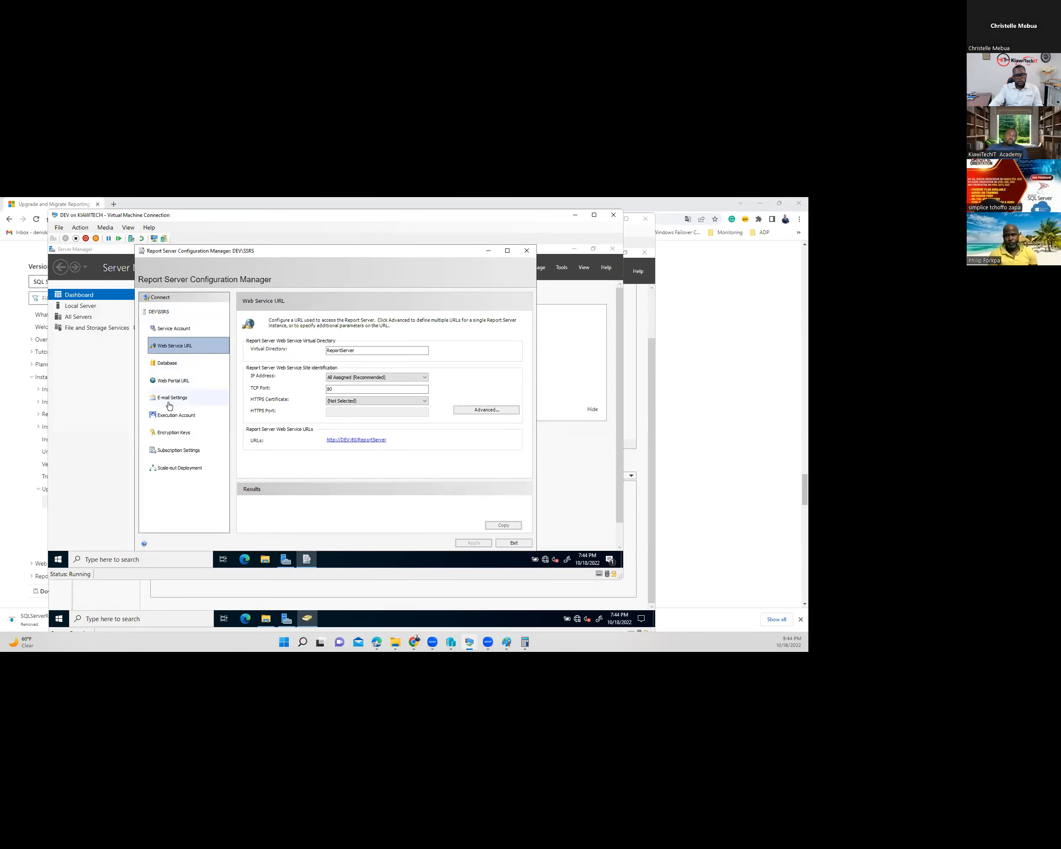
left_click(169, 381)
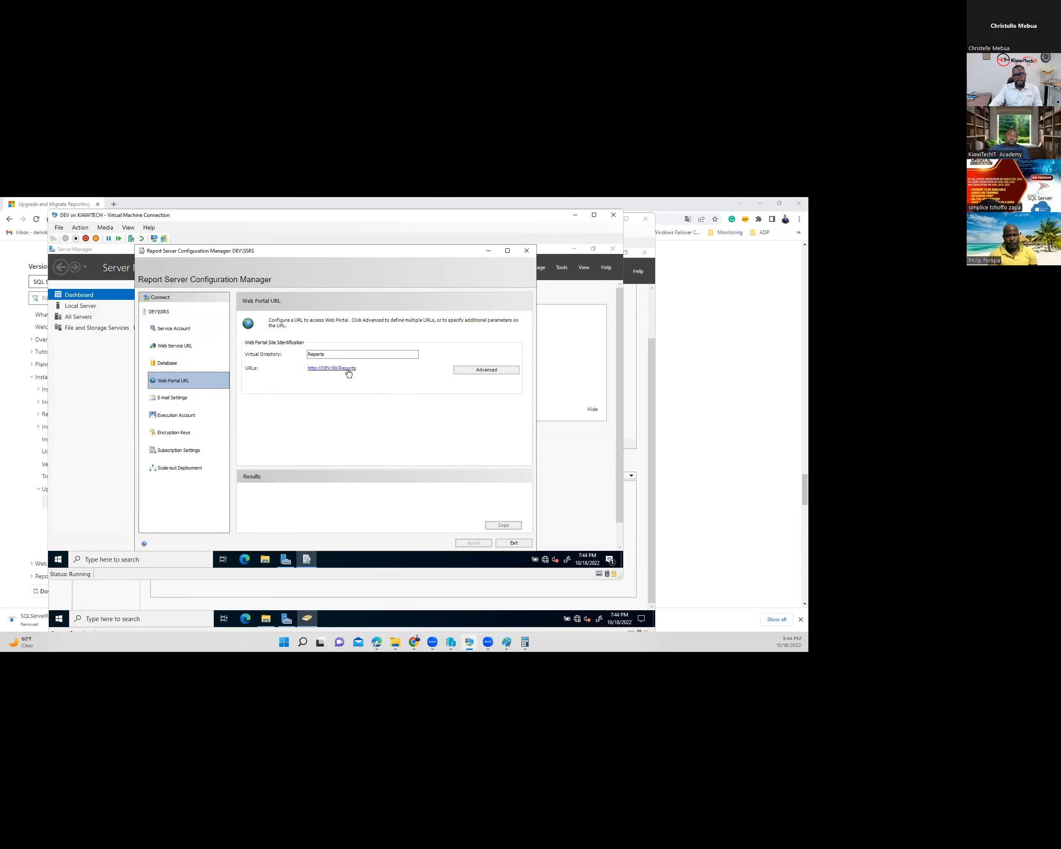
left_click(336, 368)
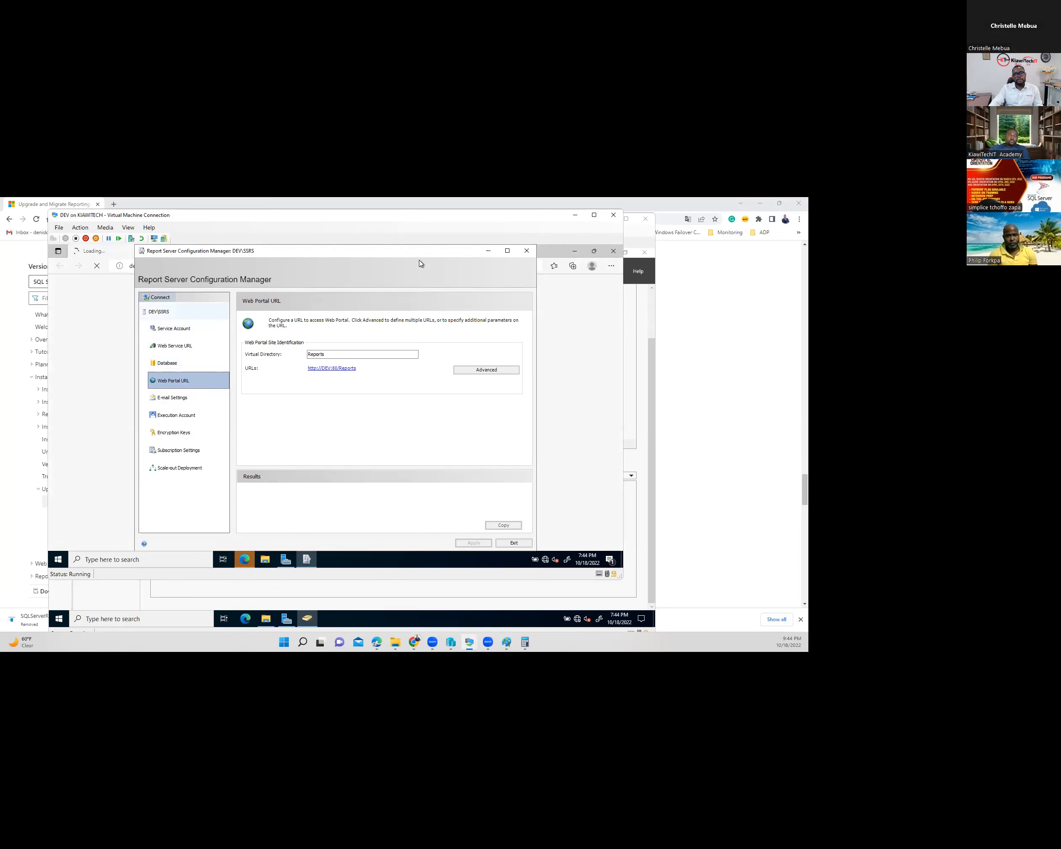
left_click(487, 252)
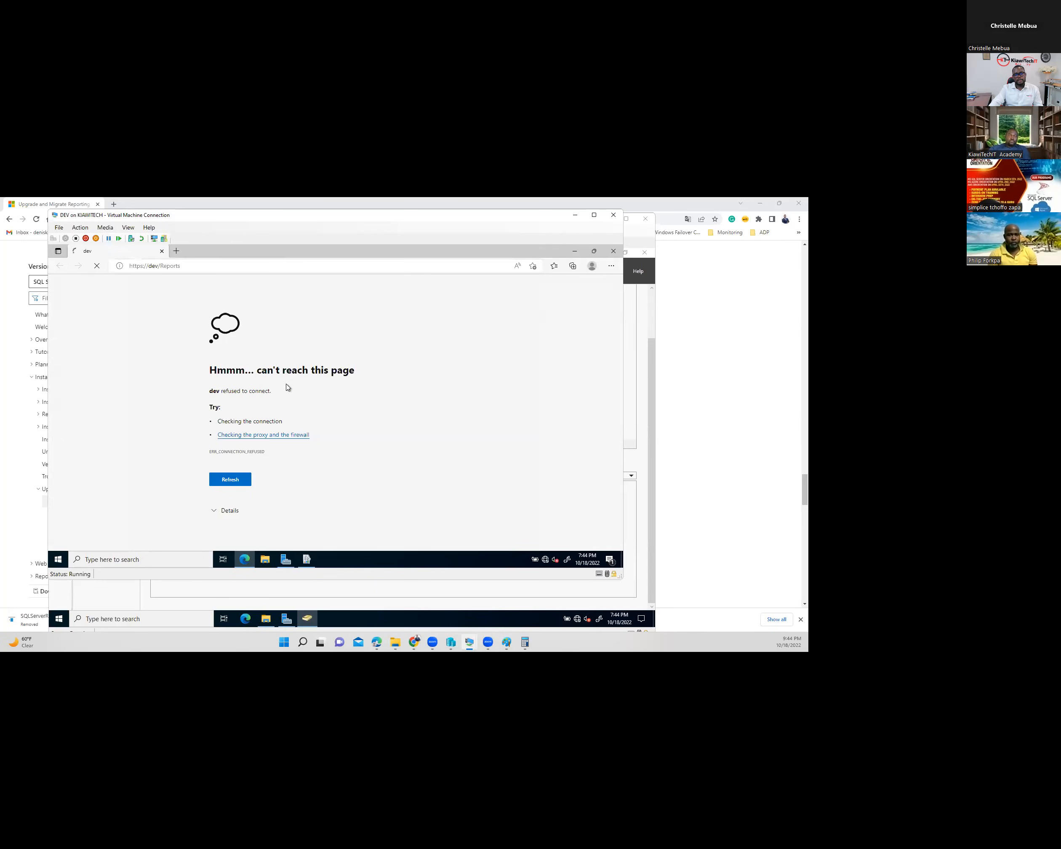
left_click_drag(252, 373, 312, 372)
left_click_drag(221, 422, 291, 426)
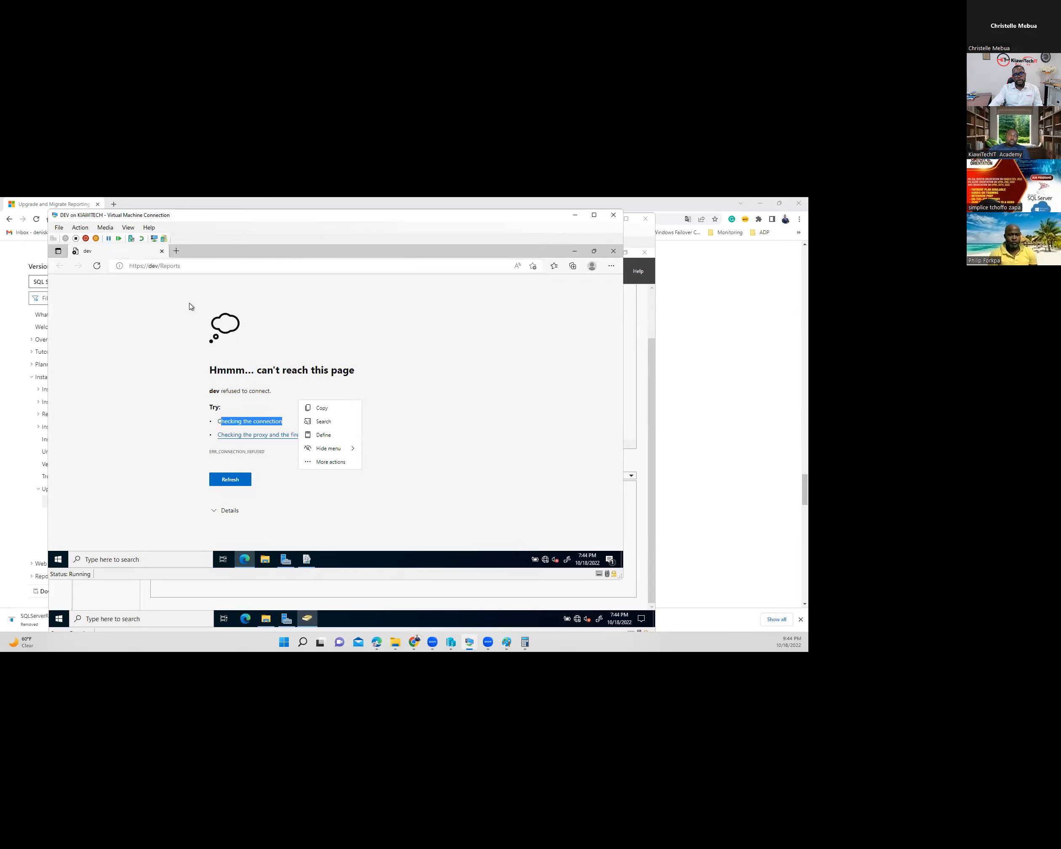
left_click(273, 436)
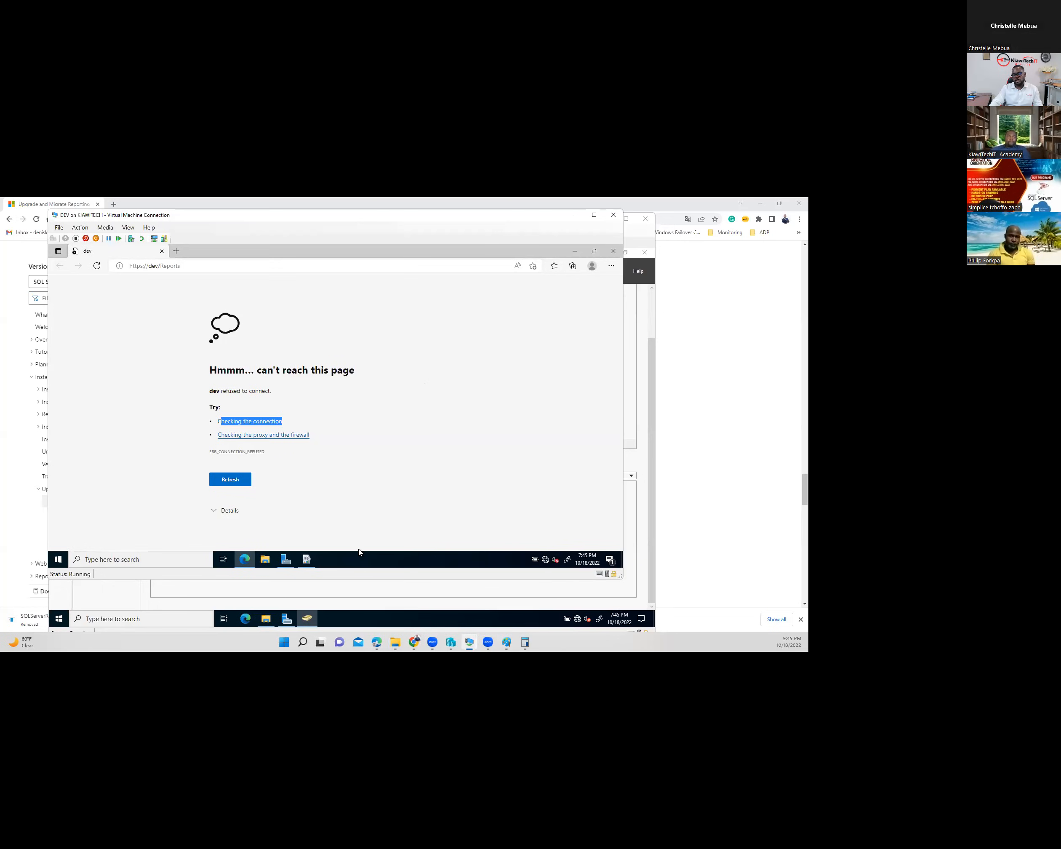
- Close the Reporting Services configuration tool and switch to the PROD VM console
left_click(313, 565)
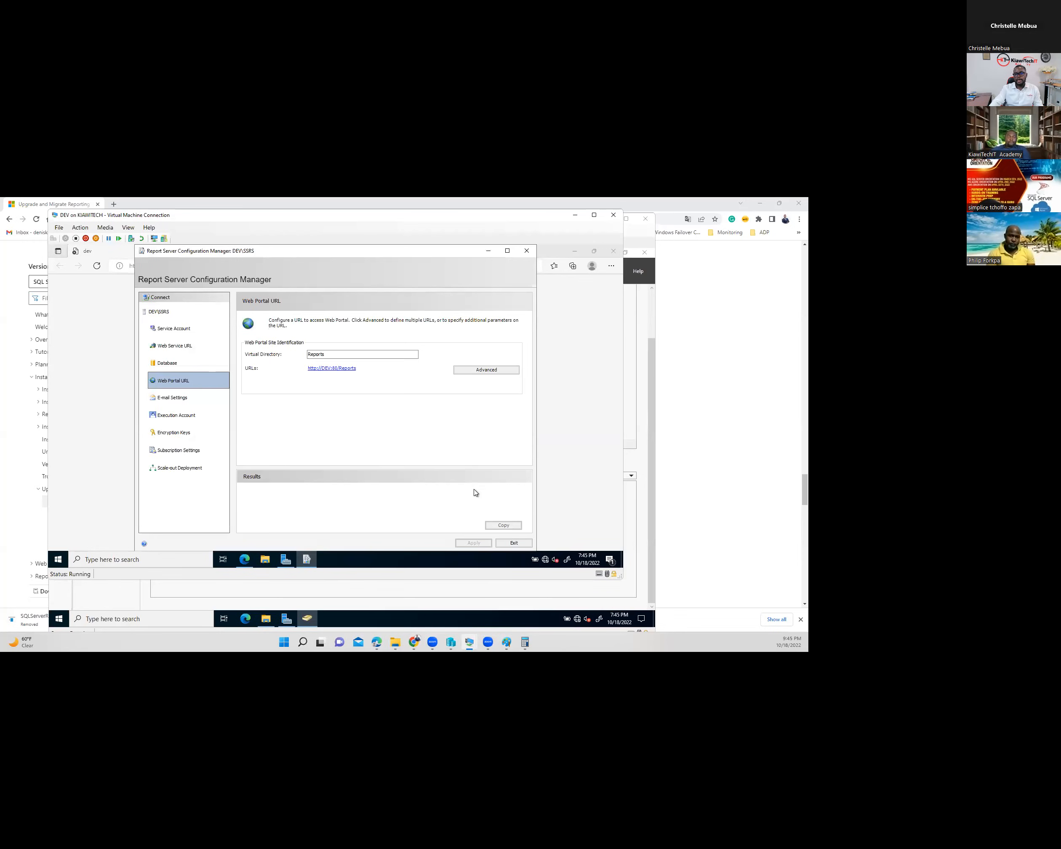
left_click(526, 252)
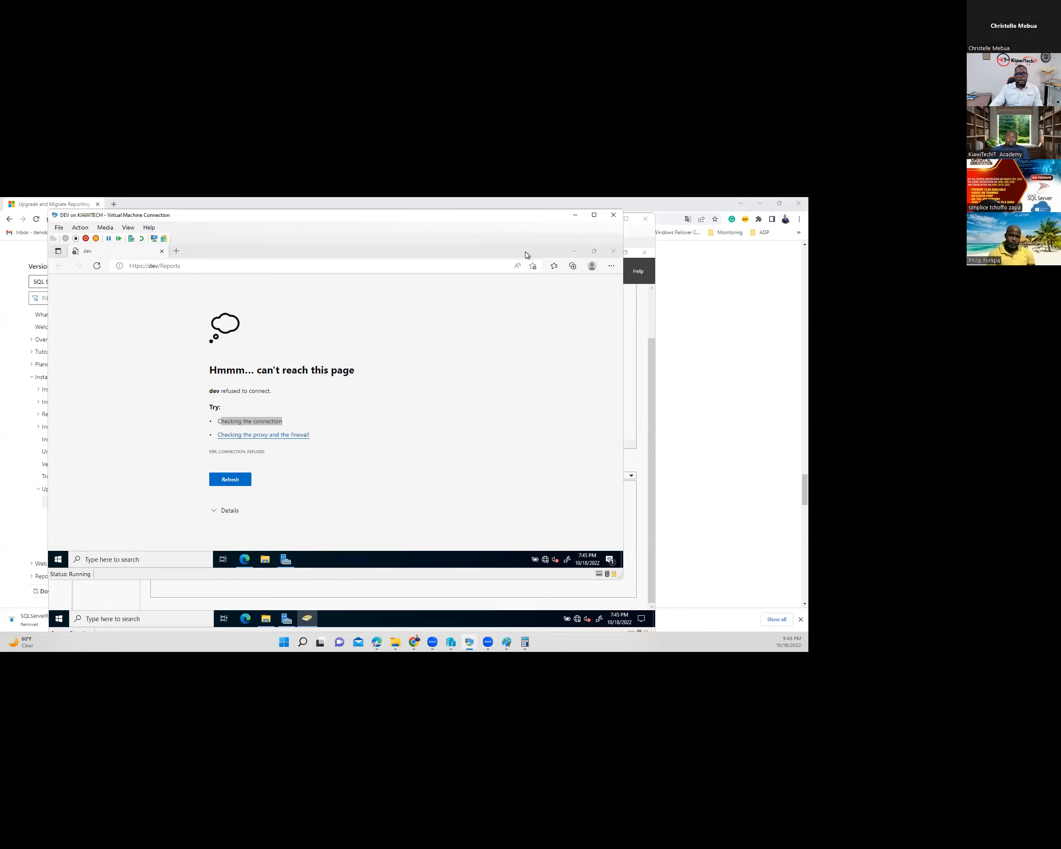
left_click(234, 269)
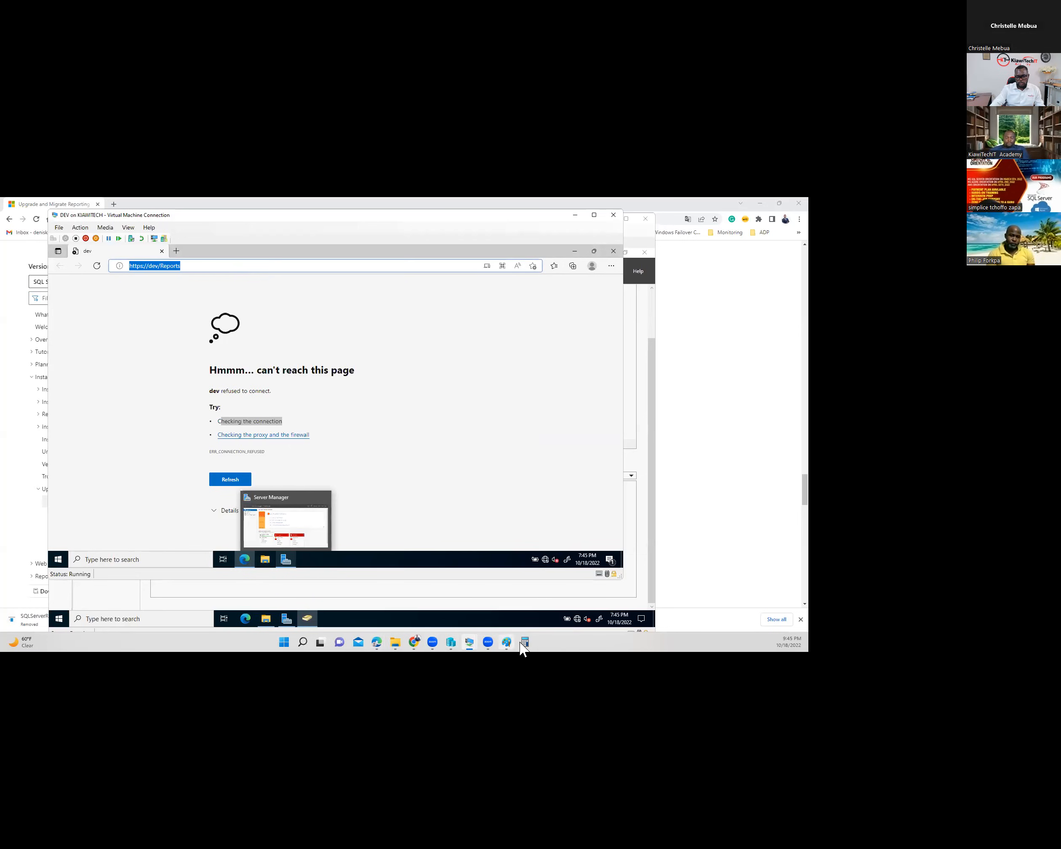
left_click(472, 643)
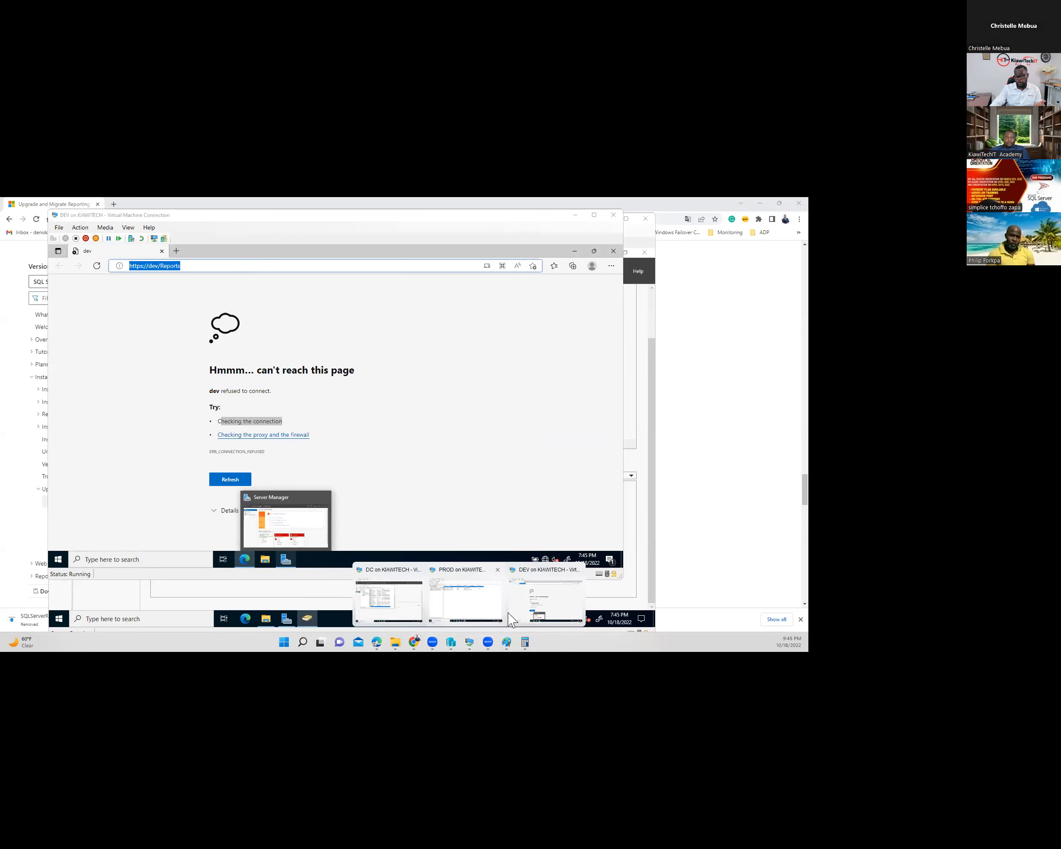
left_click(476, 600)
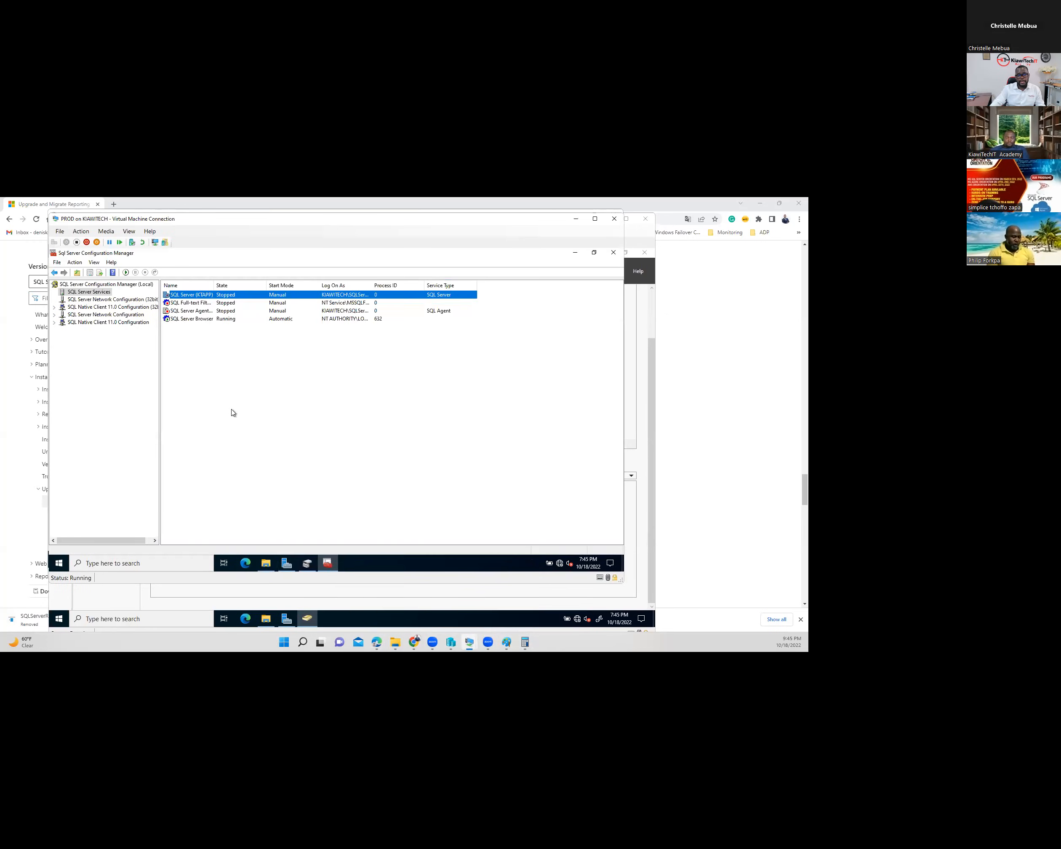
- Close PROD's SQL Server Configuration Manager and open PROD's VM settings in Hyper-V Manager
left_click(614, 252)
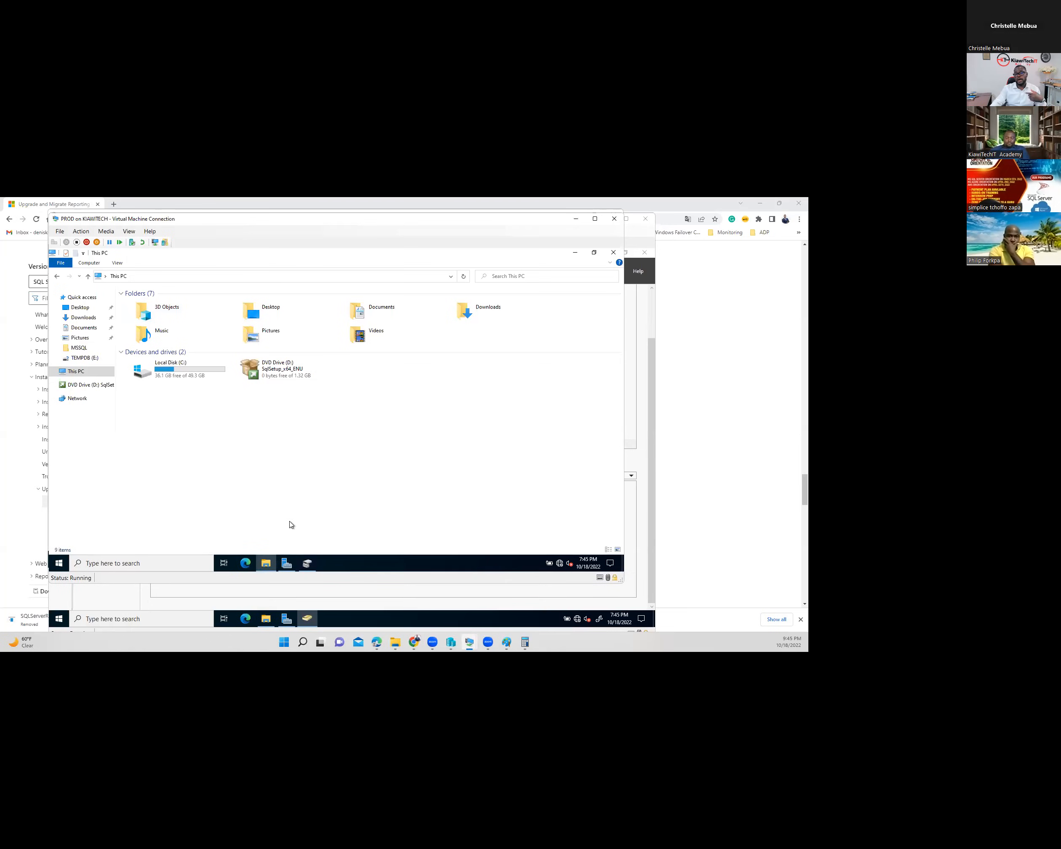
left_click(450, 643)
left_click(107, 259)
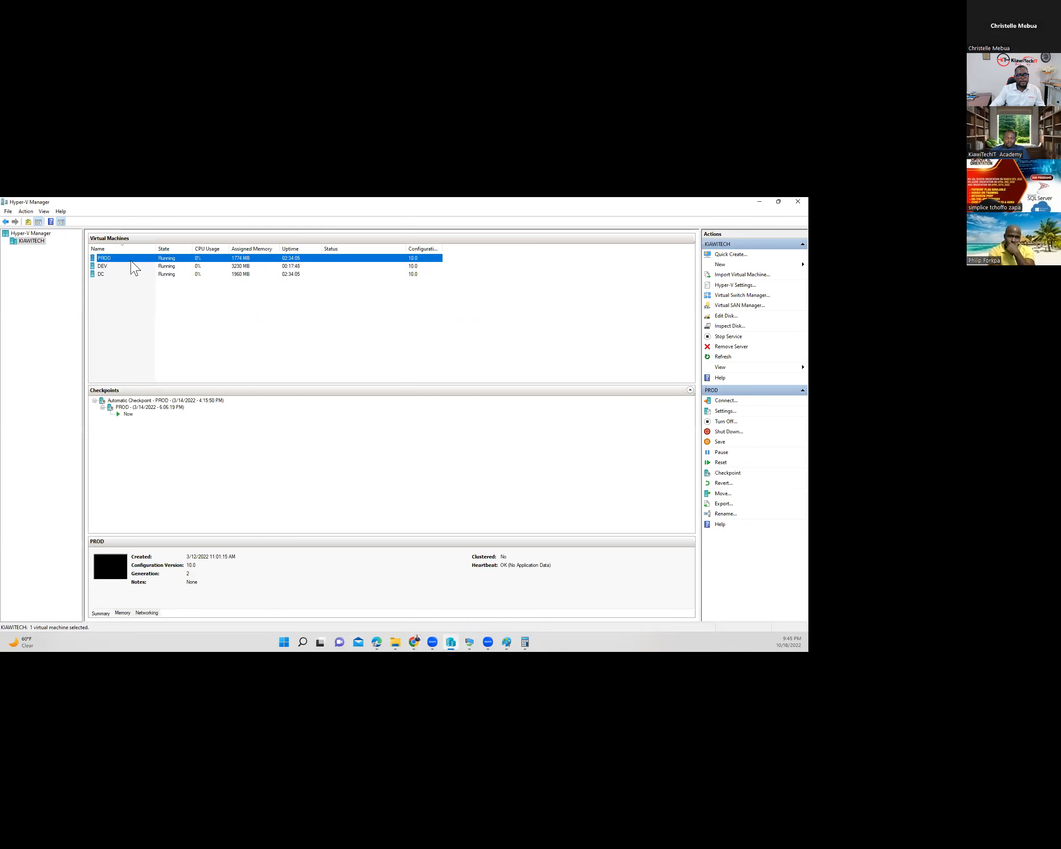
right_click(135, 268)
left_click(165, 284)
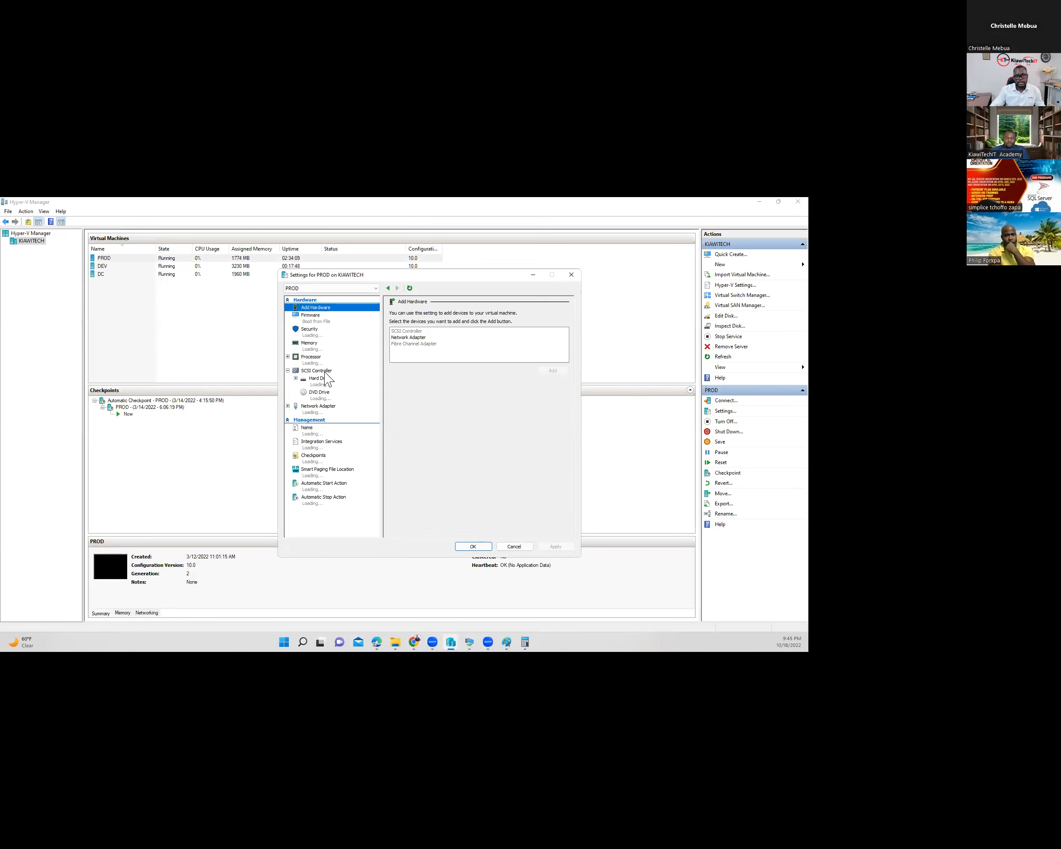
- Connect PROD's network adapter to the Default Switch, save, and return to PROD's console
left_click(319, 413)
left_click(437, 329)
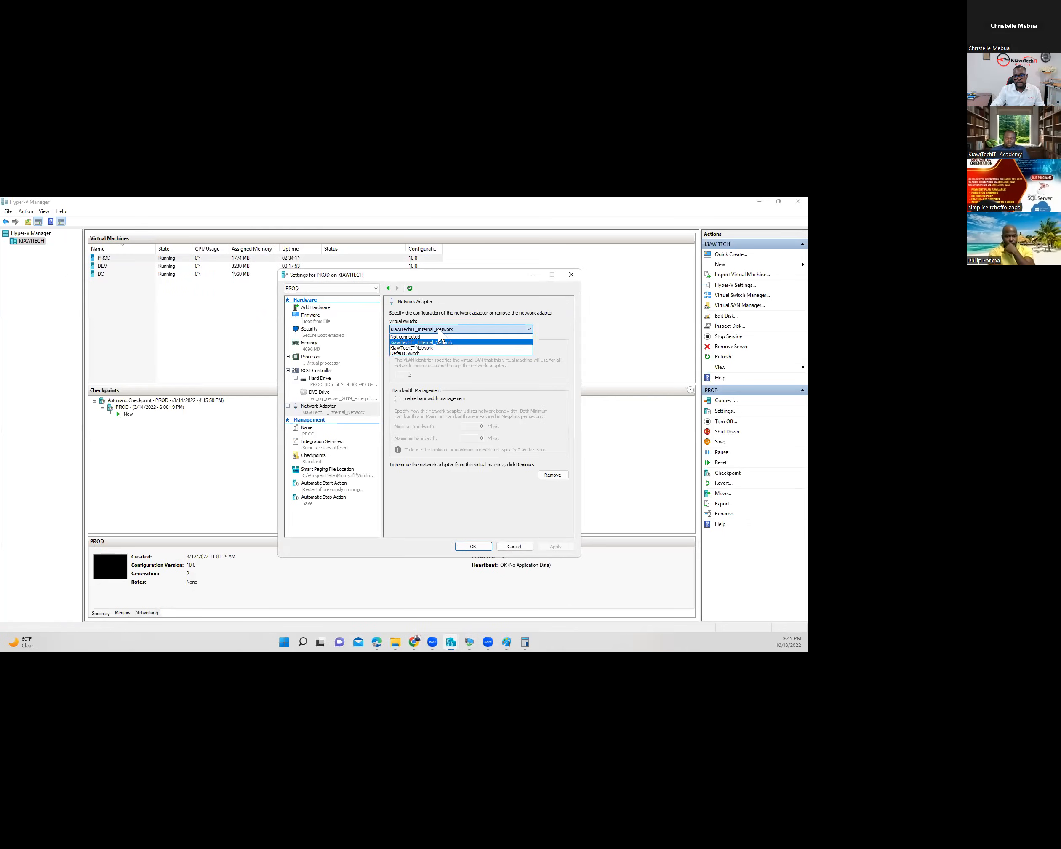
left_click(426, 353)
left_click(557, 546)
left_click(473, 546)
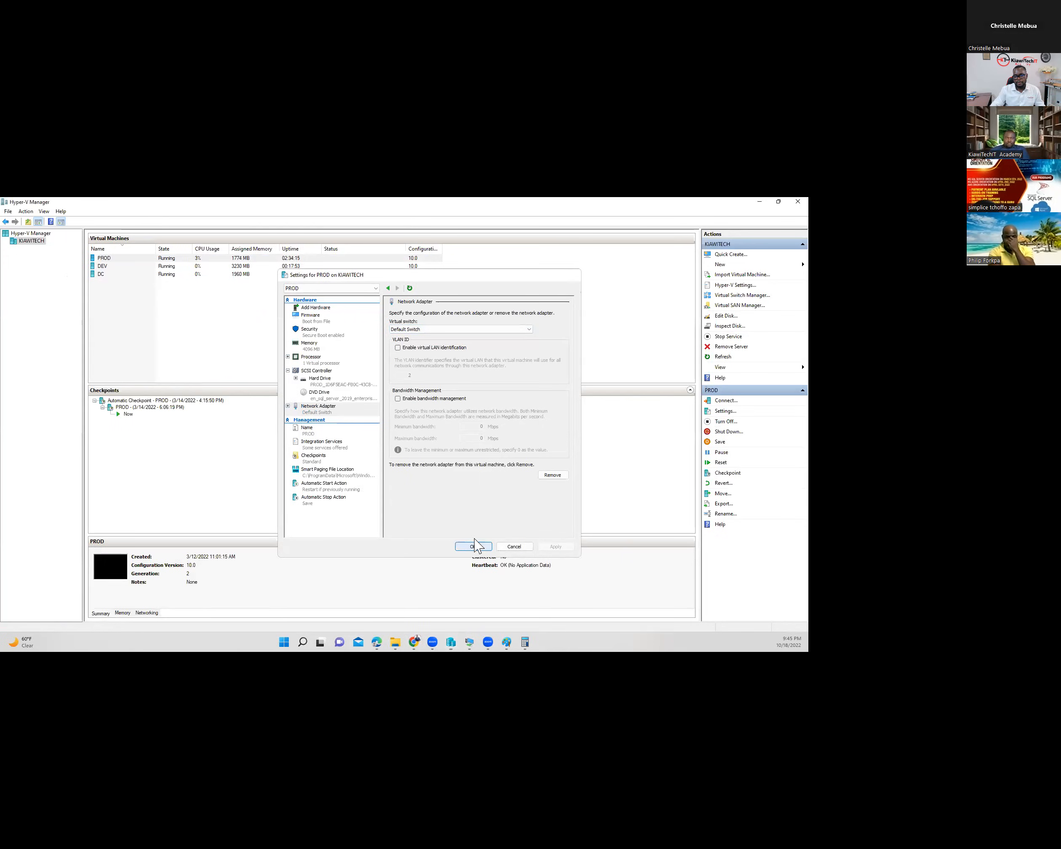
left_click(470, 644)
left_click(470, 598)
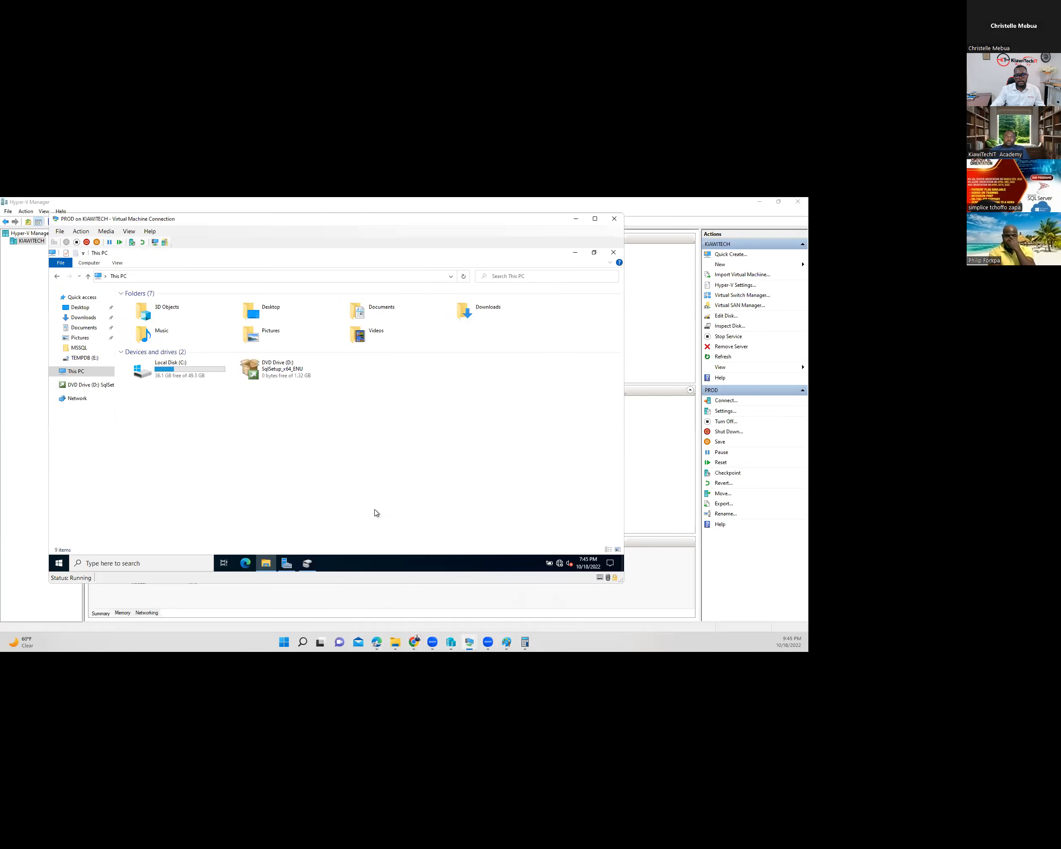
left_click(249, 564)
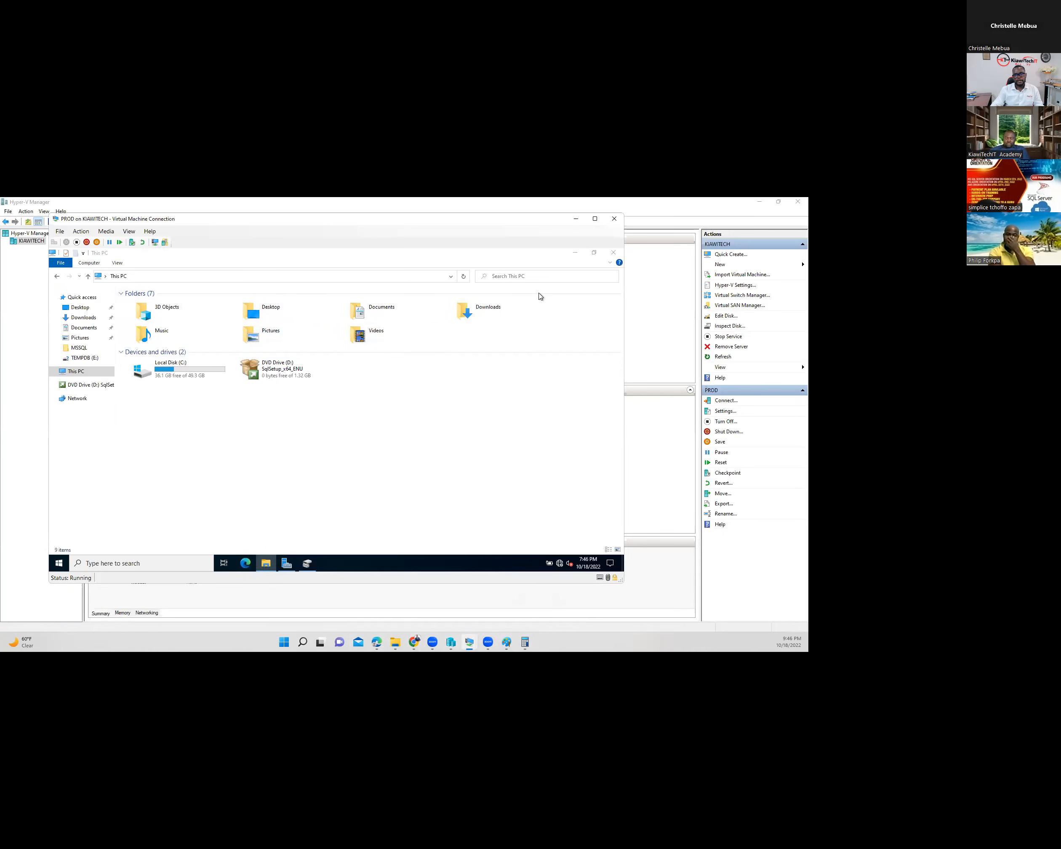
left_click(613, 253)
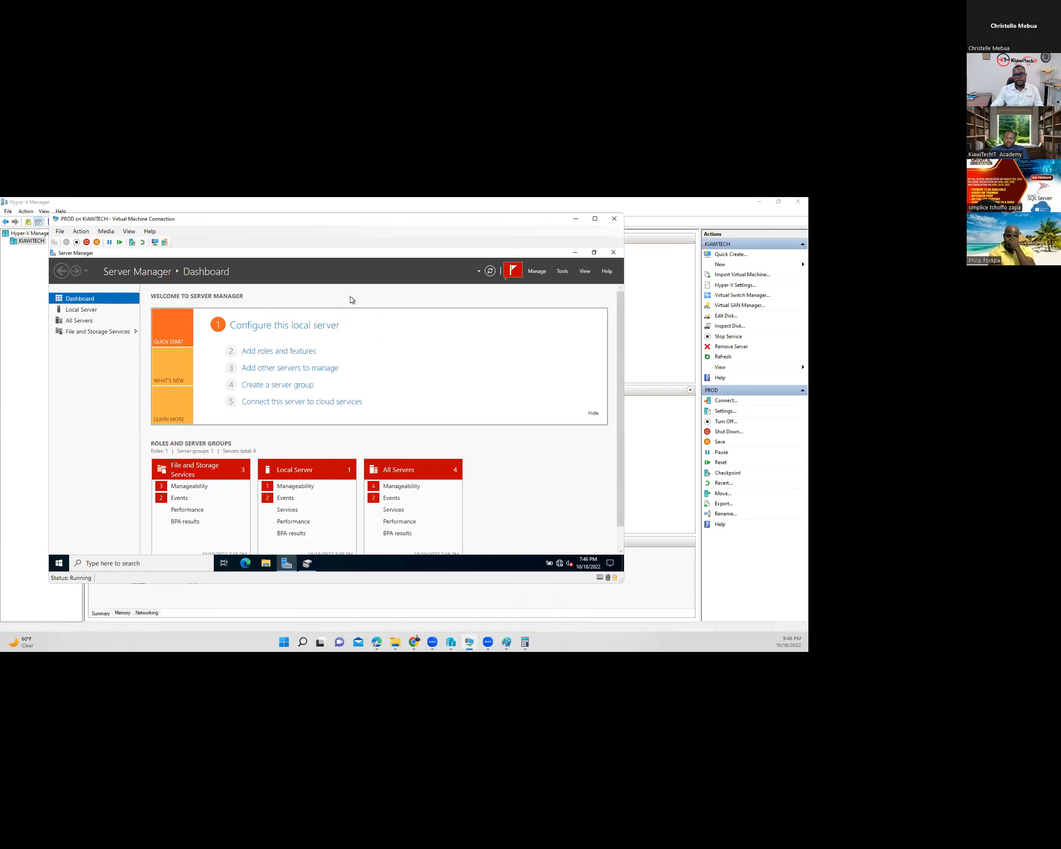
left_click(576, 255)
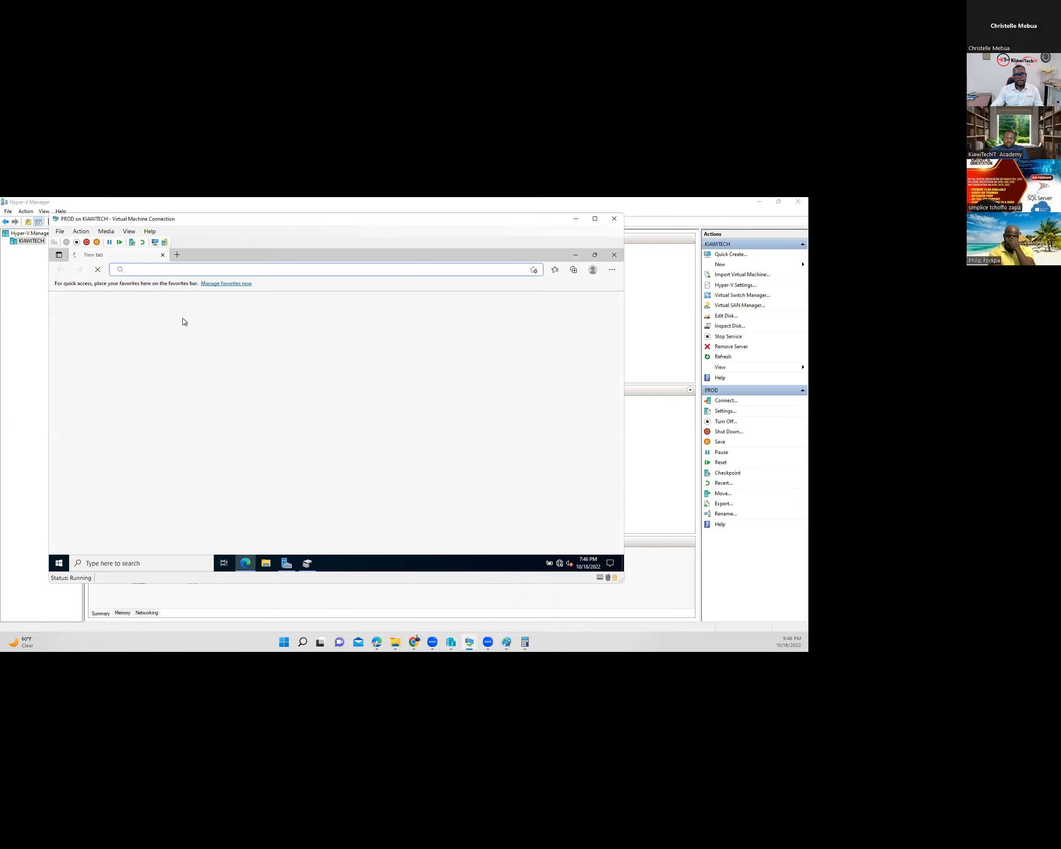
type("https://dev/Reports")
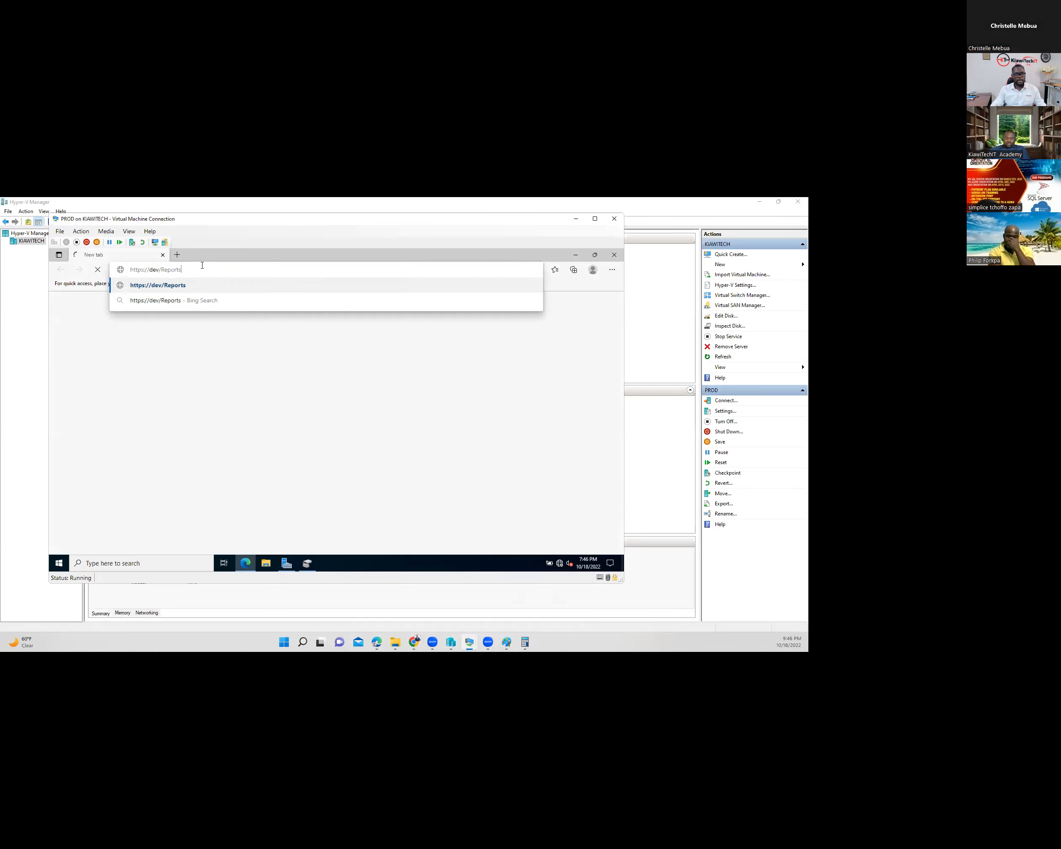
key("Return")
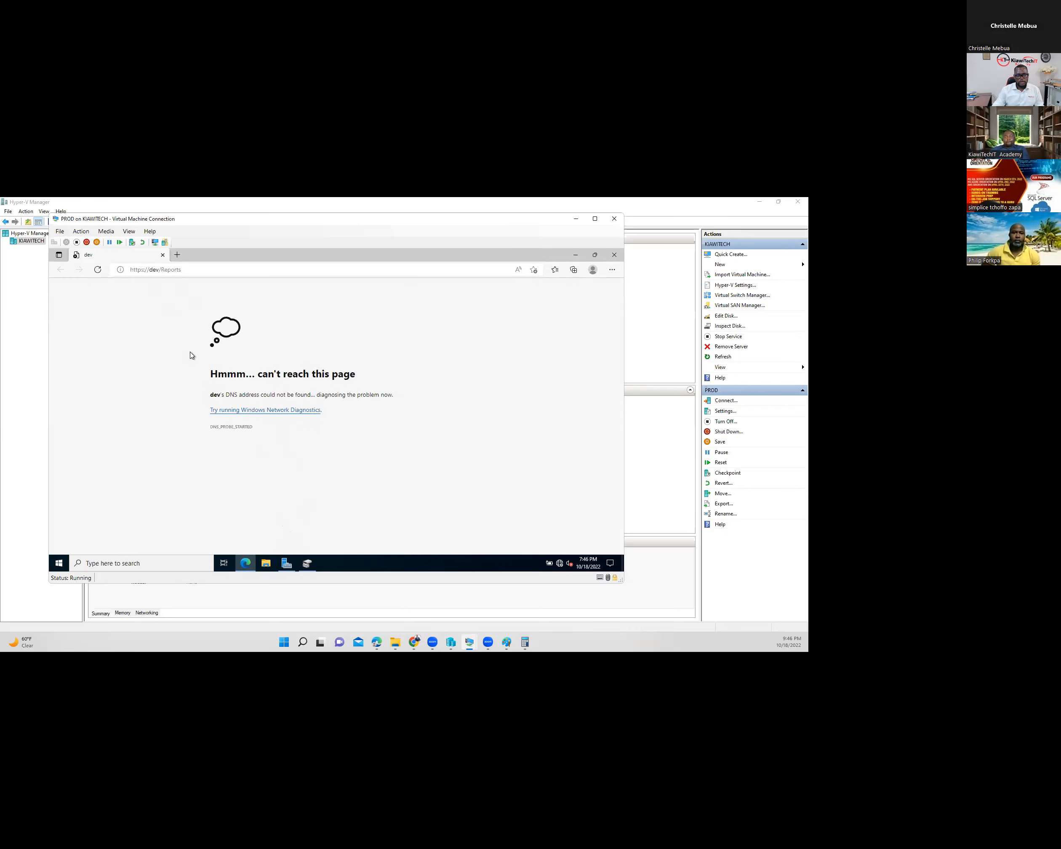
left_click(287, 563)
left_click(78, 310)
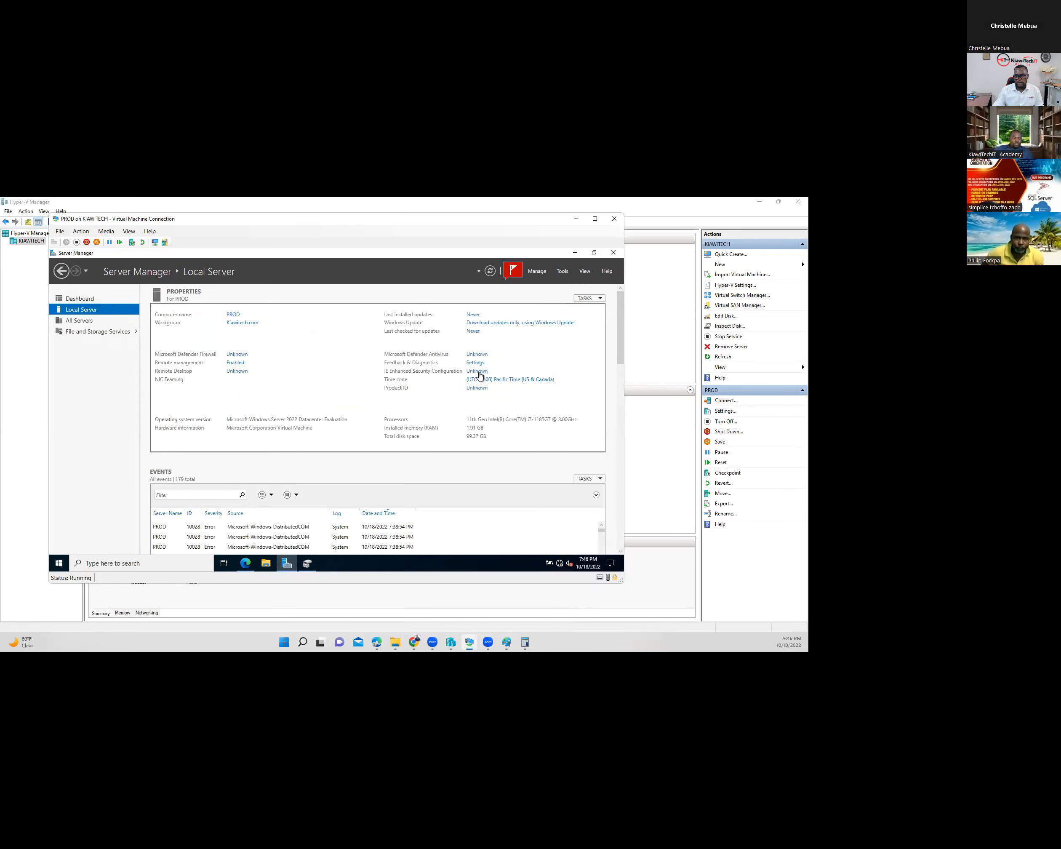
- Turn IE Enhanced Security Configuration off for Administrators and Users
left_click(470, 371)
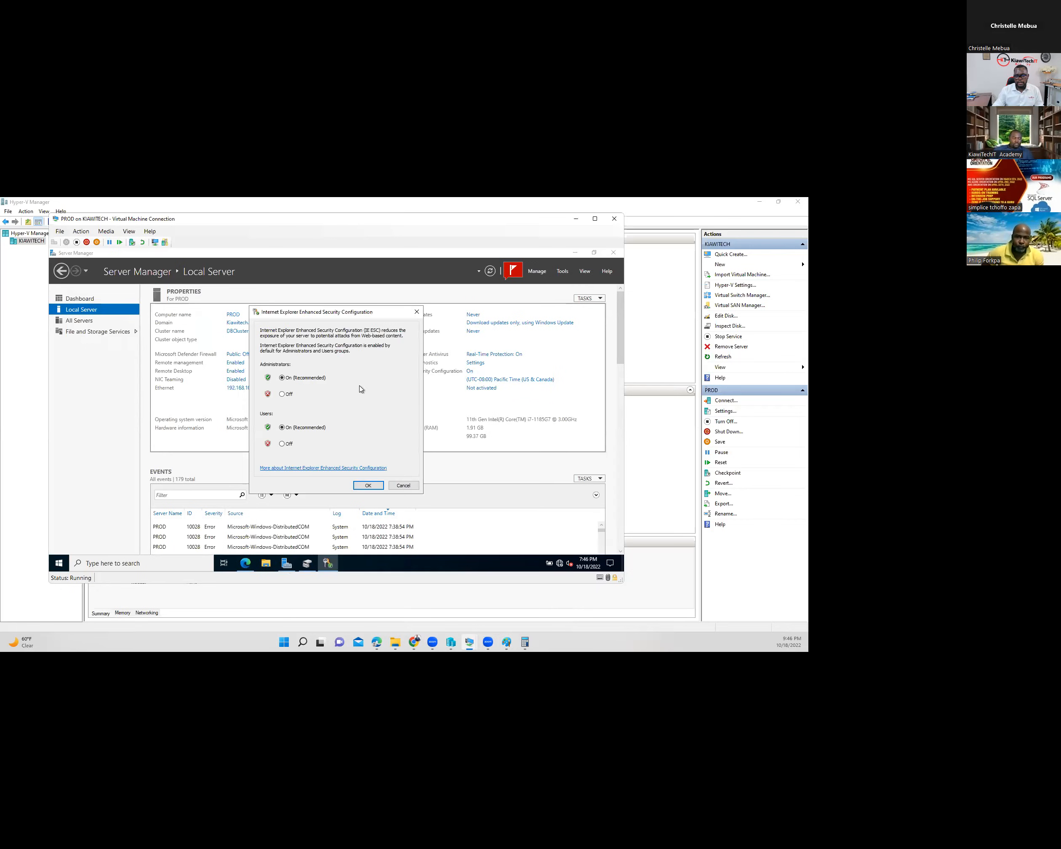
left_click(283, 444)
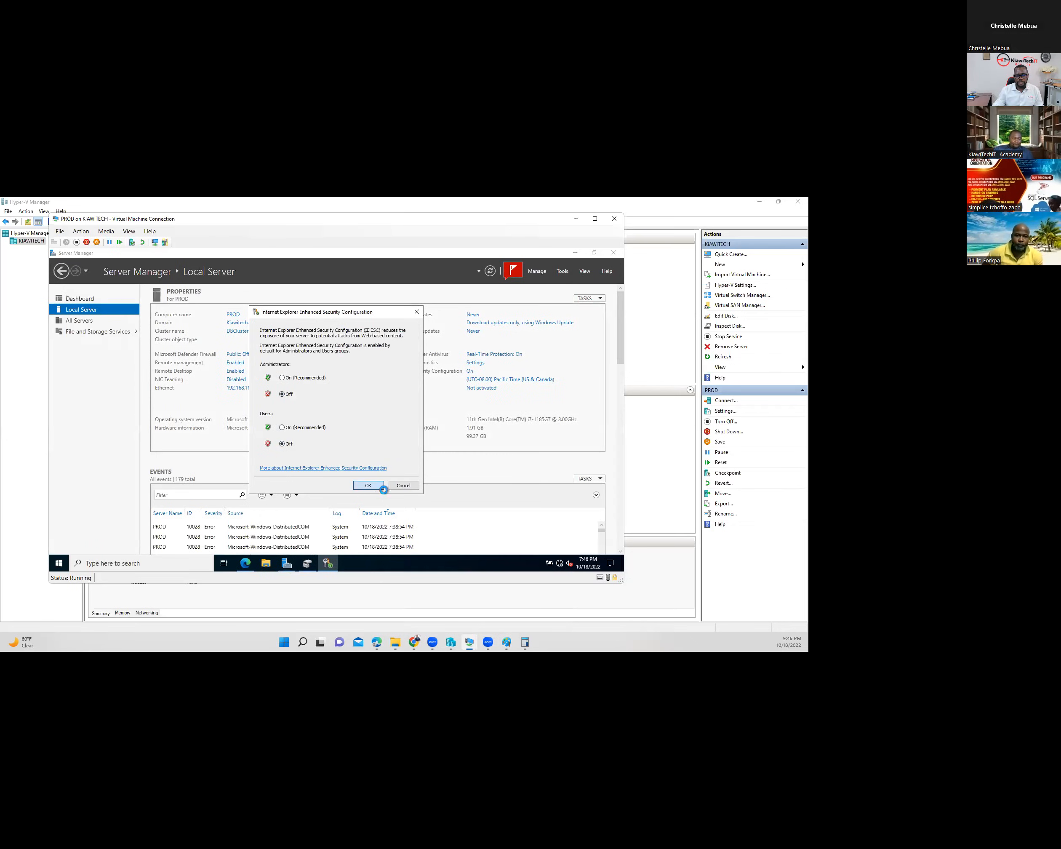
left_click(376, 486)
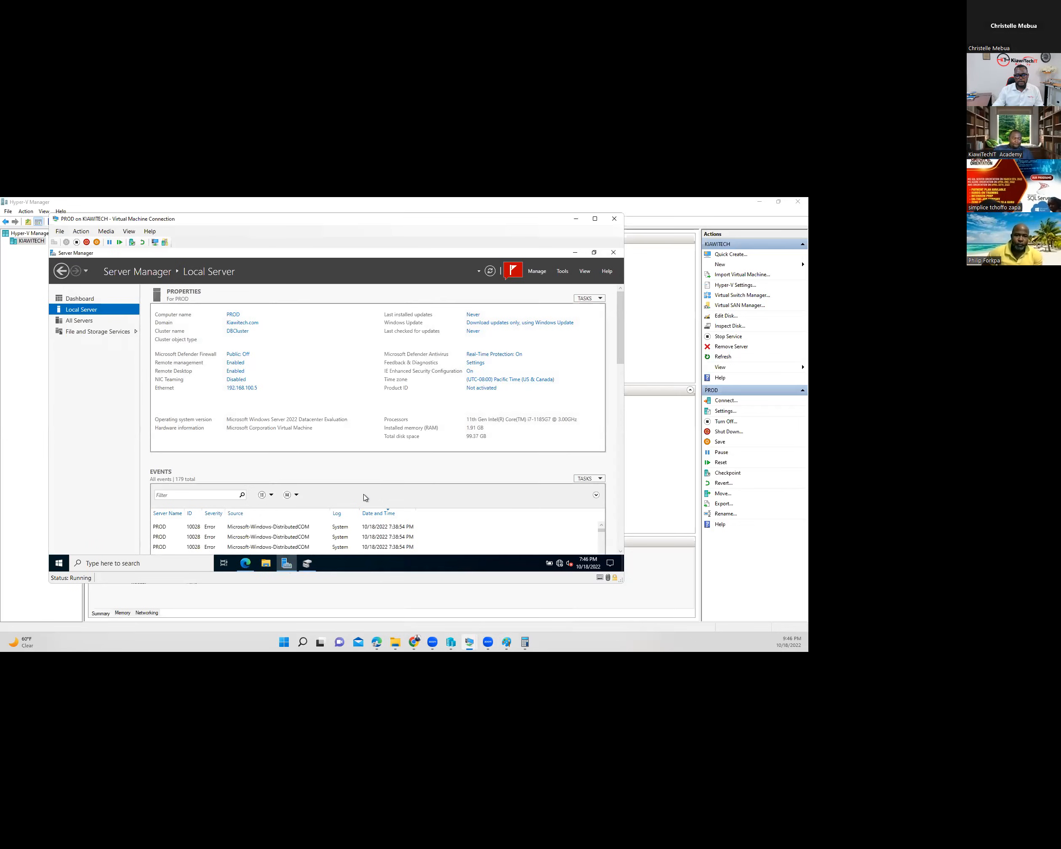
left_click(576, 253)
left_click(198, 269)
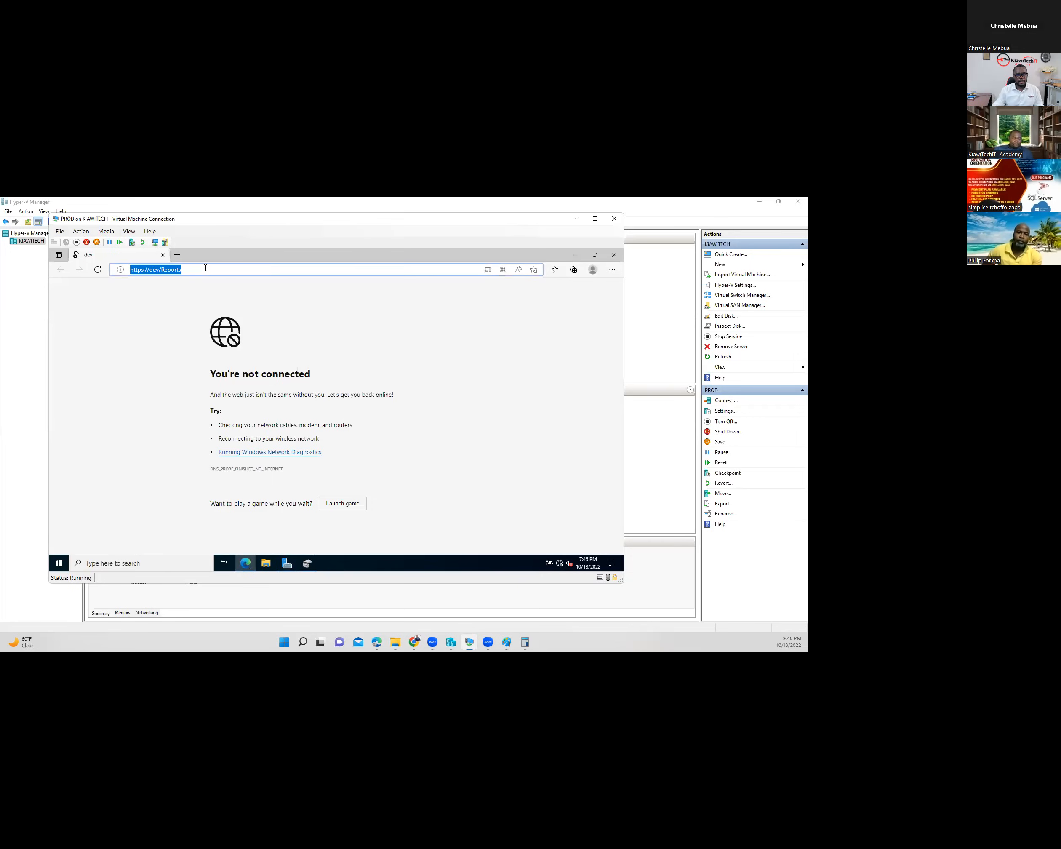
key("Return")
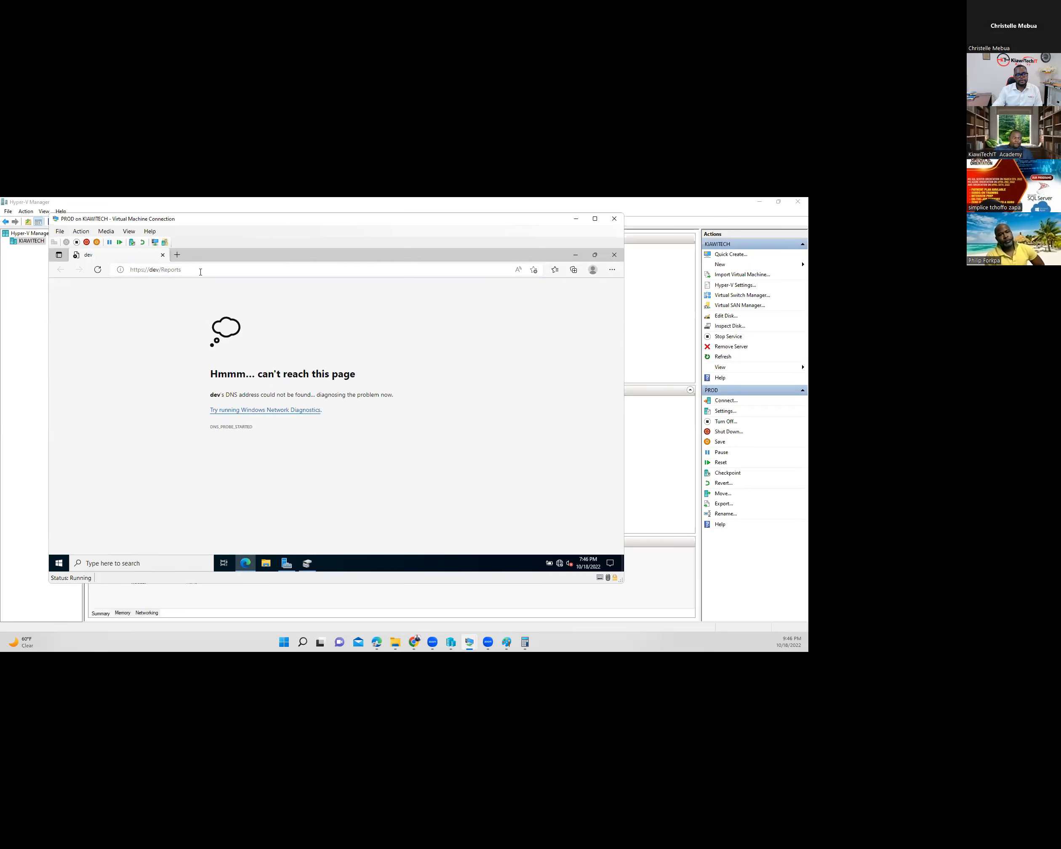
left_click(206, 268)
key("Return")
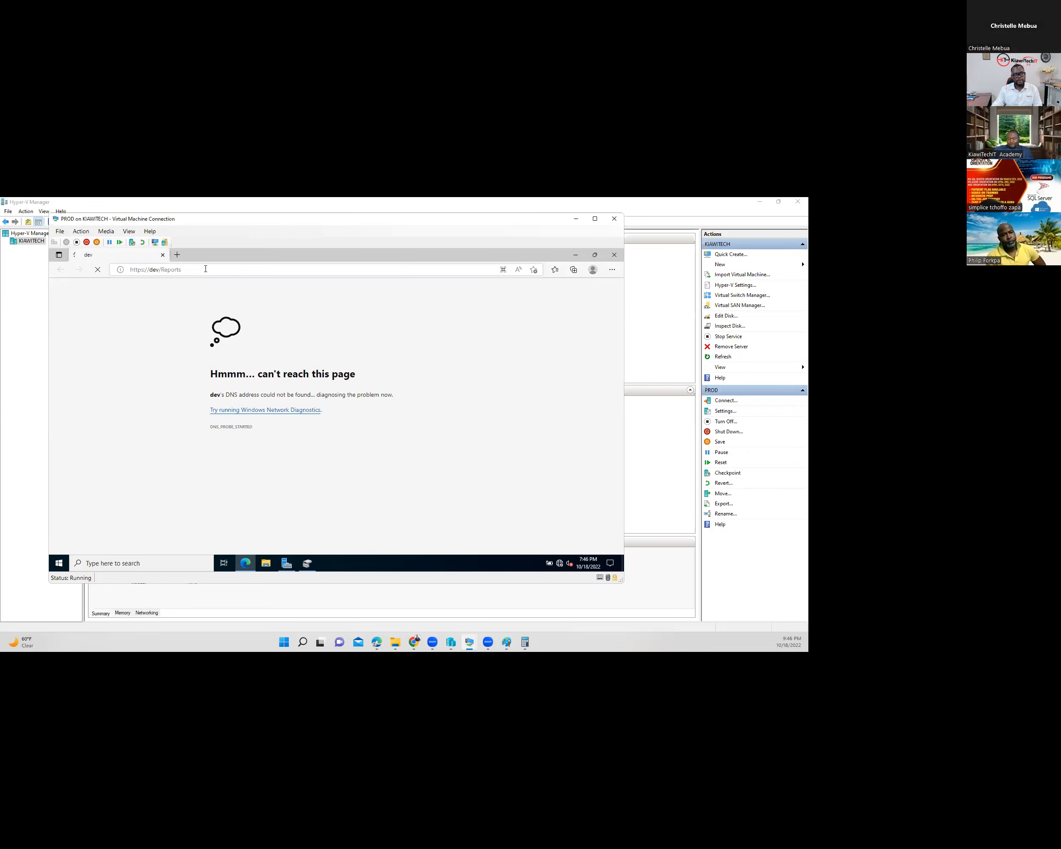
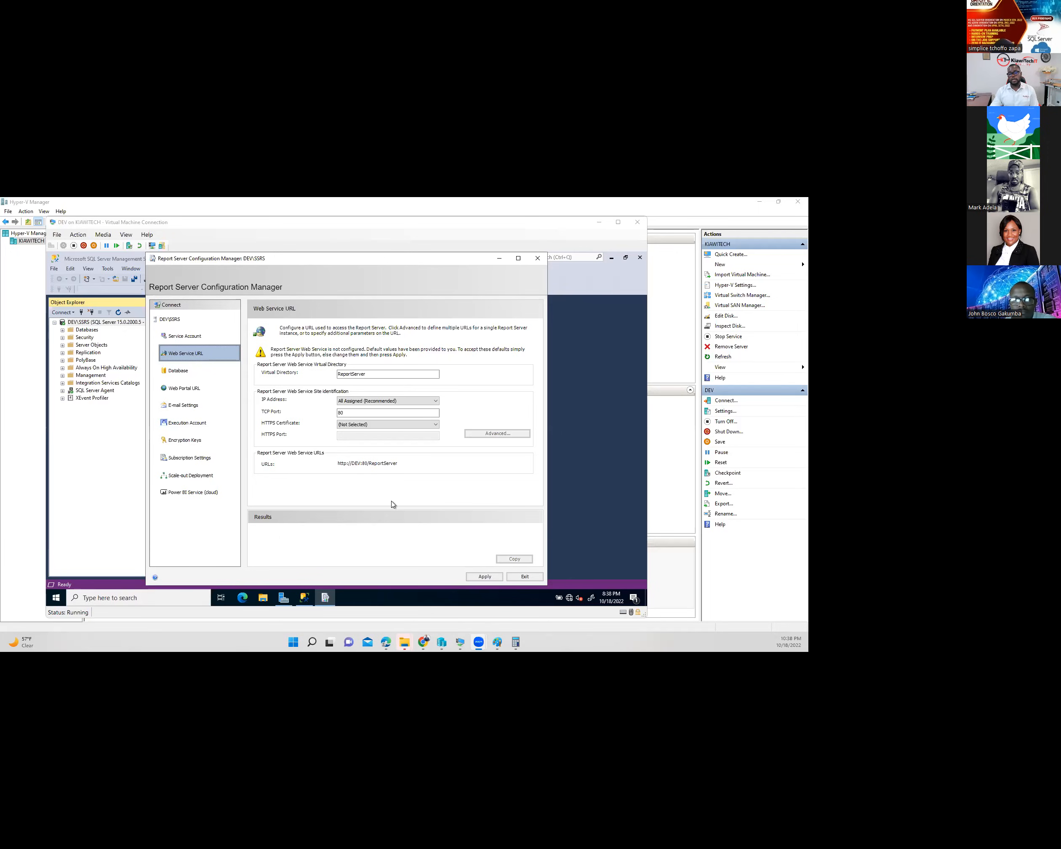
left_click(193, 340)
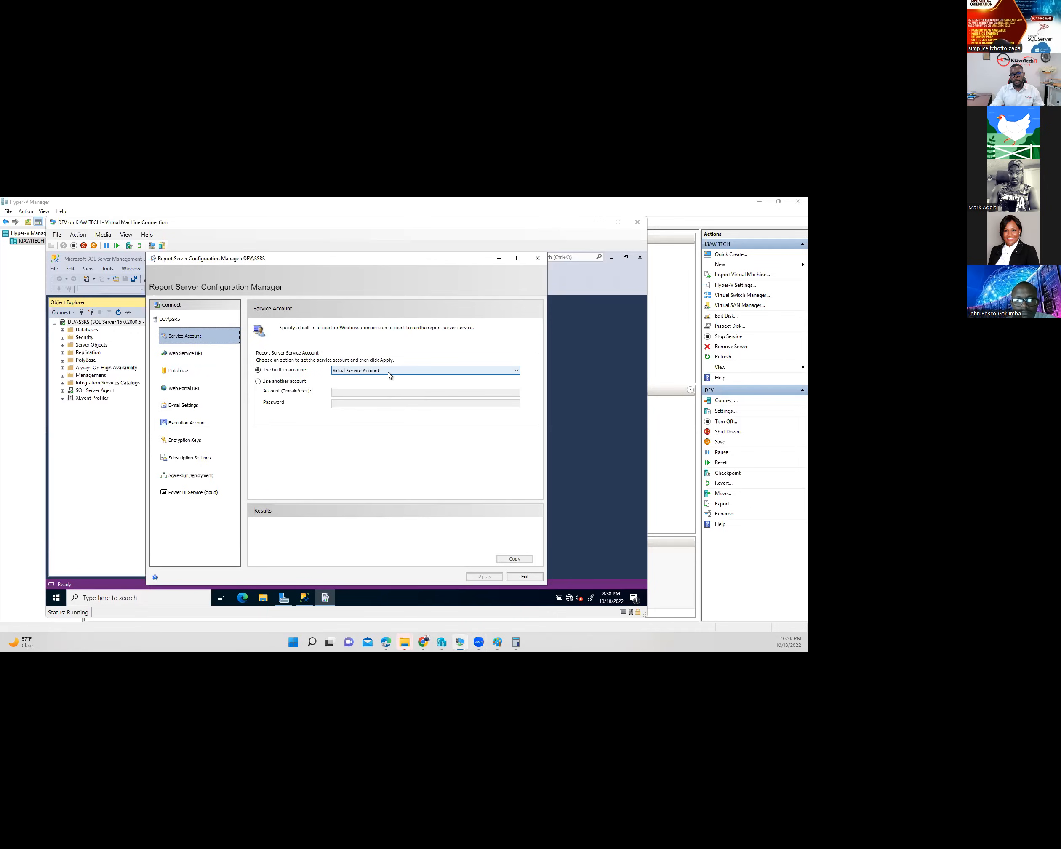
left_click(422, 371)
left_click(423, 373)
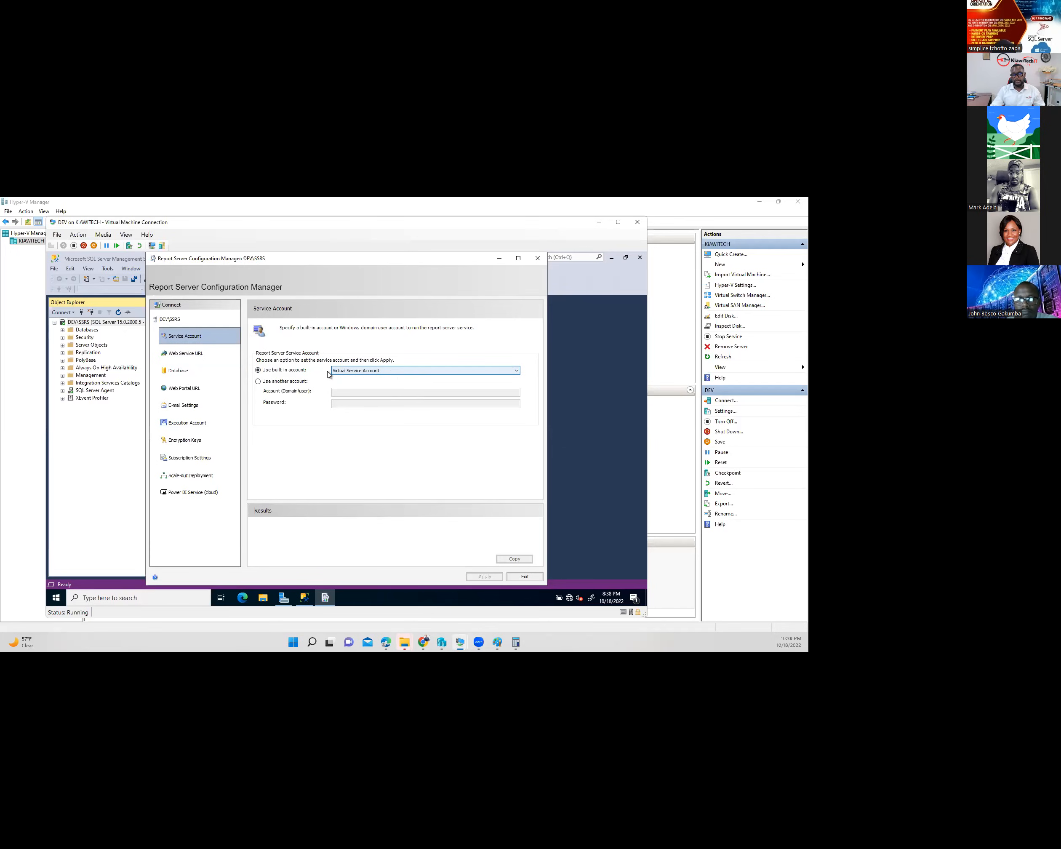
left_click(186, 354)
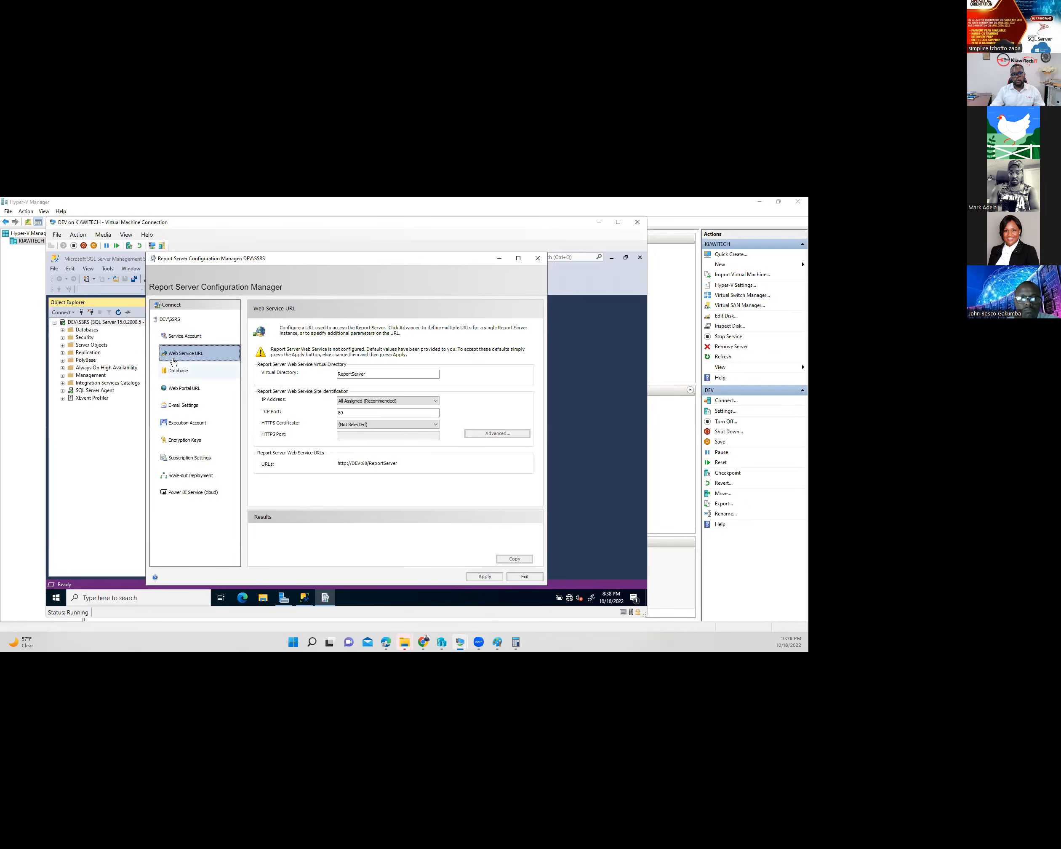
left_click(497, 577)
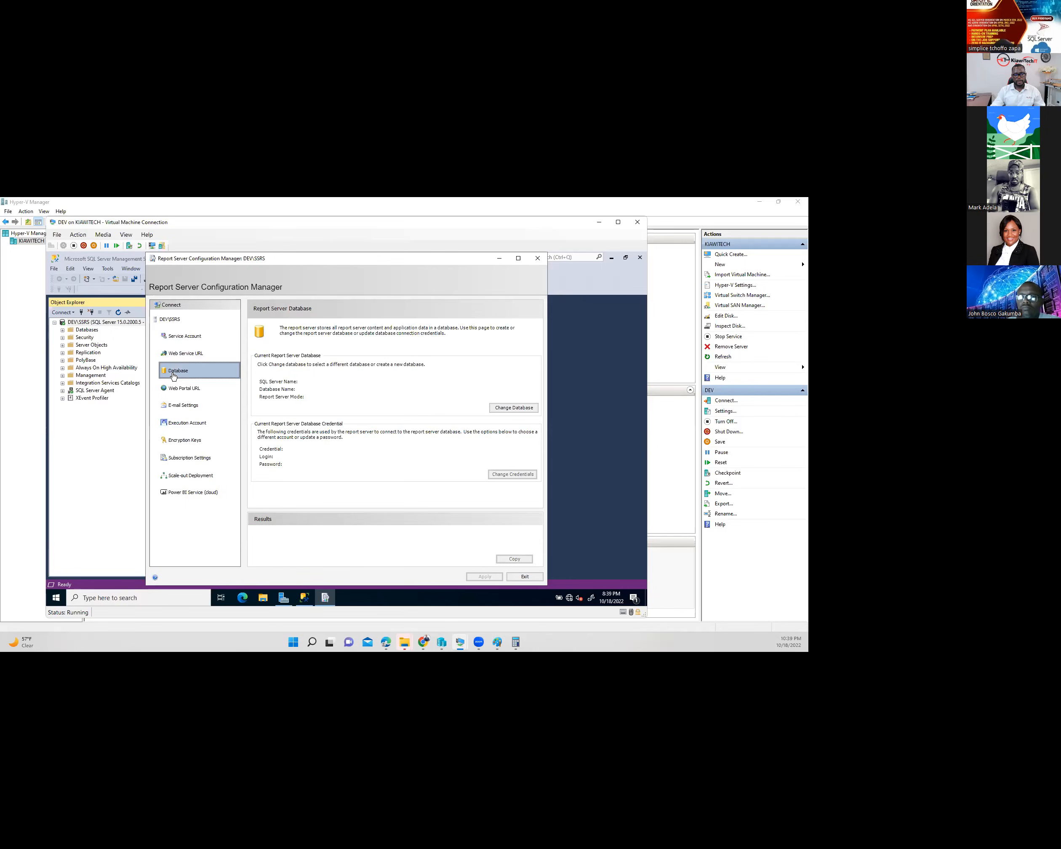
- Start a new report server database on server DEV\SSRS and test the connection successfully
left_click(514, 409)
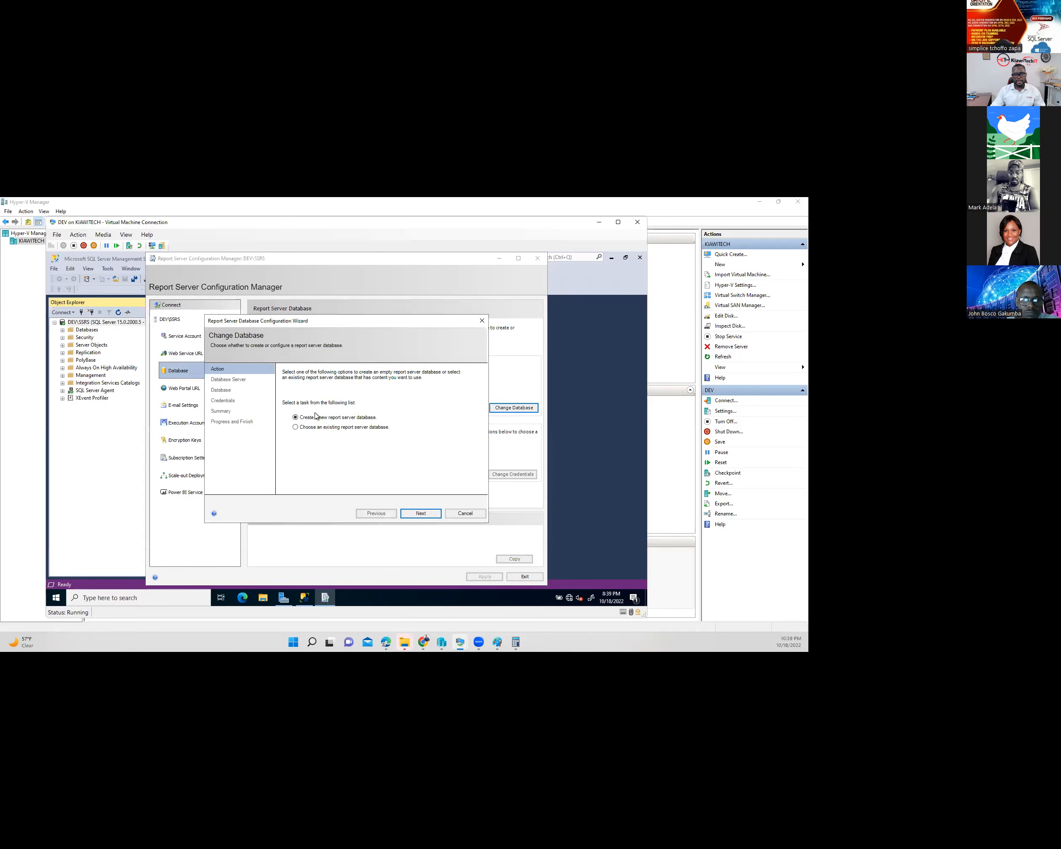
left_click(421, 513)
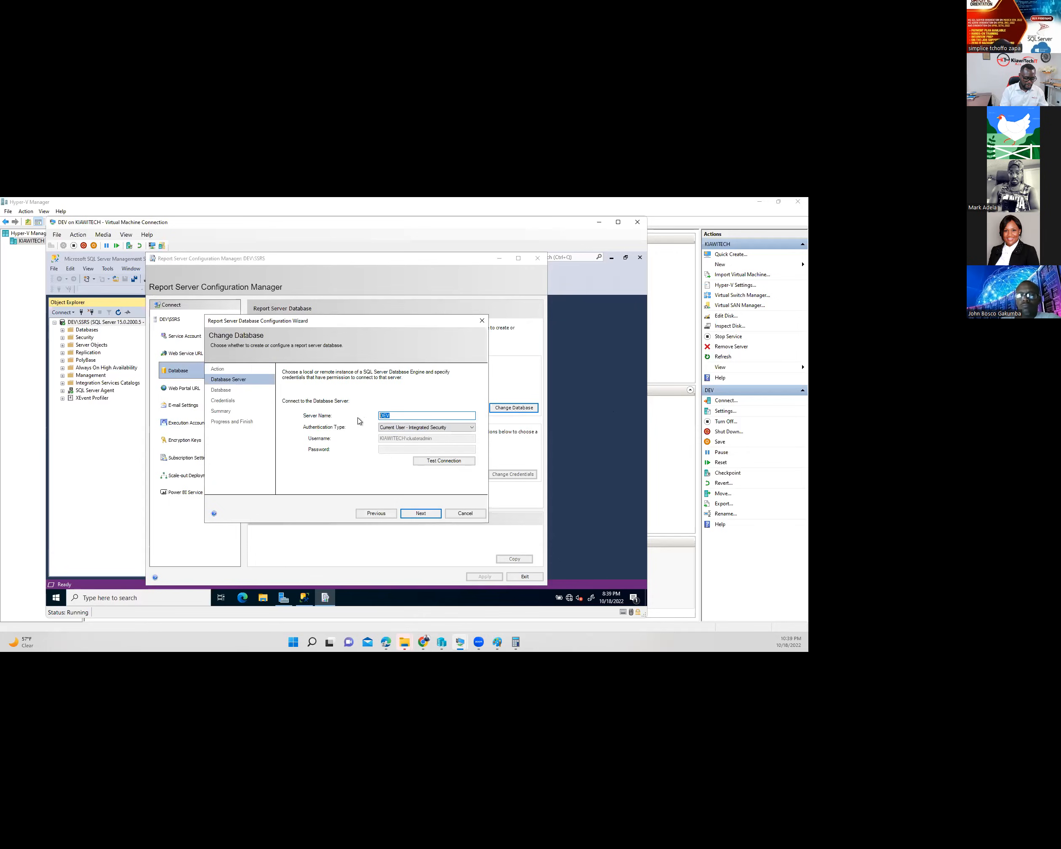
type("K")
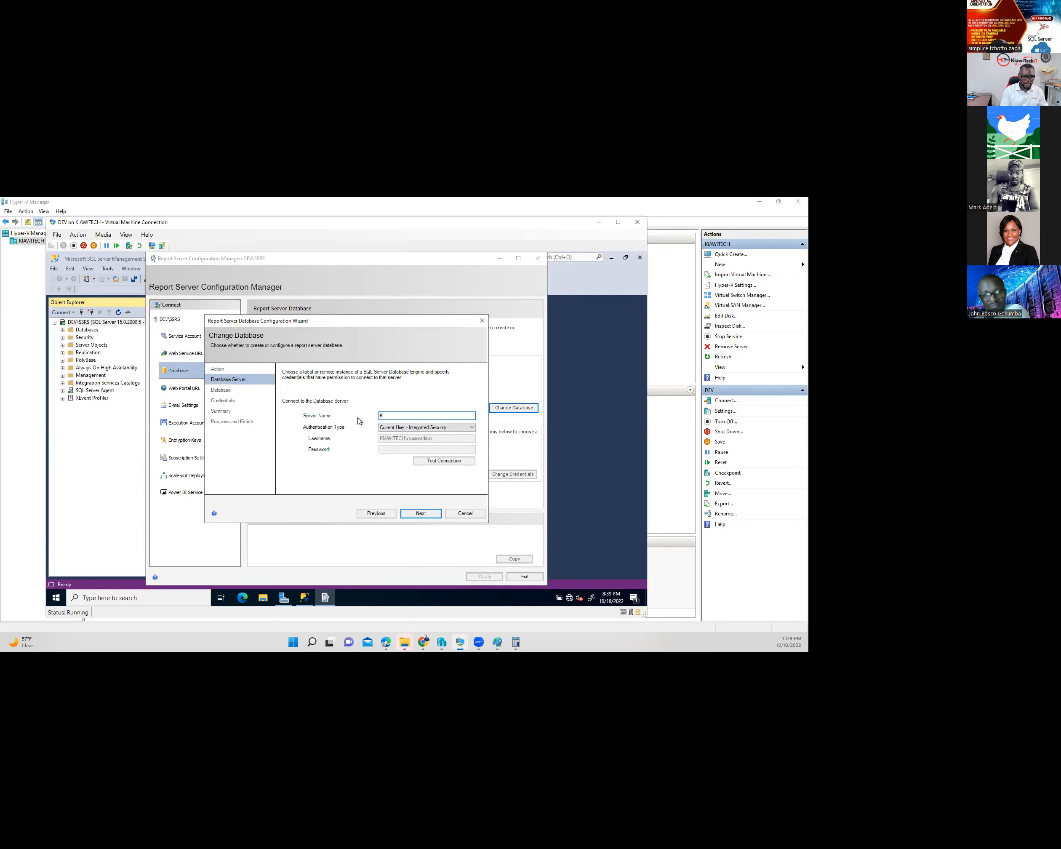
key("BackSpace")
type("DEV")
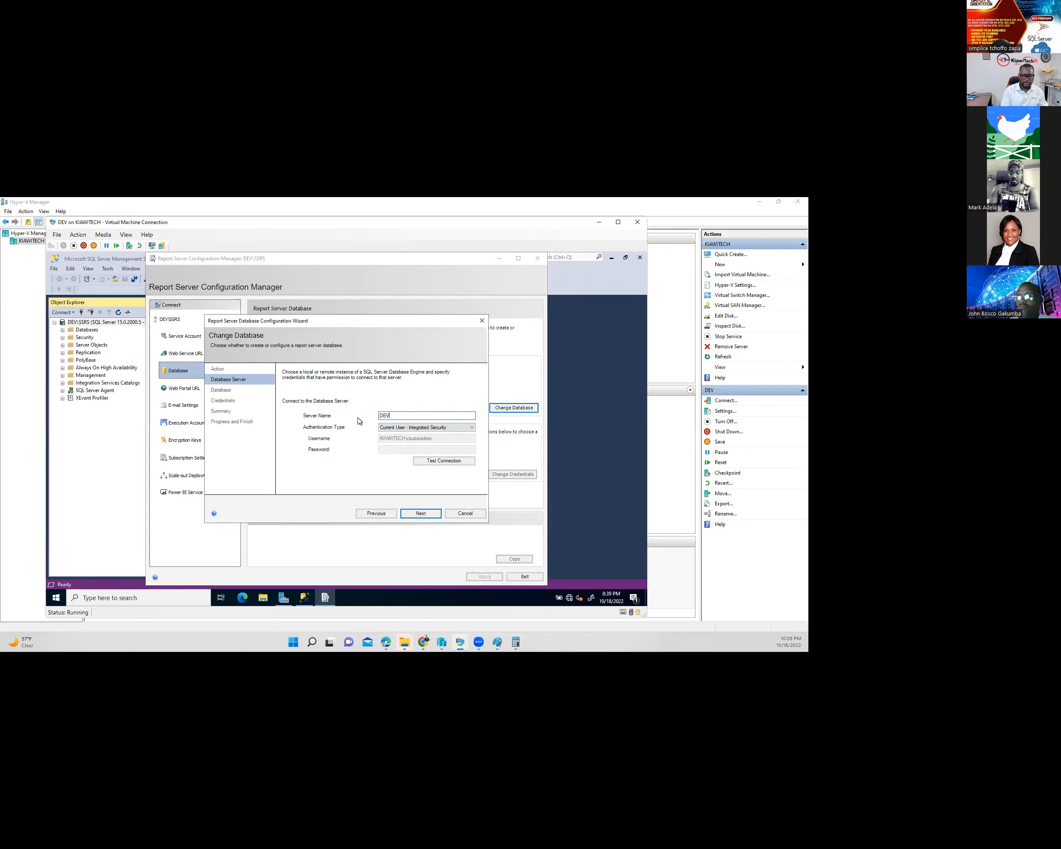
type("\\SSRS")
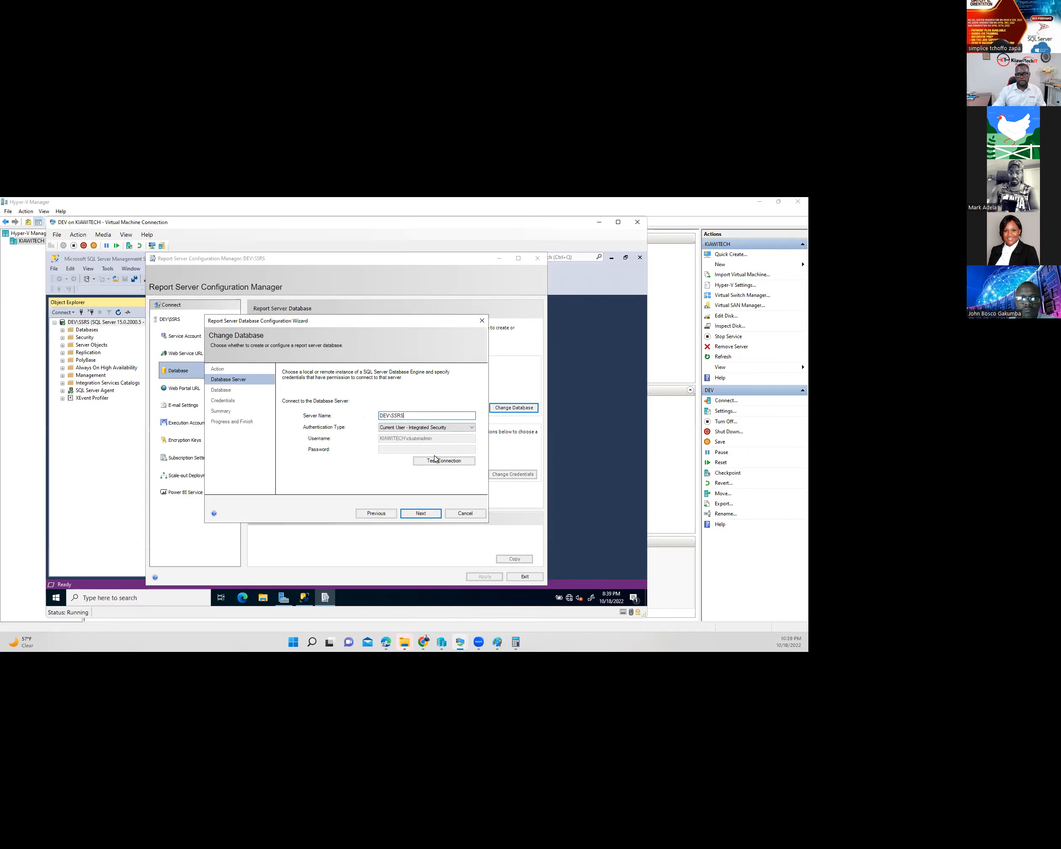
left_click(435, 458)
left_click(376, 455)
- Create the ReportServer database with the service credentials, then check it in SSMS
left_click(432, 515)
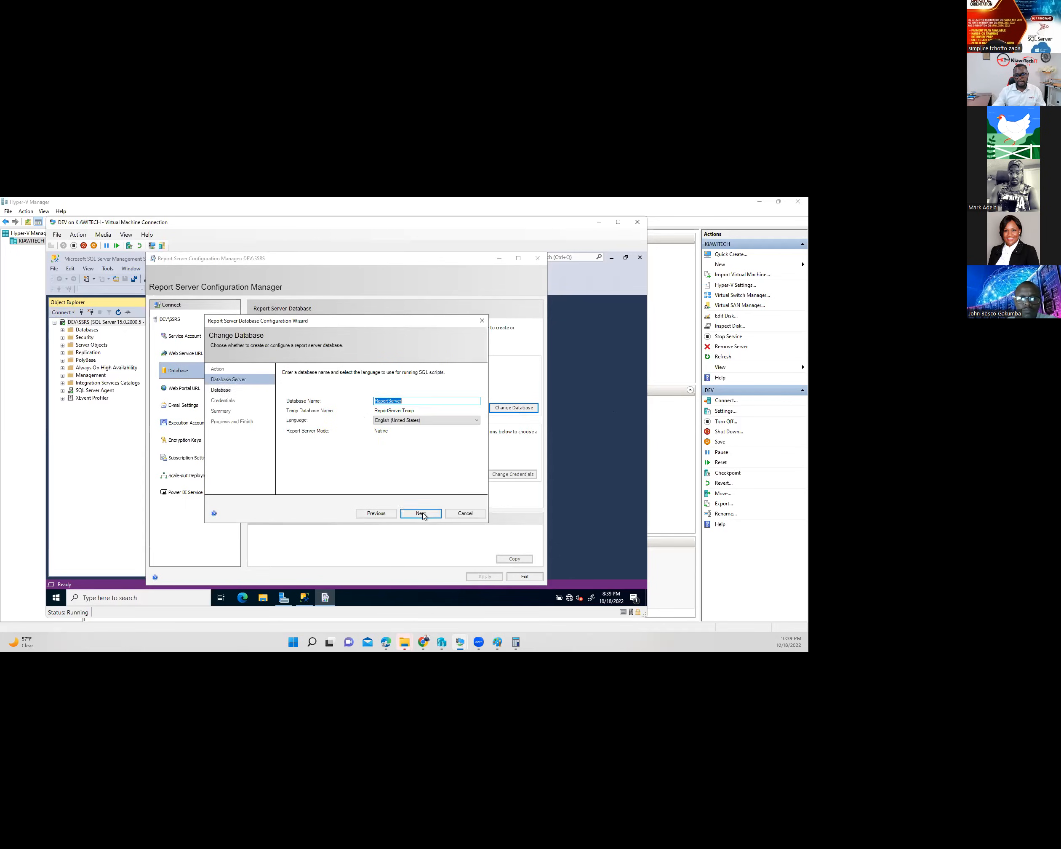
left_click(419, 513)
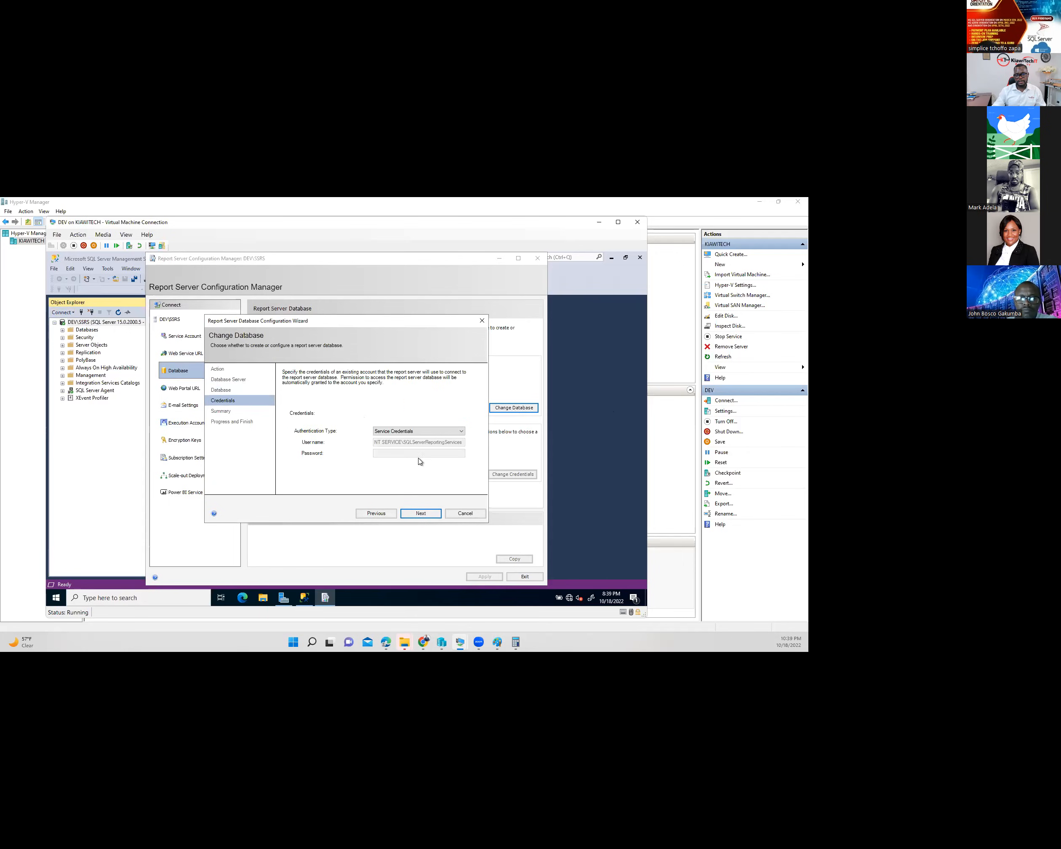
left_click(421, 514)
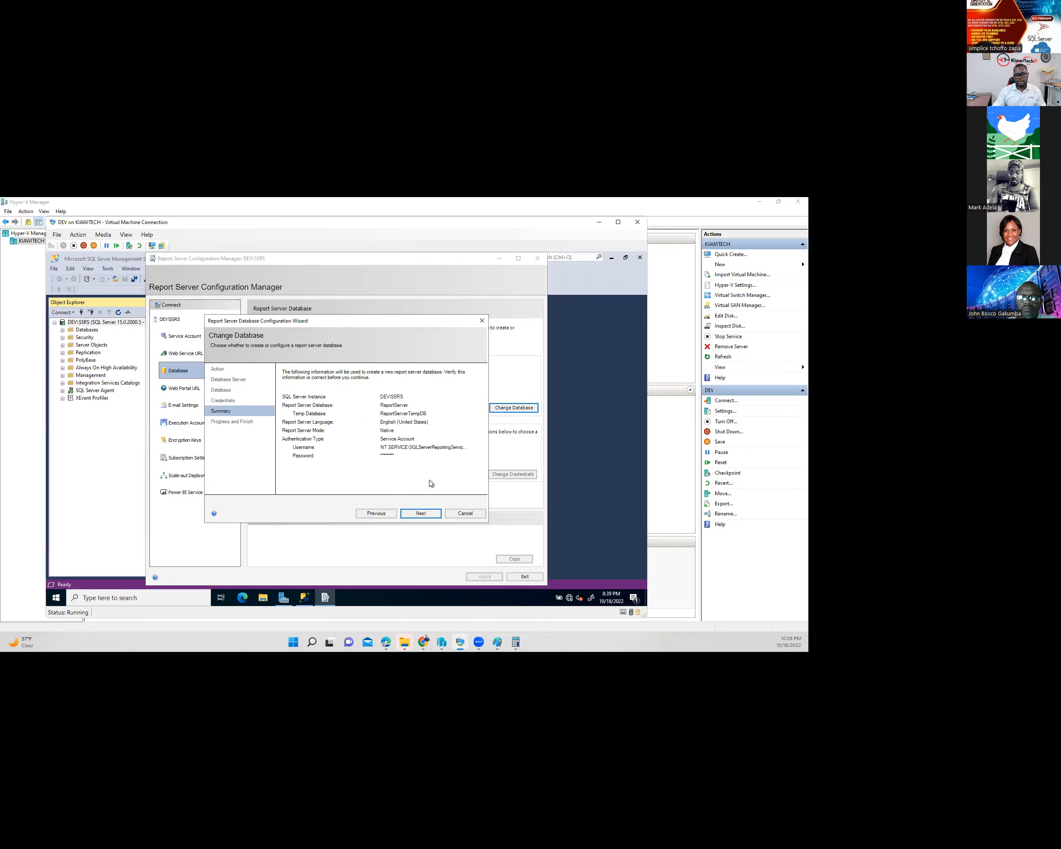
left_click(422, 514)
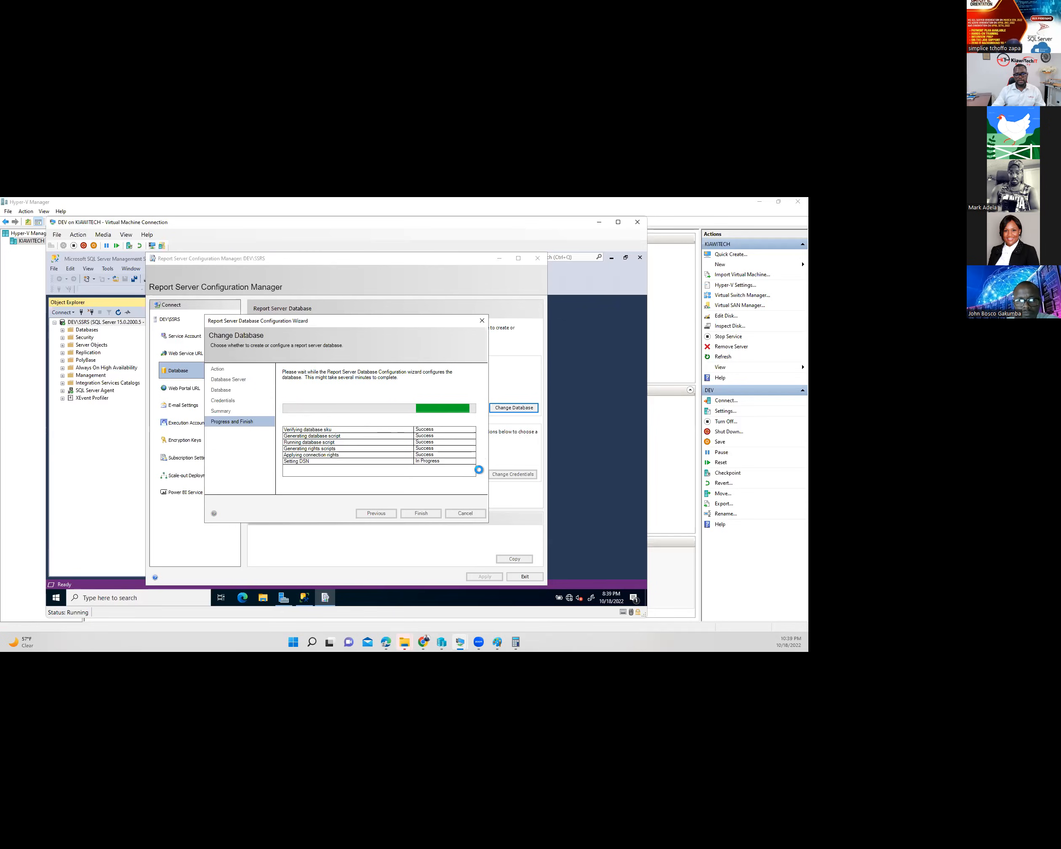
left_click(422, 514)
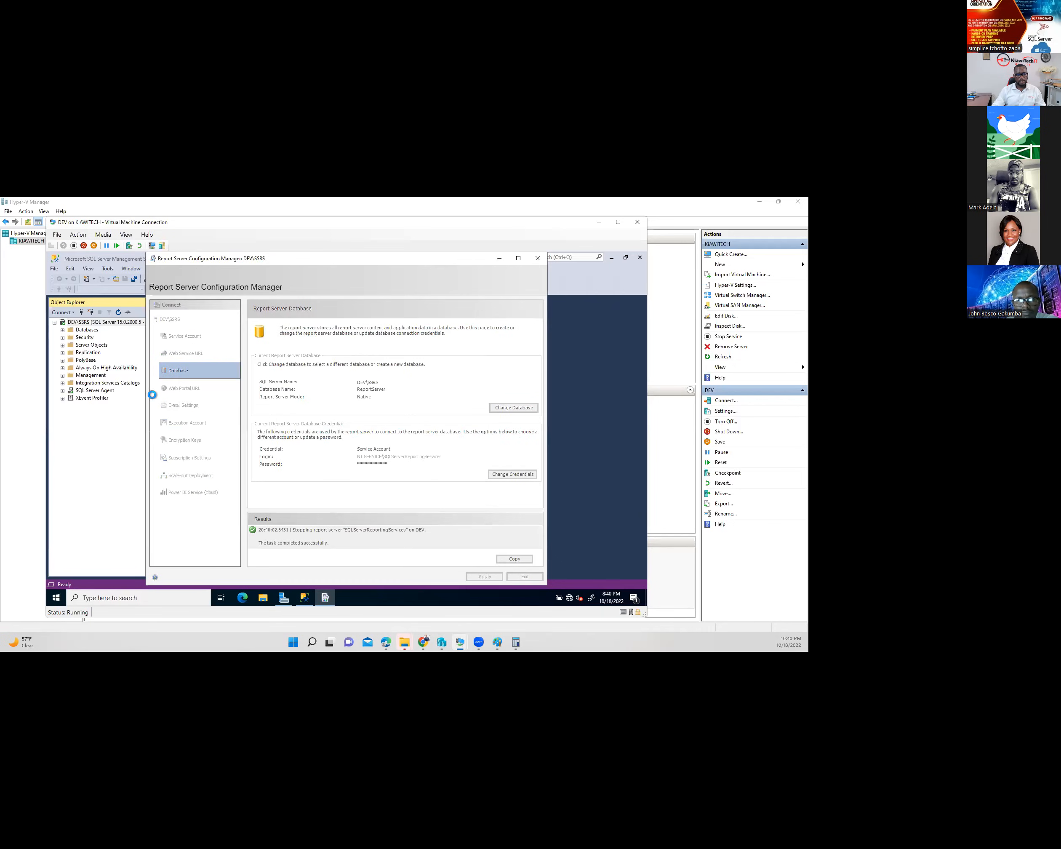
left_click(63, 330)
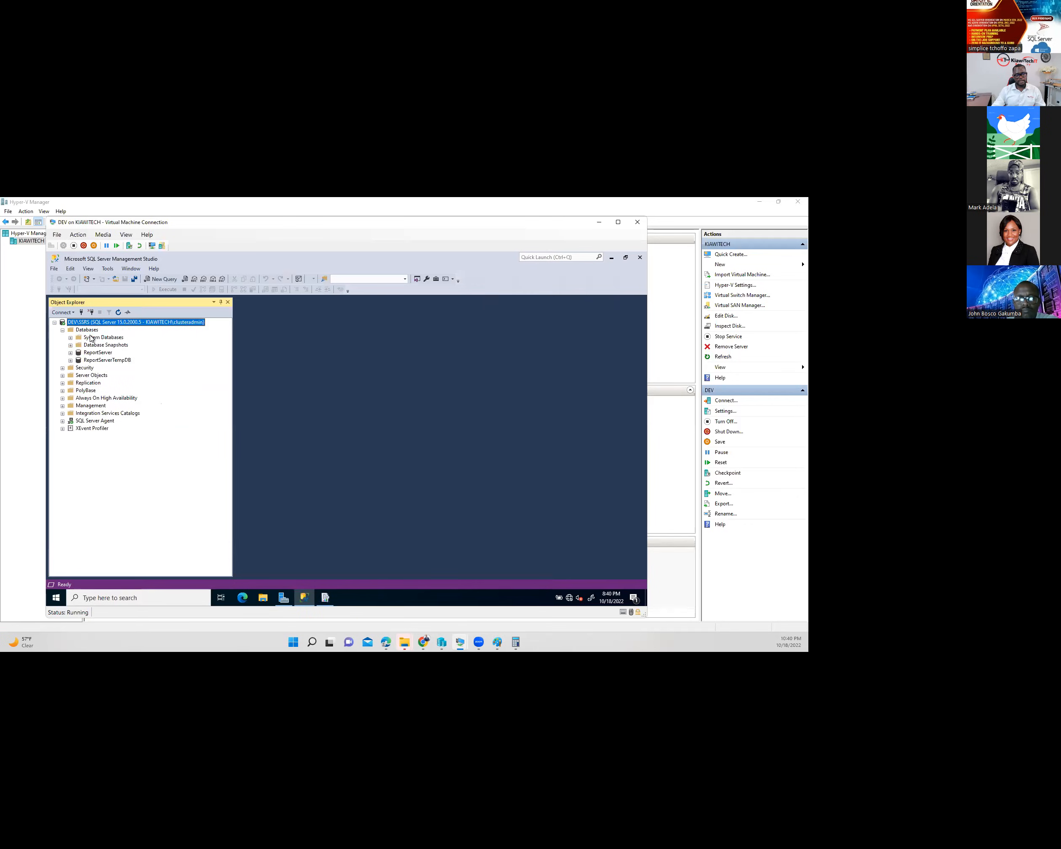
left_click(326, 598)
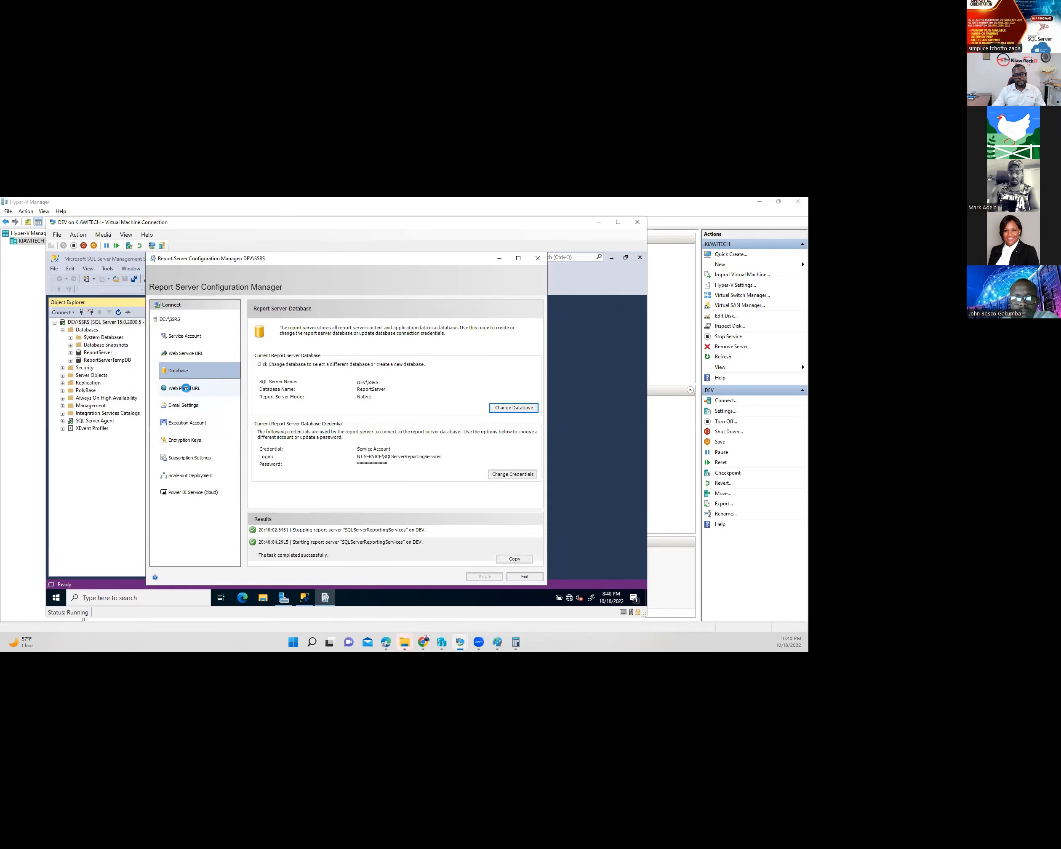
left_click(186, 388)
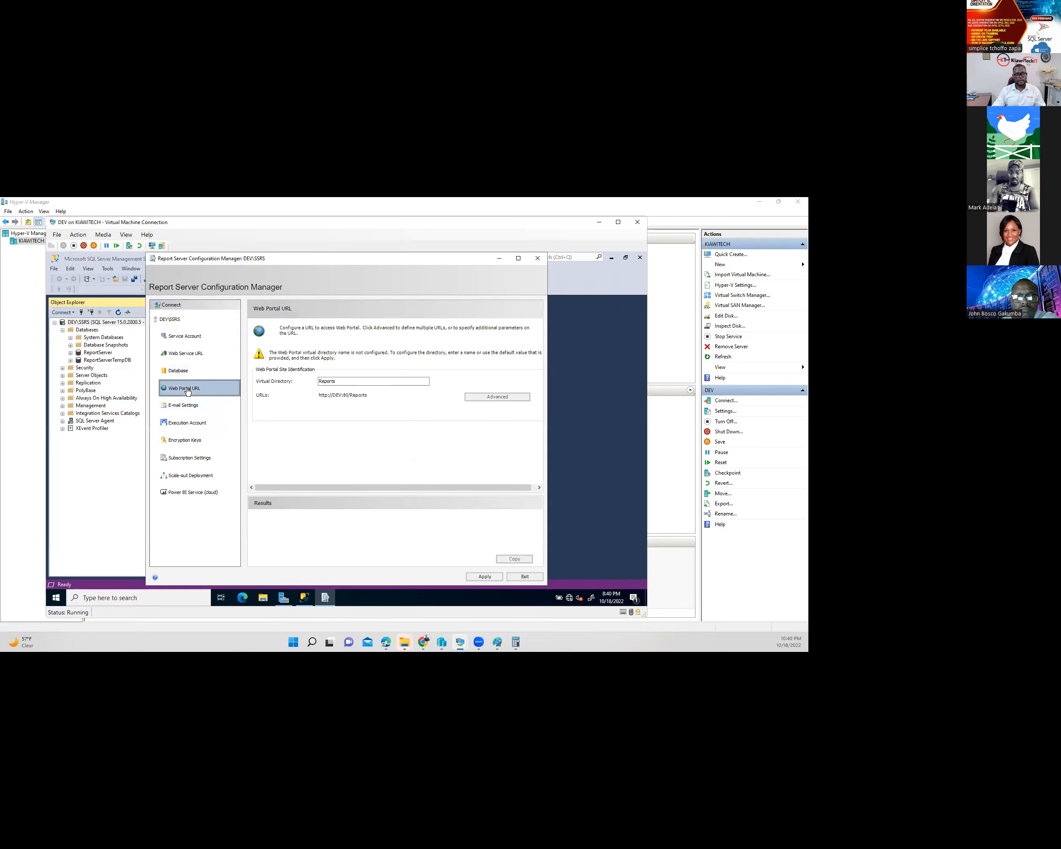
left_click(496, 578)
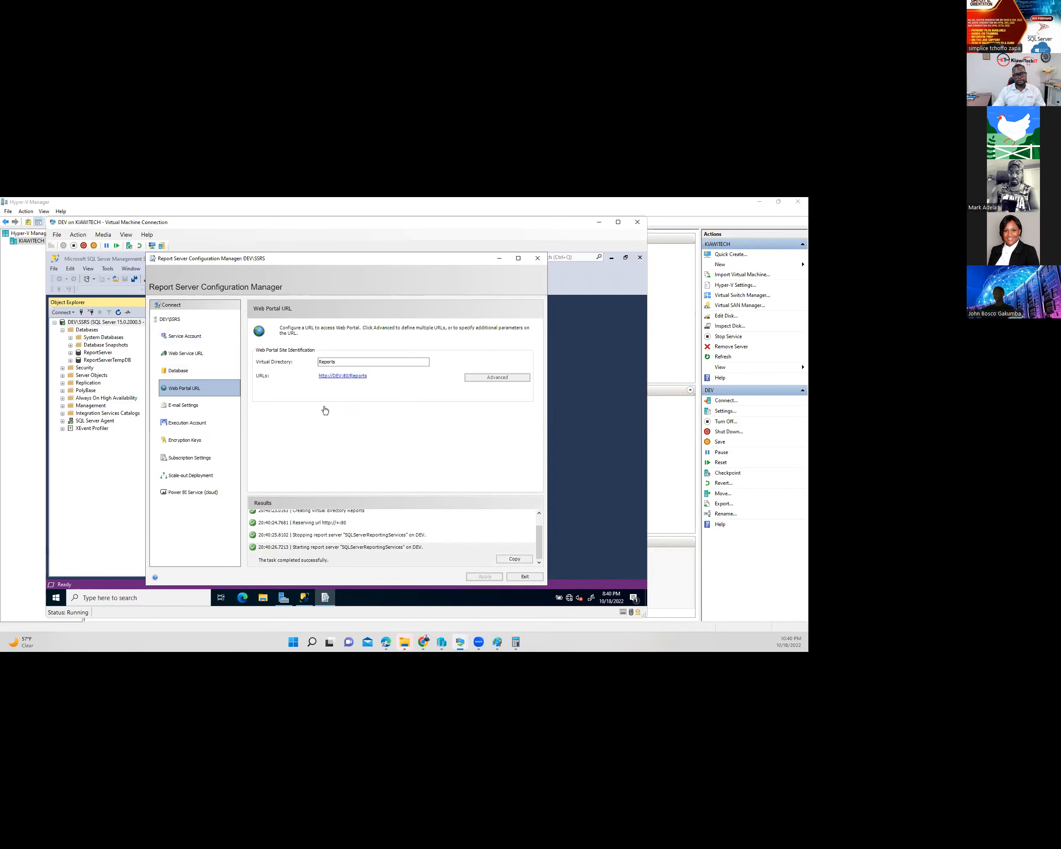
left_click(343, 377)
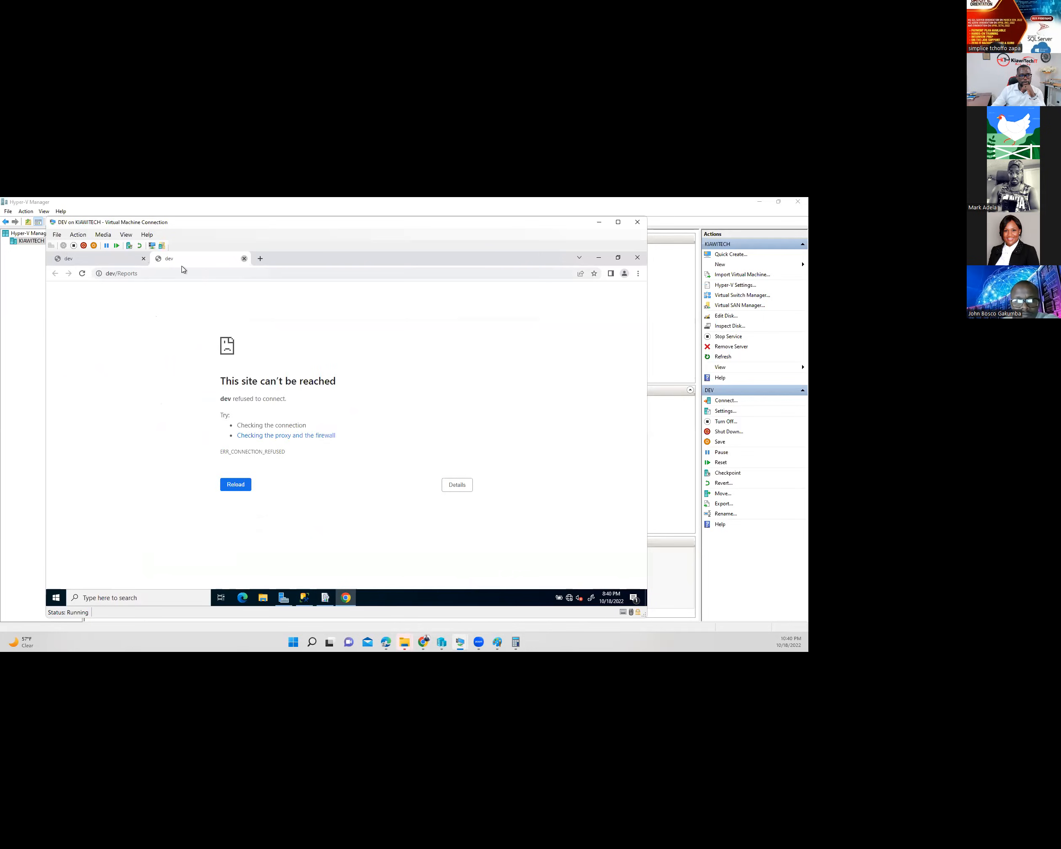
- Close the browser tabs, review the Web Service URL page, and reload dev/ReportServer, which is refused
left_click(244, 258)
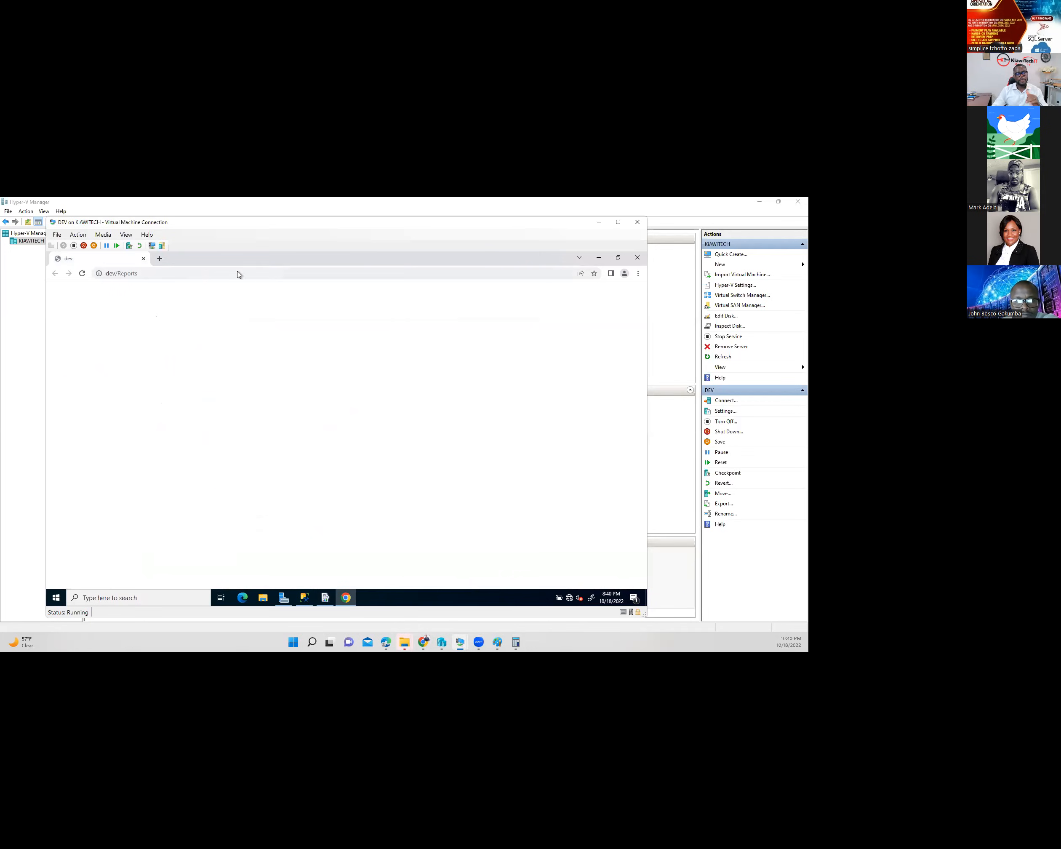
left_click(144, 259)
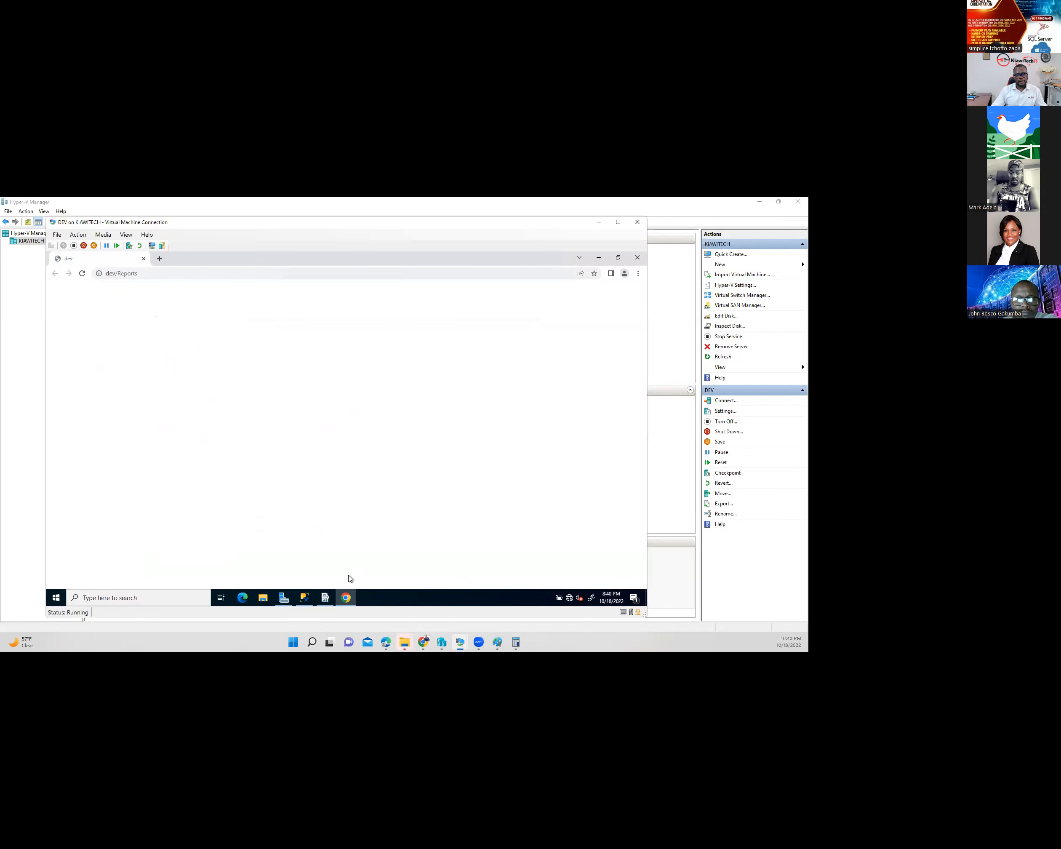
left_click(325, 597)
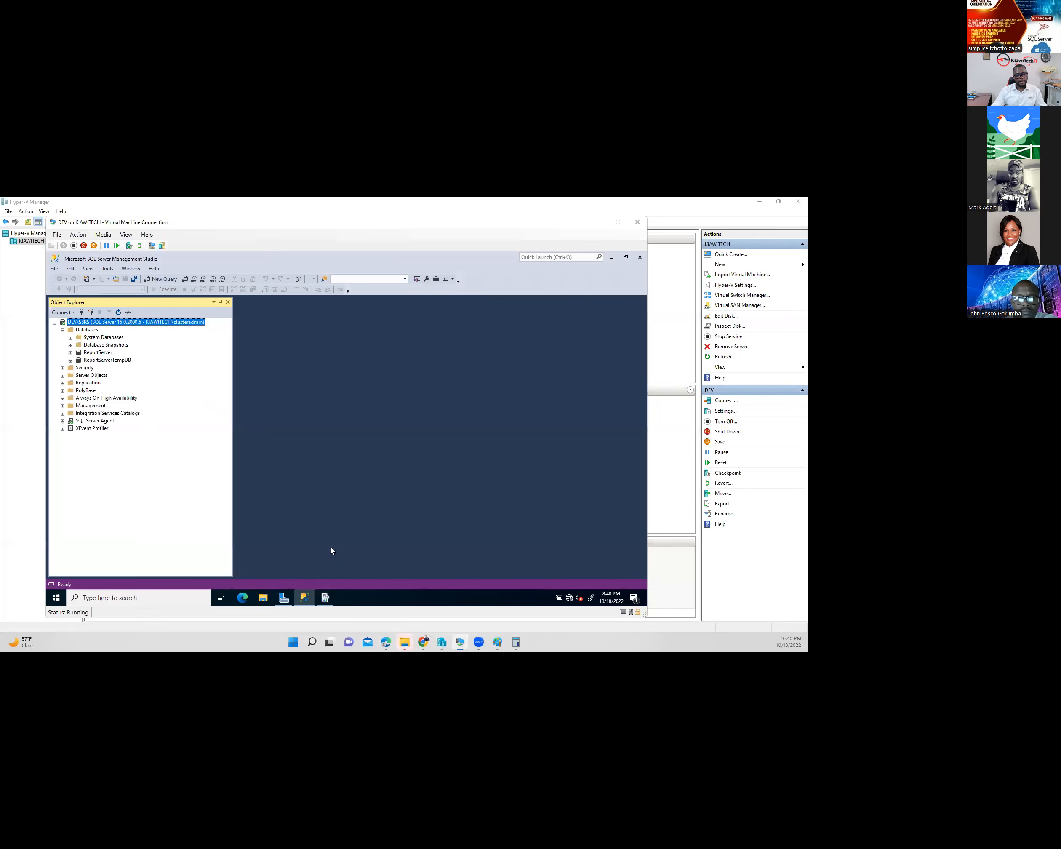
left_click(325, 597)
left_click(199, 353)
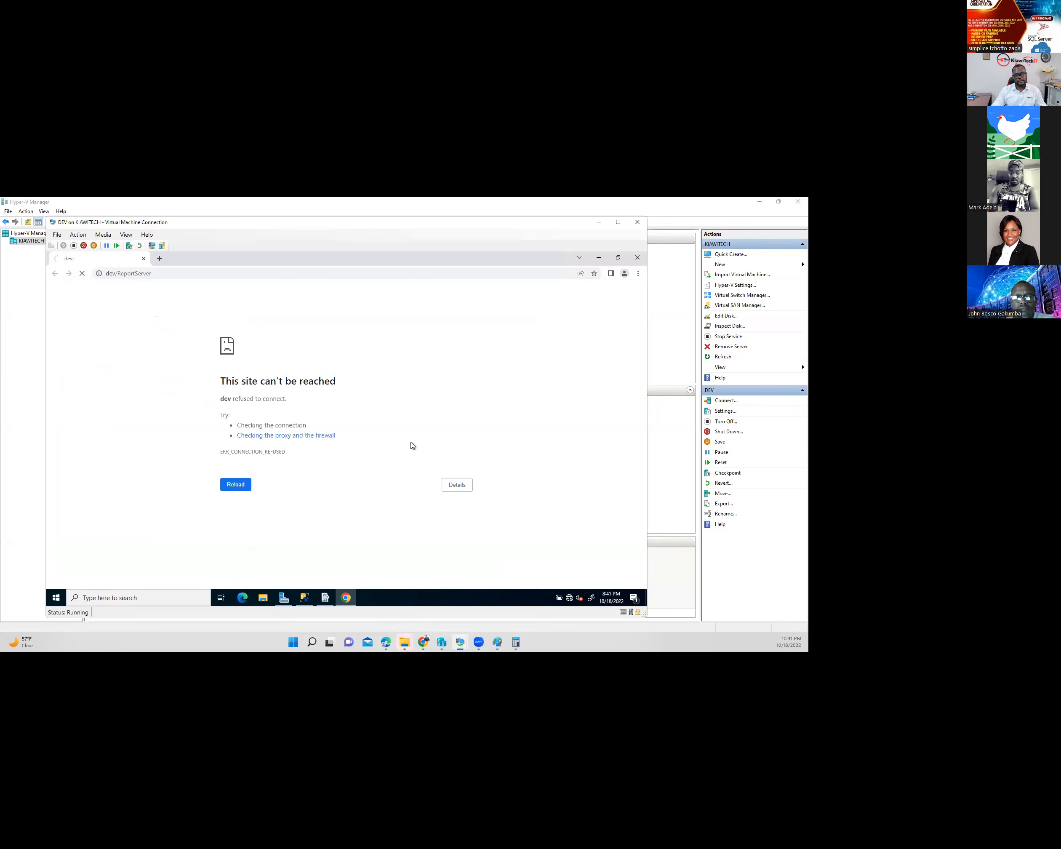
left_click(219, 275)
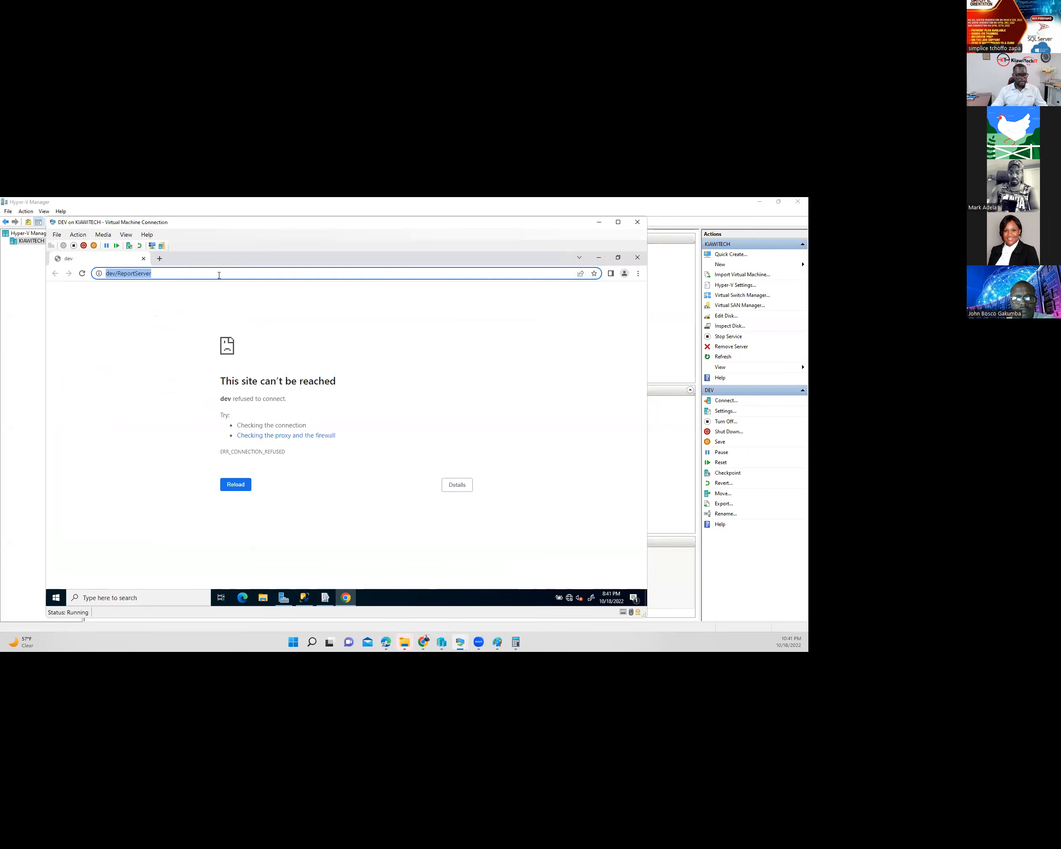
mouse_move(470, 639)
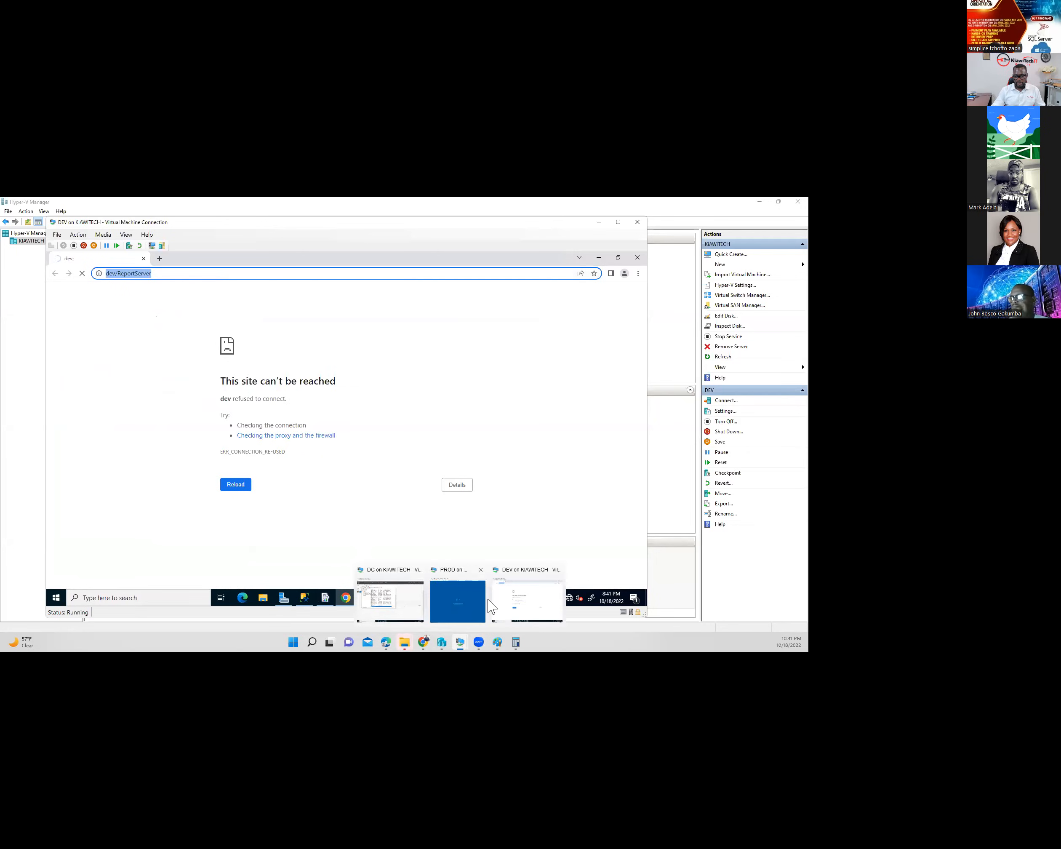
- Sign in to the PROD virtual machine with the account password
left_click(467, 597)
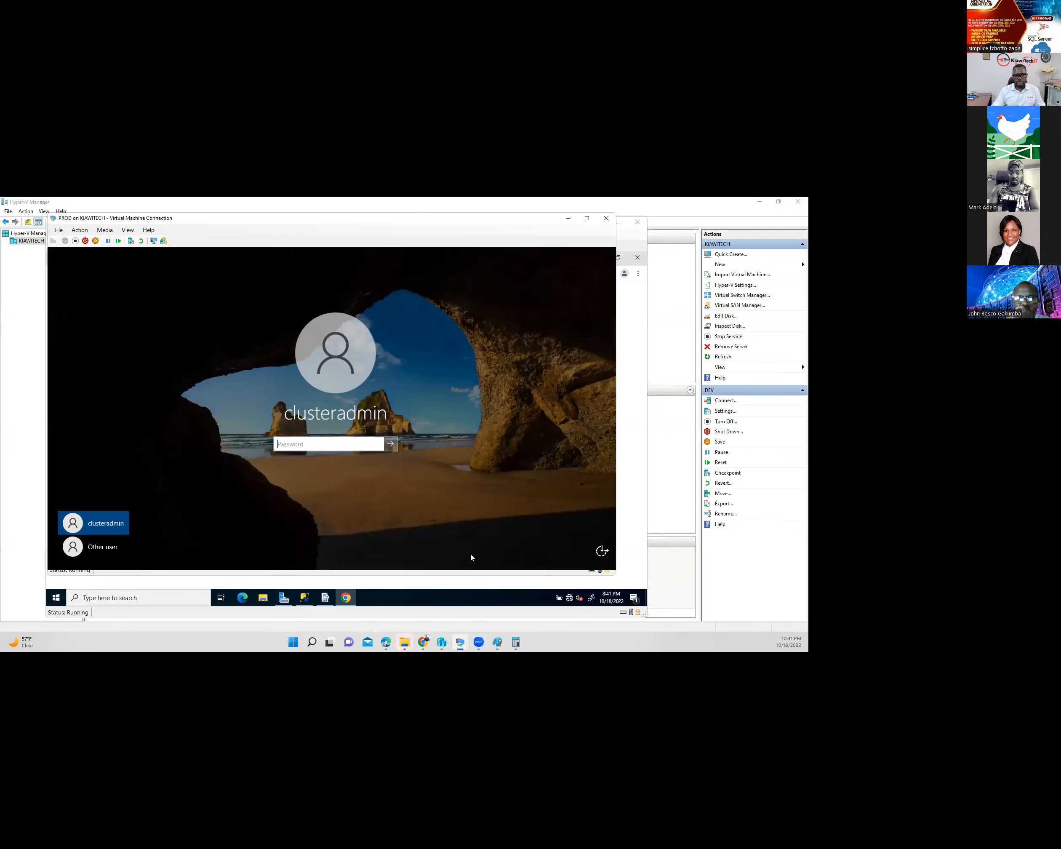
left_click(282, 444)
type("******")
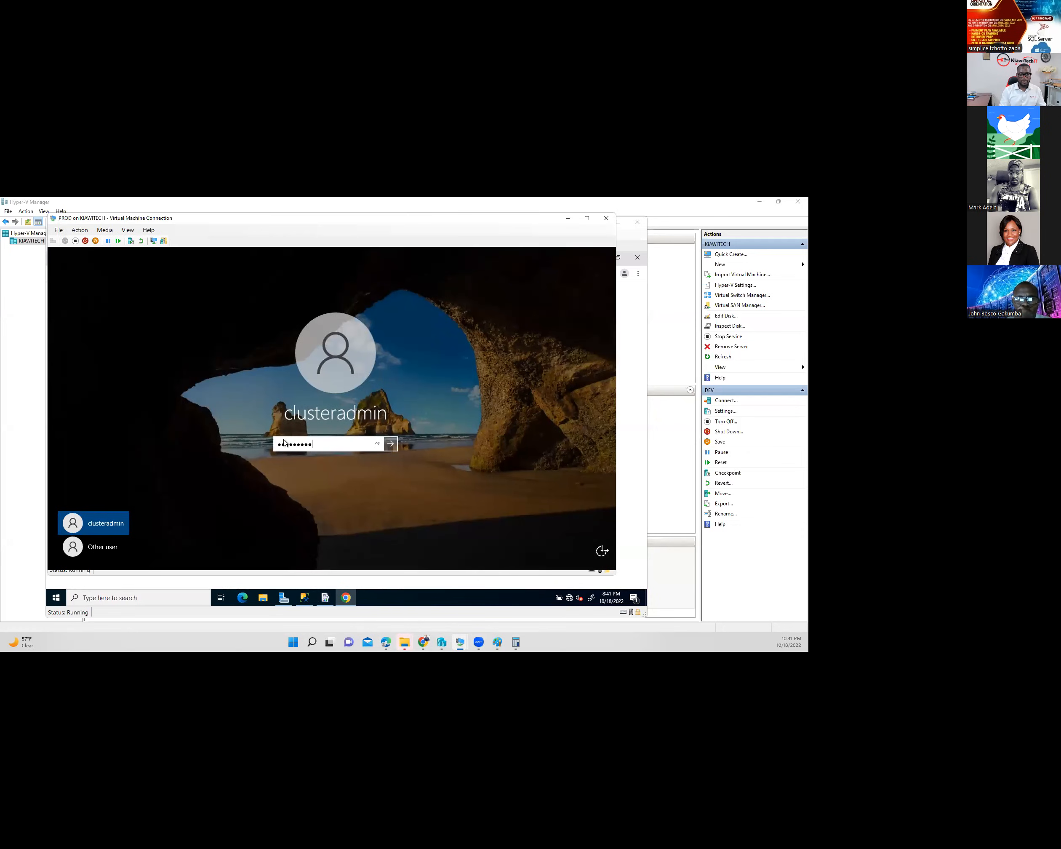
key("Return")
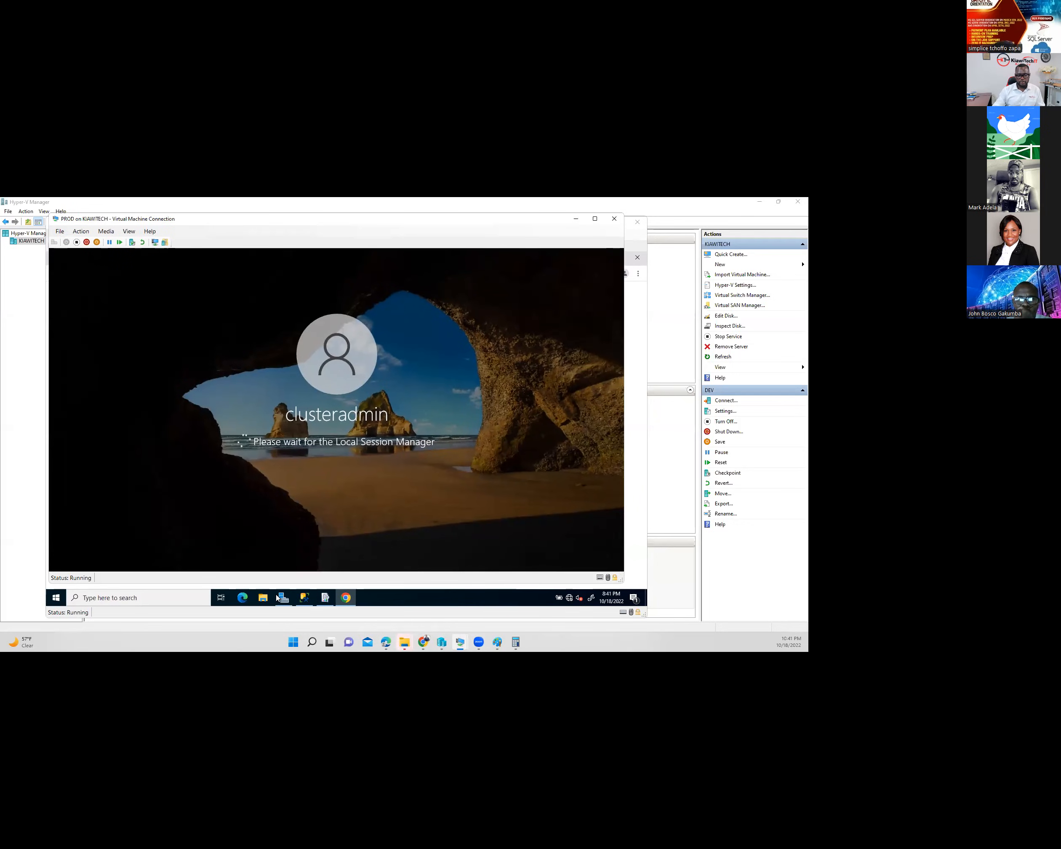
- In Hyper-V Manager, check that PROD's network adapter uses Default Switch and cancel its settings
left_click(443, 645)
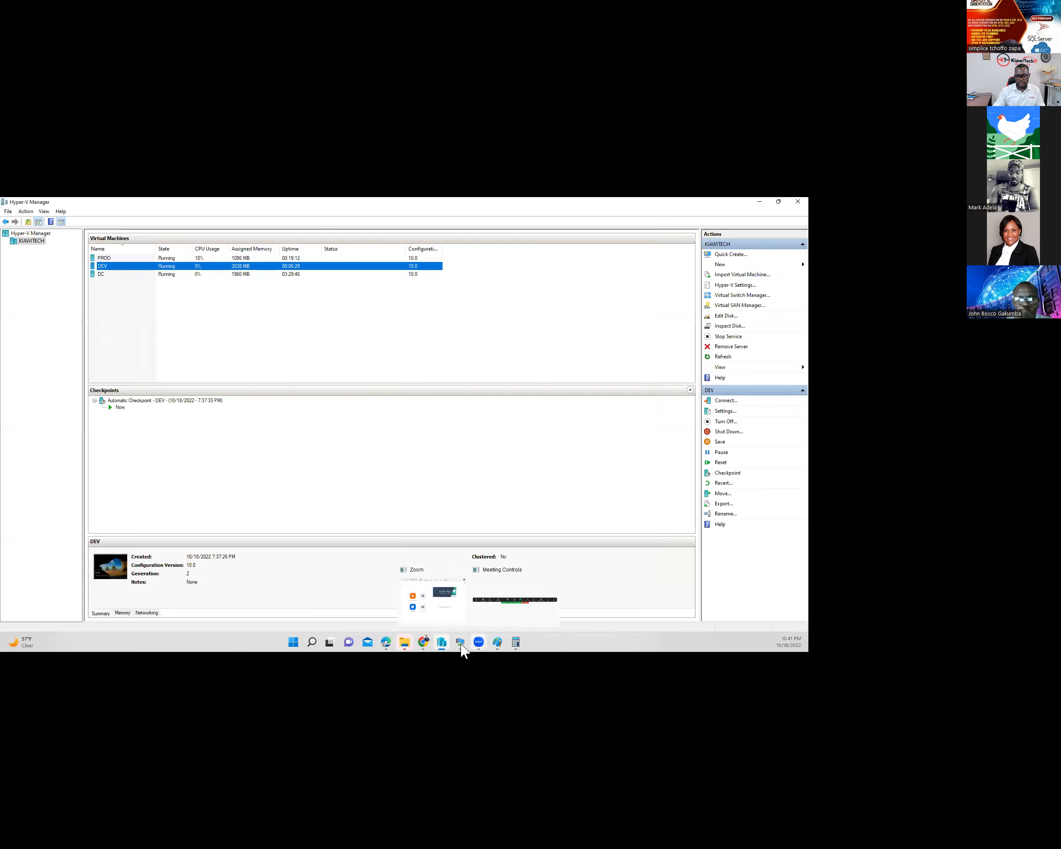
left_click(120, 249)
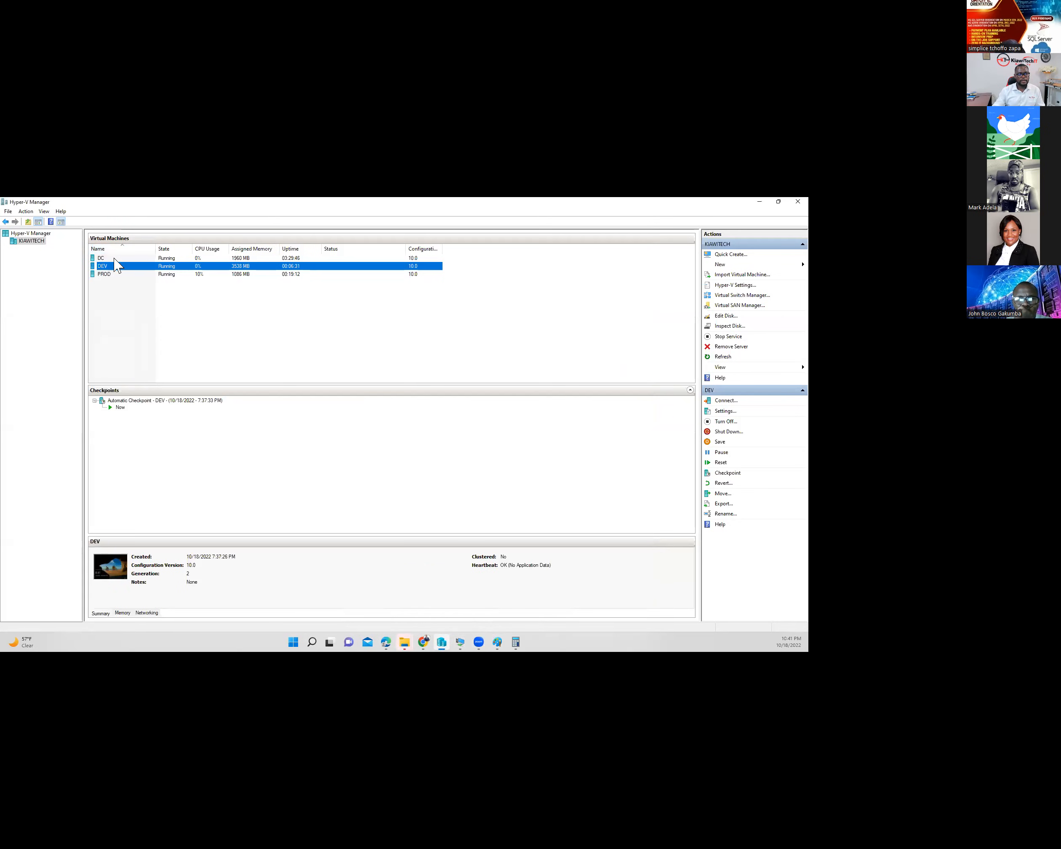
right_click(116, 274)
left_click(158, 292)
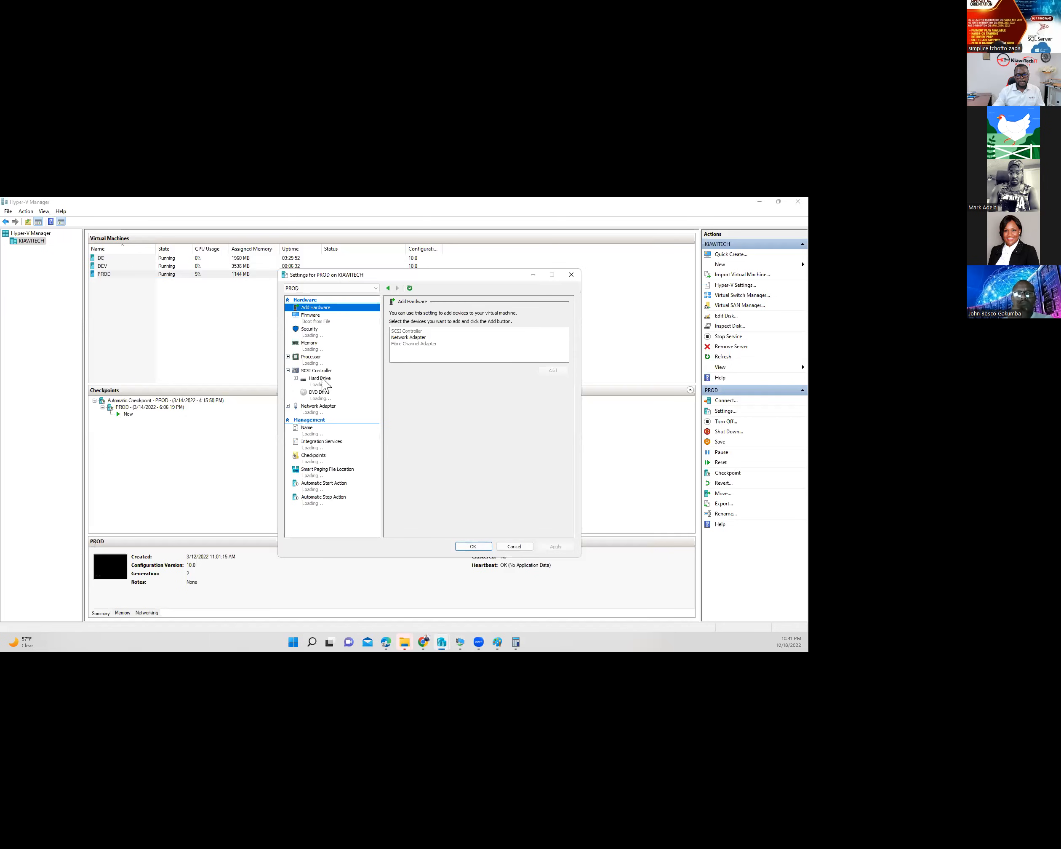
left_click(321, 406)
left_click(457, 330)
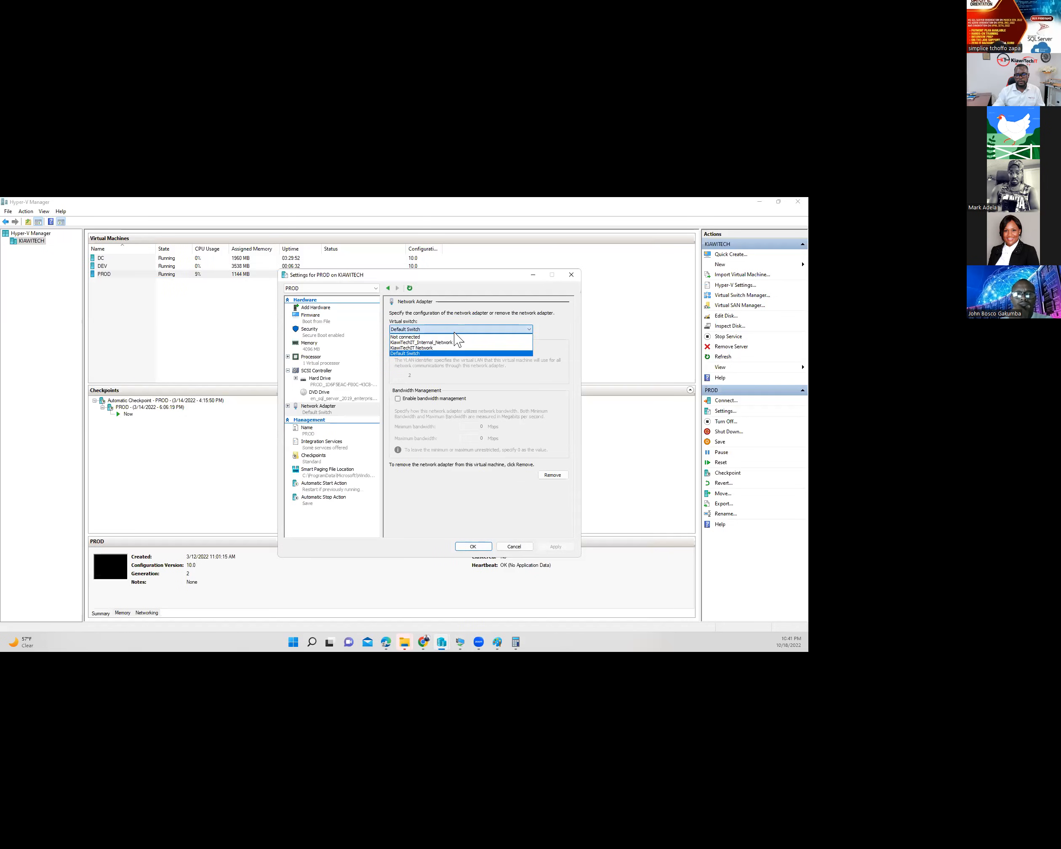
left_click(515, 546)
left_click(516, 545)
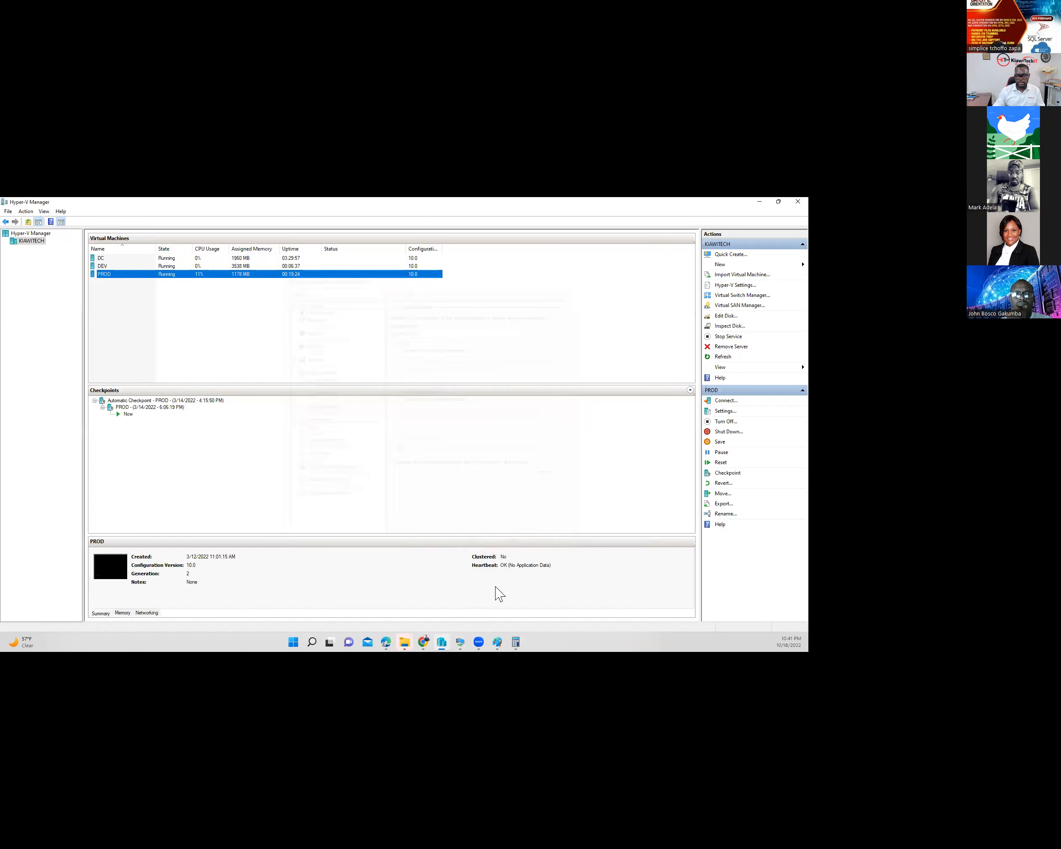
left_click(460, 641)
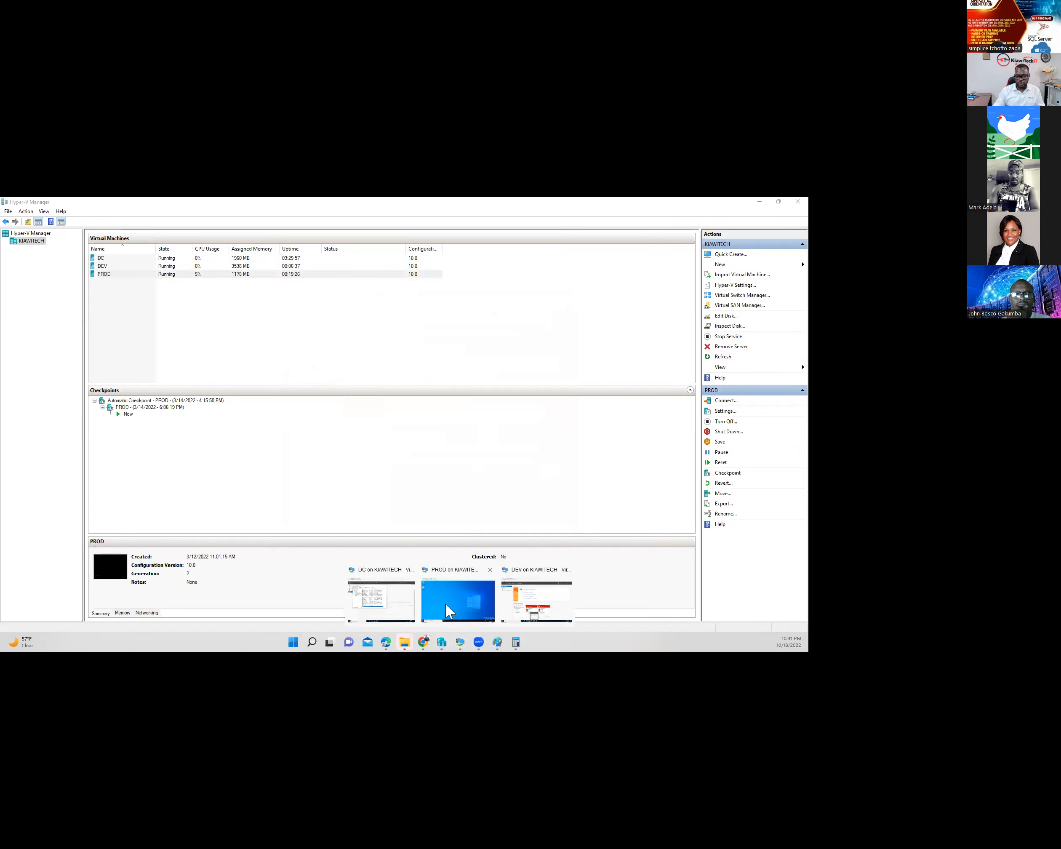
- Launch Microsoft Edge on PROD and open the Google home page
left_click(445, 604)
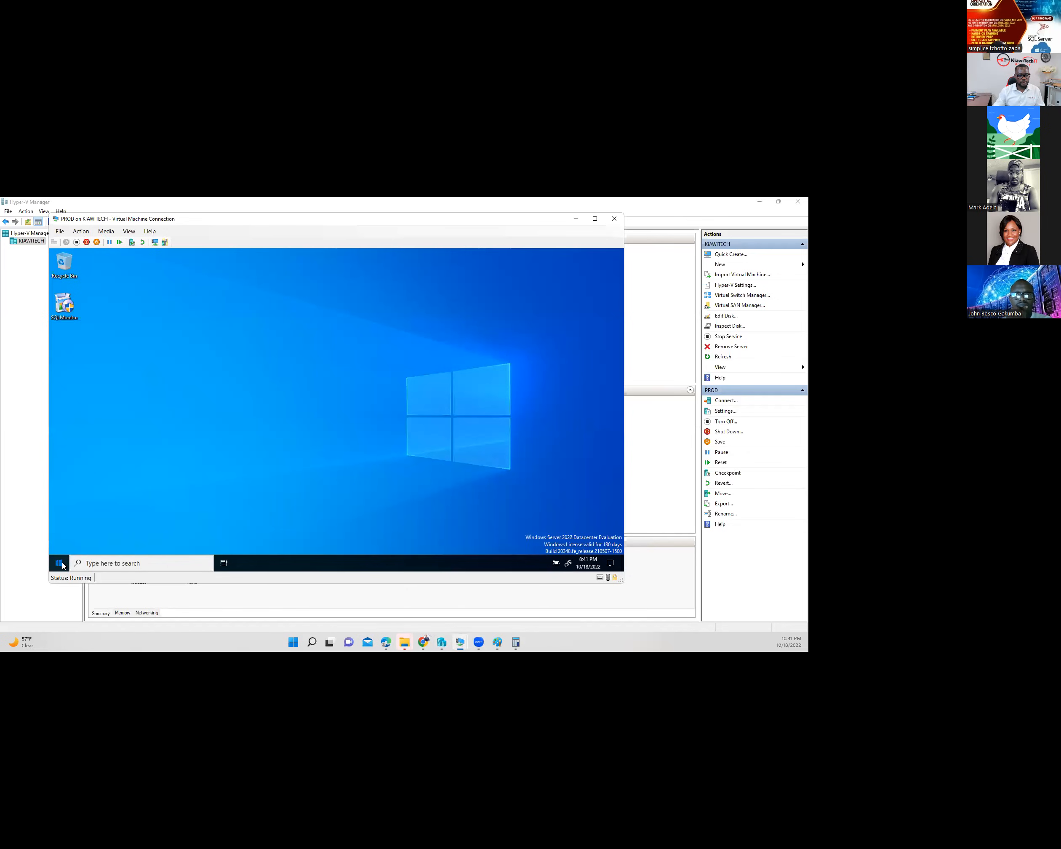
left_click(61, 563)
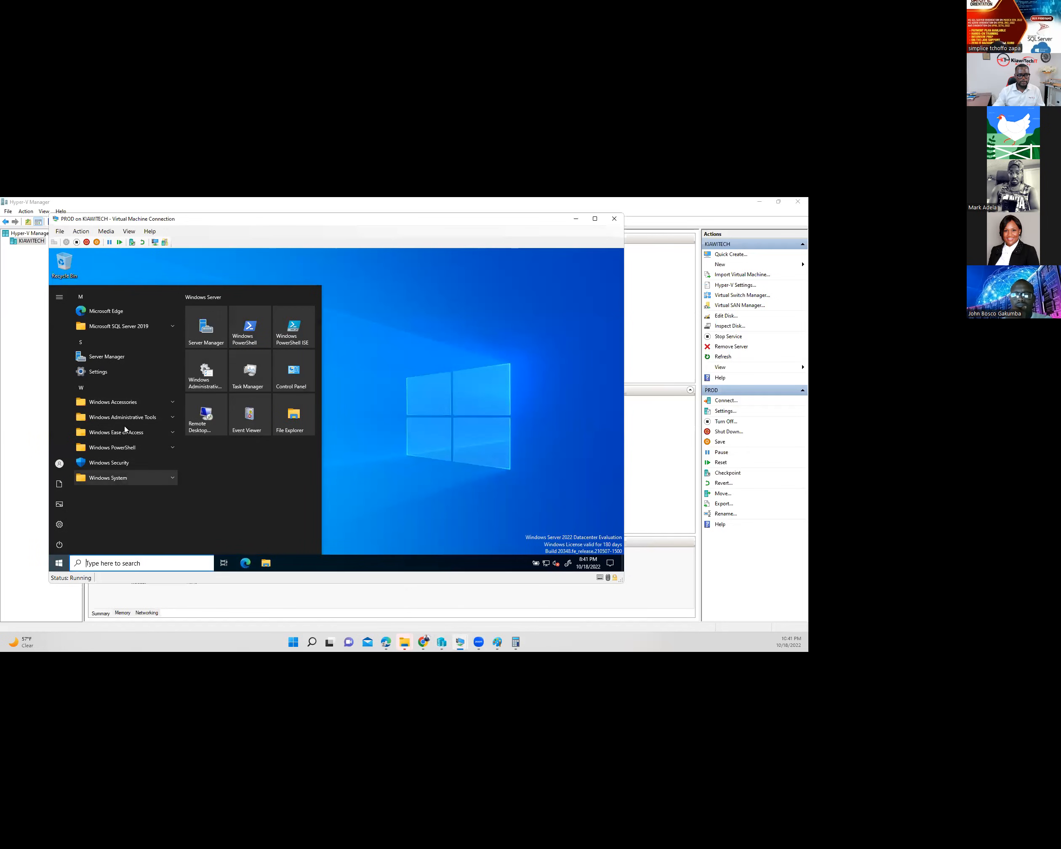
left_click(105, 311)
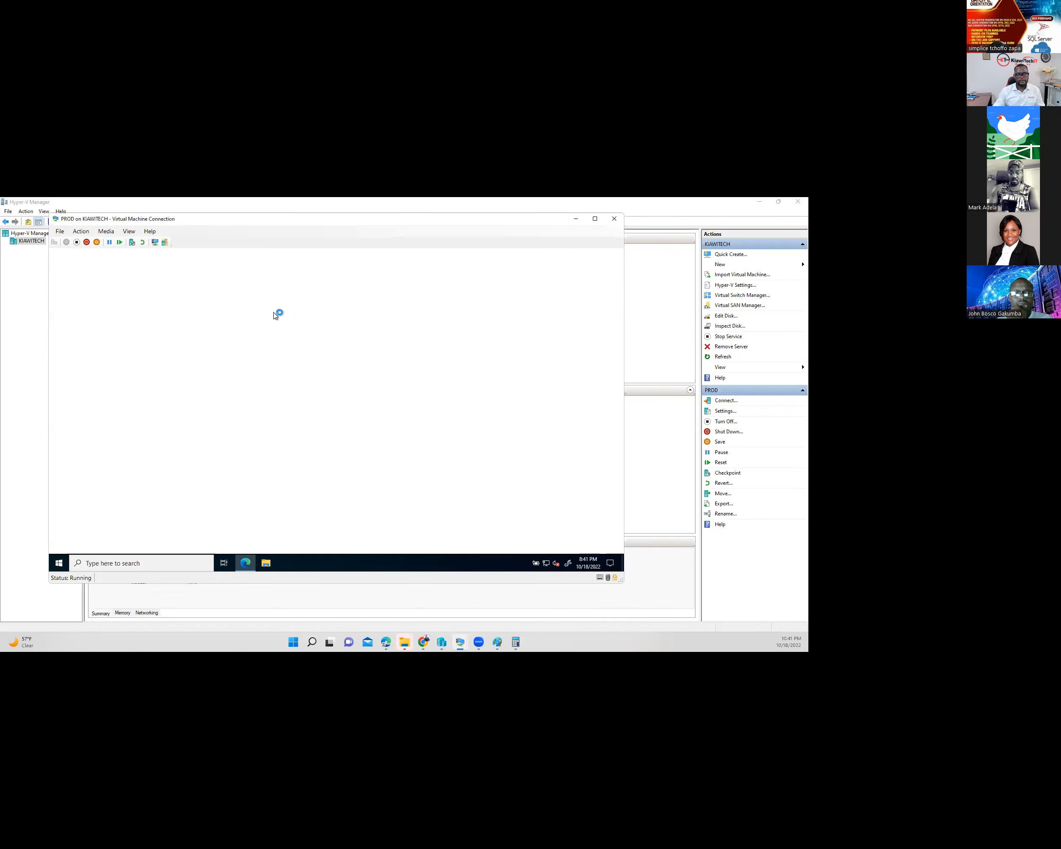
type("goo")
key("Return")
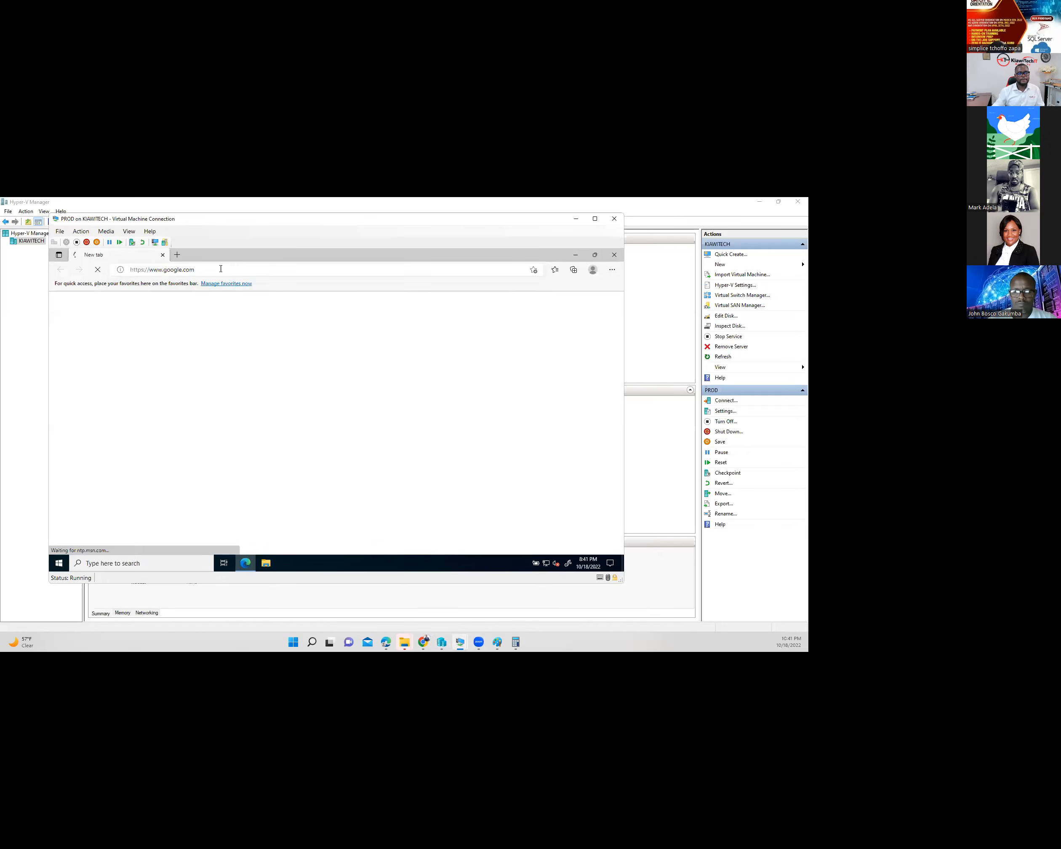
left_click(244, 269)
type("https://dev/ReportServer")
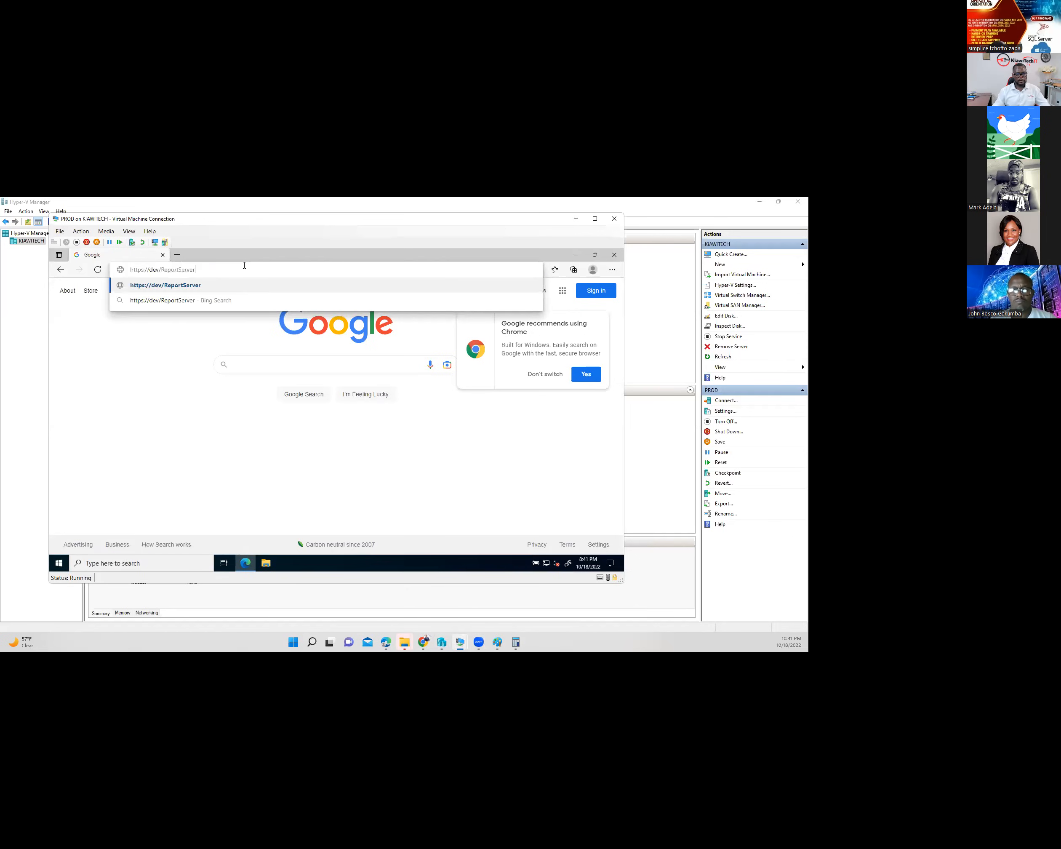
key("Return")
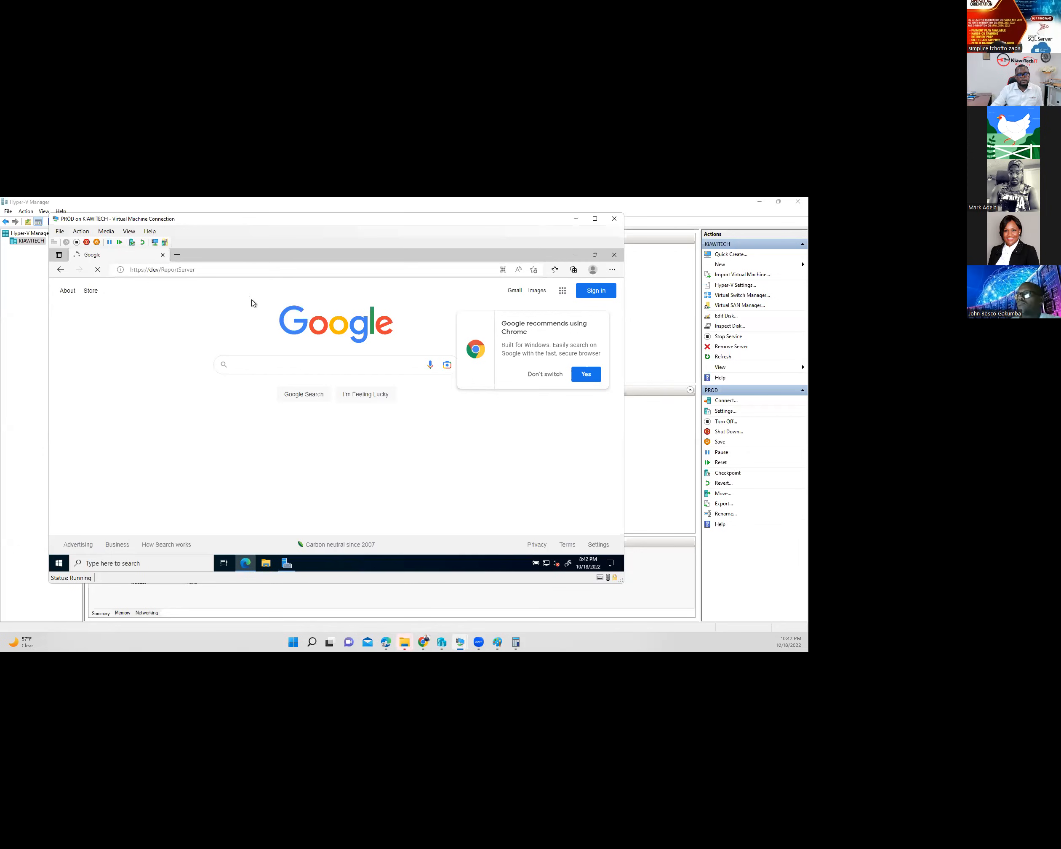
left_click(542, 376)
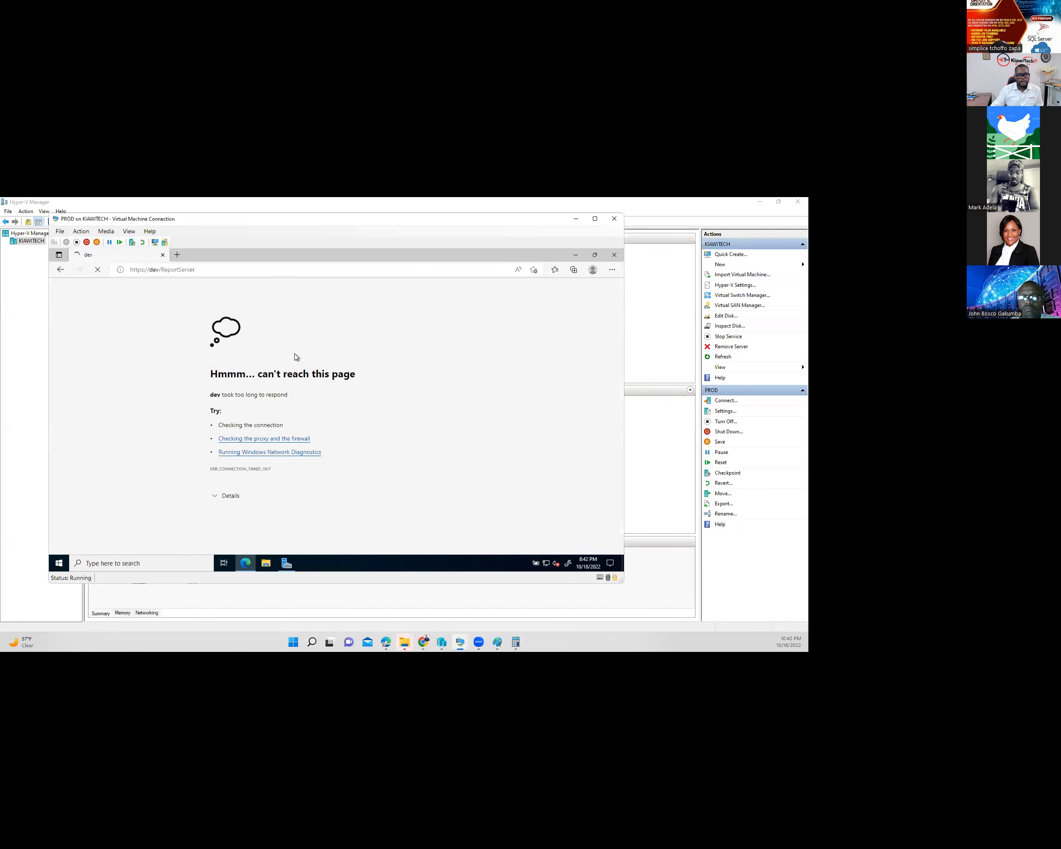
key("ctrl+l")
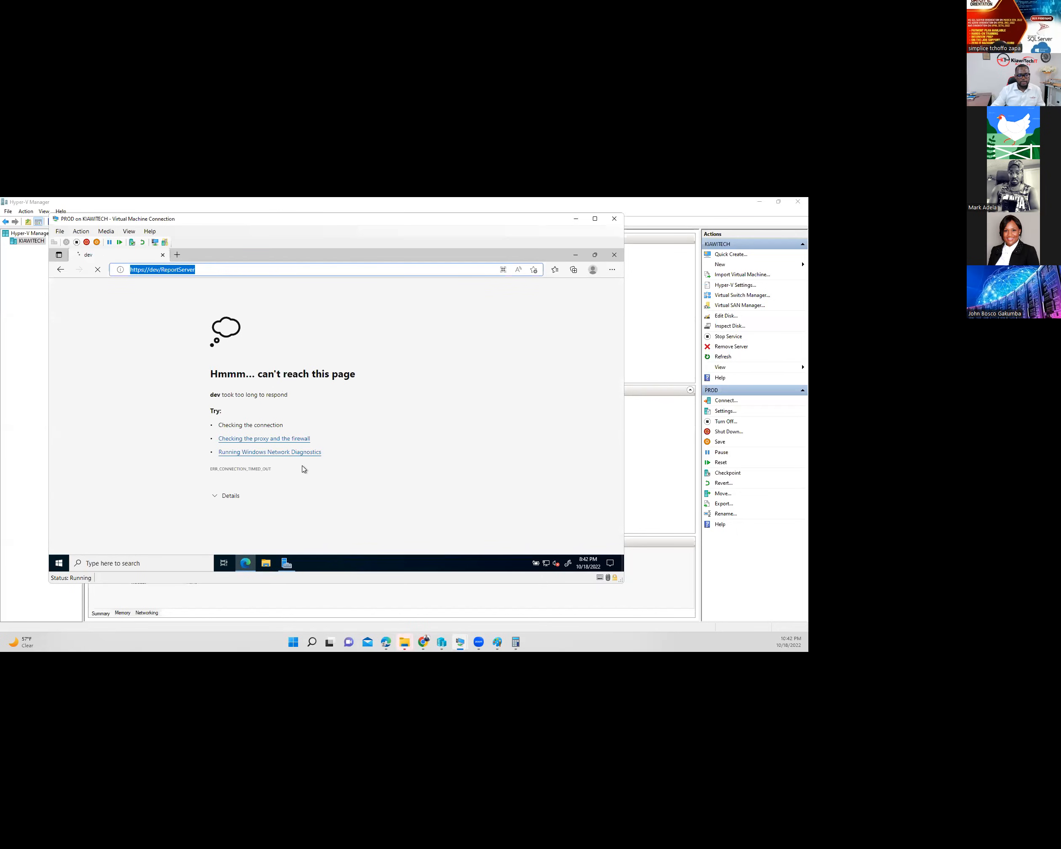
type("https://dev/ReportServer")
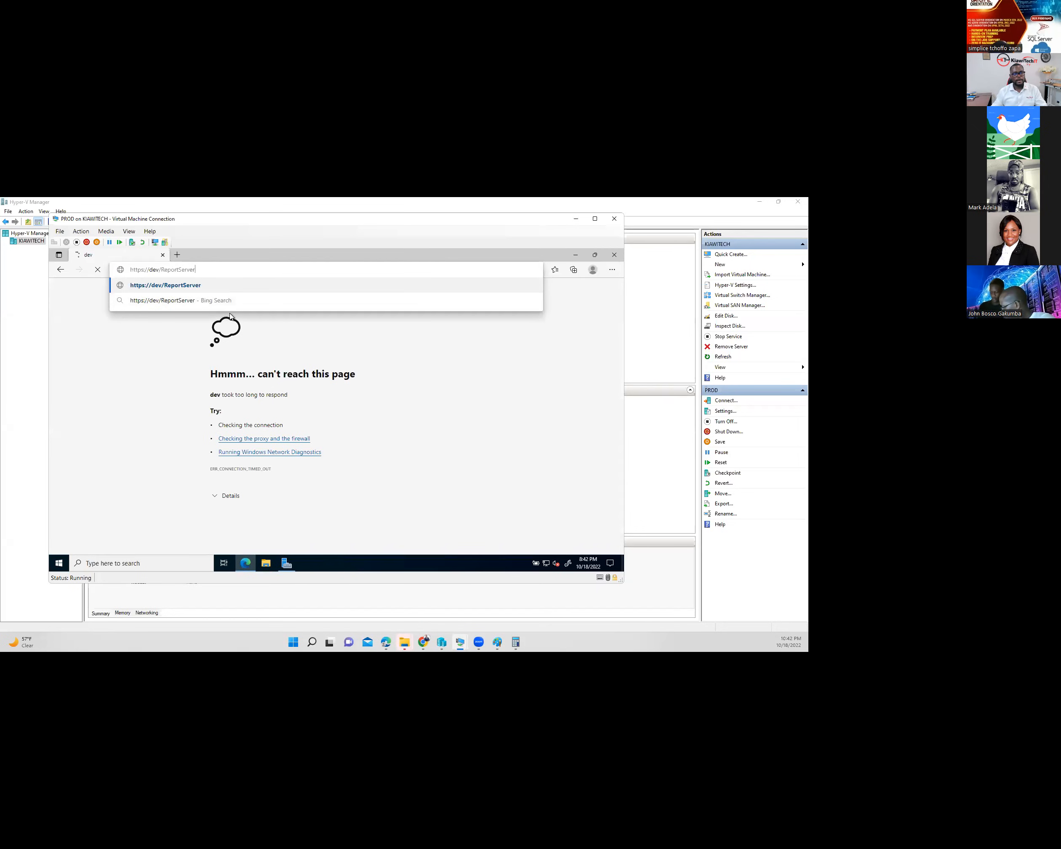
left_click(193, 285)
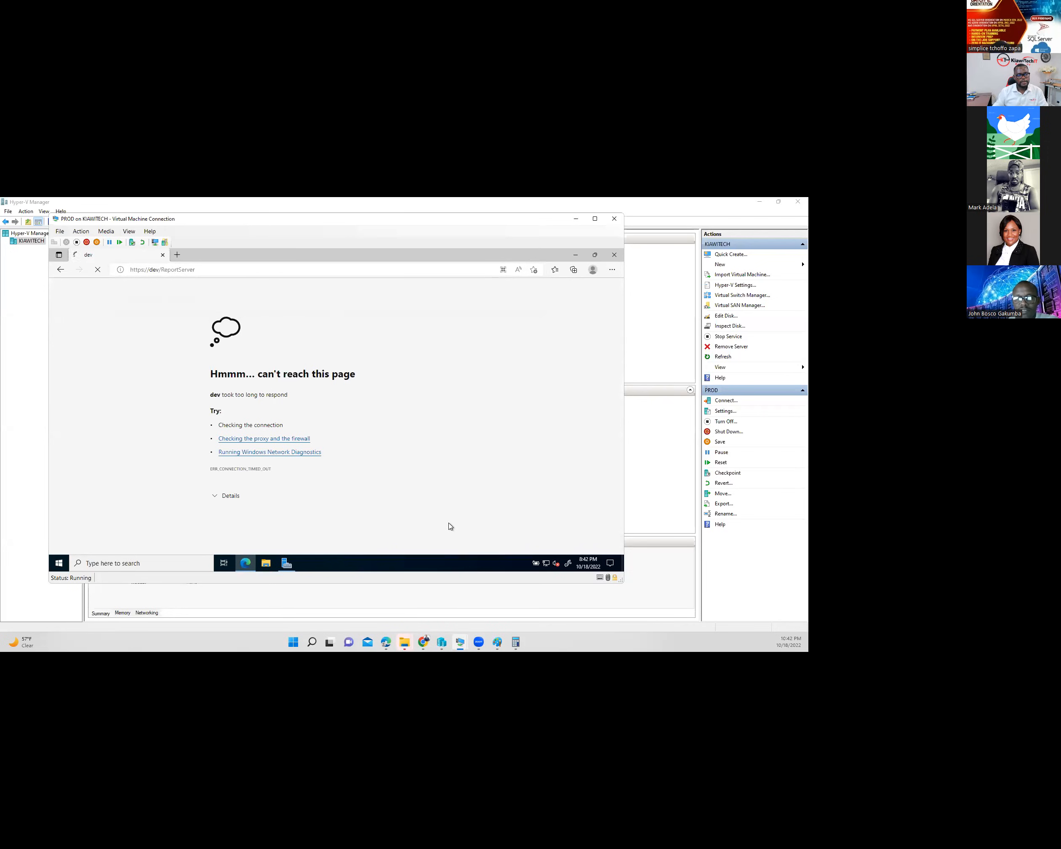
- Check the local server properties in Server Manager, then return to the failing Edge page
left_click(286, 563)
left_click(70, 310)
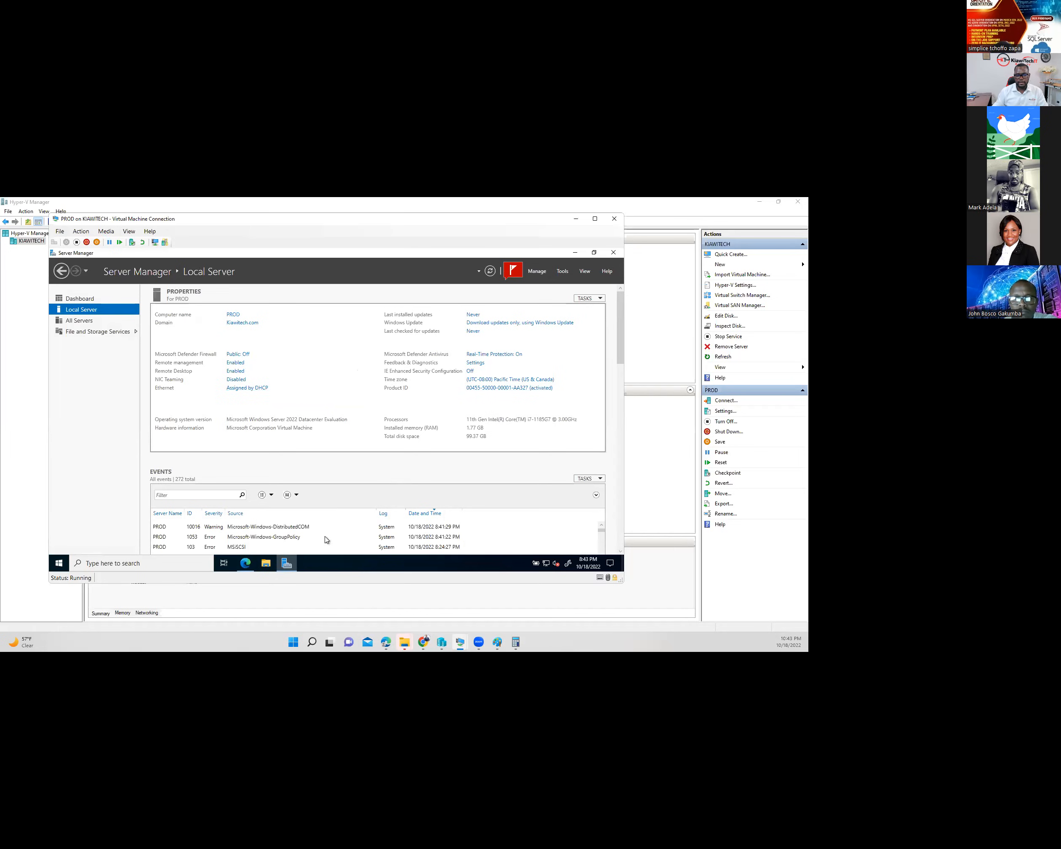
left_click(249, 563)
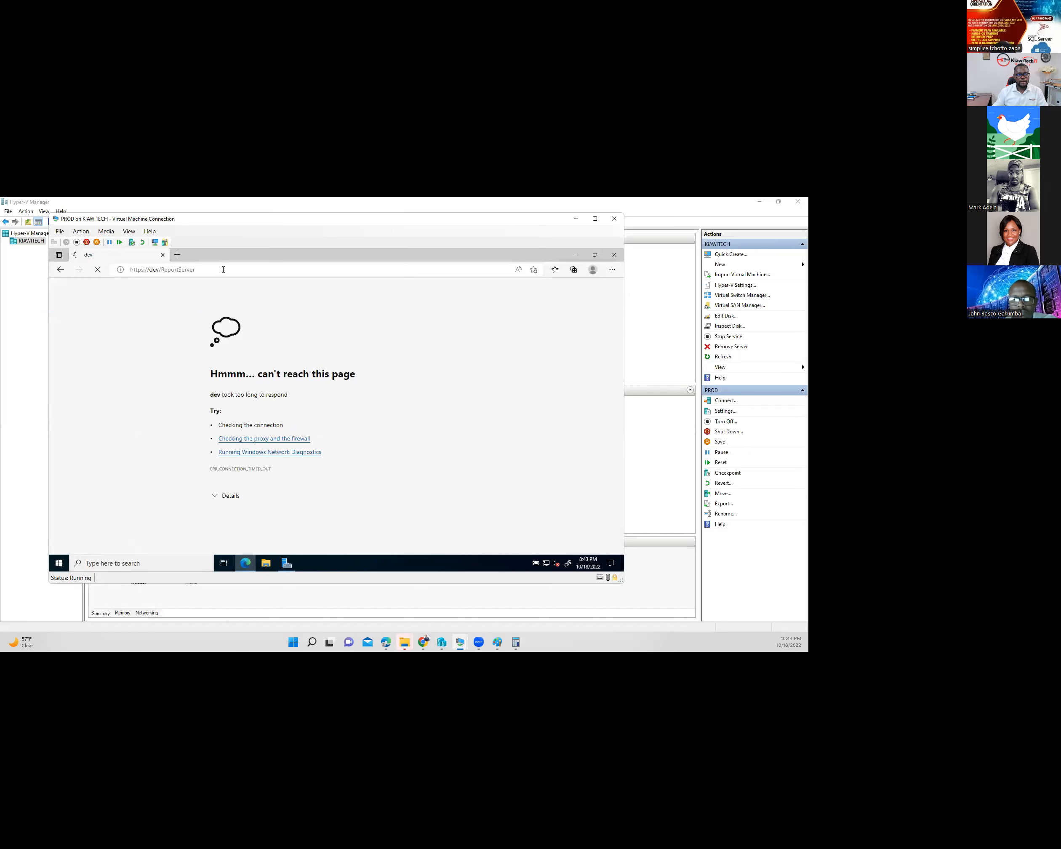
left_click(223, 270)
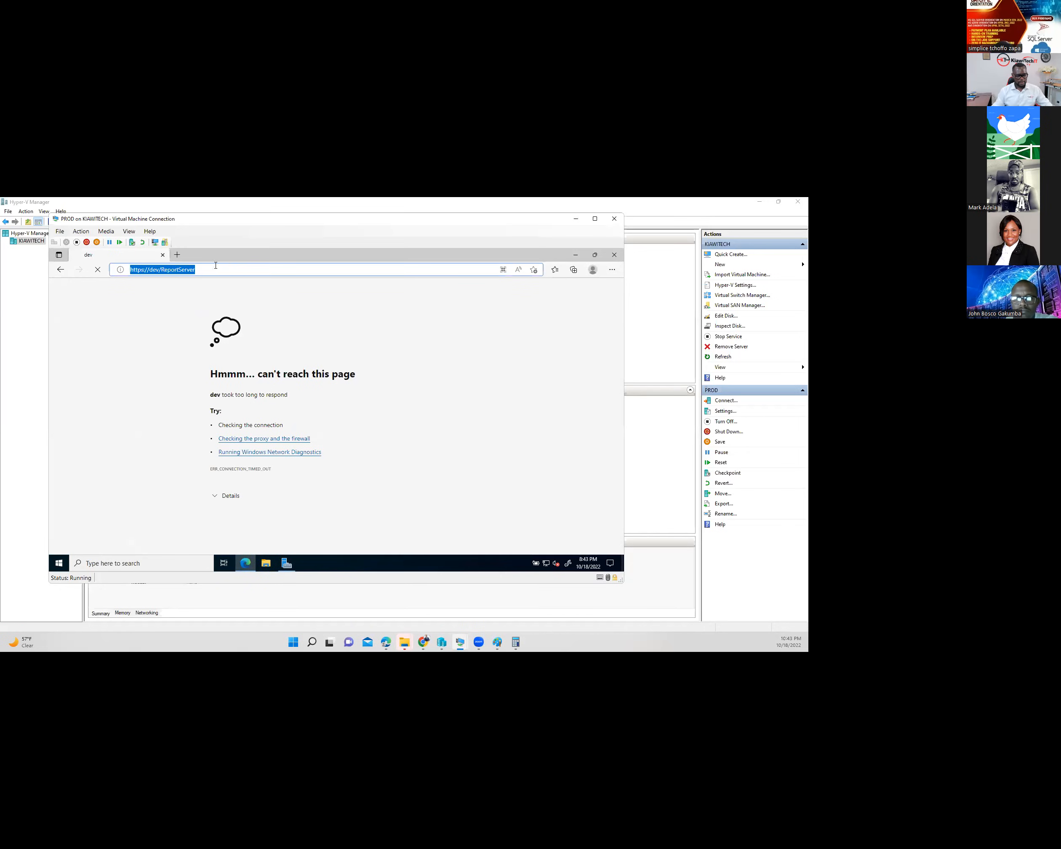
mouse_move(462, 646)
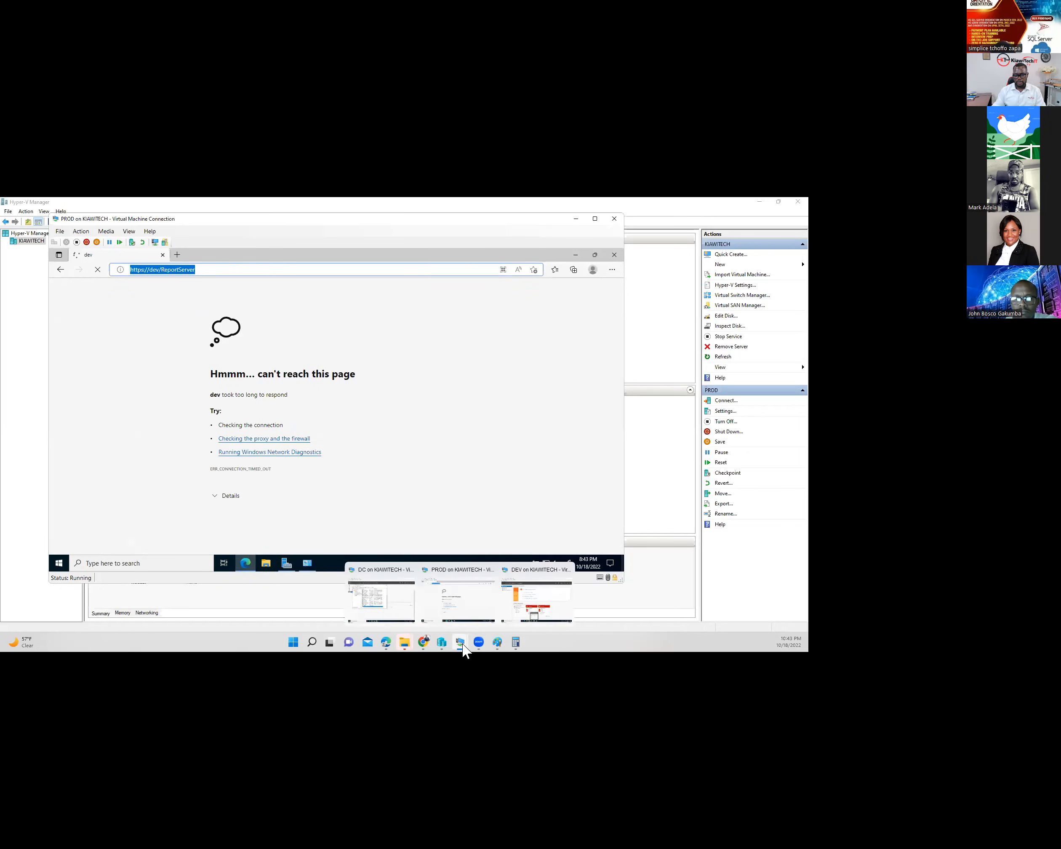
left_click(544, 603)
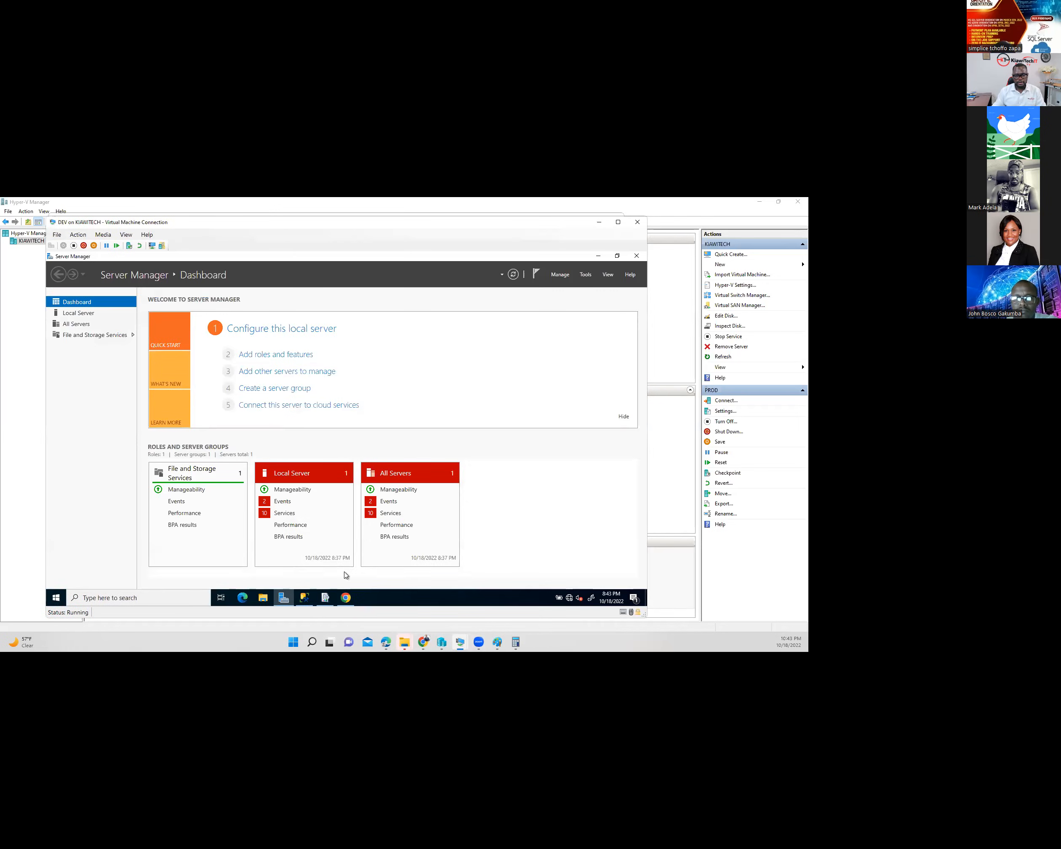
left_click(327, 600)
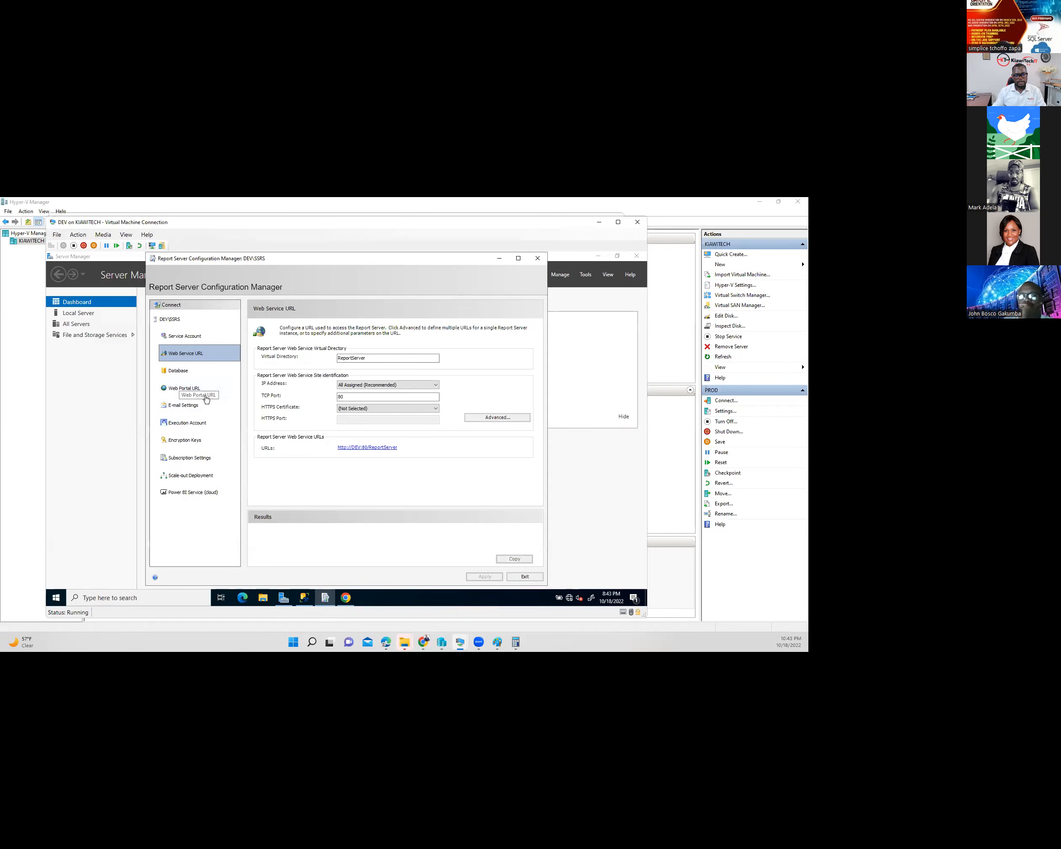
left_click(180, 388)
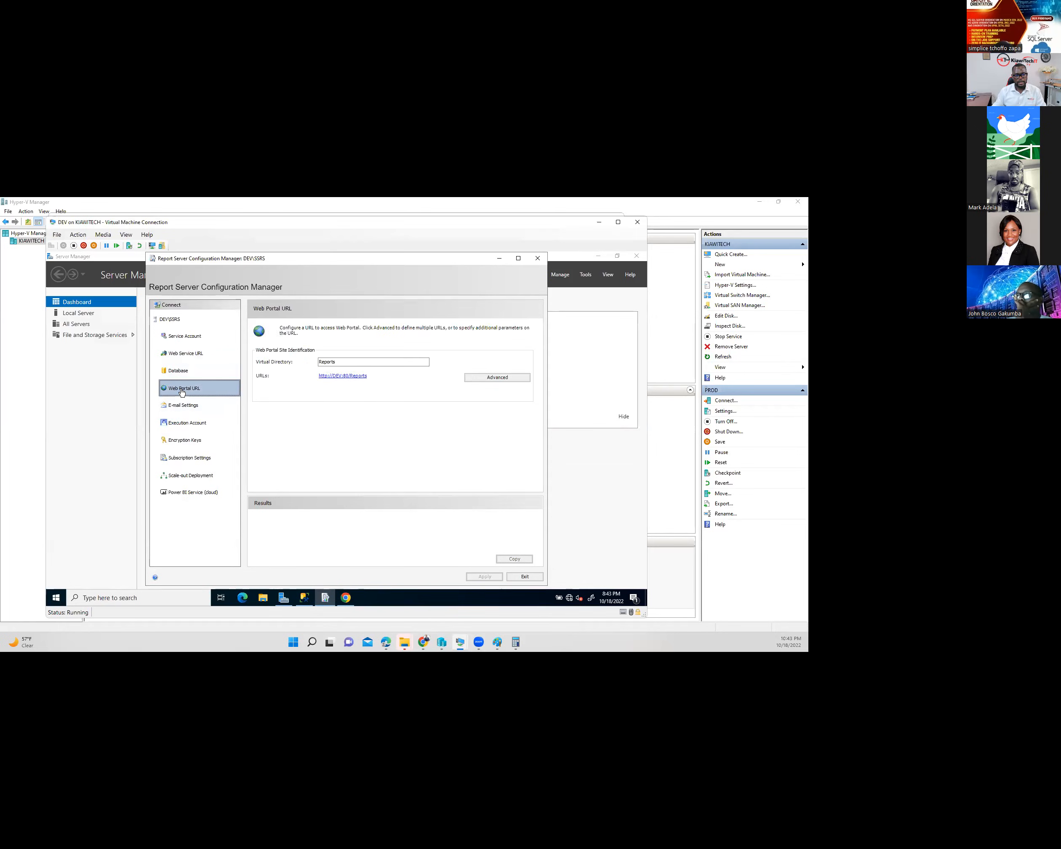
left_click(346, 376)
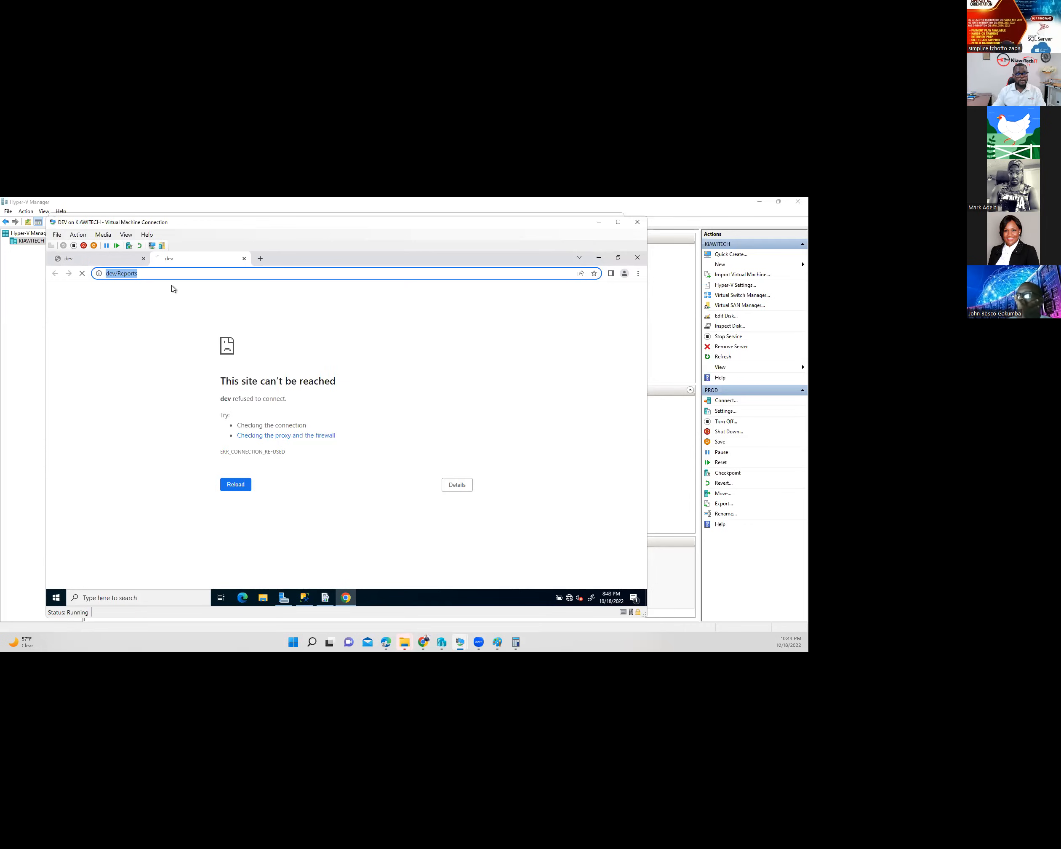
left_click(113, 264)
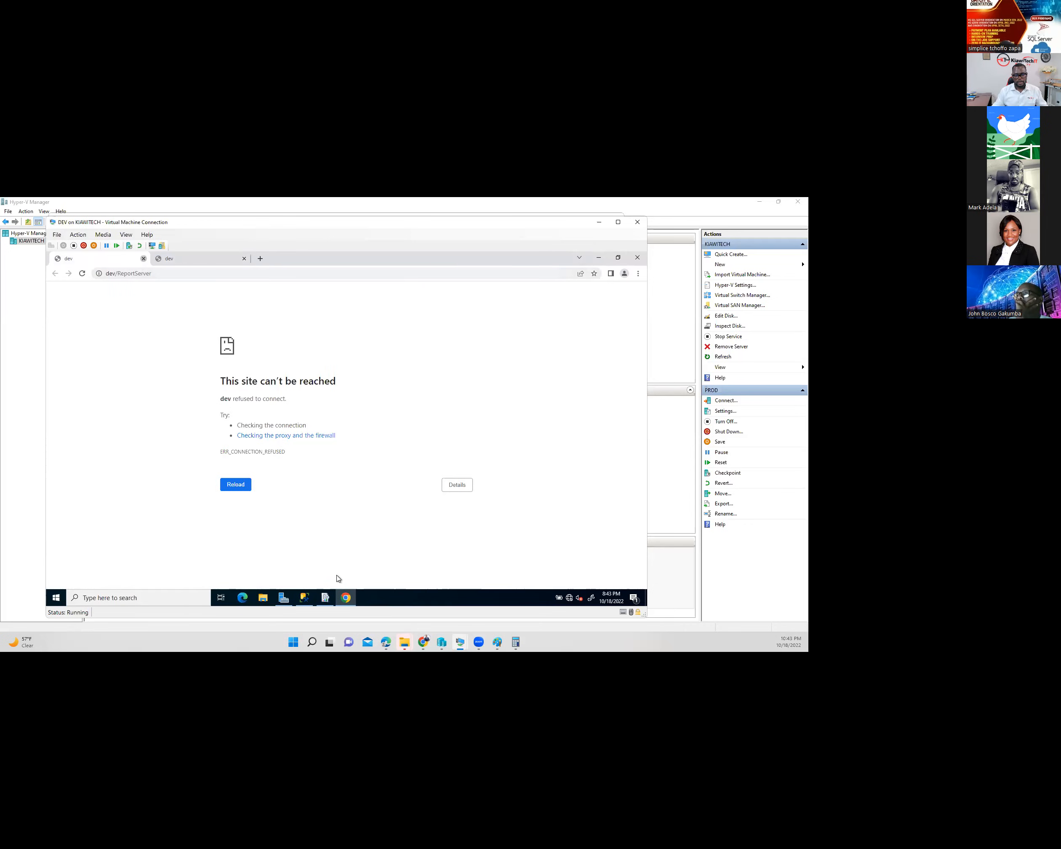
key("ctrl+w")
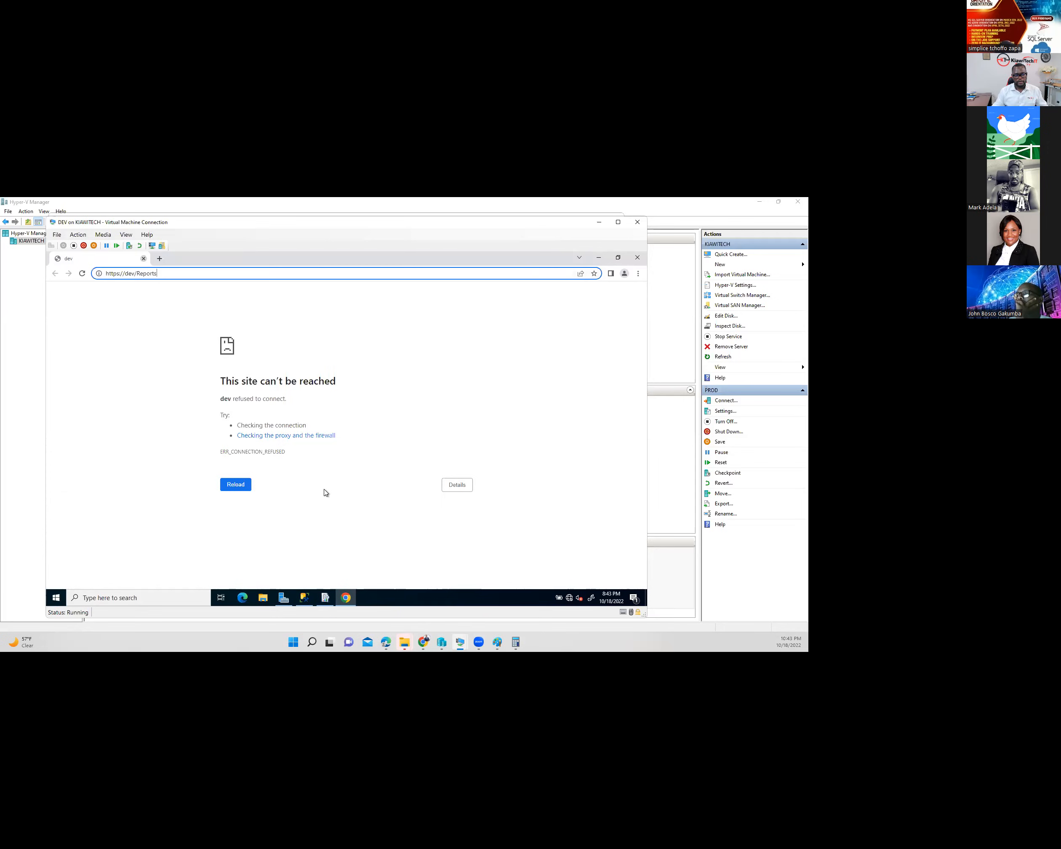
left_click(326, 598)
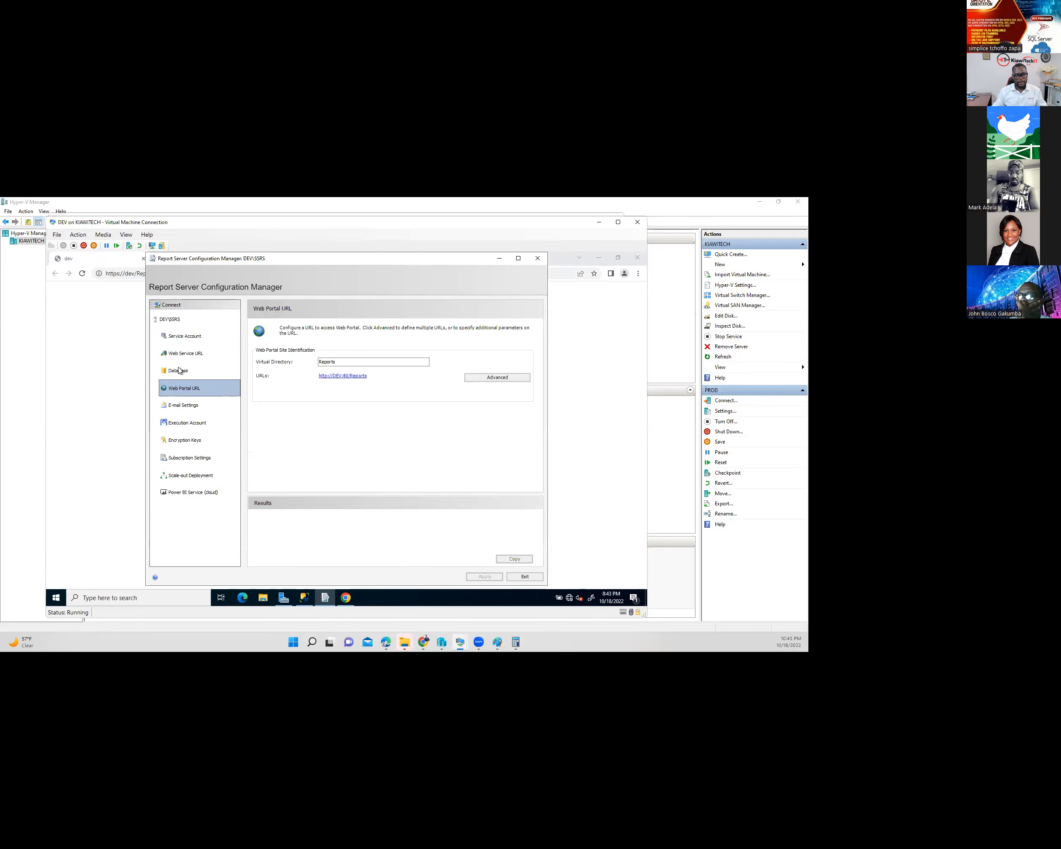
left_click(331, 377)
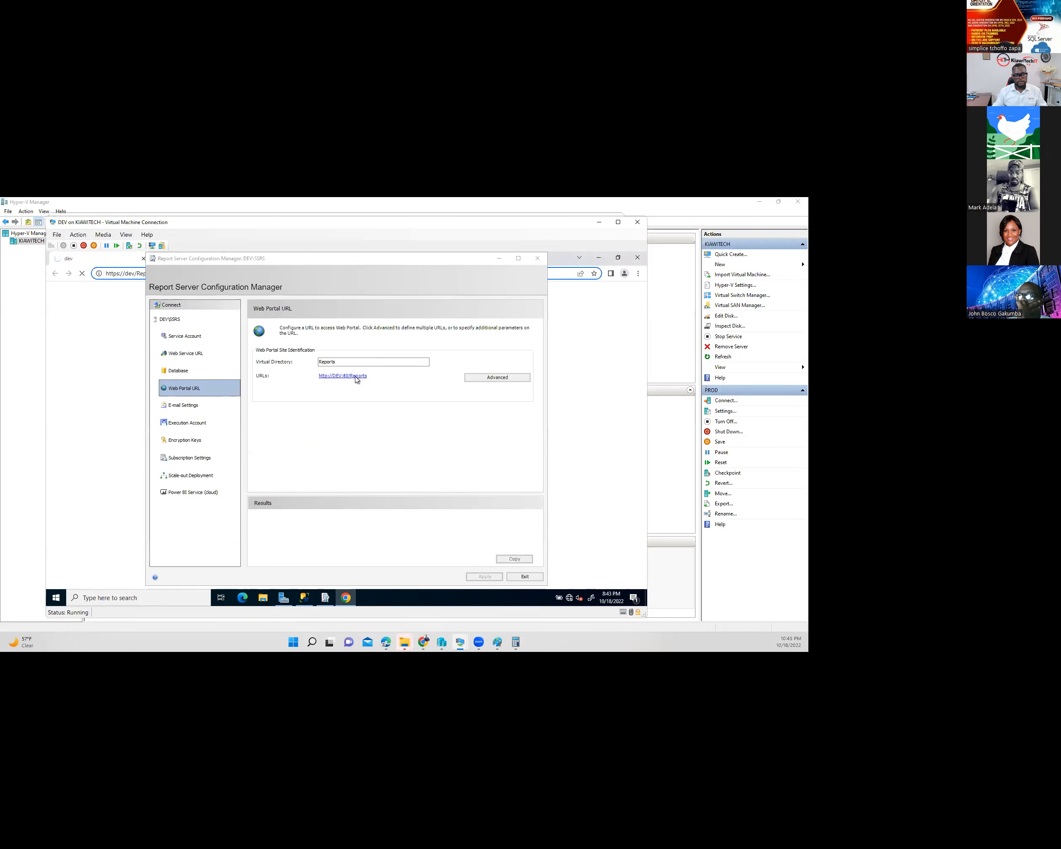
left_click(313, 328)
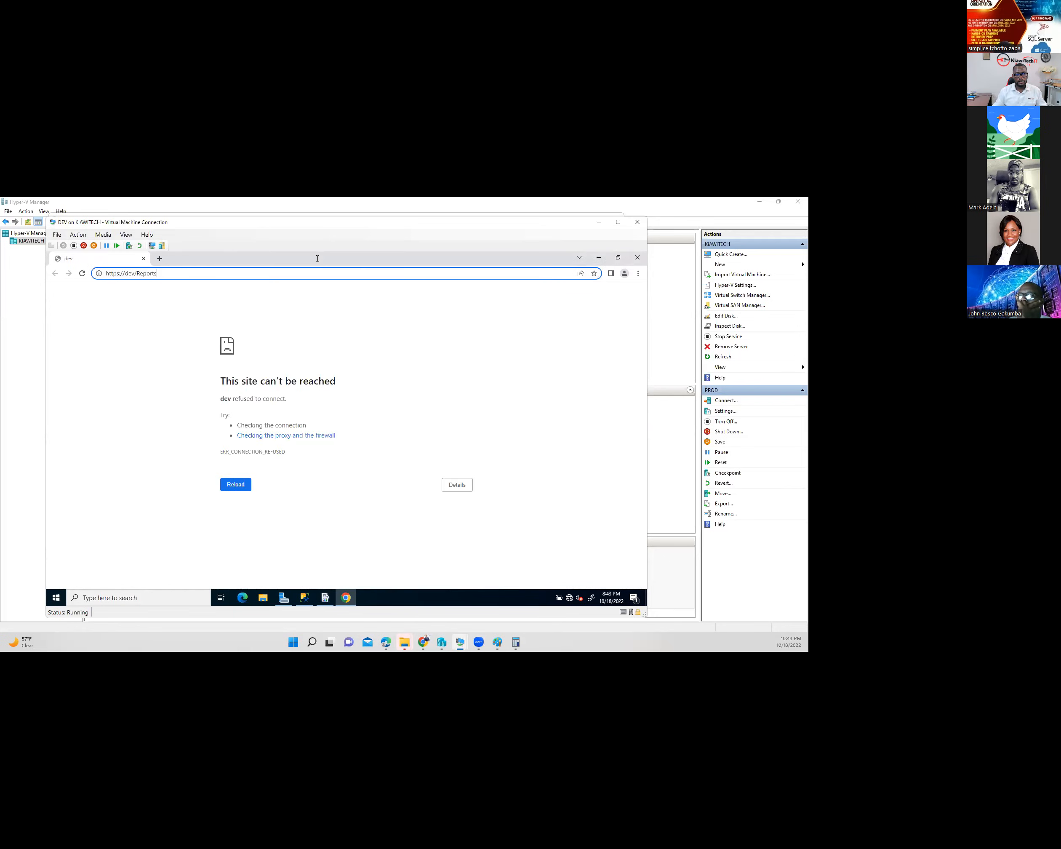
left_click(326, 599)
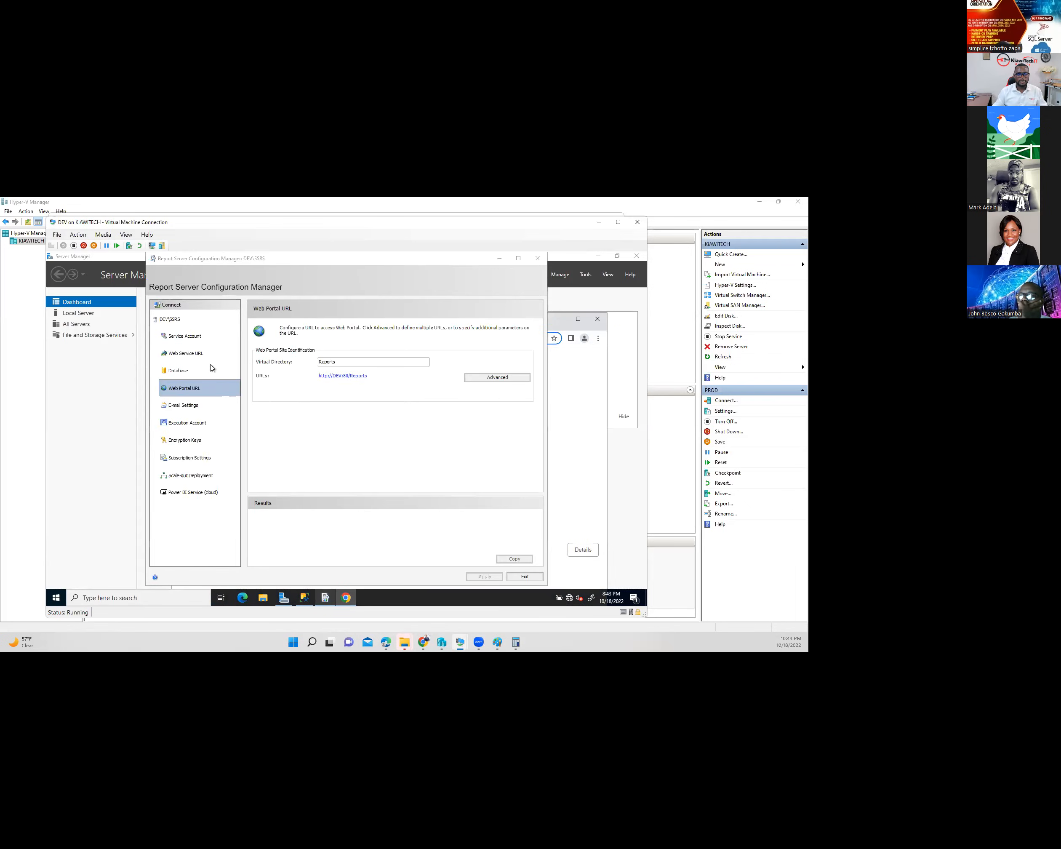
left_click(188, 353)
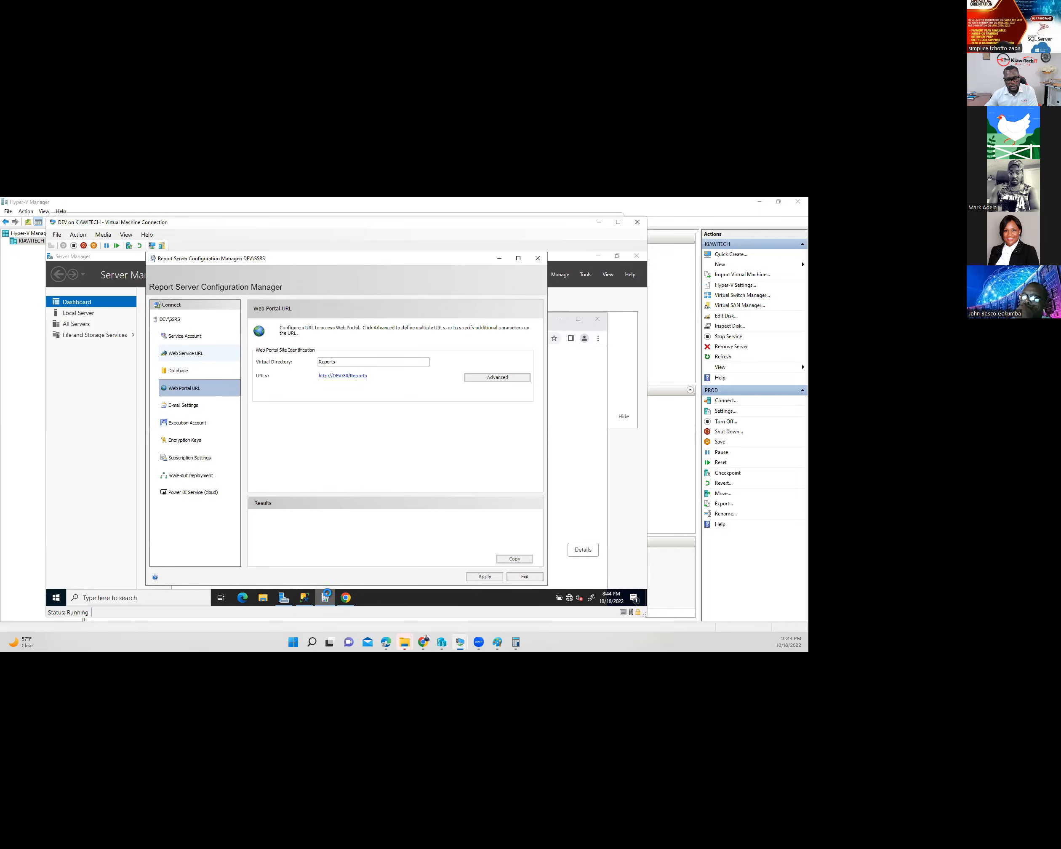
- Show the Service Account page in Report Server Configuration Manager
mouse_move(326, 596)
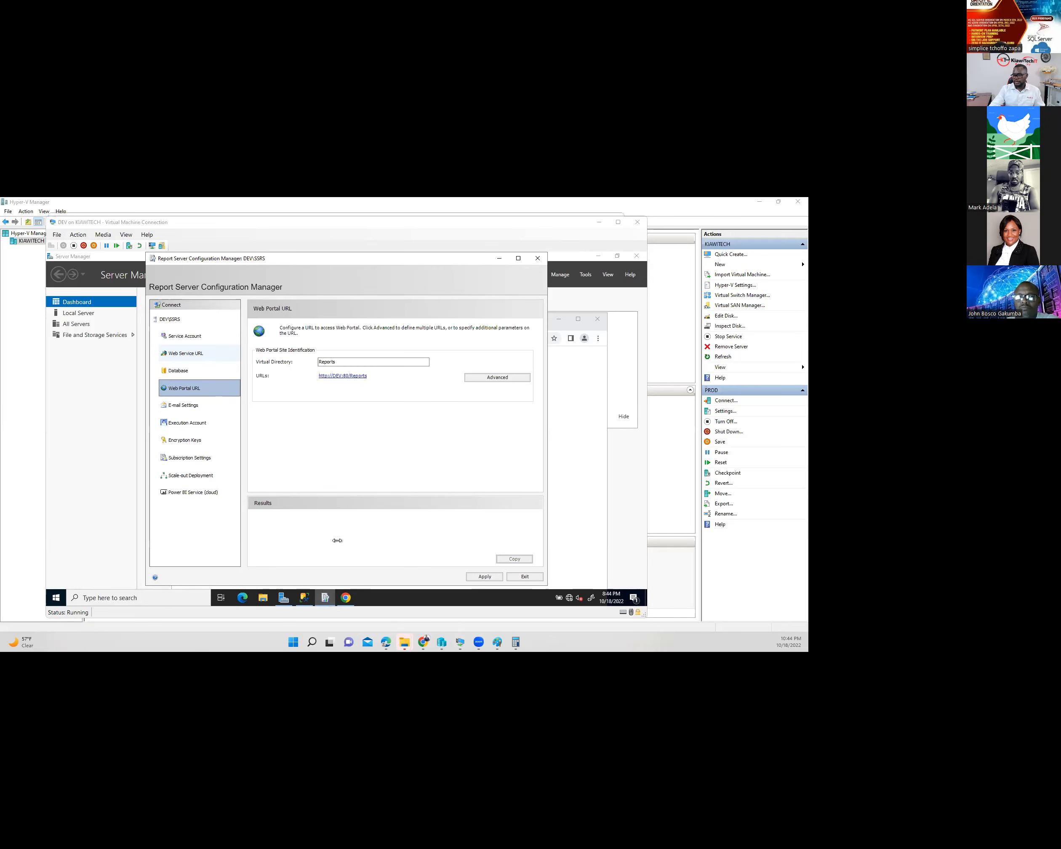
left_click(192, 337)
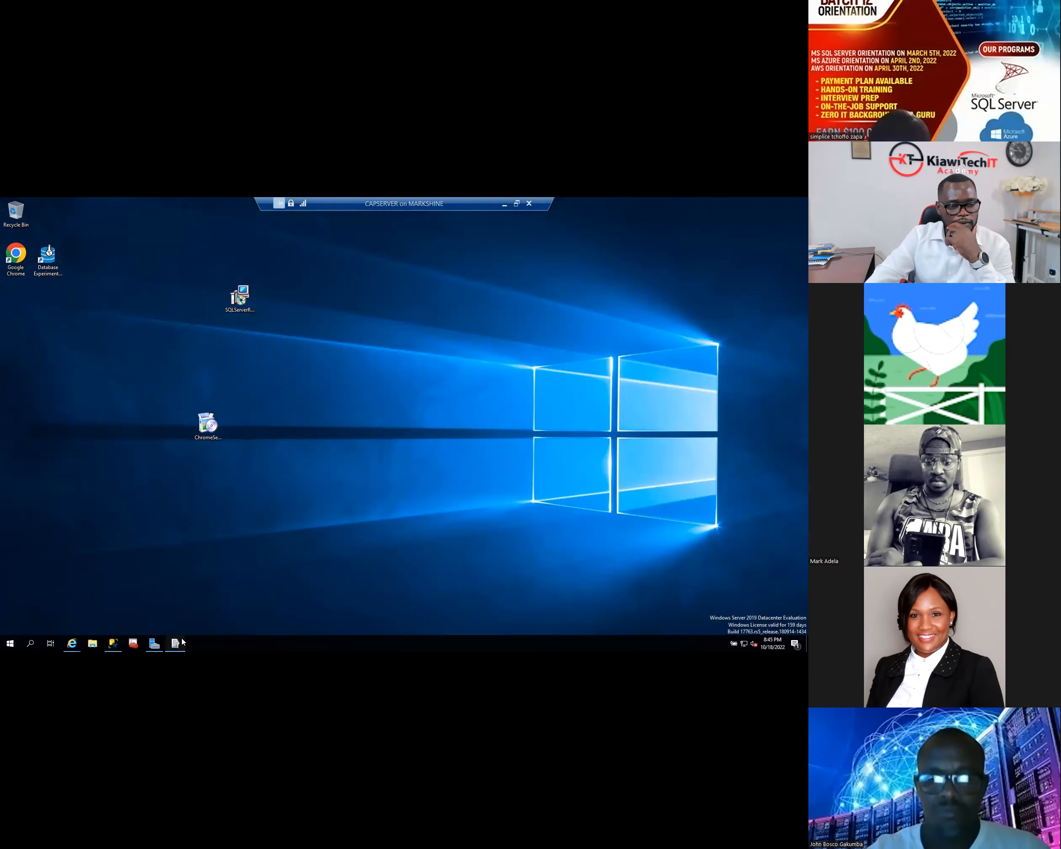
left_click(174, 646)
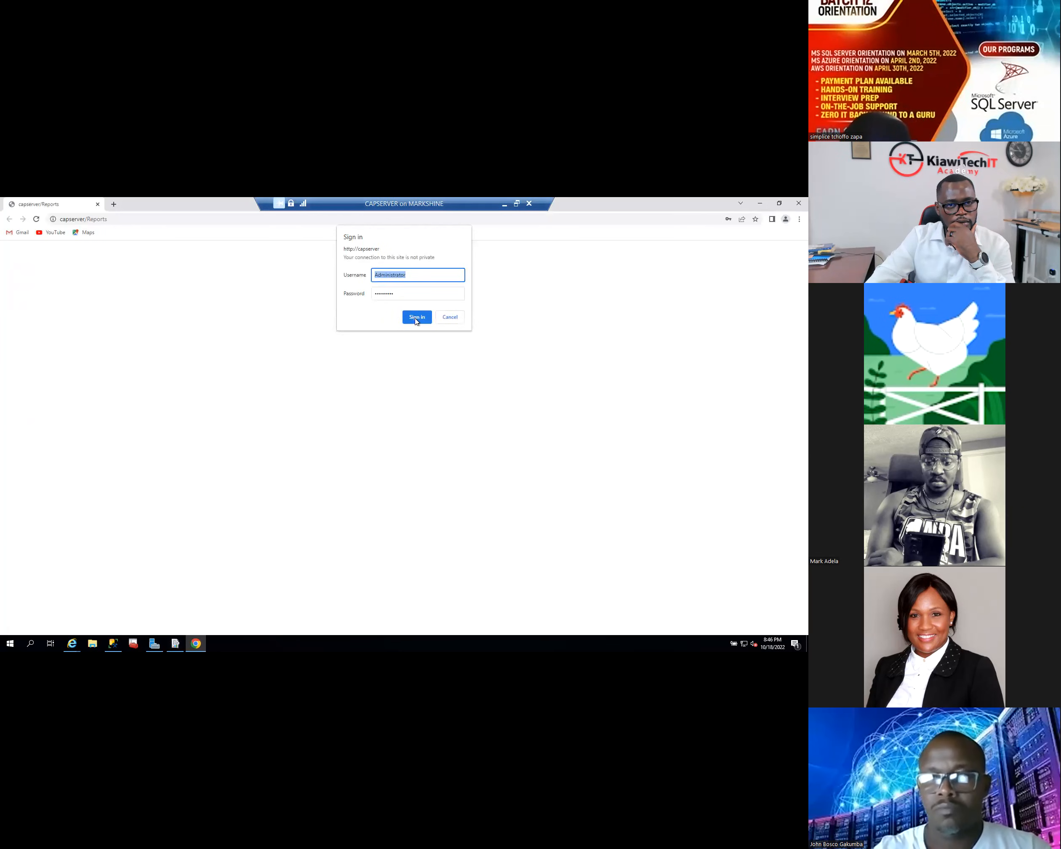
left_click(415, 320)
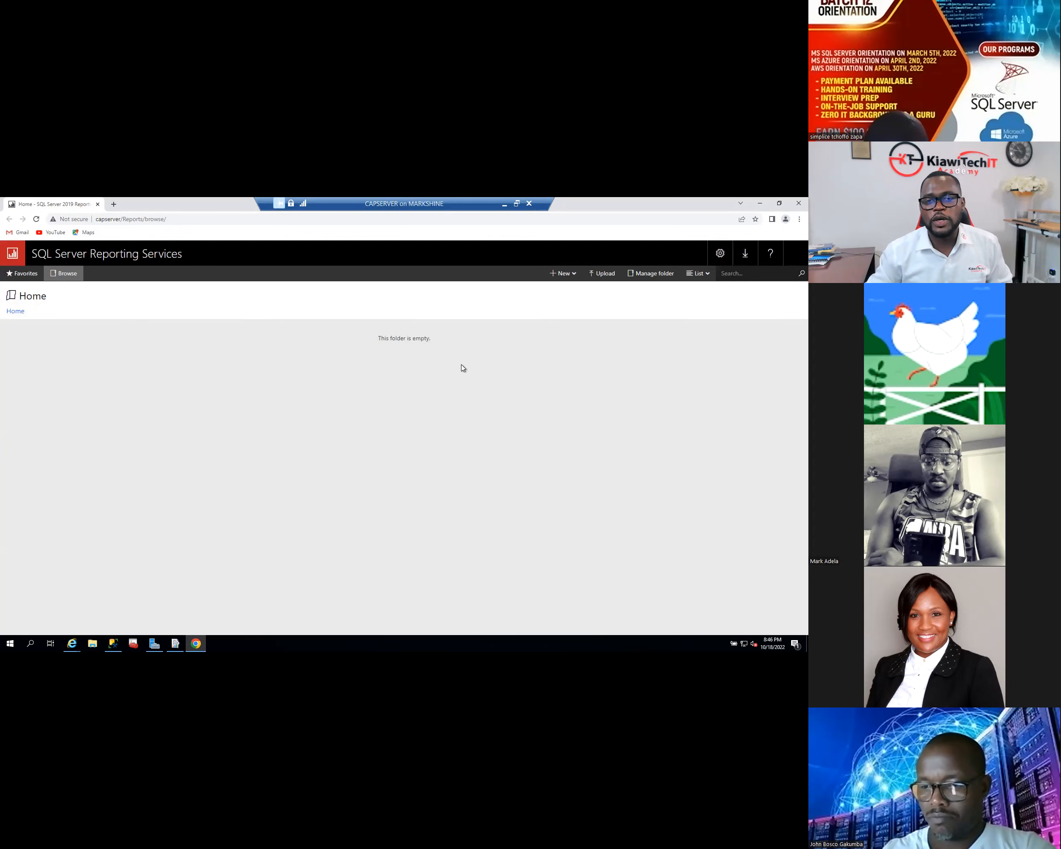
left_click(759, 204)
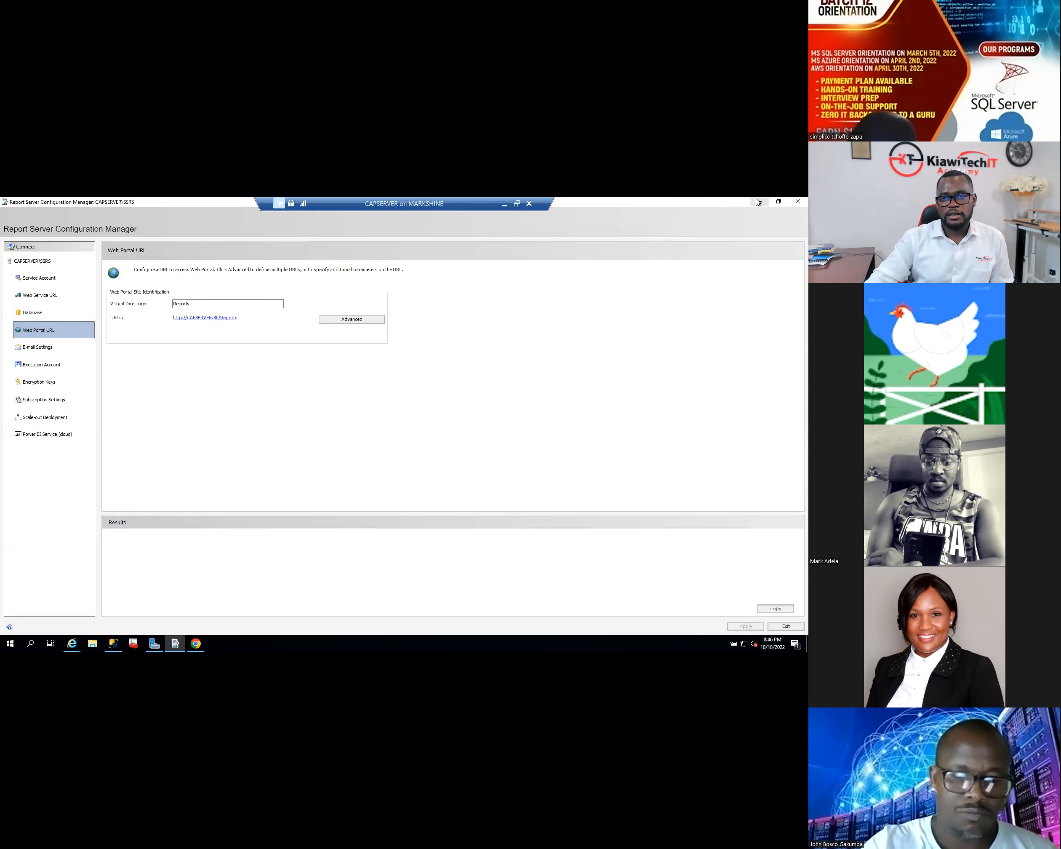
- Open CAPSERVER's Ethernet 2 network adapter connections from Server Manager's Local Server page, then close them
left_click(503, 204)
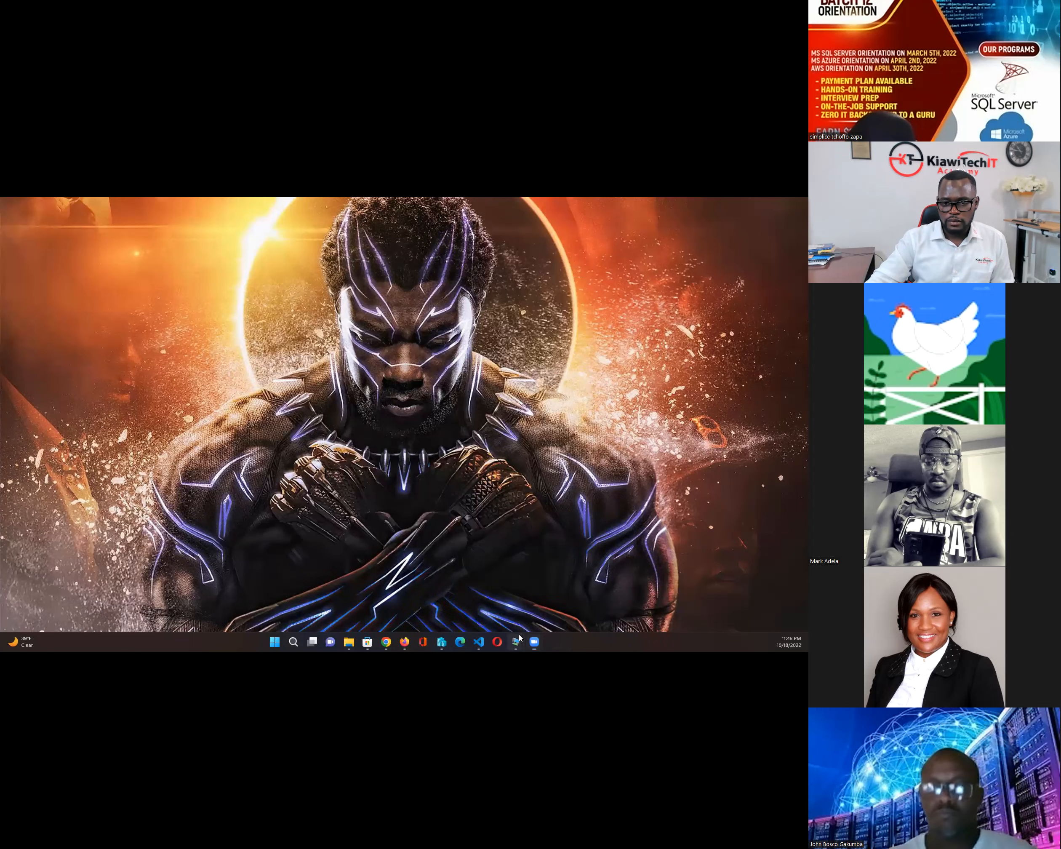
mouse_move(518, 640)
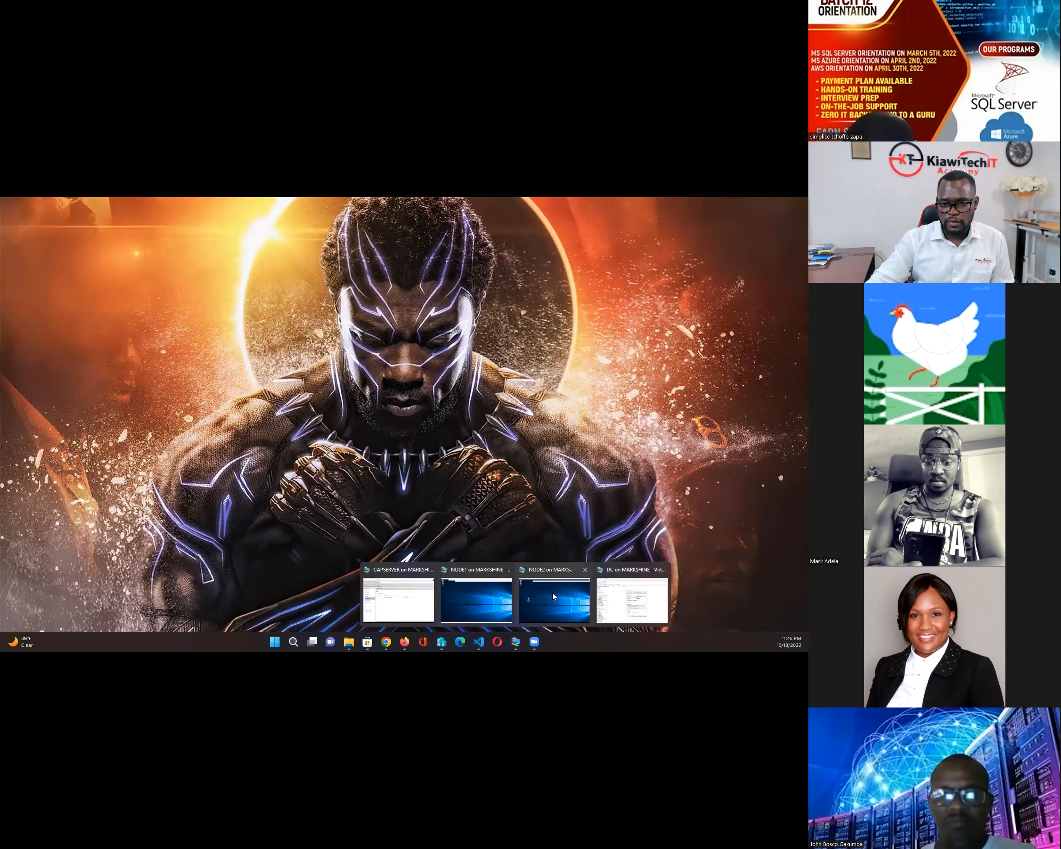
left_click(398, 596)
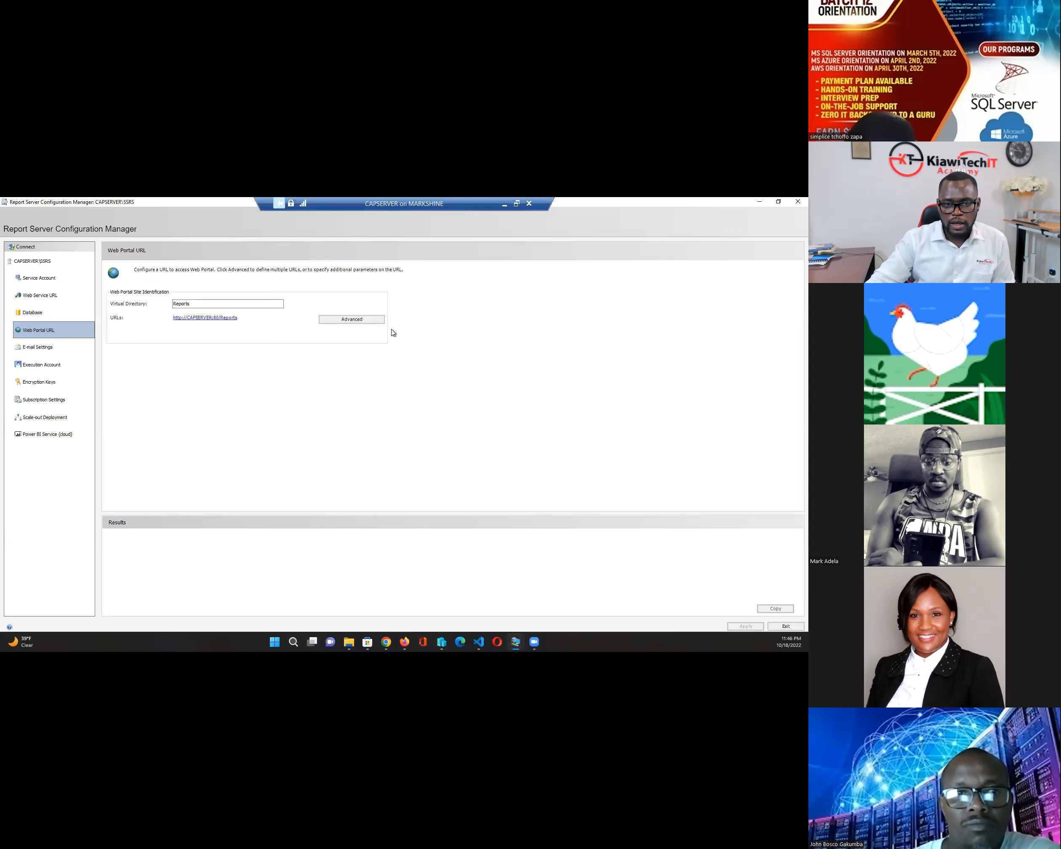
left_click(516, 204)
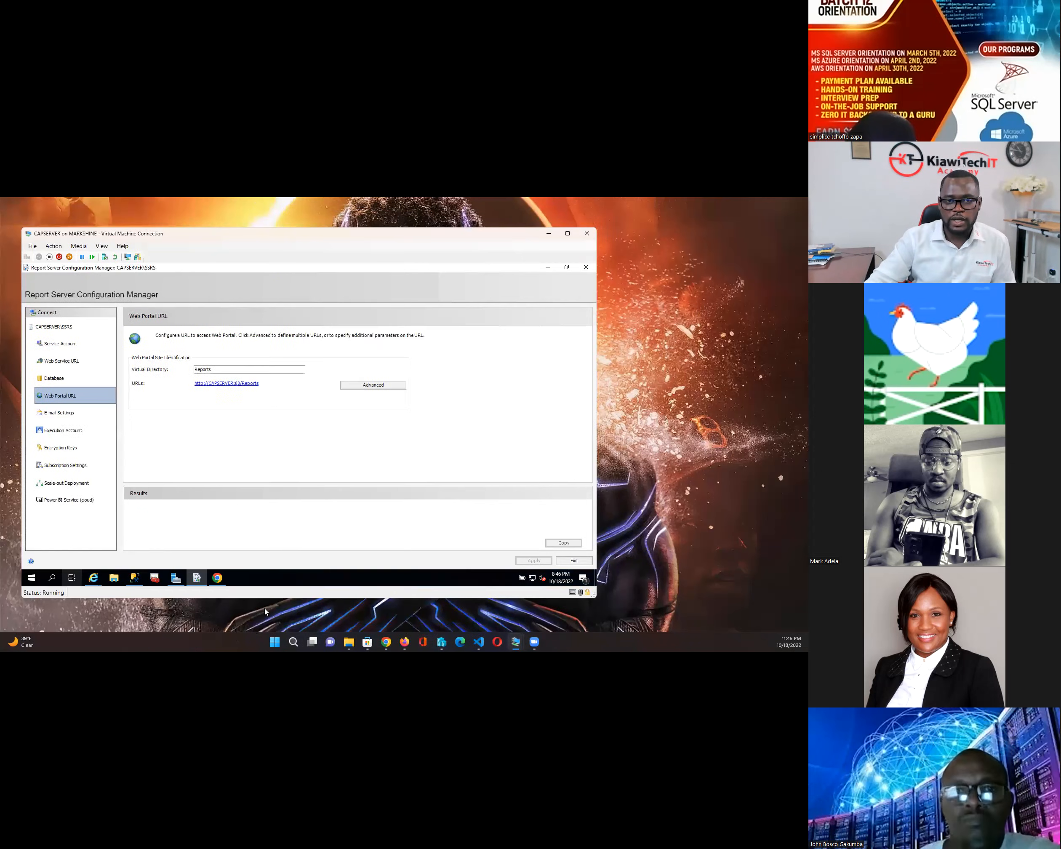
left_click(175, 578)
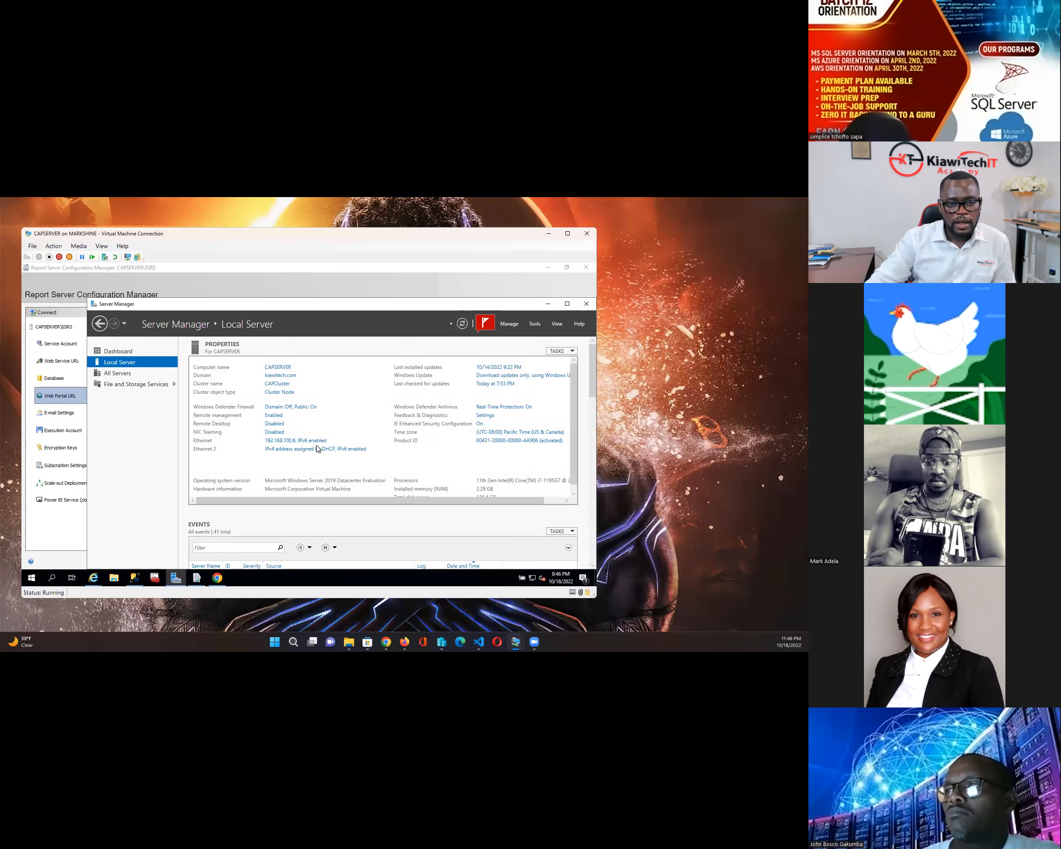
left_click(340, 449)
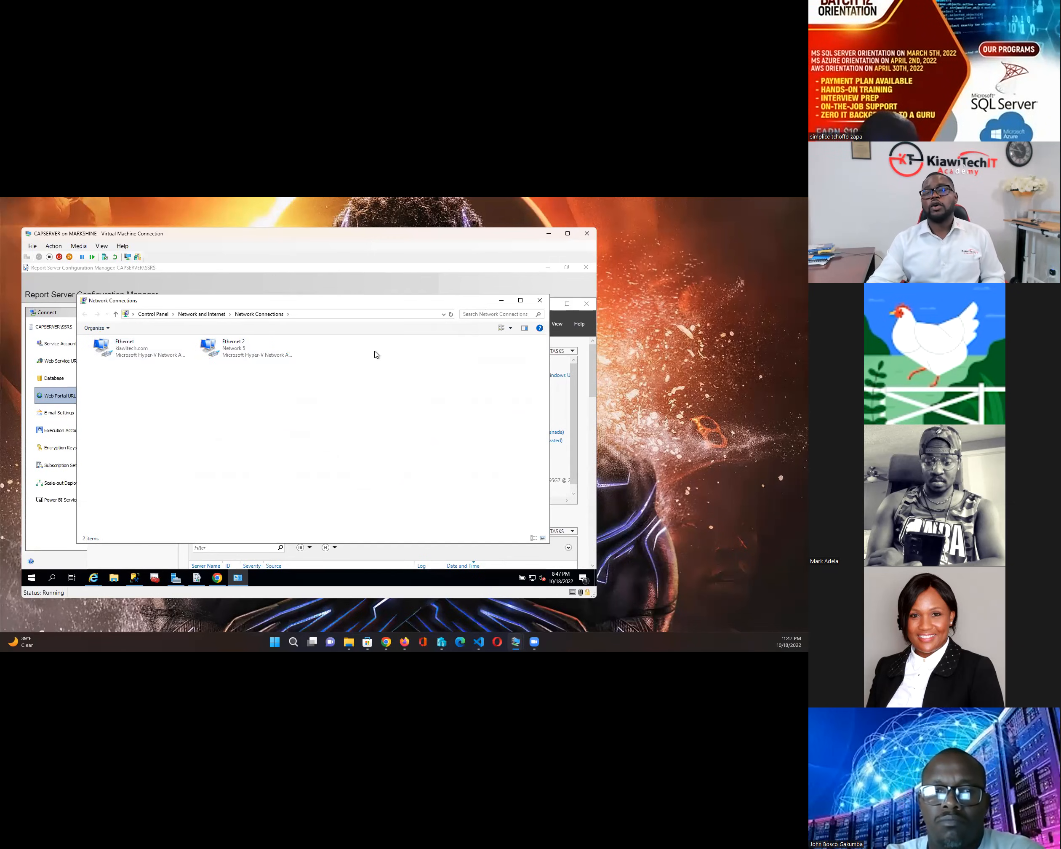
left_click(501, 302)
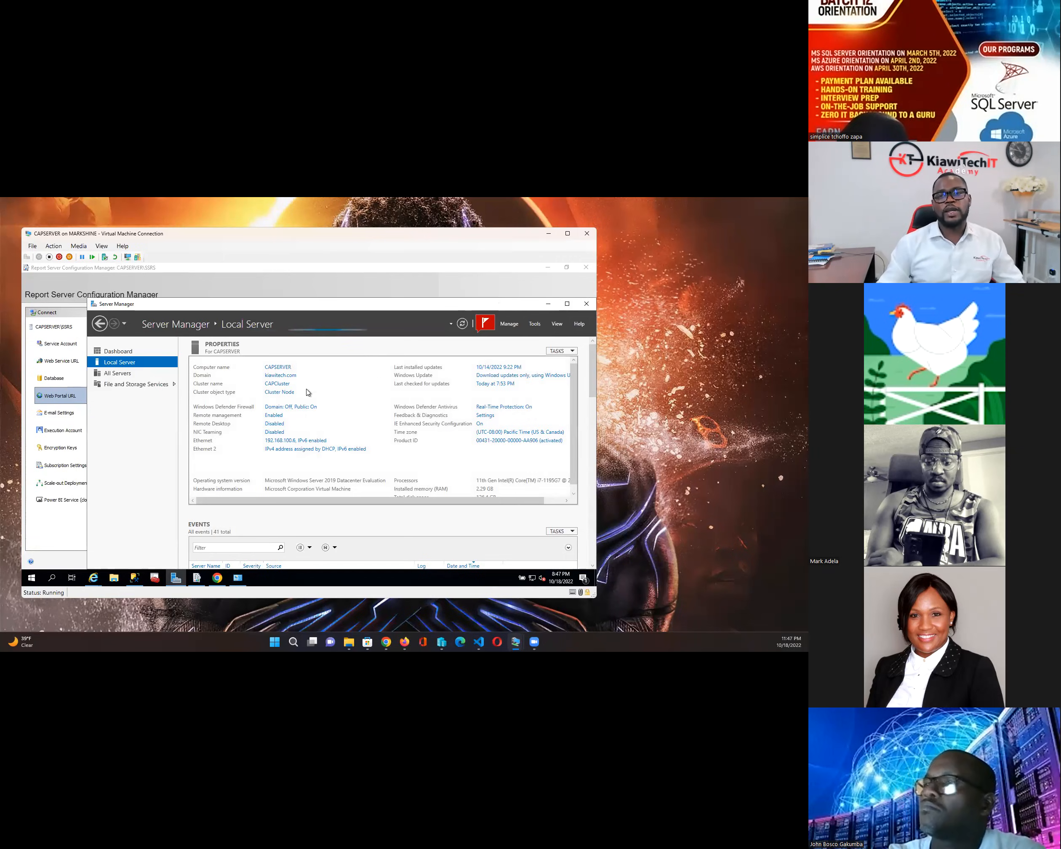
- Bring up the Capstone Part2-5 slide deck on its Restoring WideWorldImporters slide
left_click(568, 234)
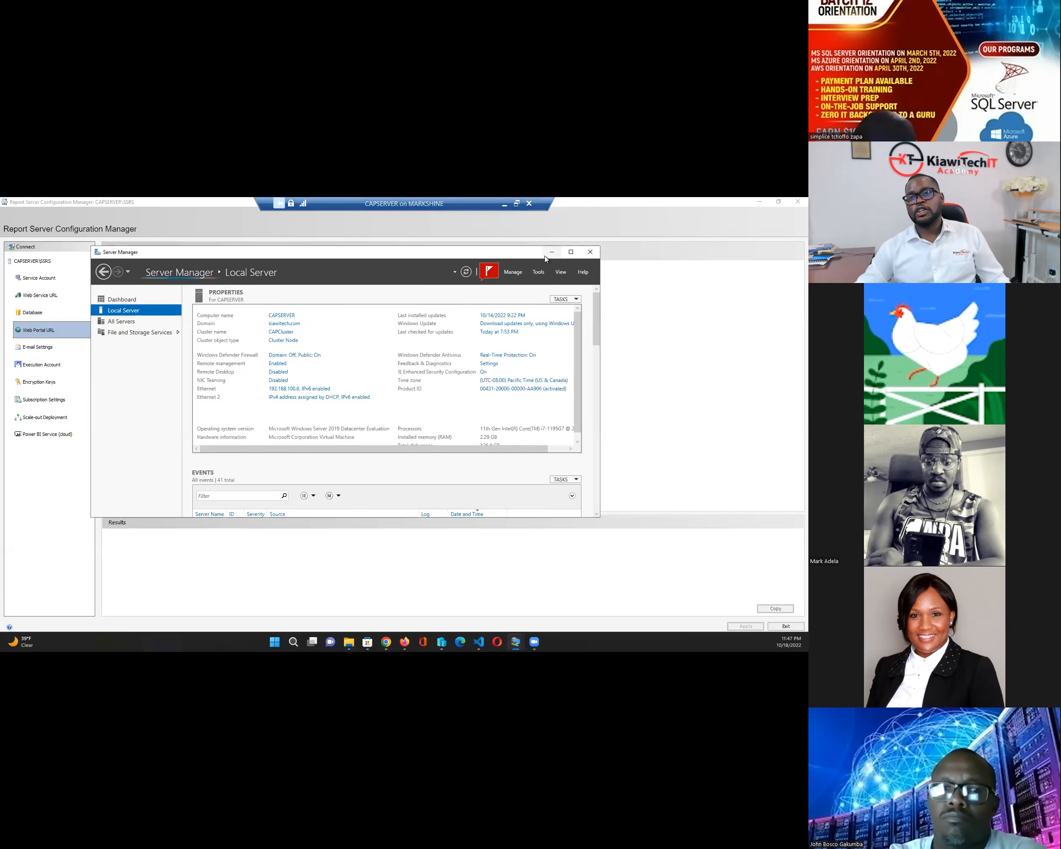
left_click(551, 252)
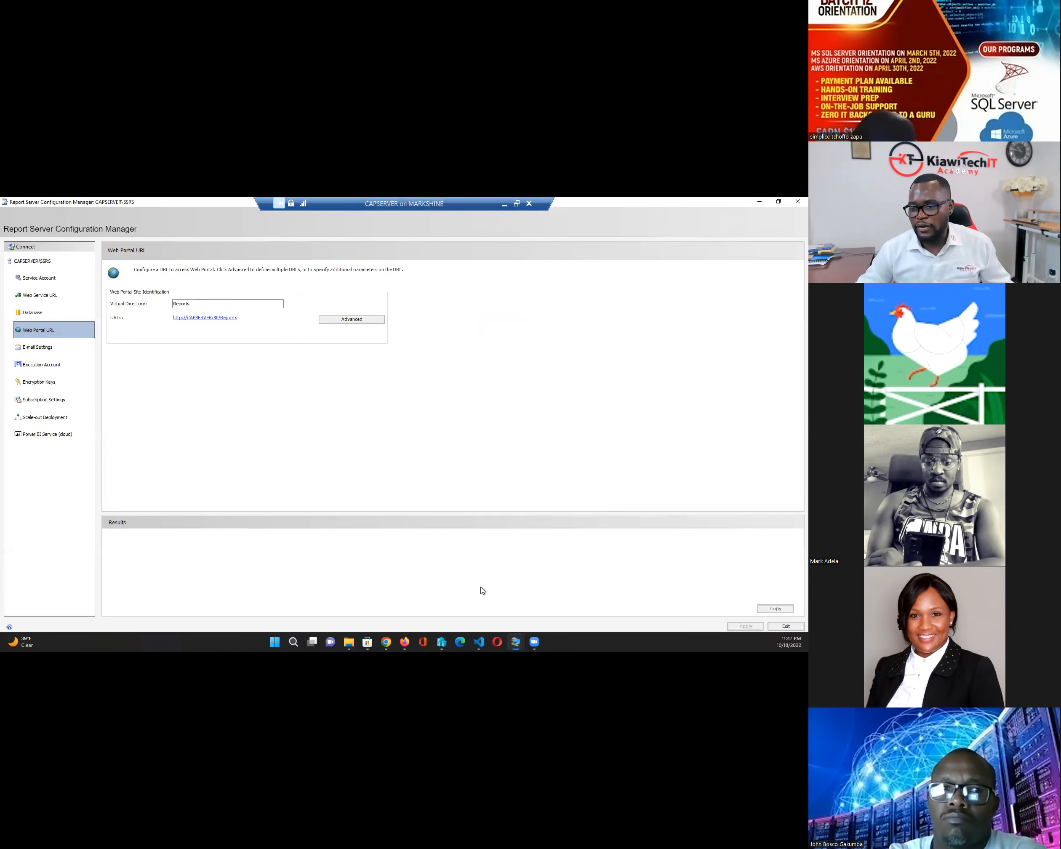
left_click(387, 643)
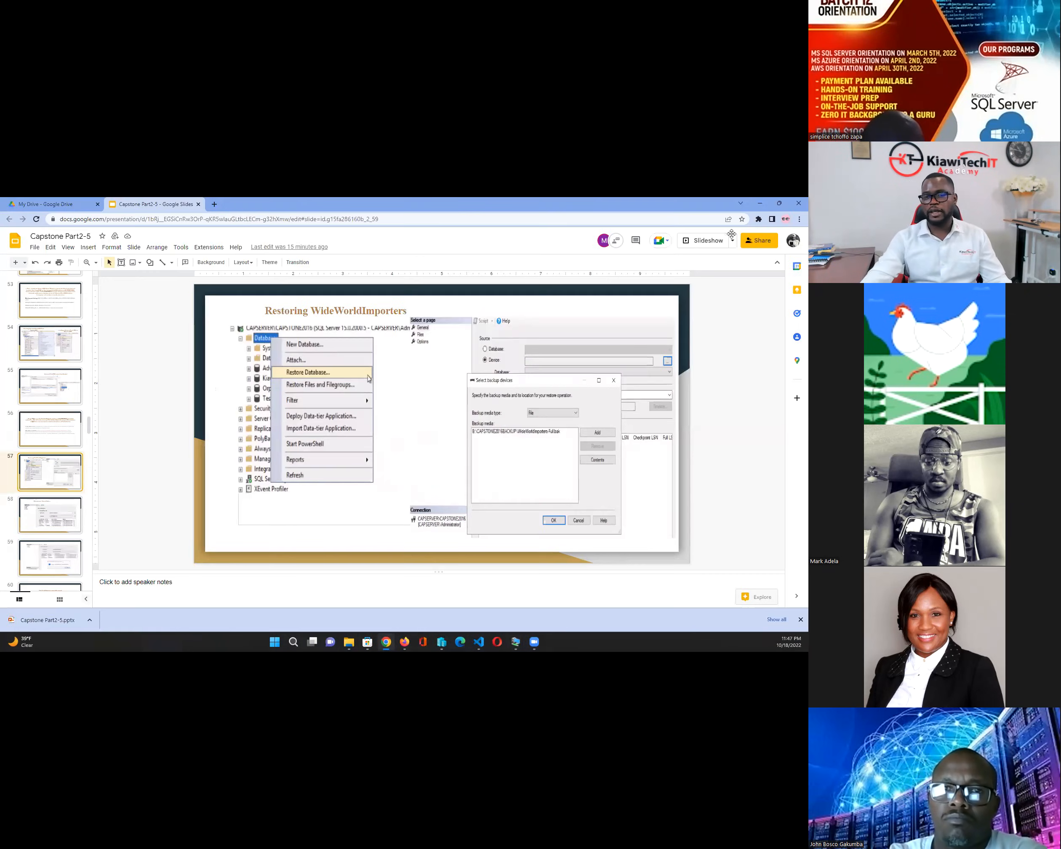
- Hide the slide deck and open the web portal URL, loading the empty Home folder at capserver/Reports/browse
left_click(760, 203)
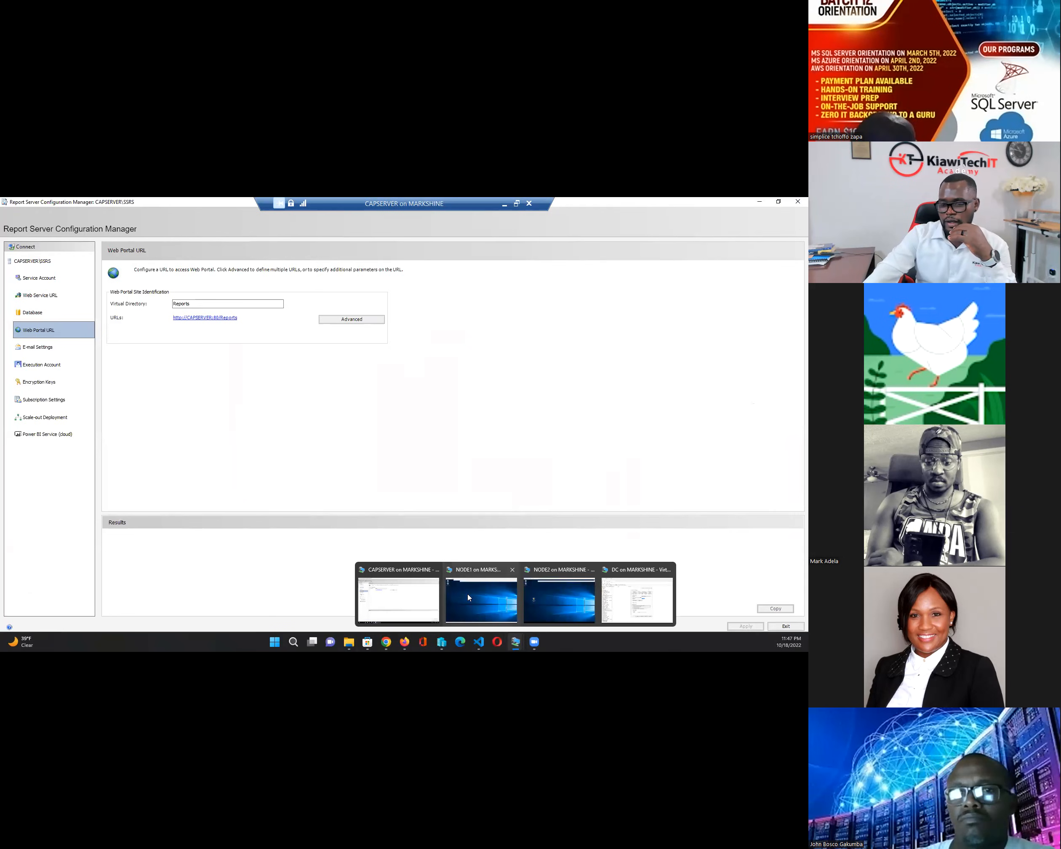
left_click(218, 318)
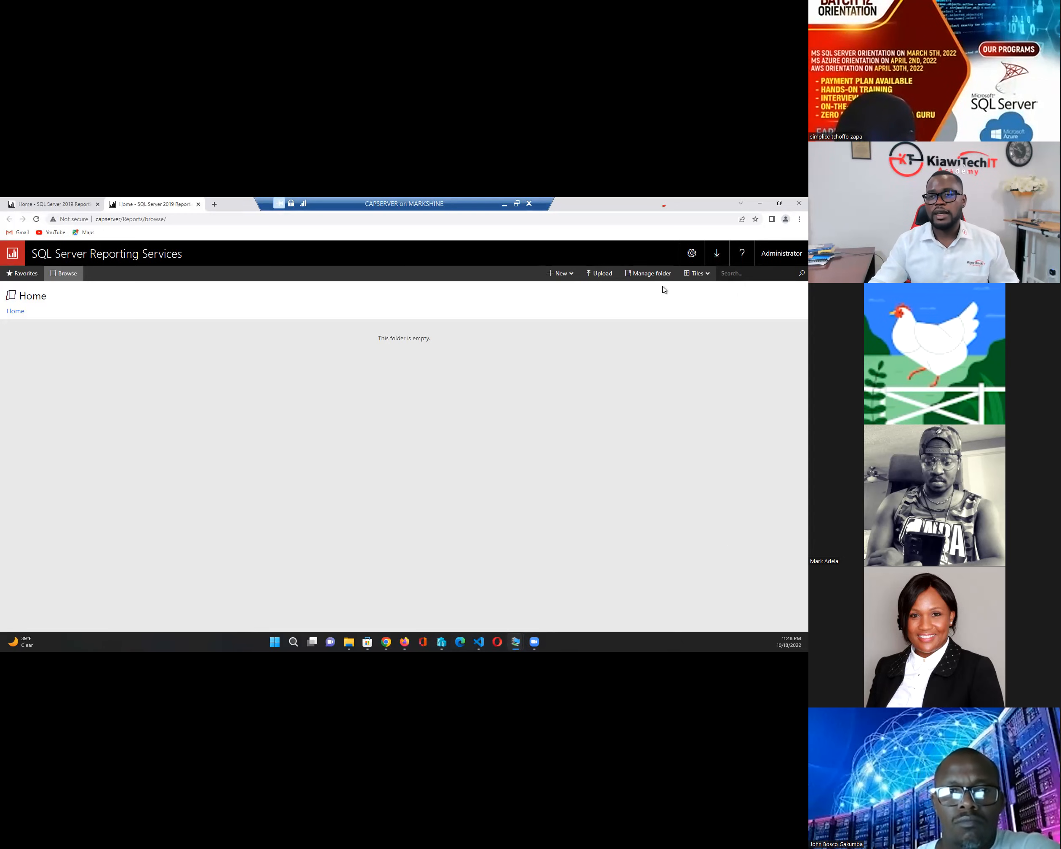
- Open the Home folder's security page, then reposition and maximize the DC virtual machine window
left_click(657, 274)
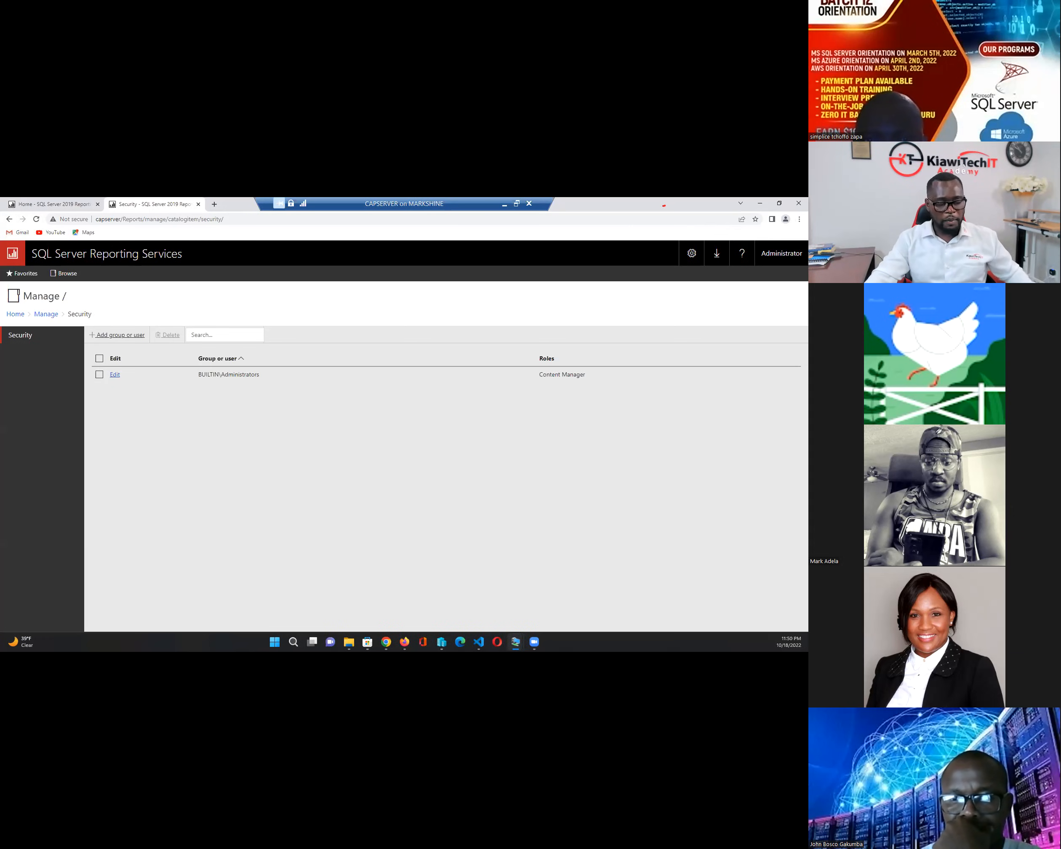
left_click_drag(536, 250, 456, 273)
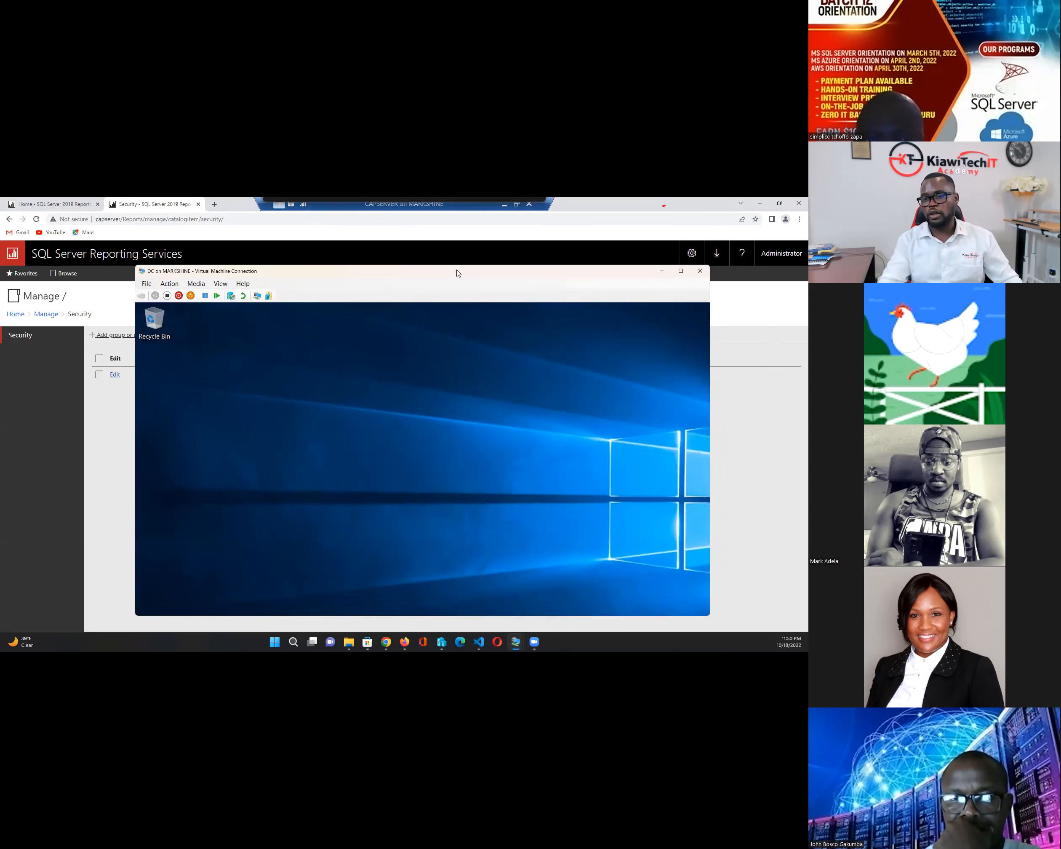
left_click(683, 270)
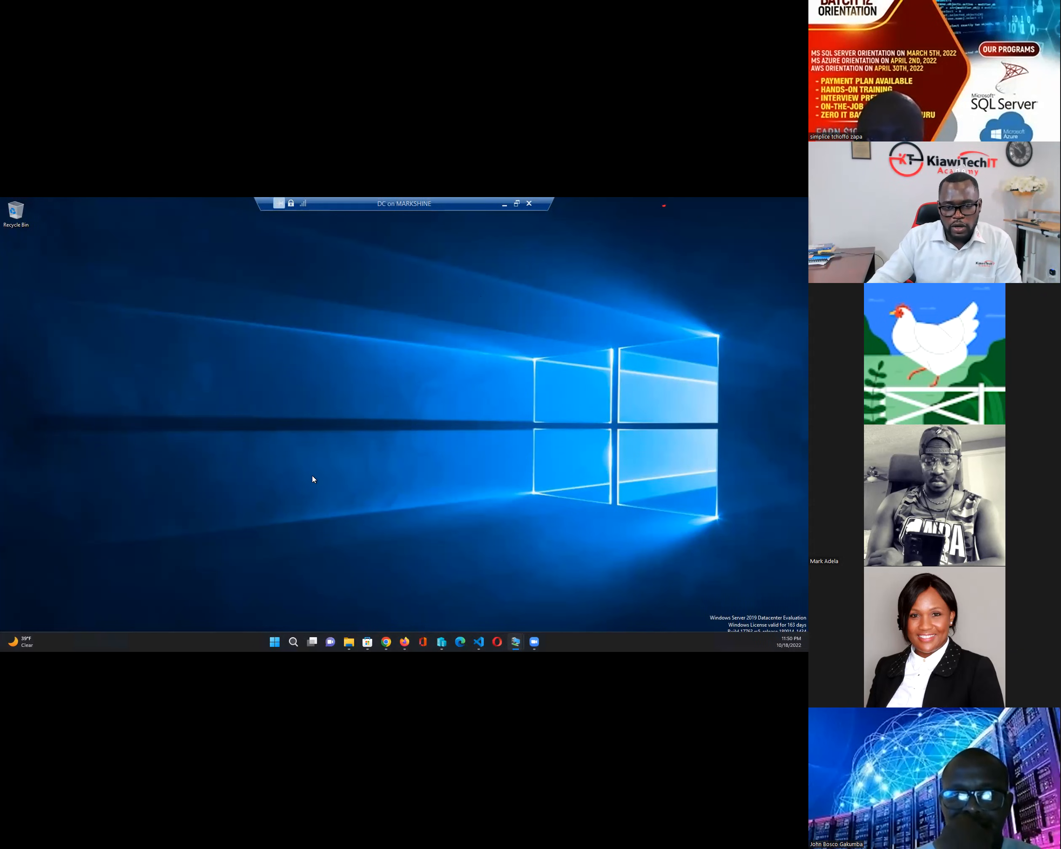
- On the DC, open Active Directory Users and Computers and confirm the SSRS Report and SubGroup4 groups exist
left_click(516, 203)
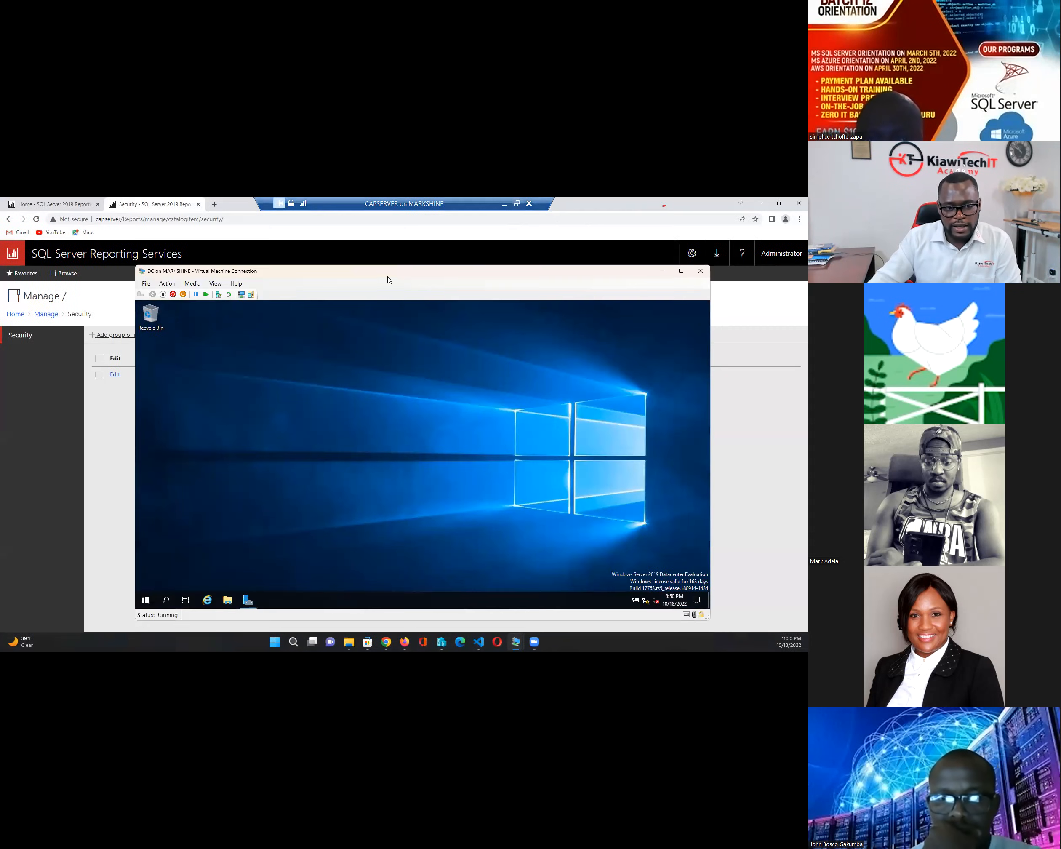
mouse_move(280, 268)
left_mouse_down()
mouse_move(278, 280)
mouse_move(279, 243)
left_mouse_up()
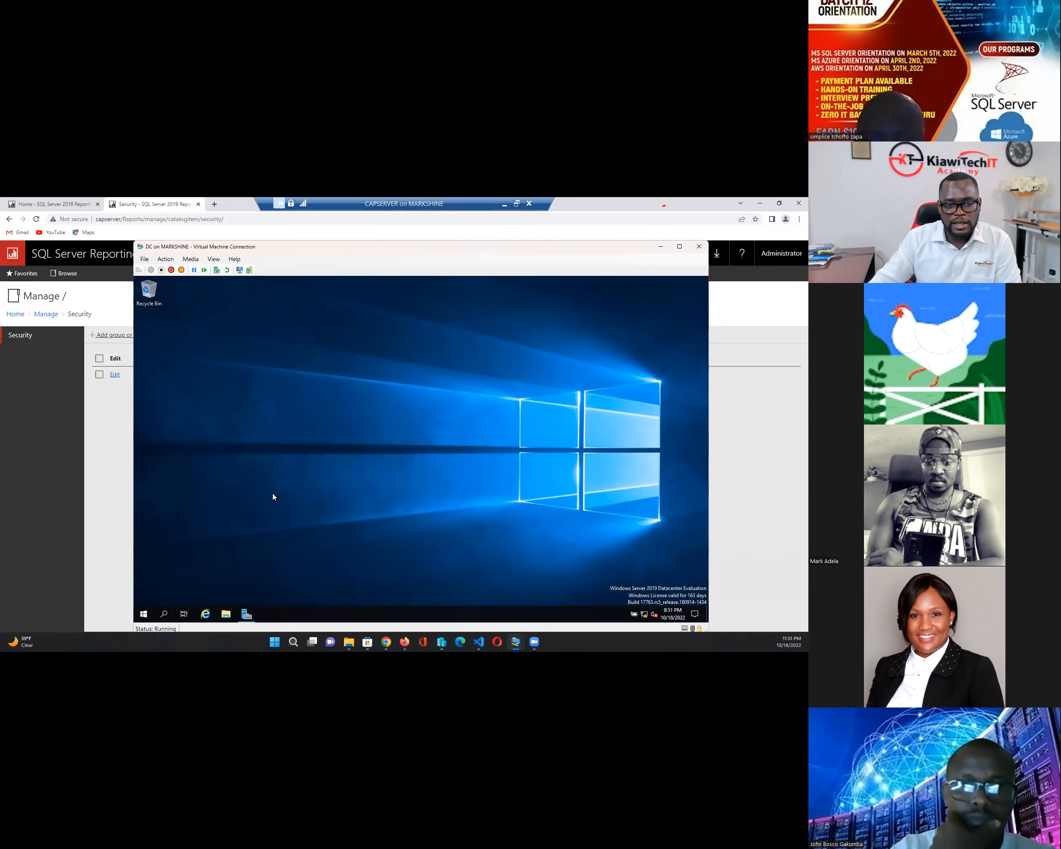
left_click(248, 615)
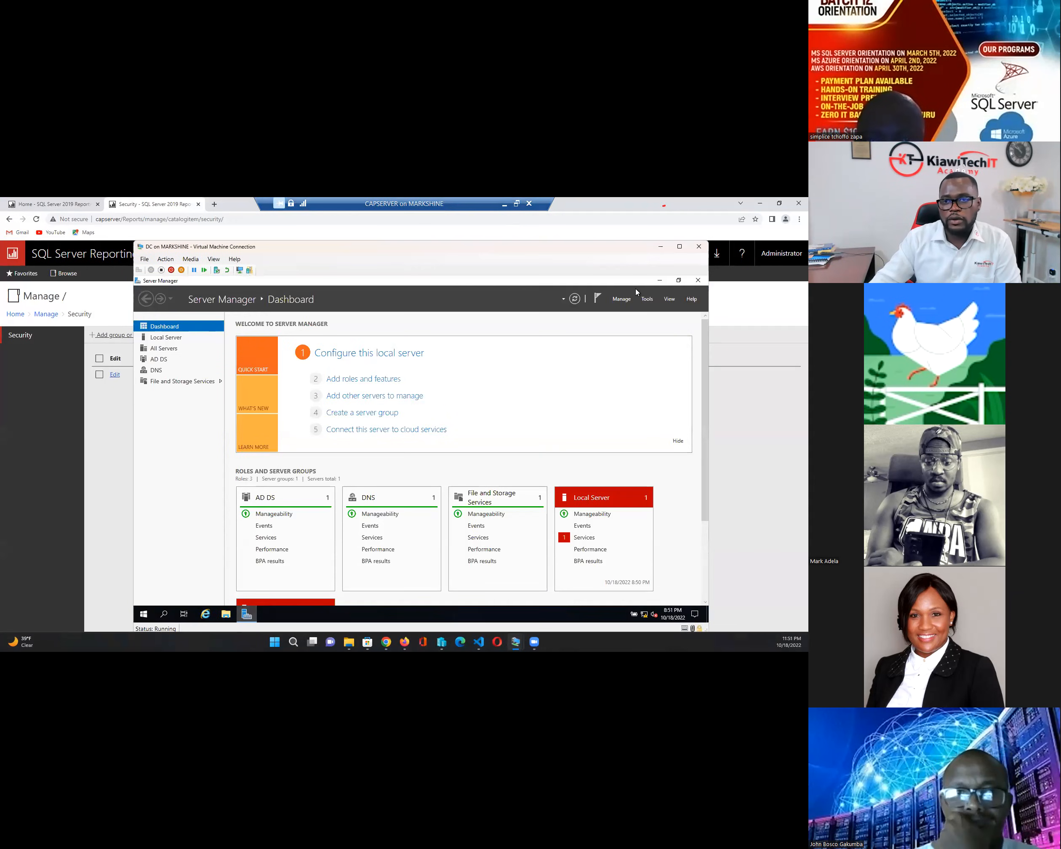
left_click(647, 298)
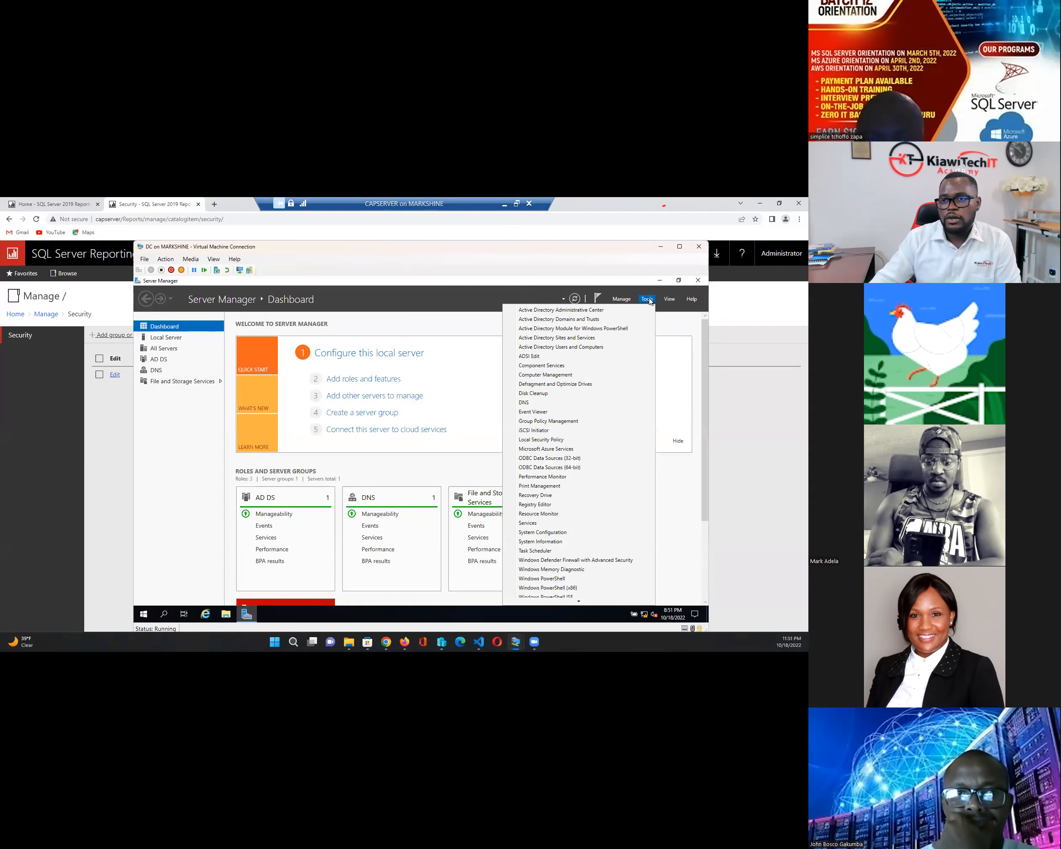
left_click(565, 349)
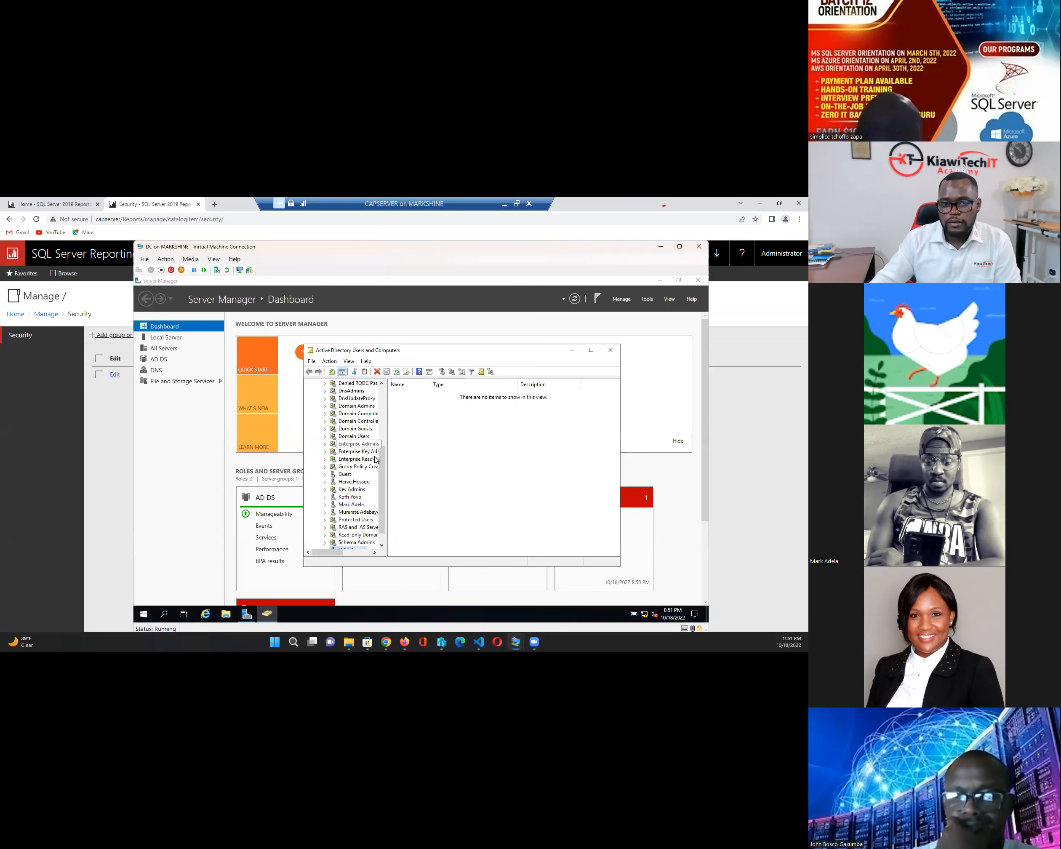
left_click_drag(382, 463, 382, 475)
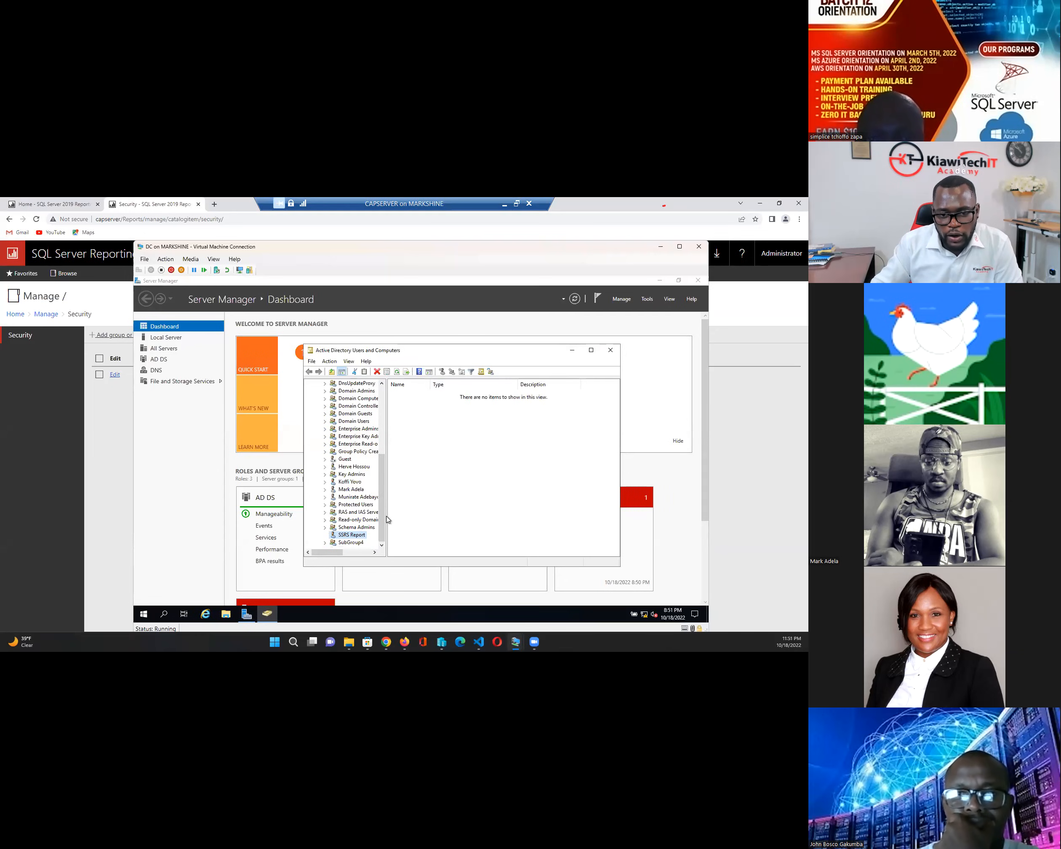
left_click_drag(387, 517, 418, 471)
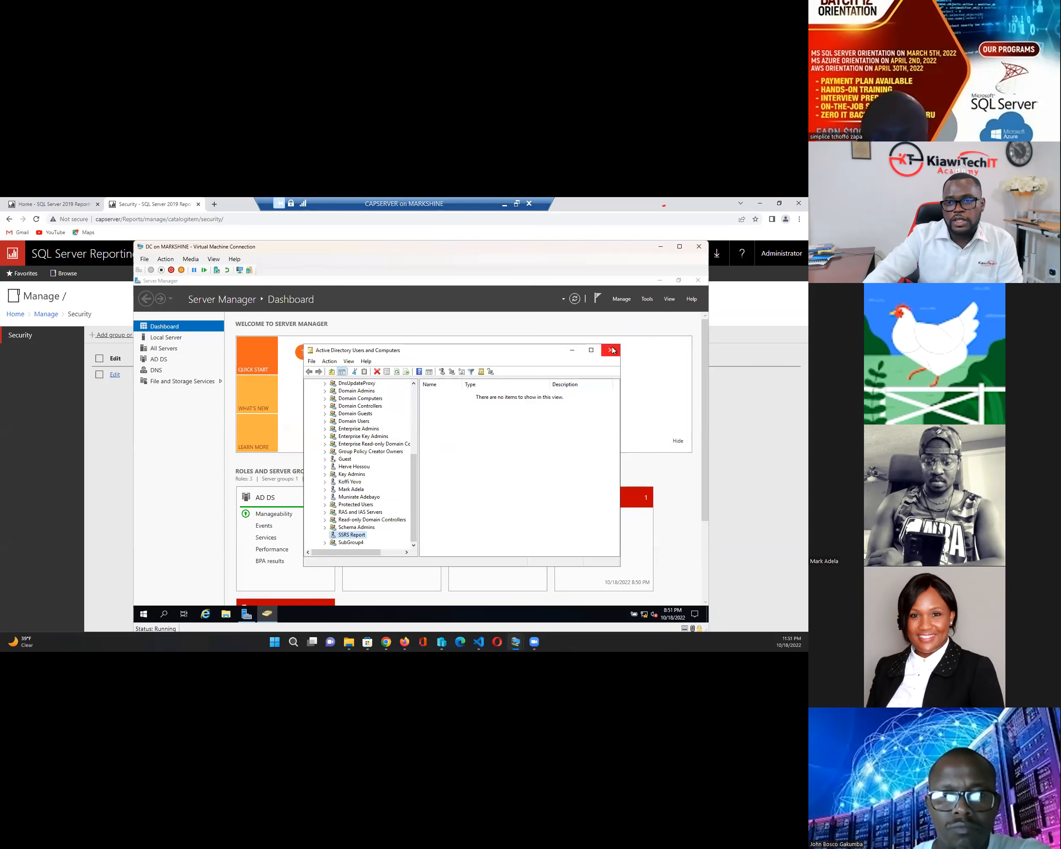
left_click(517, 204)
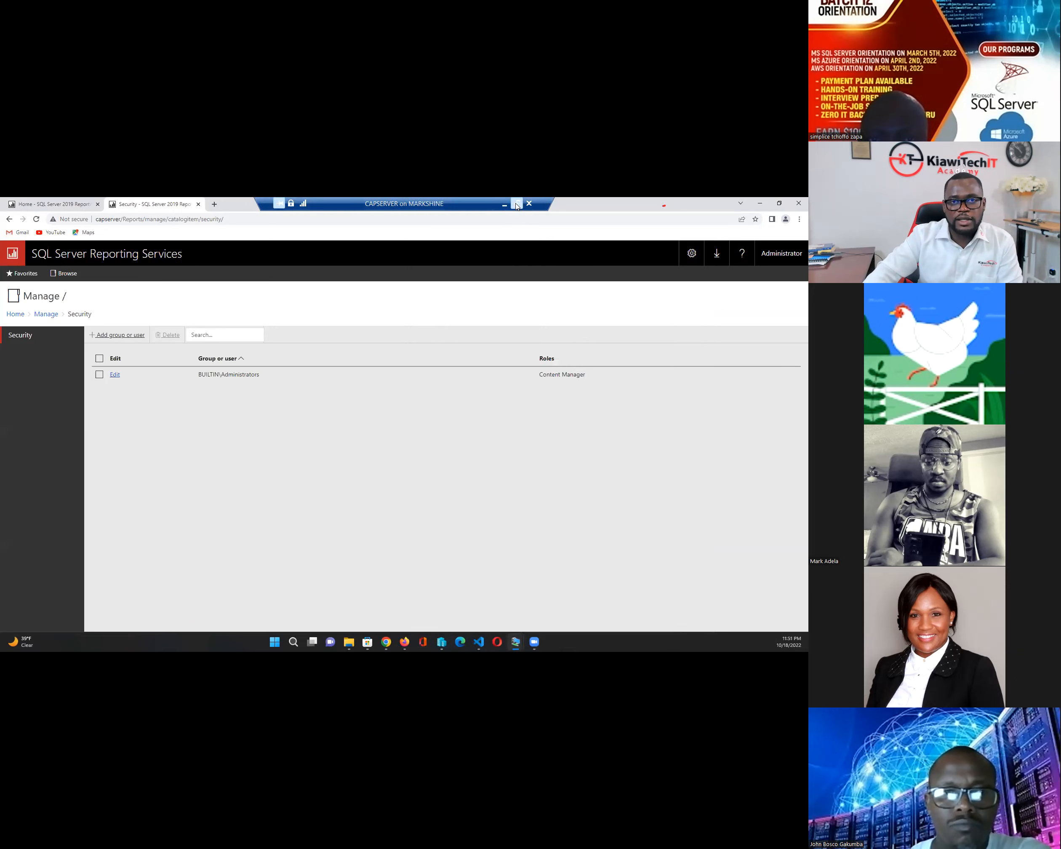
- Window the CAPSERVER session and start a new role assignment for the Home folder
left_click(516, 205)
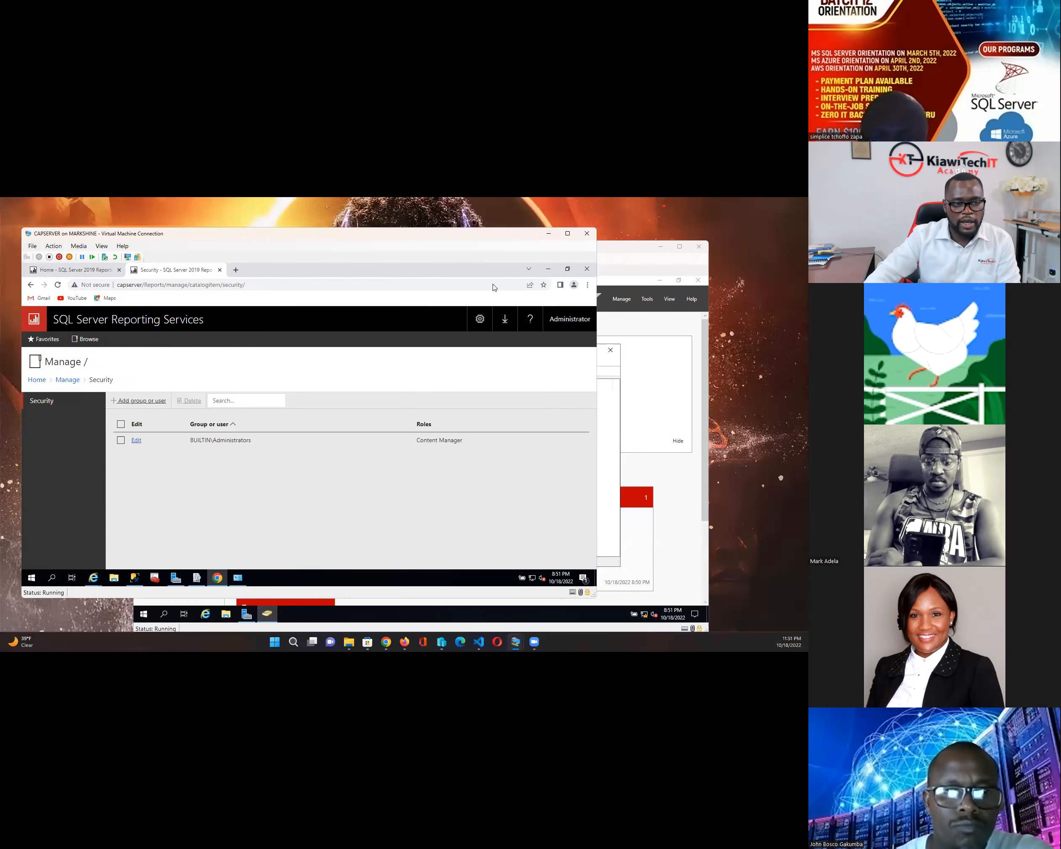
mouse_move(296, 237)
left_mouse_down()
mouse_move(304, 282)
mouse_move(305, 261)
left_mouse_up()
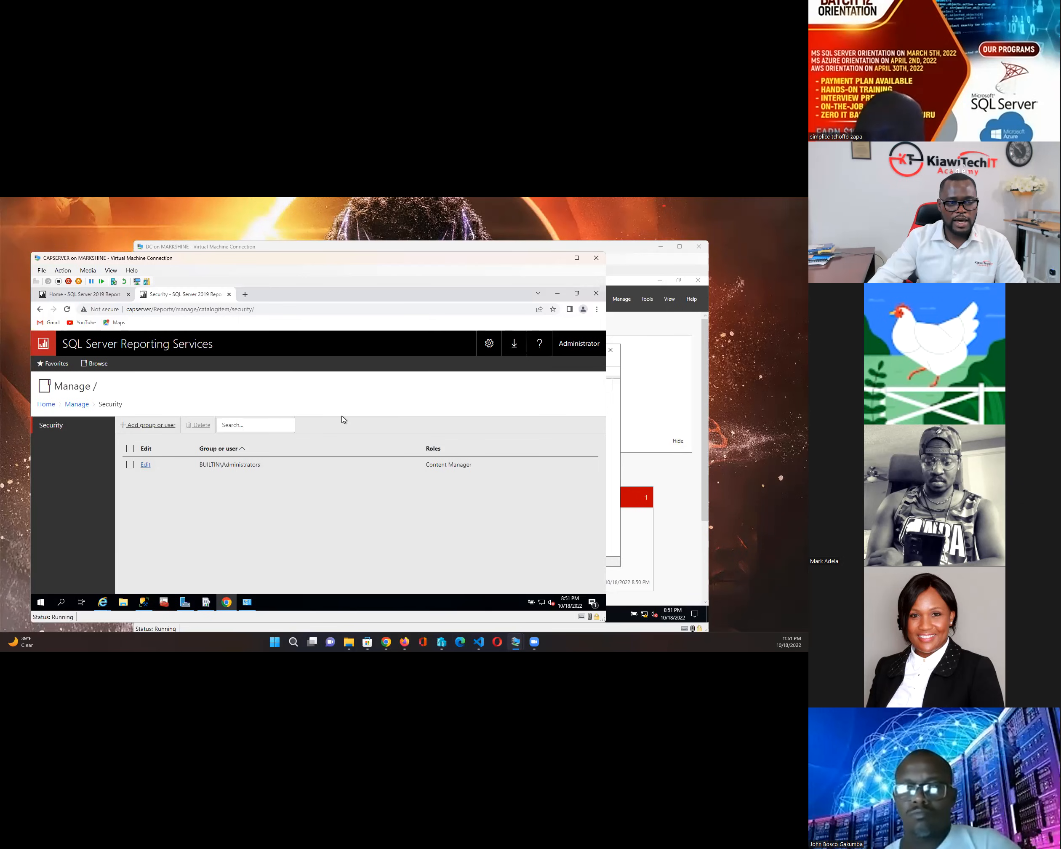
left_click(149, 425)
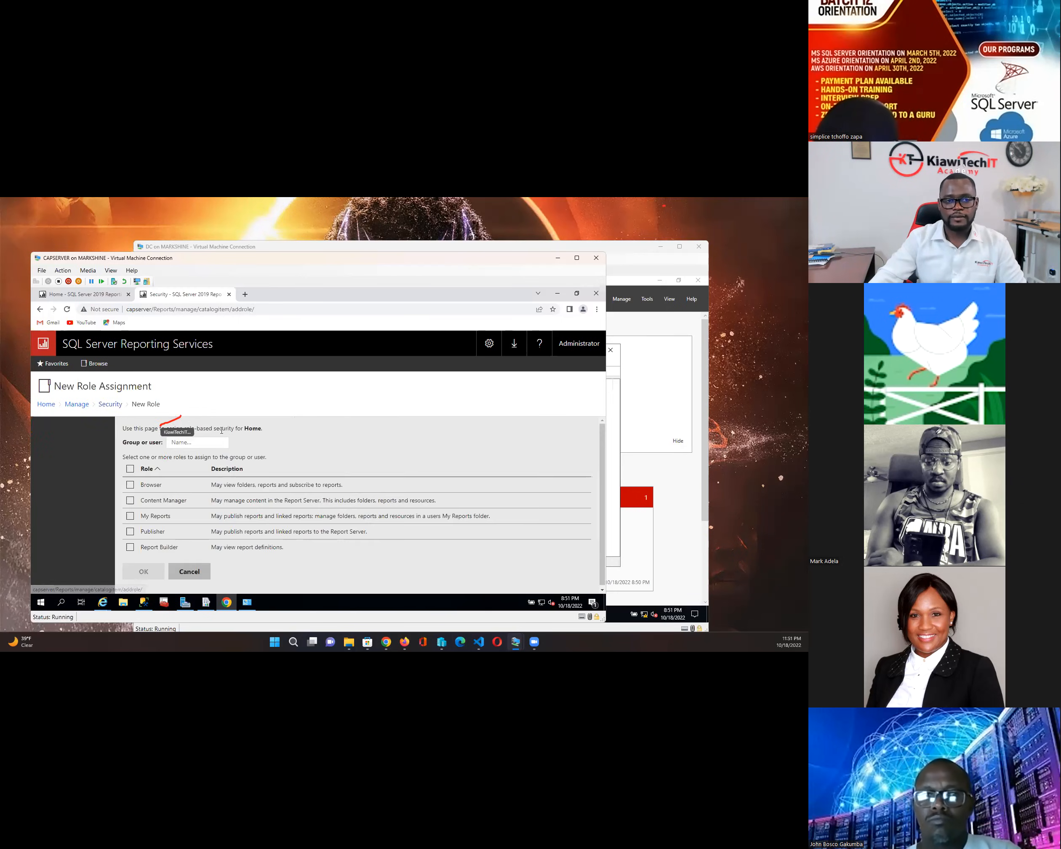
left_click_drag(602, 473, 602, 478)
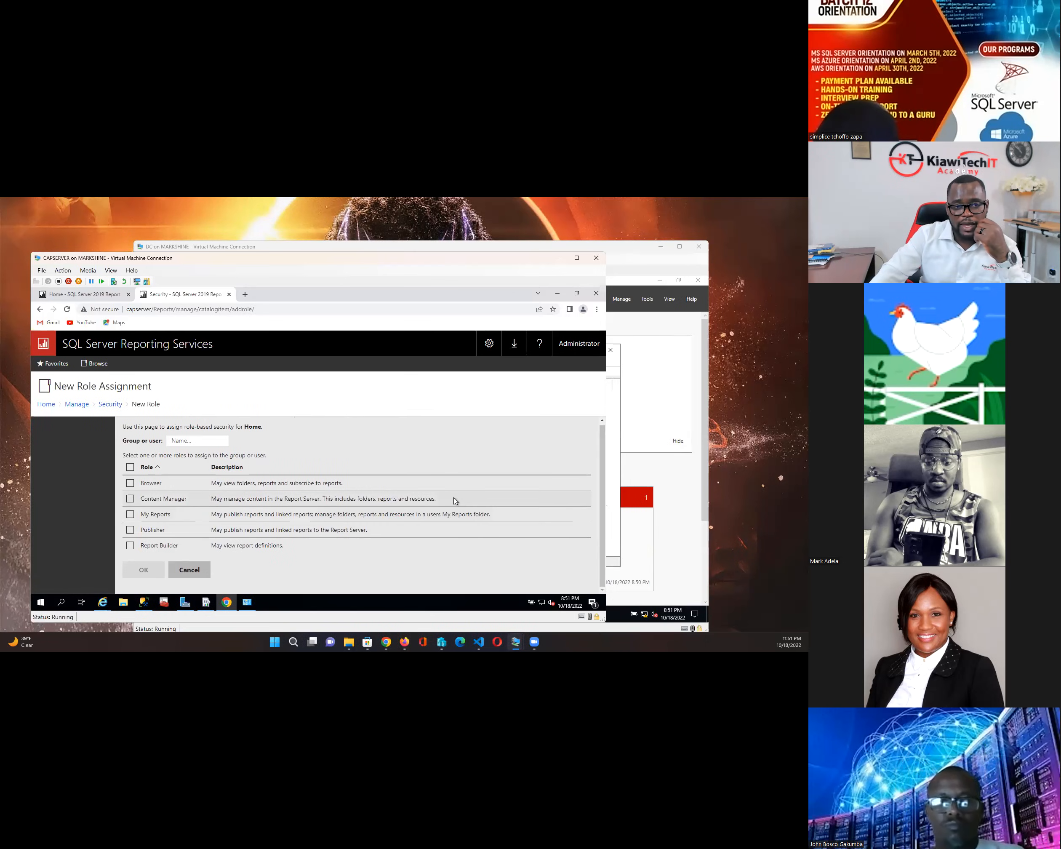
- Enter 'Subgroup' as the group name, then bring the DC's Active Directory groups forward
left_click(205, 441)
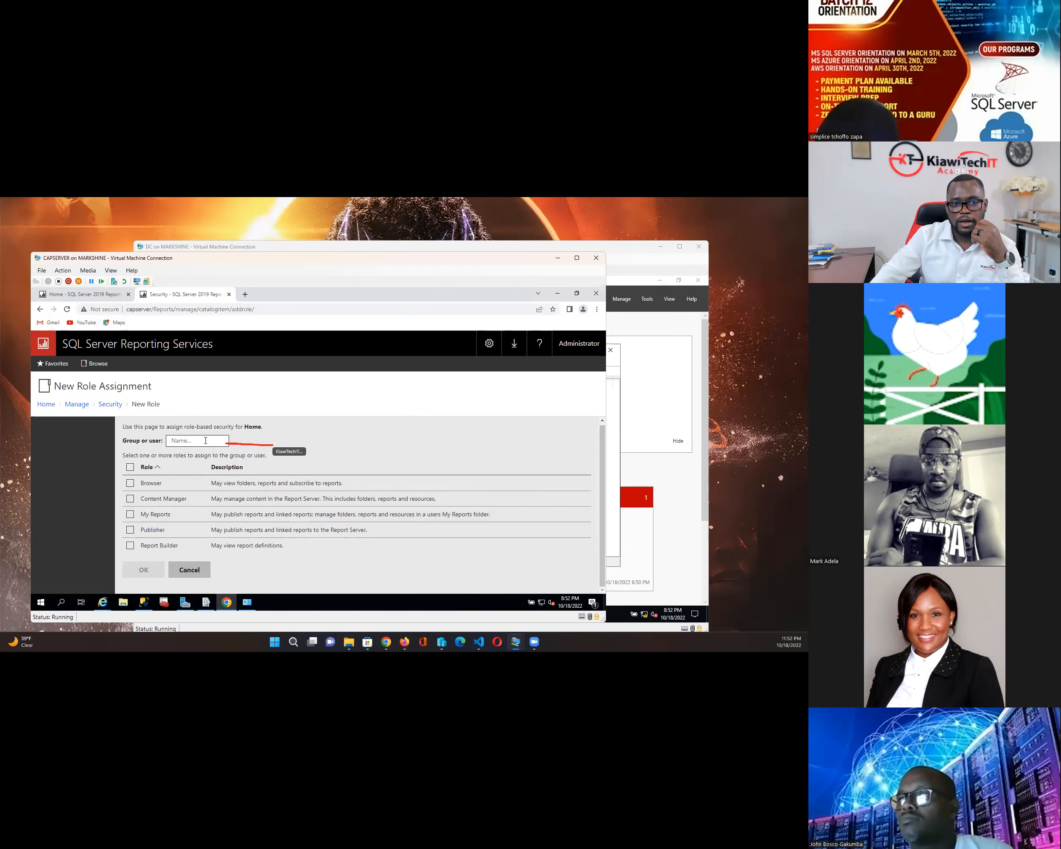
type("Ma")
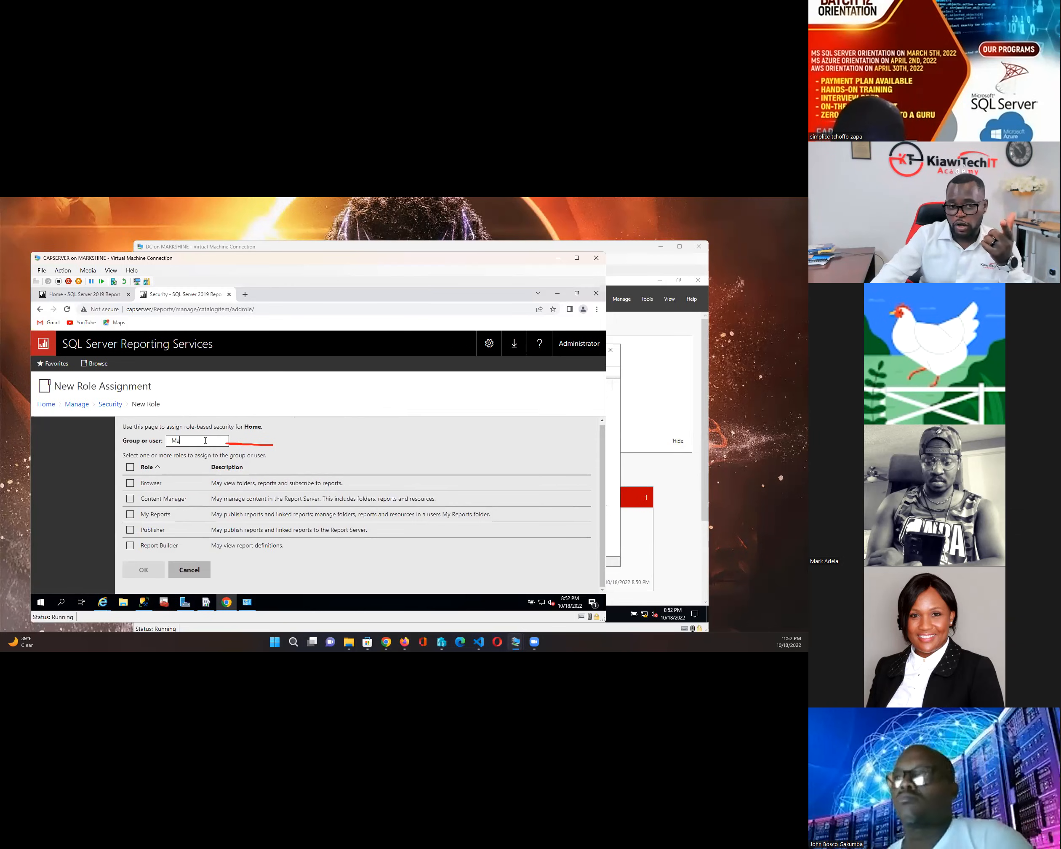
key("BackSpace")
key("BackSpace")
type("Sb")
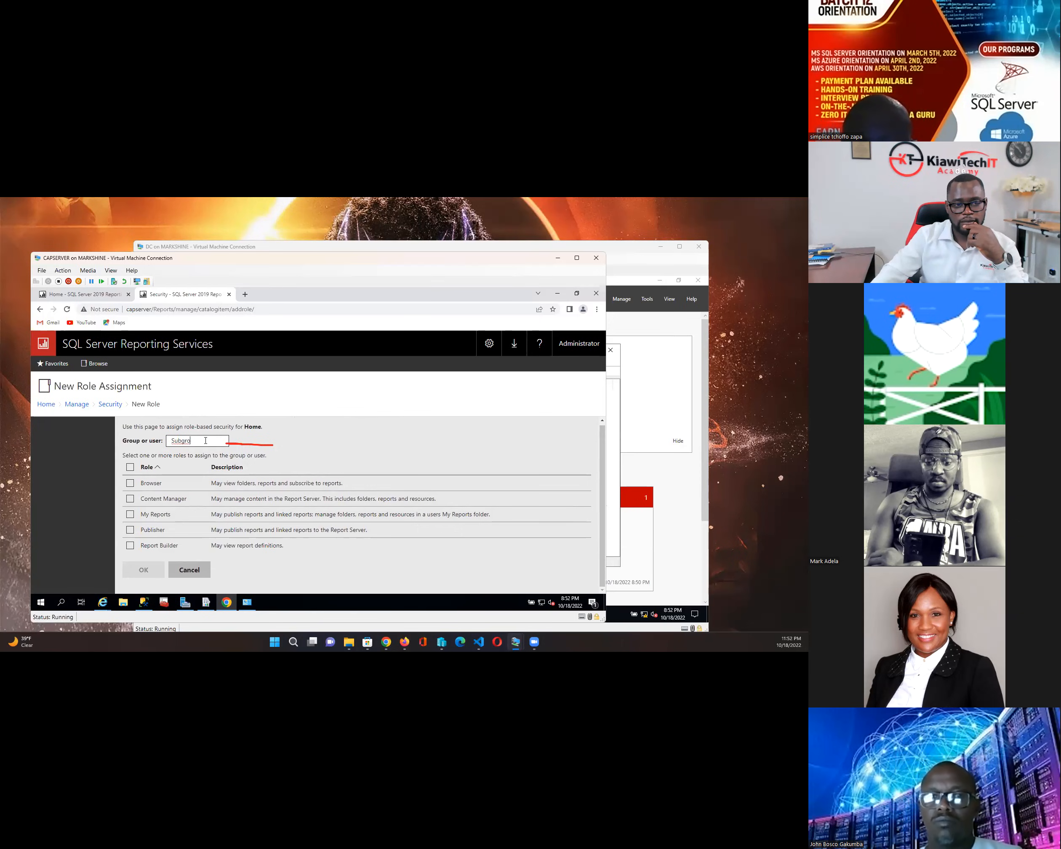
type("p")
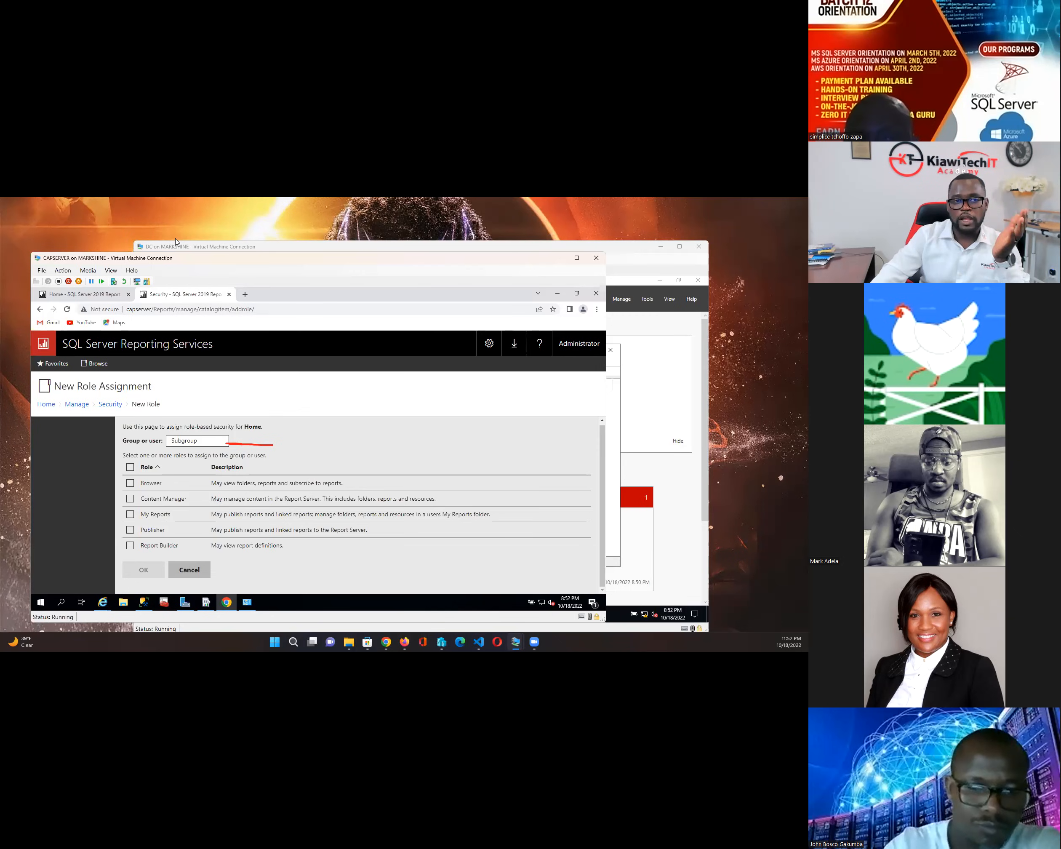
left_click(251, 247)
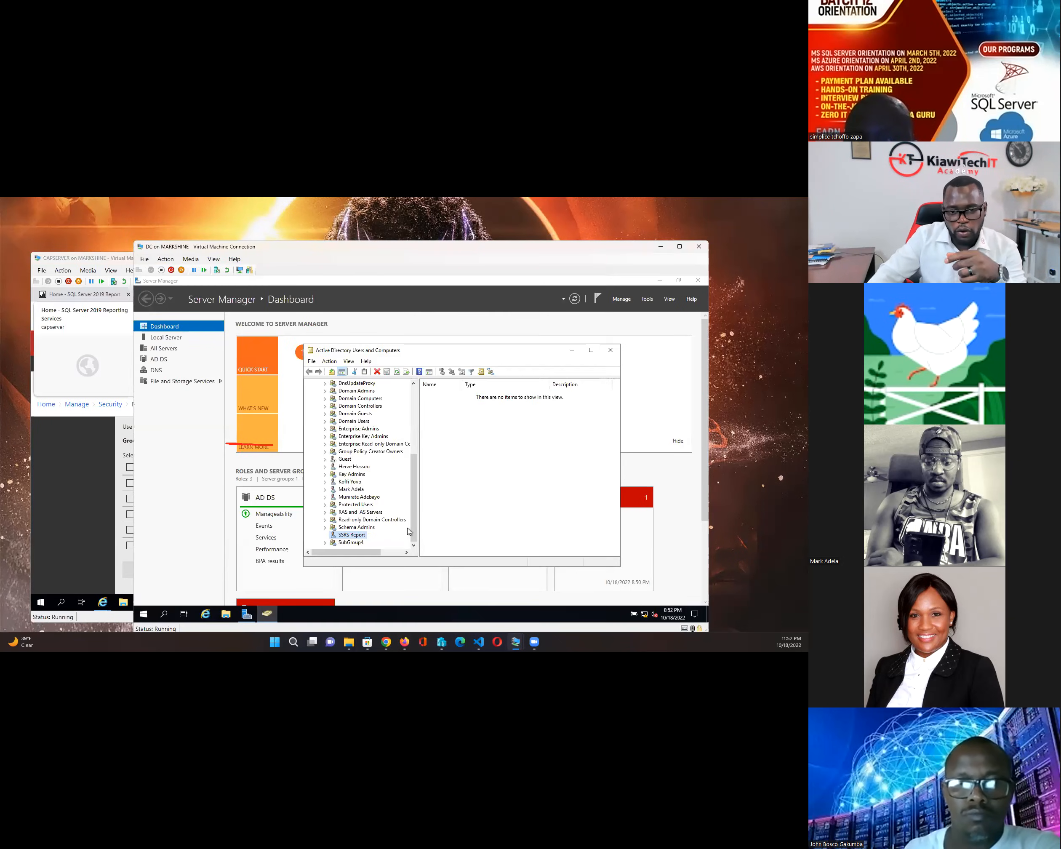
- Scroll the ADUC group list down to SubGroup4, then return to the CAPSERVER New Role Assignment page
left_click_drag(414, 527, 412, 530)
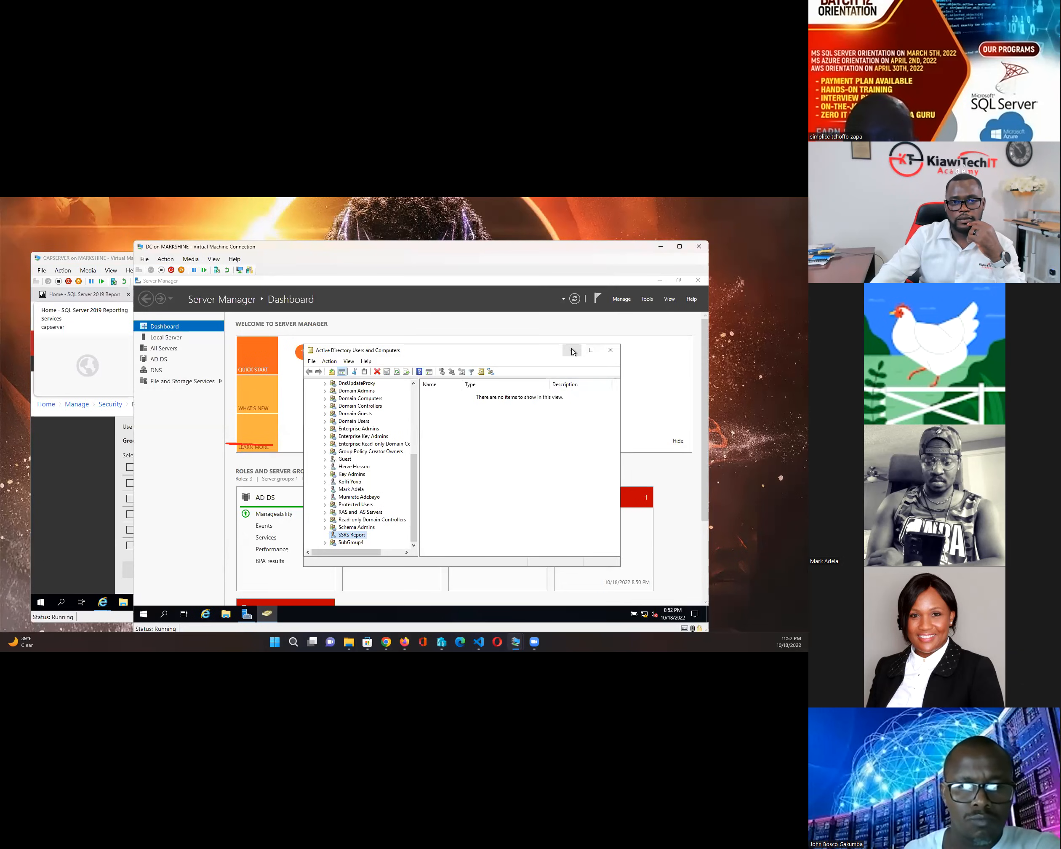
left_click(337, 317)
left_click(111, 264)
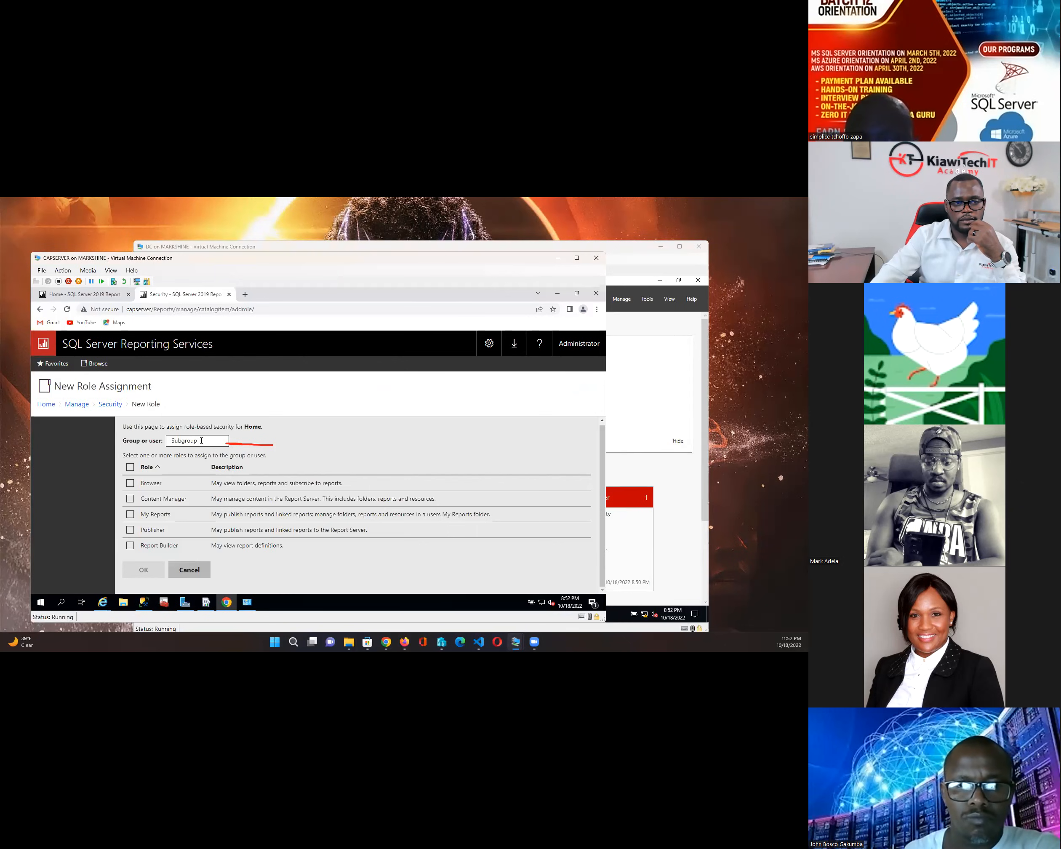
- Fix the group name to 'SubGroup4' by appending 4 and capitalizing the G
type("4")
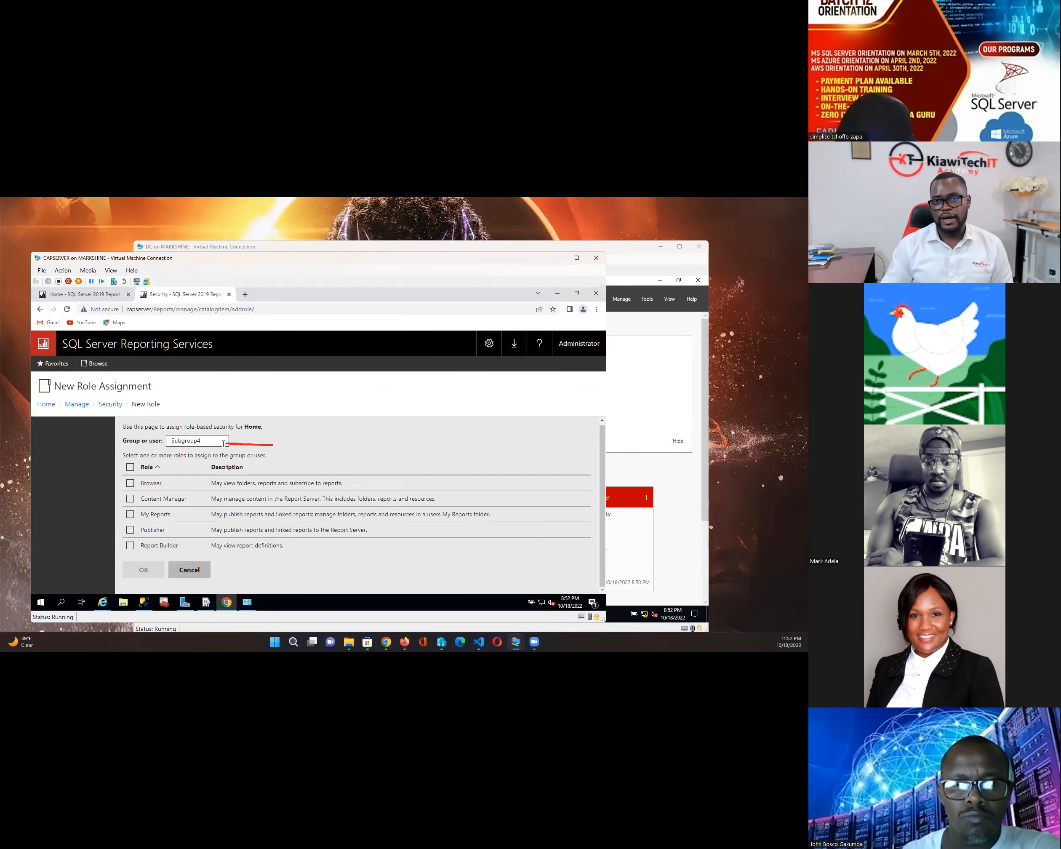
key("Left")
key("Left")
key("Left")
key("Left")
key("Left")
key("BackSpace")
type("G")
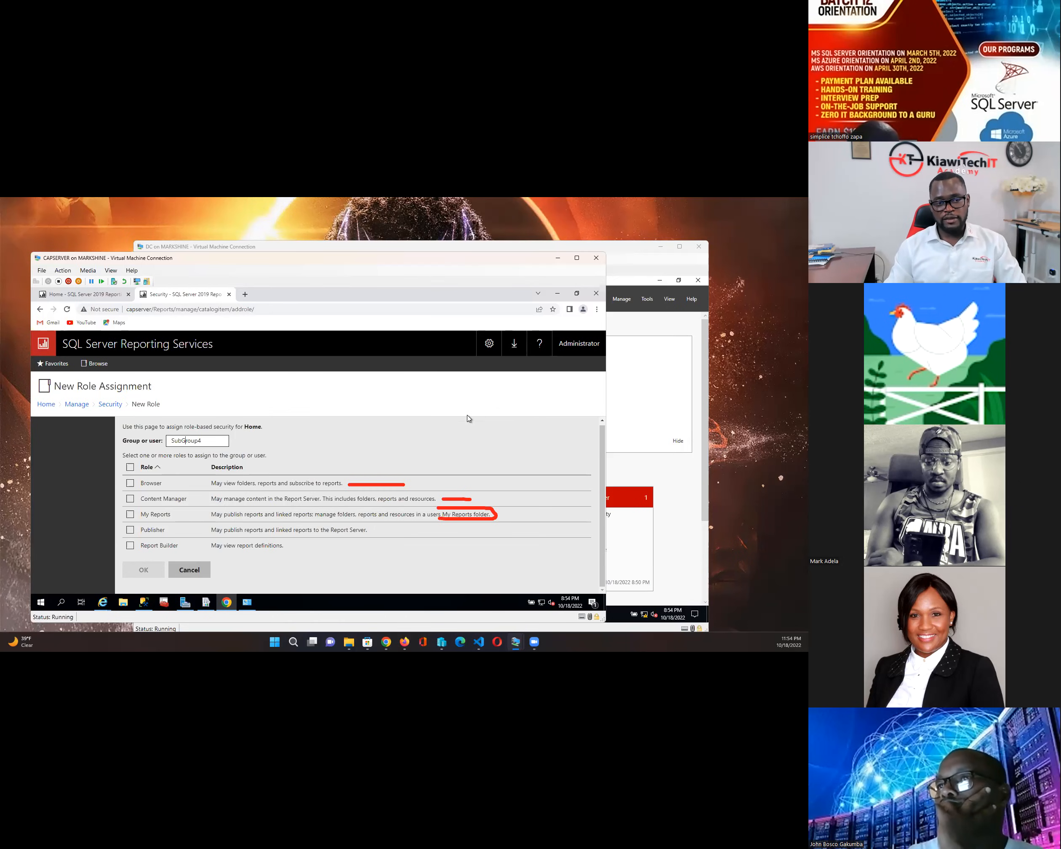
- Select all five roles (Browser, Content Manager, My Reports, Publisher, Report Builder) for SubGroup4 and confirm
left_click(130, 468)
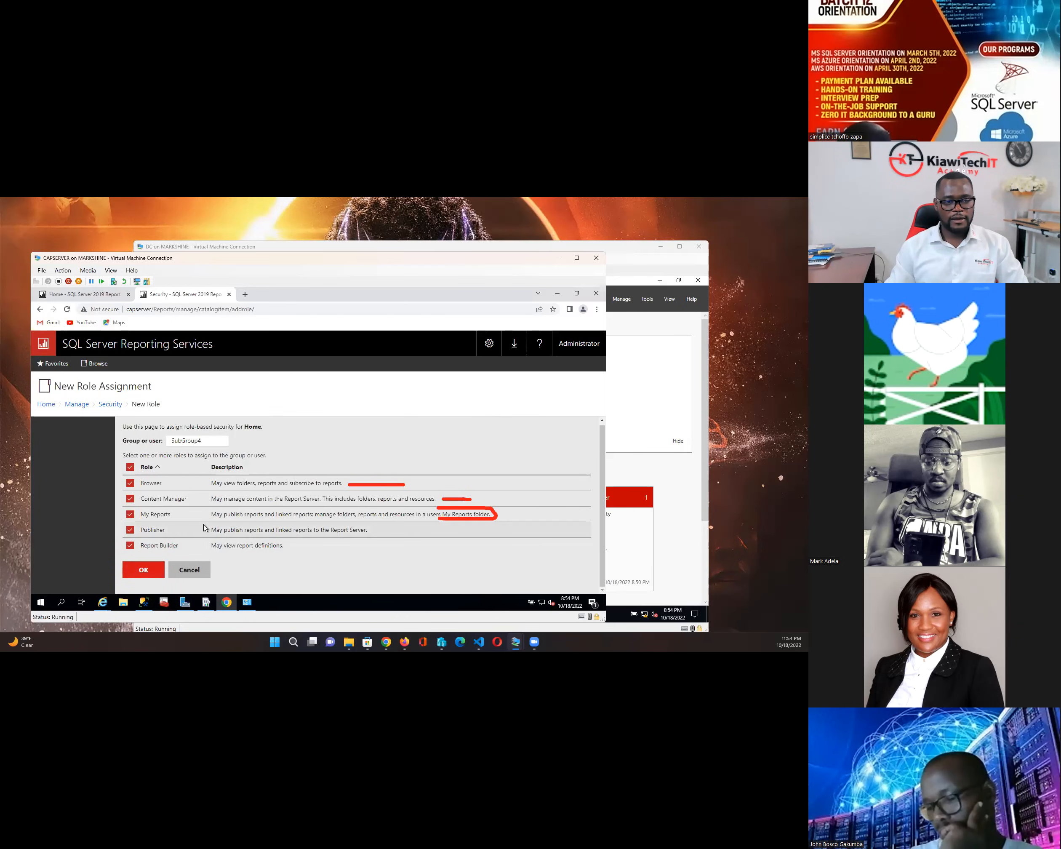
left_click(143, 572)
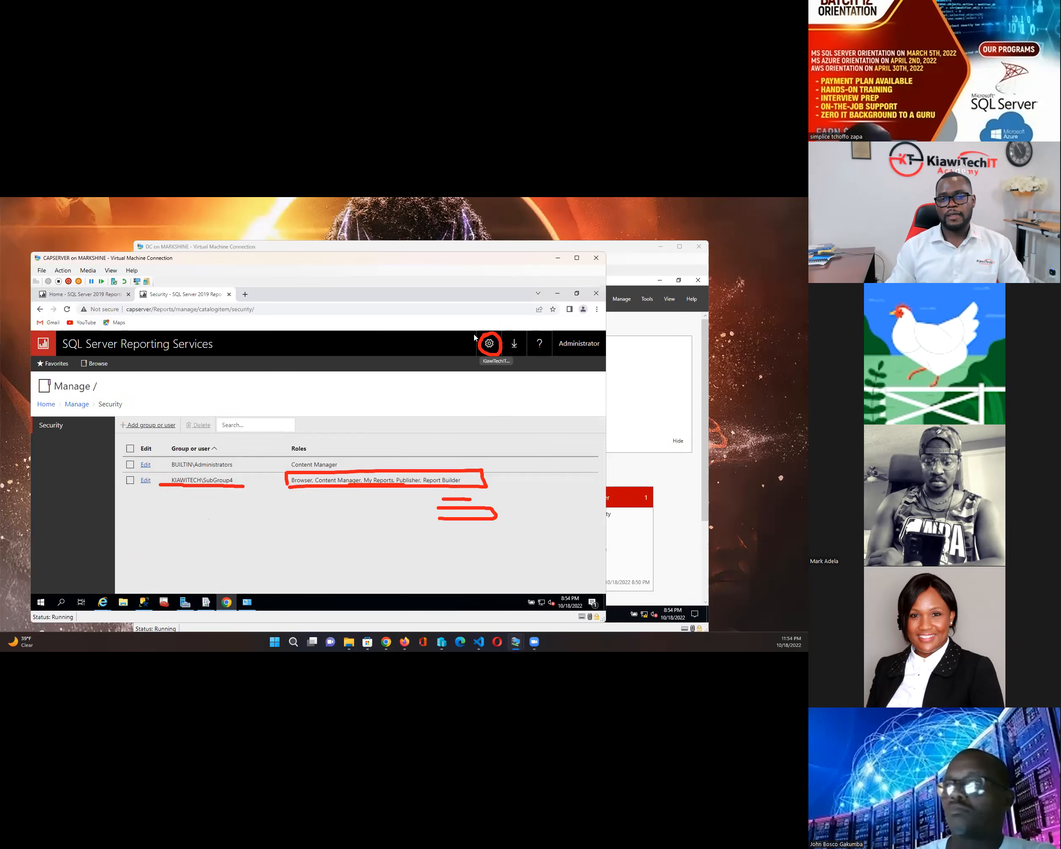
left_click(490, 344)
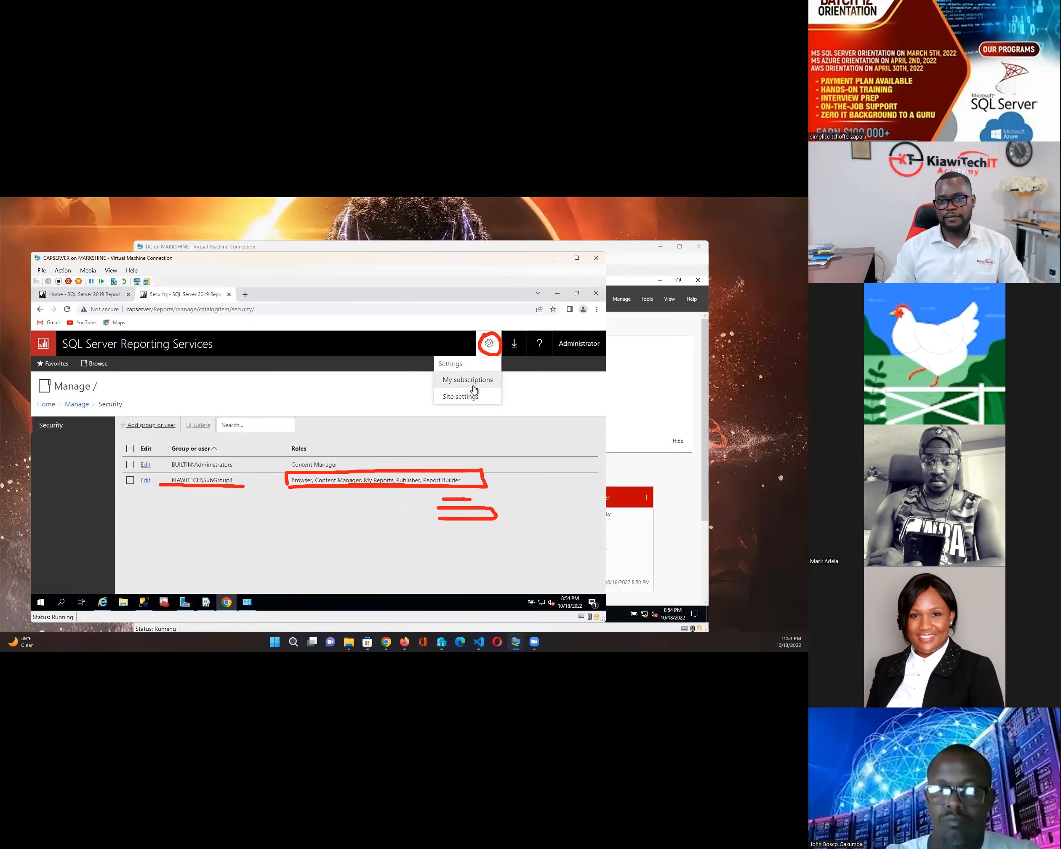
- Go to Site settings and show its Security page listing BUILTIN\Administrators as System Administrator
left_click(467, 397)
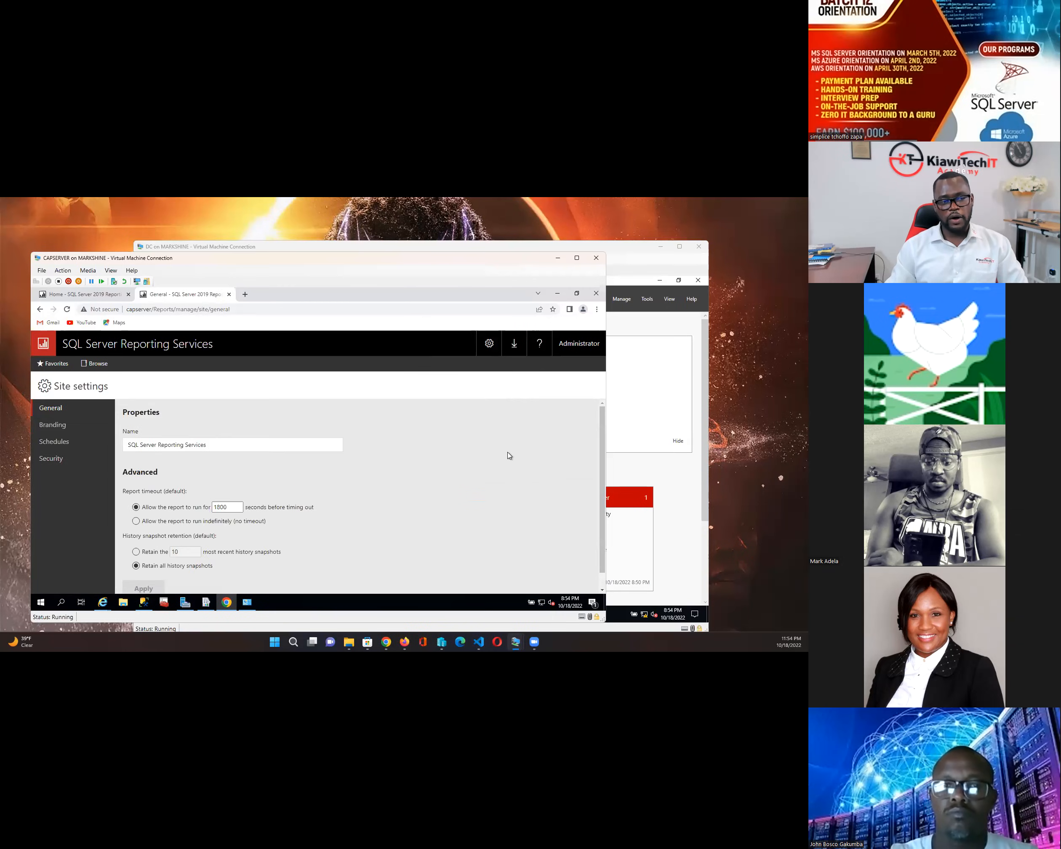
scroll(504, 423, "down", 1)
scroll(504, 424, "up", 1)
left_click(57, 458)
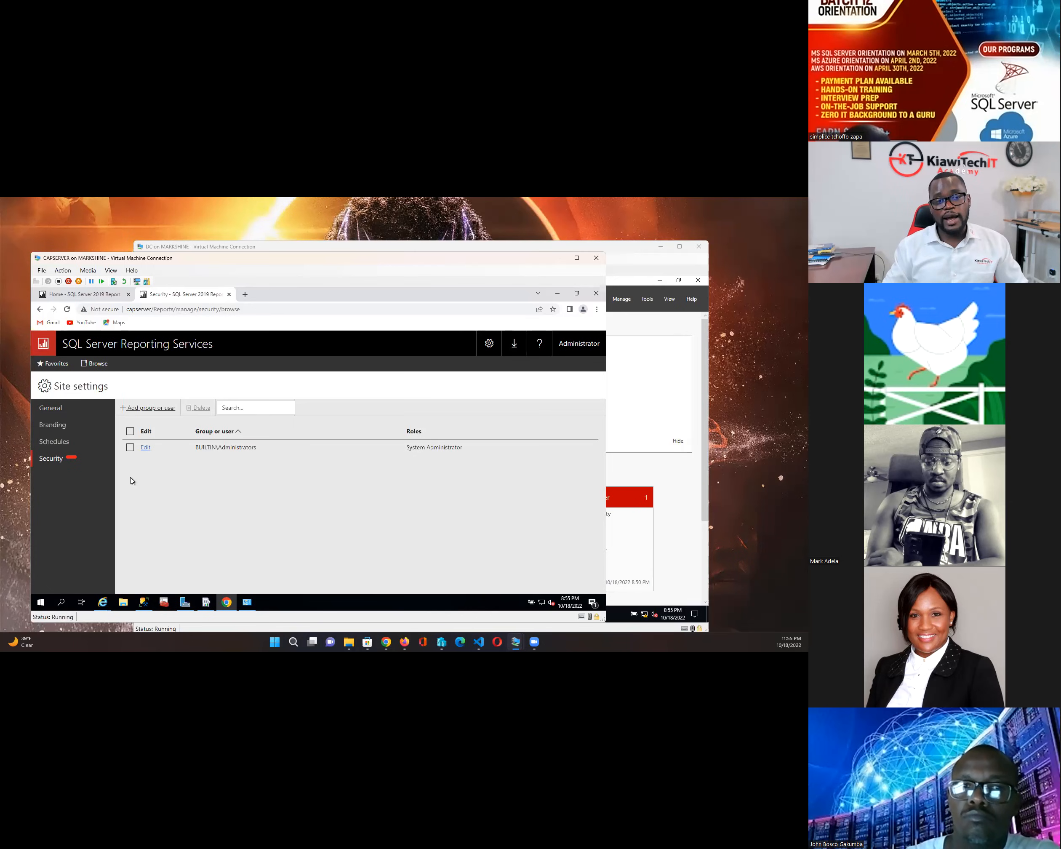
- Add SubGroup4 to site security with the System Administrator role
left_click(151, 408)
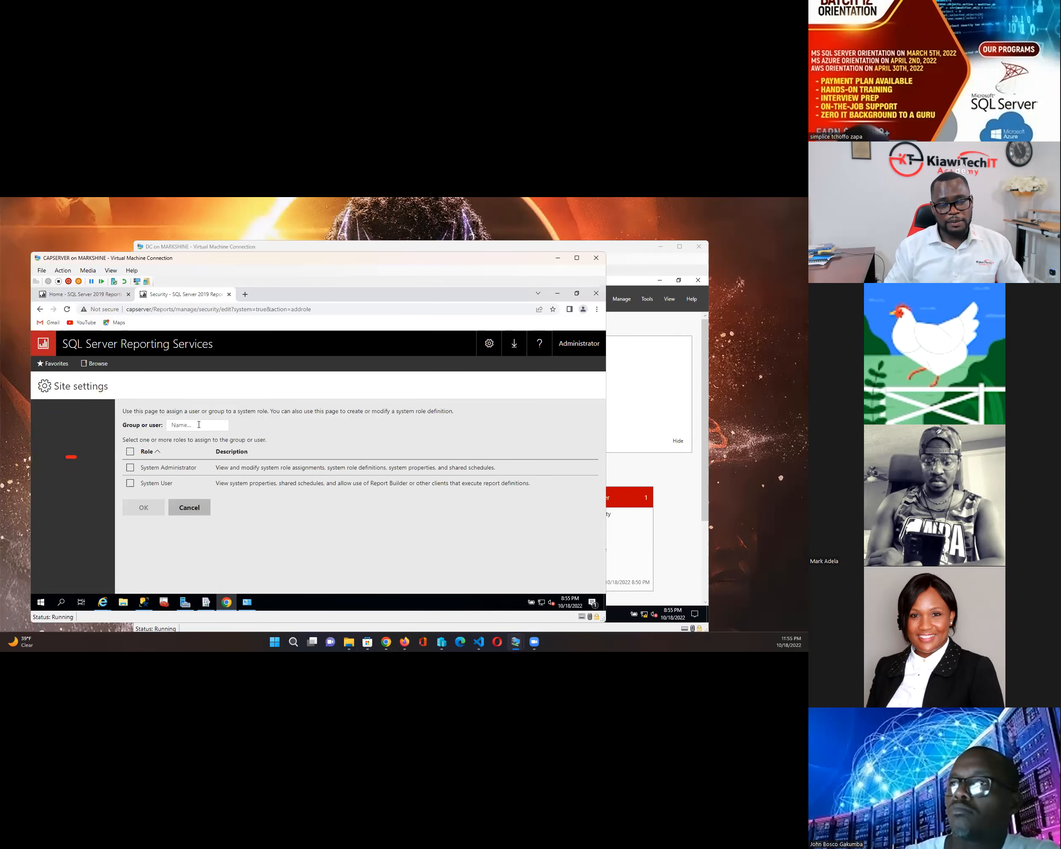
left_click(198, 424)
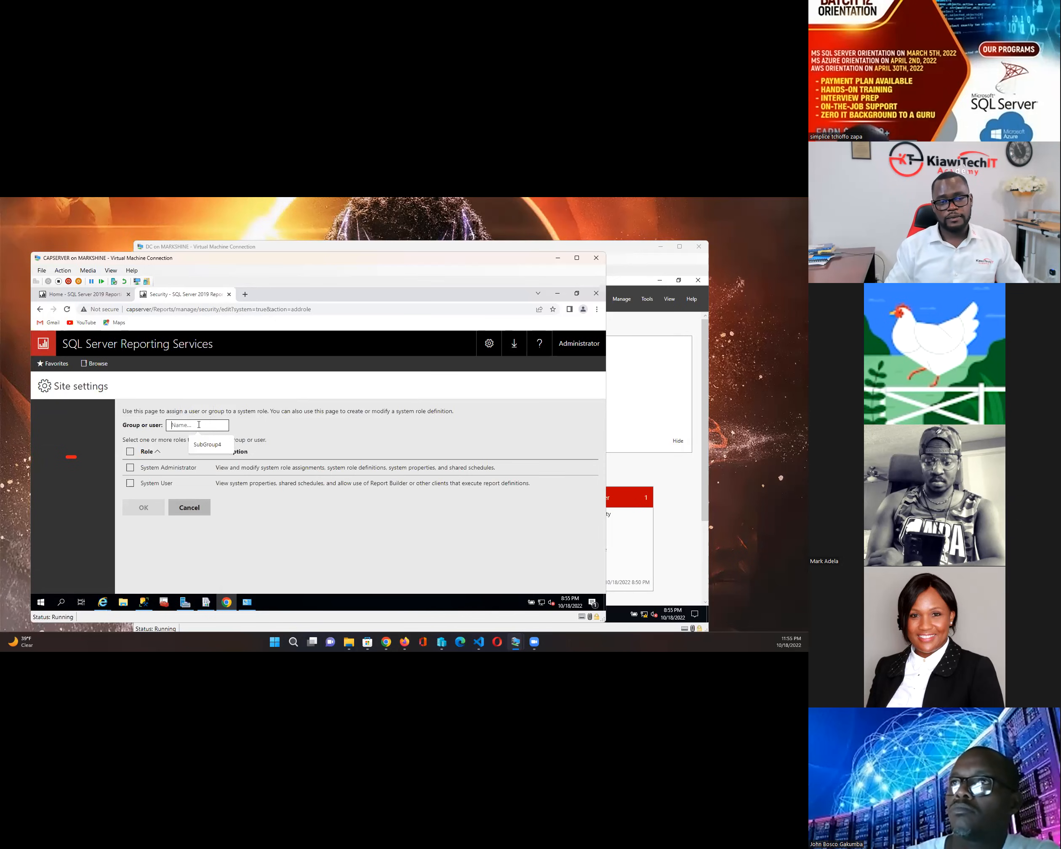
type("Sub")
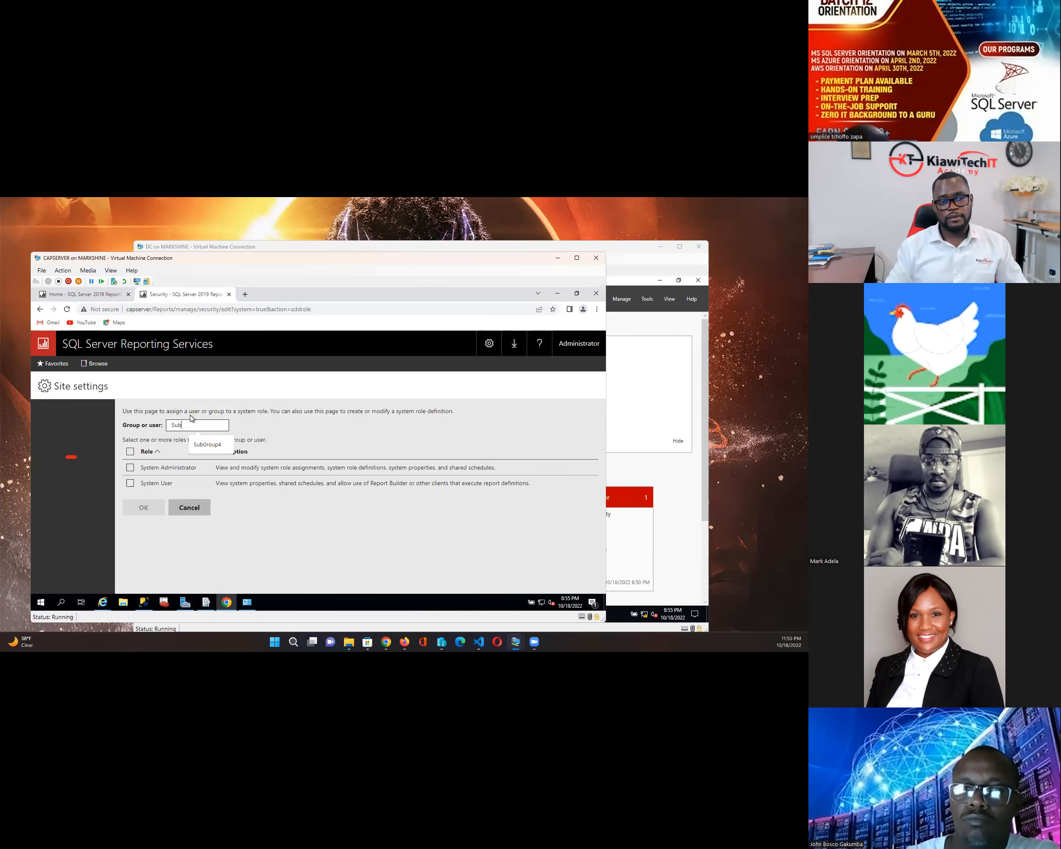
type("G")
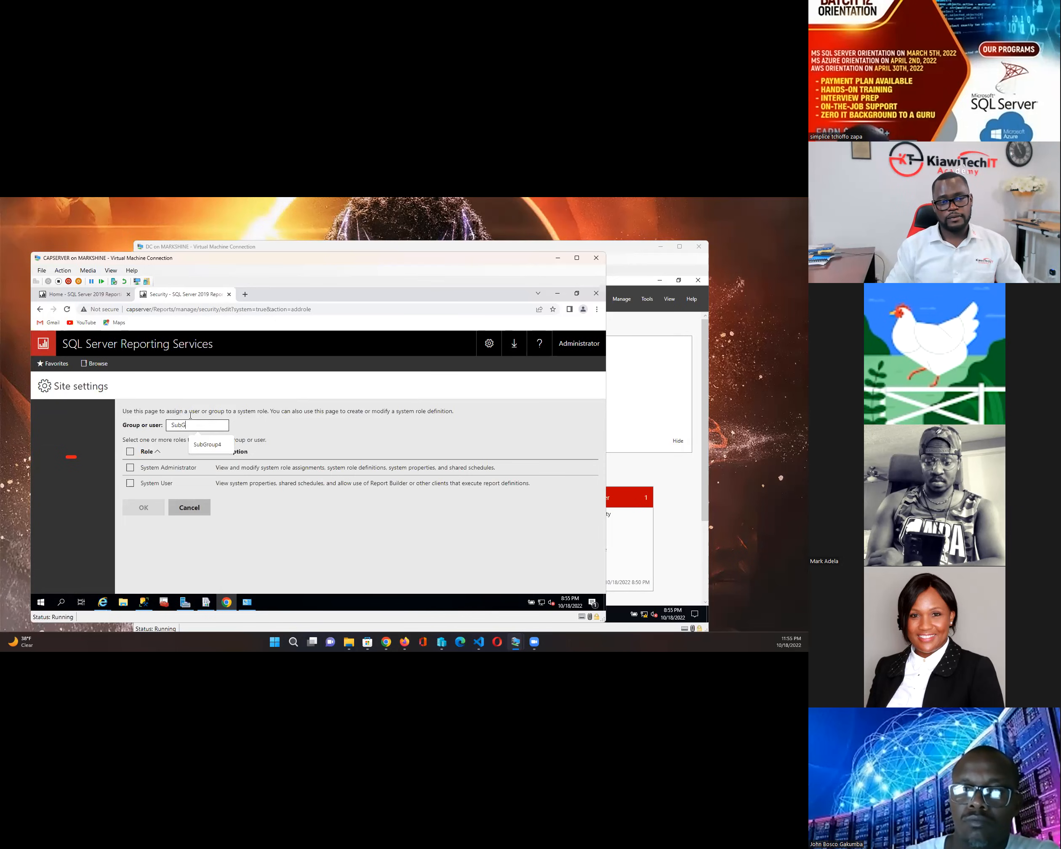
type("rou")
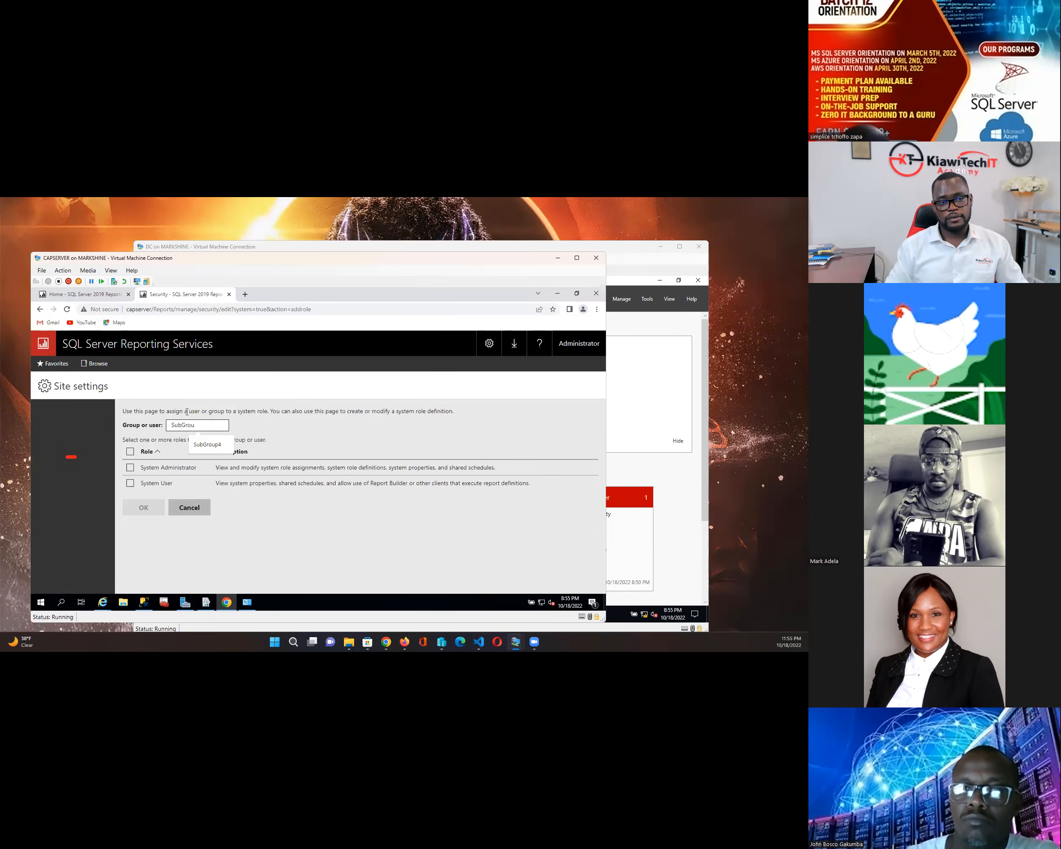
type("p4")
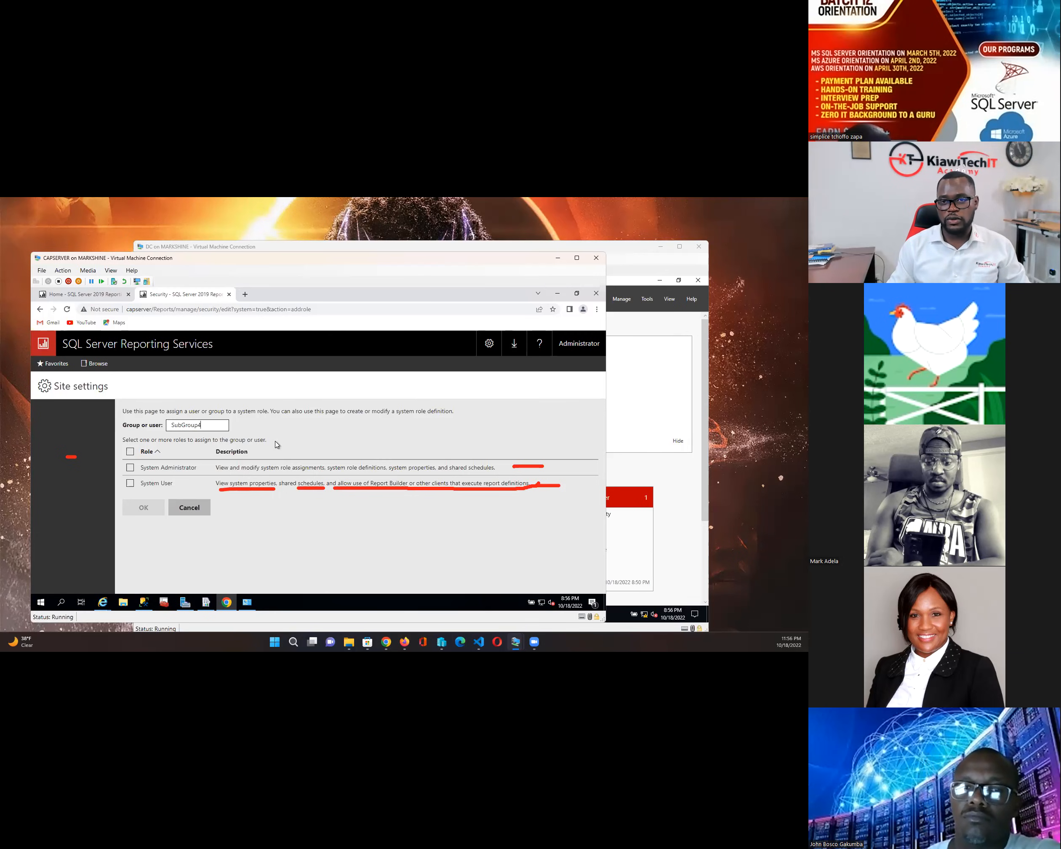
left_click(130, 468)
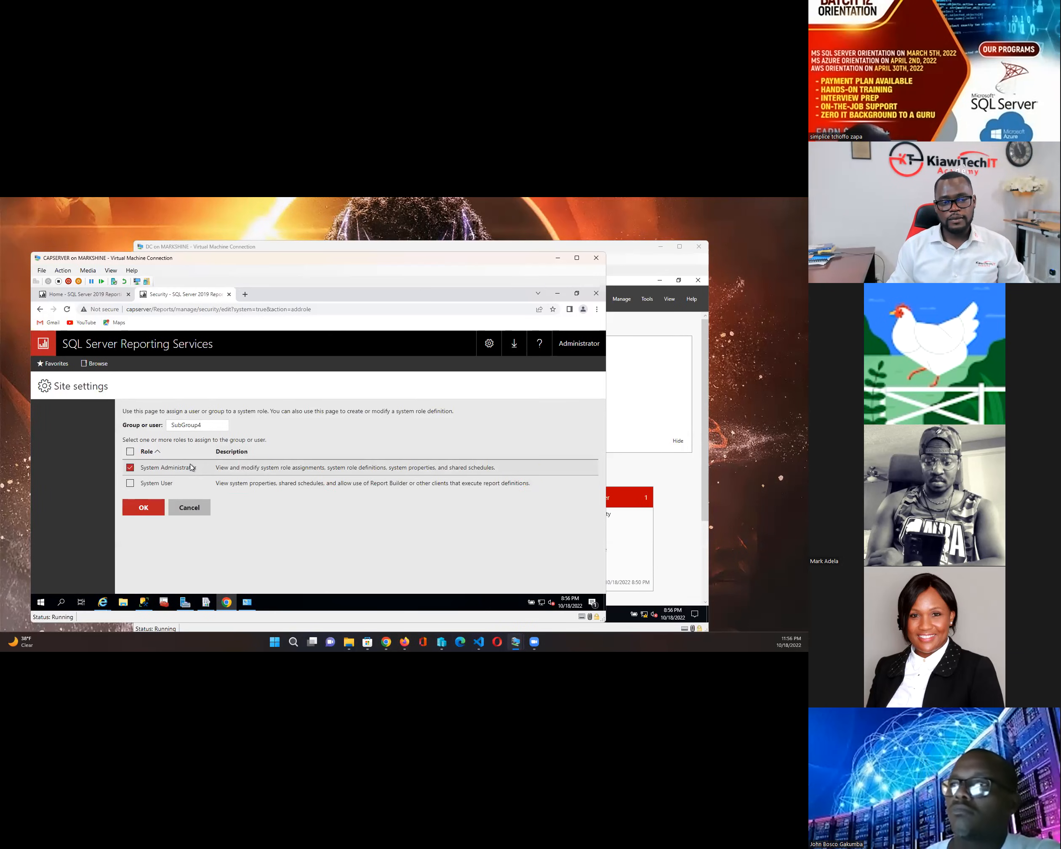
left_click(141, 509)
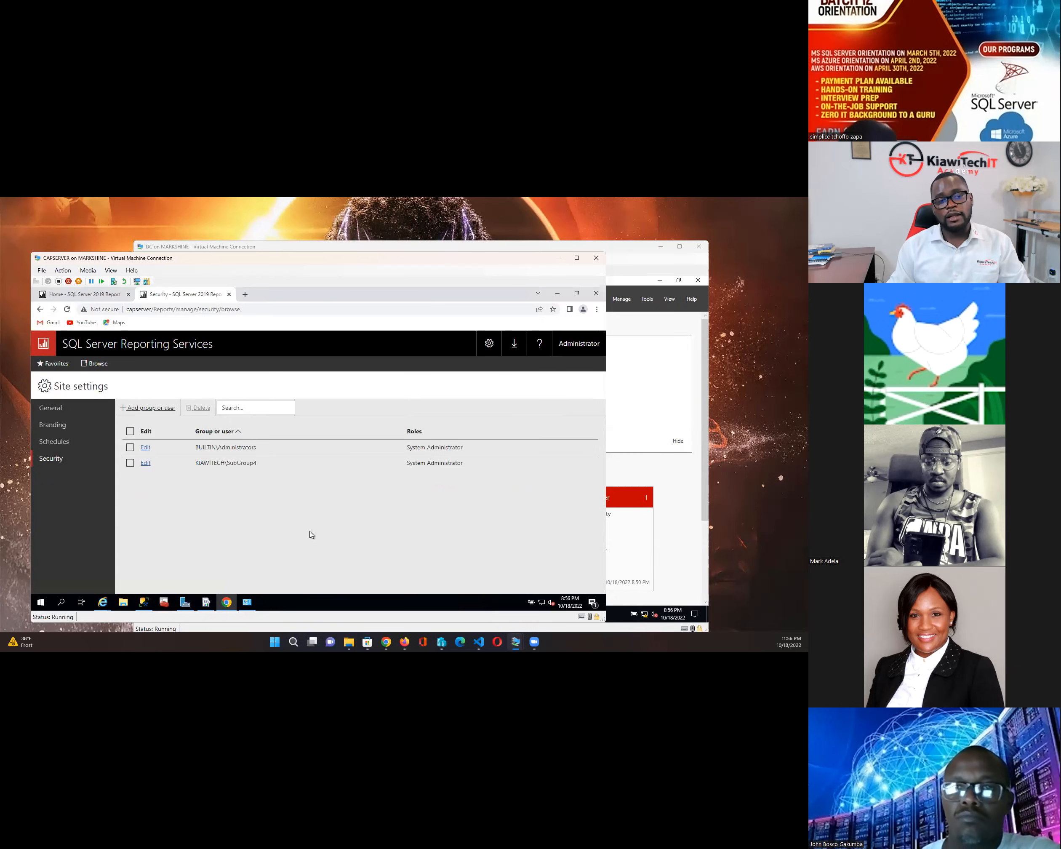
- Show the empty Schedules list in Site settings and begin a new shared schedule
left_click(58, 442)
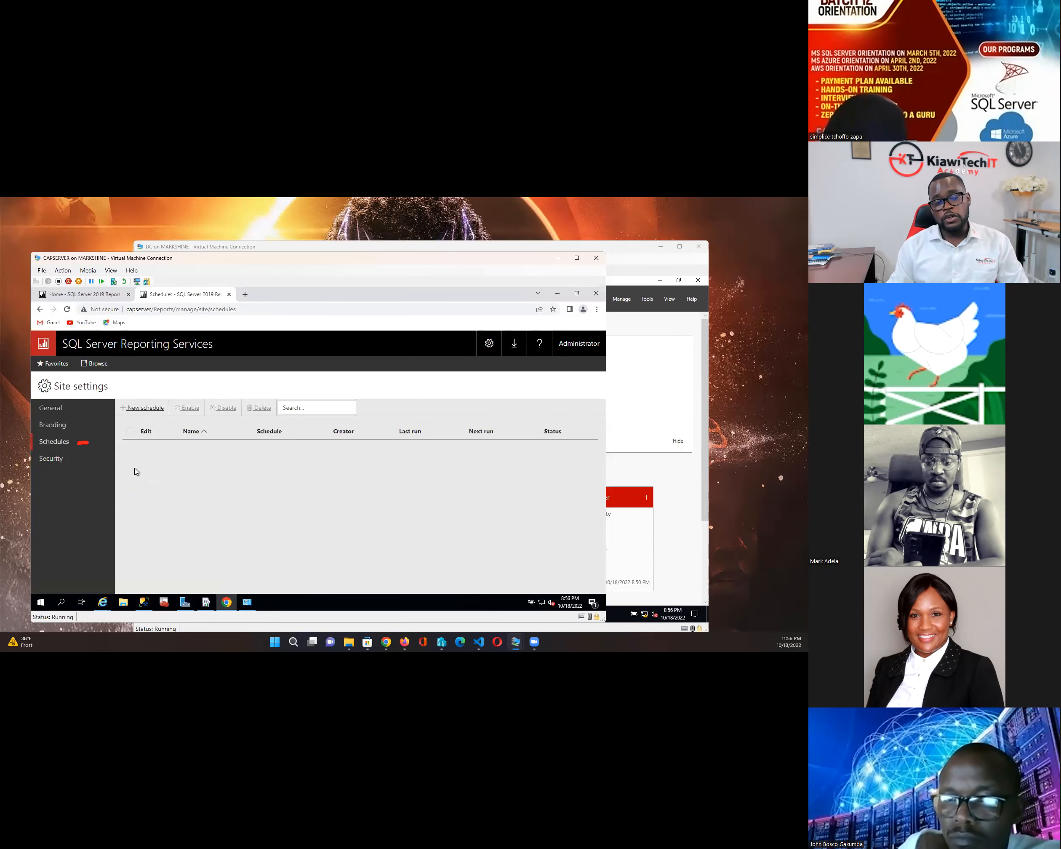
left_click(141, 408)
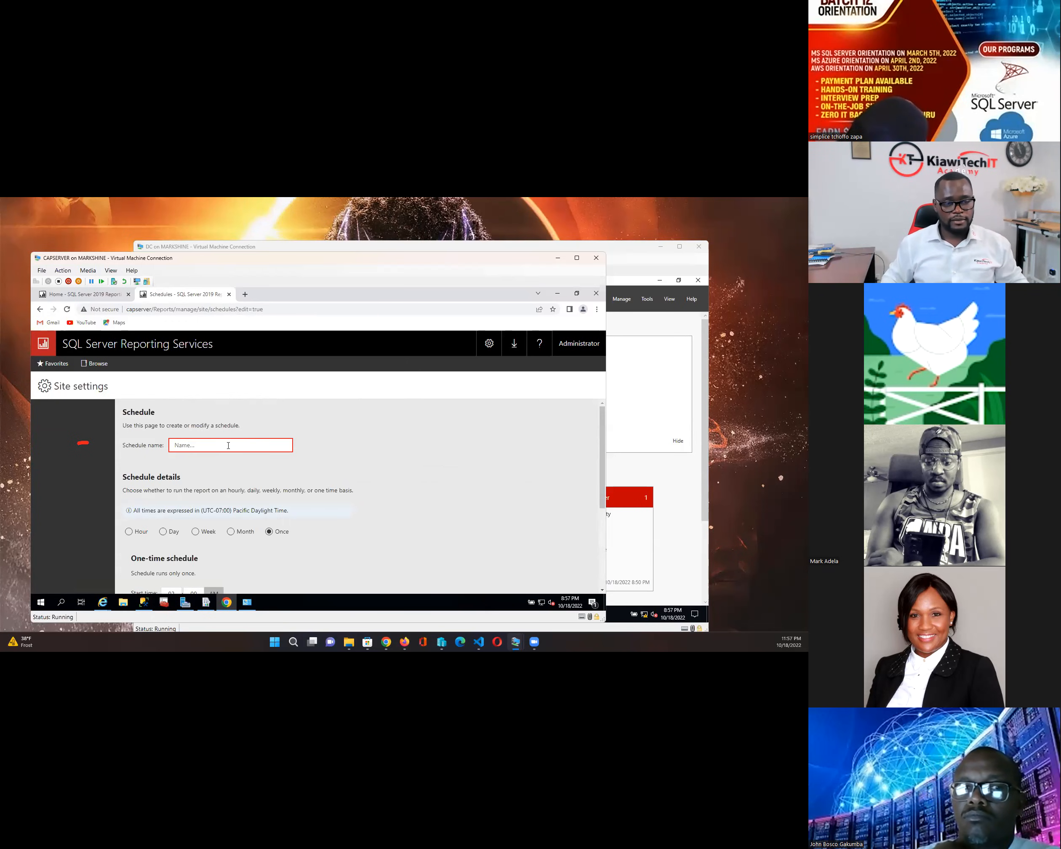
- Enter 'DailyReport' as the schedule name, correcting the misspelled letters
left_click(229, 446)
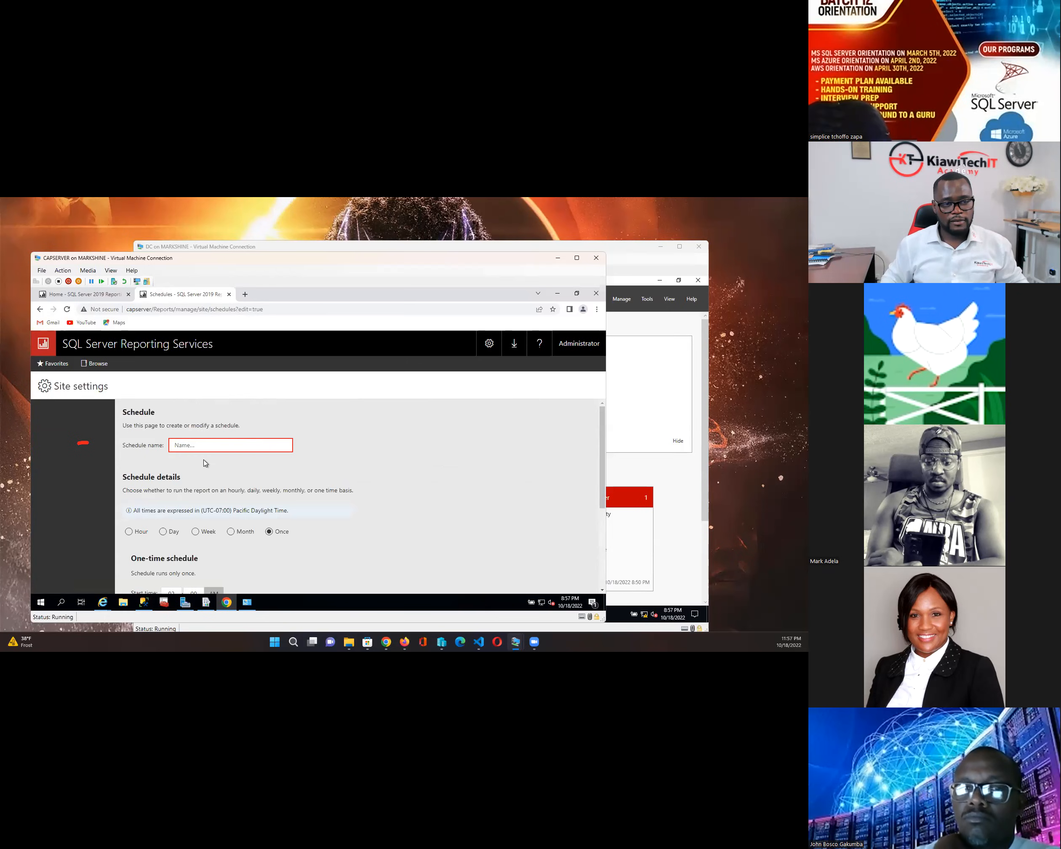
type("Da")
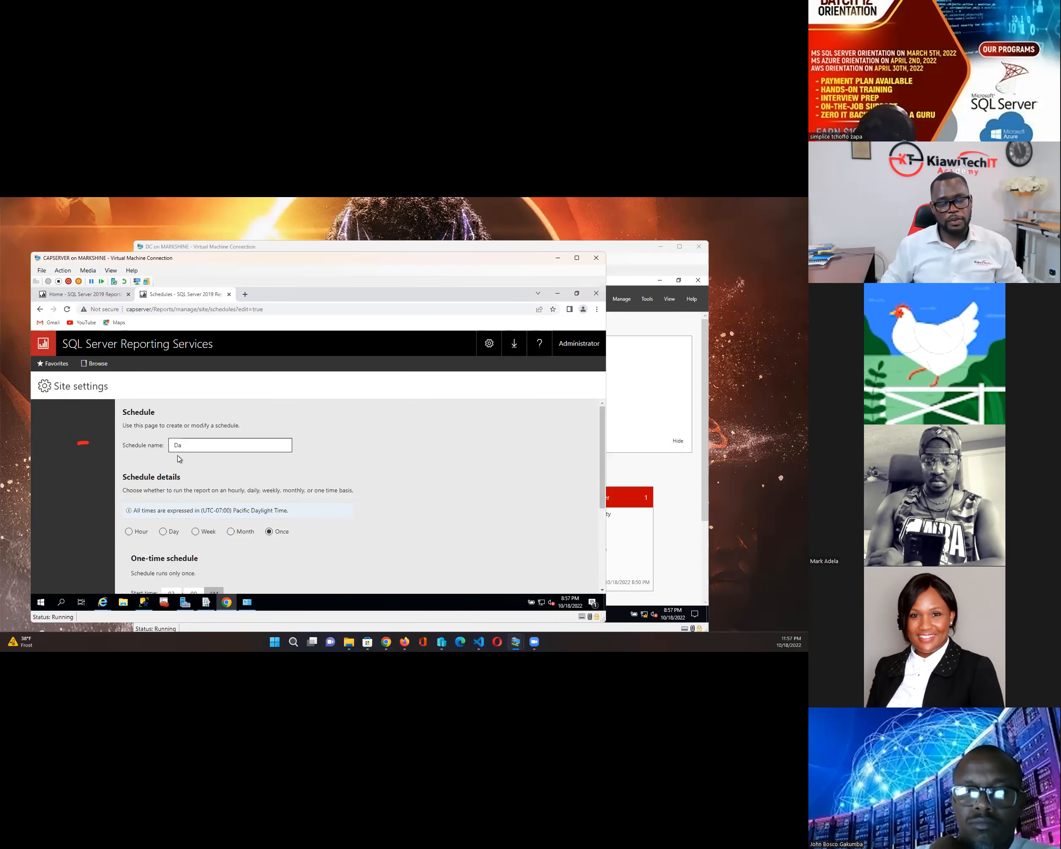
type("ly")
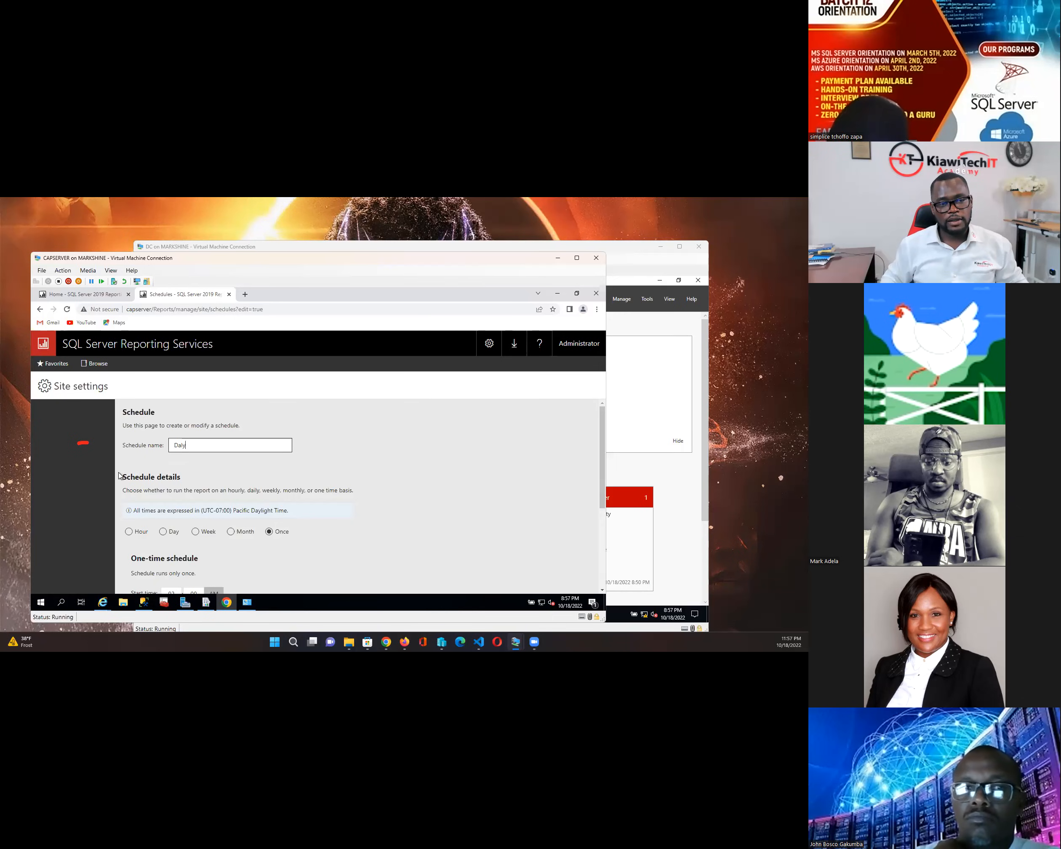
type("Rep")
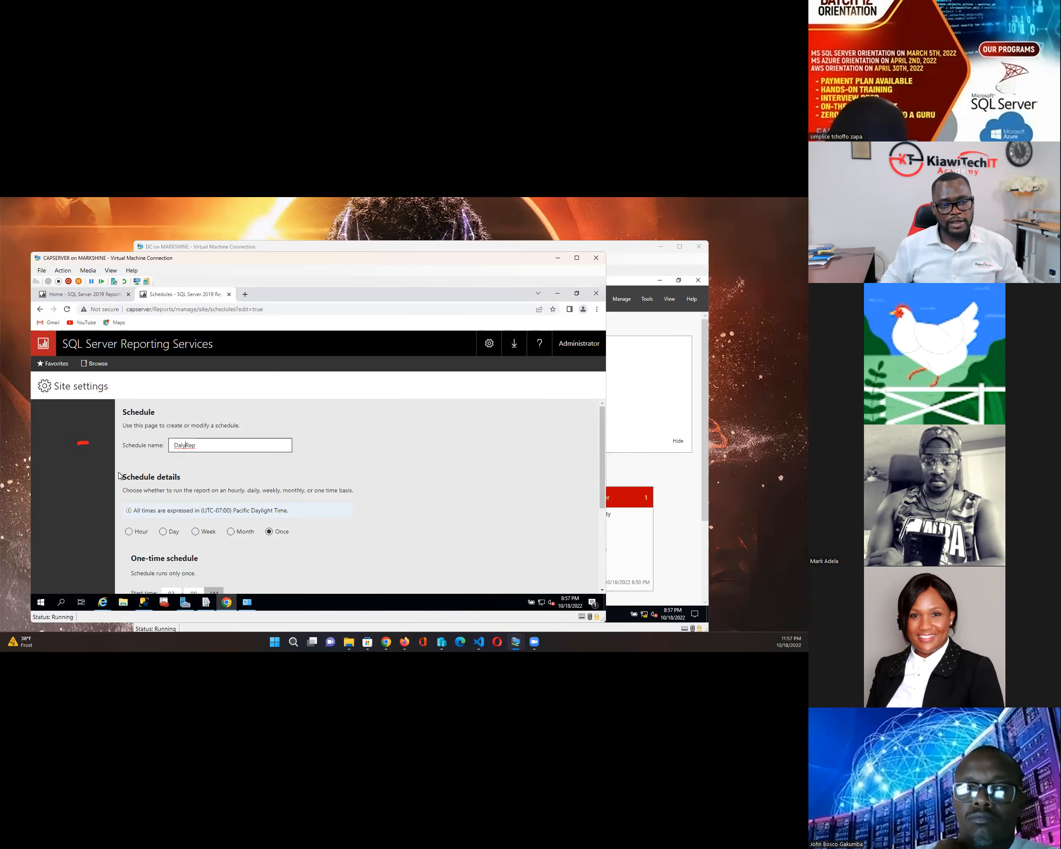
key("BackSpace")
key("BackSpace")
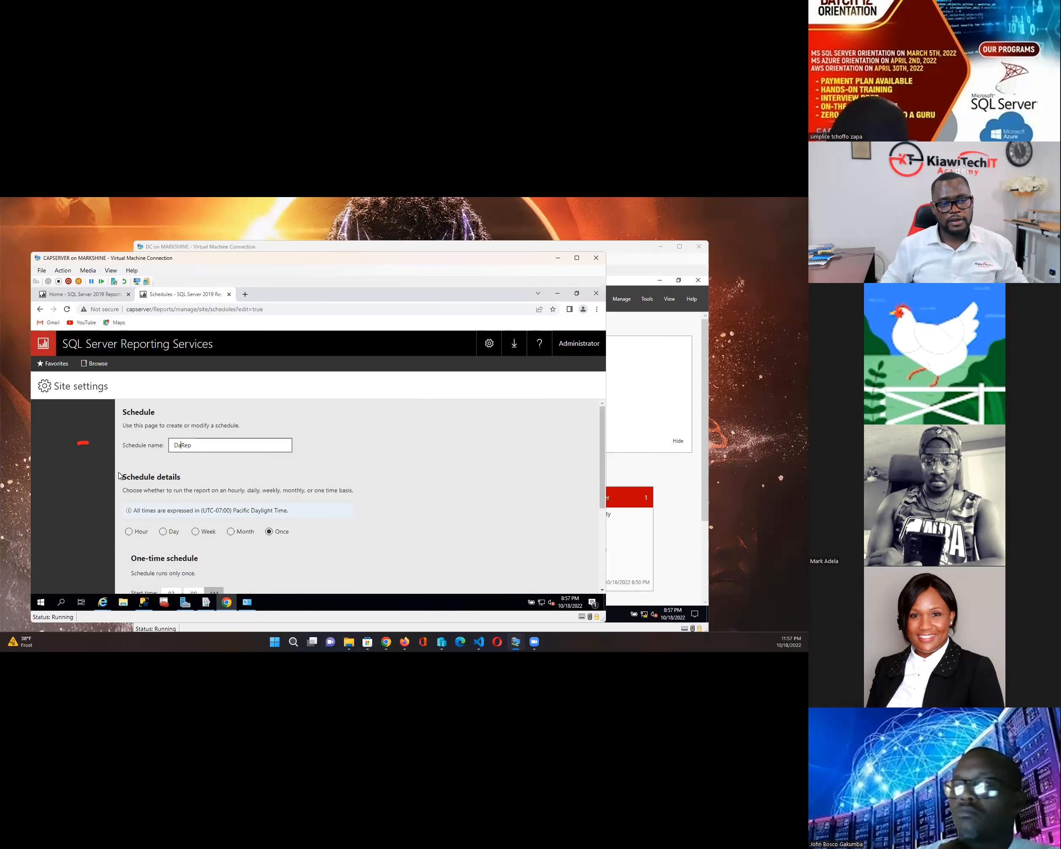
key("BackSpace")
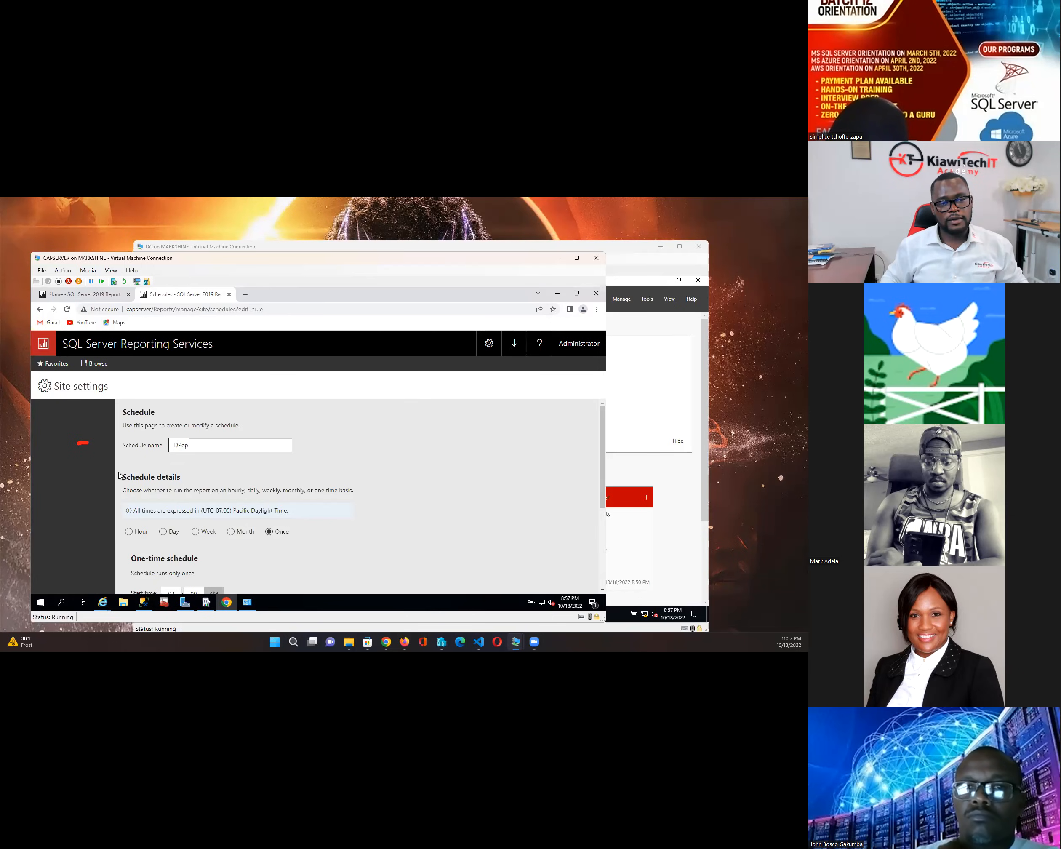
type("a")
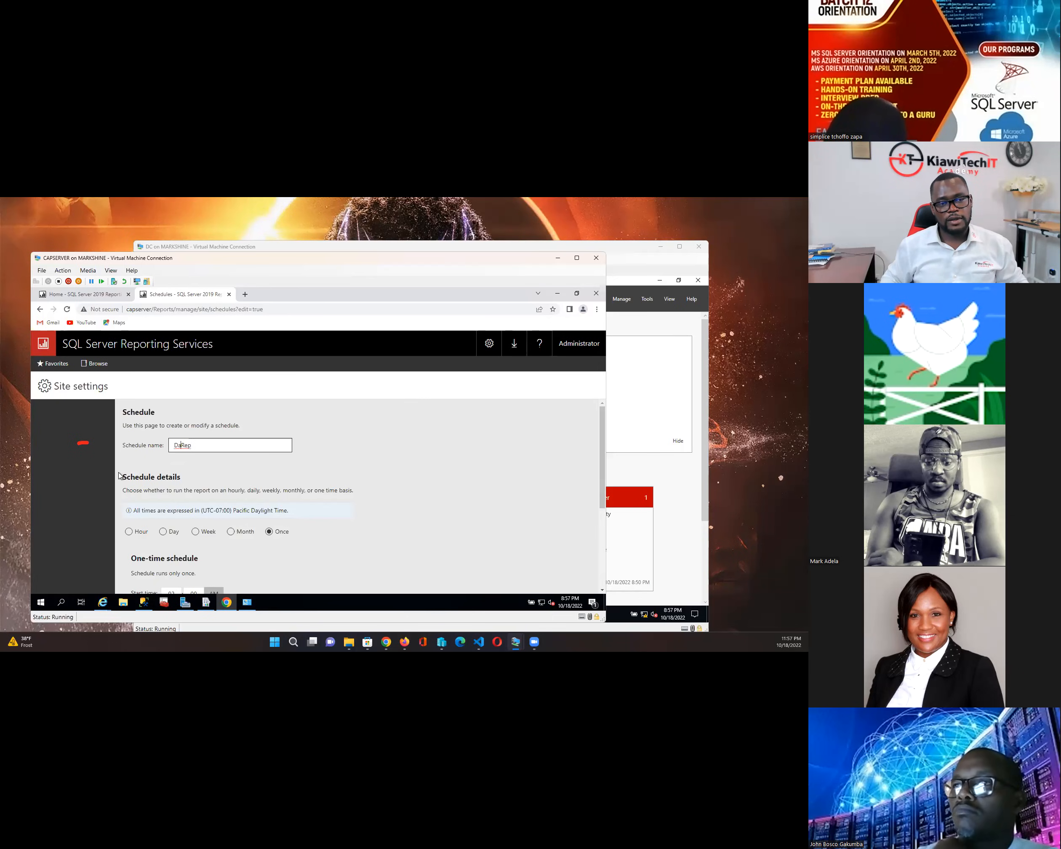
type("ily")
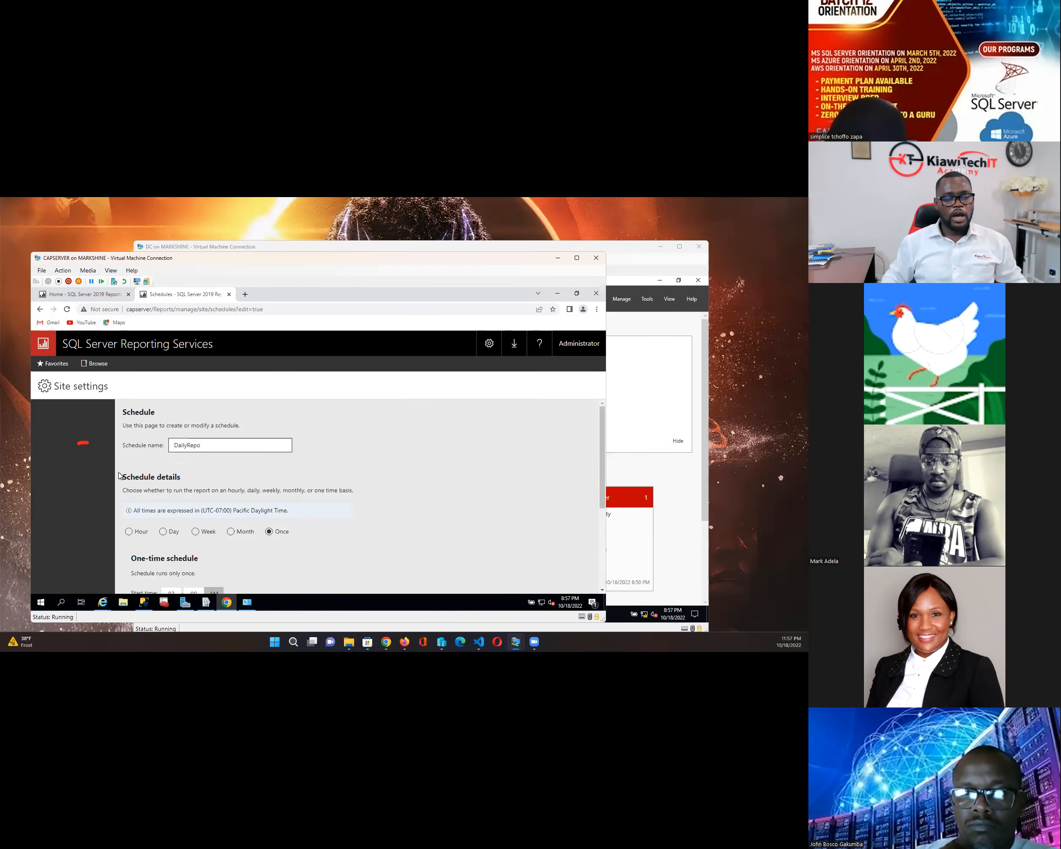
type("ort")
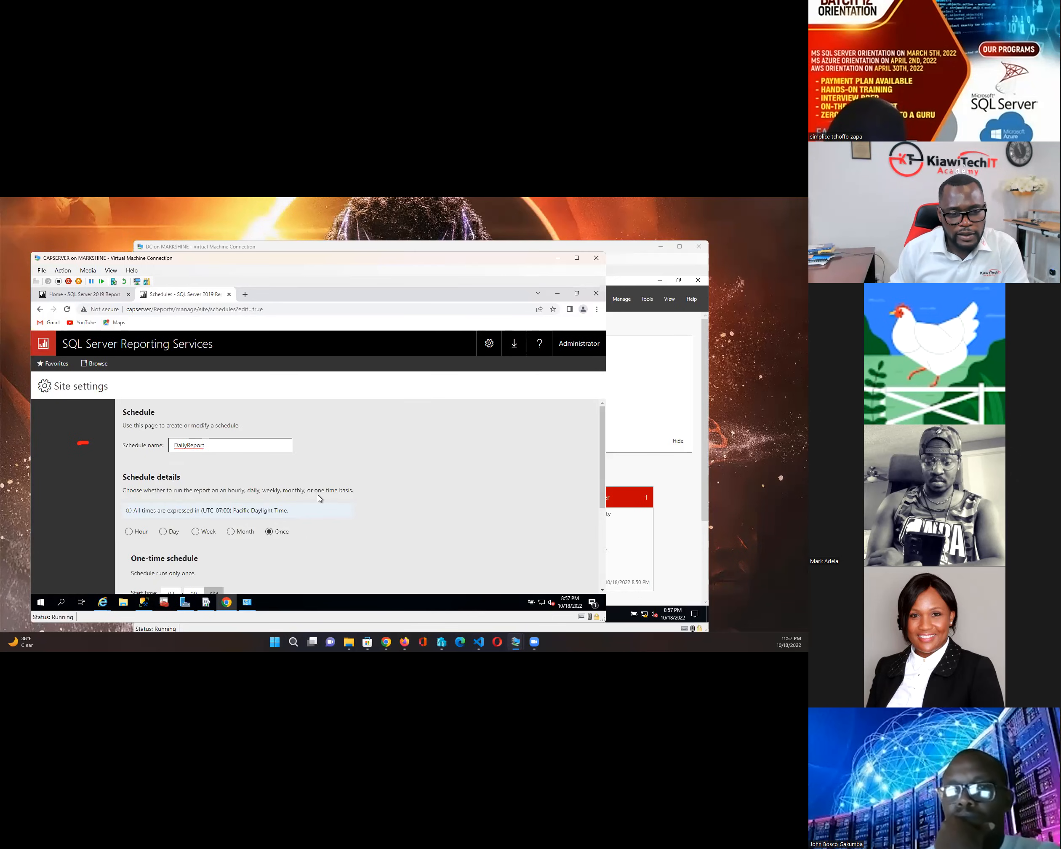
left_click_drag(200, 515, 234, 515)
scroll(340, 510, "down", 1)
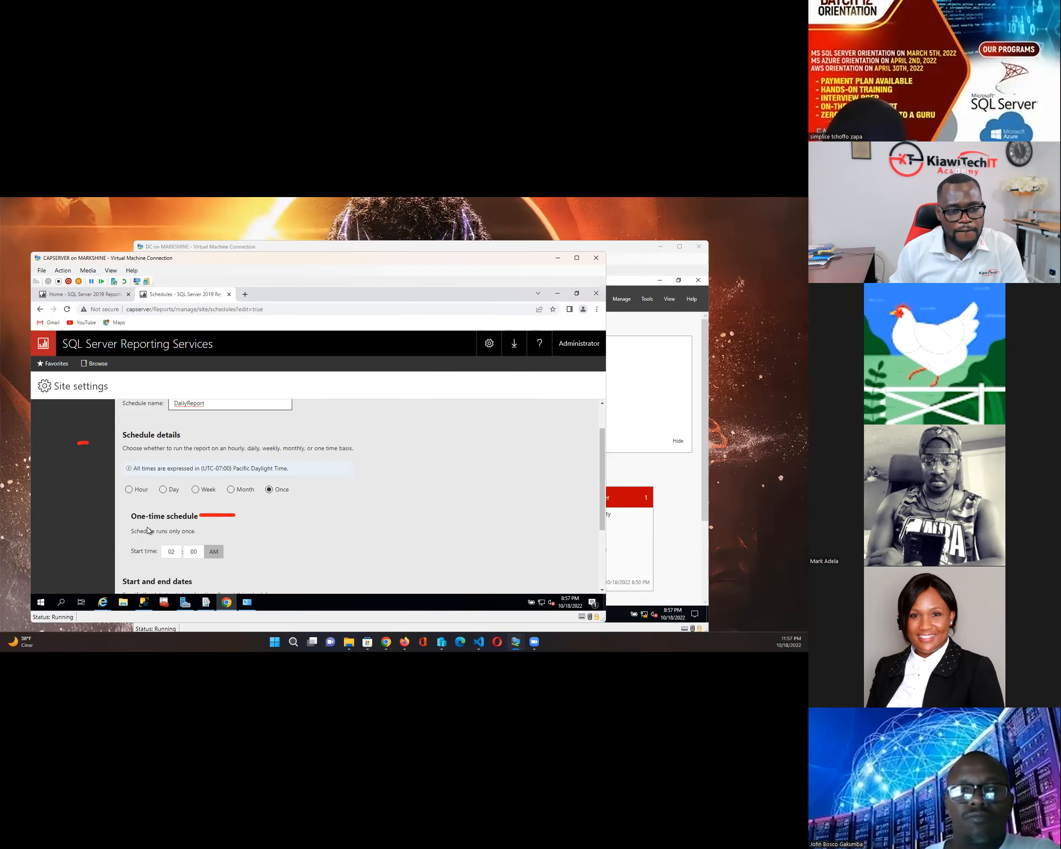
left_click(161, 491)
scroll(340, 505, "down", 1)
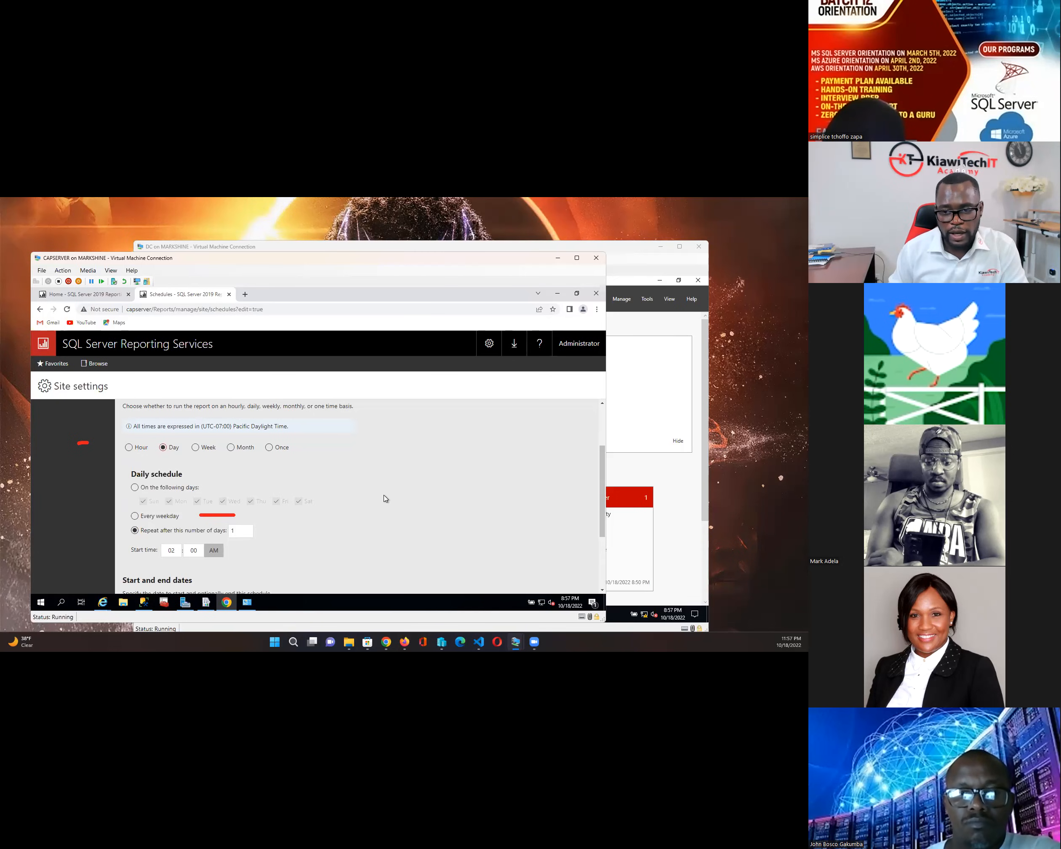
scroll(386, 498, "down", 2)
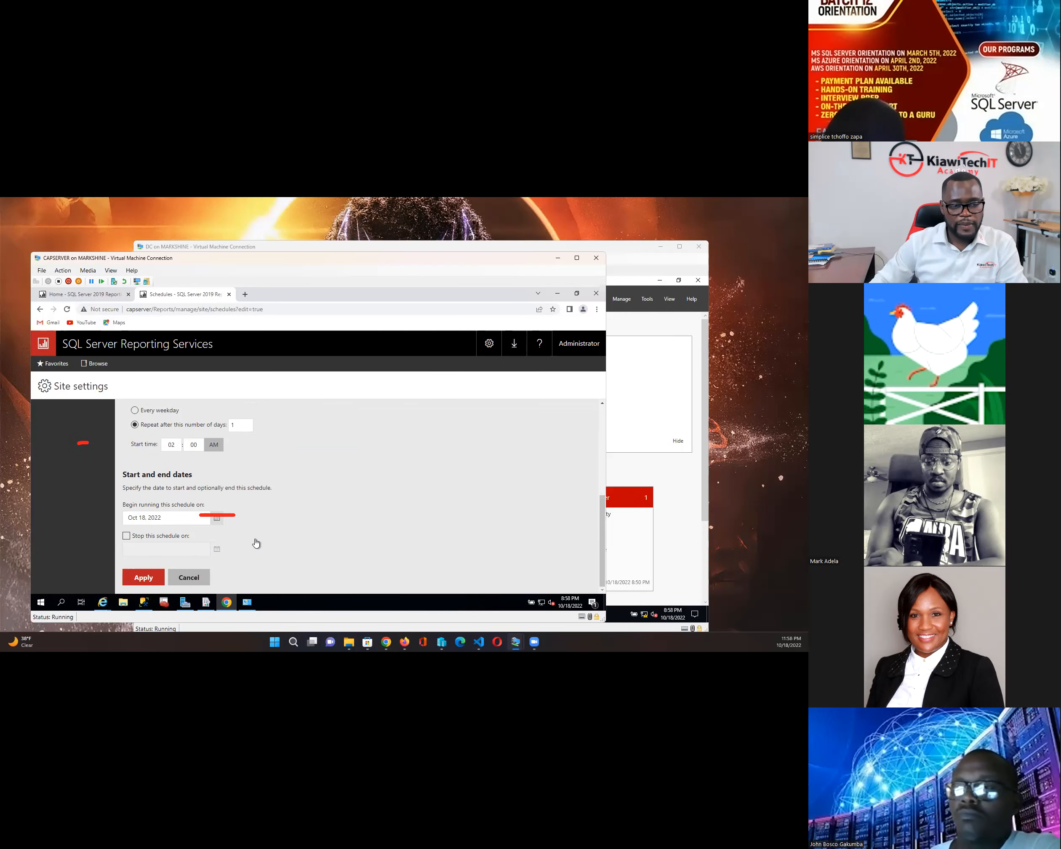
left_click(126, 536)
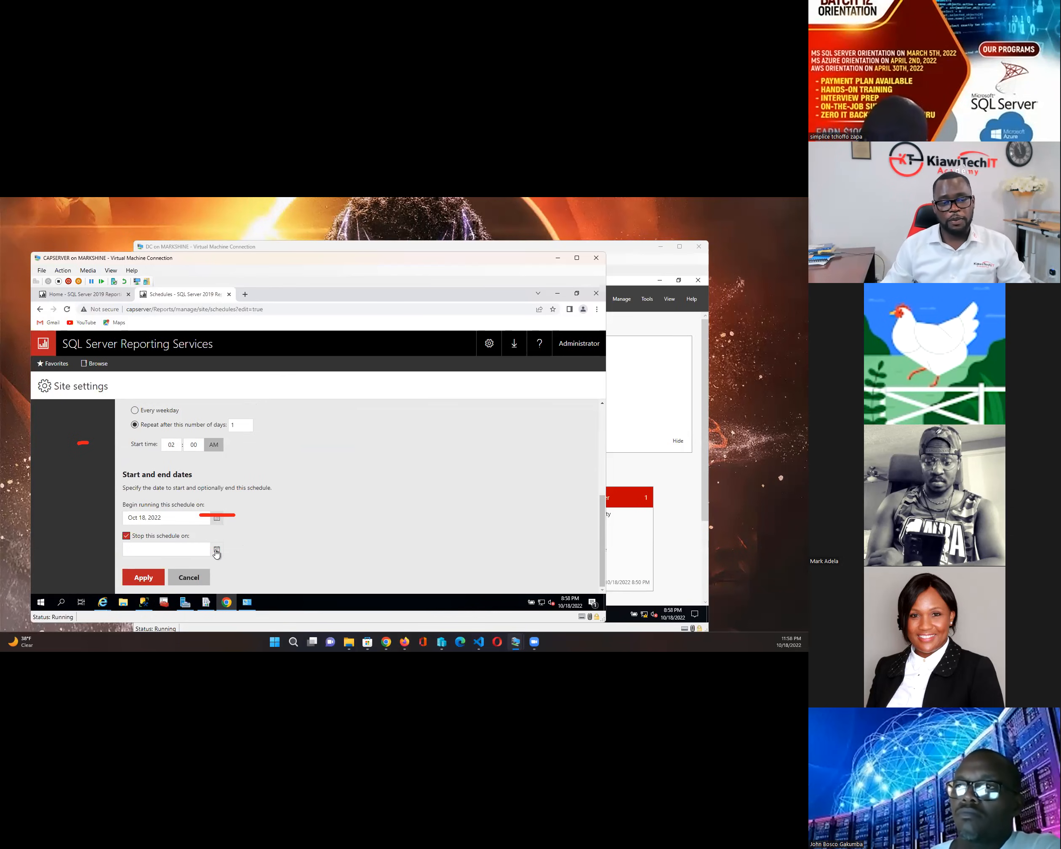
- Leave the schedule open-ended with no end date, then minimize the DC VM and restore CAPSERVER
left_click(127, 536)
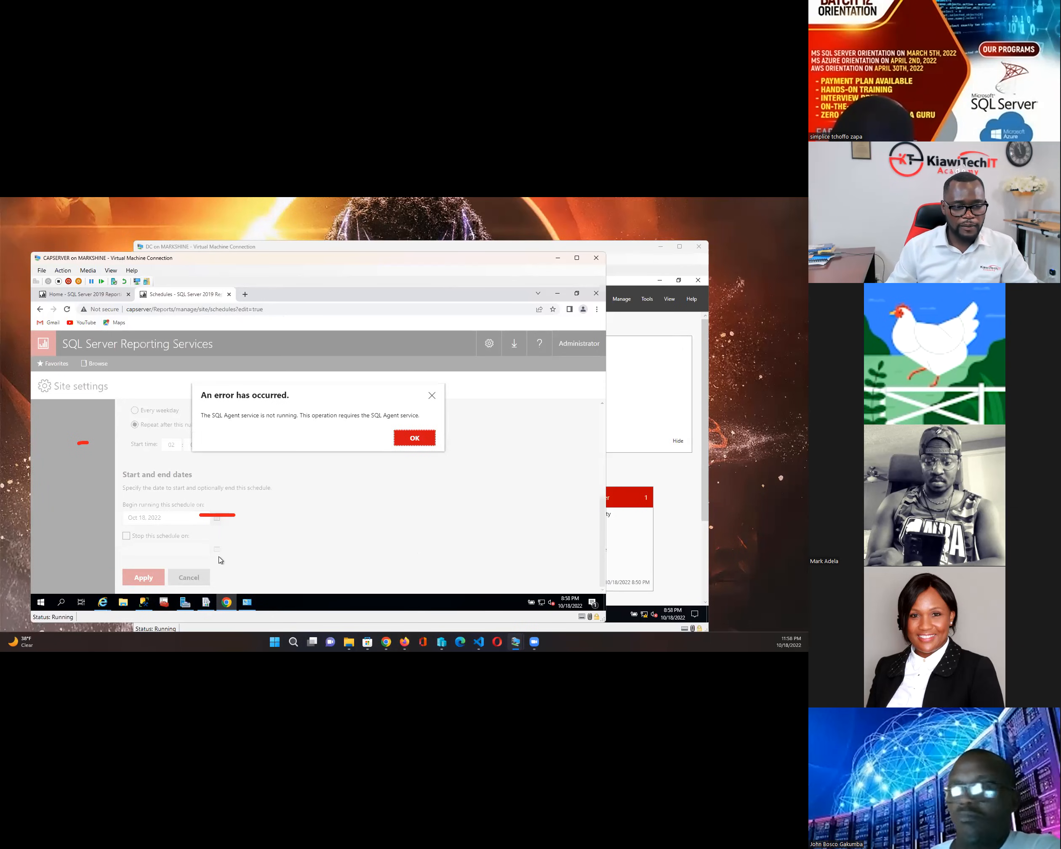
mouse_move(352, 636)
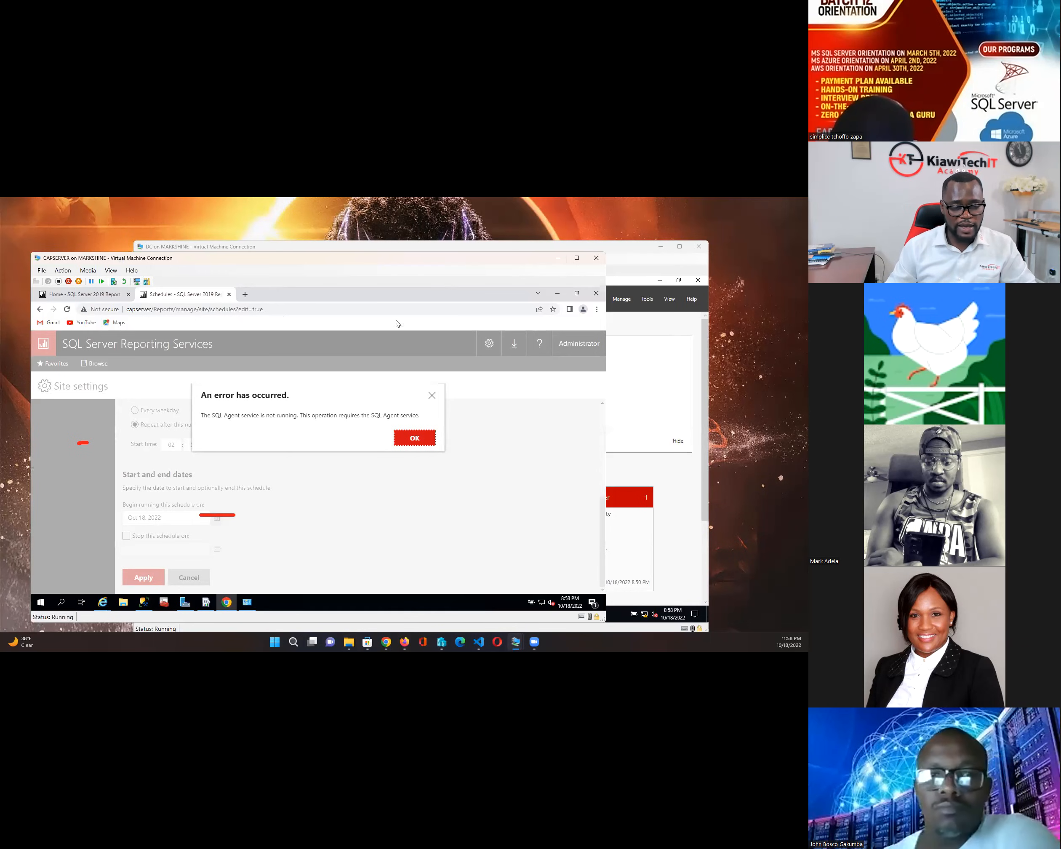
left_click(557, 258)
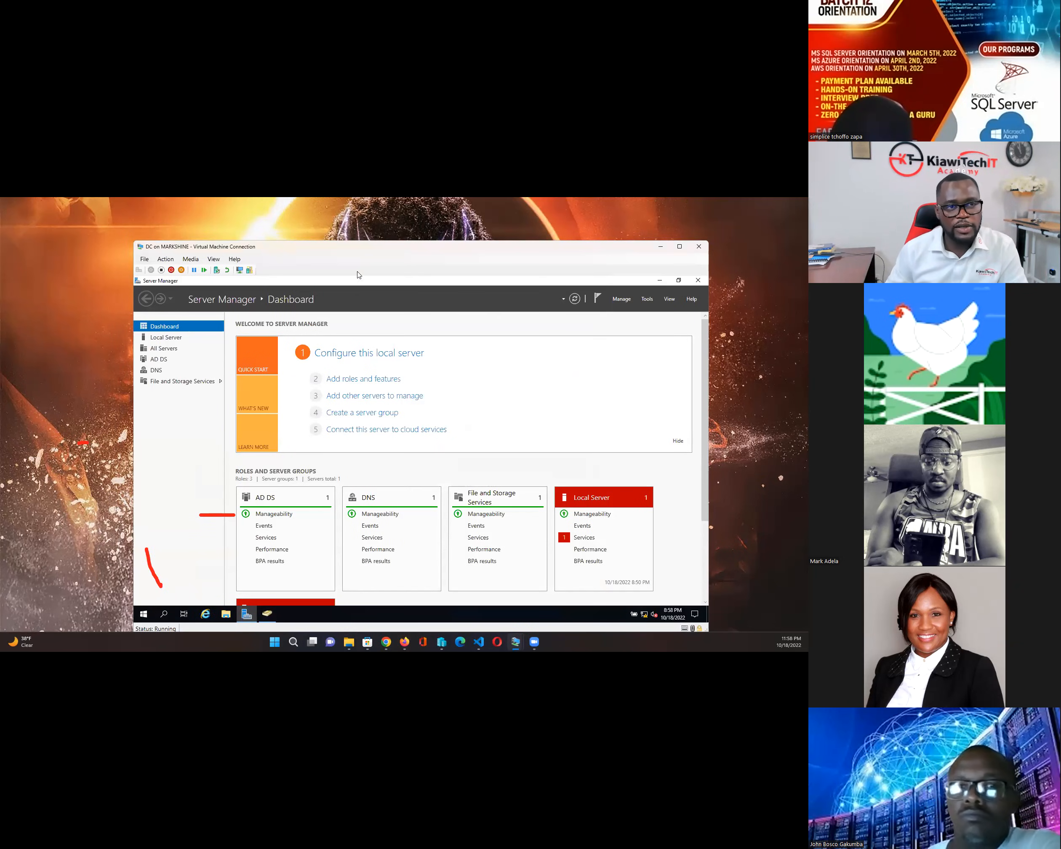
left_click_drag(293, 240, 243, 227)
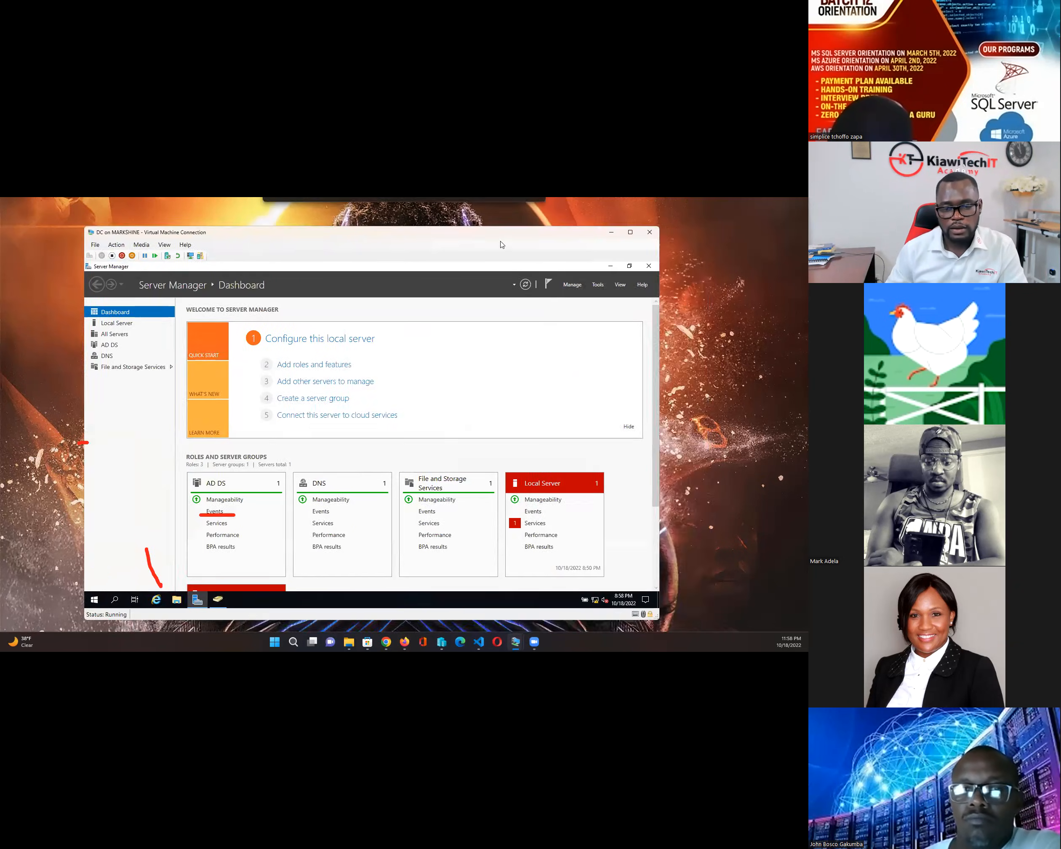
left_click(611, 232)
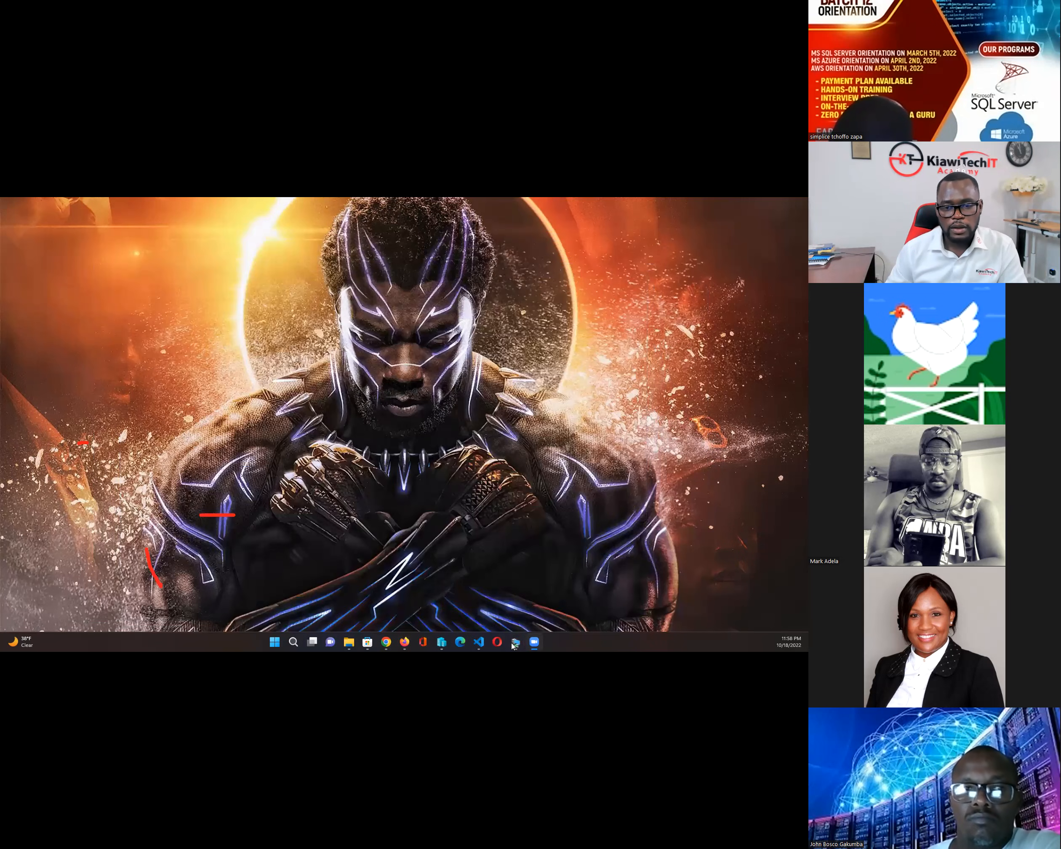
mouse_move(514, 644)
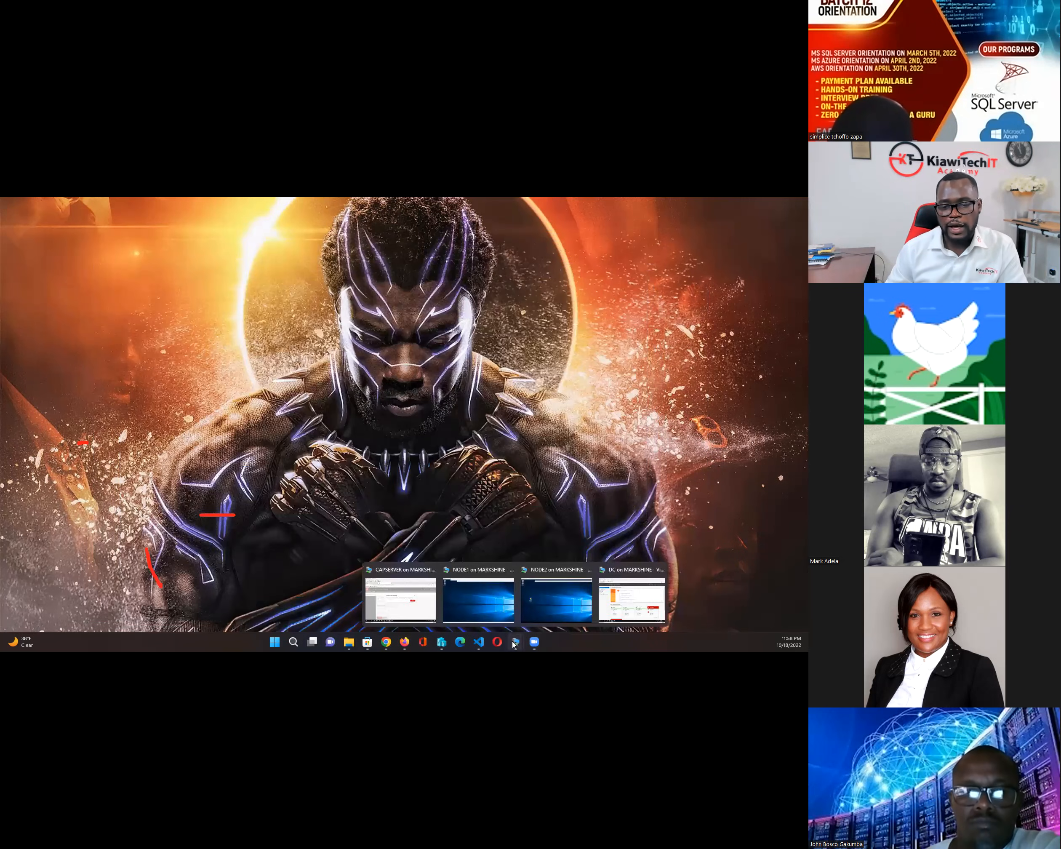
left_click(397, 593)
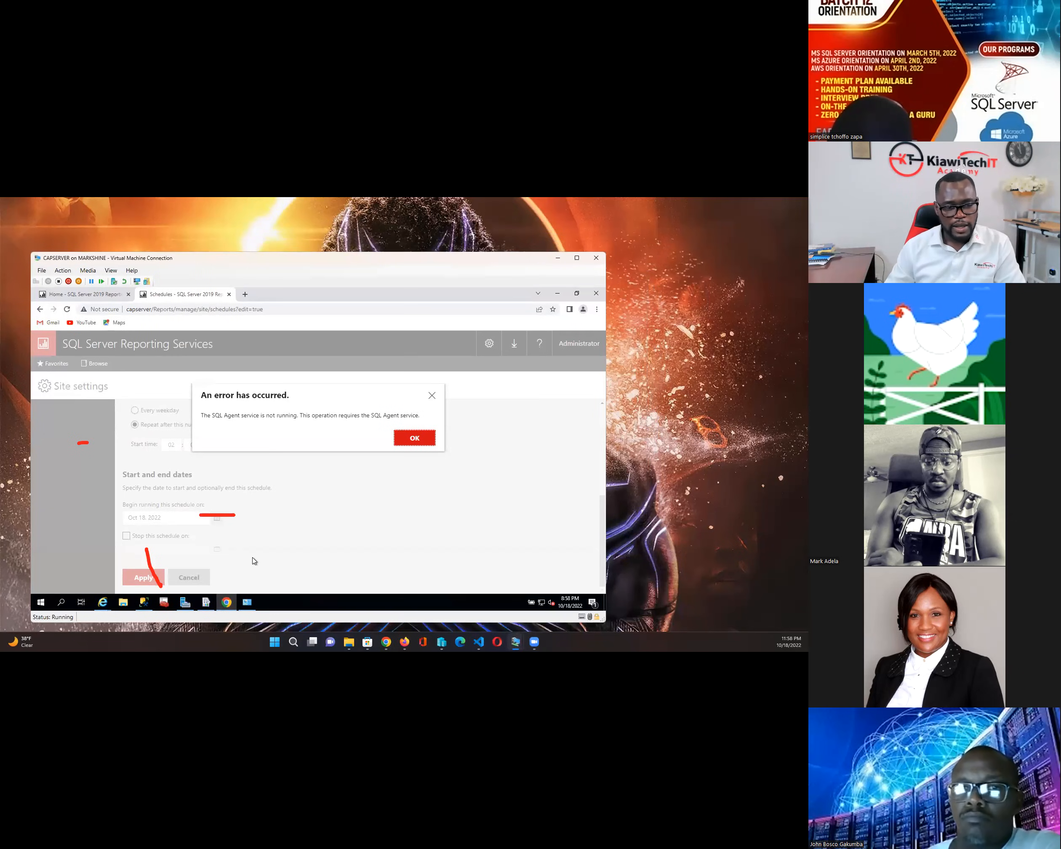
- Start the SQL Server Agent service from SSMS Object Explorer, confirming with Yes
left_click(144, 602)
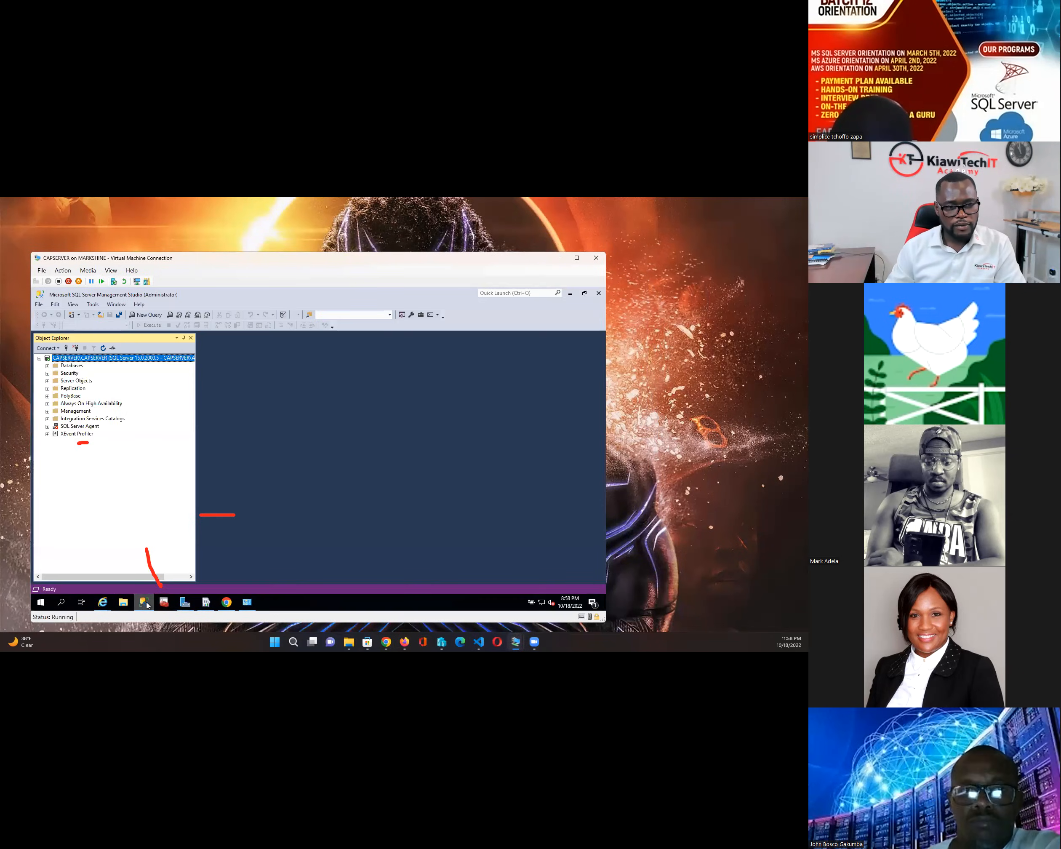
left_click(47, 427)
right_click(74, 427)
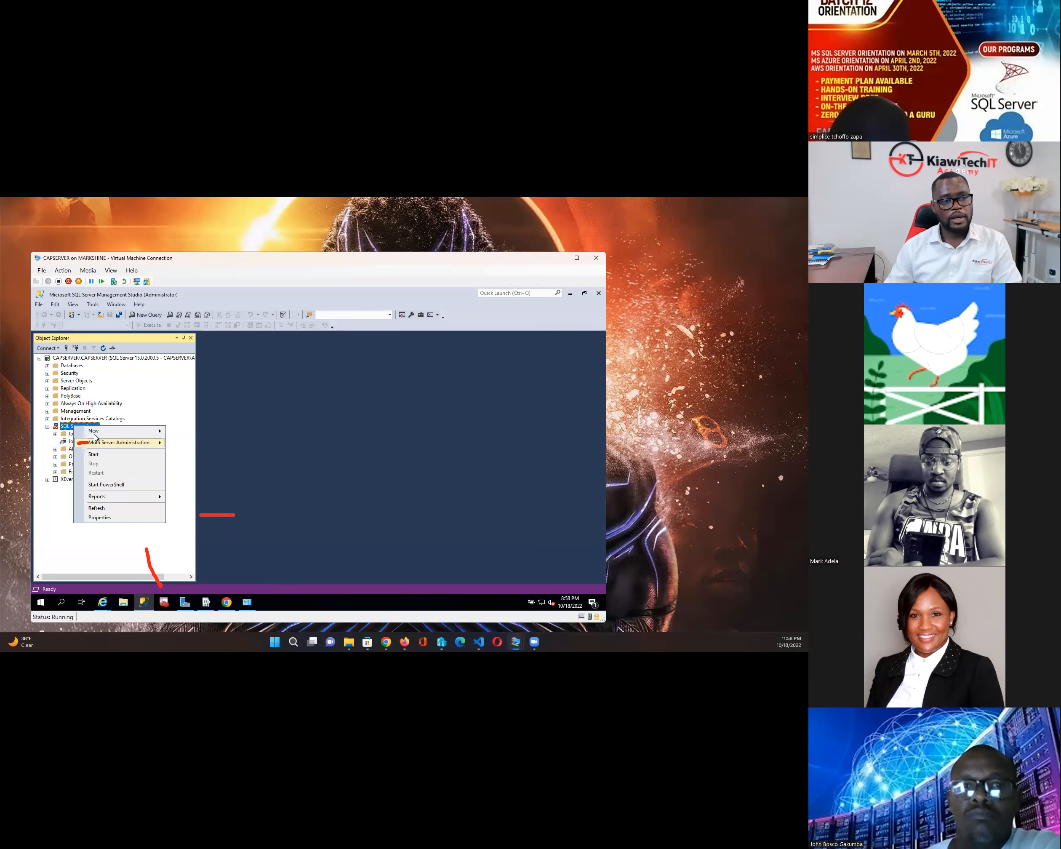
left_click(100, 455)
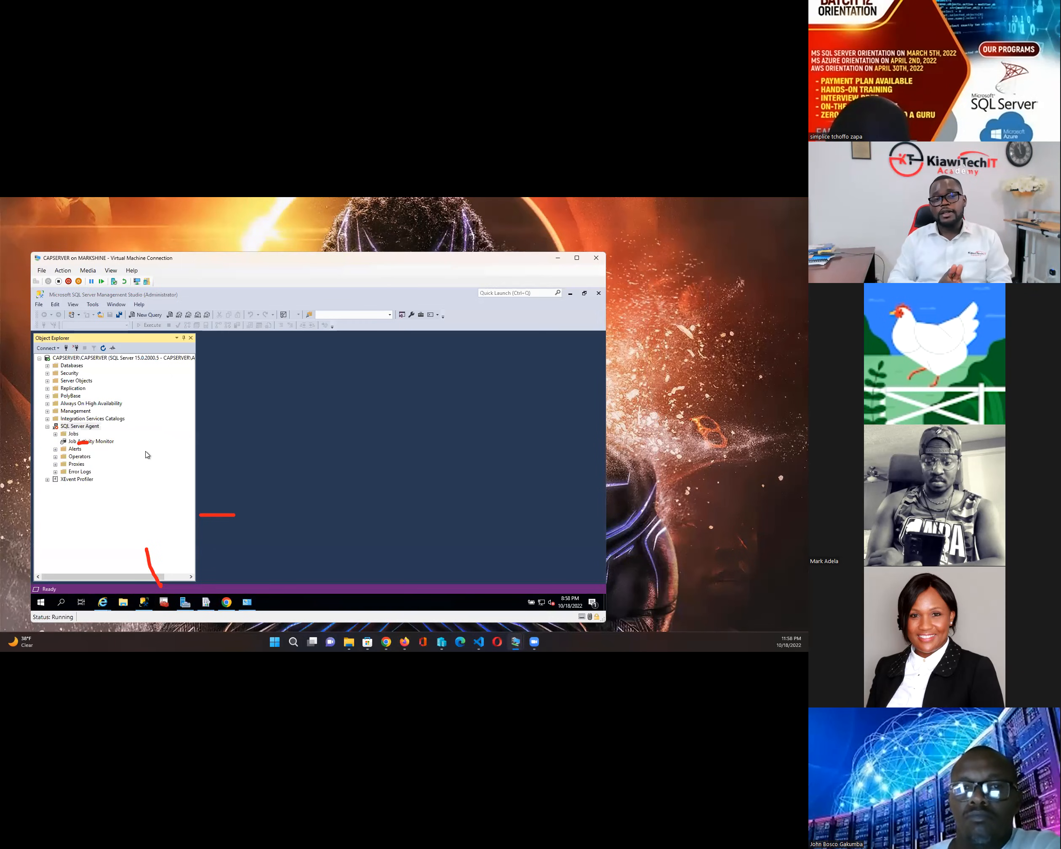
left_click(235, 334)
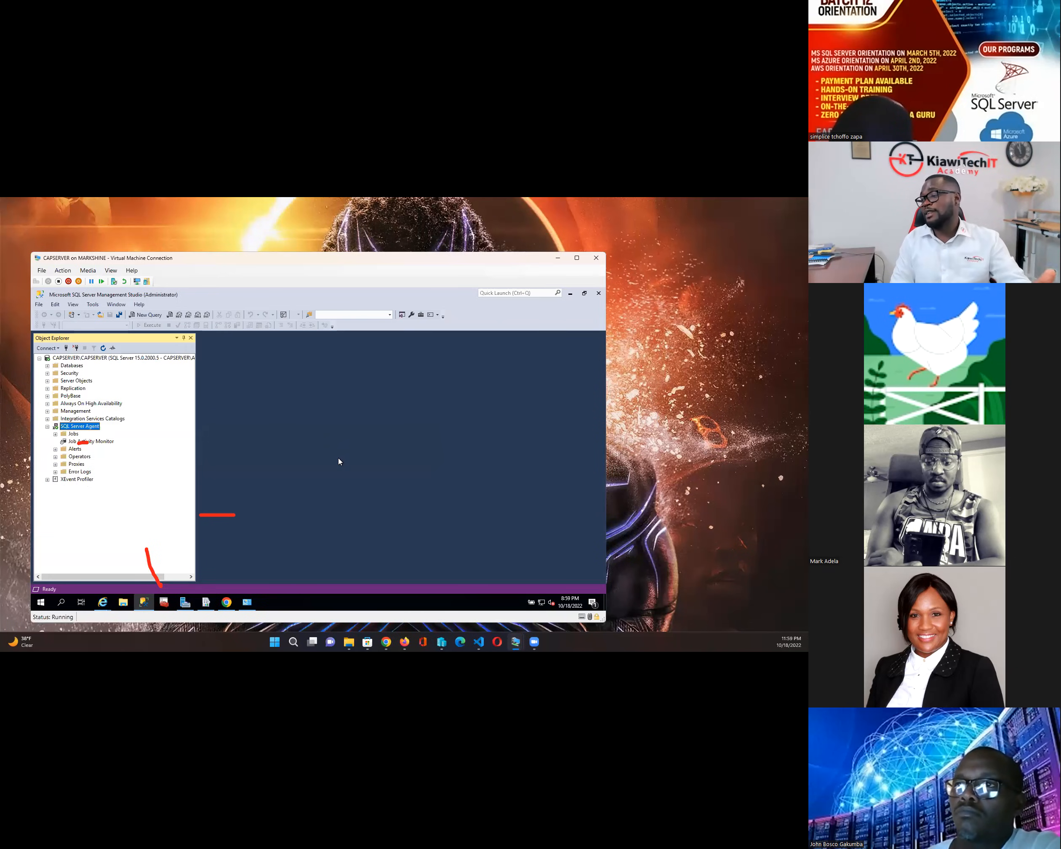
- Reposition the CAPSERVER VM window and bring up Report Server Configuration Manager
left_click(555, 258)
mouse_move(516, 642)
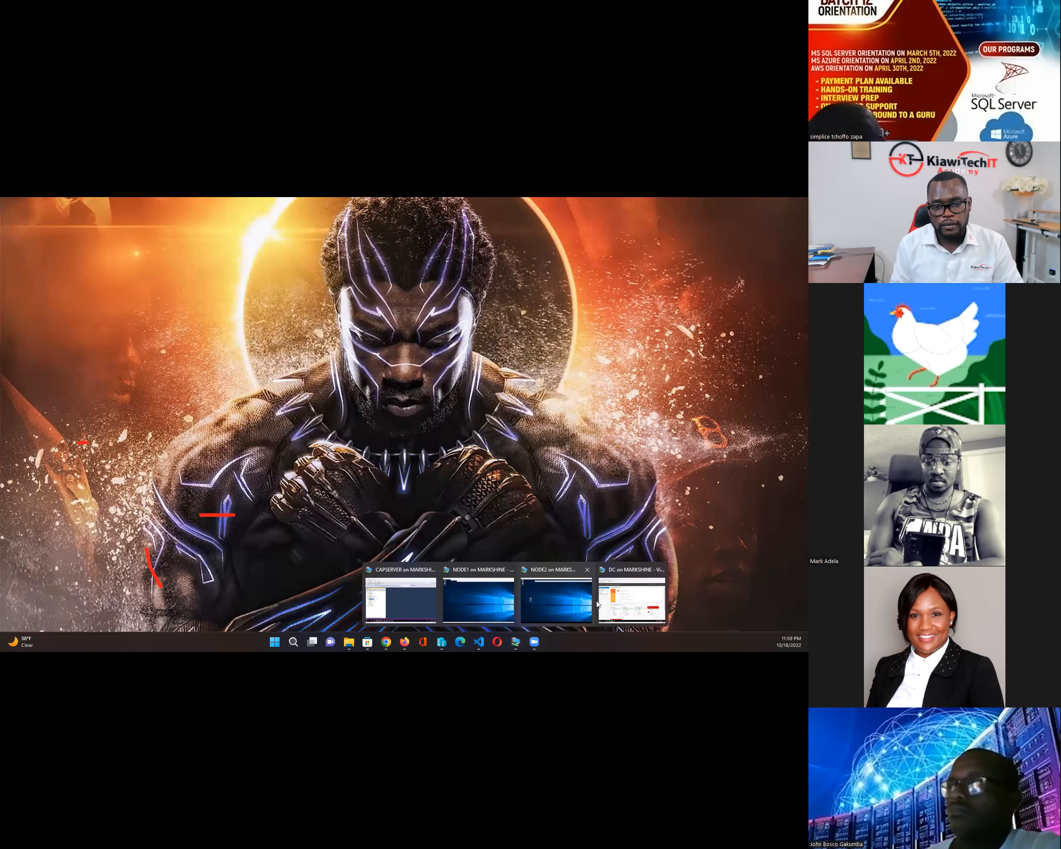
left_click(400, 599)
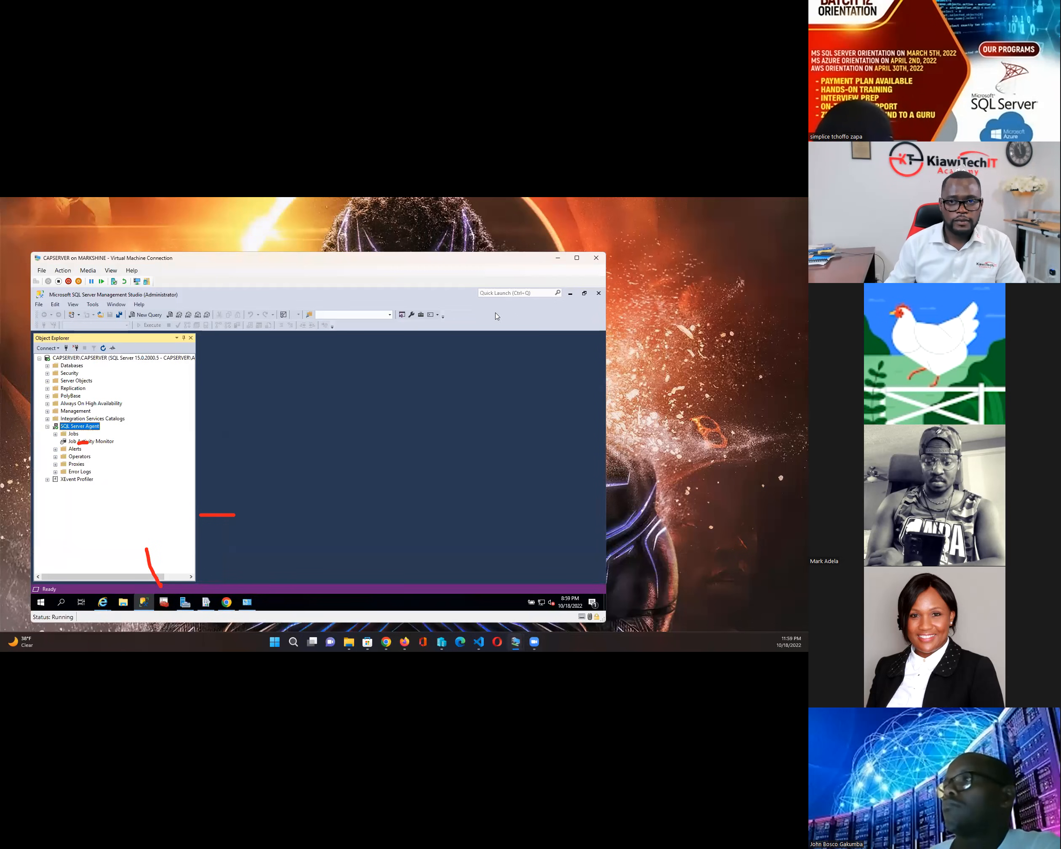
left_click(807, 642)
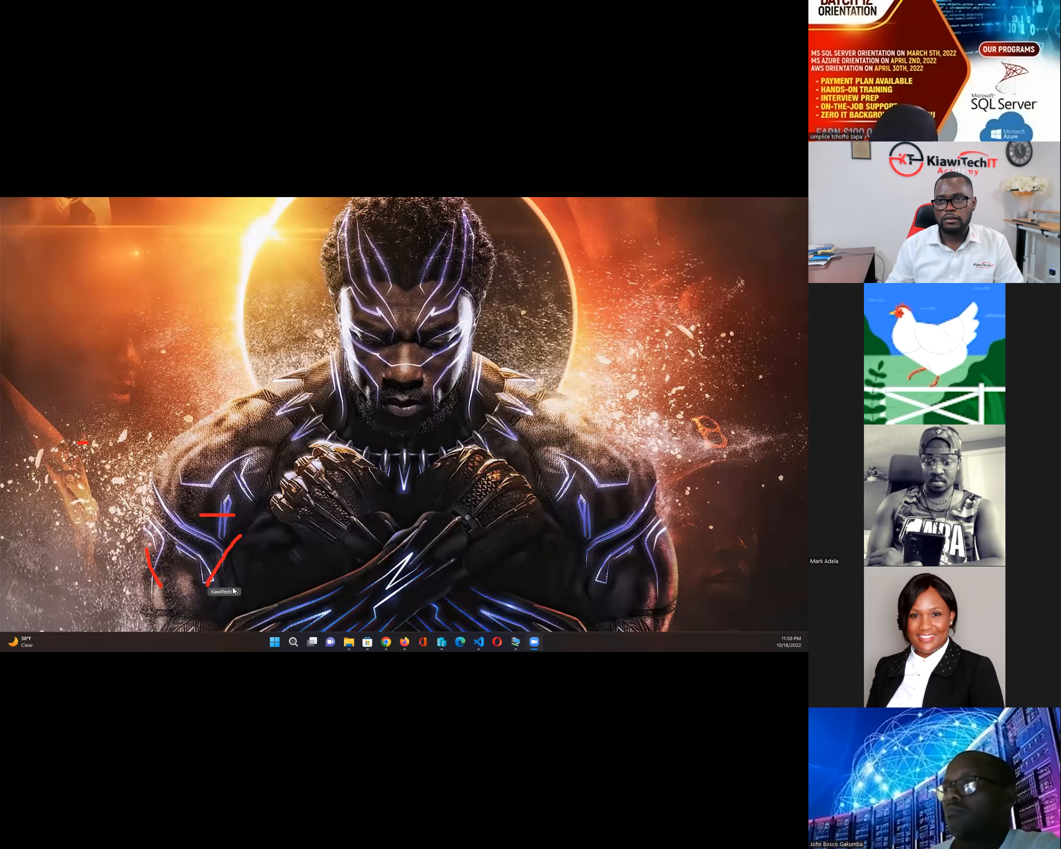
mouse_move(441, 641)
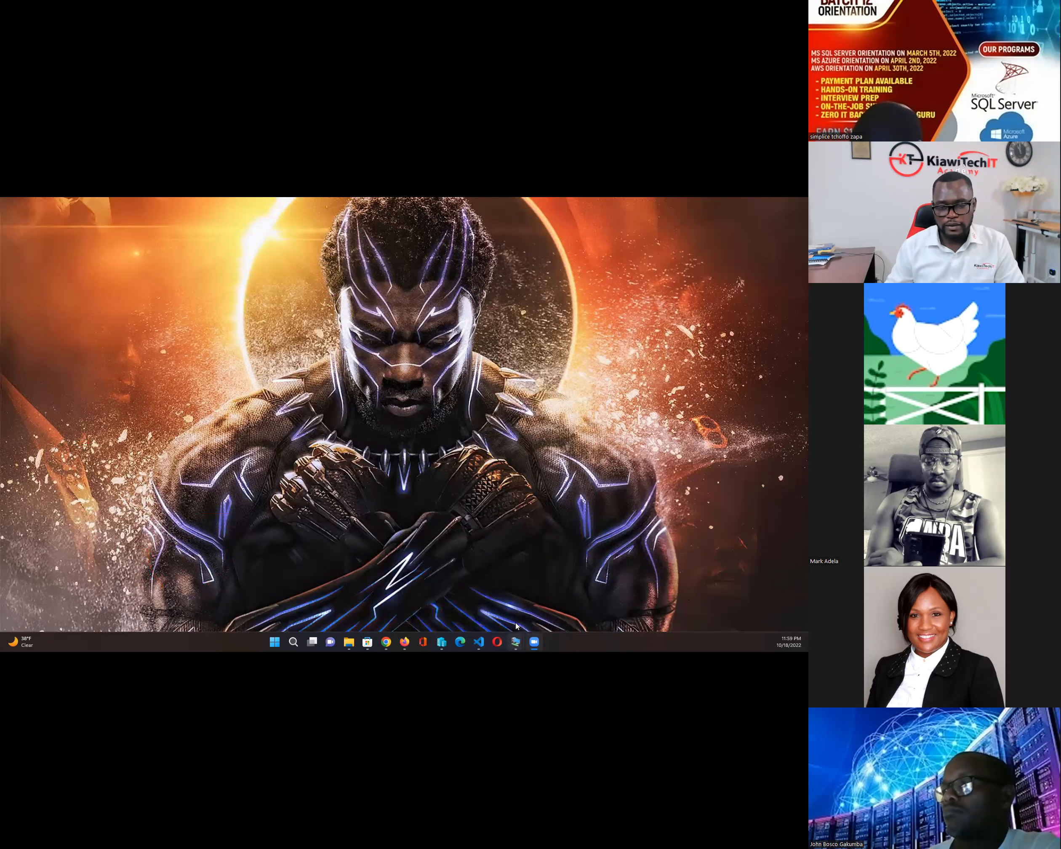
mouse_move(516, 645)
left_click(400, 595)
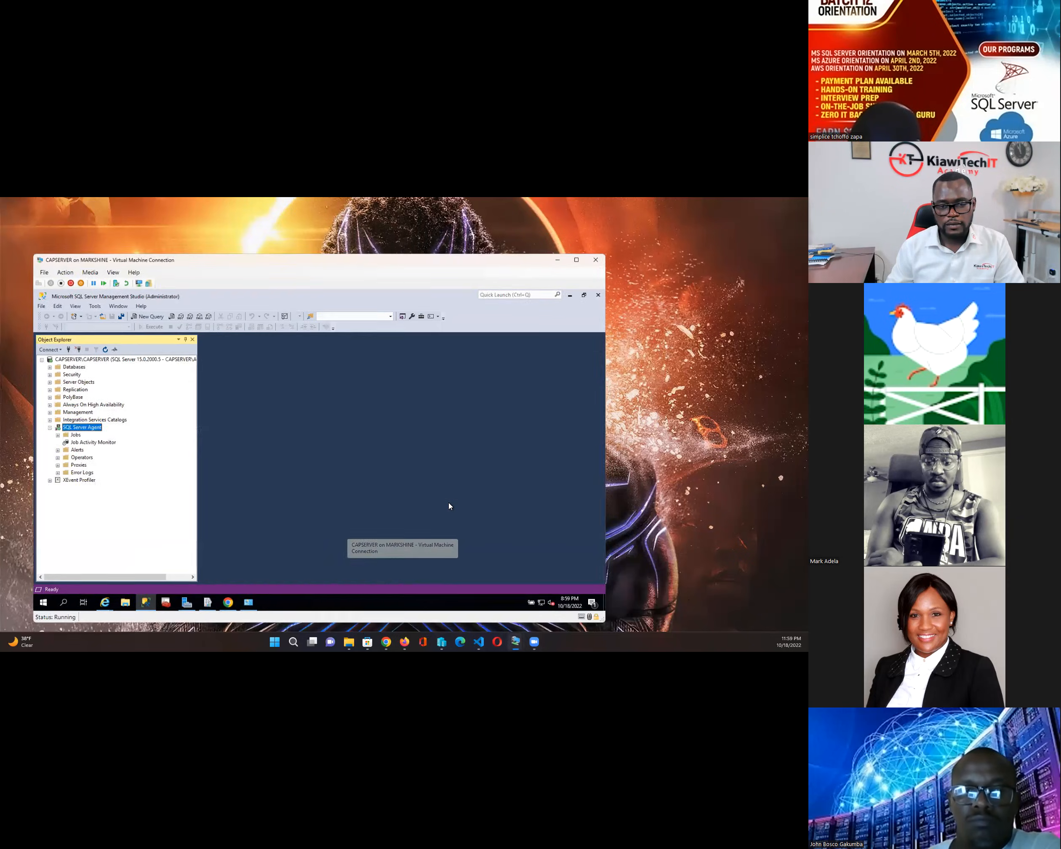
mouse_move(350, 266)
left_mouse_down()
mouse_move(429, 243)
mouse_move(408, 260)
left_mouse_up()
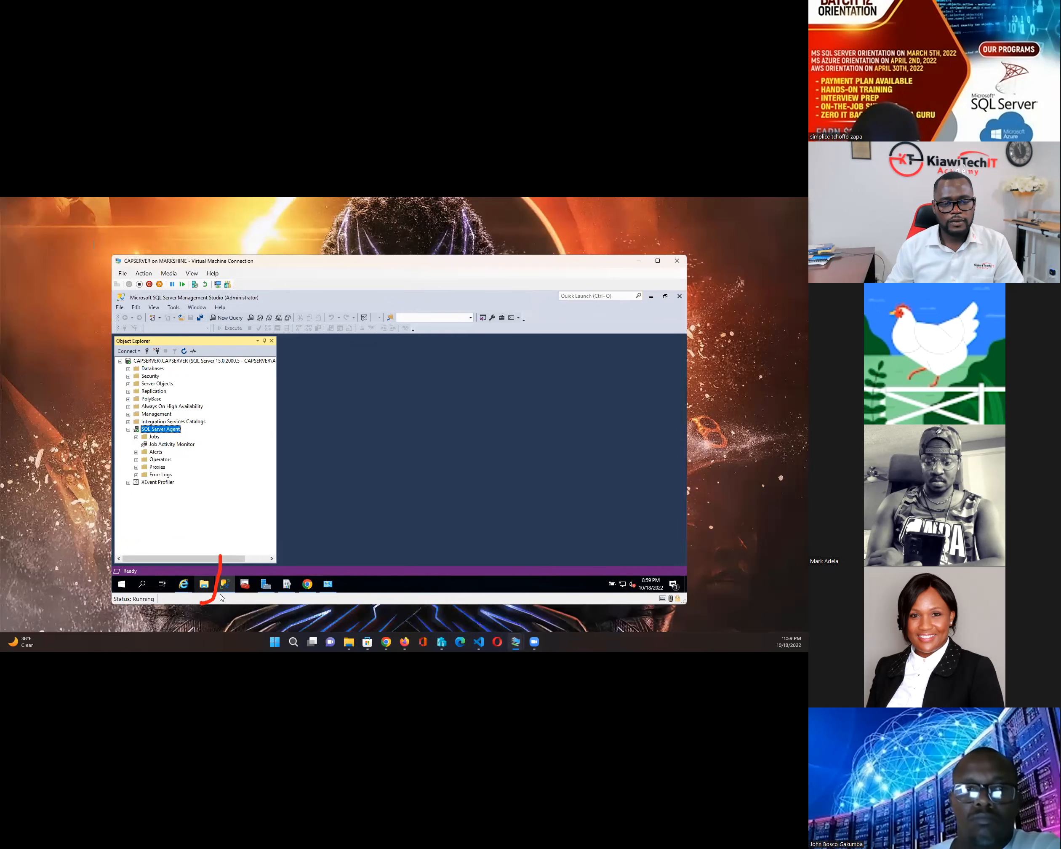
left_click(287, 584)
mouse_move(266, 584)
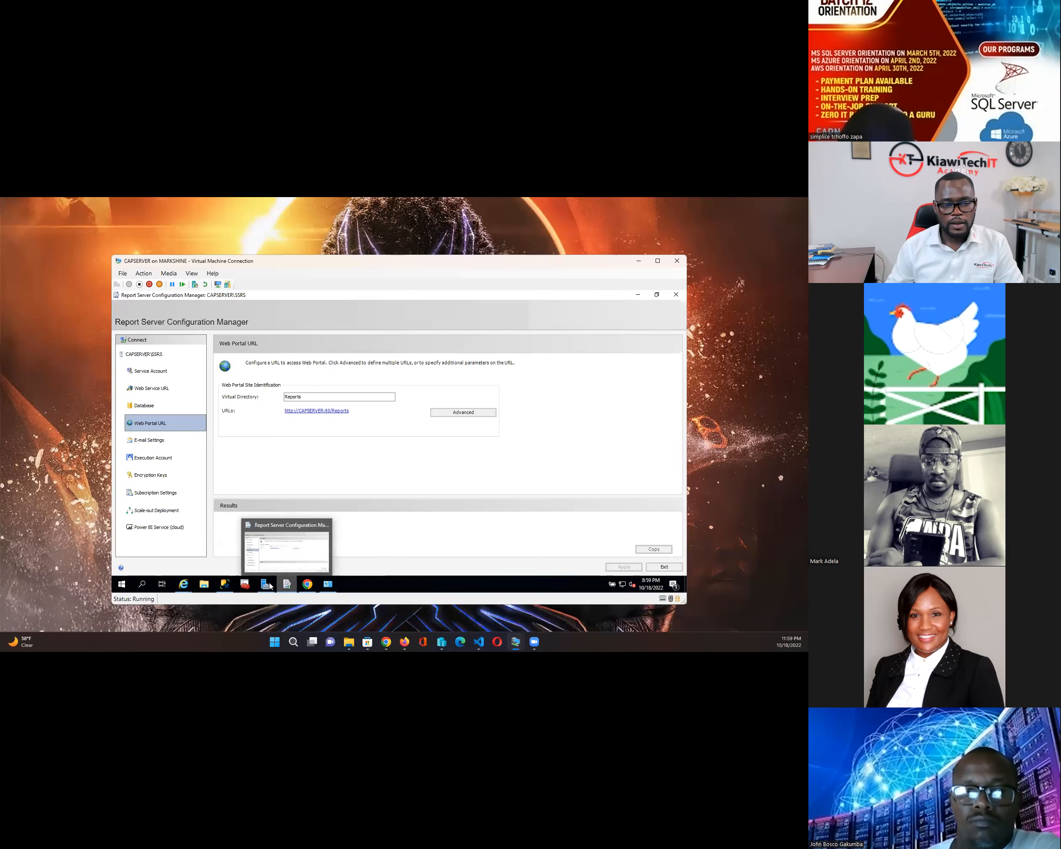
- Dismiss the SQL Agent error and apply the enabled DailyReport schedule, running daily at 2:00 AM
left_click(307, 585)
left_click(497, 438)
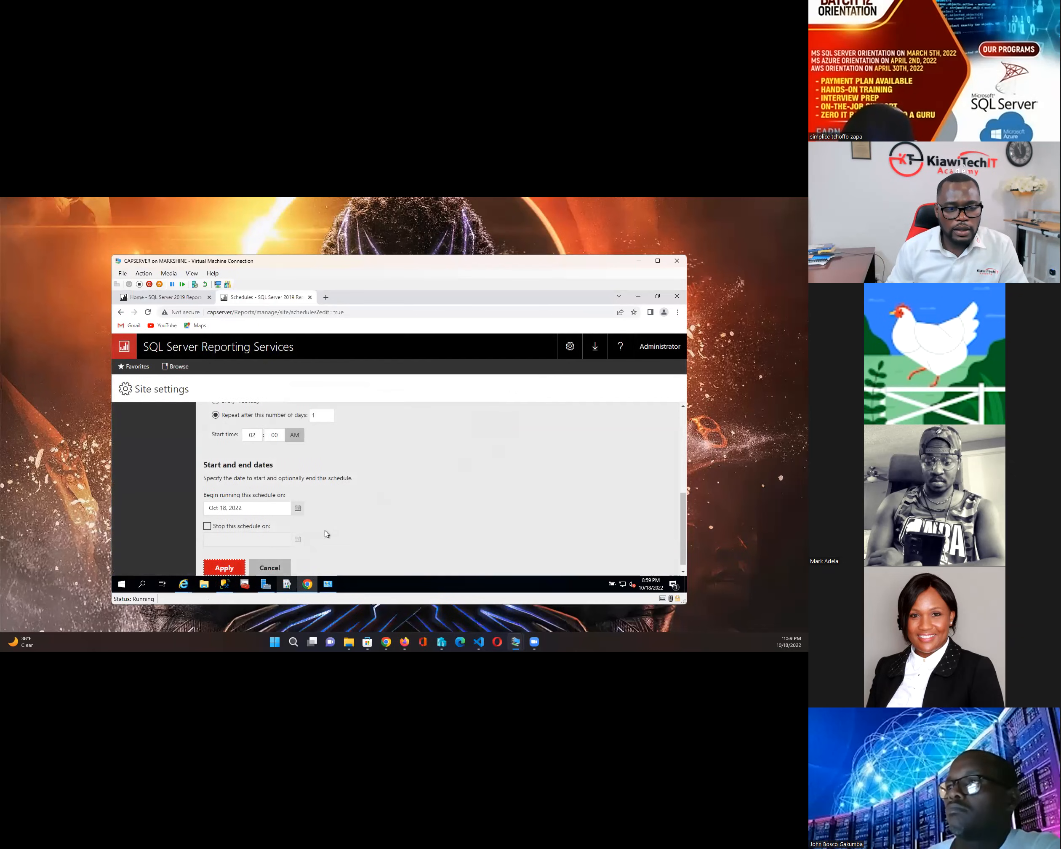
scroll(326, 531, "down", 1)
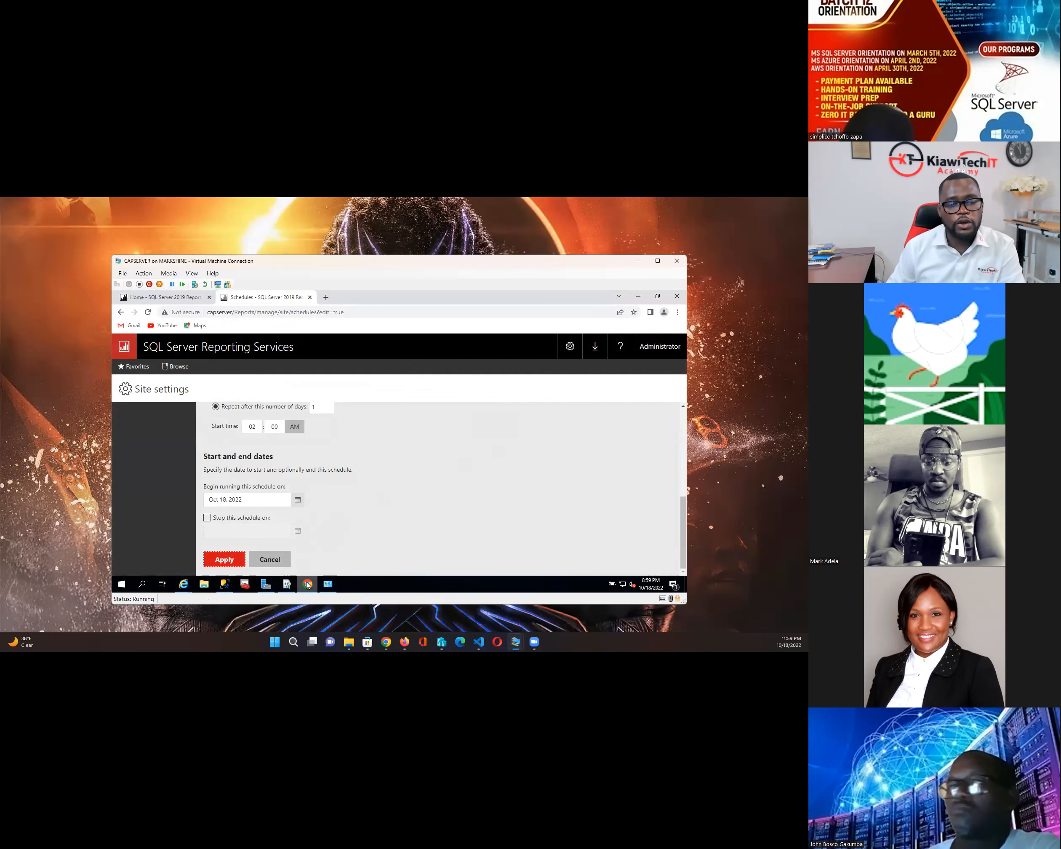
mouse_move(307, 584)
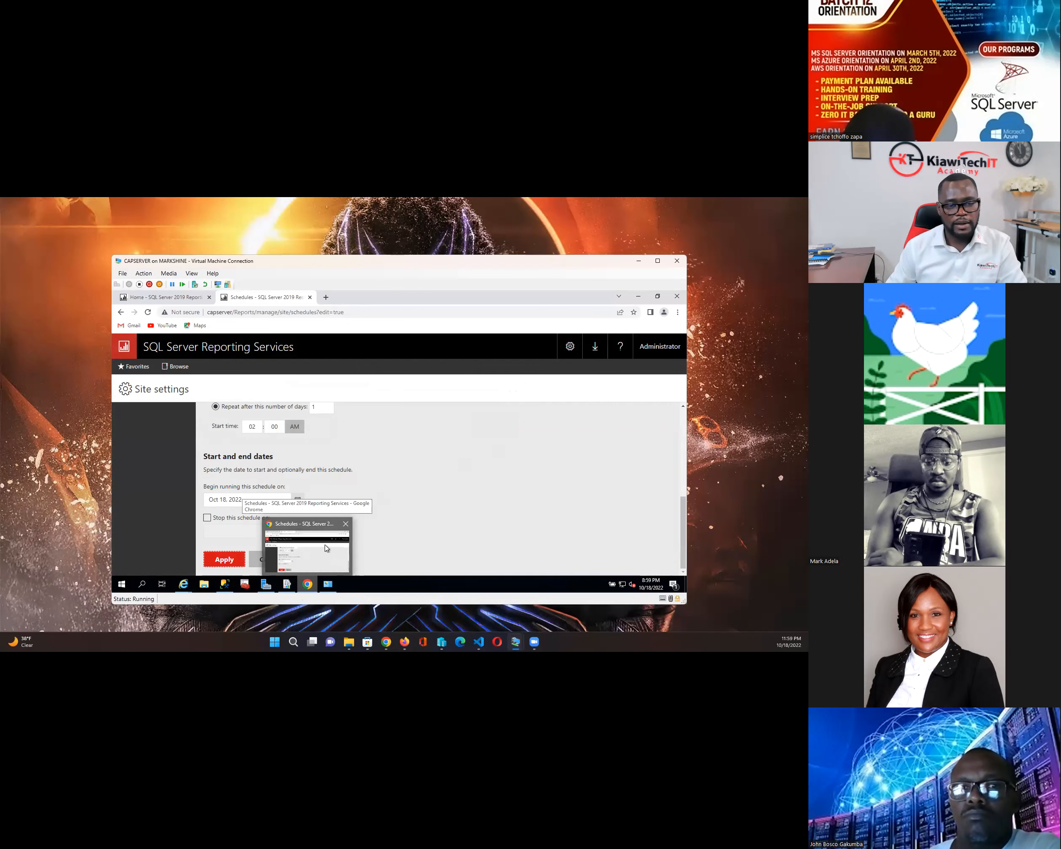
left_click(243, 557)
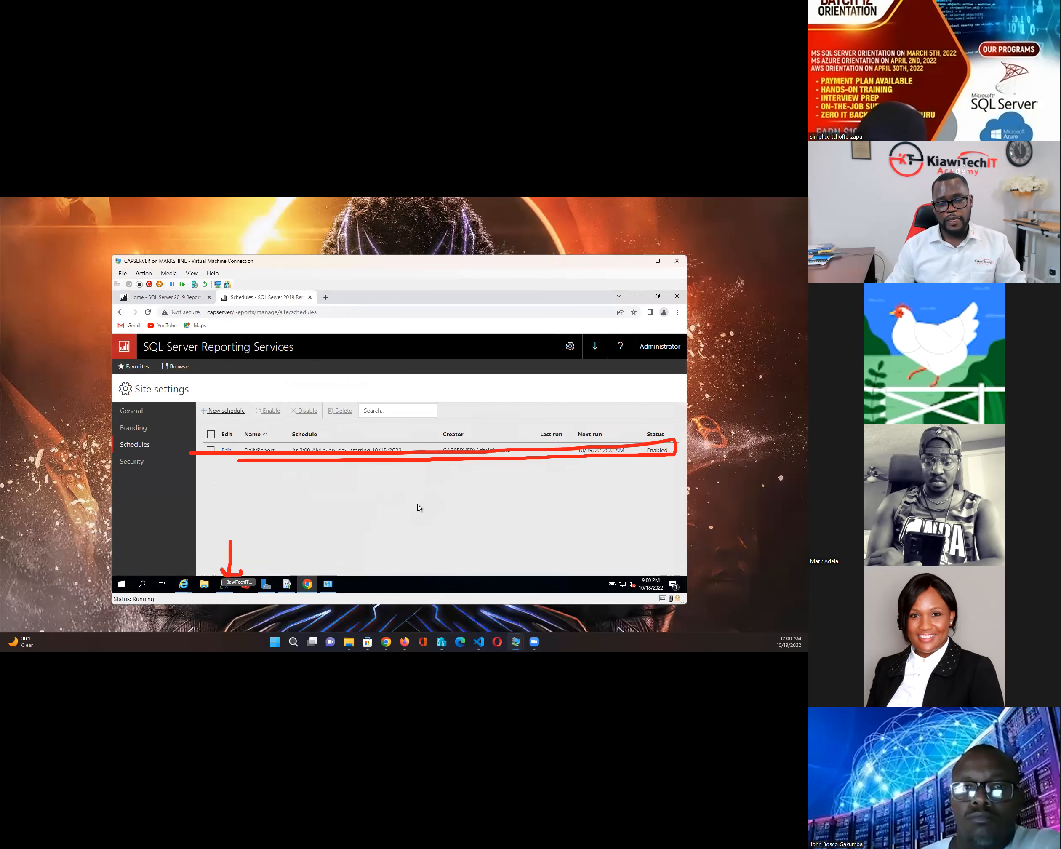
left_click(223, 585)
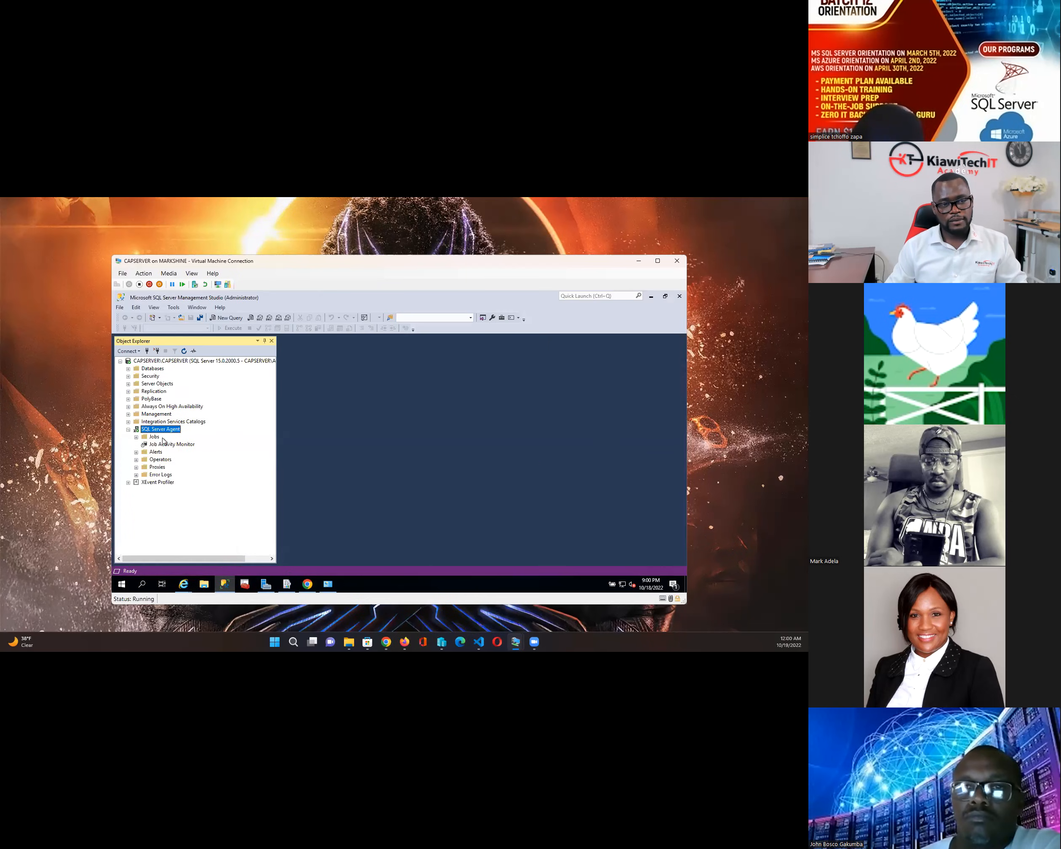
- Inspect the GUID-named Report Server job's properties under SQL Server Agent Jobs, then cancel
left_click(137, 438)
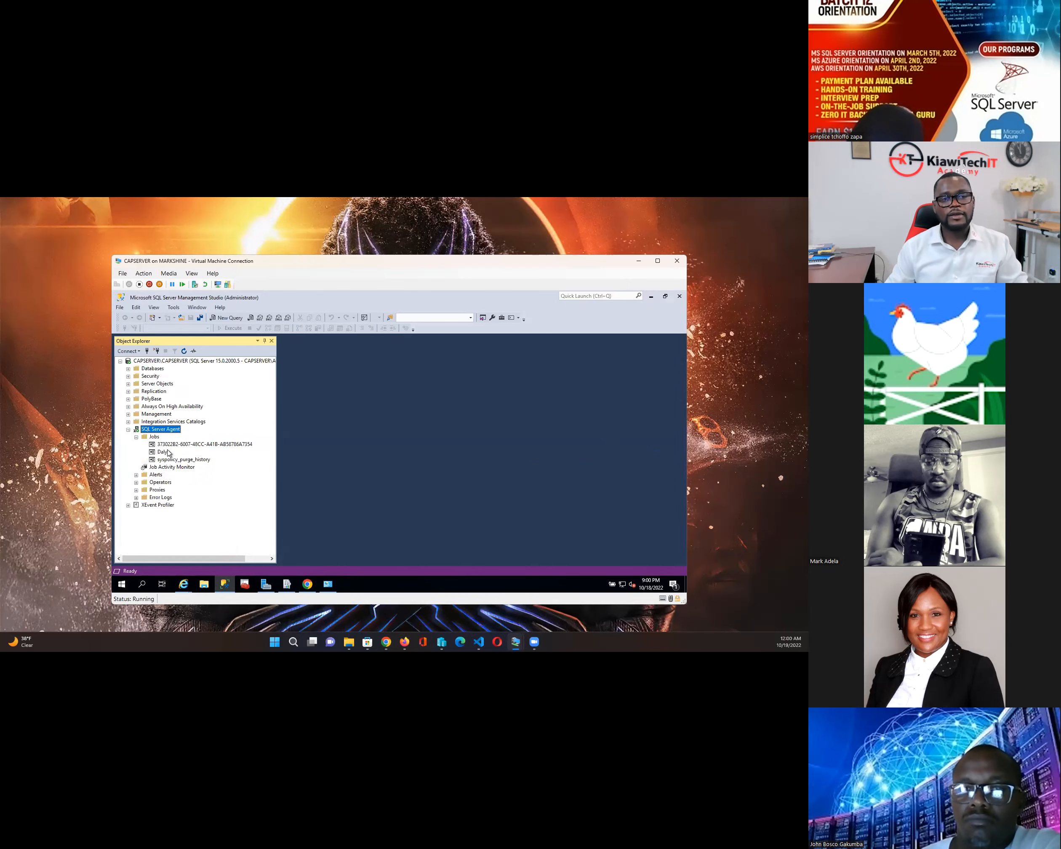
left_click(236, 447)
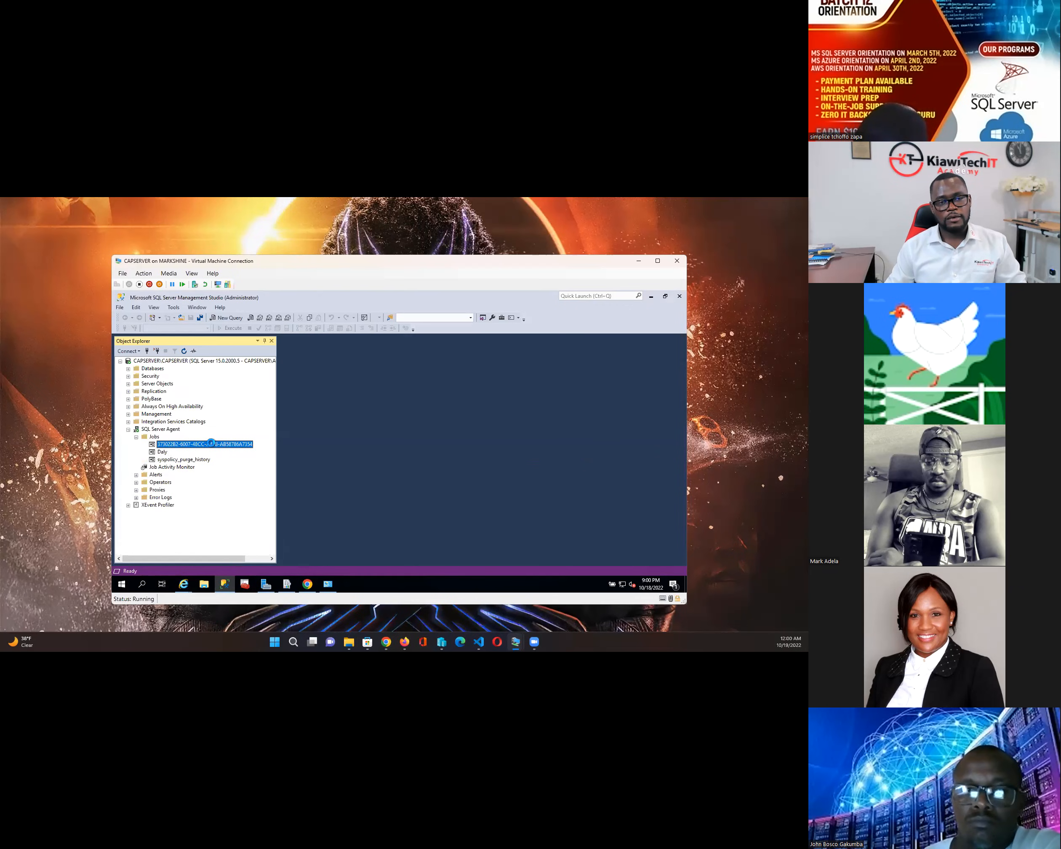
double_click(211, 443)
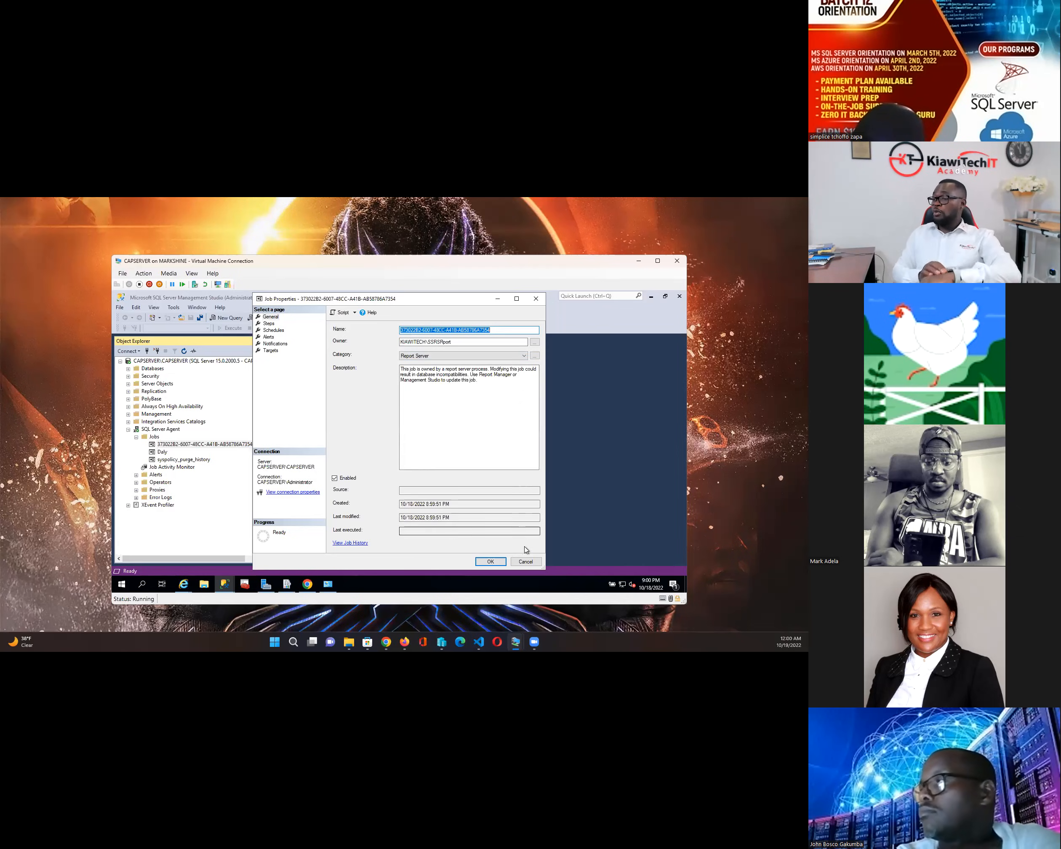
left_click(526, 563)
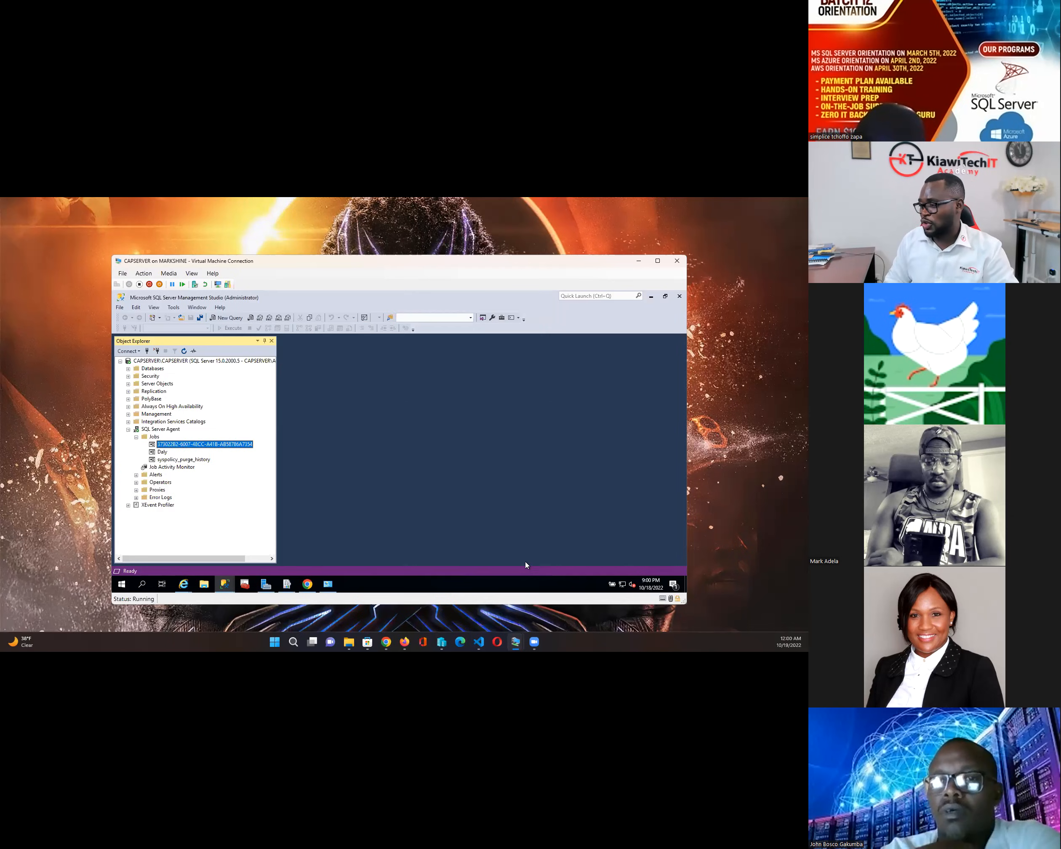